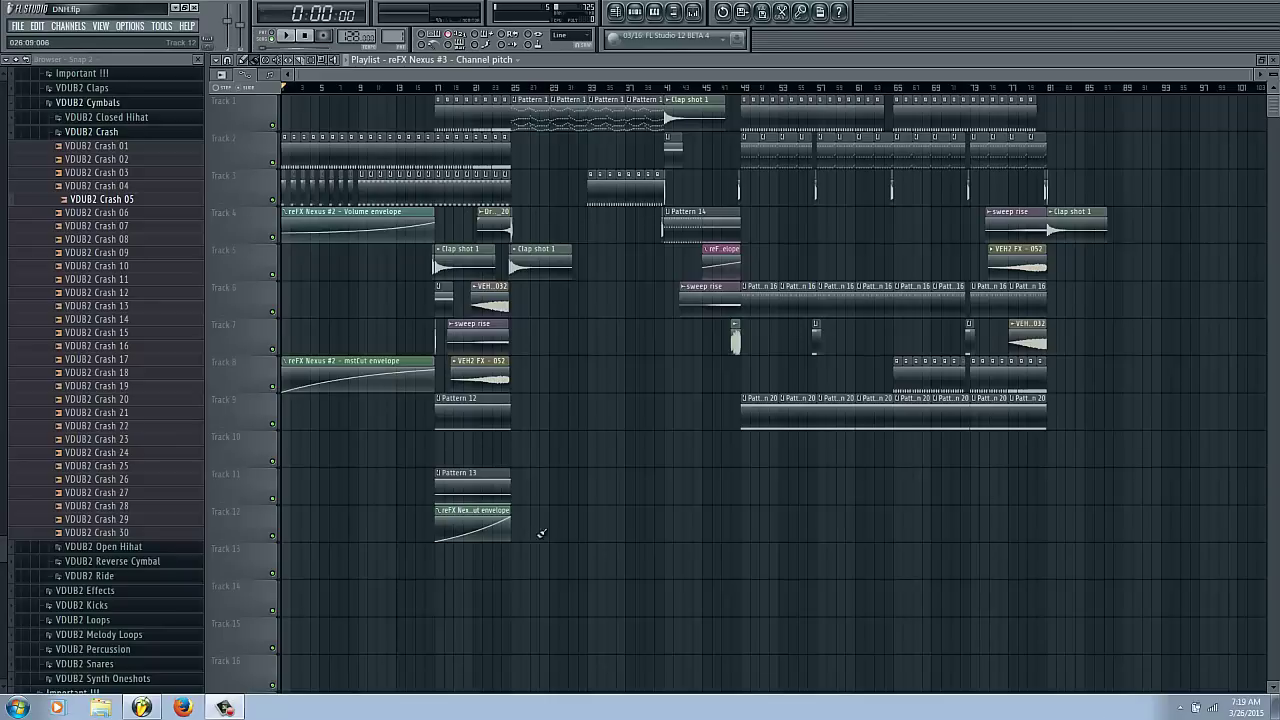
# Play the beginning of the song in the playlist and view the mixer.
pyautogui.scroll(2, 720, 590)
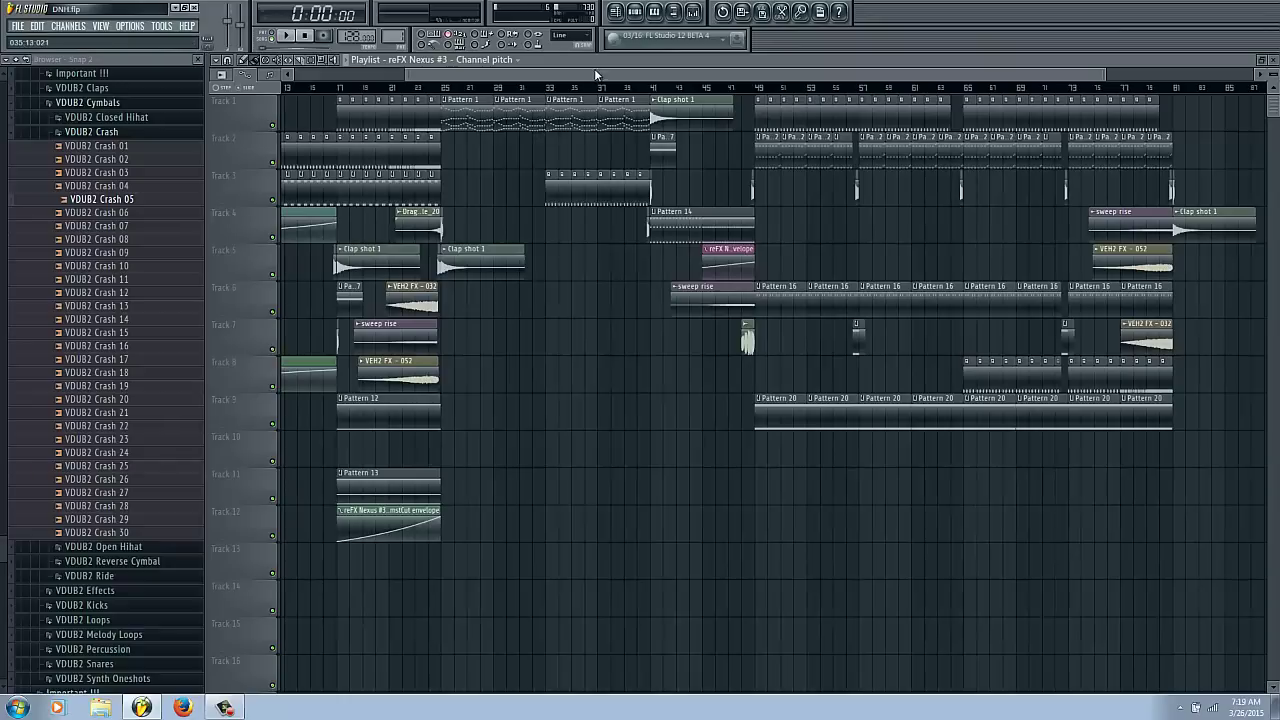
pyautogui.moveTo(595, 74); pyautogui.dragTo(478, 76)
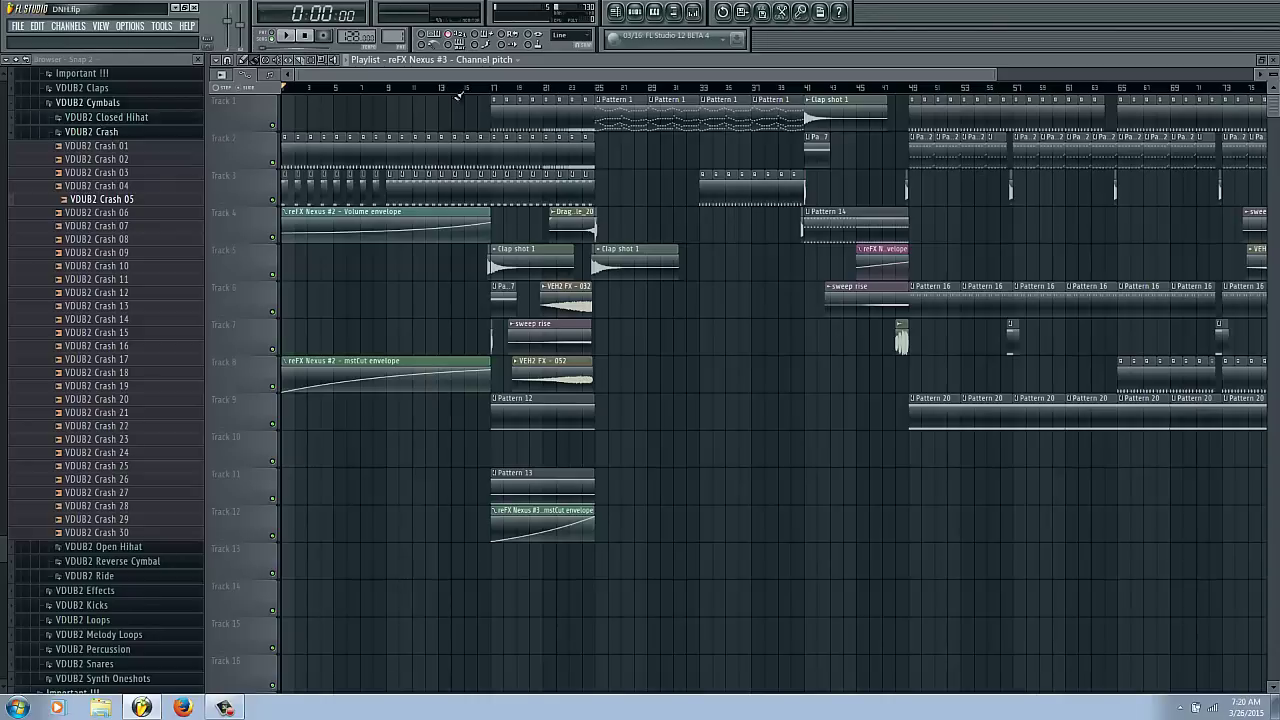
pyautogui.scroll(3, 434, 146)
pyautogui.moveTo(537, 73); pyautogui.dragTo(110, 29)
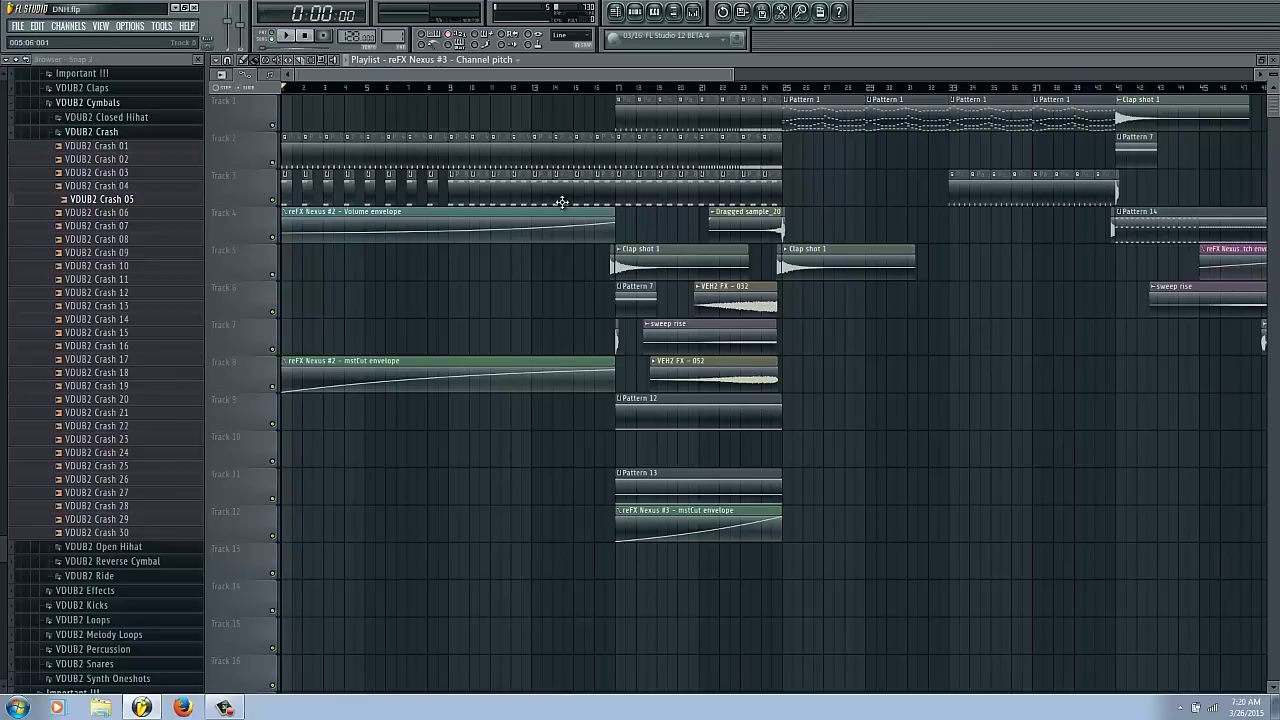
pyautogui.click(336, 201)
pyautogui.press('space')
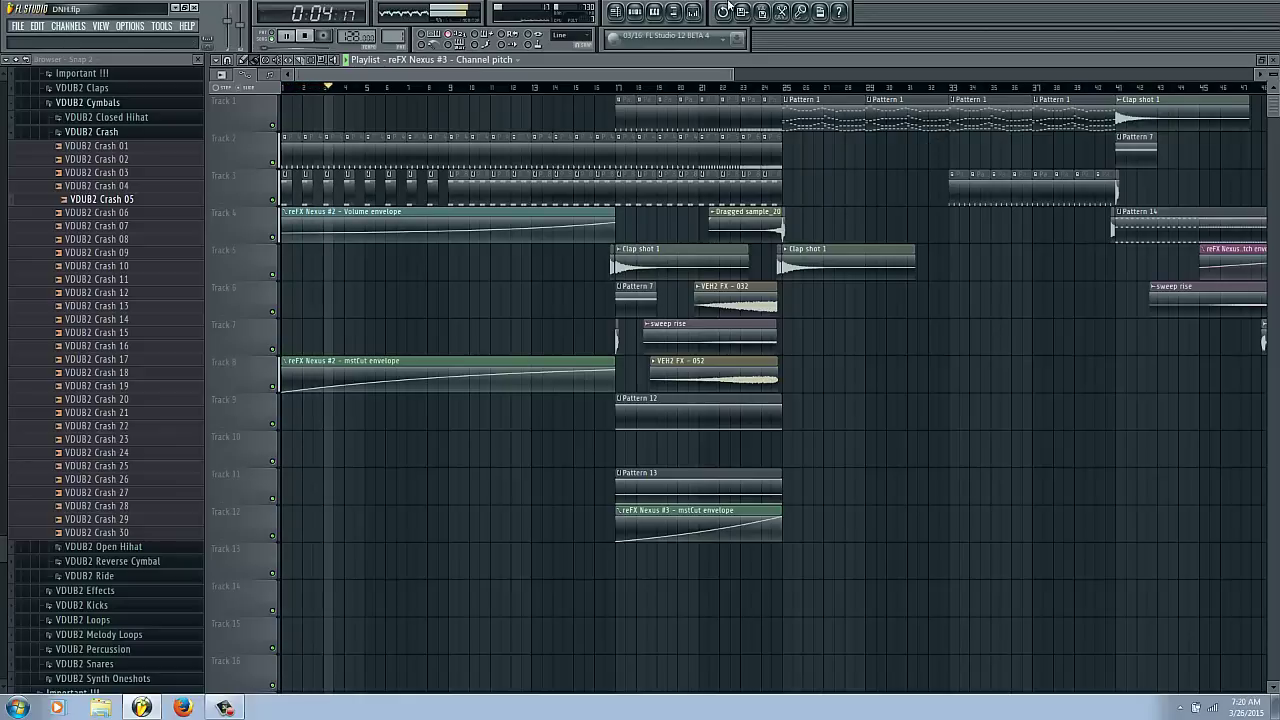
pyautogui.click(694, 12)
pyautogui.press('space')
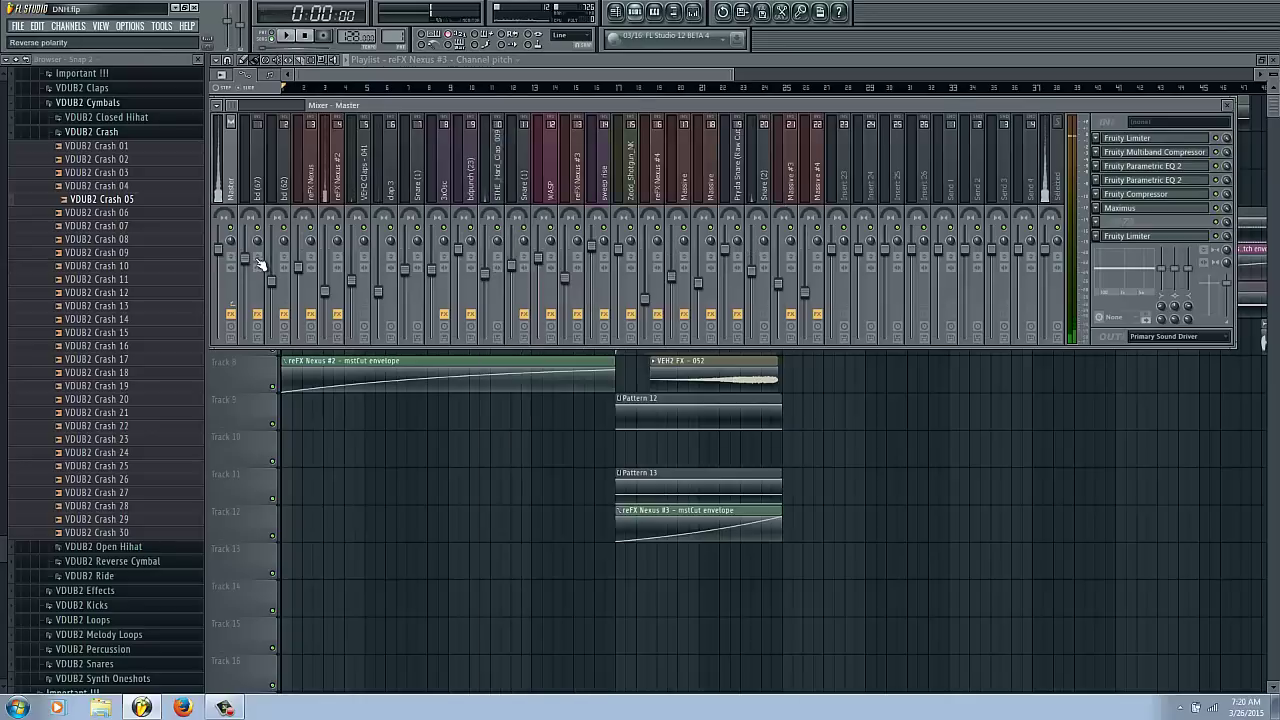
# Solo playlist Track 2 and start playing it with the mixer open.
pyautogui.press('F9')
pyautogui.click(273, 163)
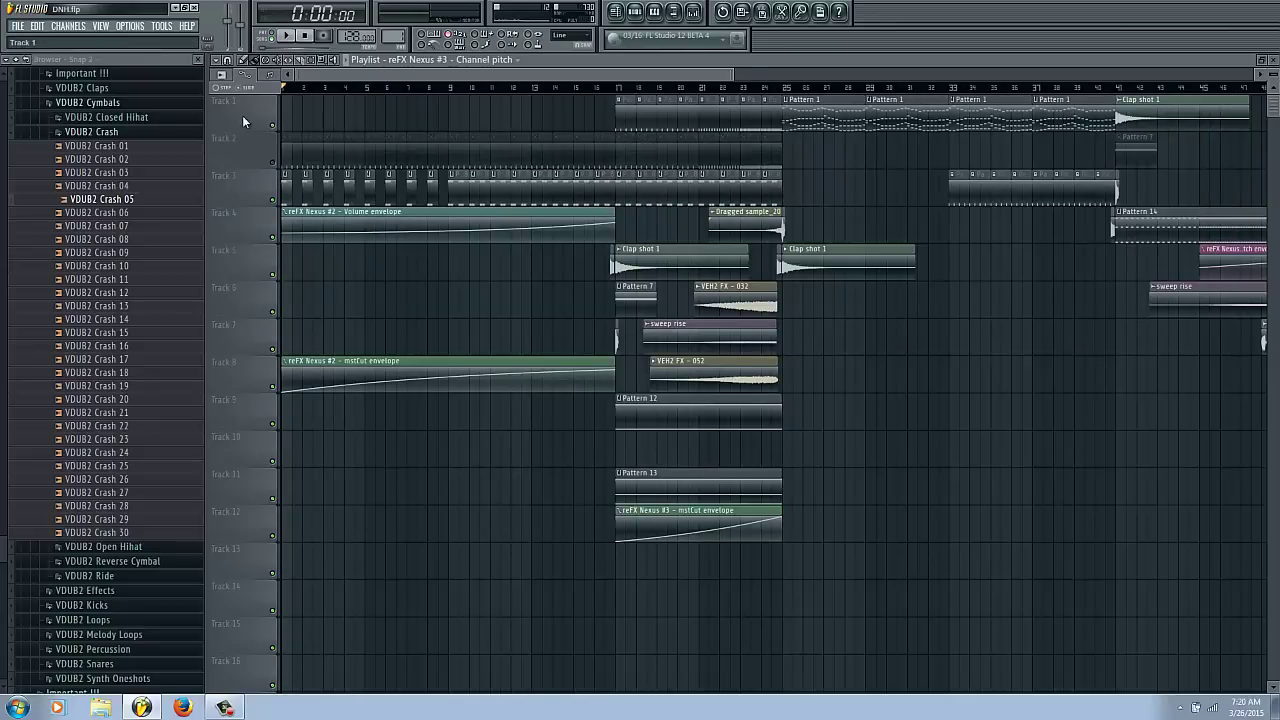
pyautogui.rightClick(267, 130)
pyautogui.click(250, 156)
pyautogui.rightClick(273, 162)
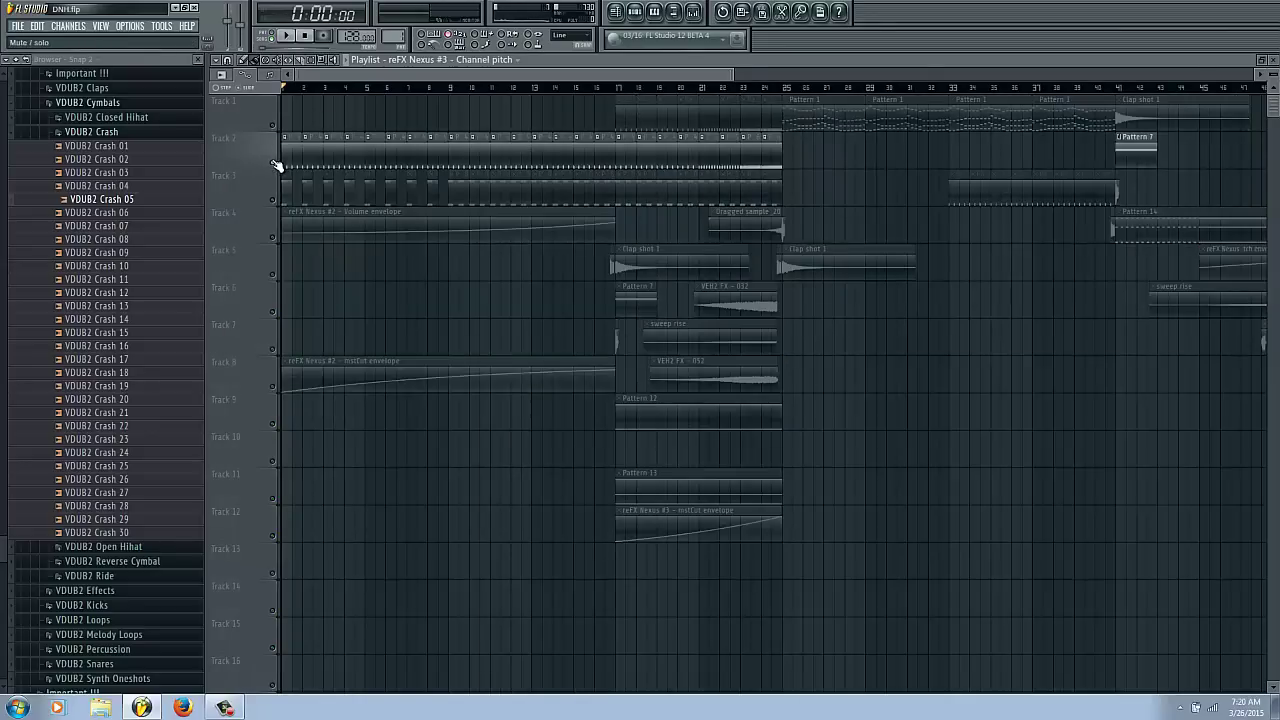
pyautogui.press('space')
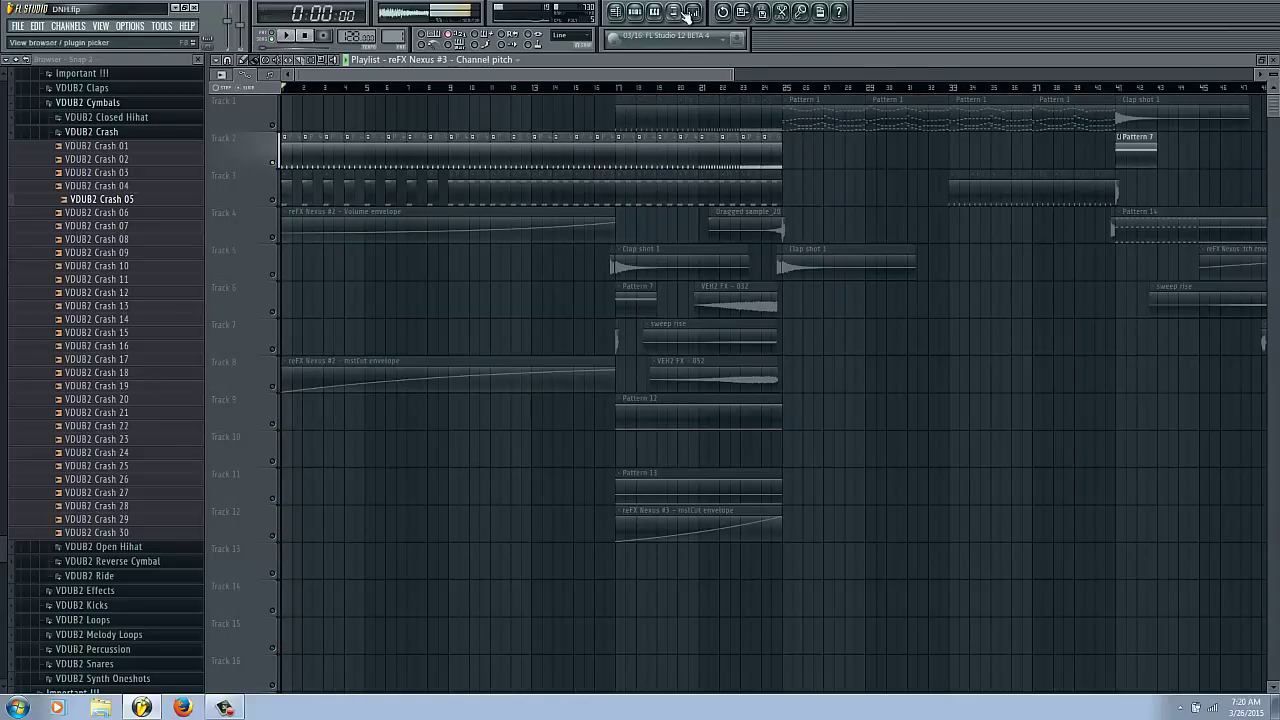
pyautogui.click(697, 12)
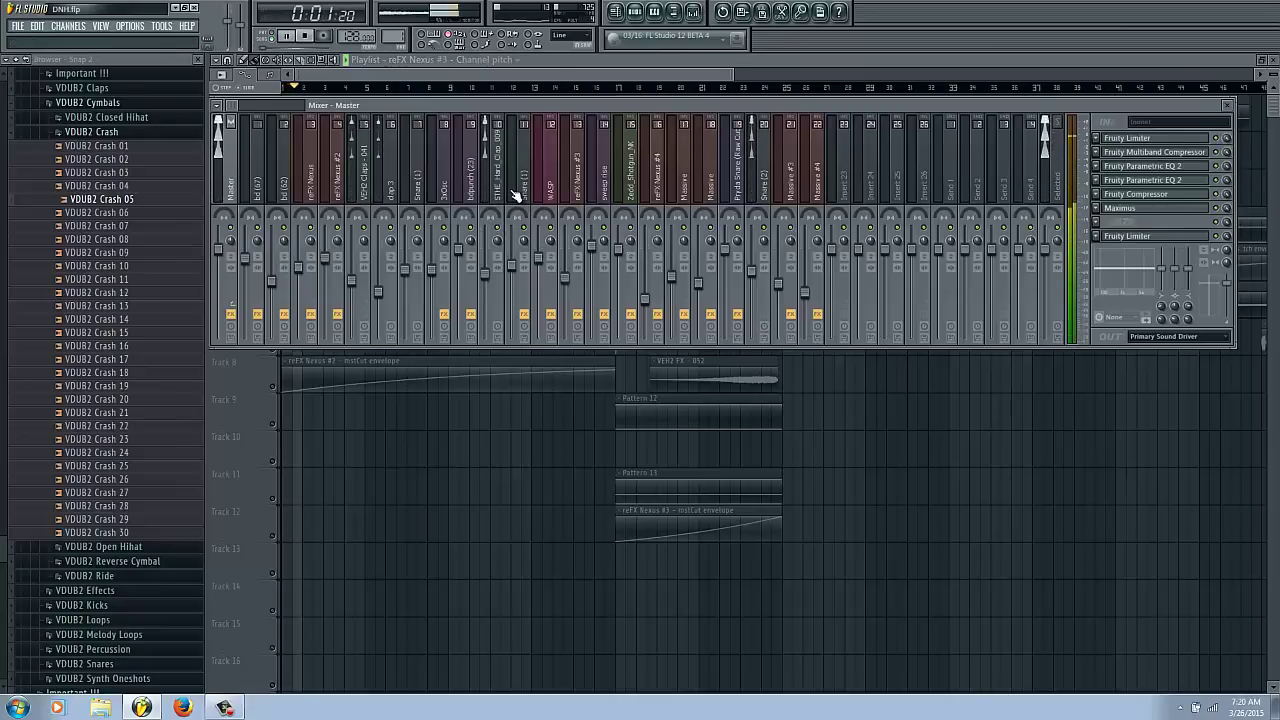
# Show Pattern 4's channel rack together with the mixer and reposition the mixer window.
pyautogui.press('F6')
pyautogui.press('F6')
pyautogui.press('F9')
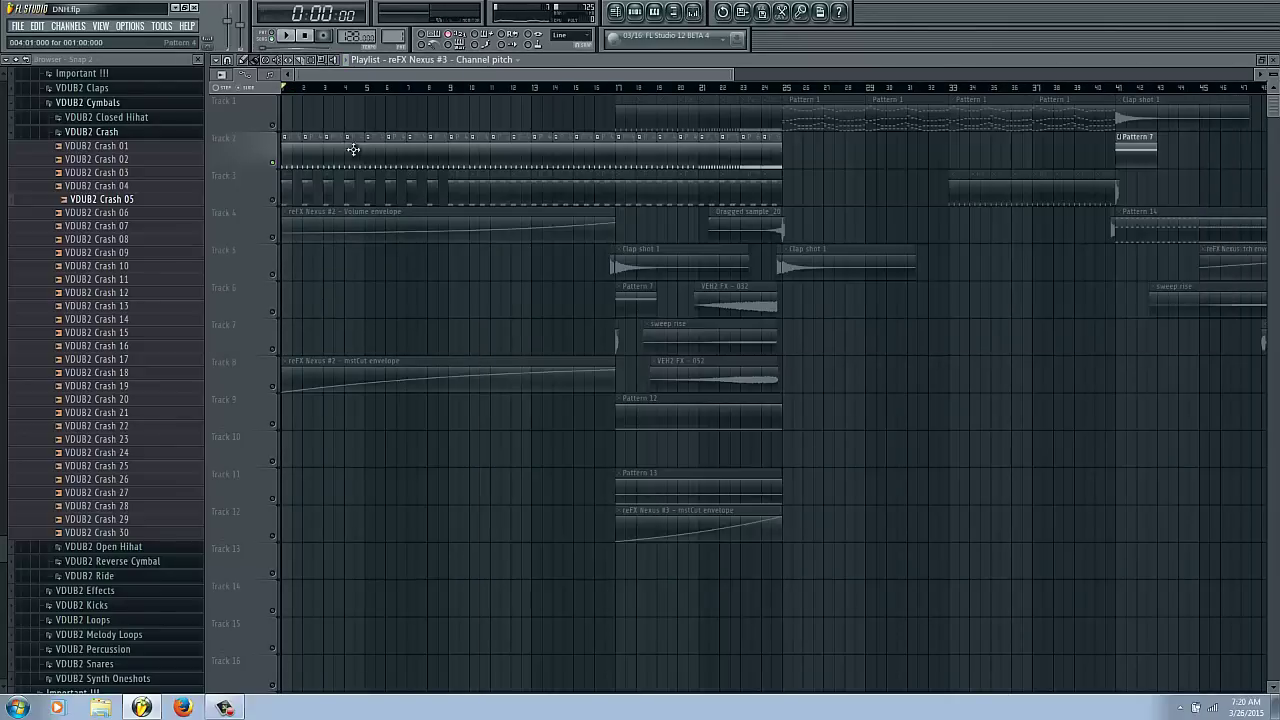
pyautogui.press('F6')
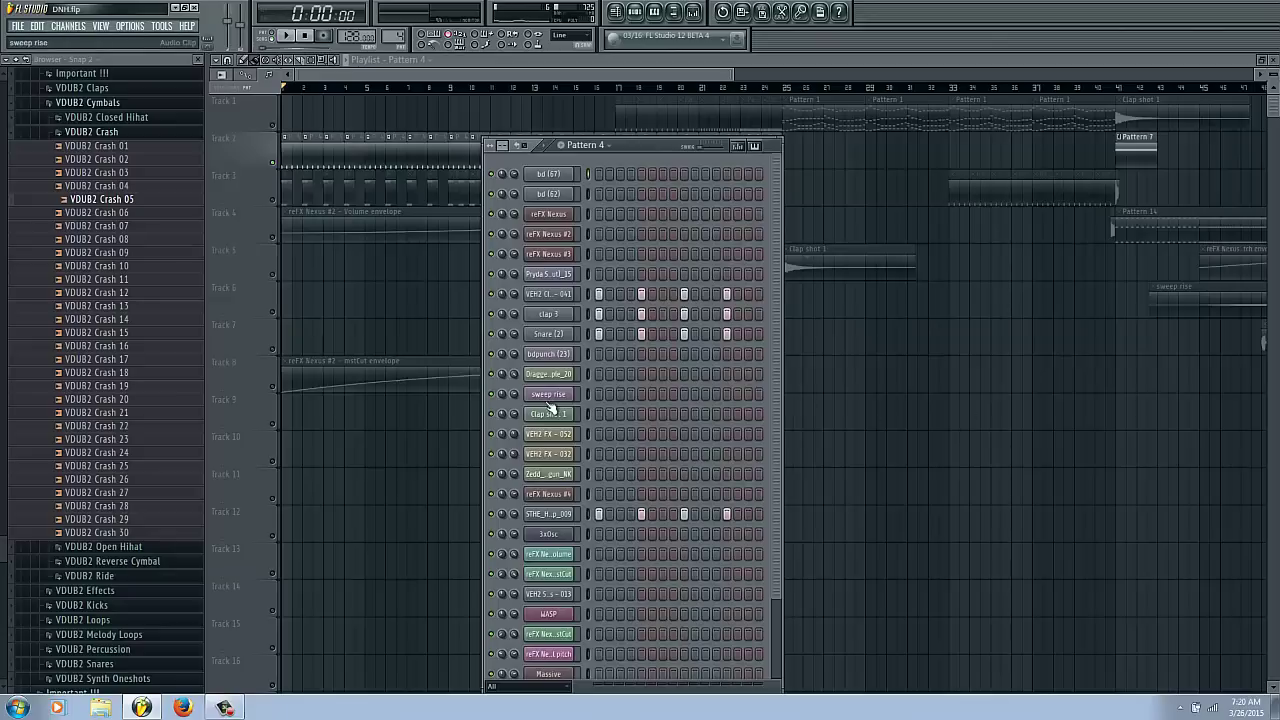
pyautogui.press('F9')
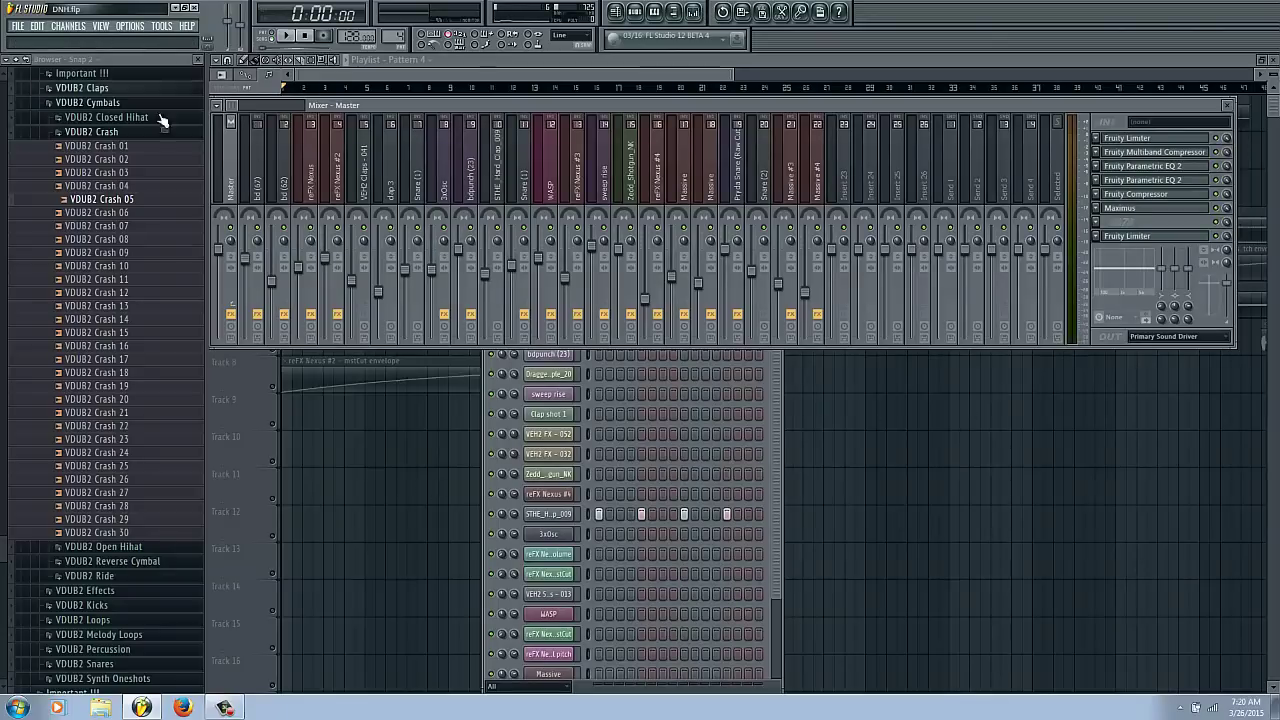
pyautogui.moveTo(596, 103); pyautogui.dragTo(620, 123)
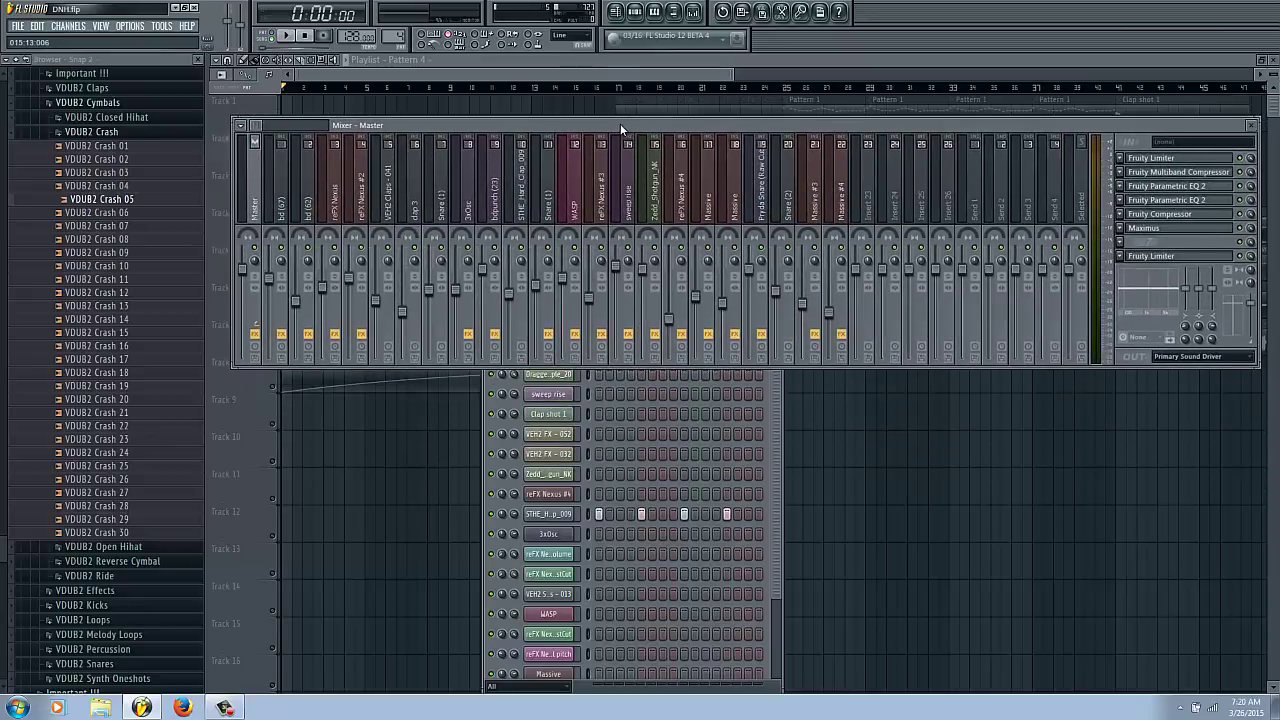
# Listen to the soloed clap pattern with the VEH2 Claps - 041 mixer track selected.
pyautogui.click(393, 212)
pyautogui.press('space')
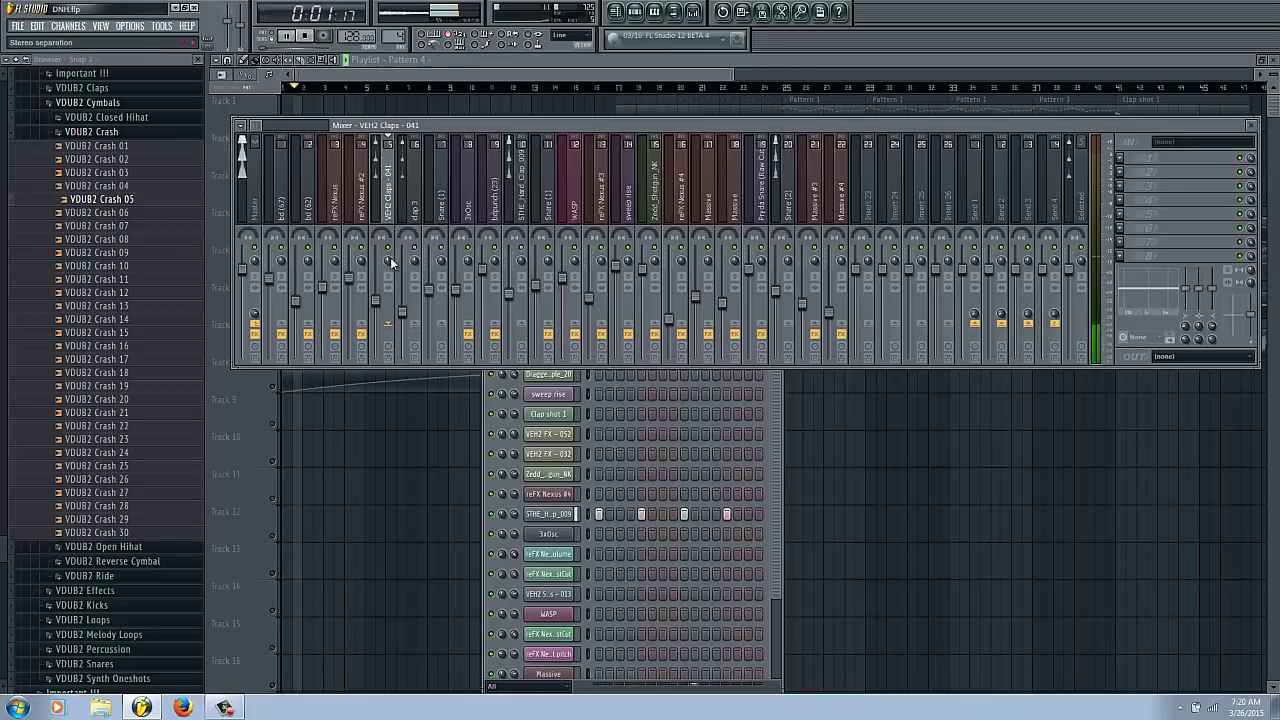
pyautogui.press('space')
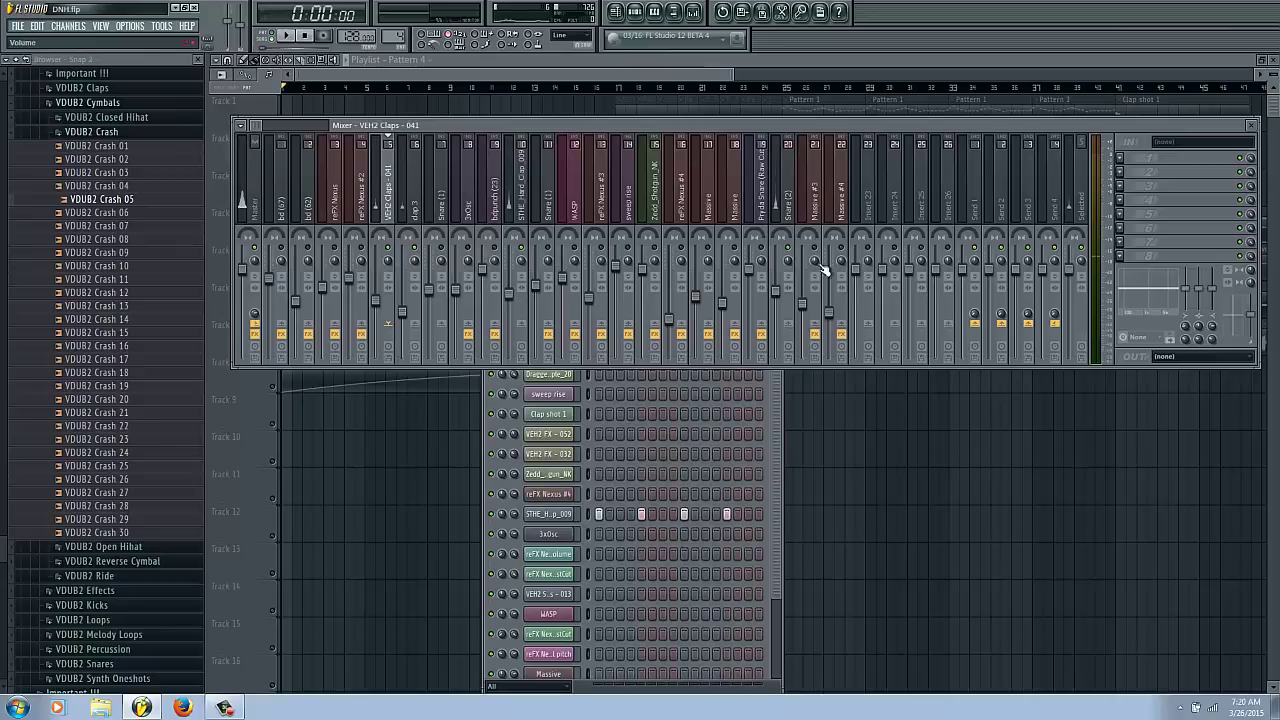
pyautogui.click(789, 215)
pyautogui.click(1120, 158)
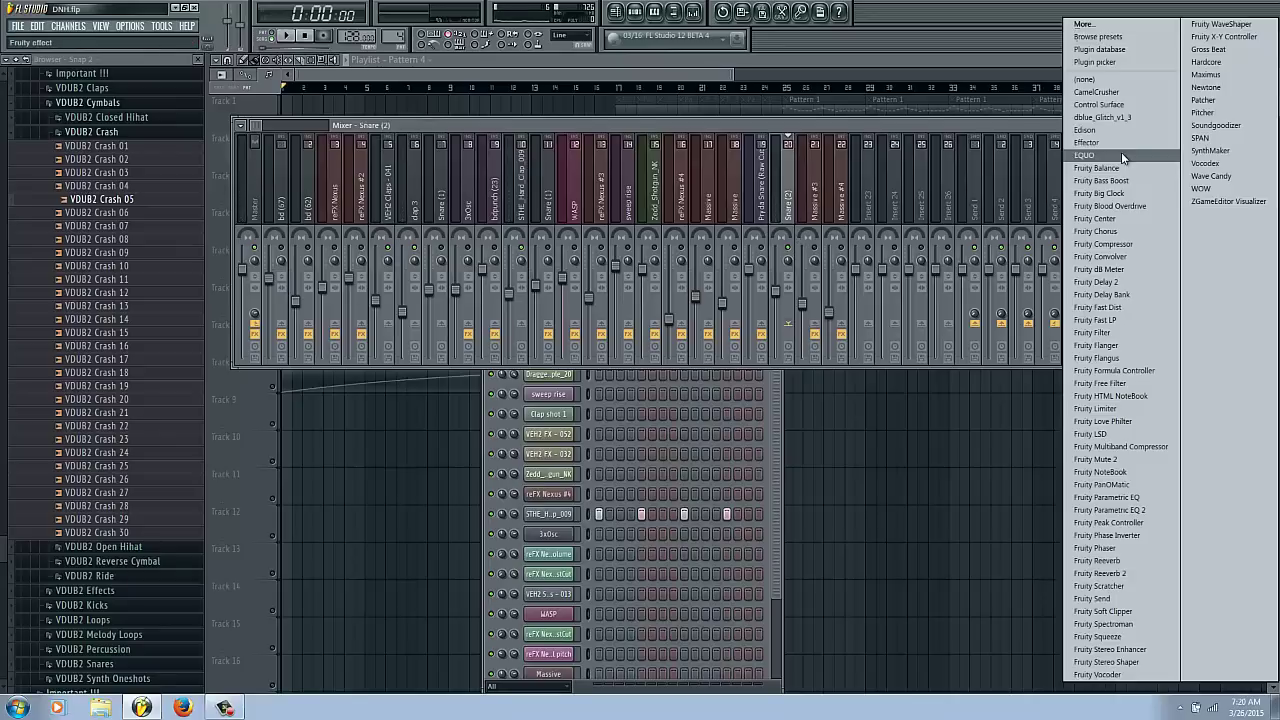
pyautogui.click(899, 121)
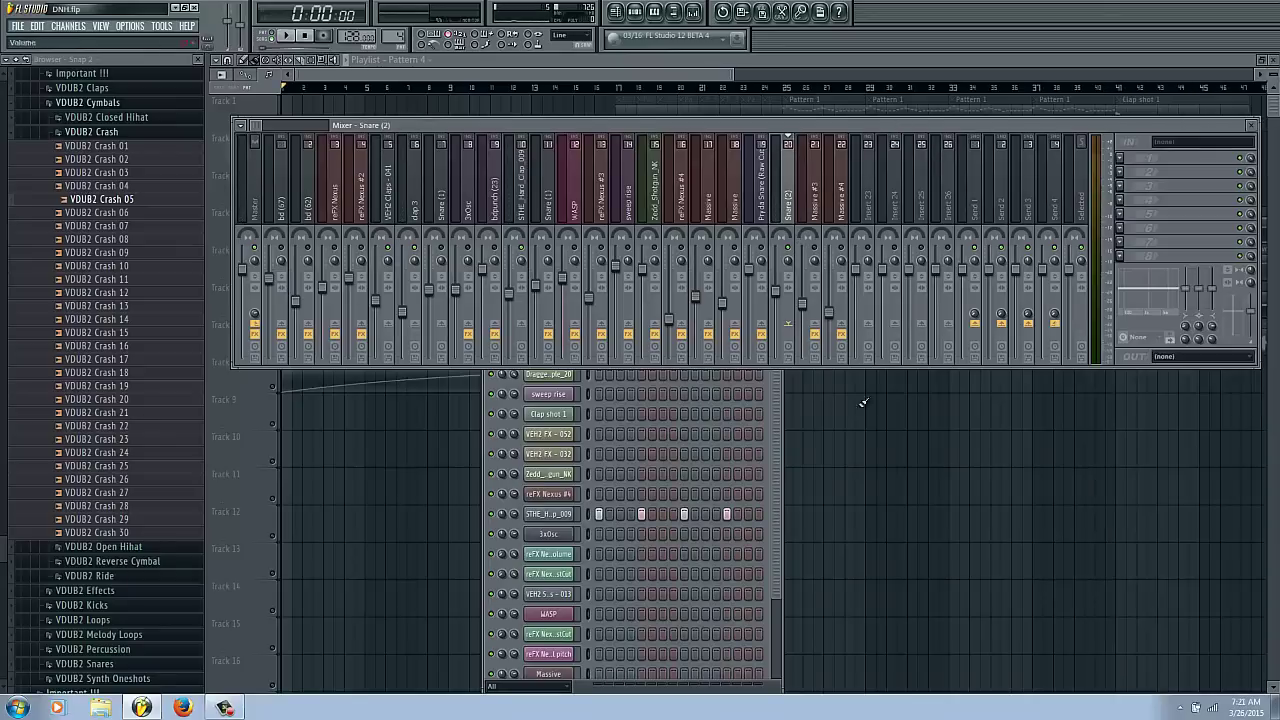
# Examine the channel settings of STHE_Hard_Clap_009, Snare (2), clap 3 and VEH2 Claps - 041 while auditioning the layered claps.
pyautogui.click(772, 443)
pyautogui.click(546, 514)
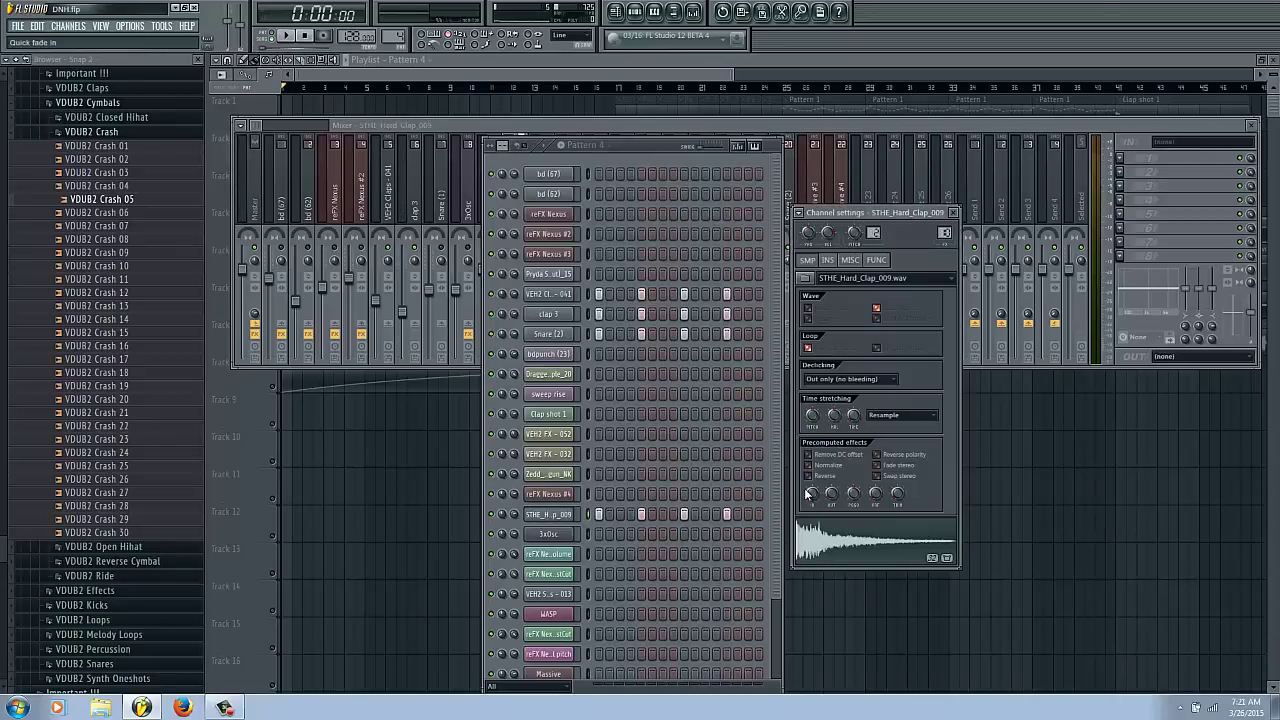
pyautogui.moveTo(832, 491)
pyautogui.mouseDown()
pyautogui.moveTo(836, 471)
pyautogui.moveTo(830, 495)
pyautogui.mouseUp()
pyautogui.press('space')
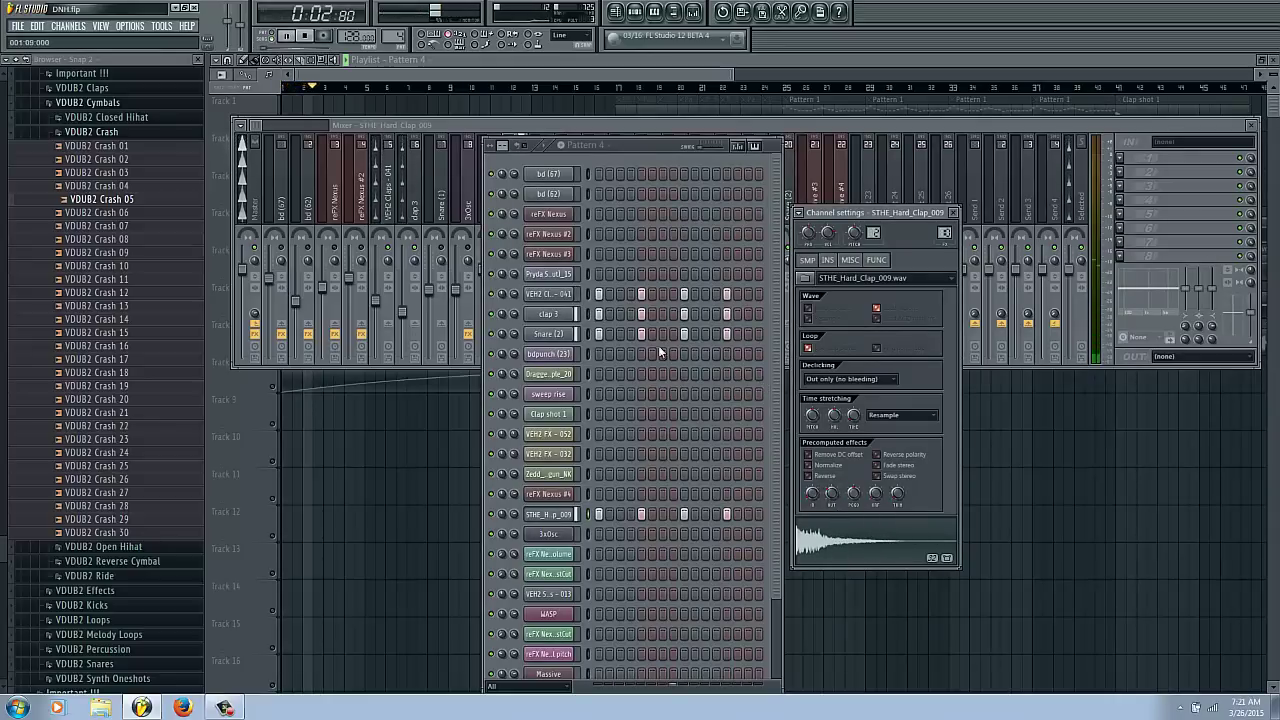
pyautogui.press('space')
pyautogui.click(560, 335)
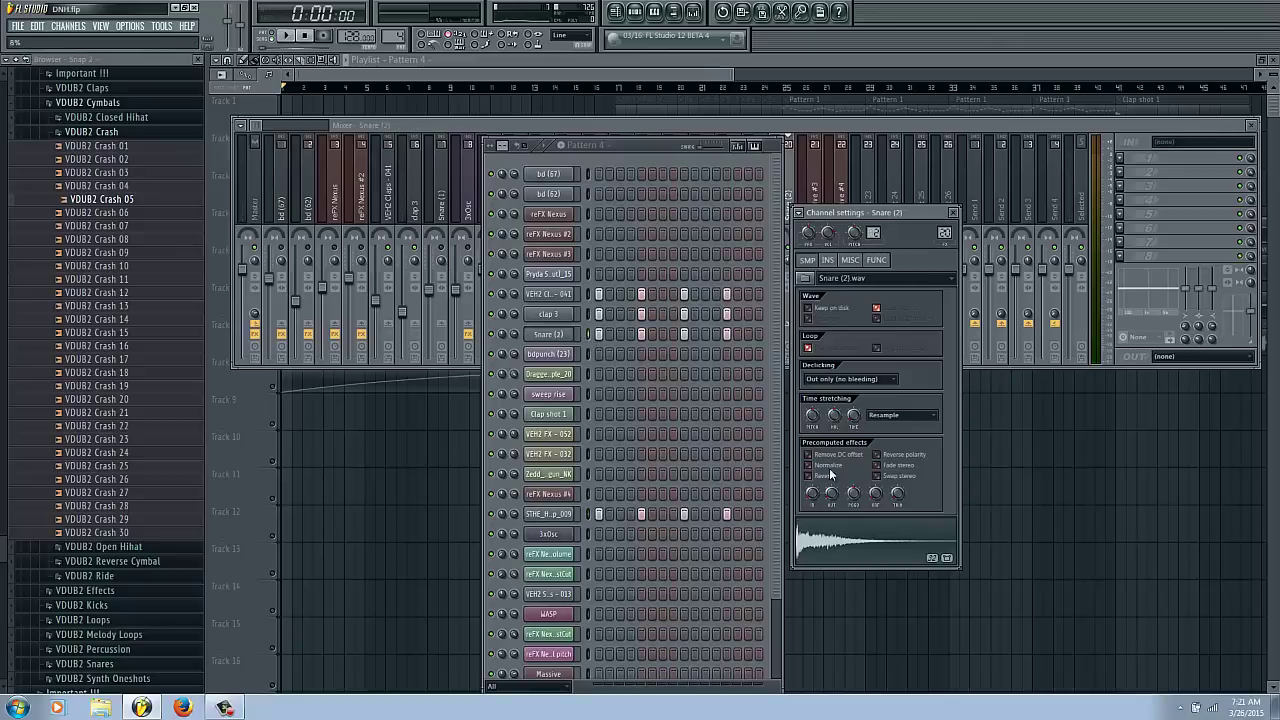
pyautogui.press('space')
pyautogui.click(562, 315)
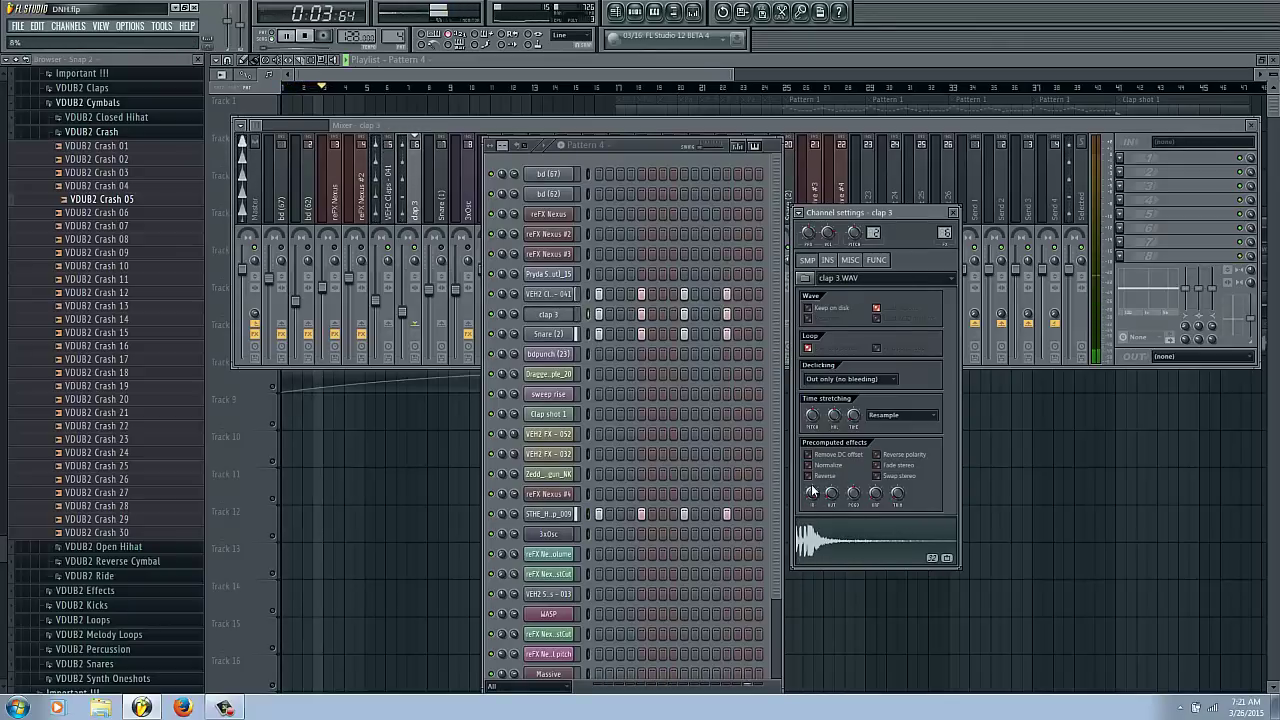
pyautogui.click(558, 294)
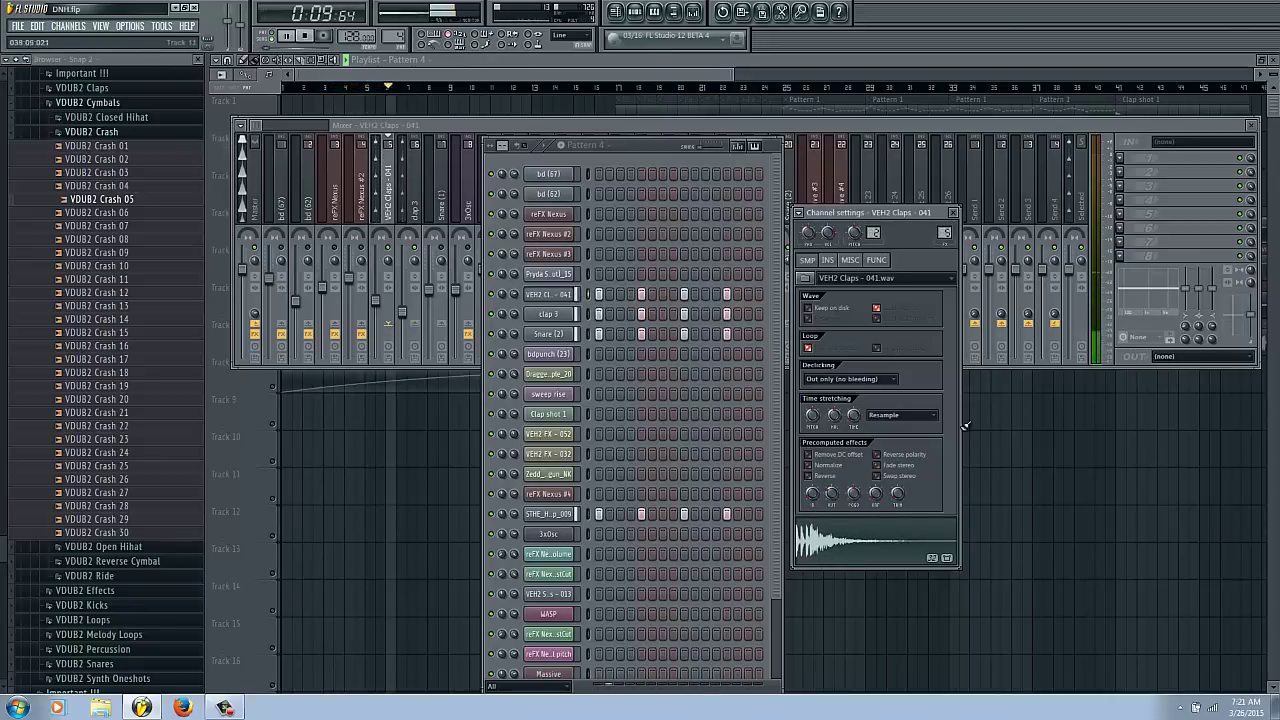
pyautogui.press('space')
# Raise the VEH2 Claps - 041 mixer track's volume slightly and insert Fruity Parametric EQ 2 in its first effect slot.
pyautogui.click(695, 13)
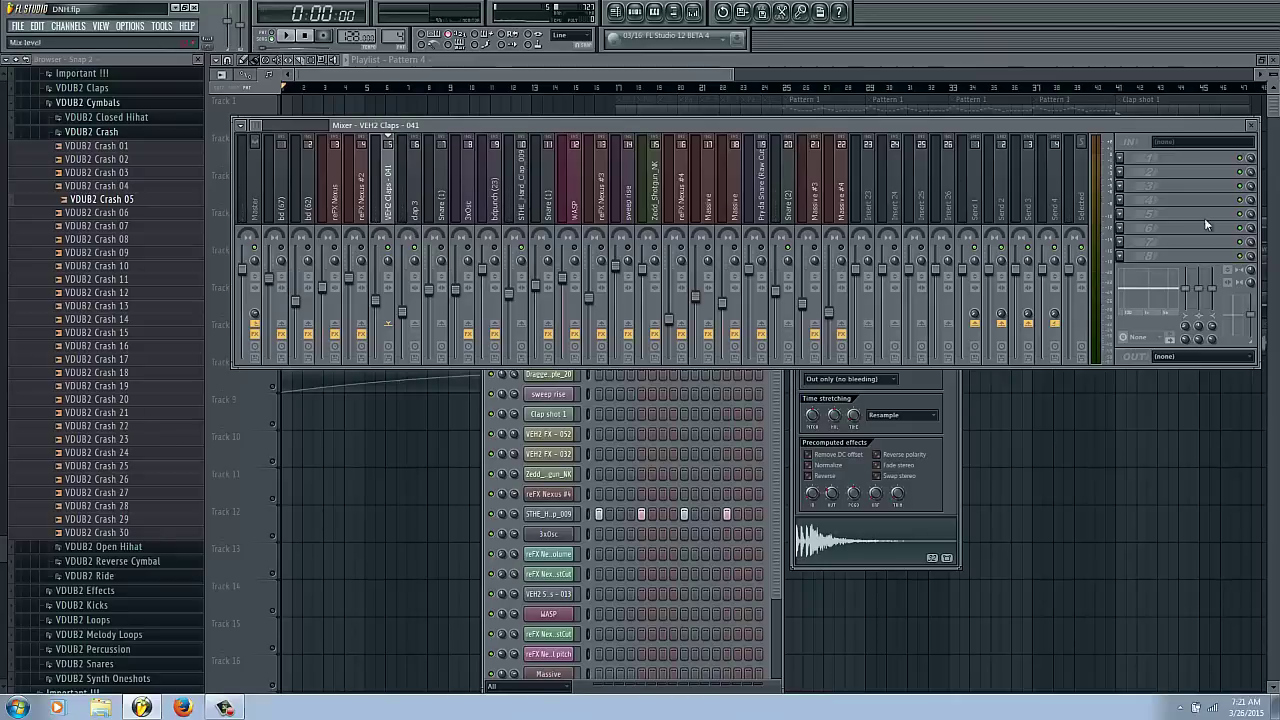
pyautogui.click(417, 213)
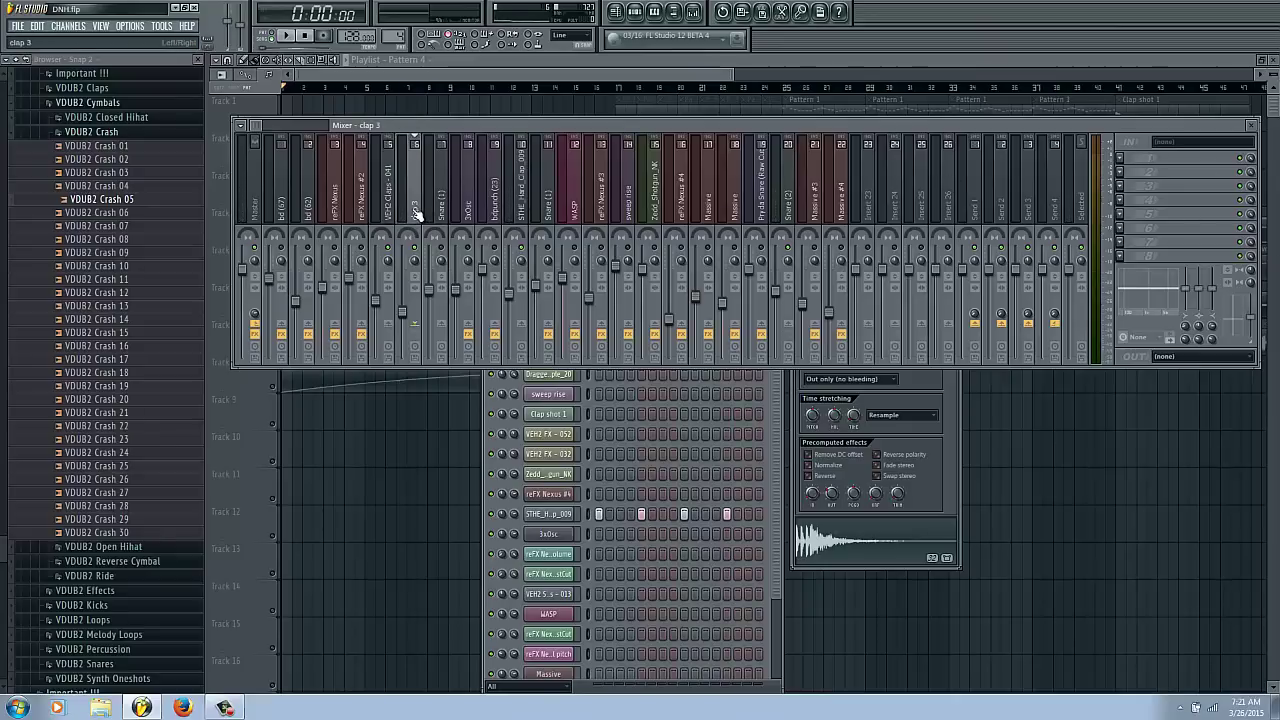
pyautogui.click(385, 204)
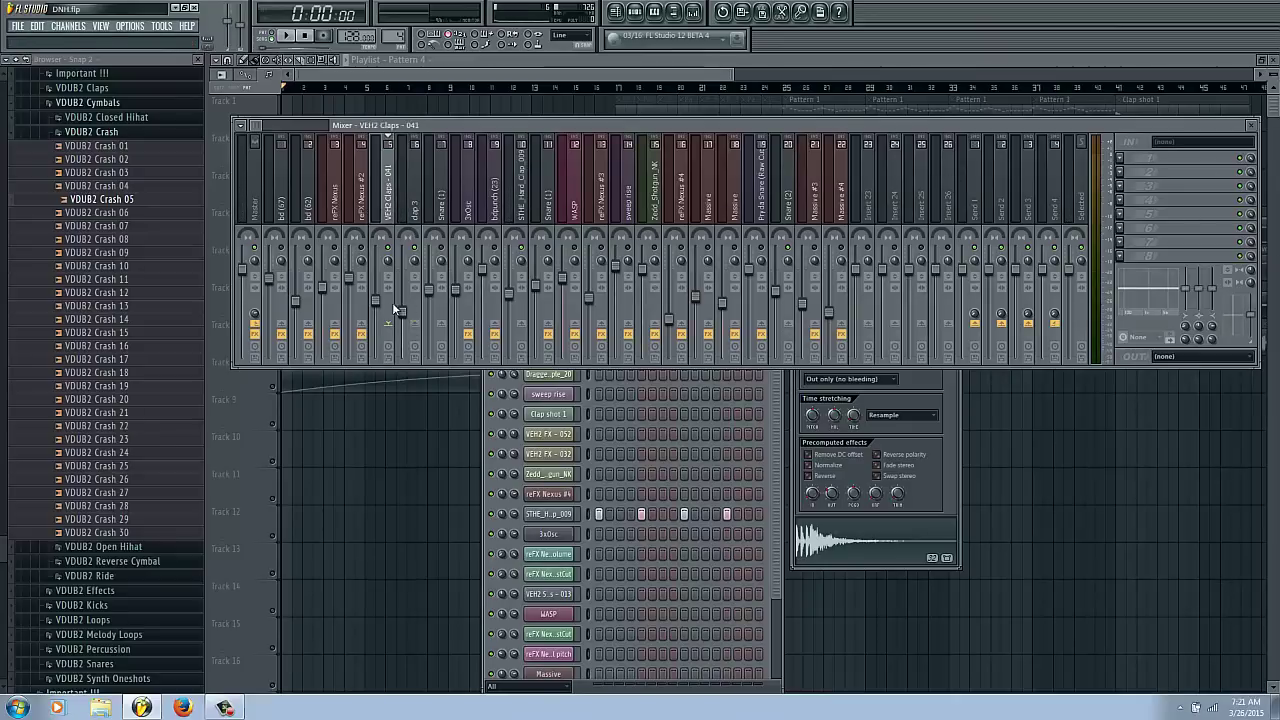
pyautogui.moveTo(377, 301); pyautogui.dragTo(377, 298)
pyautogui.click(1129, 156)
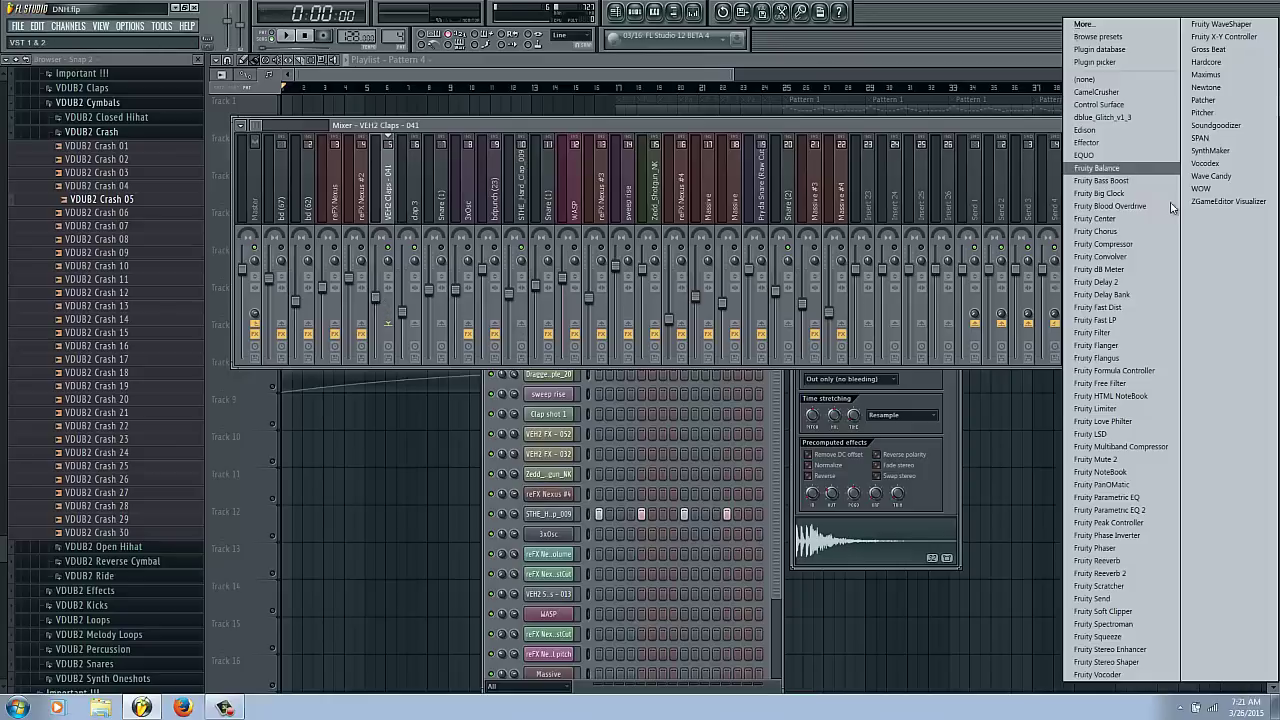
pyautogui.click(1122, 507)
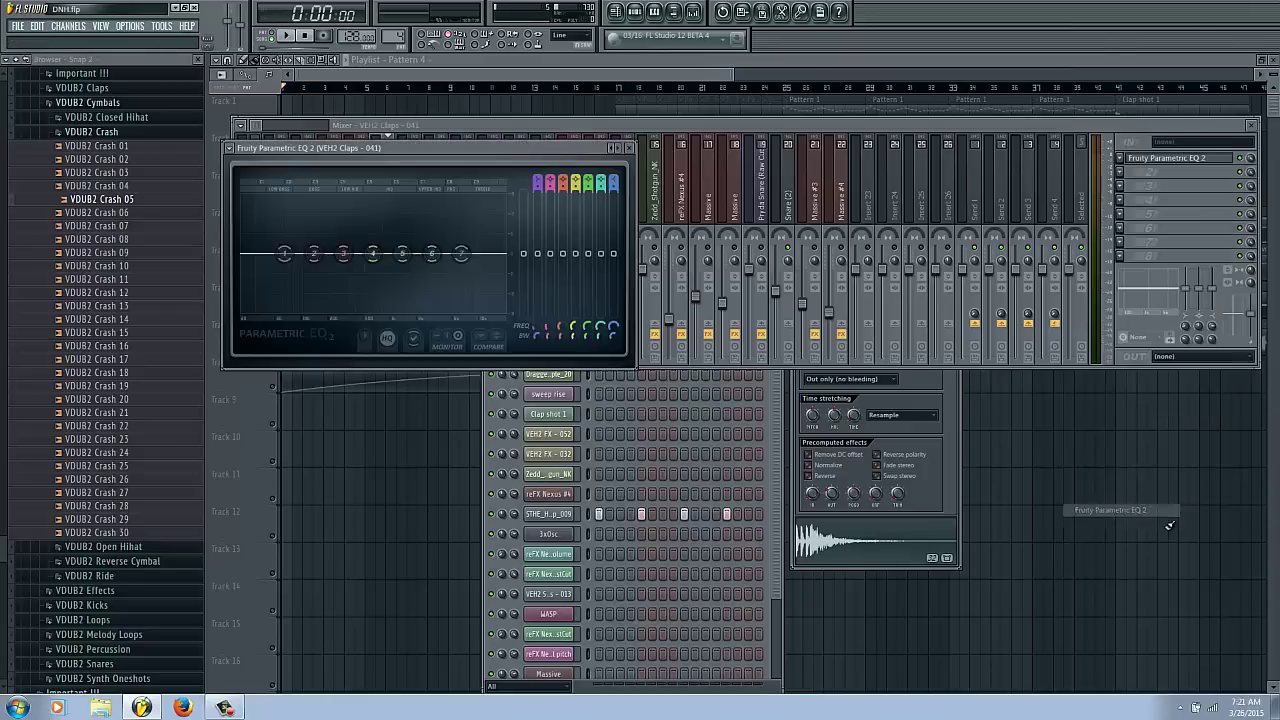
# Pull down EQ band 1 on VEH2 Claps - 041 to cut the low frequencies during playback.
pyautogui.rightClick(314, 256)
pyautogui.click(327, 274)
pyautogui.moveTo(285, 254); pyautogui.dragTo(388, 253)
pyautogui.press('space')
pyautogui.press('space')
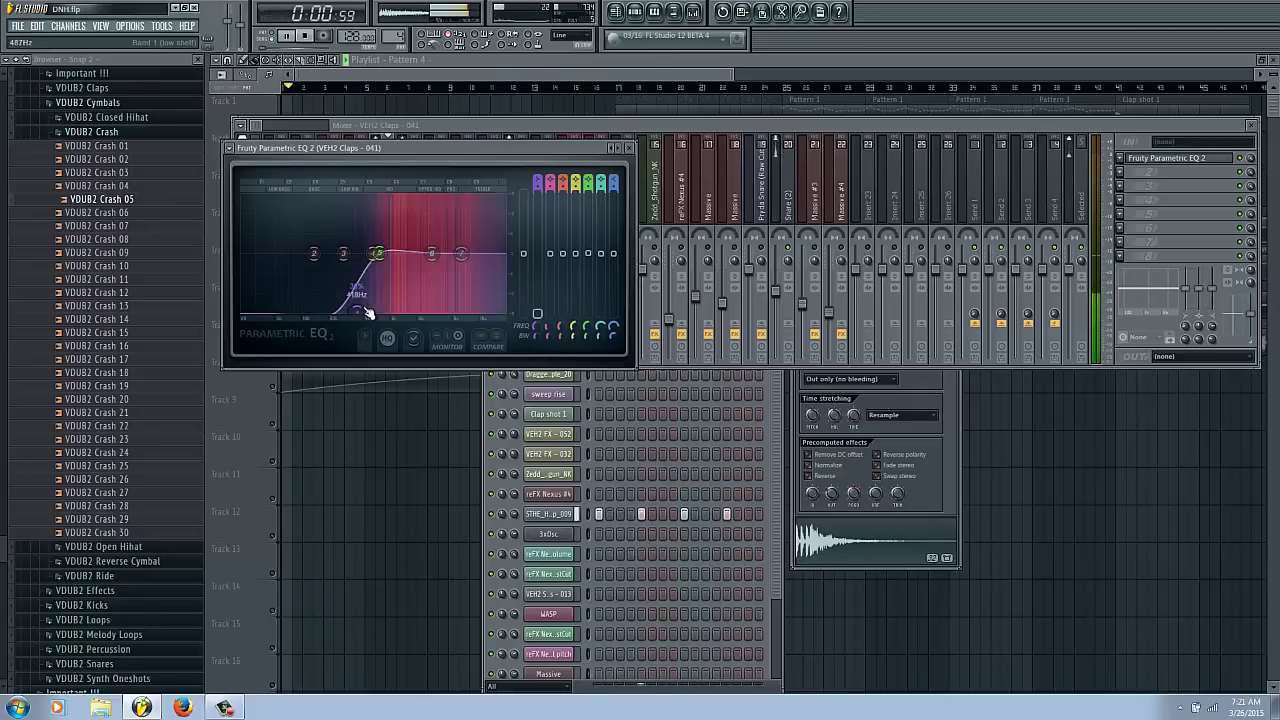
# Shape the clap's upper EQ by lowering band 7, boosting band 6 and dipping band 5 slightly at about 1054 Hz.
pyautogui.moveTo(463, 255); pyautogui.dragTo(508, 291)
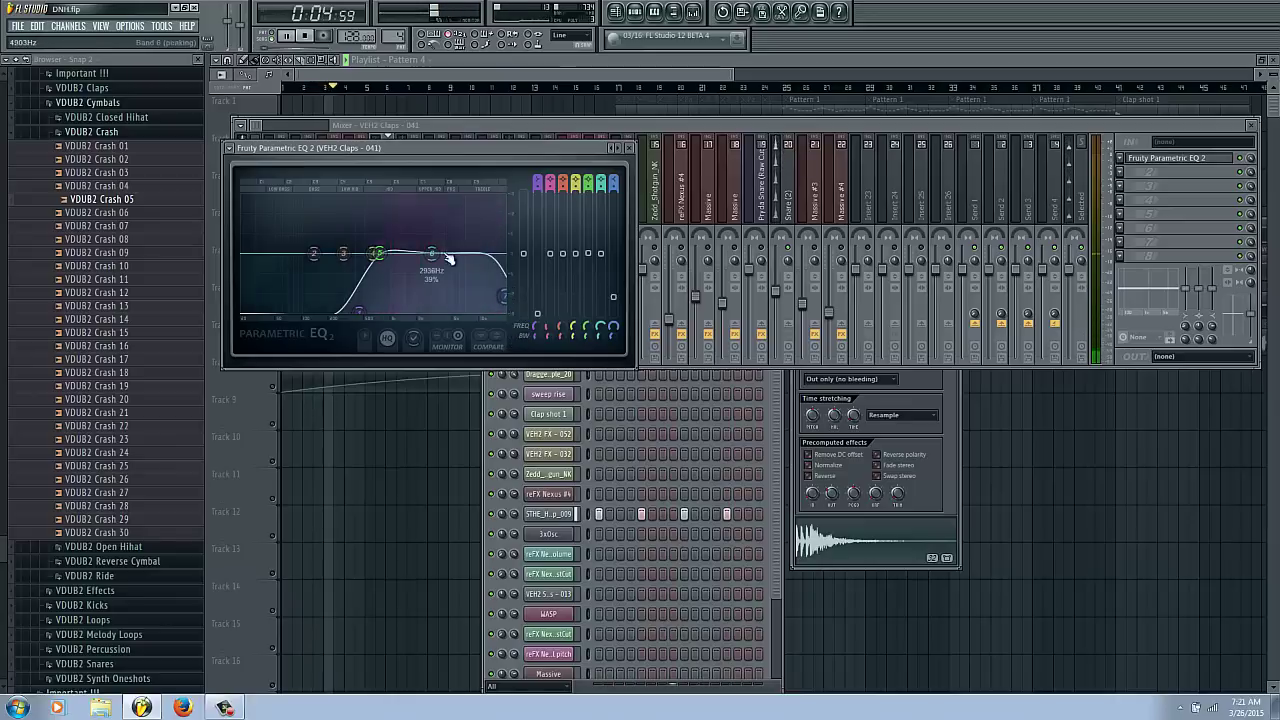
pyautogui.moveTo(435, 252); pyautogui.dragTo(470, 233)
pyautogui.moveTo(392, 268); pyautogui.dragTo(403, 275)
pyautogui.press('space')
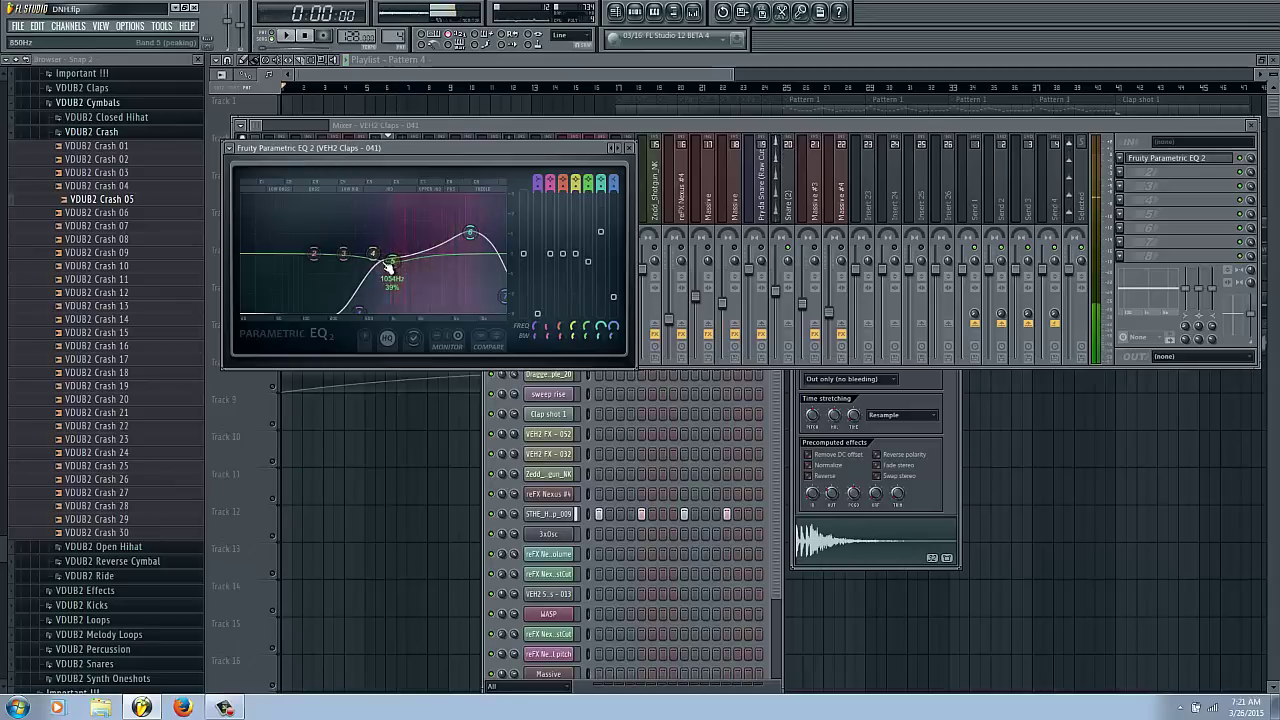
# Shift the band 1 low cut slightly higher and move the band 5 dip to roughly 2900 Hz.
pyautogui.moveTo(367, 314); pyautogui.dragTo(373, 308)
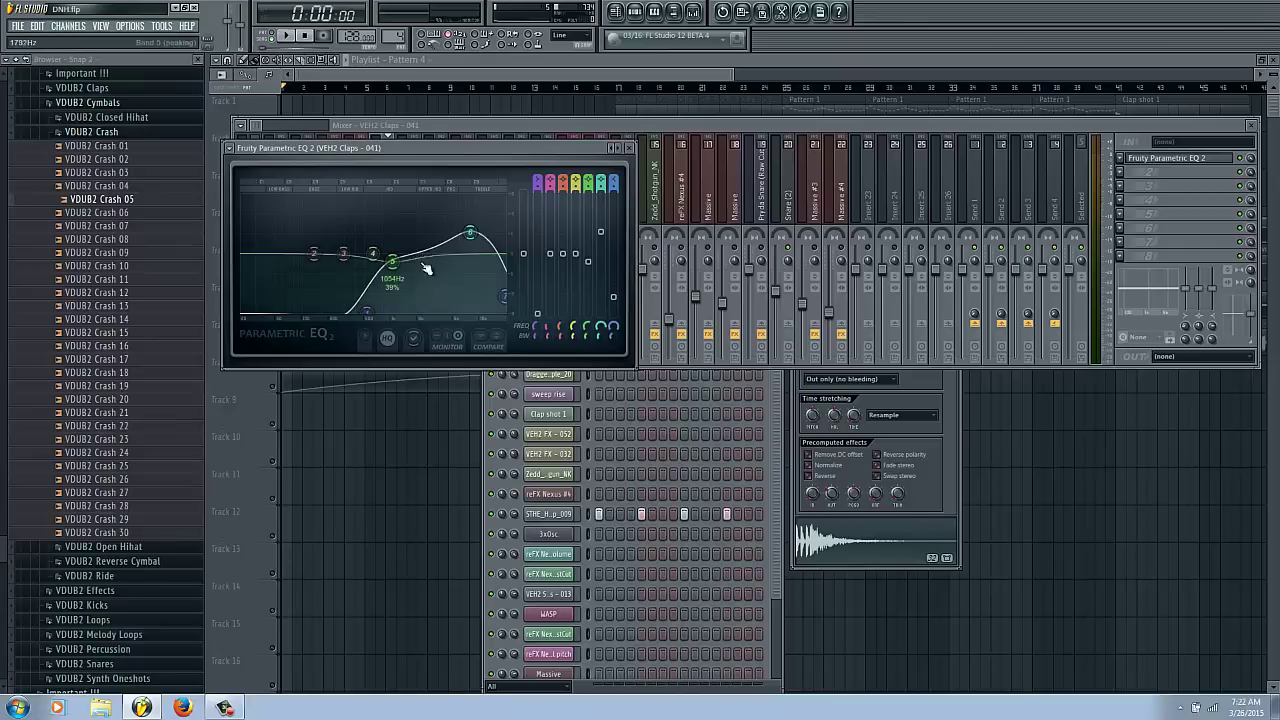
pyautogui.moveTo(400, 274); pyautogui.dragTo(434, 267)
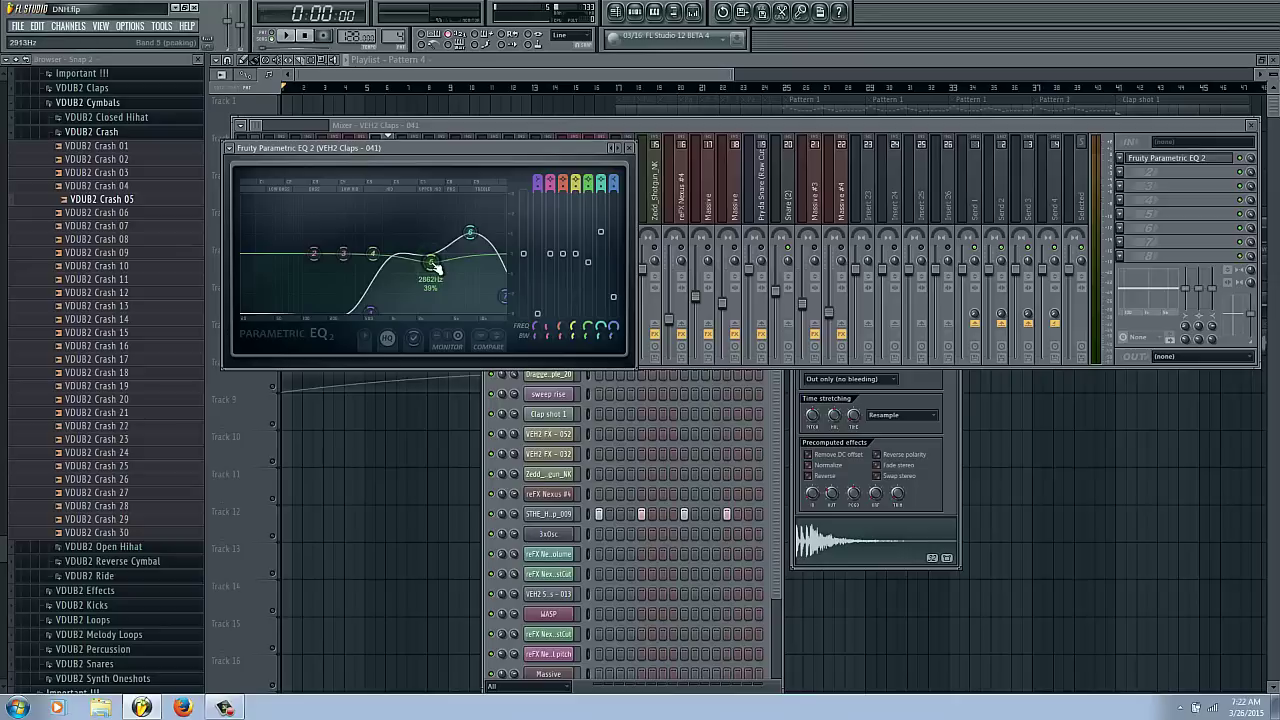
pyautogui.moveTo(370, 315); pyautogui.dragTo(378, 316)
pyautogui.moveTo(432, 264); pyautogui.dragTo(438, 278)
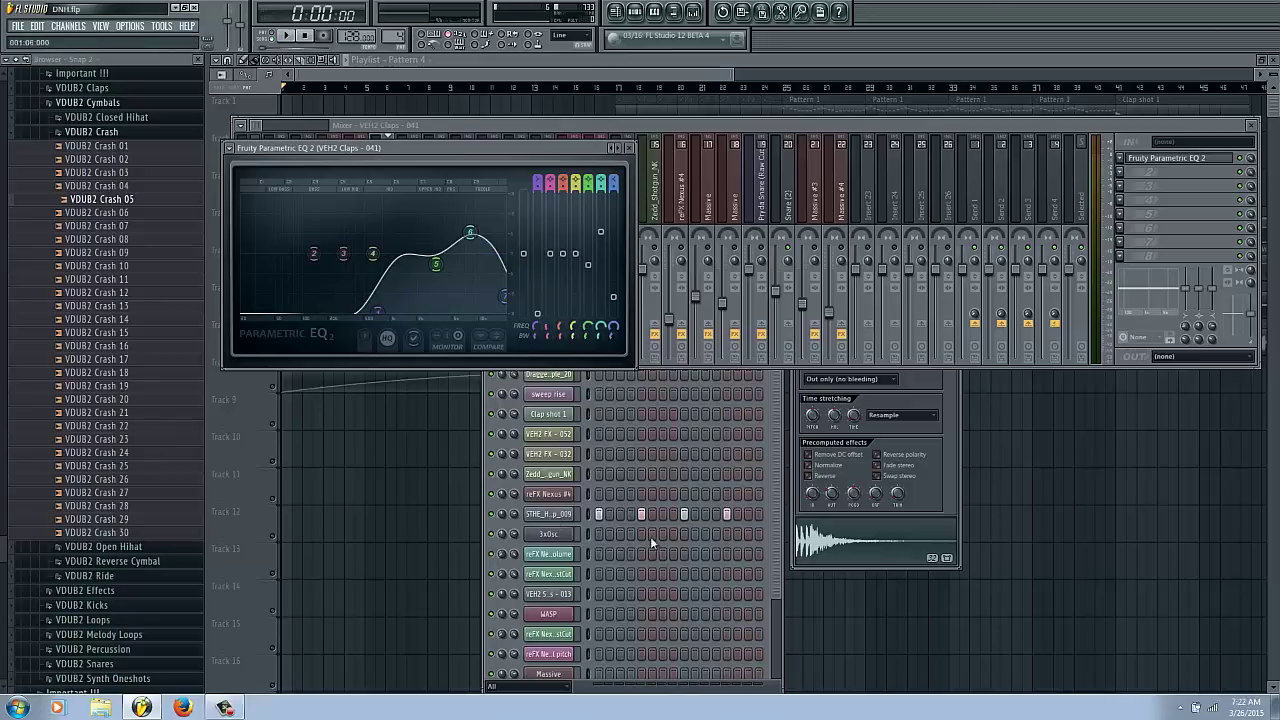
# Bring the mixer in front of the EQ window and hide the channel rack.
pyautogui.click(758, 119)
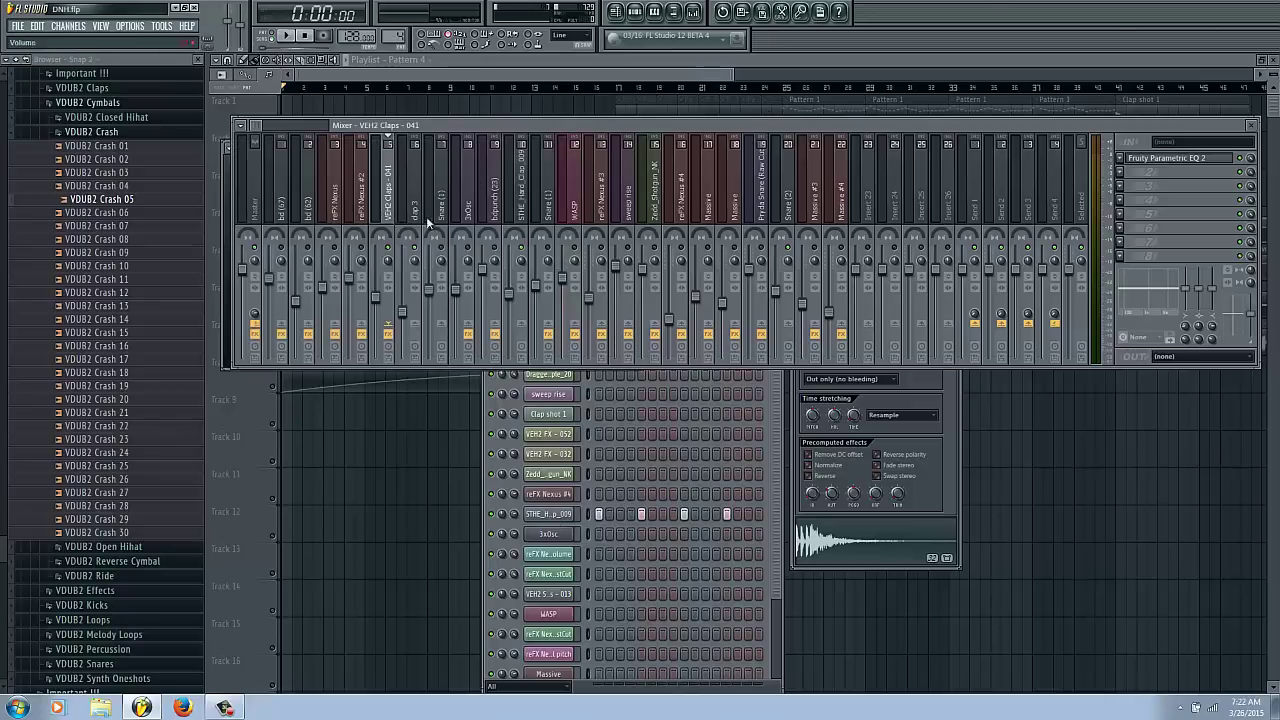
pyautogui.click(776, 583)
pyautogui.press('F6')
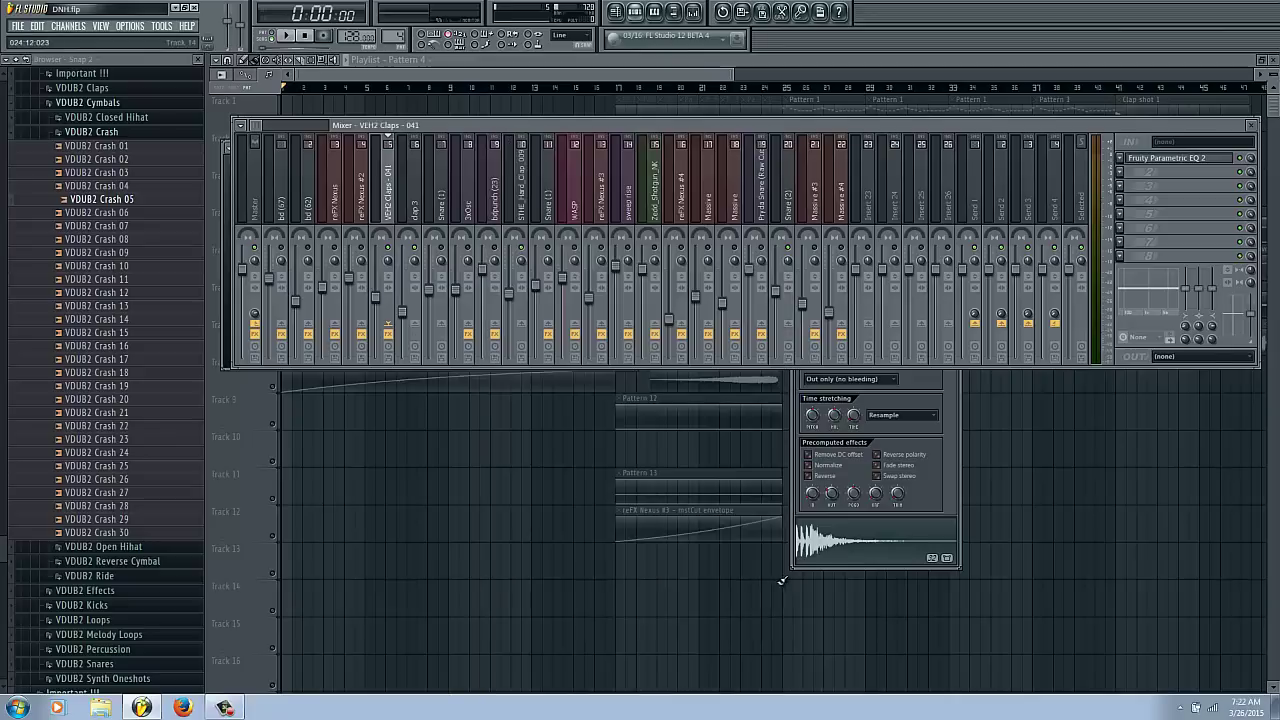
# Show the channel rack and check the EQ curve on VEH2 Claps - 041 before returning to the mixer.
pyautogui.press('F6')
pyautogui.click(1190, 158)
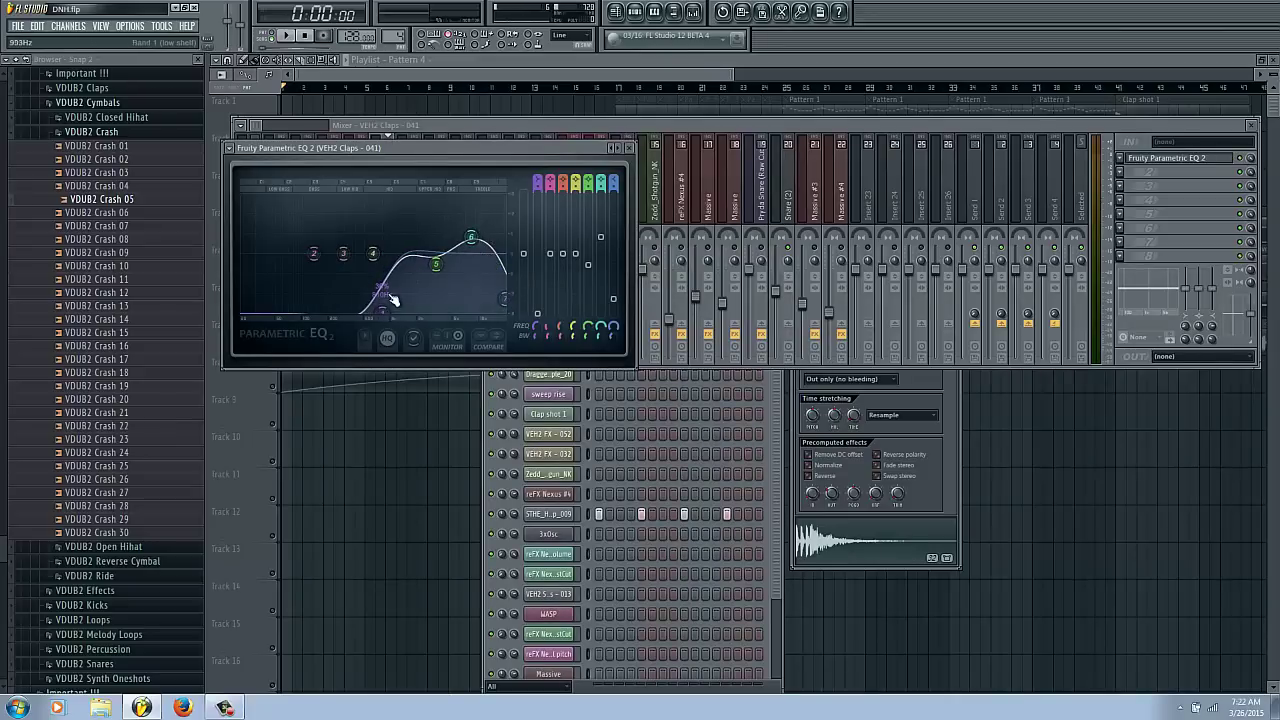
pyautogui.click(1065, 127)
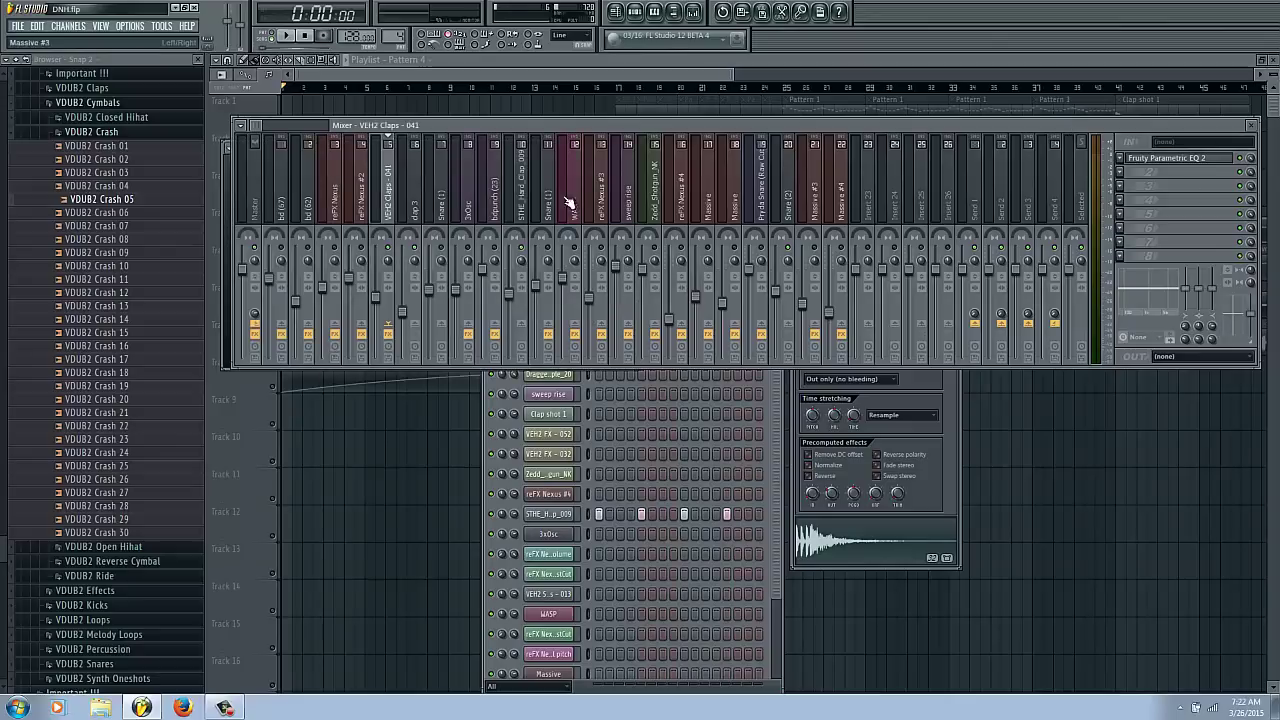
# Insert Fruity Parametric EQ 2 on clap 3 during playback and pull band 1 down to cut the lows at about 346 Hz.
pyautogui.click(418, 217)
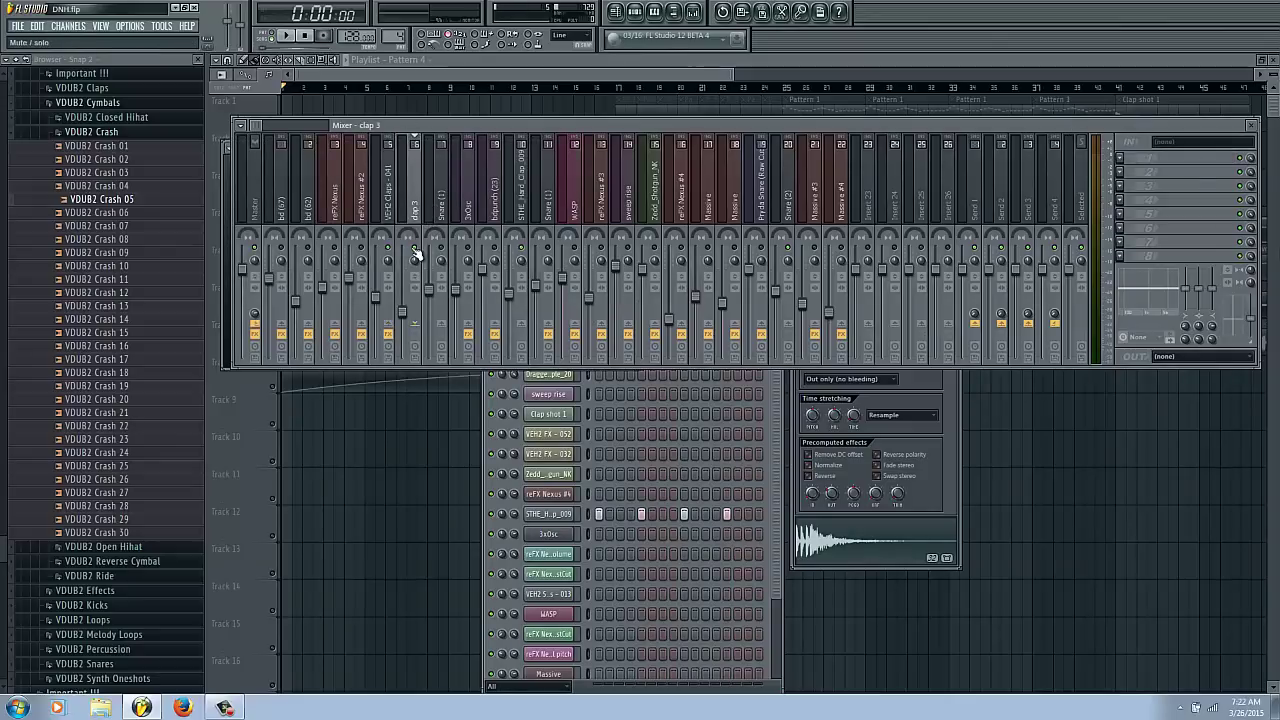
pyautogui.press('space')
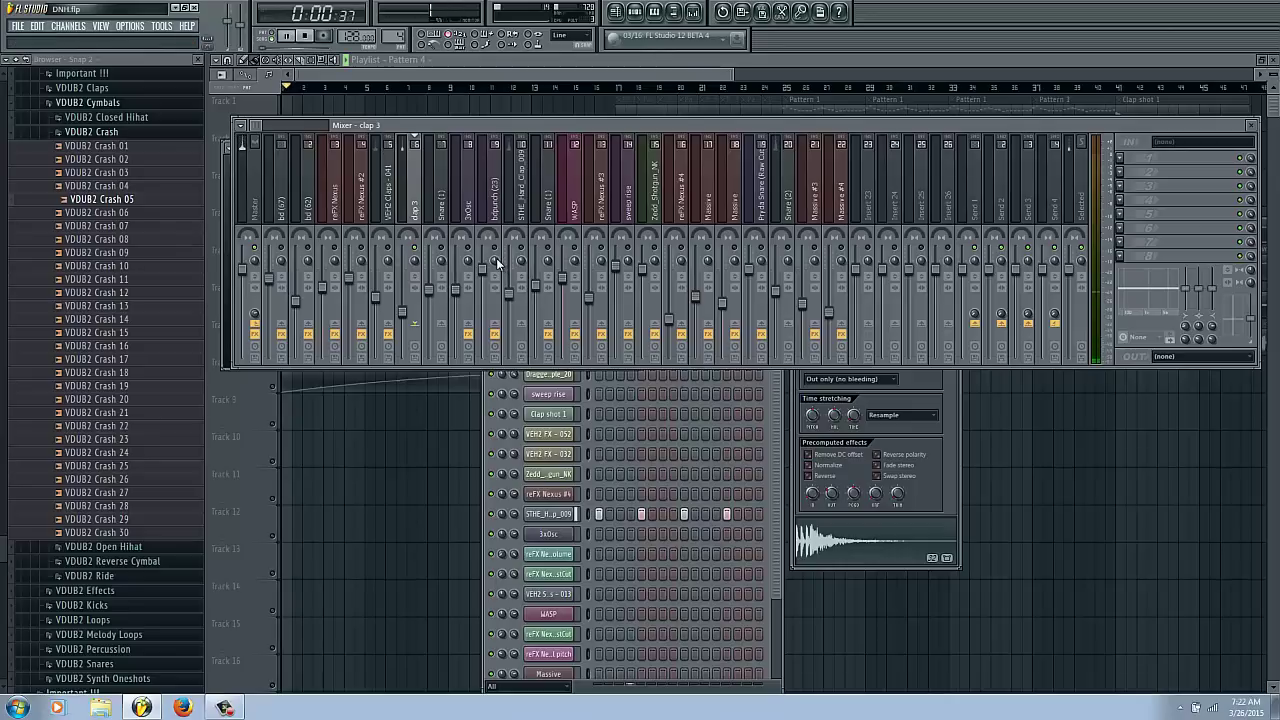
pyautogui.click(1123, 162)
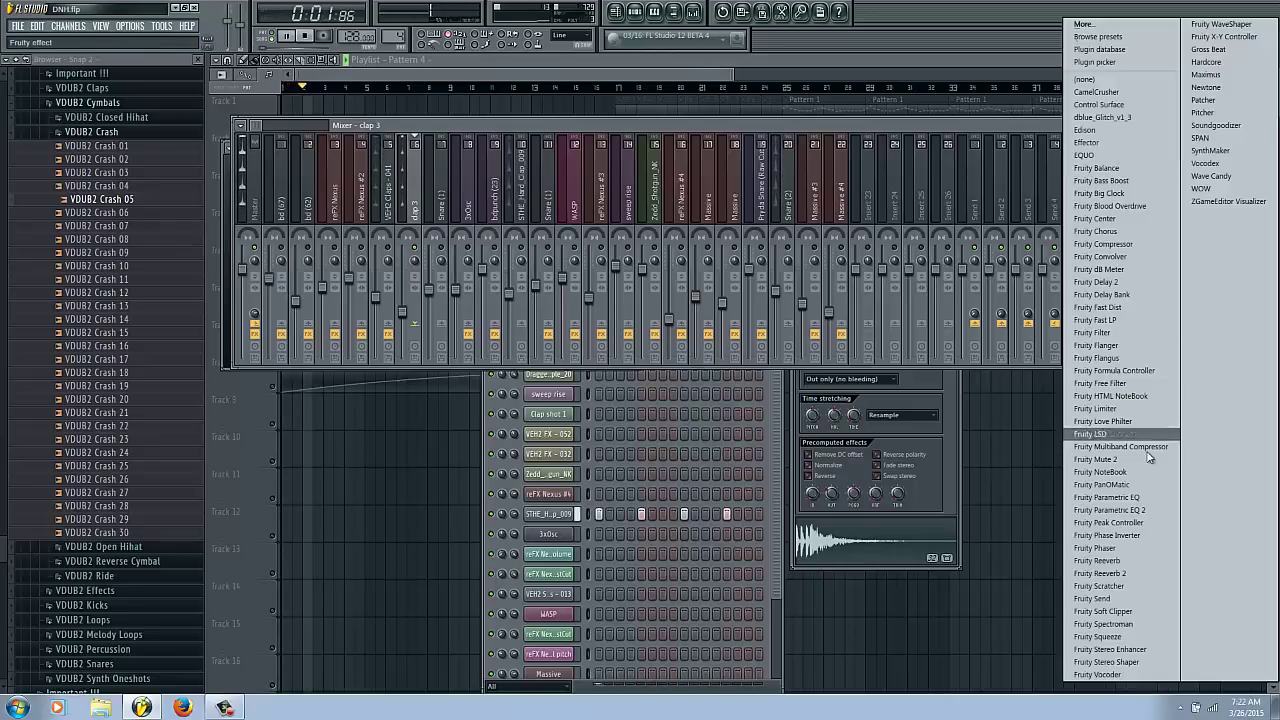
pyautogui.click(1150, 510)
pyautogui.moveTo(284, 254); pyautogui.dragTo(354, 316)
pyautogui.press('space')
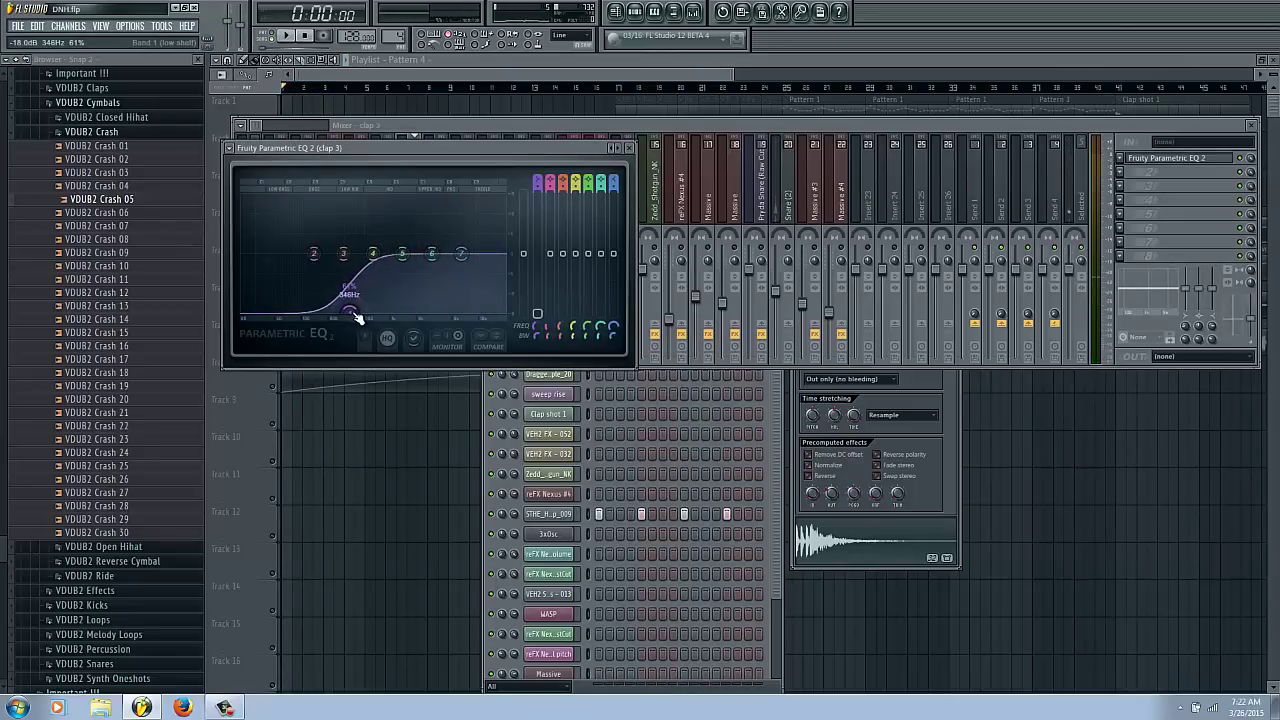
# Shape clap 3's EQ by boosting band 5 slightly near 1098 Hz, shifting the band 1 low cut higher and lowering band 7.
pyautogui.moveTo(401, 256); pyautogui.dragTo(395, 248)
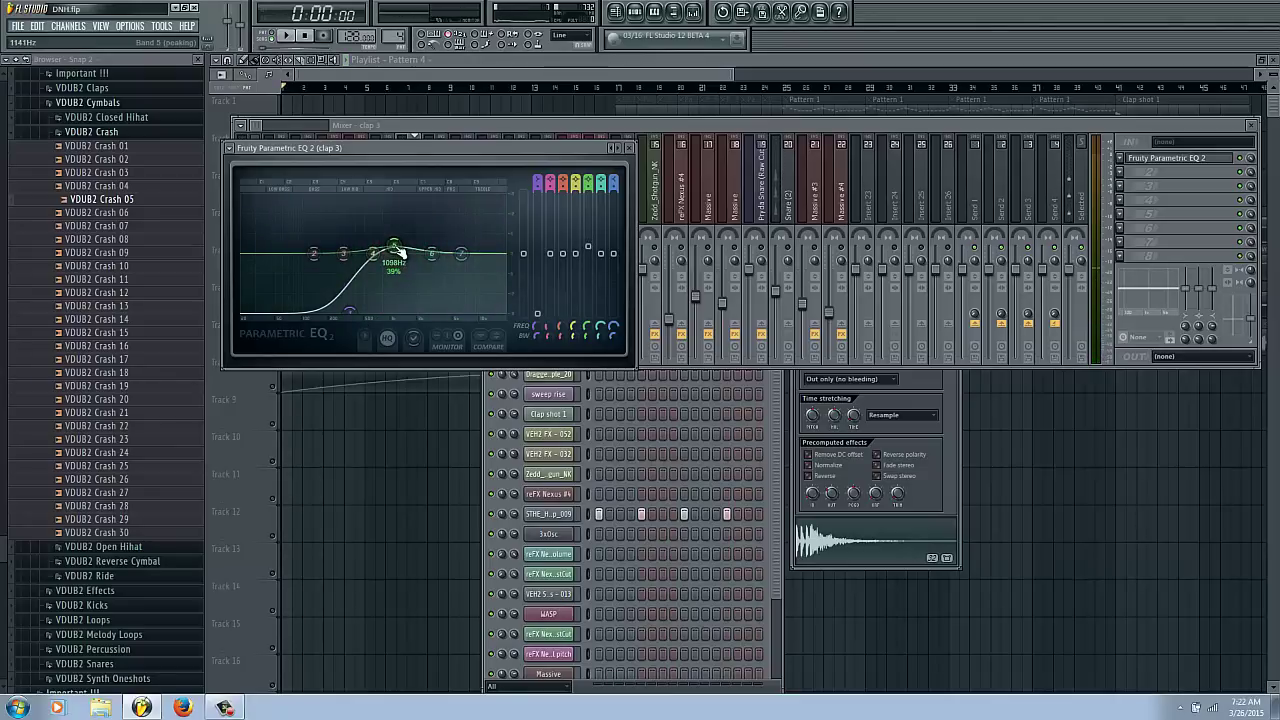
pyautogui.moveTo(351, 312); pyautogui.dragTo(361, 313)
pyautogui.moveTo(400, 187); pyautogui.dragTo(394, 263)
pyautogui.press('space')
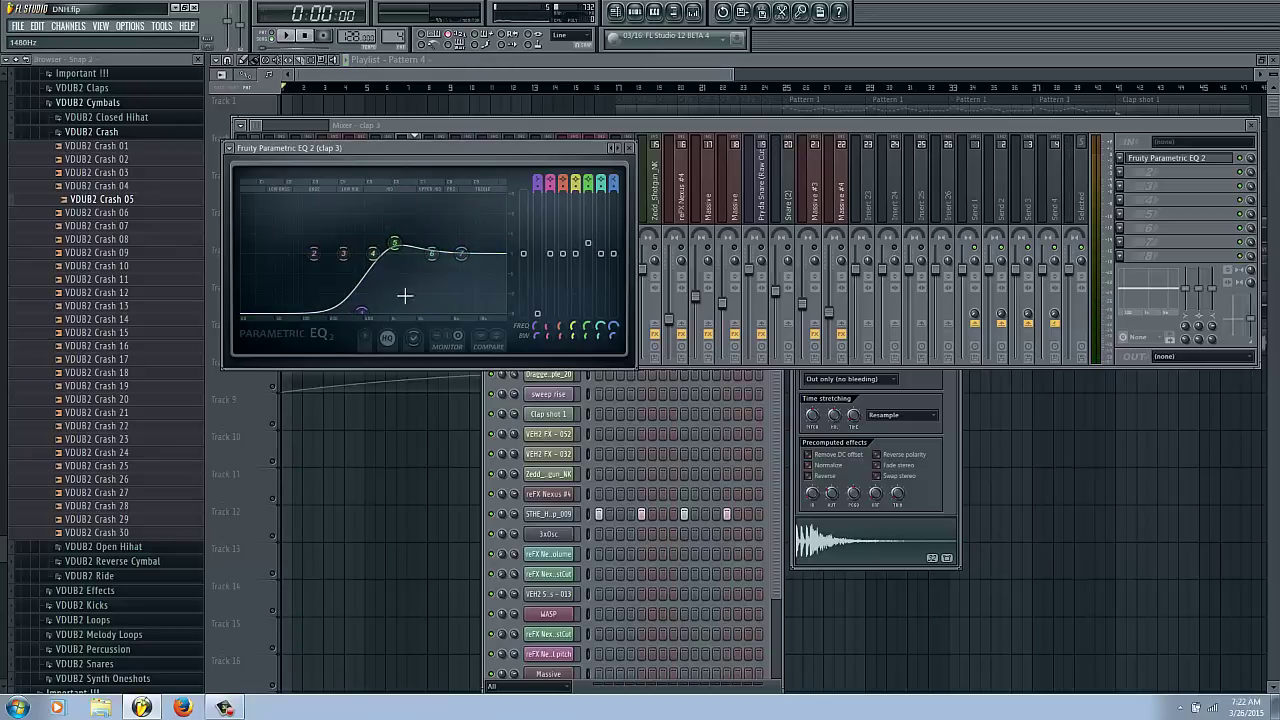
pyautogui.moveTo(507, 277); pyautogui.dragTo(478, 320)
pyautogui.press('space')
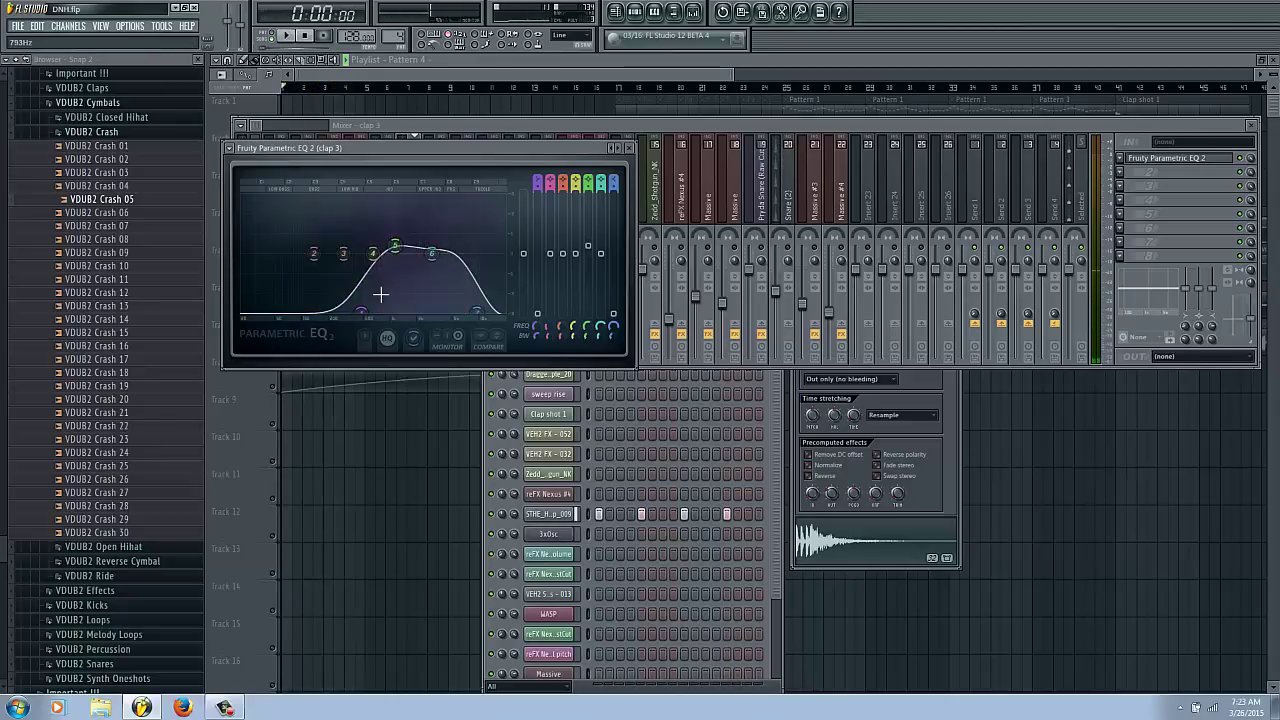
pyautogui.press('space')
# Hide the channel rack, bring the mixer forward and audition VEH2 Claps - 041 together with clap 3.
pyautogui.click(776, 457)
pyautogui.press('F6')
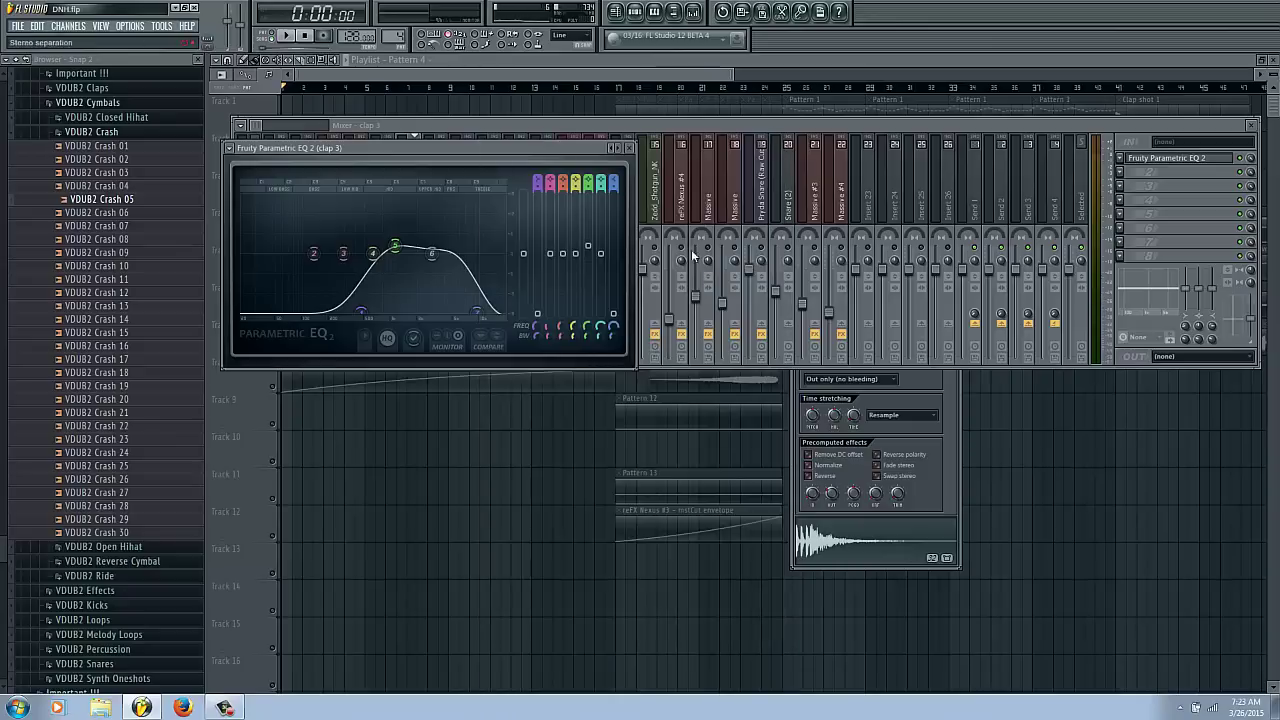
pyautogui.click(690, 124)
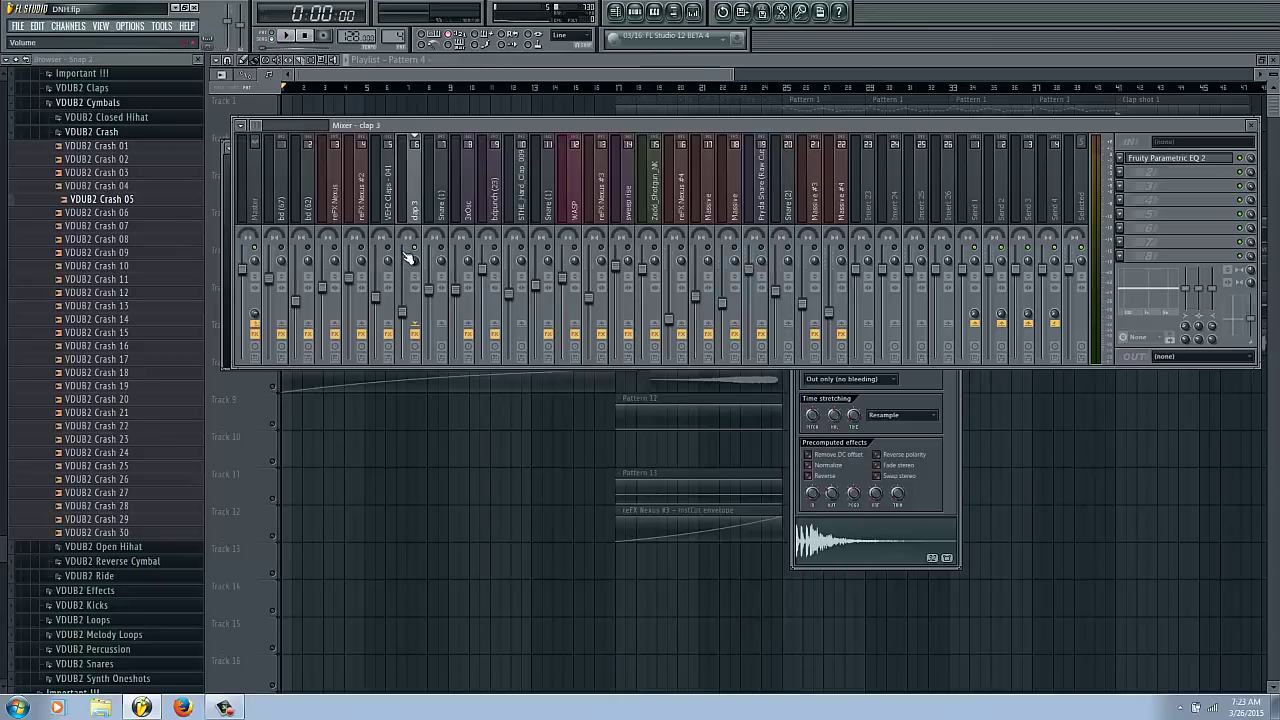
pyautogui.press('space')
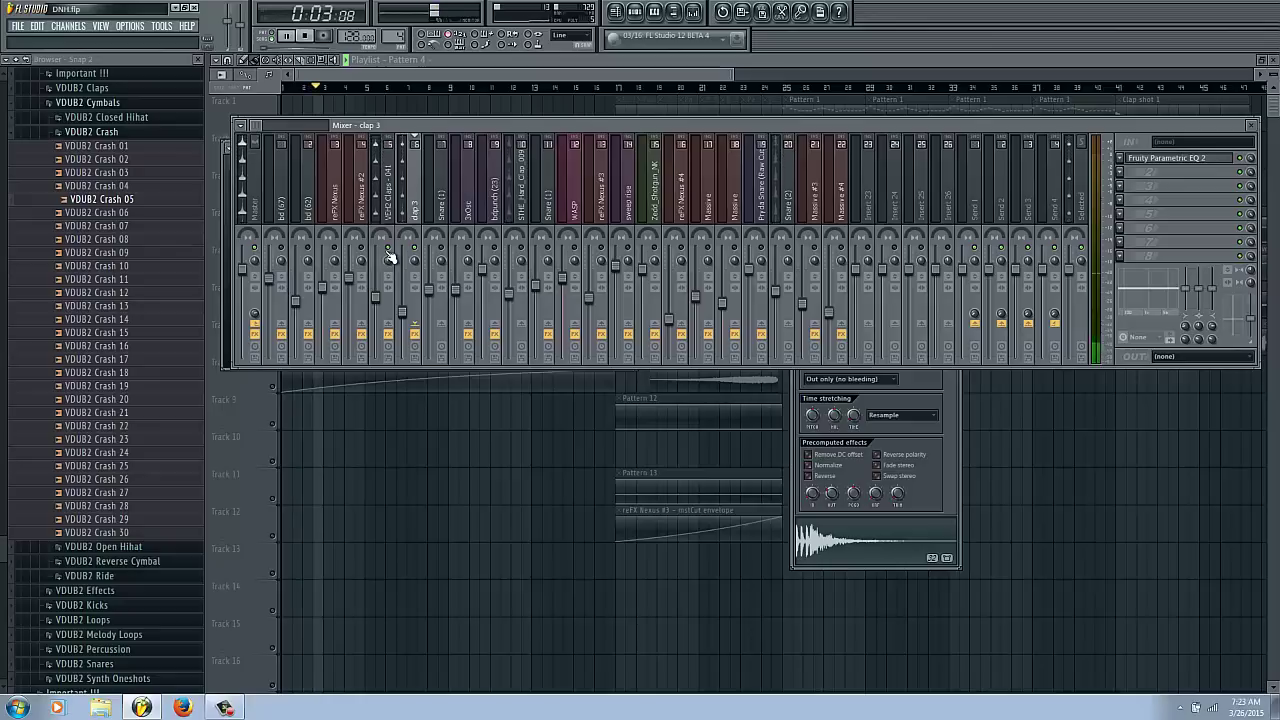
pyautogui.press('space')
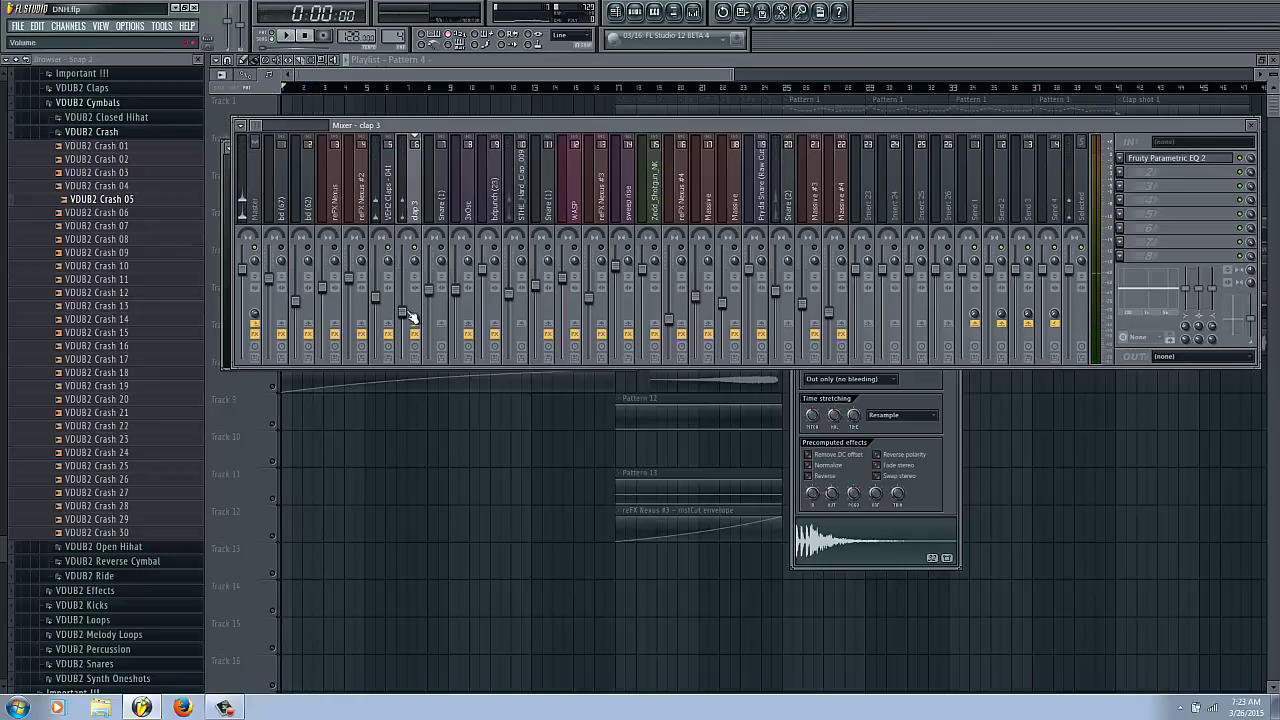
# Insert Fruity Parametric EQ 2 on the Snare (1) mixer track and move its window off the upper mixer area.
pyautogui.click(441, 214)
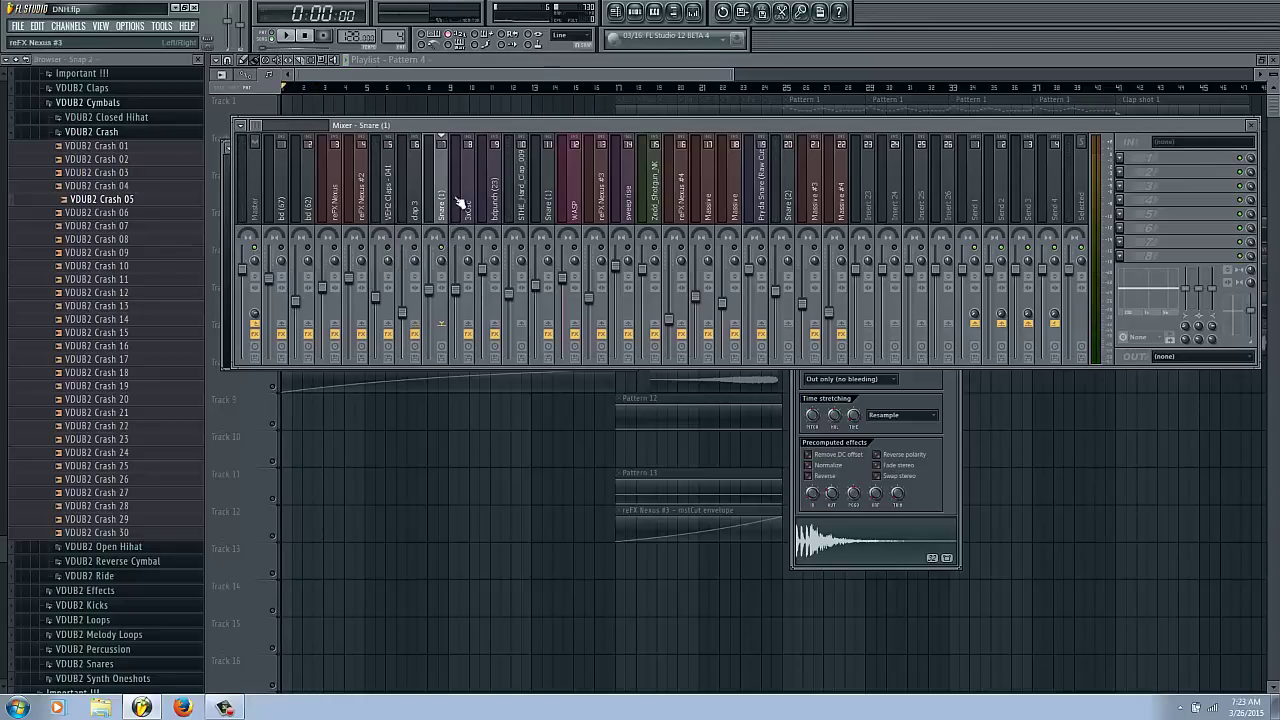
pyautogui.click(1126, 160)
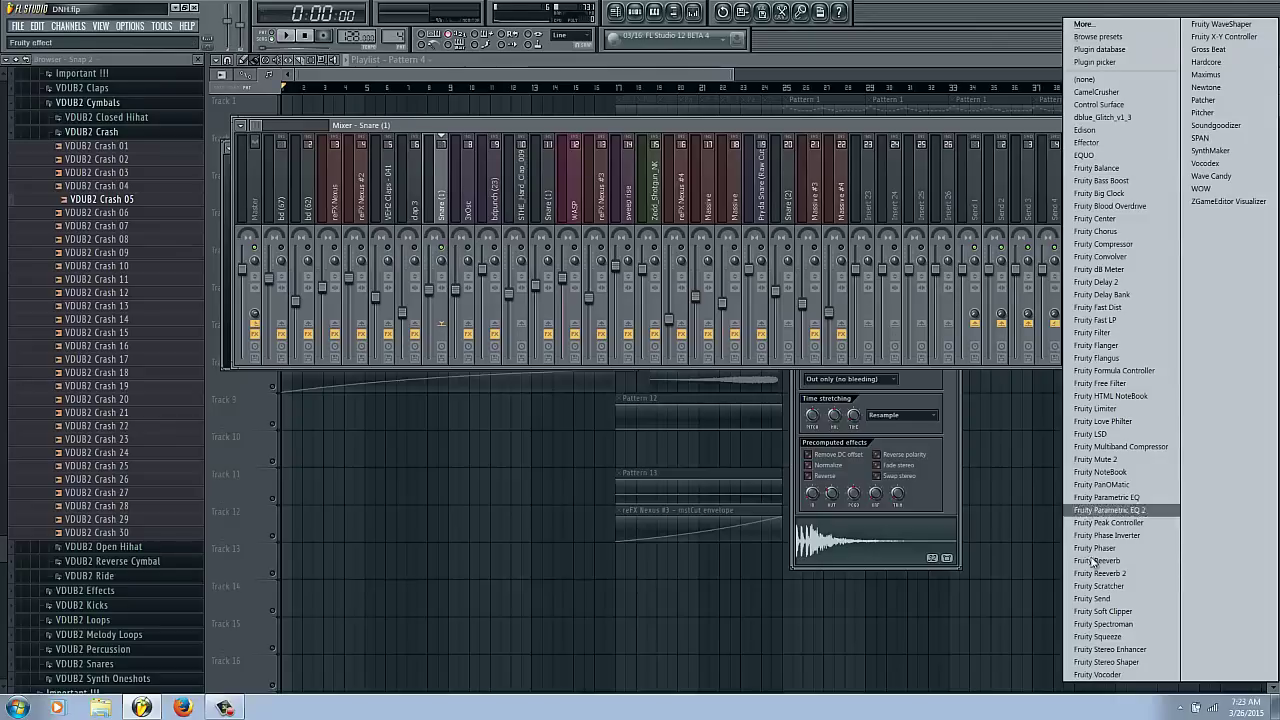
pyautogui.click(1110, 510)
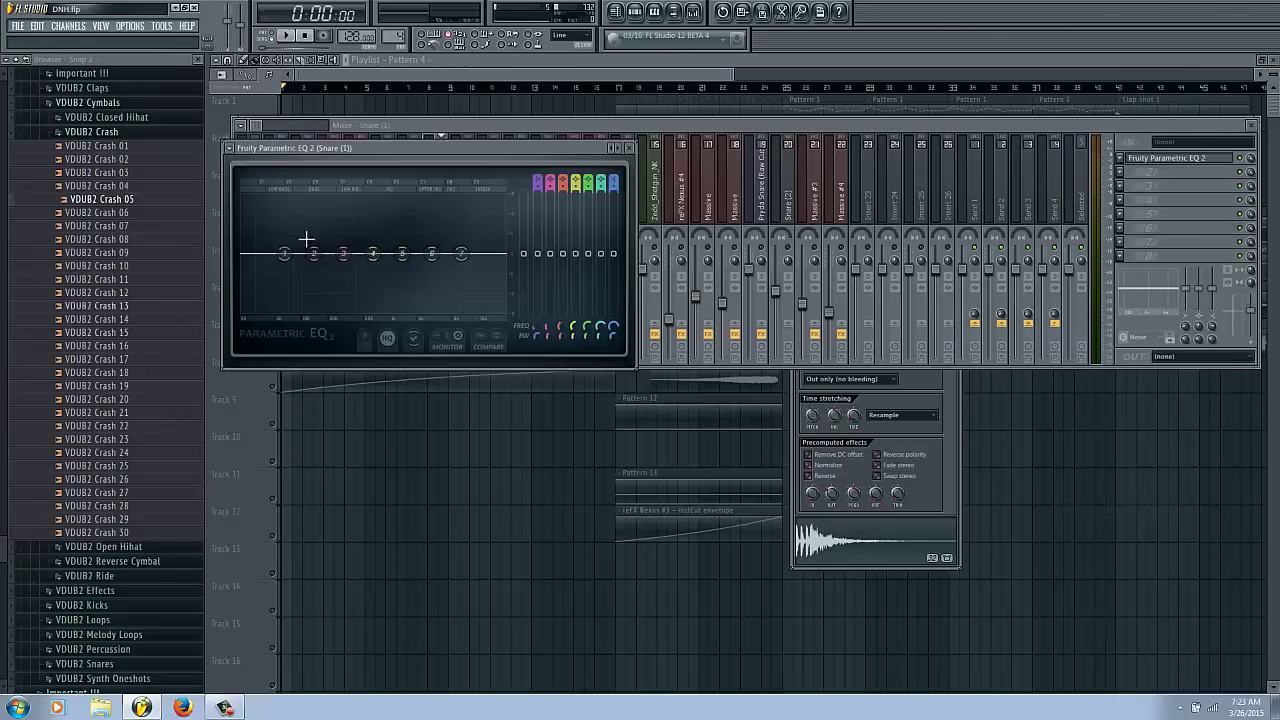
pyautogui.moveTo(510, 150); pyautogui.dragTo(612, 215)
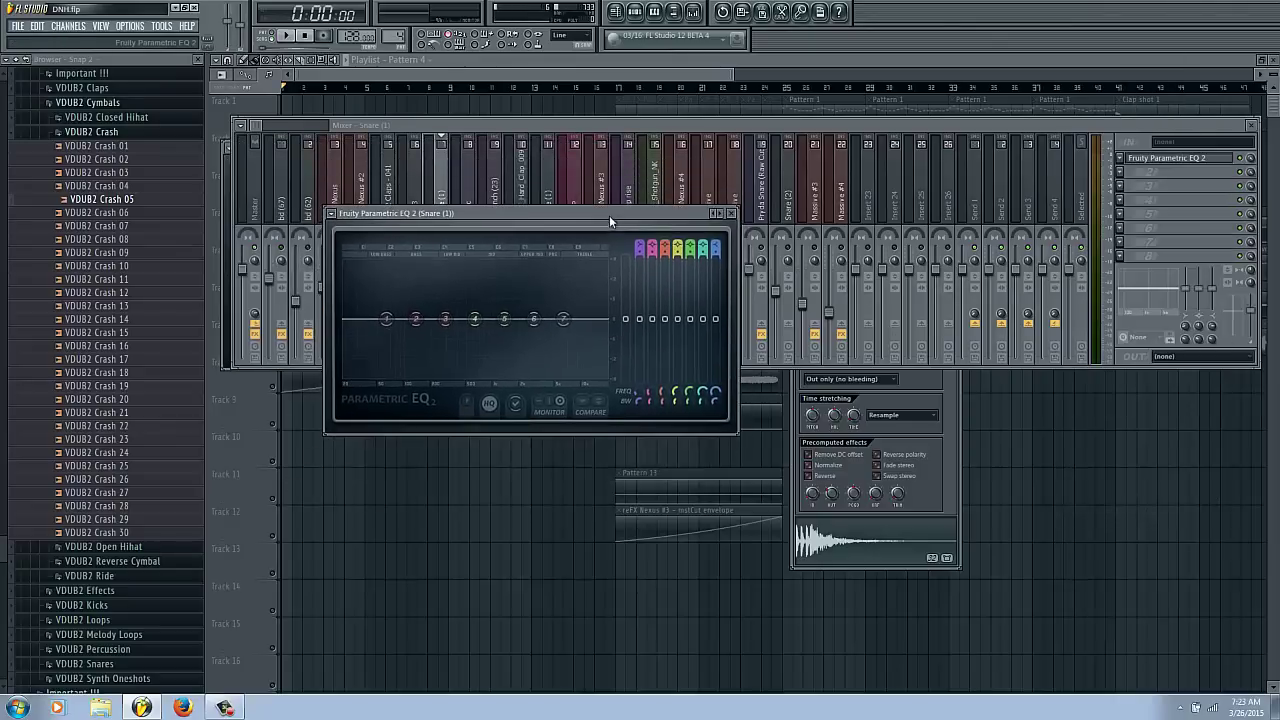
# Audition the pattern while checking the mixer meters and the Snare (1) EQ for which layer is sounding.
pyautogui.press('space')
pyautogui.press('space')
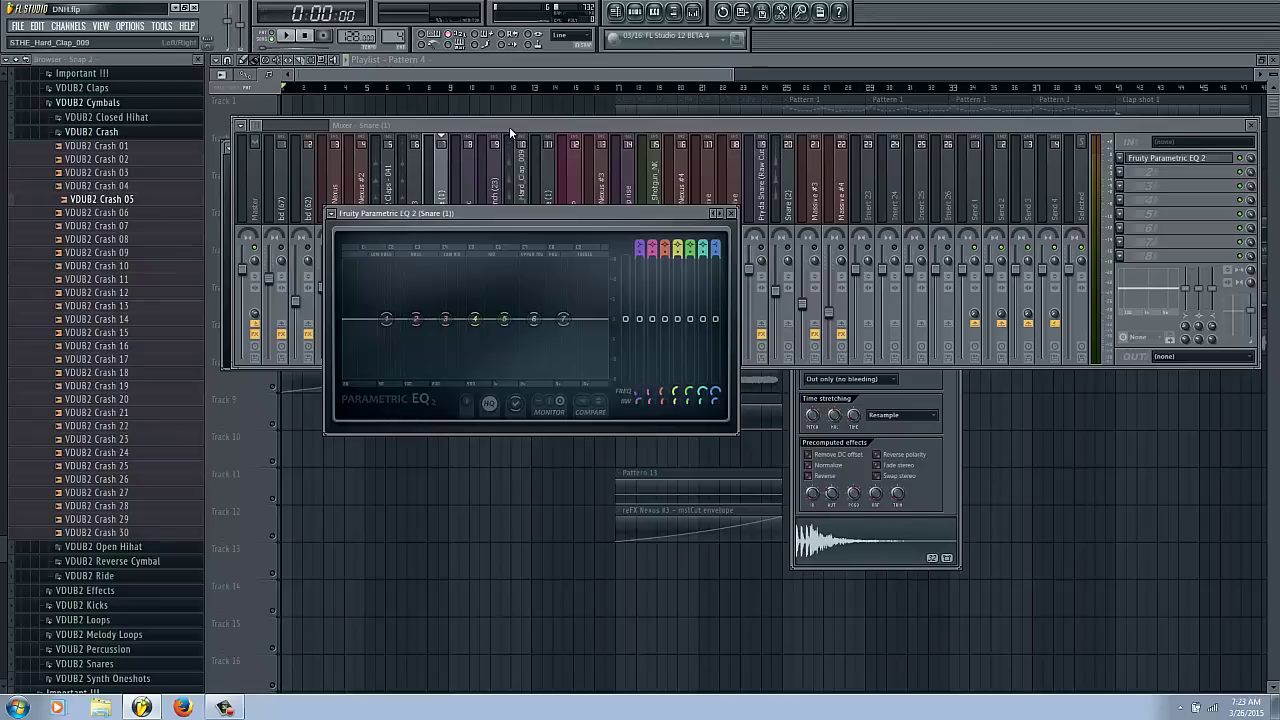
pyautogui.click(494, 157)
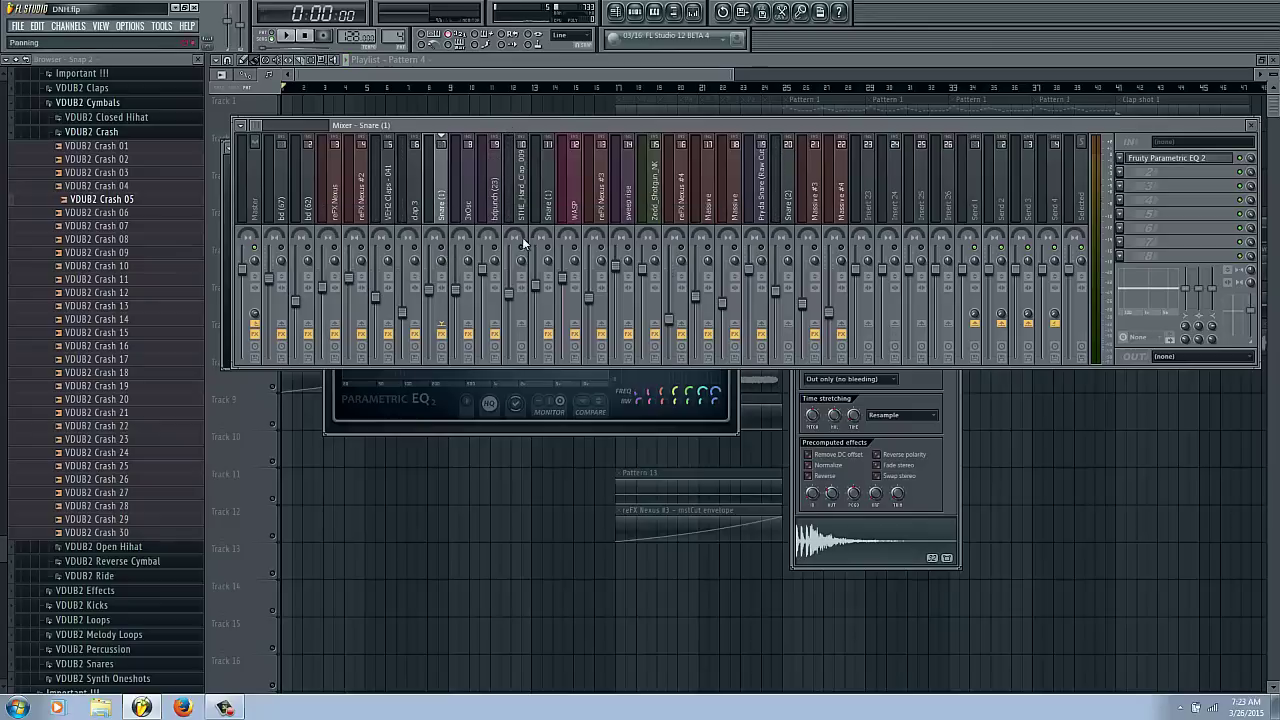
pyautogui.press('space')
pyautogui.click(1152, 160)
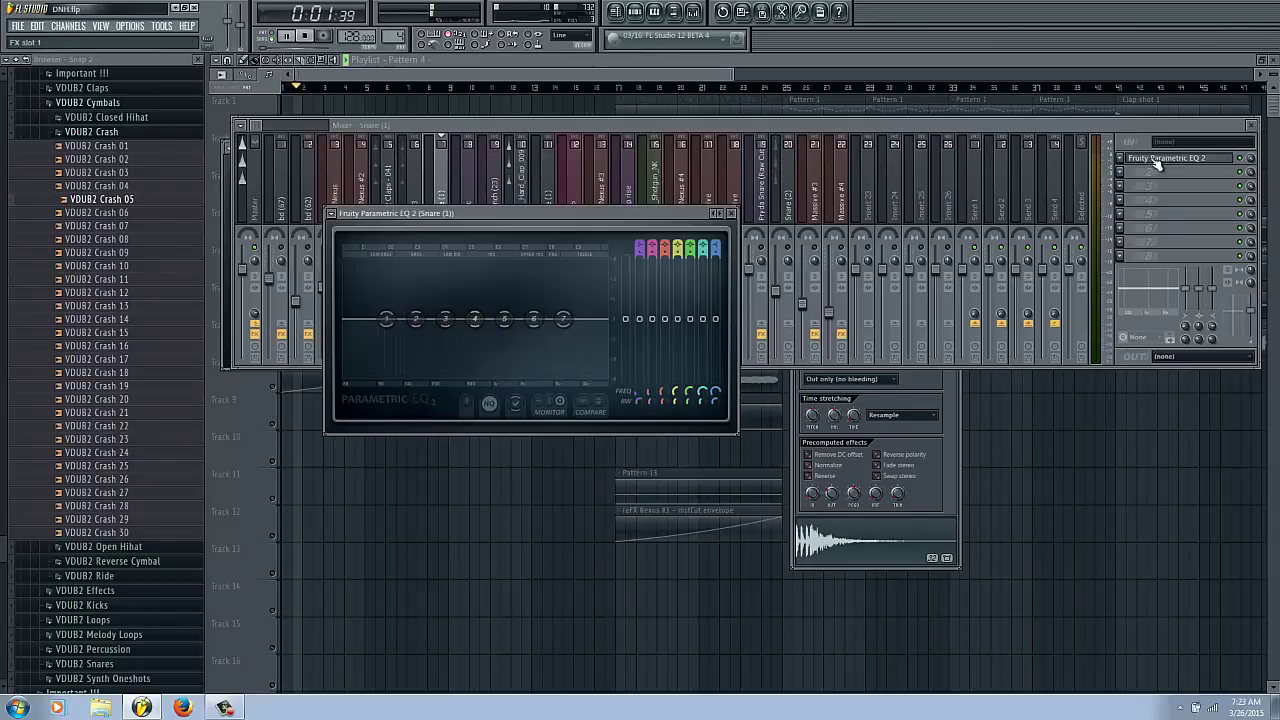
pyautogui.press('space')
# Insert Fruity Parametric EQ 2 on STHE_Hard_Clap_009 and lower band 1 to cut the lows at about 135 Hz.
pyautogui.click(521, 190)
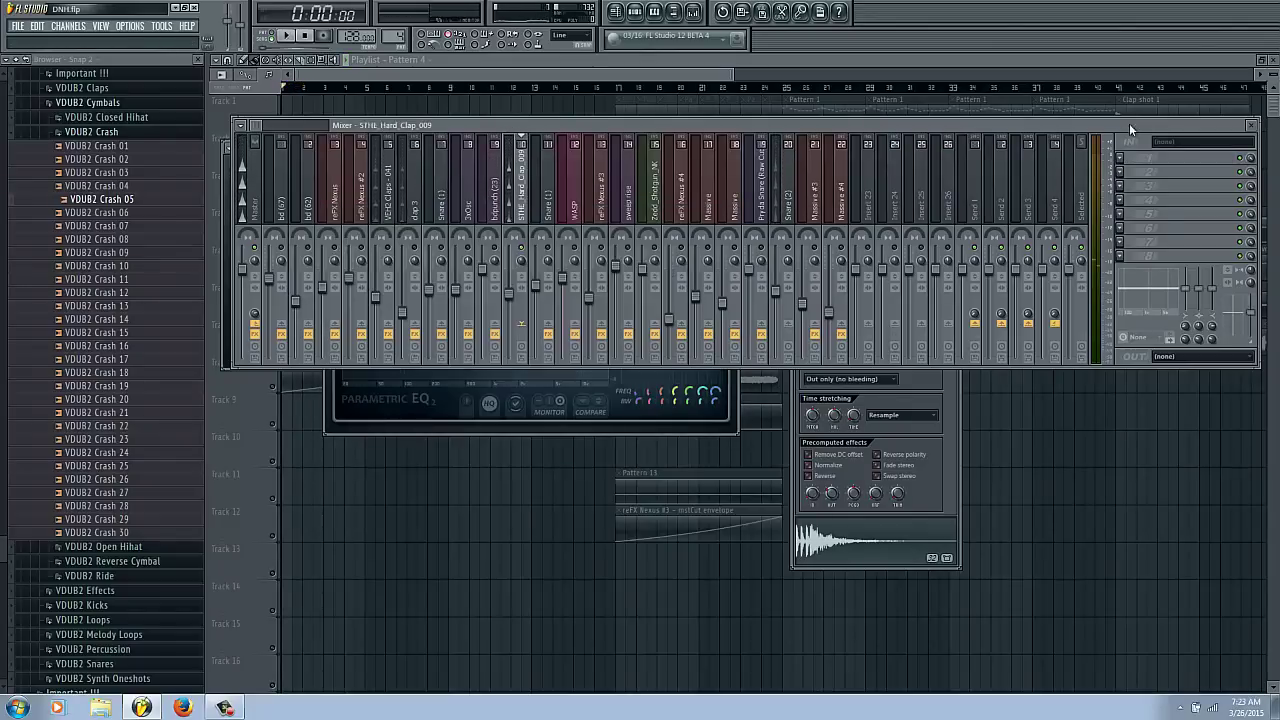
pyautogui.click(1120, 158)
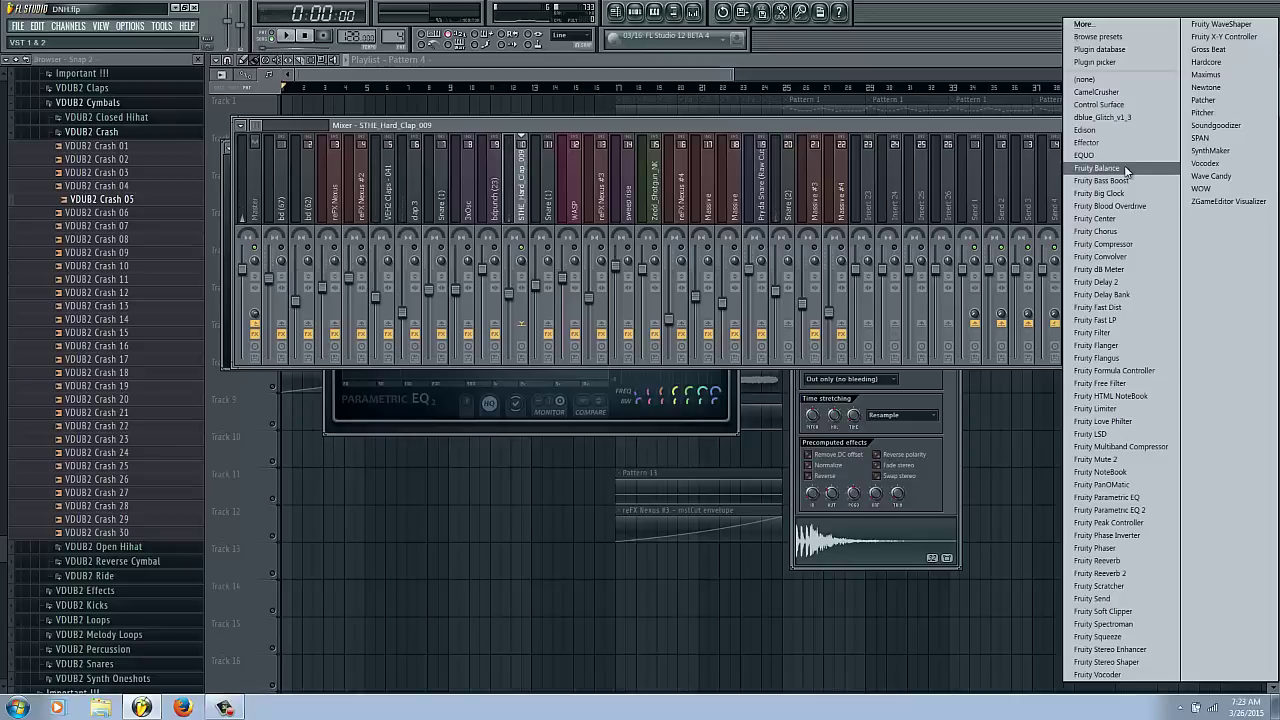
pyautogui.click(1119, 510)
pyautogui.moveTo(291, 267); pyautogui.dragTo(316, 480)
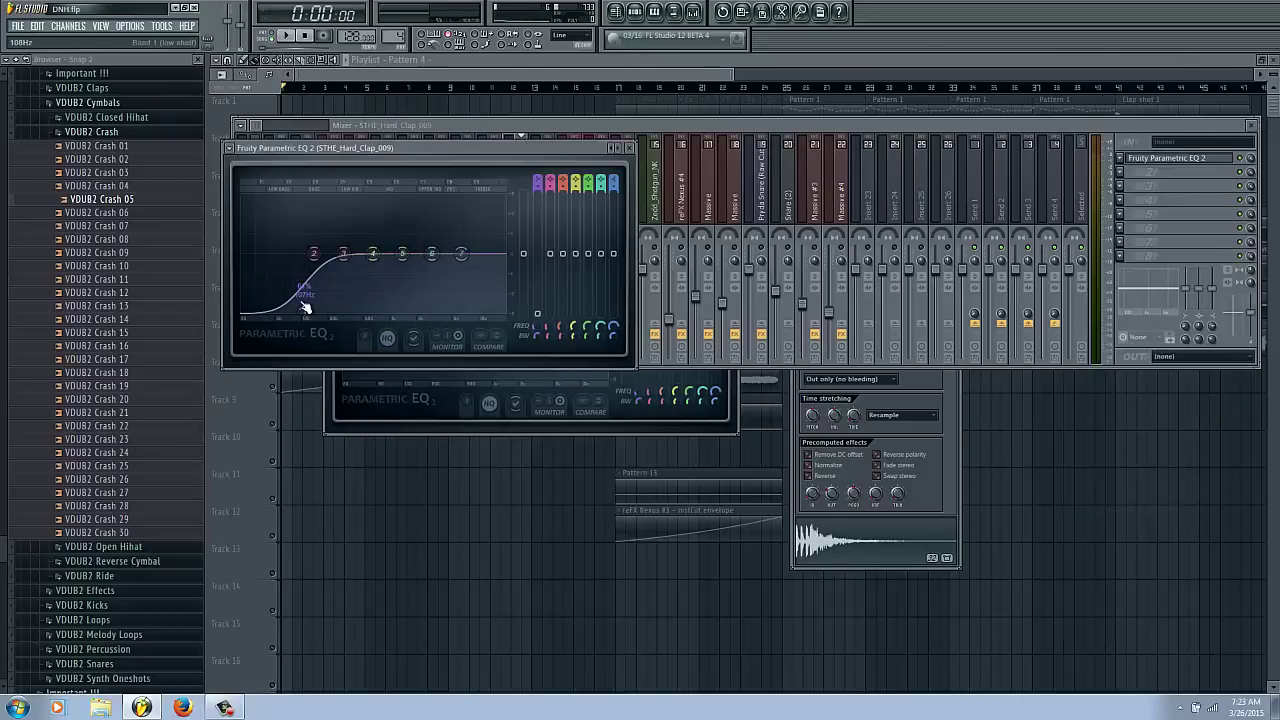
pyautogui.moveTo(306, 311); pyautogui.dragTo(320, 308)
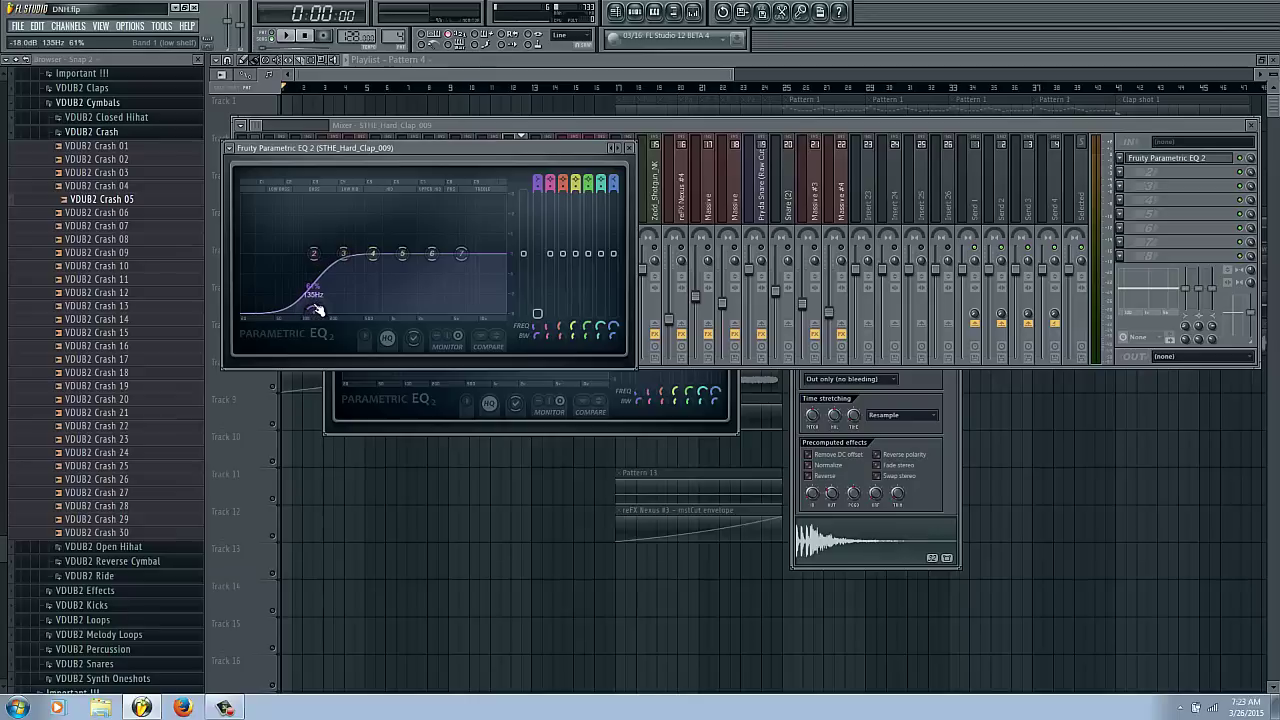
# During playback, boost band 4 slightly, move the band 1 low cut to about 219 Hz and pull band 7 down to cut the highs.
pyautogui.press('space')
pyautogui.moveTo(373, 256)
pyautogui.mouseDown()
pyautogui.moveTo(382, 238)
pyautogui.moveTo(373, 250)
pyautogui.mouseUp()
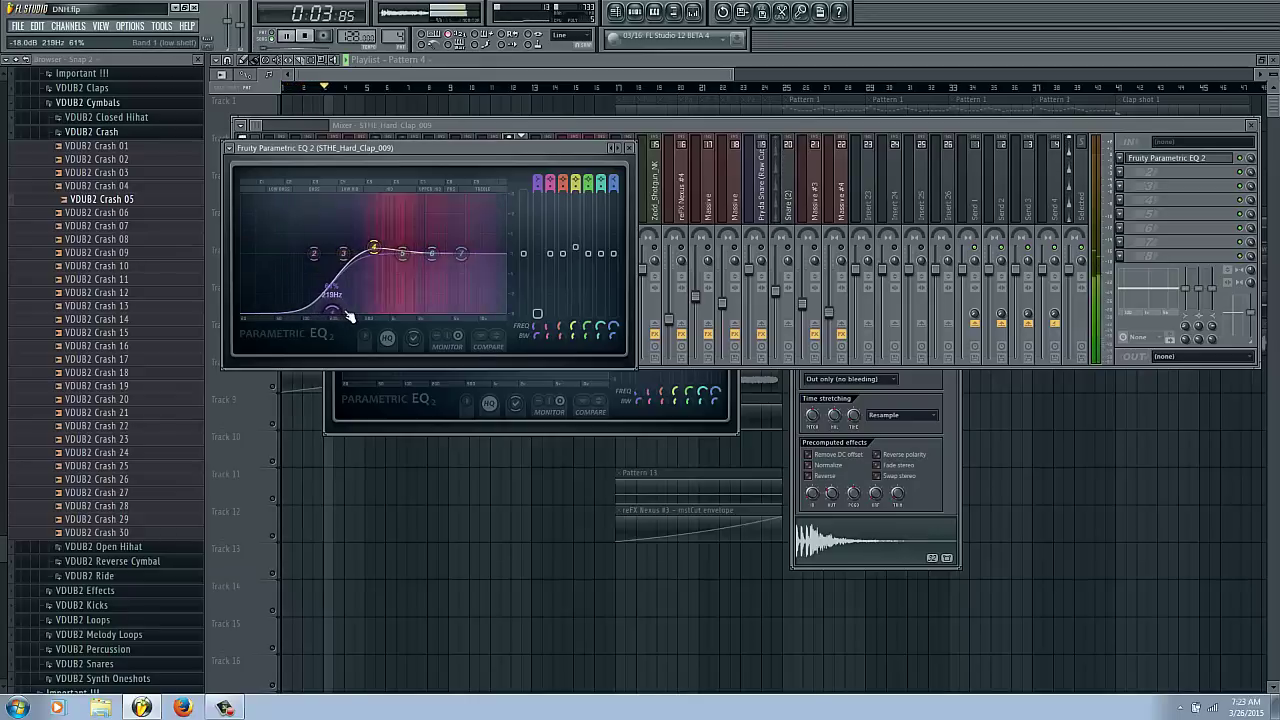
pyautogui.moveTo(463, 256); pyautogui.dragTo(528, 363)
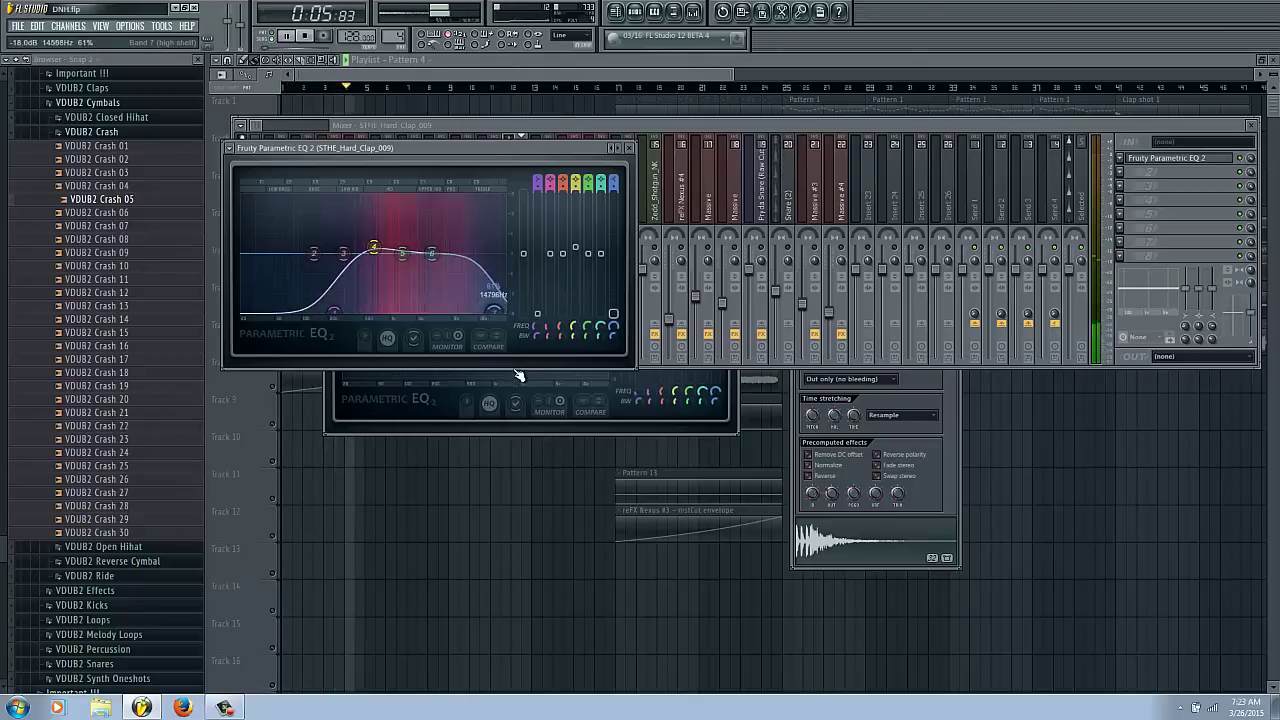
# Dip band 6, widen band 7 to 96% and lower the overall EQ level of the hard clap, then return to the mixer.
pyautogui.moveTo(432, 256); pyautogui.dragTo(497, 318)
pyautogui.scroll(3, 503, 310)
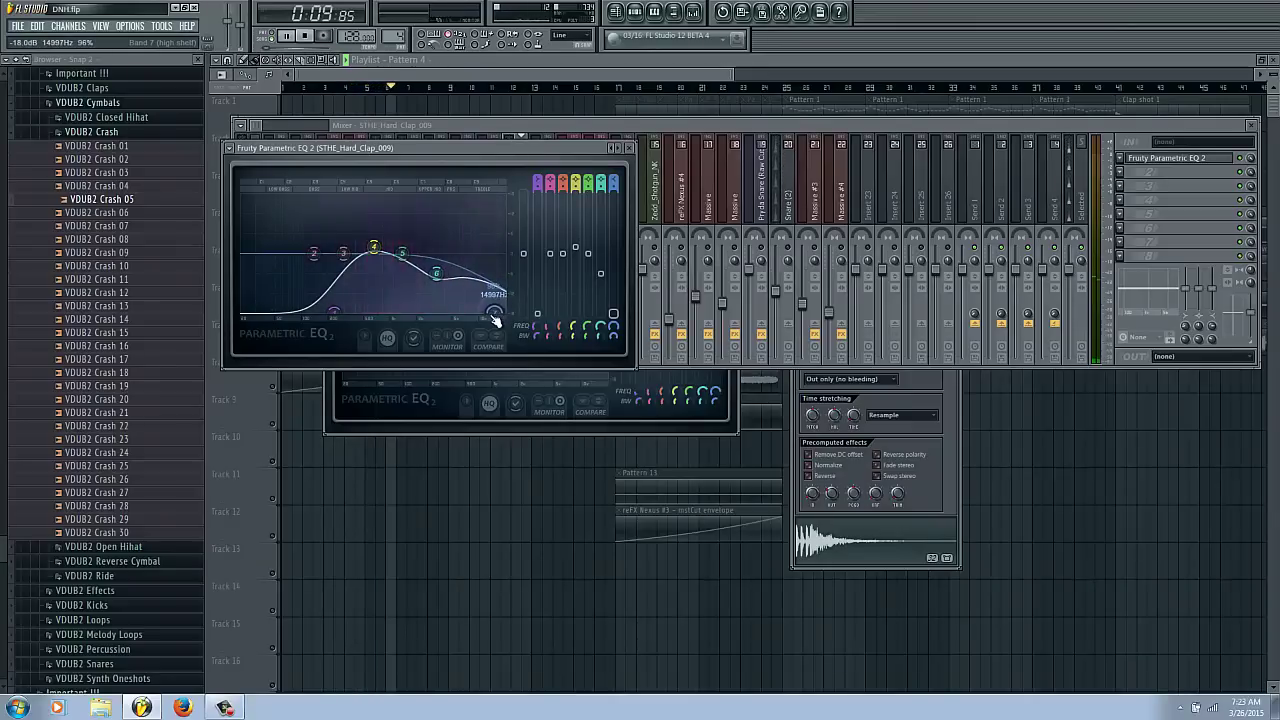
pyautogui.moveTo(441, 286); pyautogui.dragTo(435, 288)
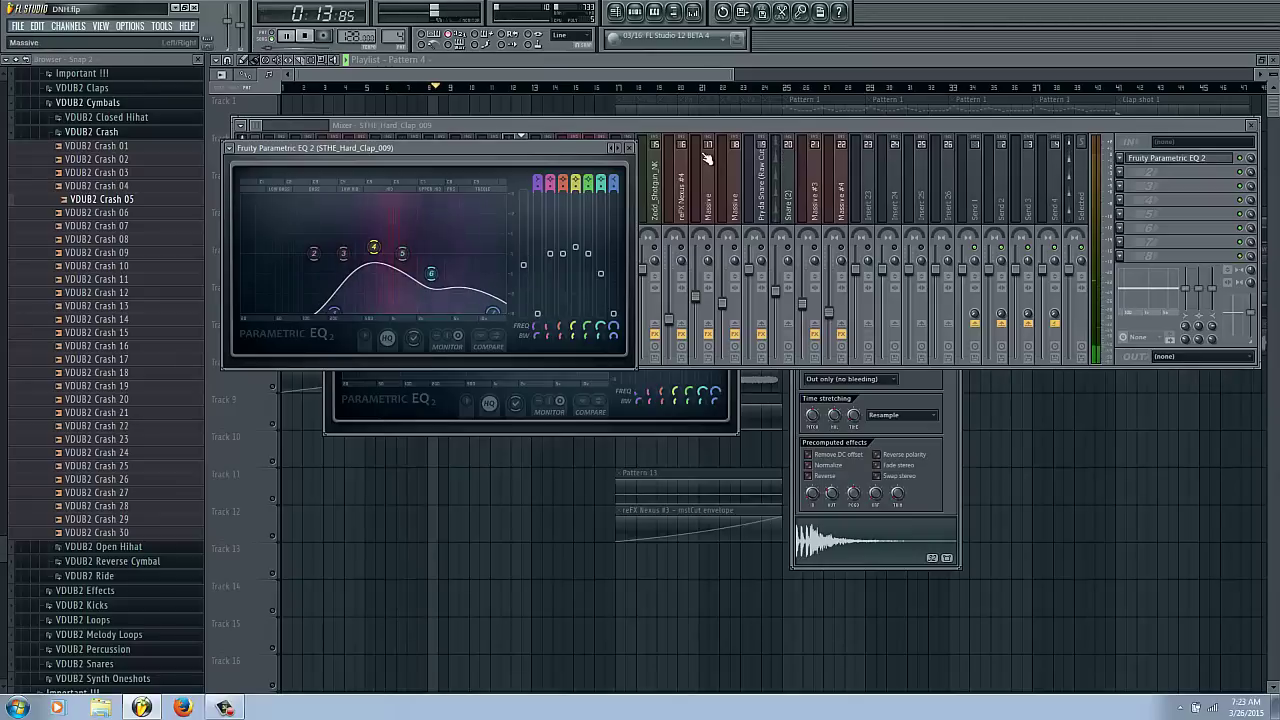
pyautogui.click(739, 124)
pyautogui.press('space')
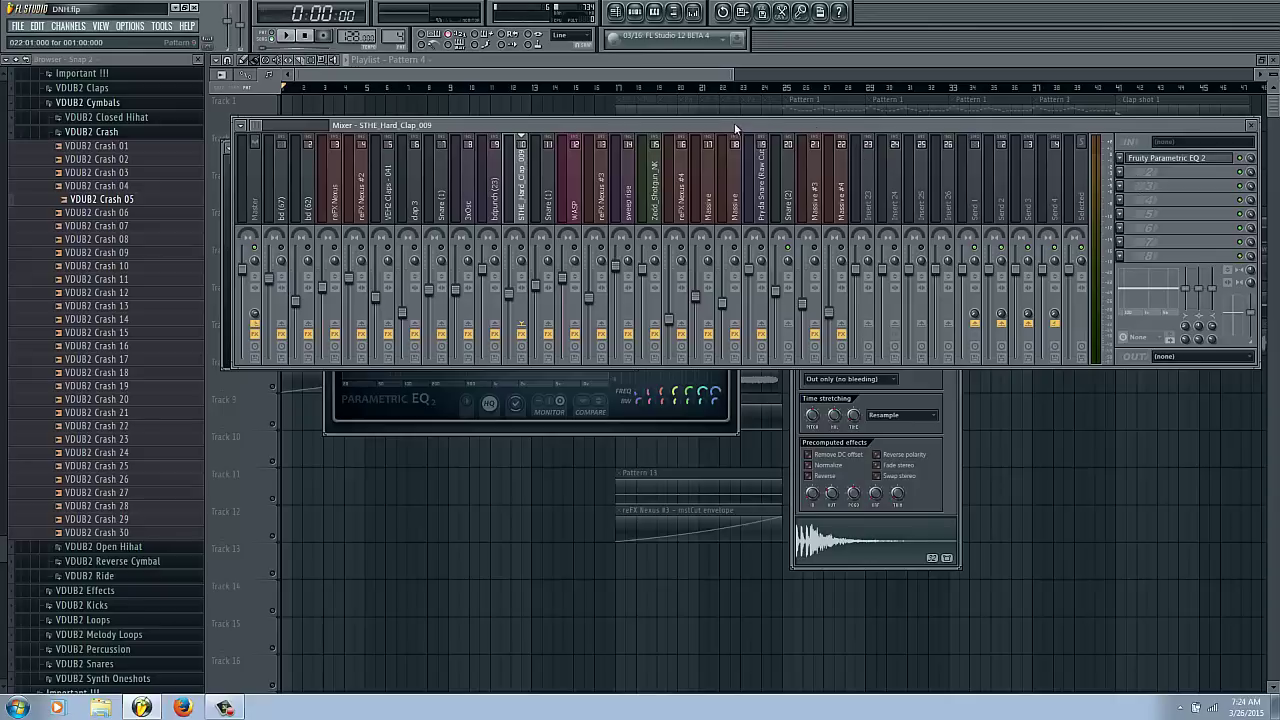
# Insert Fruity Parametric EQ 2 on Snare (2), reposition its window and pull band 1 down to cut the low frequencies.
pyautogui.click(791, 206)
pyautogui.click(1126, 156)
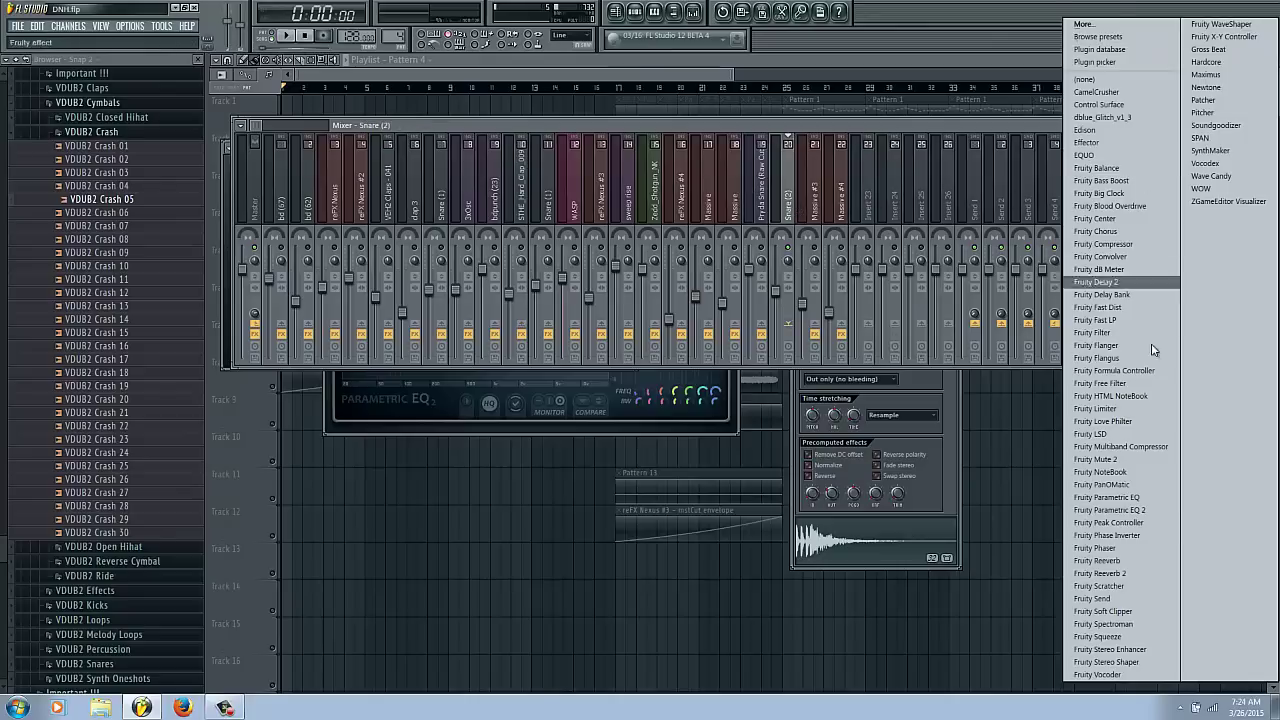
pyautogui.click(1115, 521)
pyautogui.moveTo(431, 145); pyautogui.dragTo(547, 152)
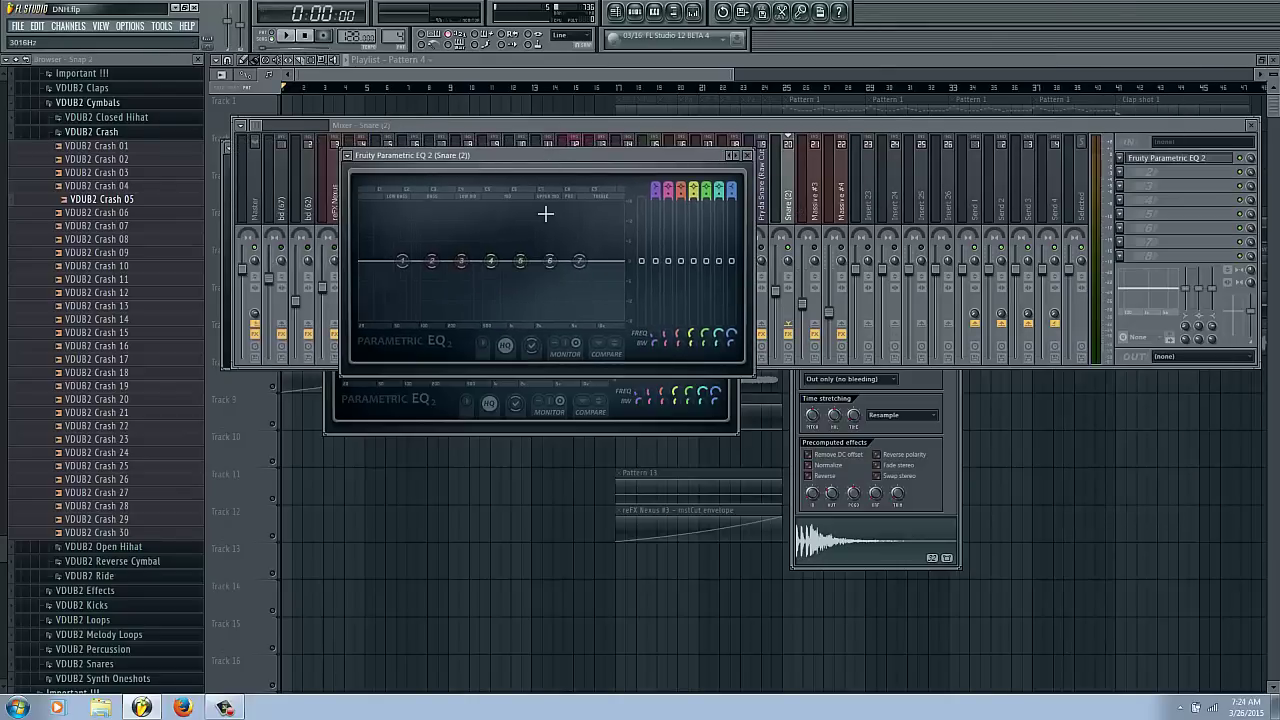
pyautogui.moveTo(371, 260); pyautogui.dragTo(441, 319)
# During playback, shape Snare (2) by boosting band 3, cutting band 7 at about 12929 Hz, dipping band 6 and lowering the overall level.
pyautogui.press('space')
pyautogui.moveTo(461, 262)
pyautogui.mouseDown()
pyautogui.moveTo(469, 246)
pyautogui.moveTo(460, 251)
pyautogui.mouseUp()
pyautogui.moveTo(579, 266); pyautogui.dragTo(629, 440)
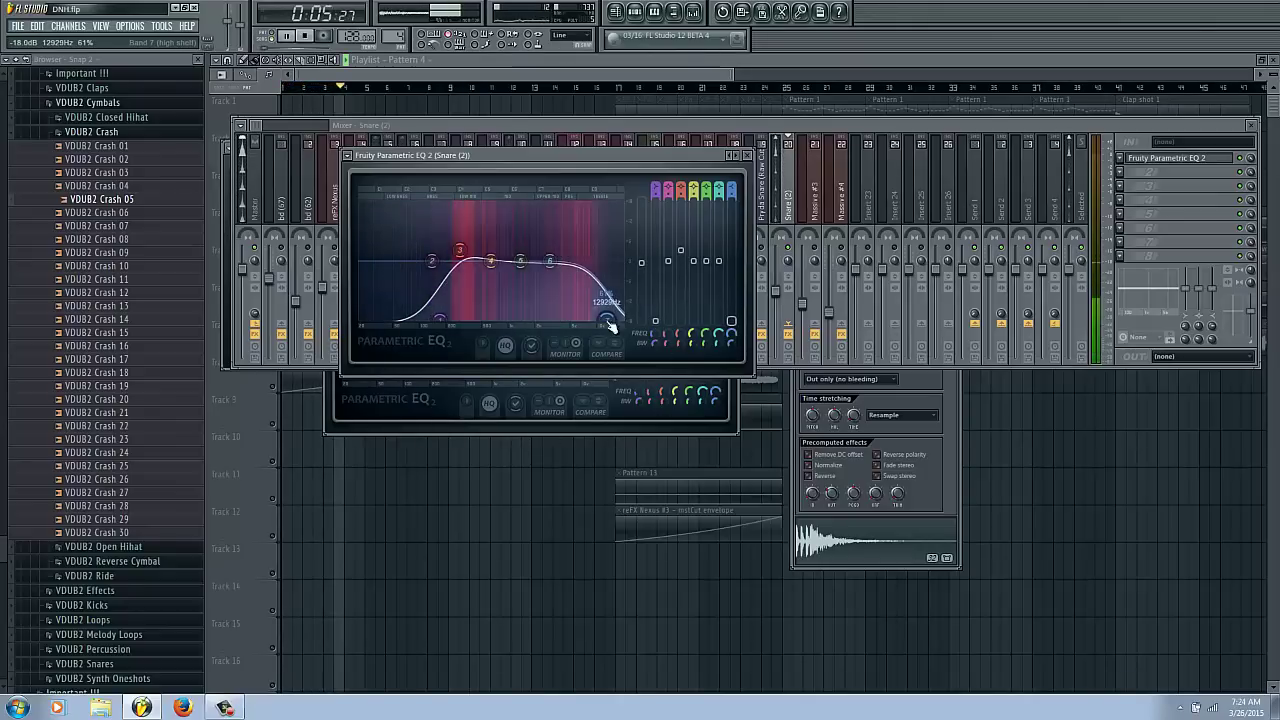
pyautogui.moveTo(552, 264); pyautogui.dragTo(553, 324)
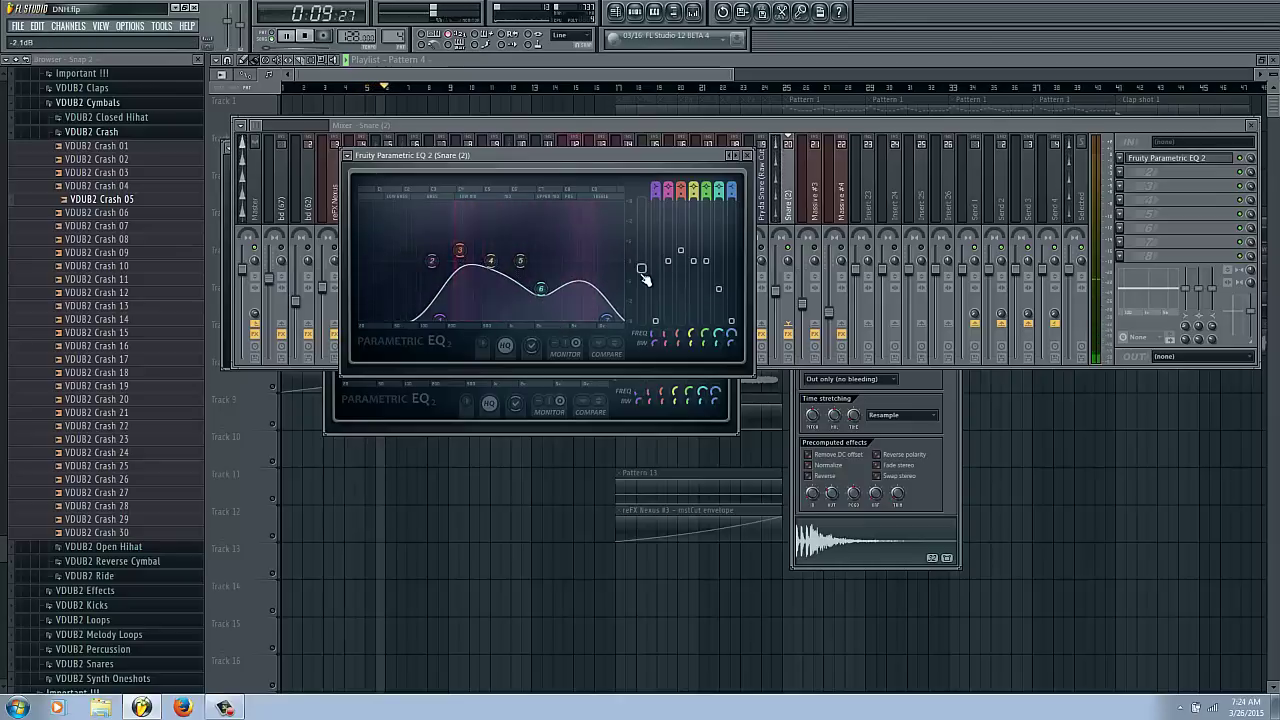
# Close all open plugin windows, restart the pattern's playback and reopen the mixer.
pyautogui.press('F12')
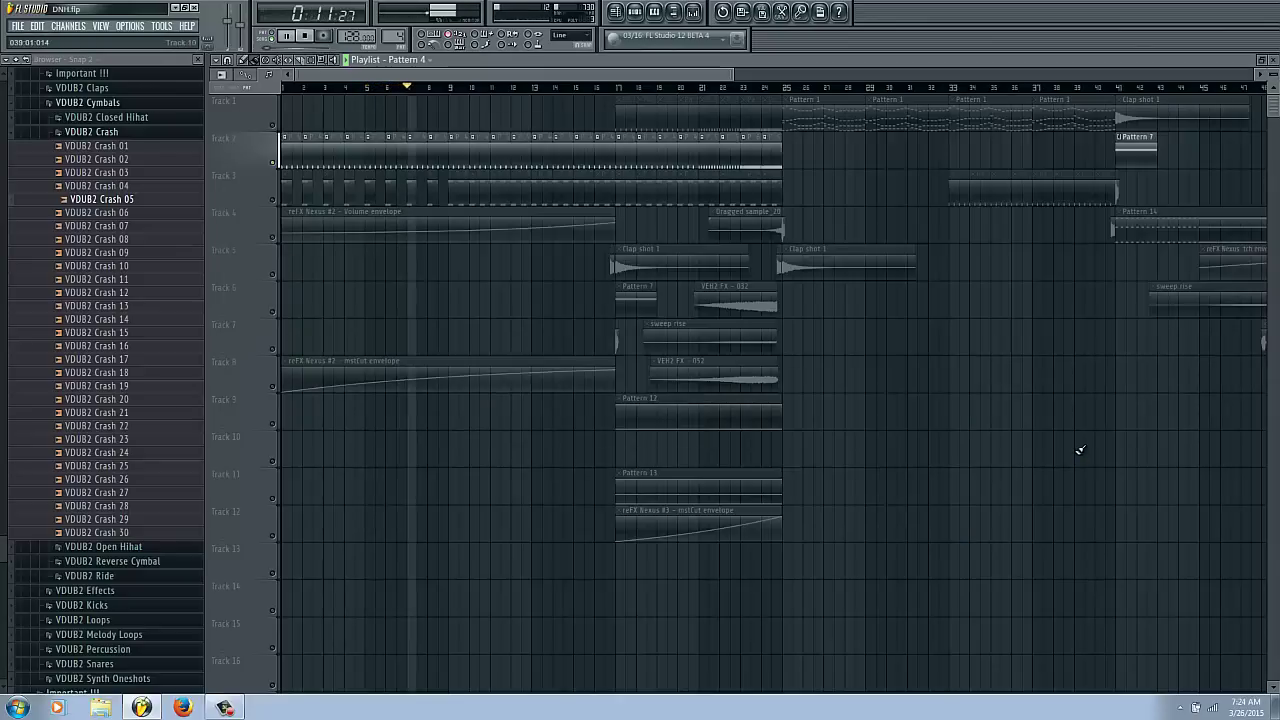
pyautogui.press('space')
pyautogui.click(693, 12)
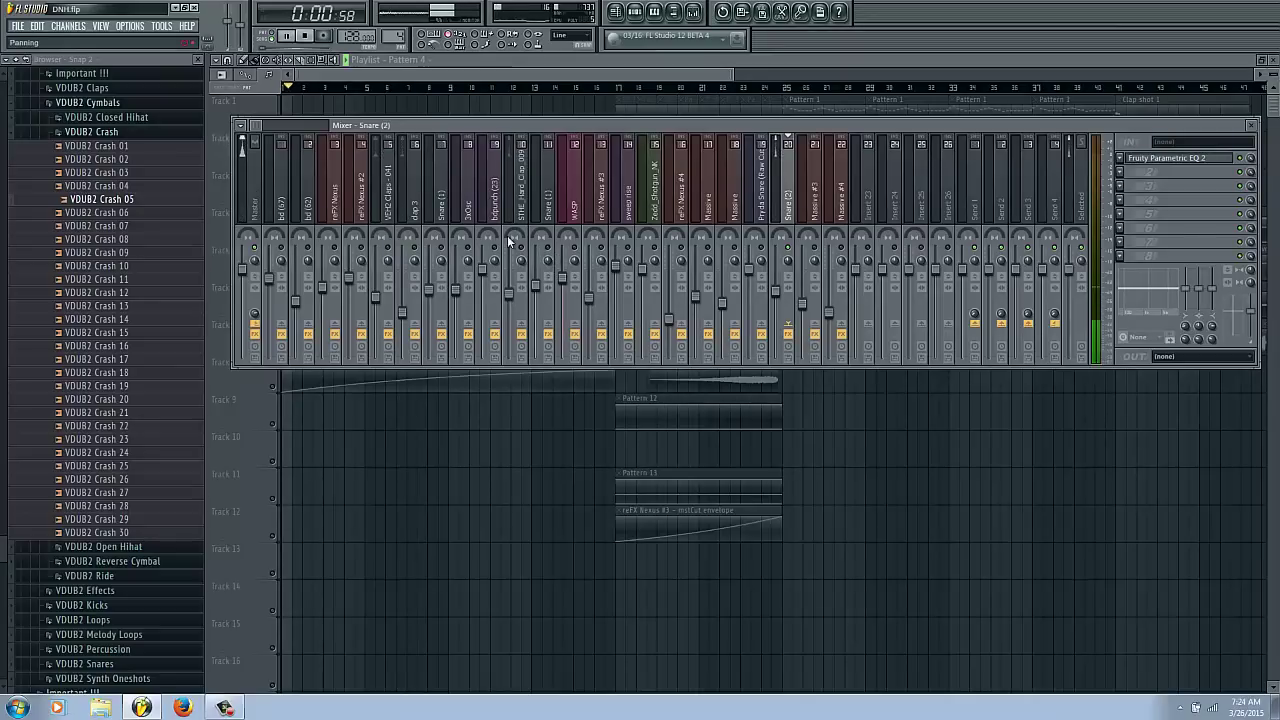
# During playback, lower the volume of STHE_Hard_Clap_009 and slightly raise the volume of Snare (2) in the mixer.
pyautogui.click(389, 248)
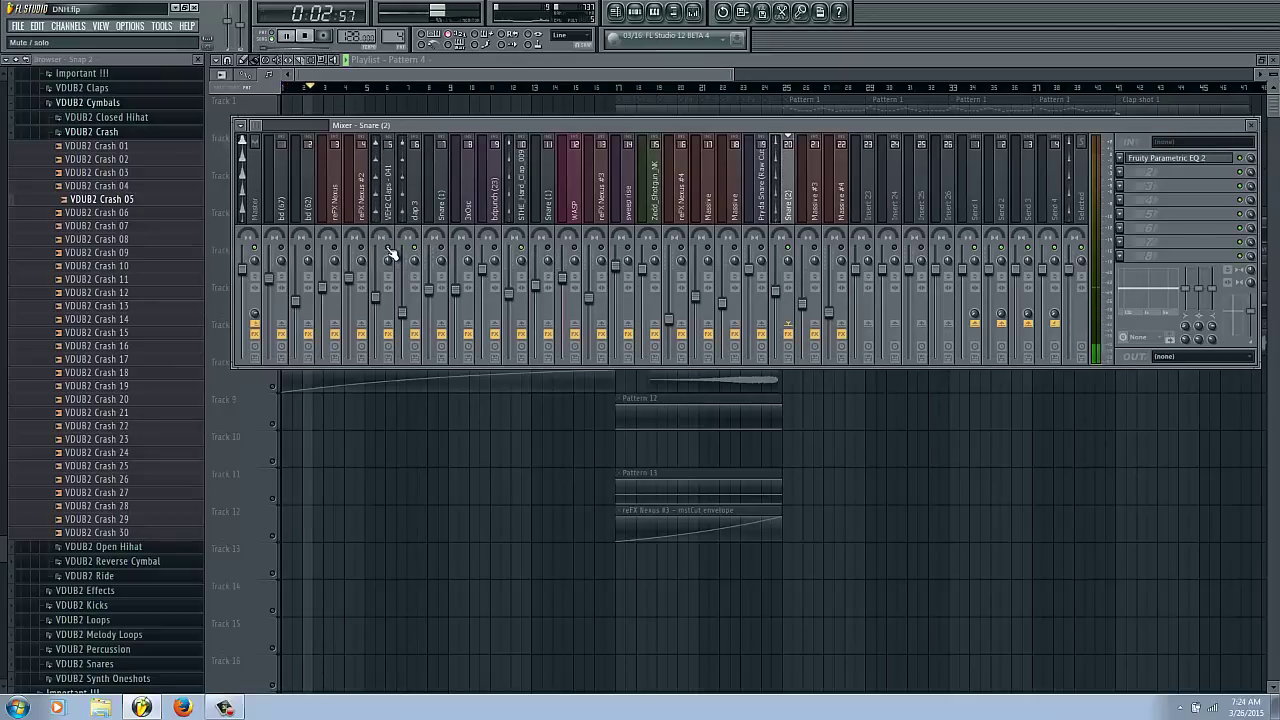
pyautogui.moveTo(509, 295); pyautogui.dragTo(510, 335)
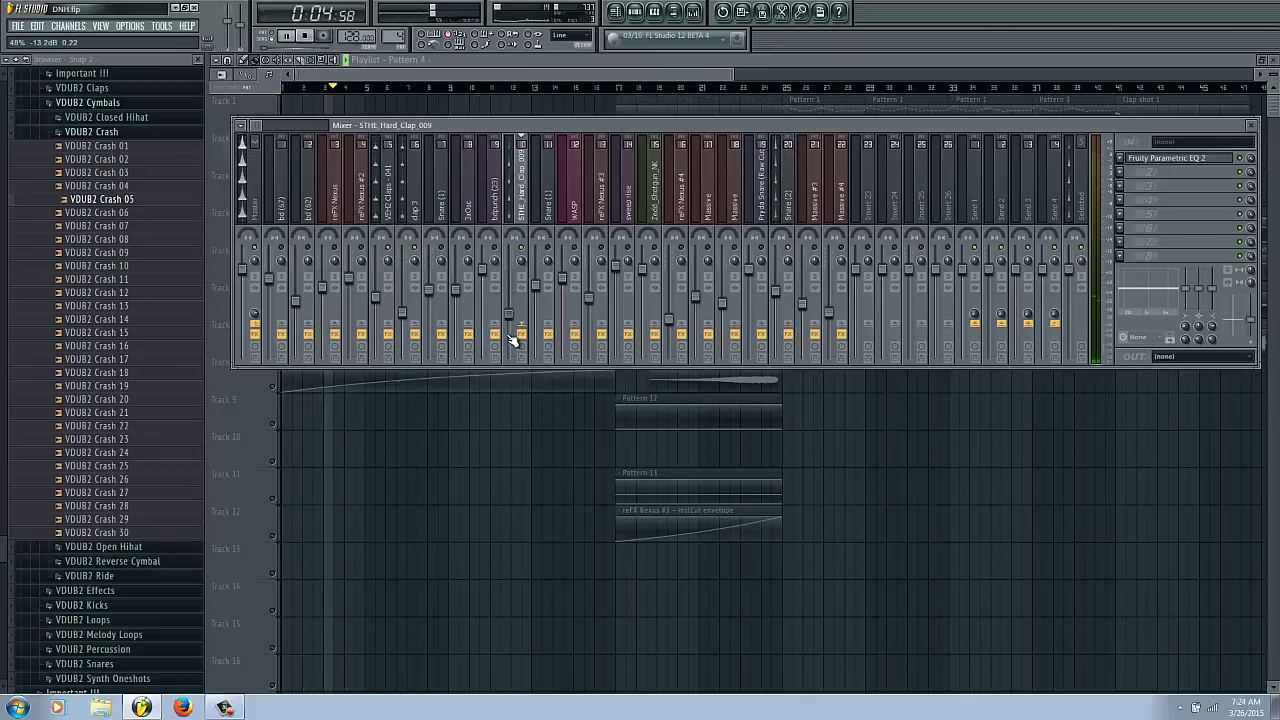
pyautogui.click(778, 293)
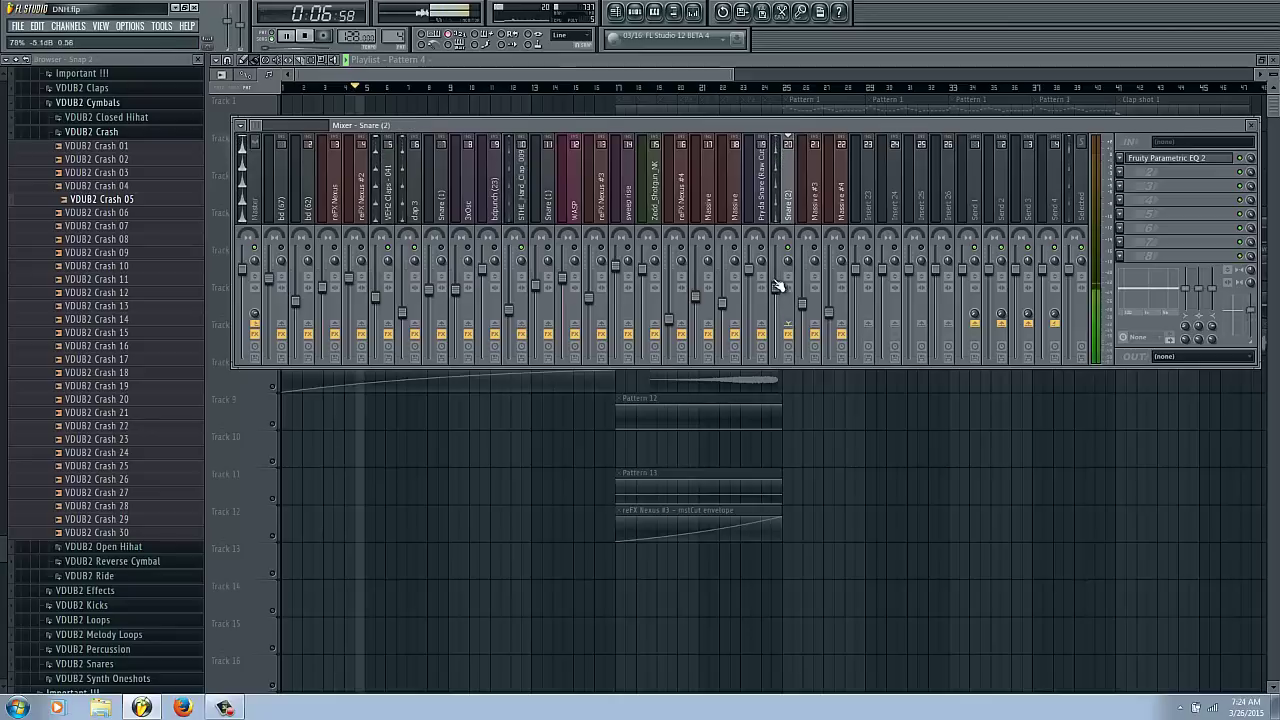
# Close the mixer, stop playback and unmute playlist tracks 3, 4 and 8.
pyautogui.press('F9')
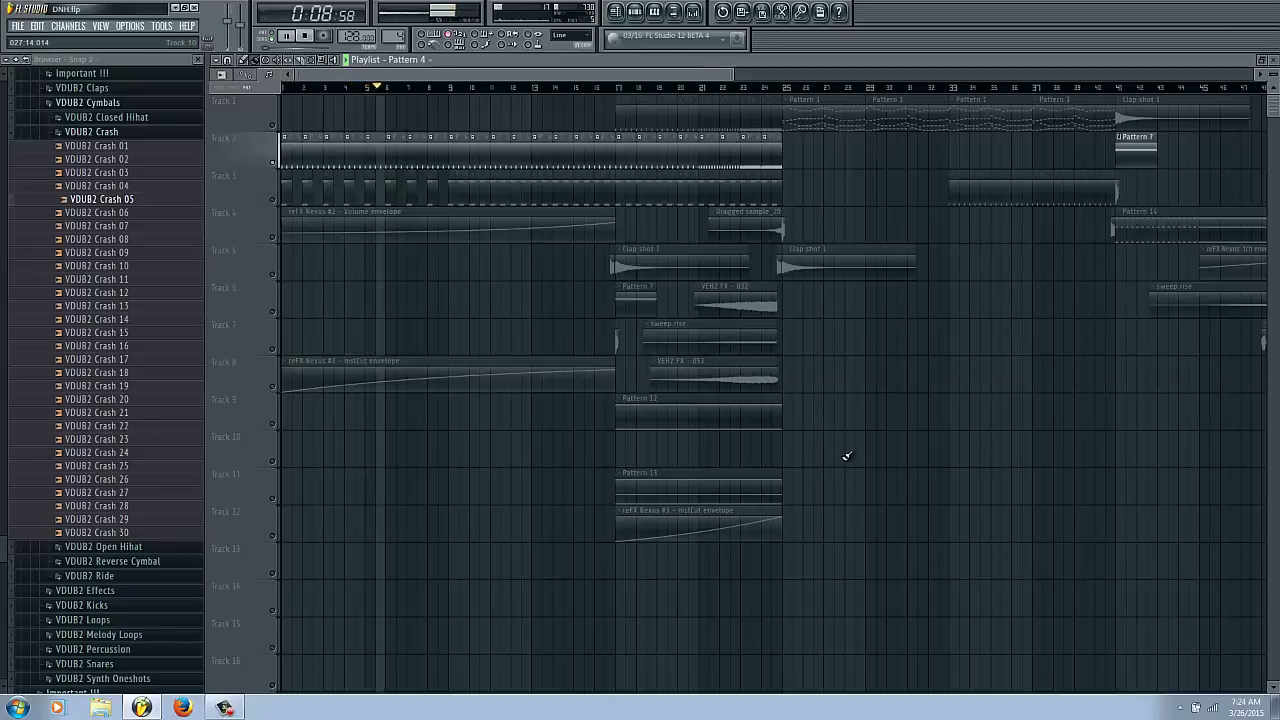
pyautogui.press('space')
pyautogui.click(273, 200)
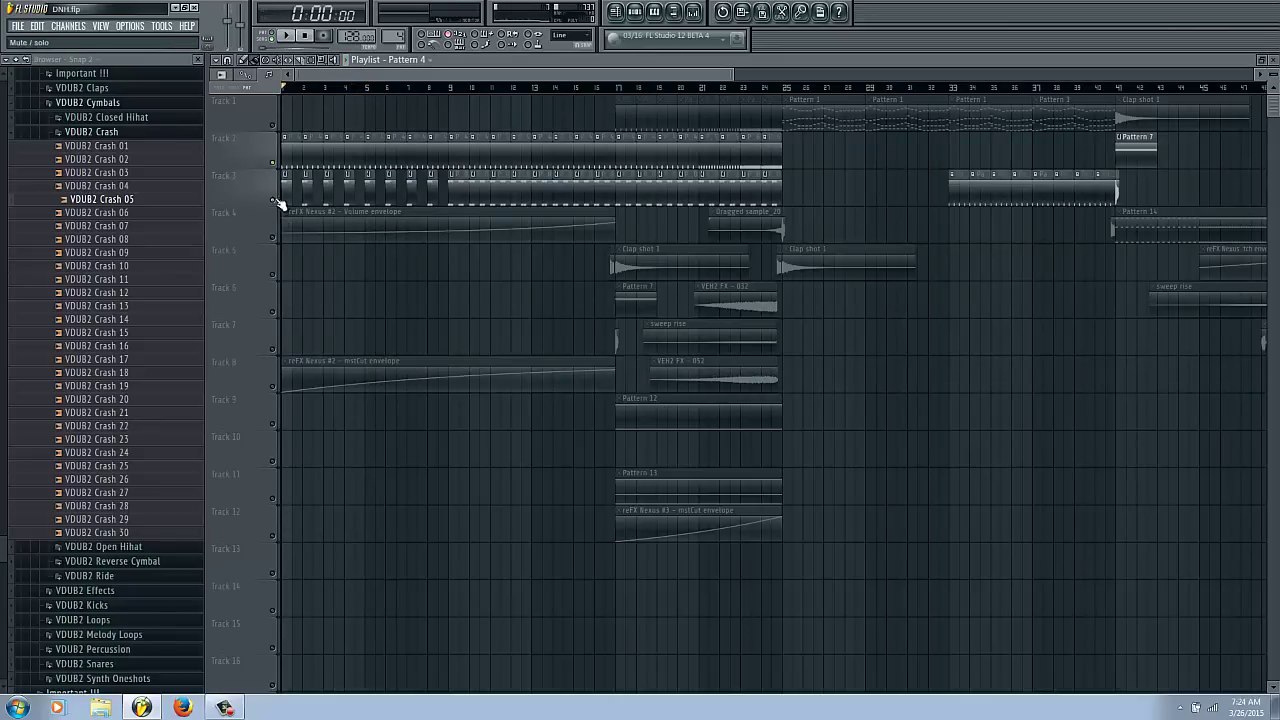
pyautogui.click(273, 238)
pyautogui.press('space')
pyautogui.click(273, 387)
pyautogui.press('space')
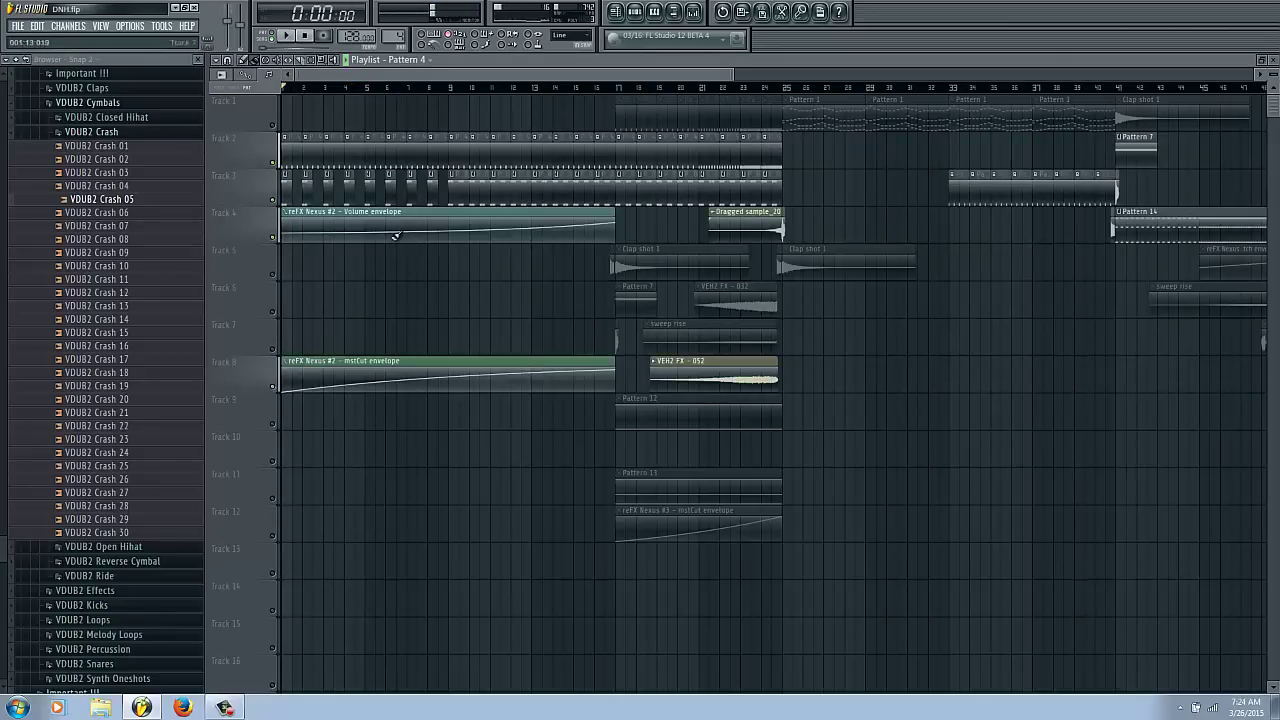
# Reopen the mixer and spread the clap layers by panning VEH2 Claps - 041, clap 3 and Snare (2).
pyautogui.click(700, 11)
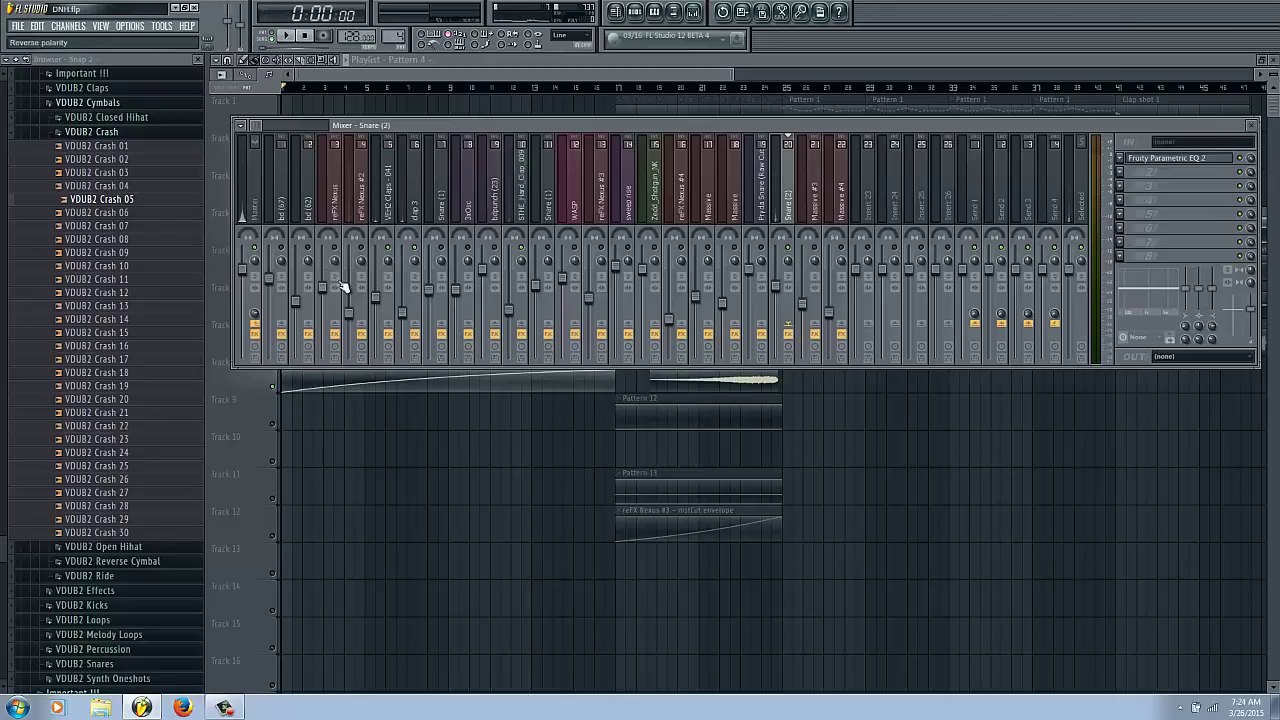
pyautogui.click(384, 250)
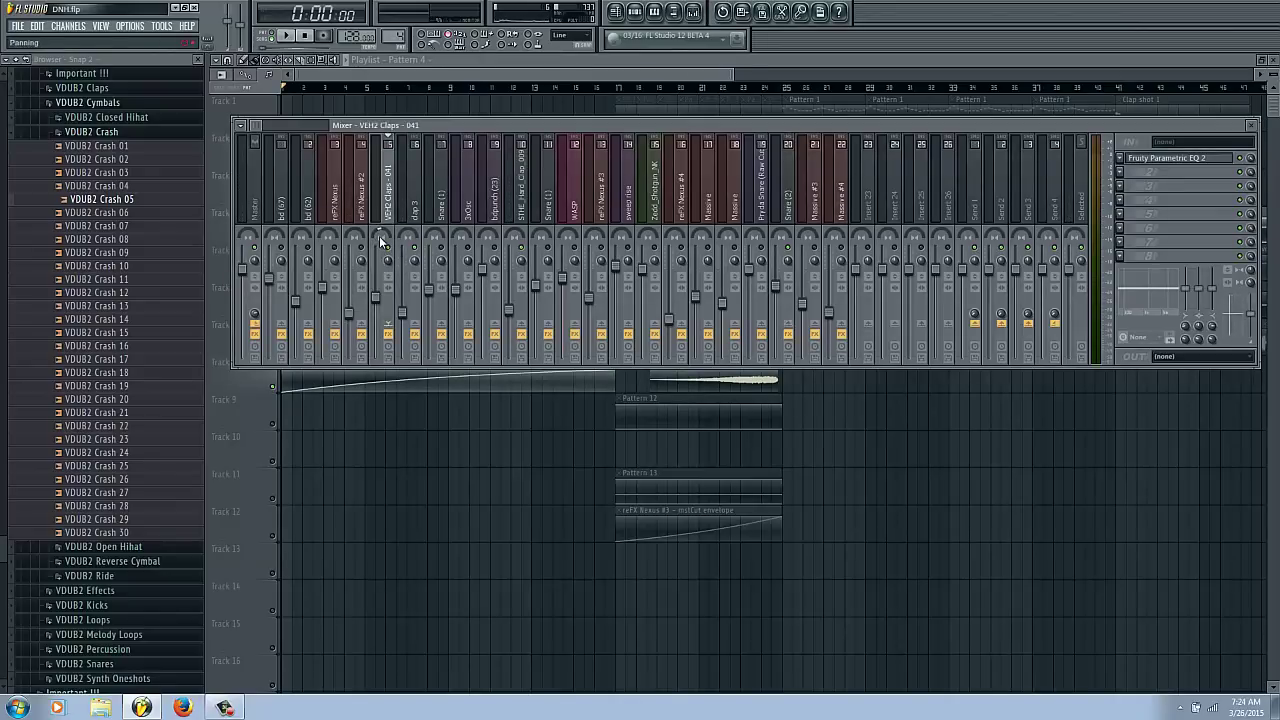
pyautogui.click(411, 242)
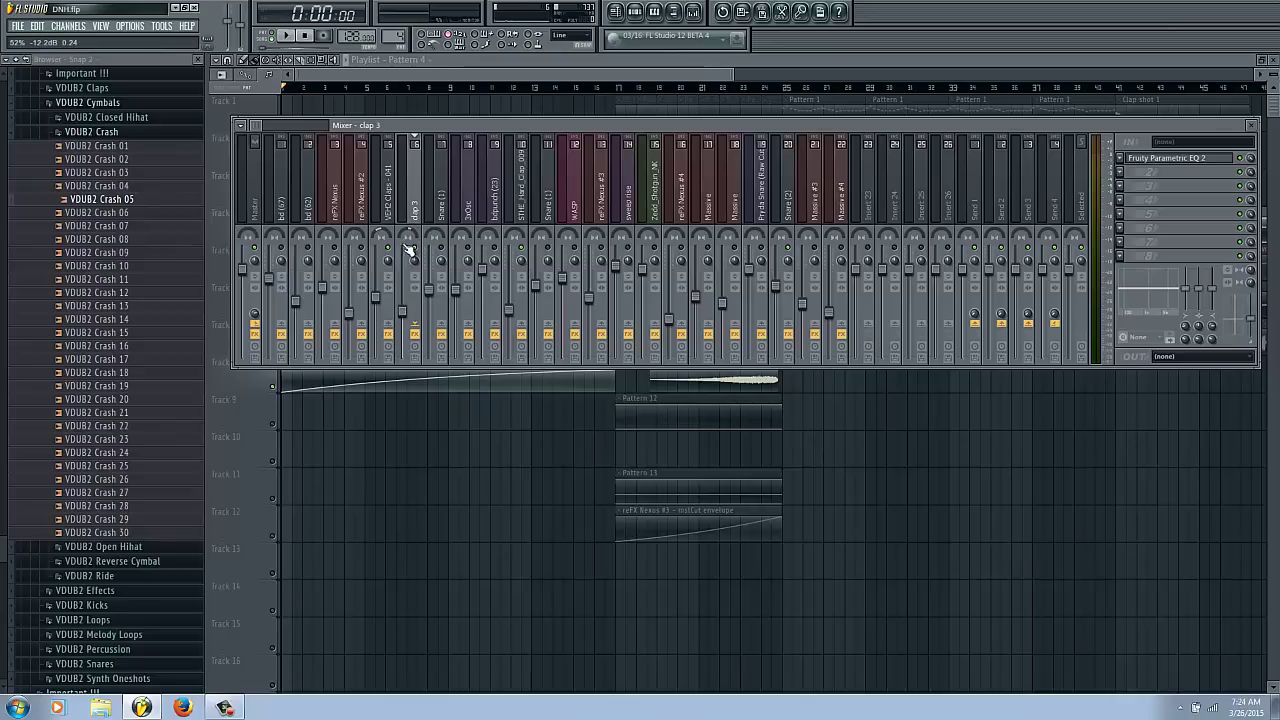
pyautogui.moveTo(406, 221); pyautogui.dragTo(410, 228)
pyautogui.click(784, 236)
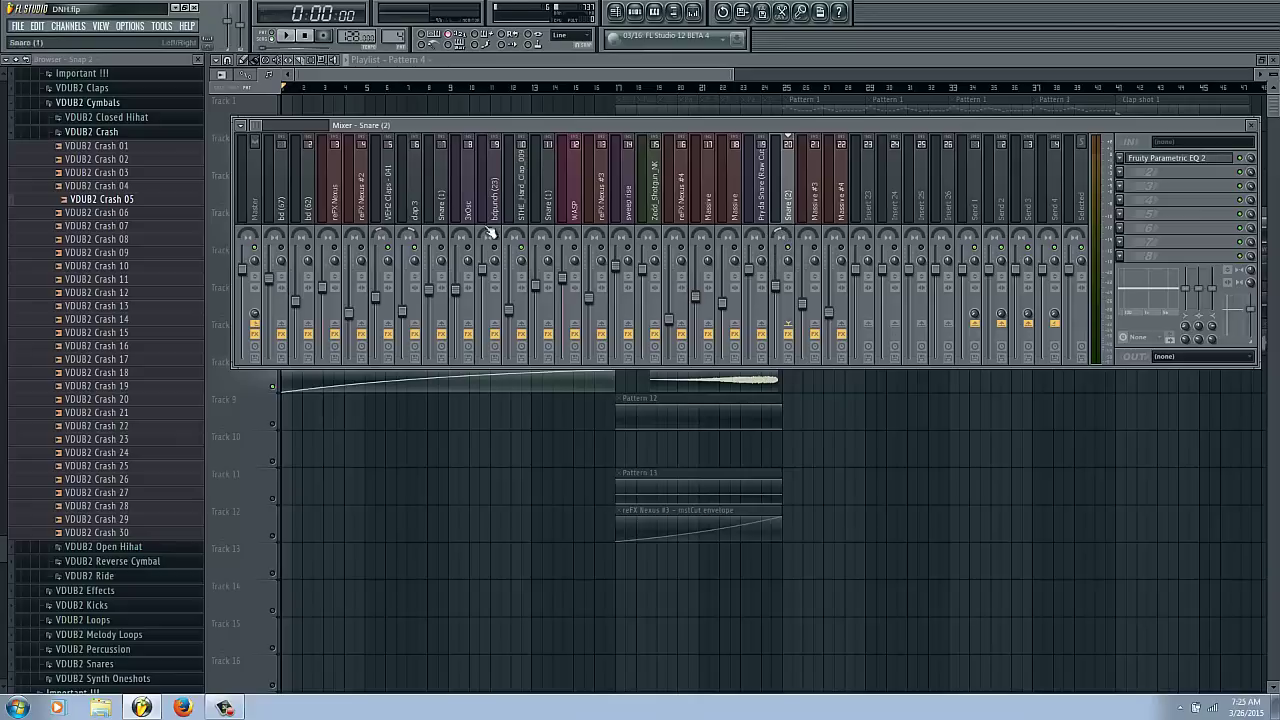
# Try panning Snare (1) about 38% right during playback, and return its panning close to centre.
pyautogui.click(540, 242)
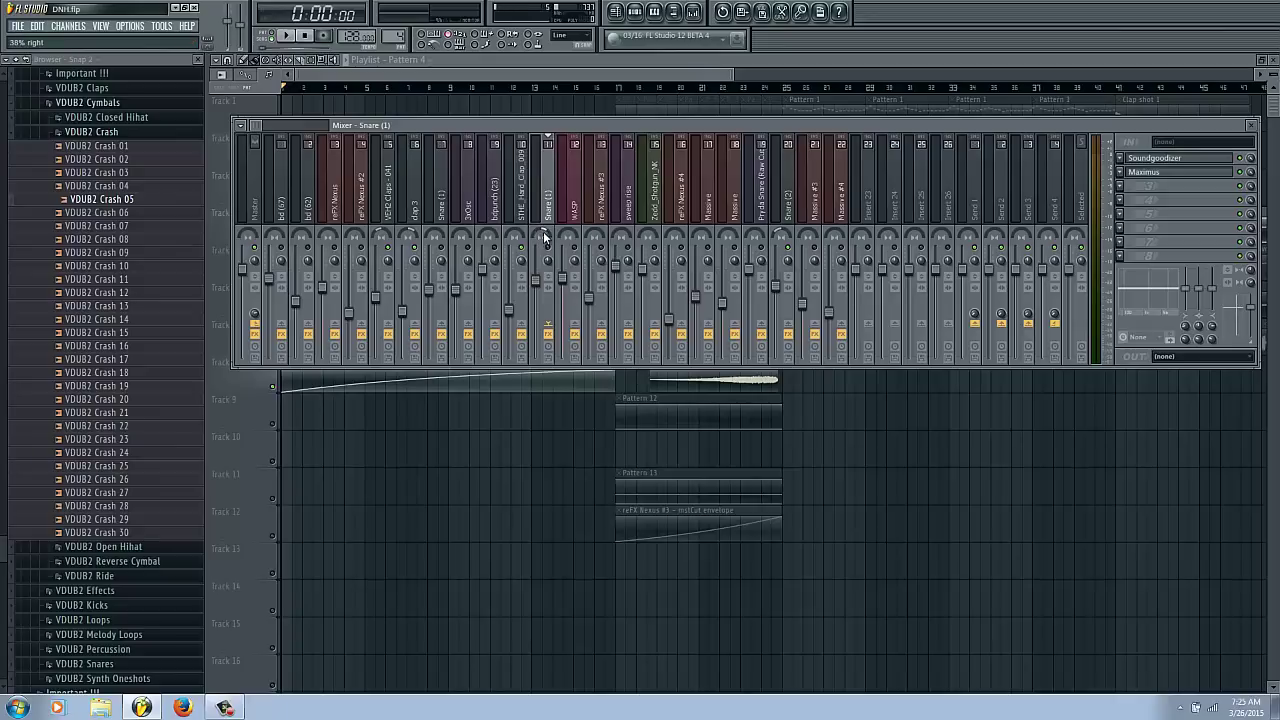
pyautogui.press('space')
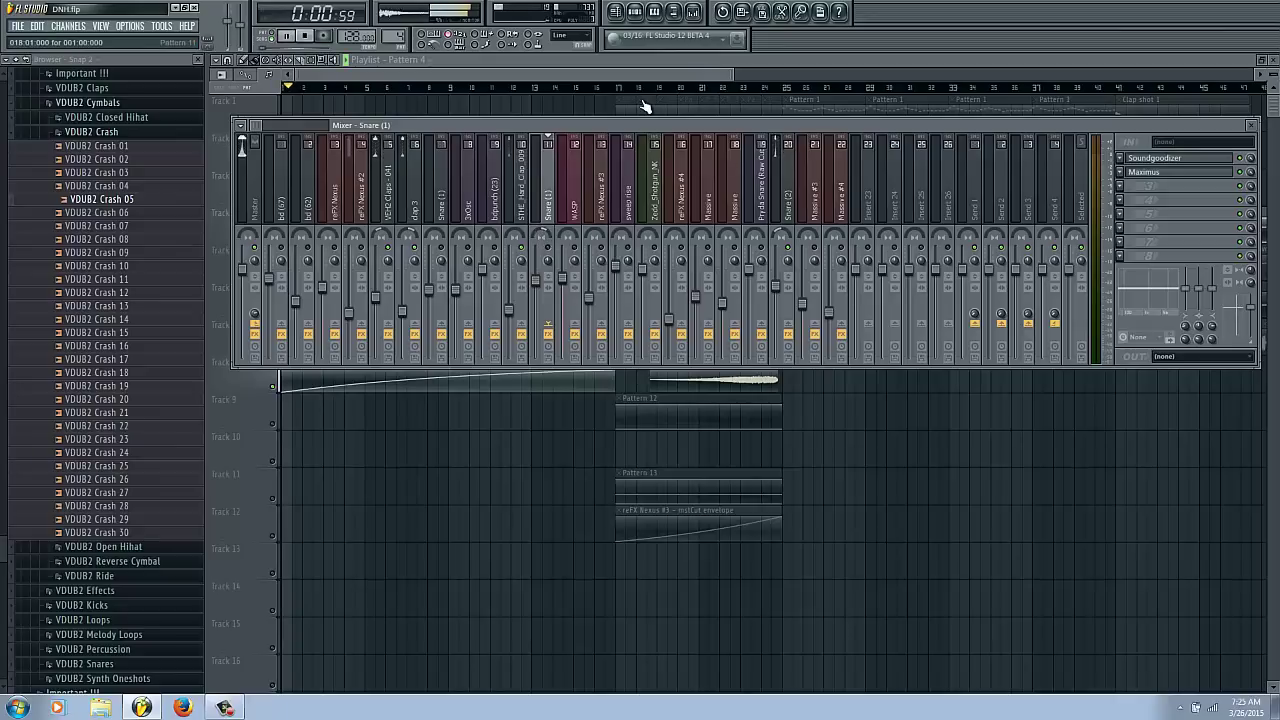
pyautogui.click(382, 232)
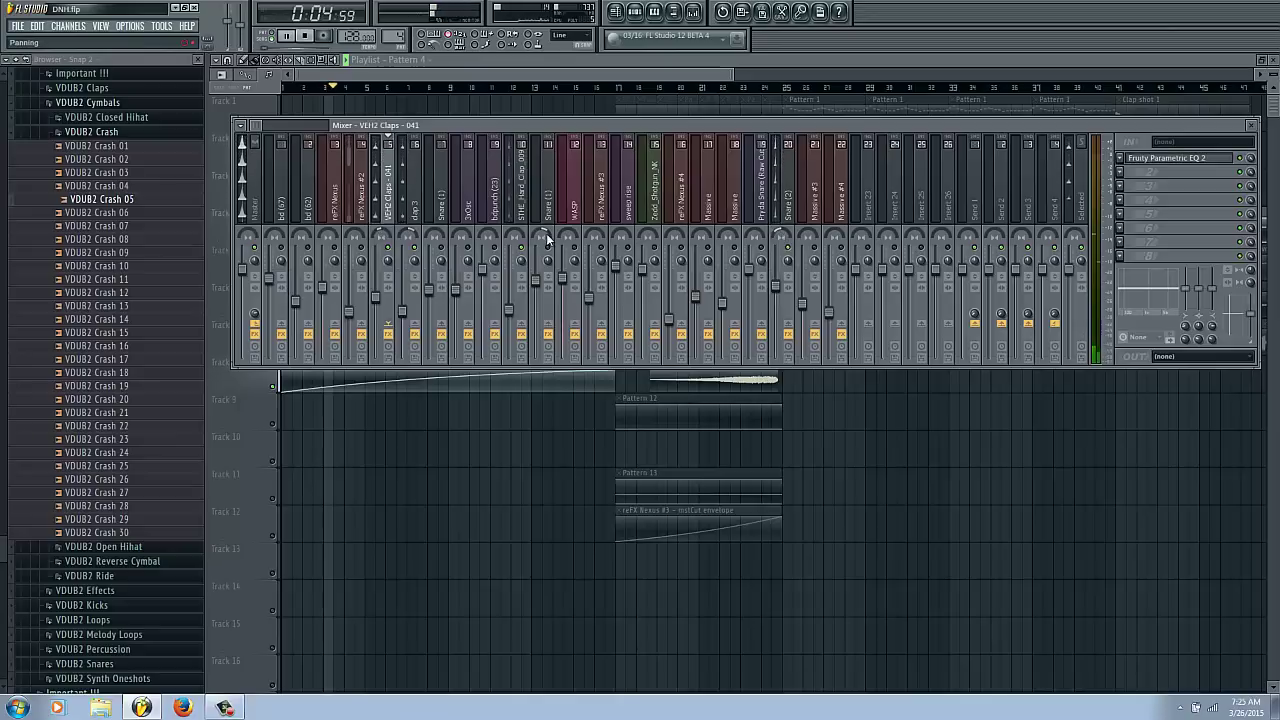
pyautogui.press('space')
pyautogui.click(538, 266)
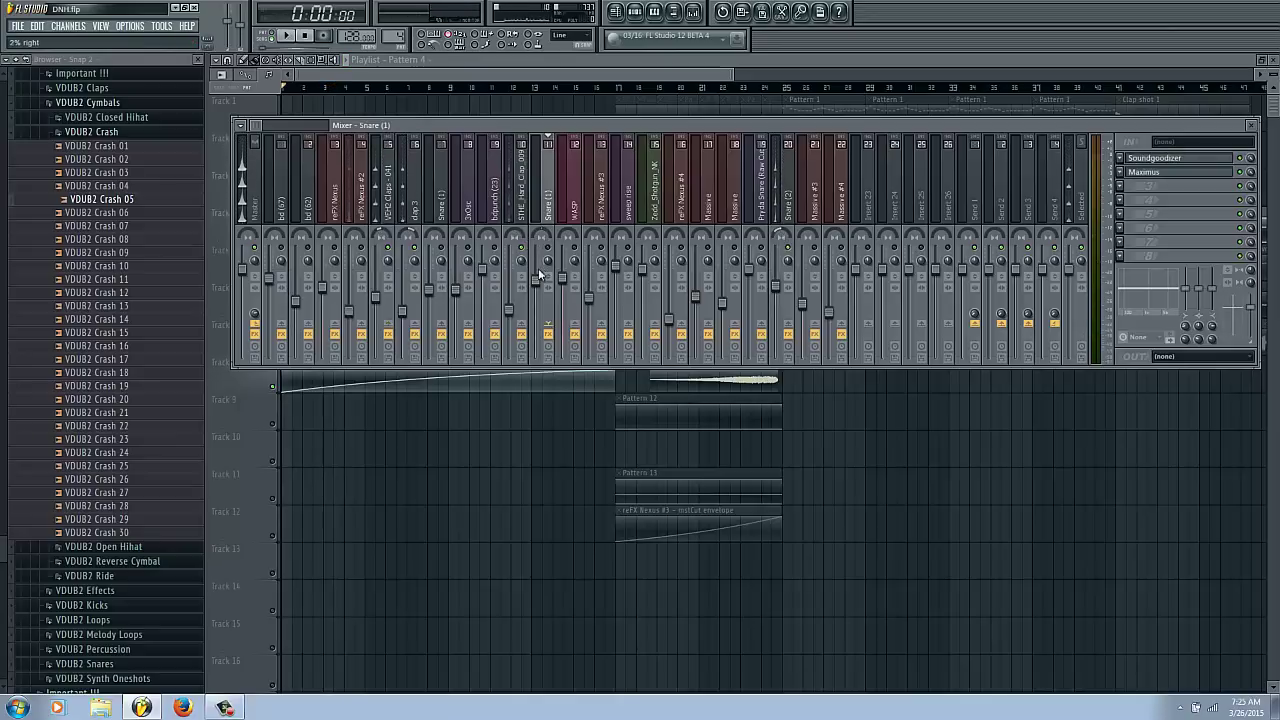
# Pan STHE_Hard_Clap_009 100% right and, during playback, raise its volume to about 66% (-8.3 dB).
pyautogui.click(517, 240)
pyautogui.press('space')
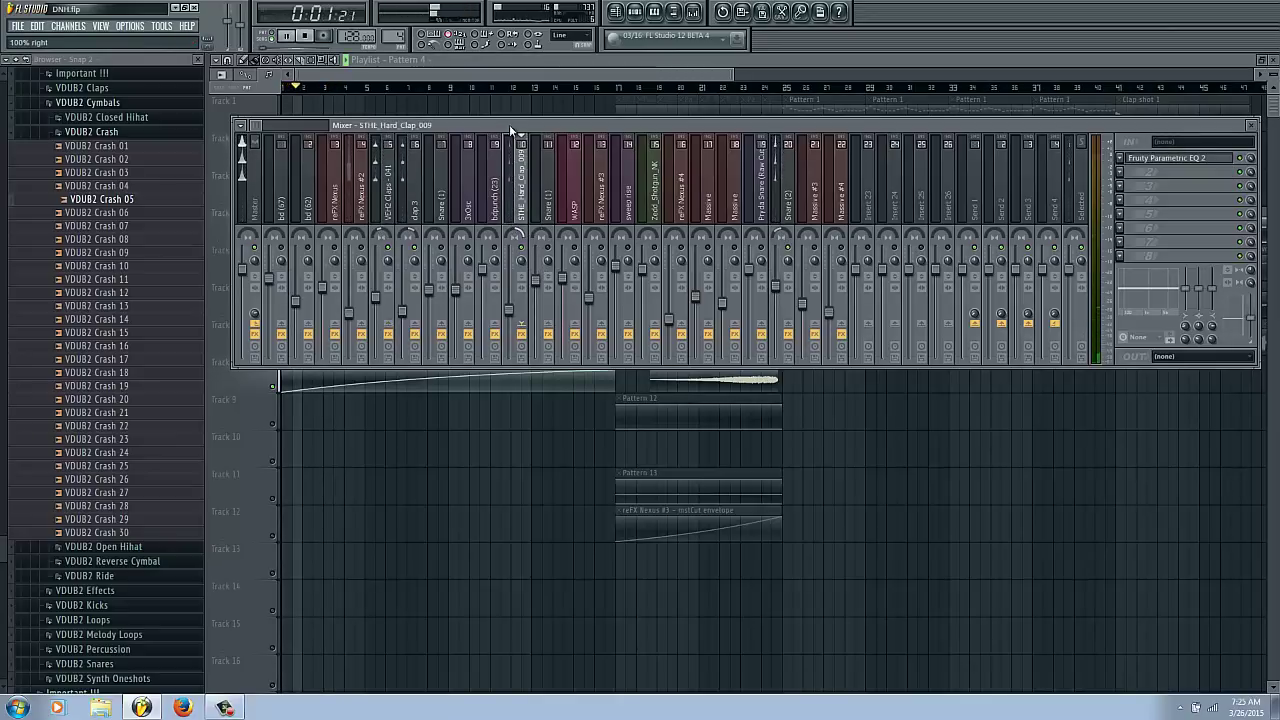
pyautogui.moveTo(509, 306); pyautogui.dragTo(512, 292)
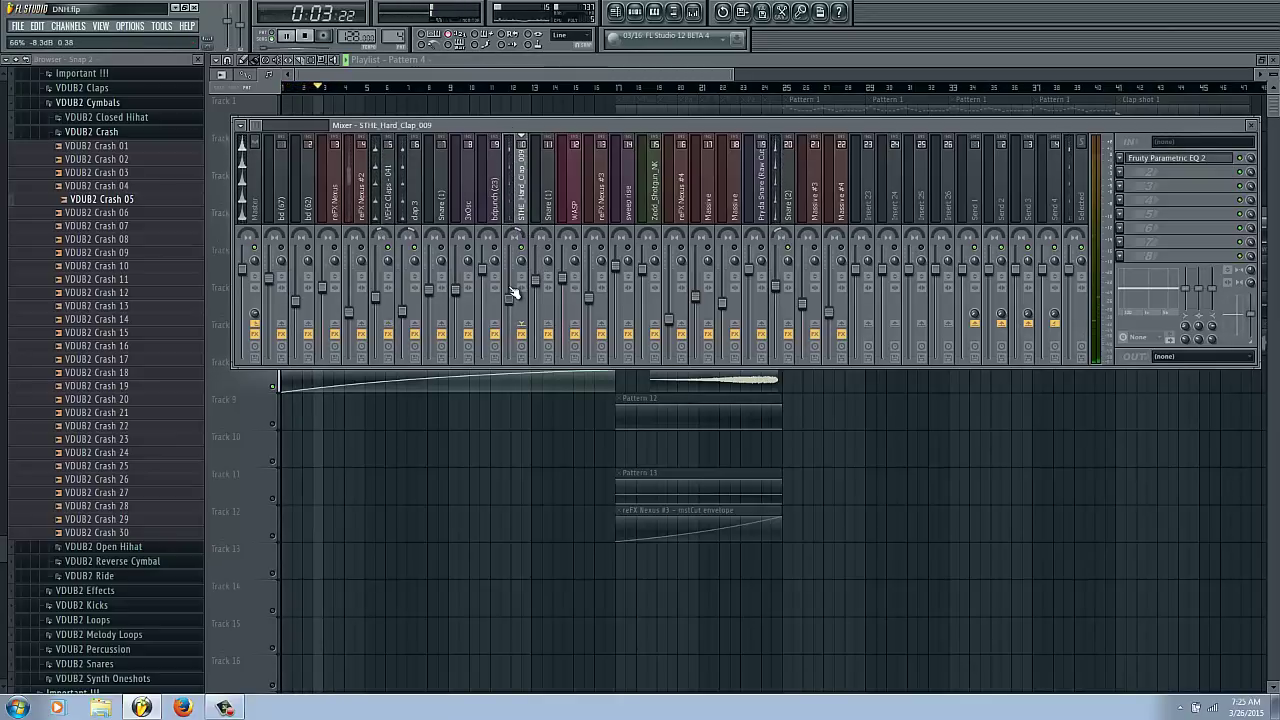
# While playing, pan clap 3 about 88% right, VEH2 Claps - 041 about 23% left and Snare (2) about 29% right.
pyautogui.click(404, 214)
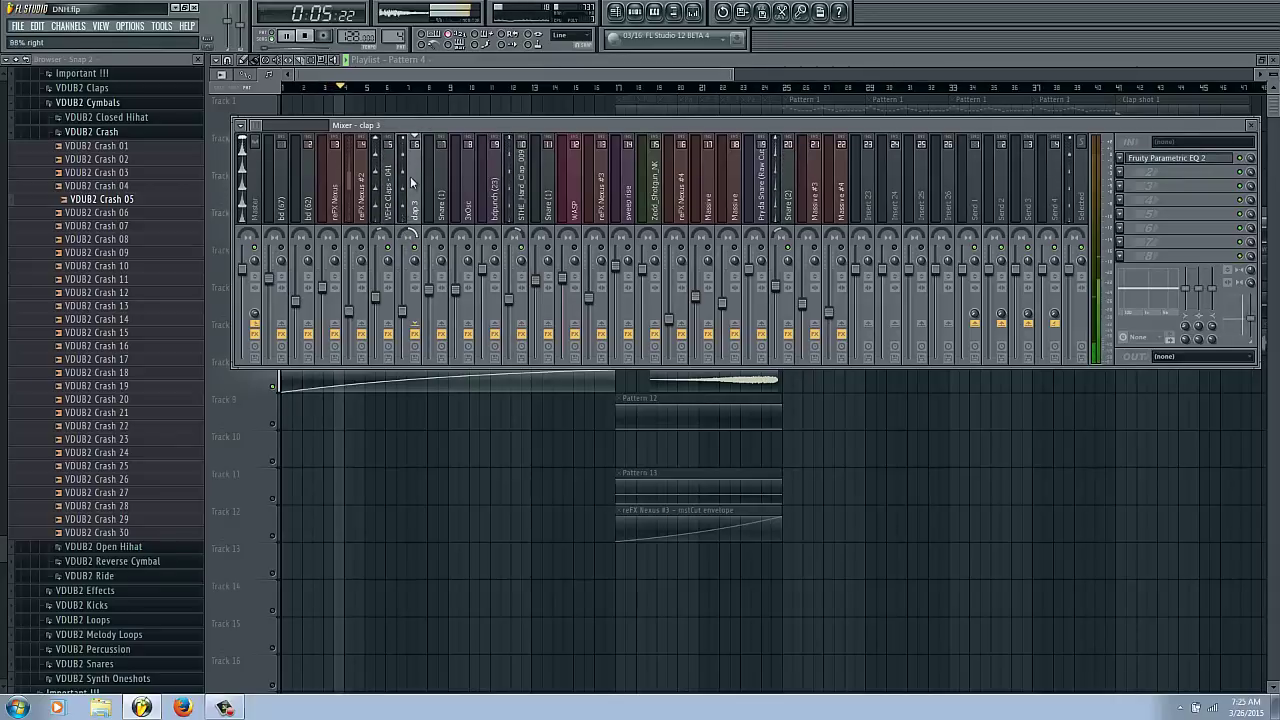
pyautogui.click(376, 216)
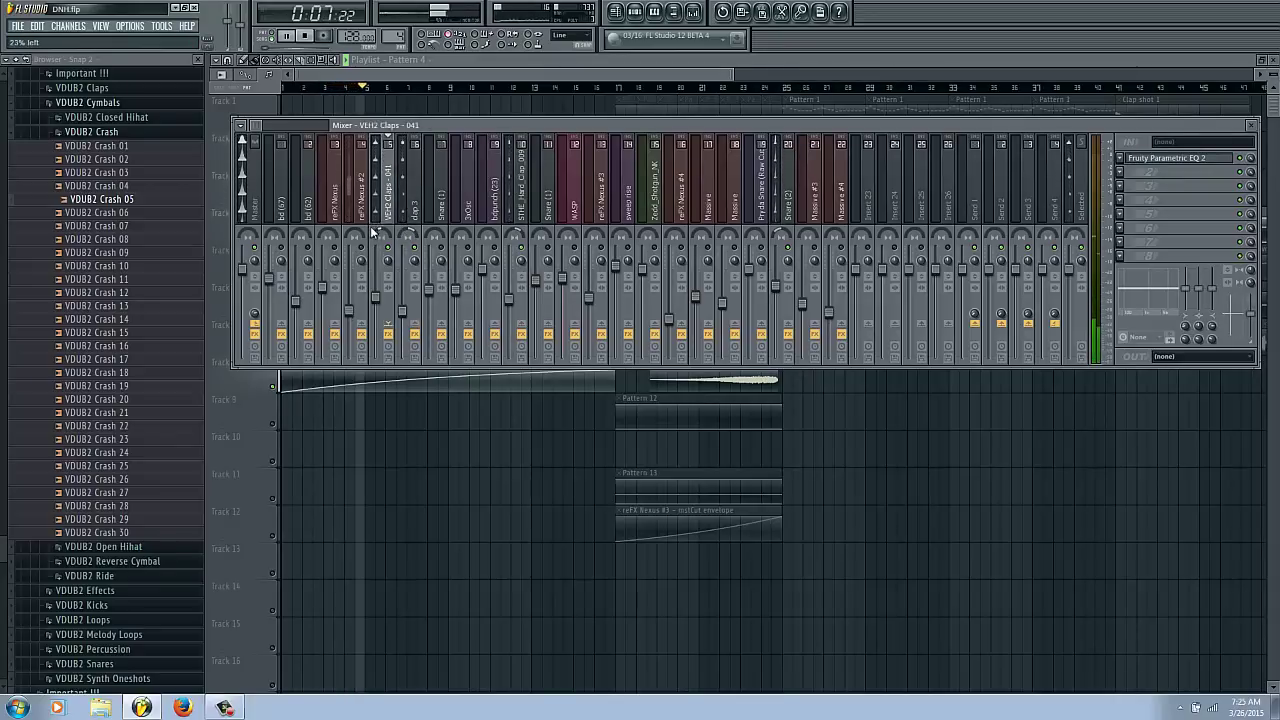
pyautogui.click(775, 218)
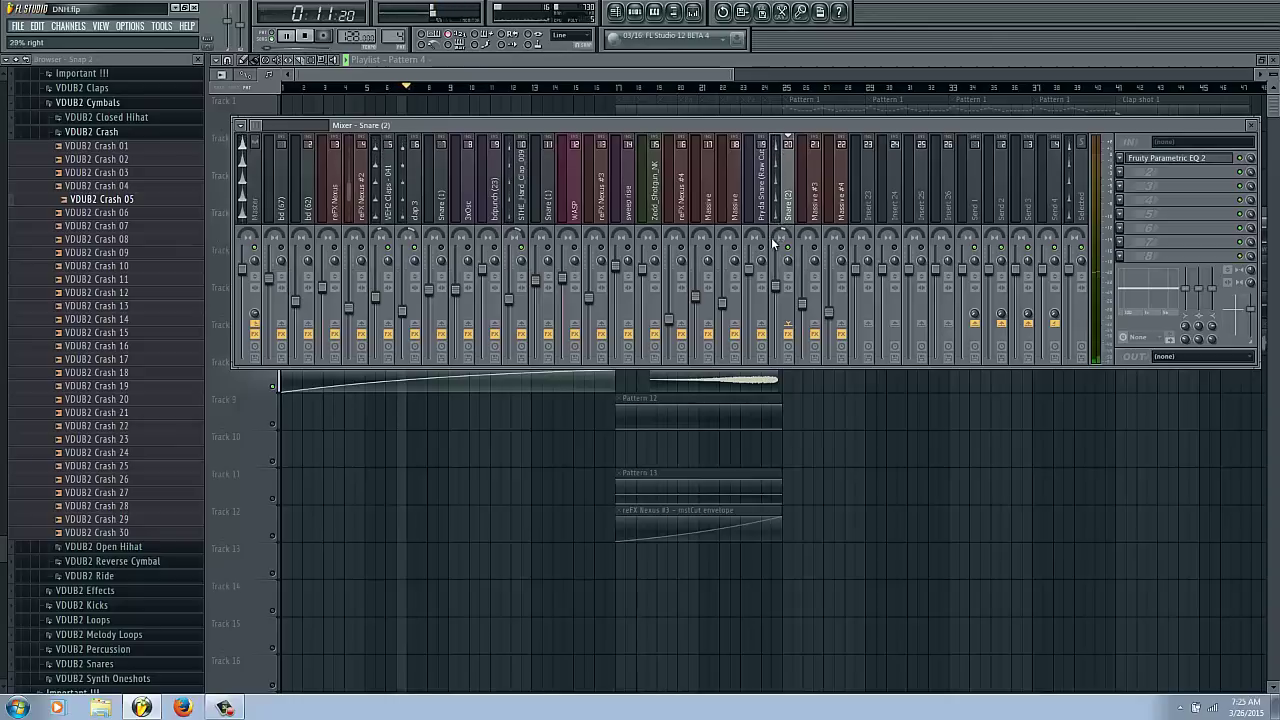
pyautogui.press('space')
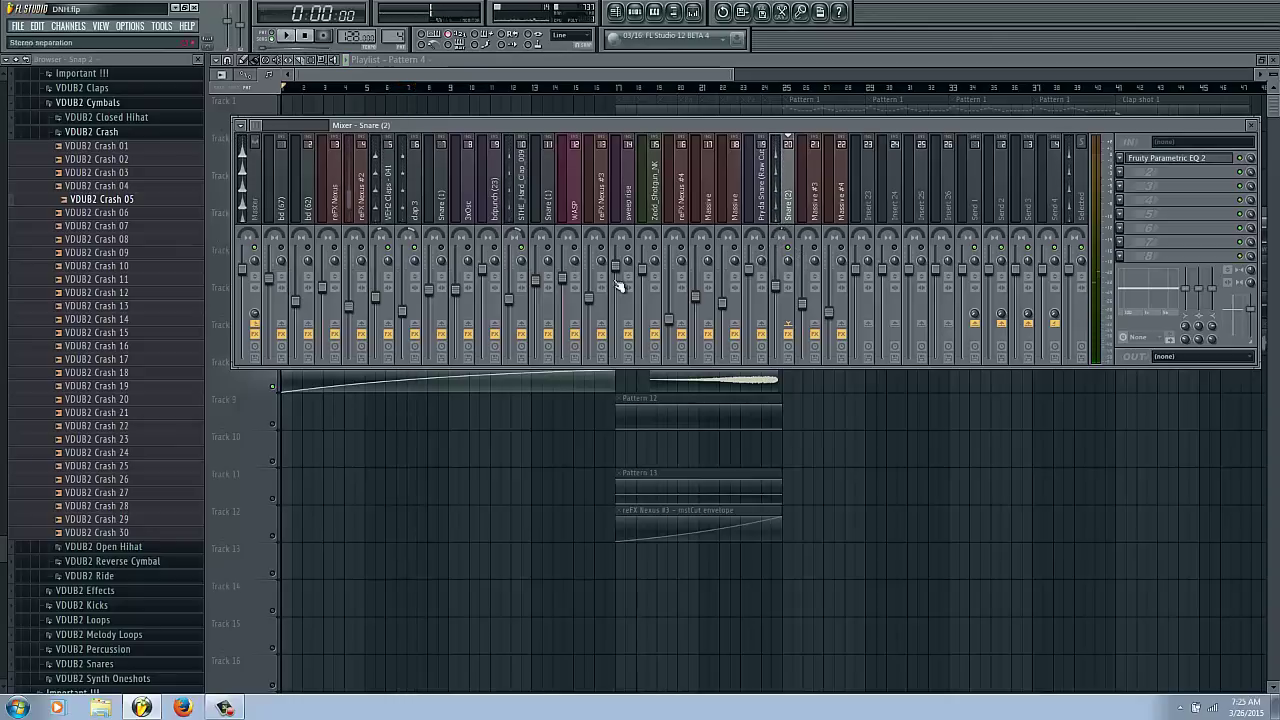
# Restart playback, readjust the panning of STHE_Hard_Clap_009 and pan VEH2 Claps - 041 about 41% left.
pyautogui.press('space')
pyautogui.click(511, 227)
pyautogui.moveTo(368, 235); pyautogui.dragTo(370, 250)
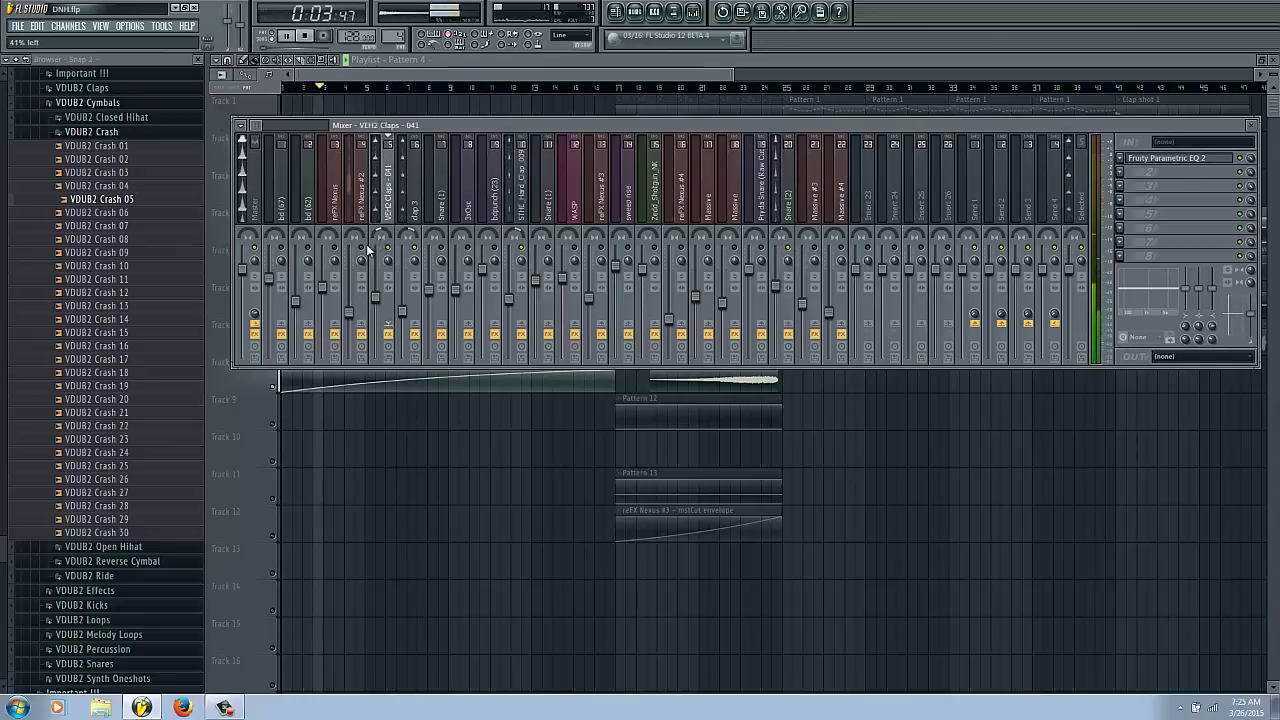
pyautogui.press('space')
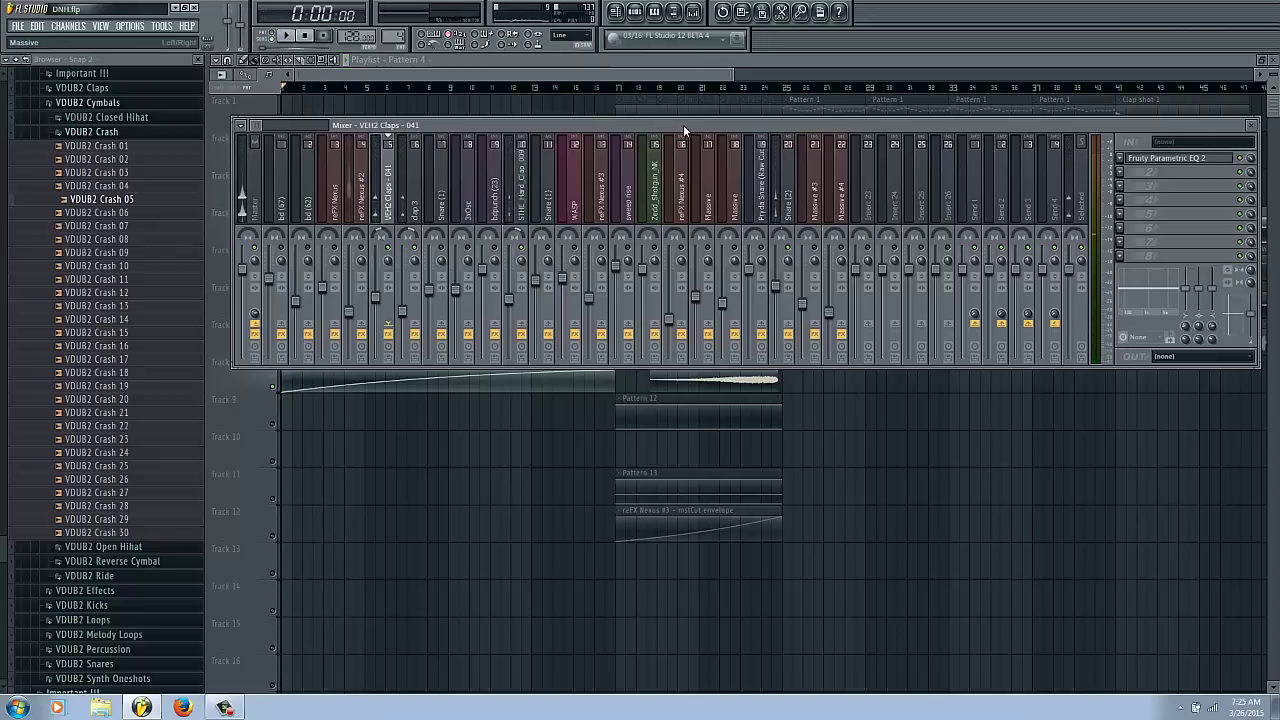
# Readjust the panning of Snare (2) and play the song briefly to hear the result.
pyautogui.moveTo(782, 234); pyautogui.dragTo(743, 355)
pyautogui.press('space')
pyautogui.press('space')
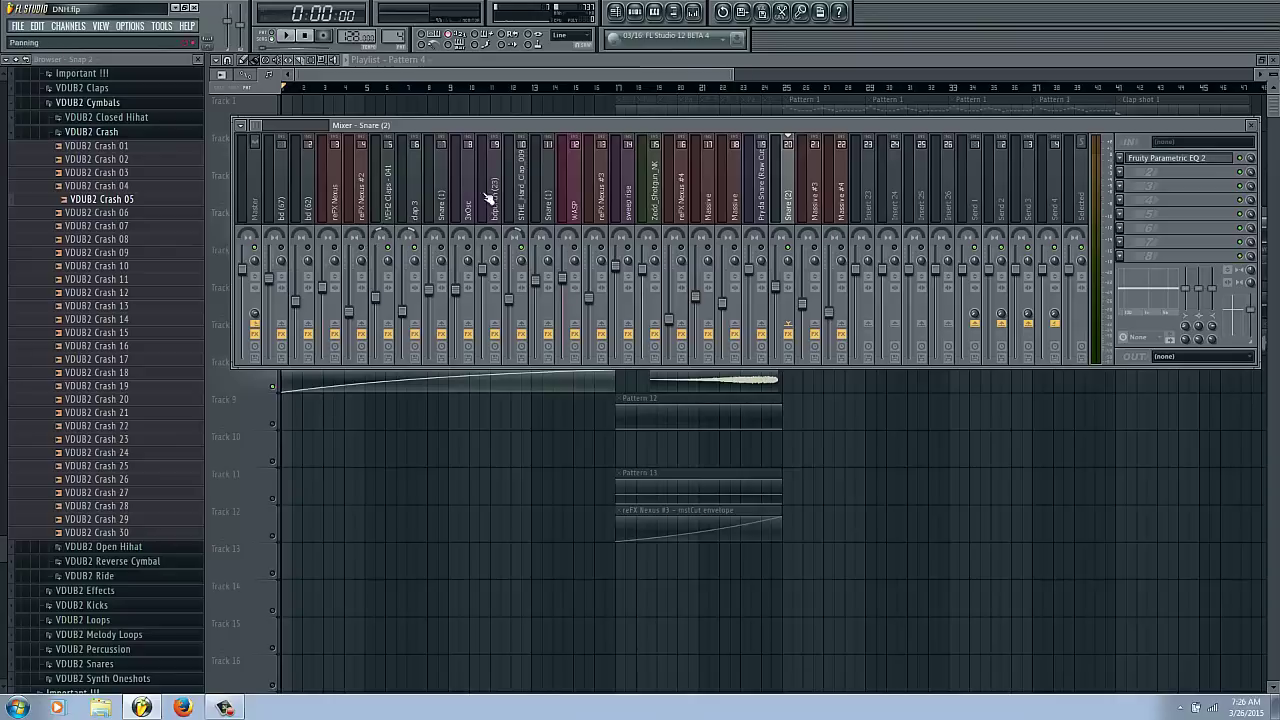
# Play the song and lower the volume of Snare (2) to about 79% in the mixer.
pyautogui.press('F6')
pyautogui.press('F6')
pyautogui.press('space')
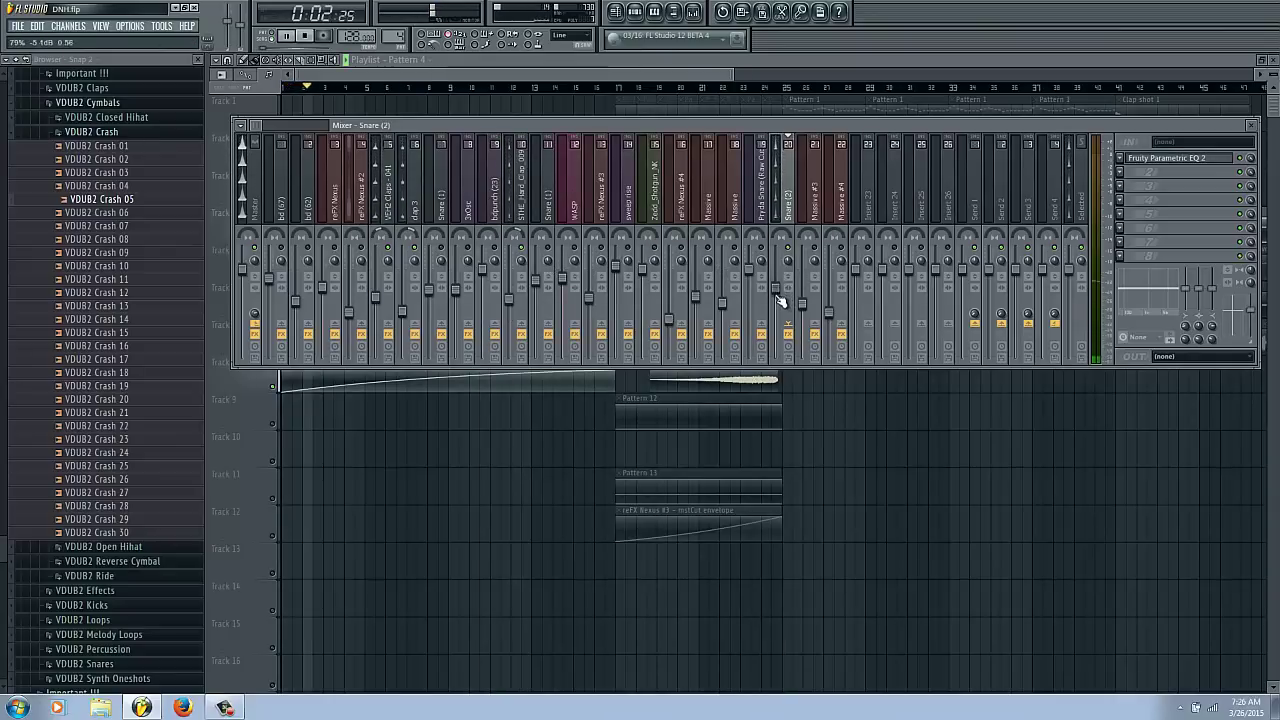
pyautogui.press('space')
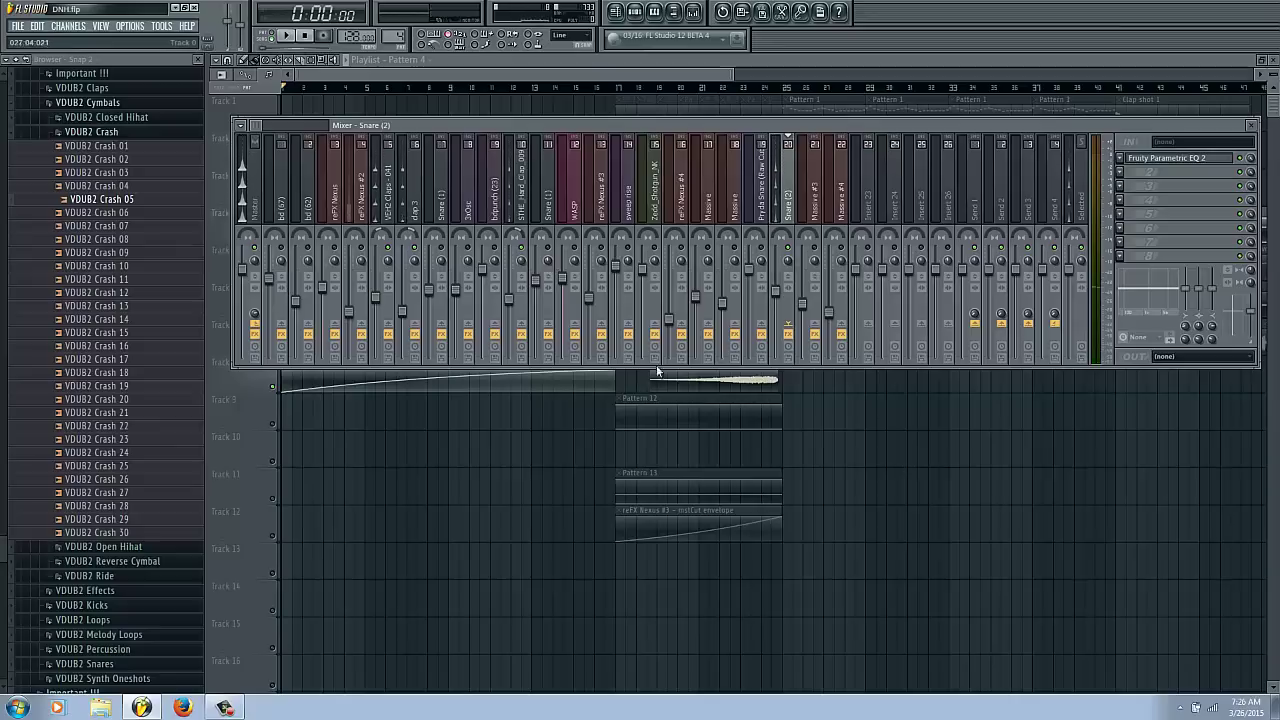
# Close the mixer and play the start of the arrangement to hear the panned claps.
pyautogui.press('F6')
pyautogui.press('F6')
pyautogui.press('F9')
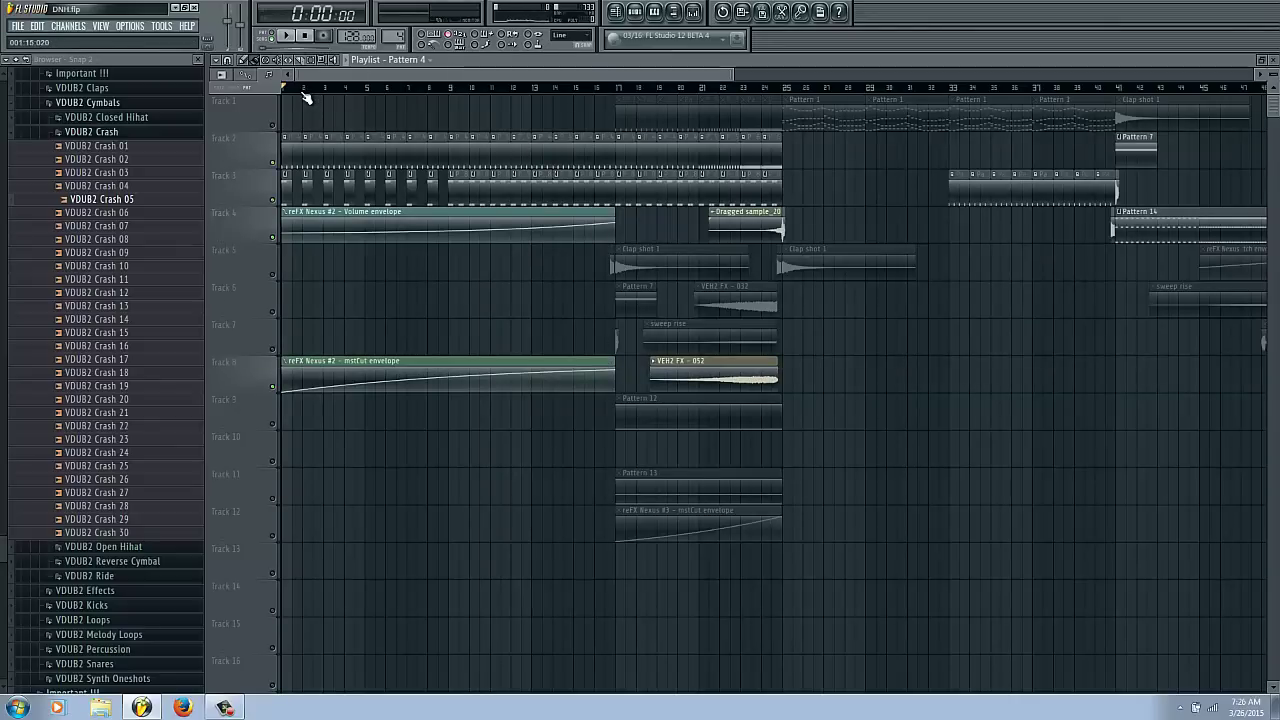
pyautogui.press('space')
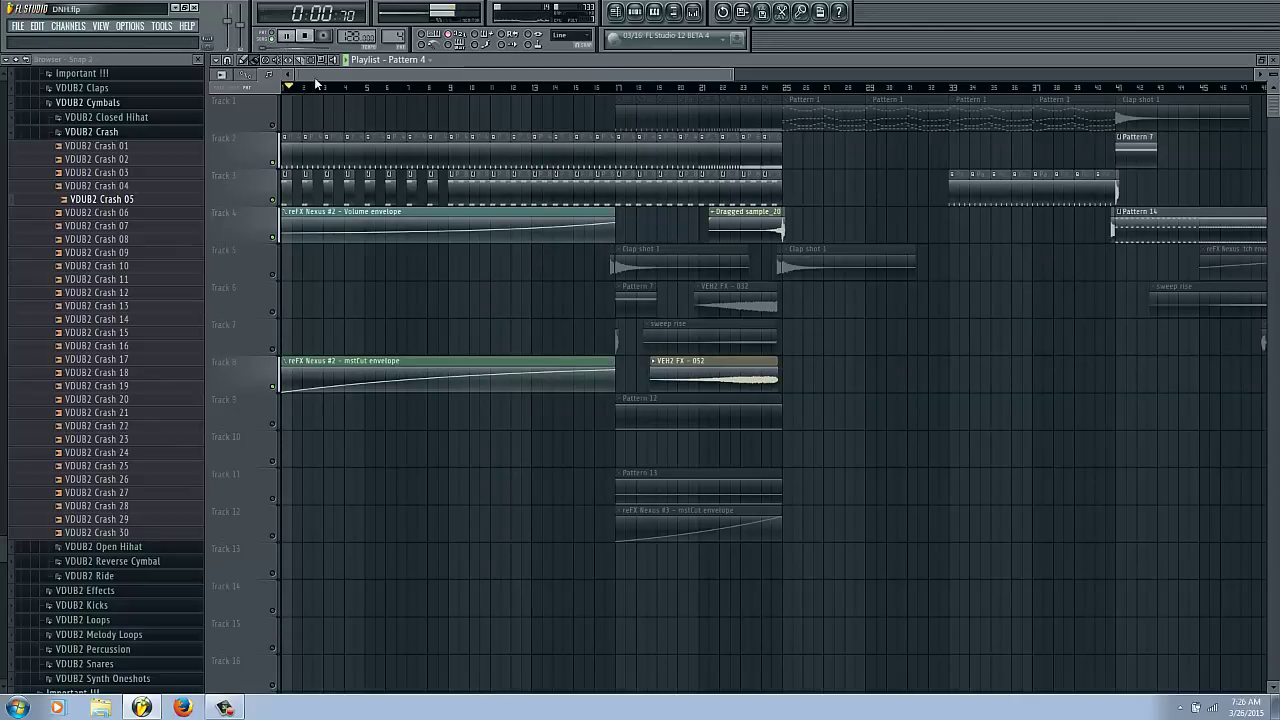
pyautogui.press('space')
# Check the pattern's channels, reopen the mixer and watch the track levels during another short playback.
pyautogui.press('F6')
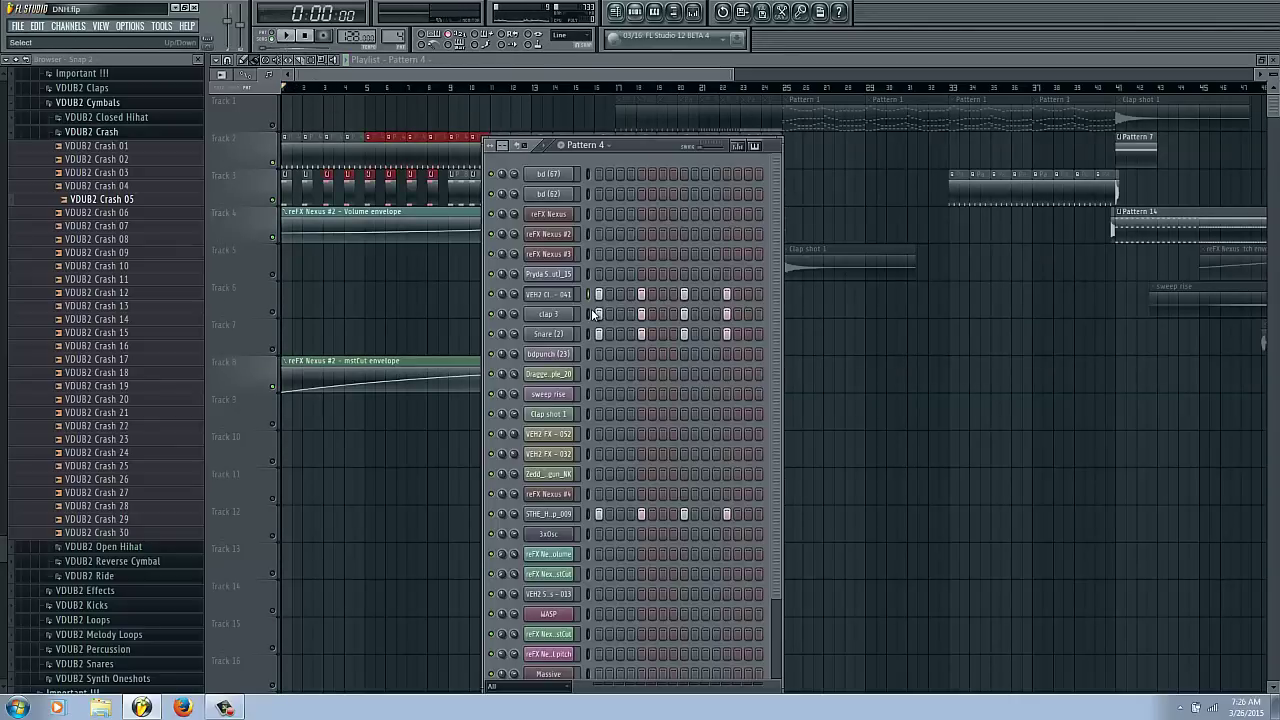
pyautogui.click(693, 12)
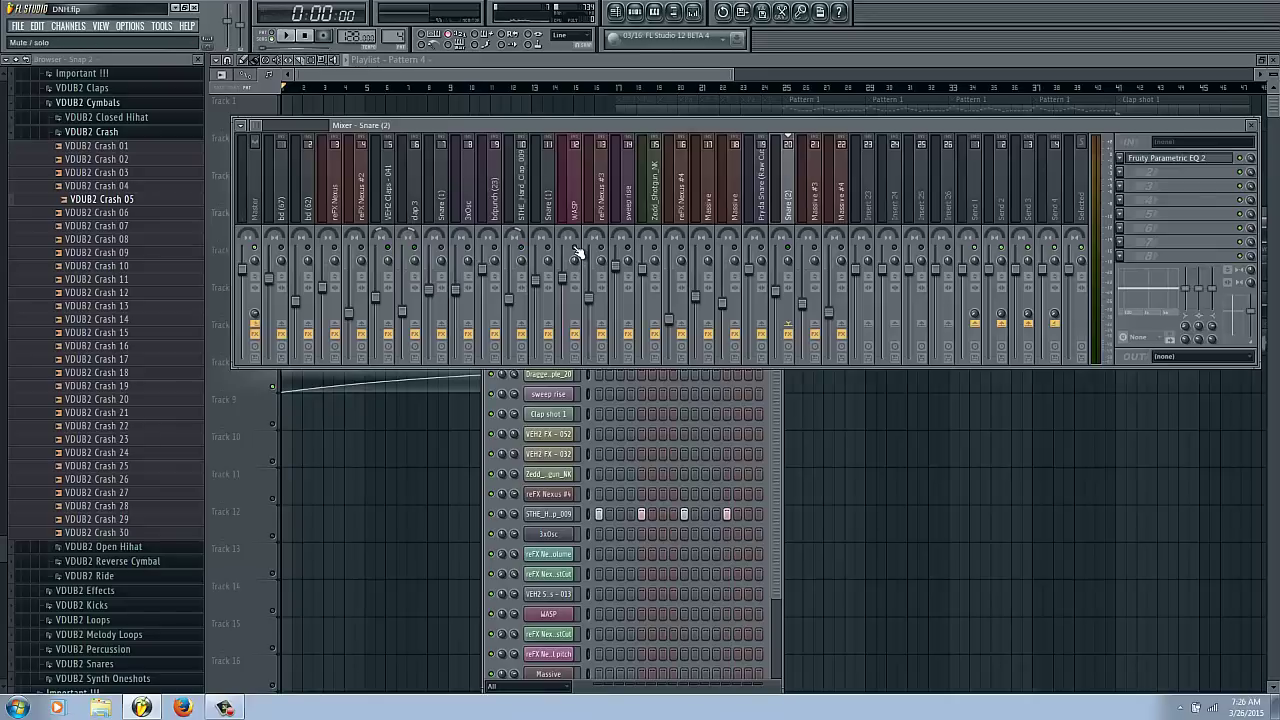
pyautogui.press('space')
pyautogui.click(1017, 470)
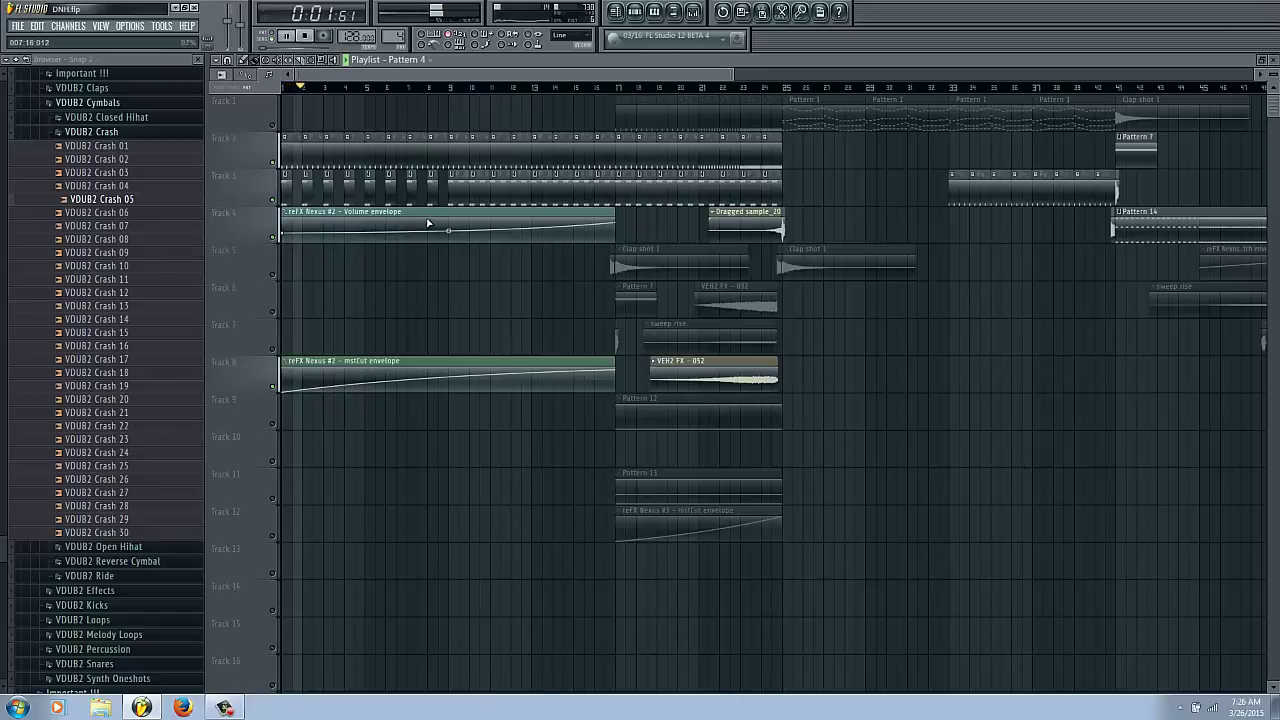
pyautogui.click(693, 12)
pyautogui.press('space')
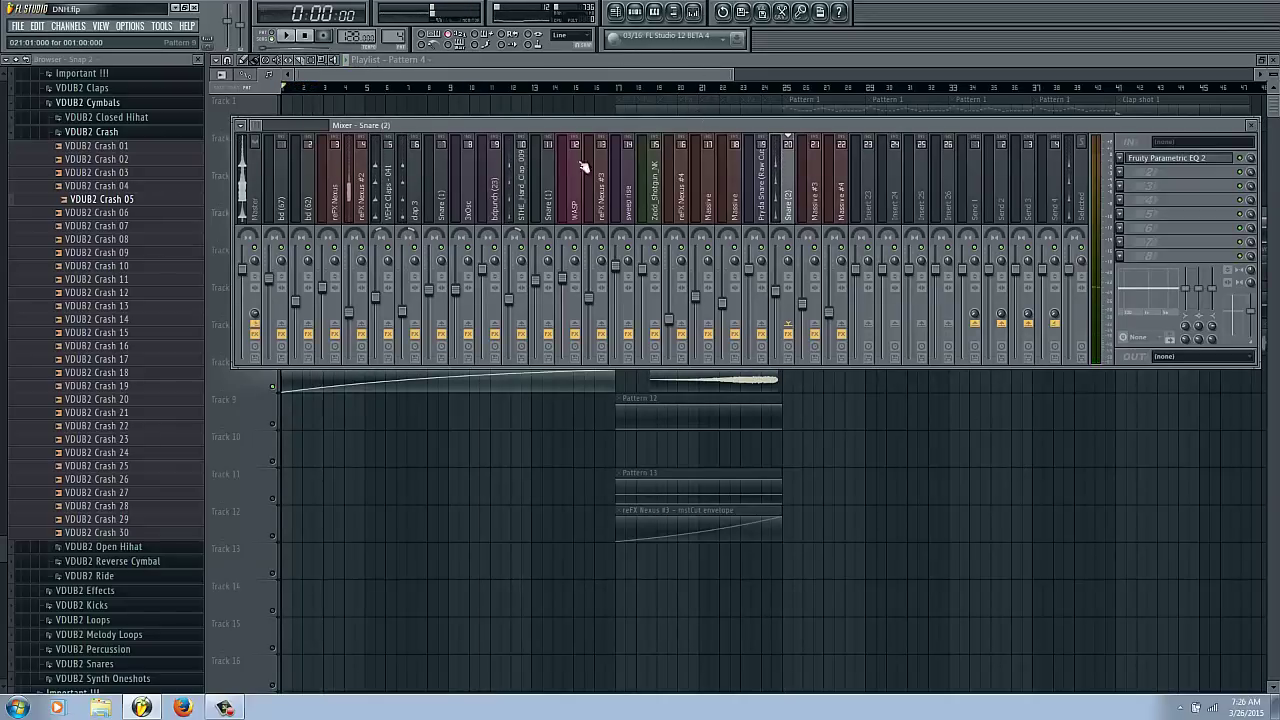
# Select the refX Nexus #2 mixer track and check the options of its Maximus effect.
pyautogui.click(366, 210)
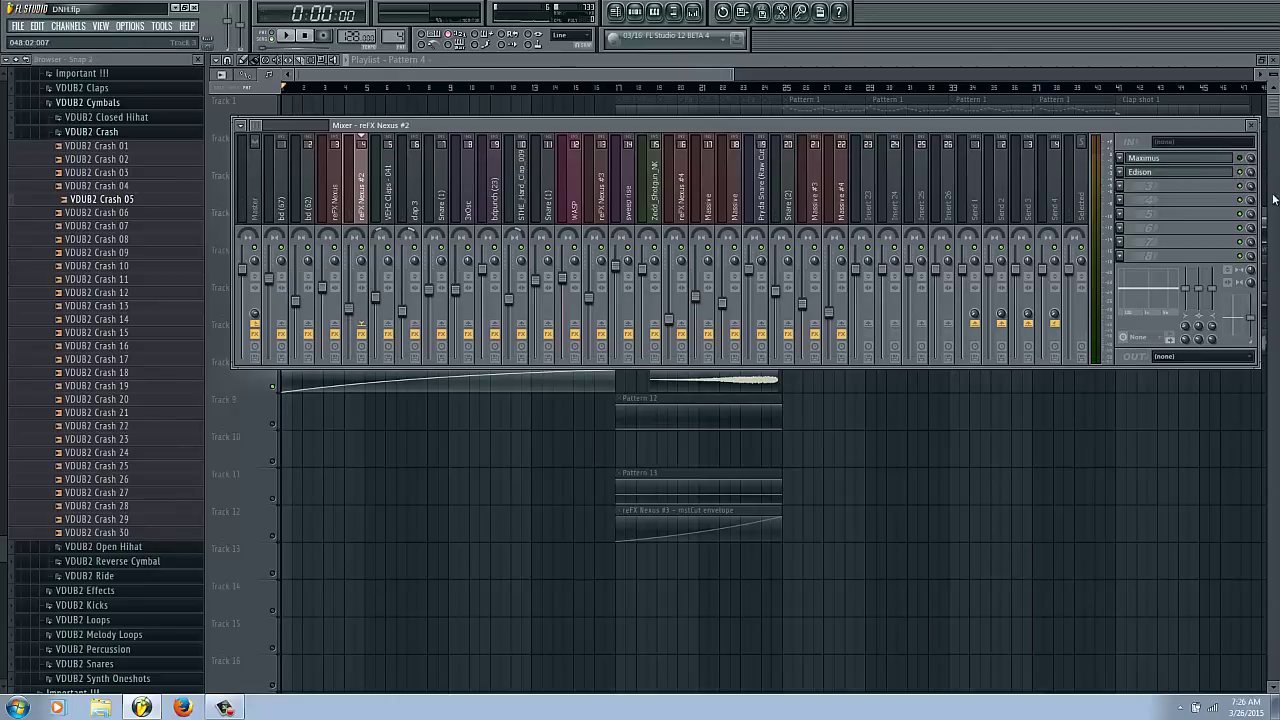
pyautogui.click(1120, 160)
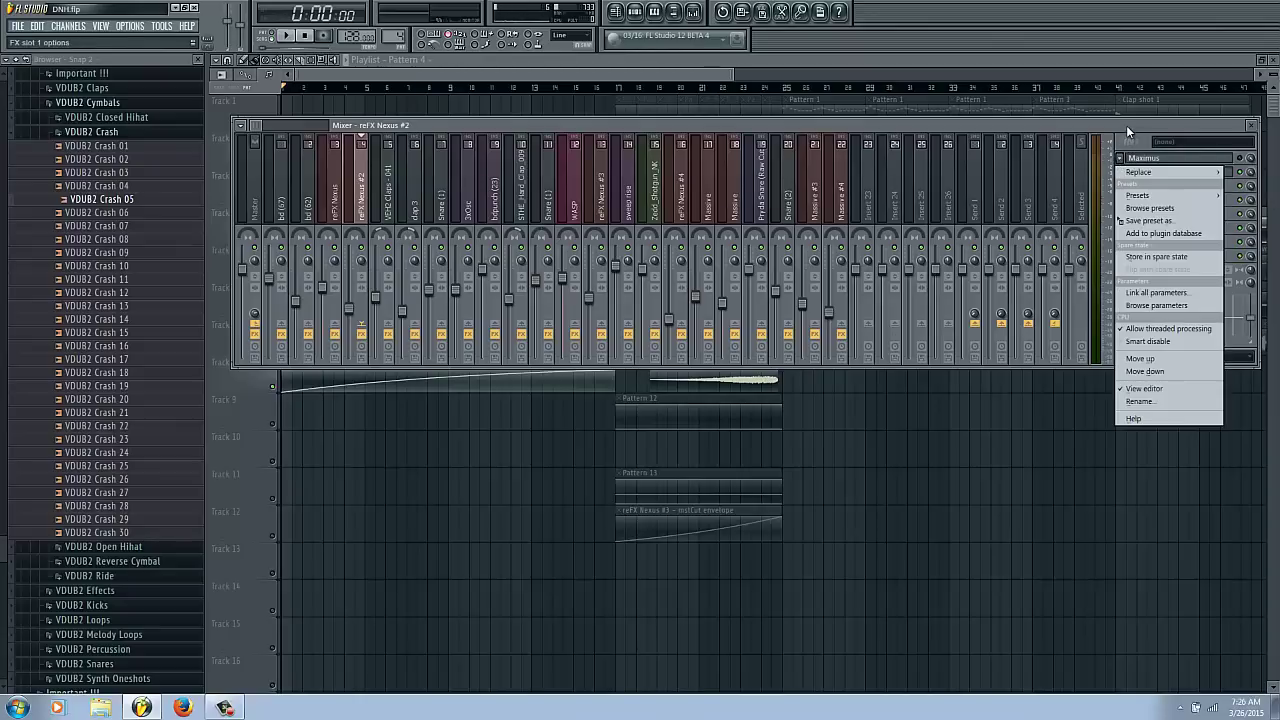
pyautogui.click(1126, 125)
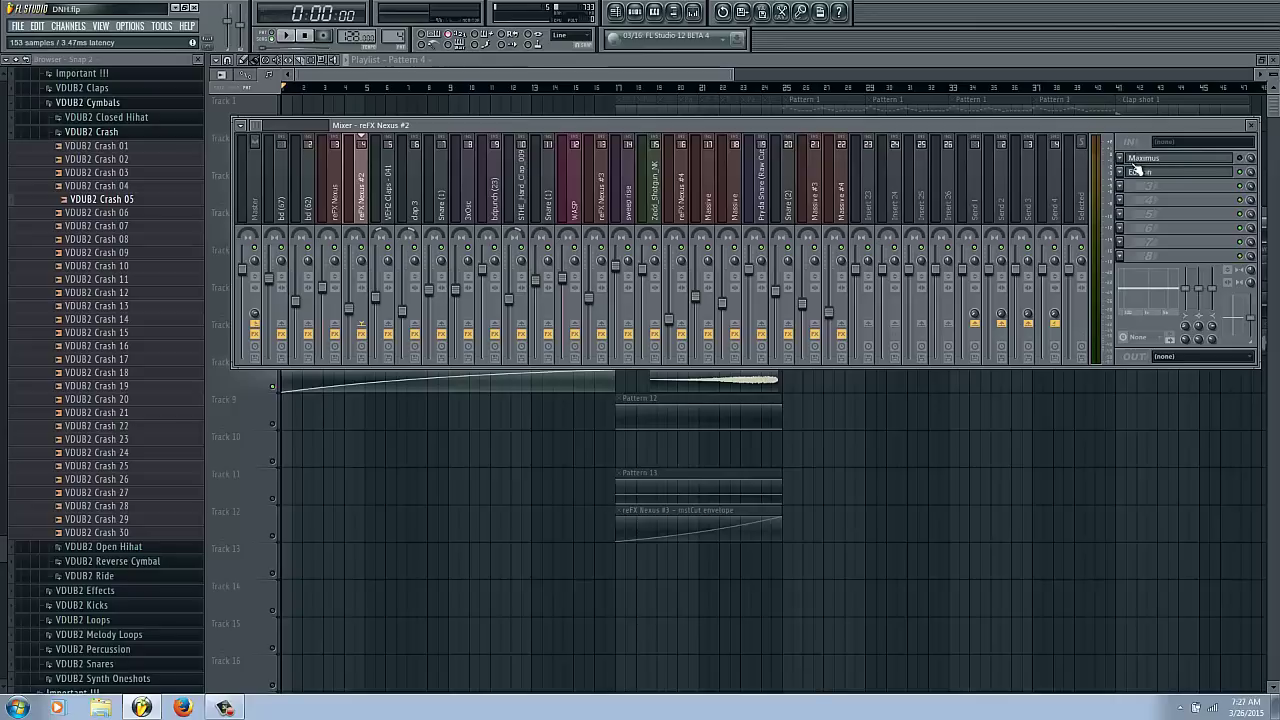
# Replace Maximus with Edison in the first effect slot of refX Nexus #2 and close the Edison window.
pyautogui.click(1121, 160)
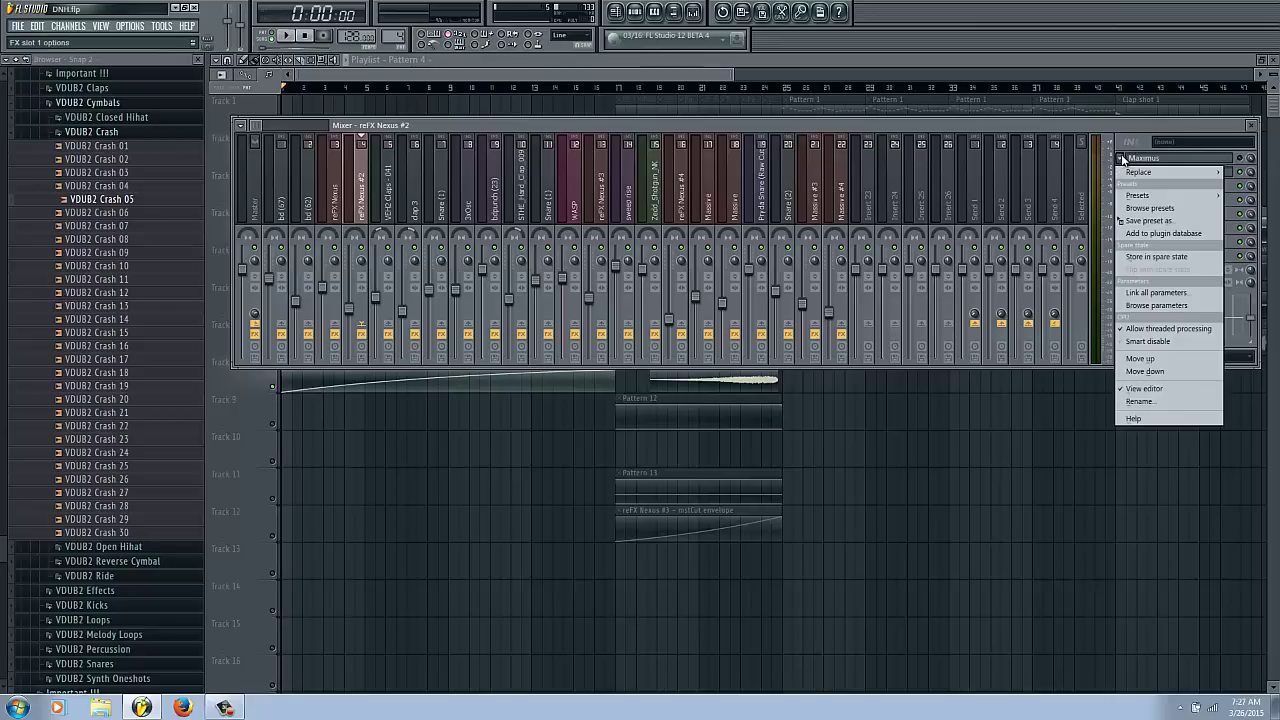
pyautogui.click(1136, 173)
pyautogui.click(1107, 132)
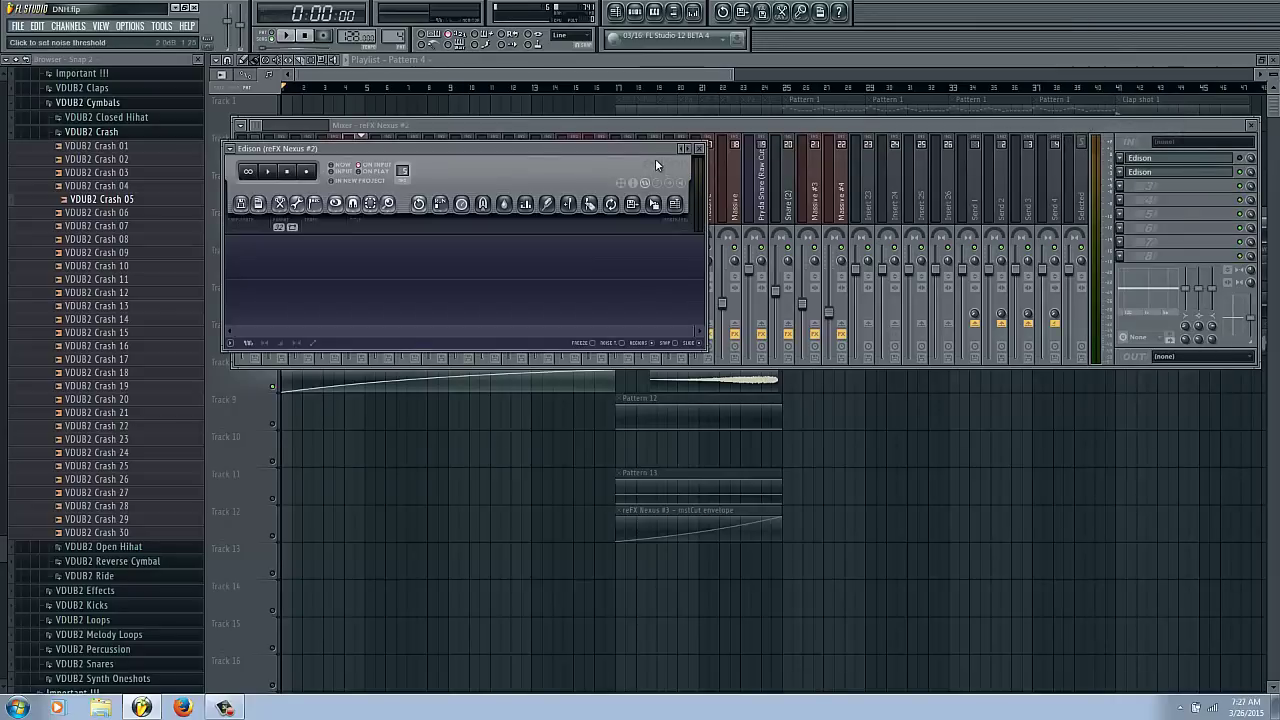
pyautogui.click(700, 150)
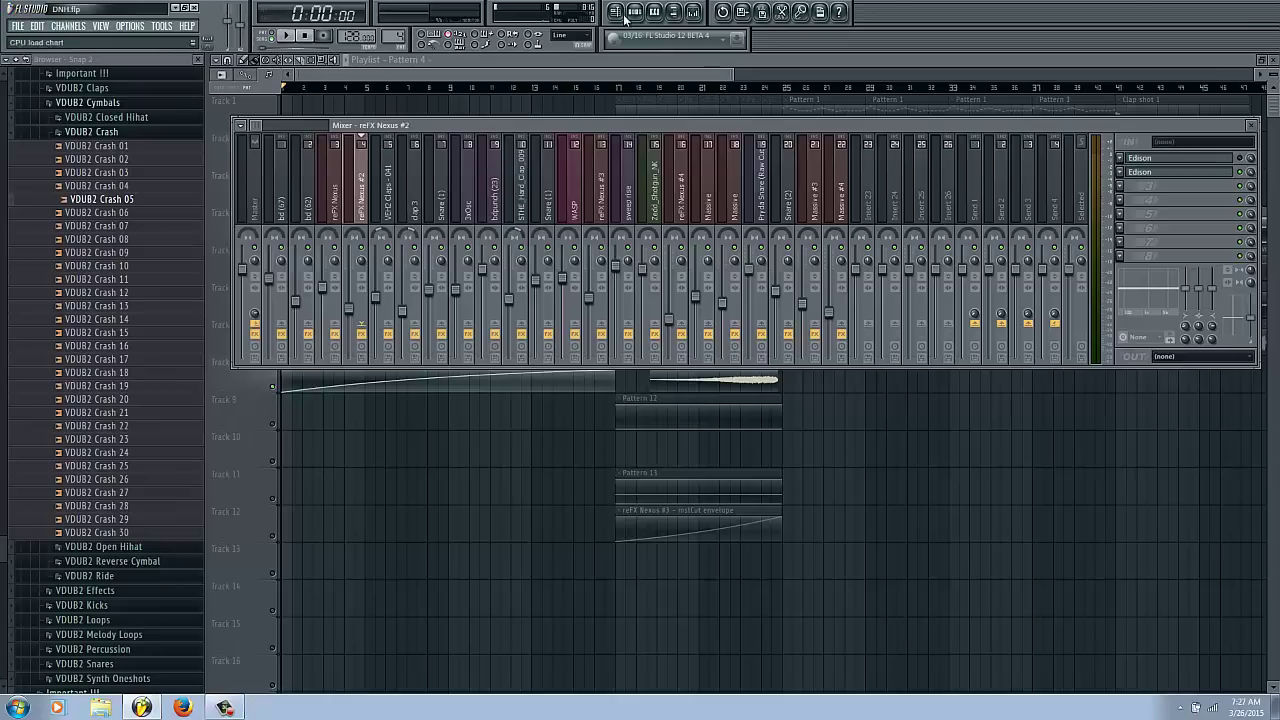
# Load Maximus into the first effect slot of refX Nexus #2 and apply its Default preset.
pyautogui.click(1120, 158)
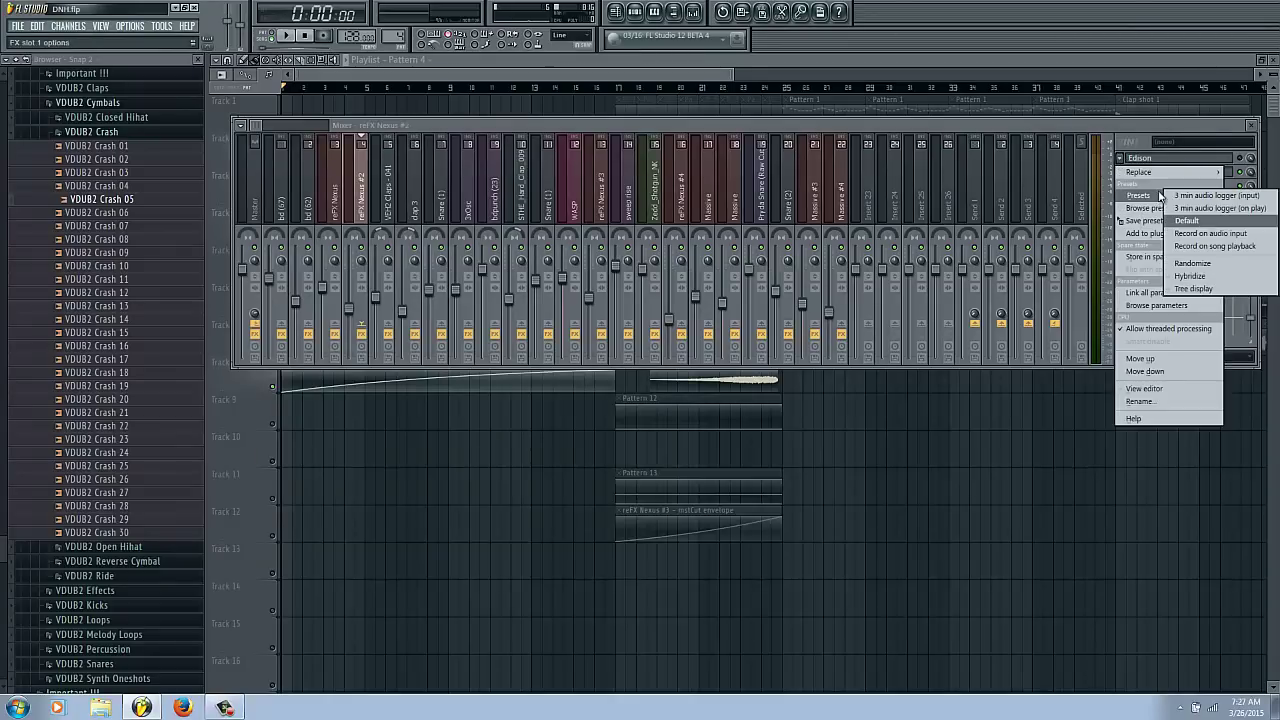
pyautogui.moveTo(1150, 172)
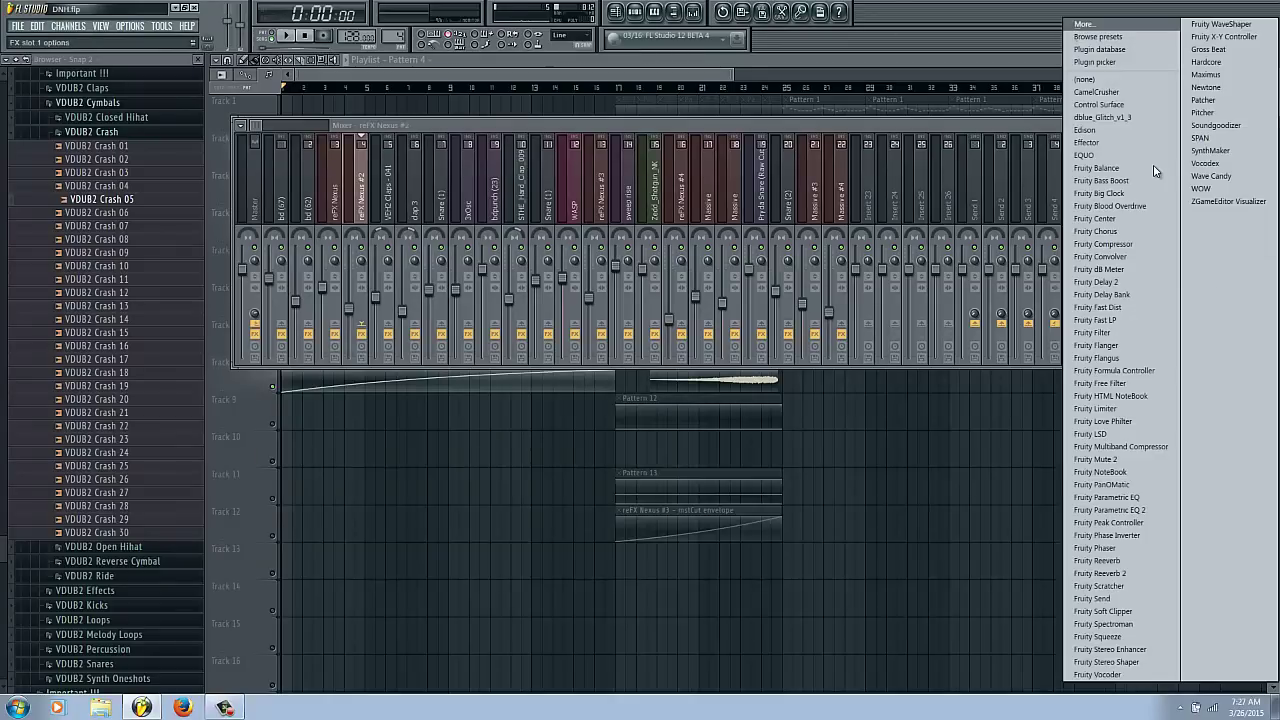
pyautogui.click(1206, 74)
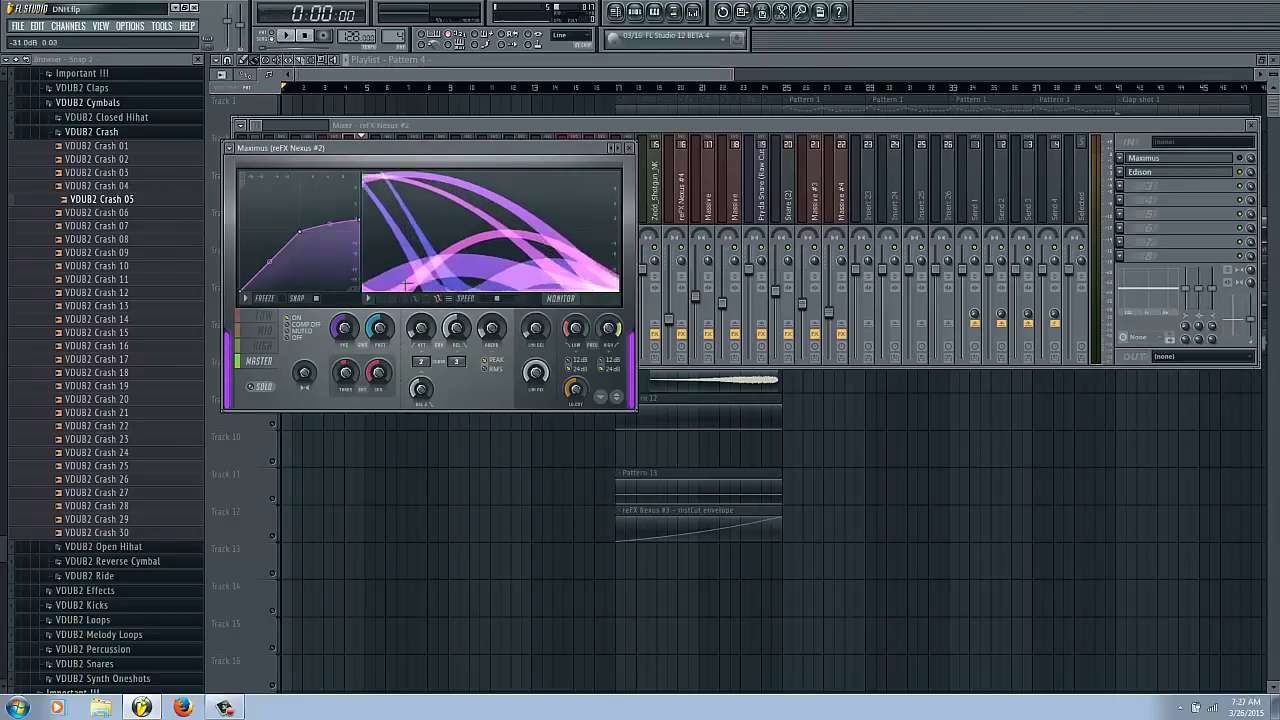
pyautogui.click(229, 149)
pyautogui.moveTo(250, 183)
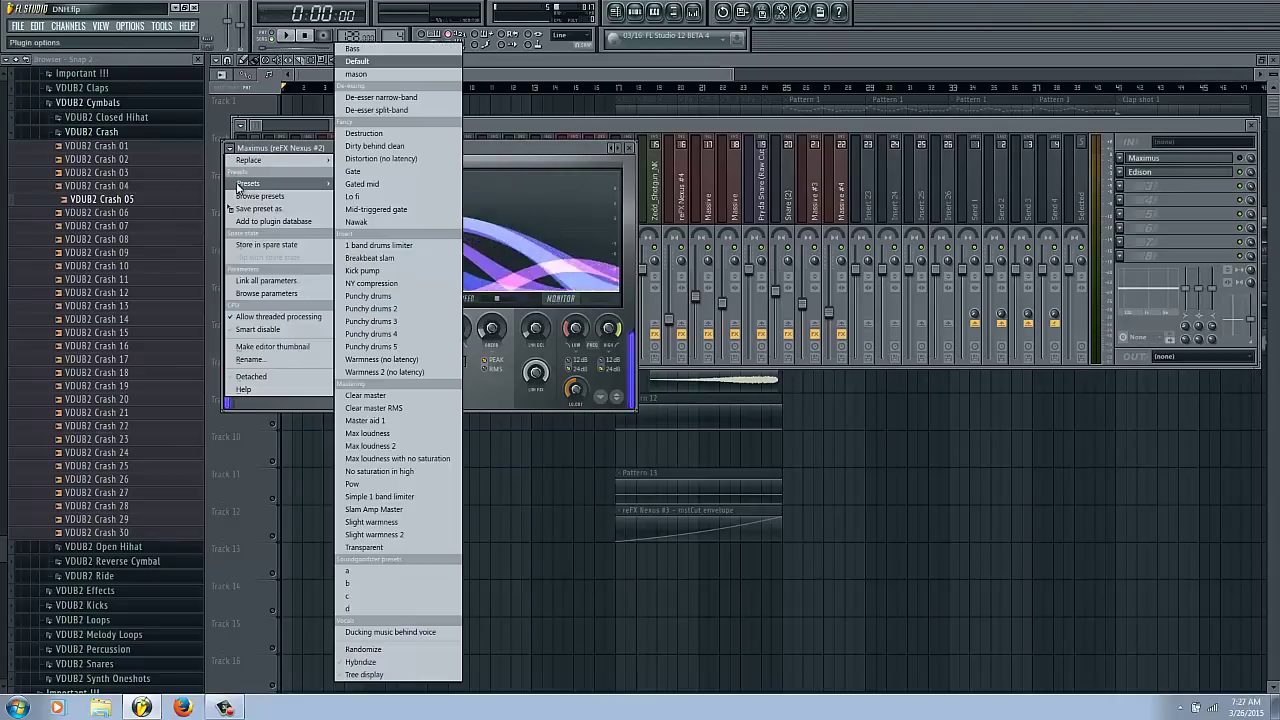
pyautogui.click(362, 64)
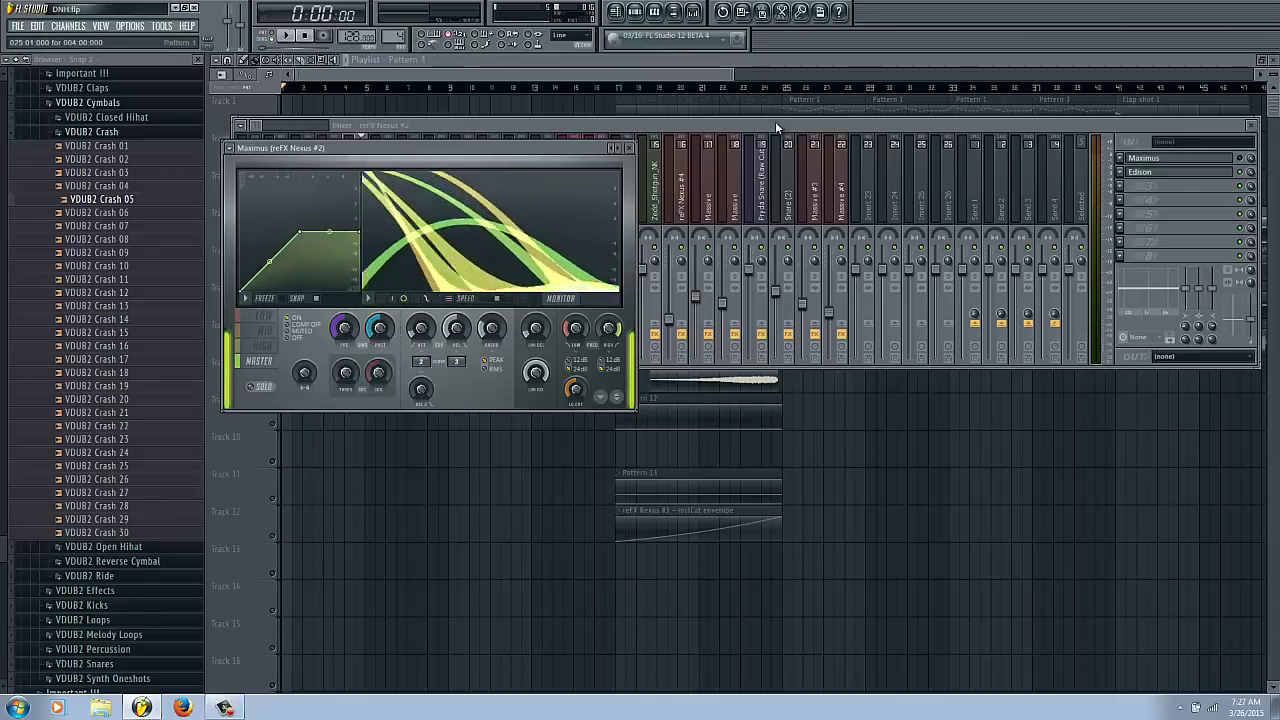
# Show Pattern 4's channels, open the refX Nexus #2 instrument and arrange the windows so its controls are accessible.
pyautogui.moveTo(775, 121); pyautogui.dragTo(754, 102)
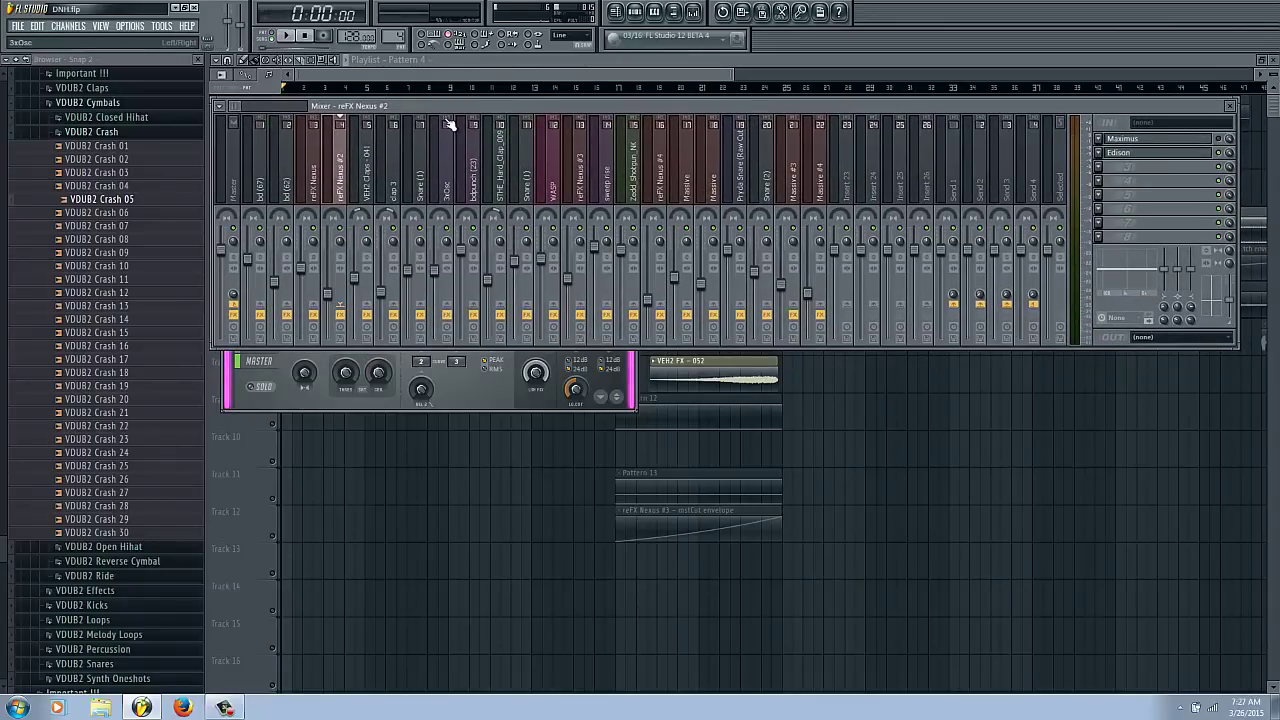
pyautogui.moveTo(444, 103); pyautogui.dragTo(445, 148)
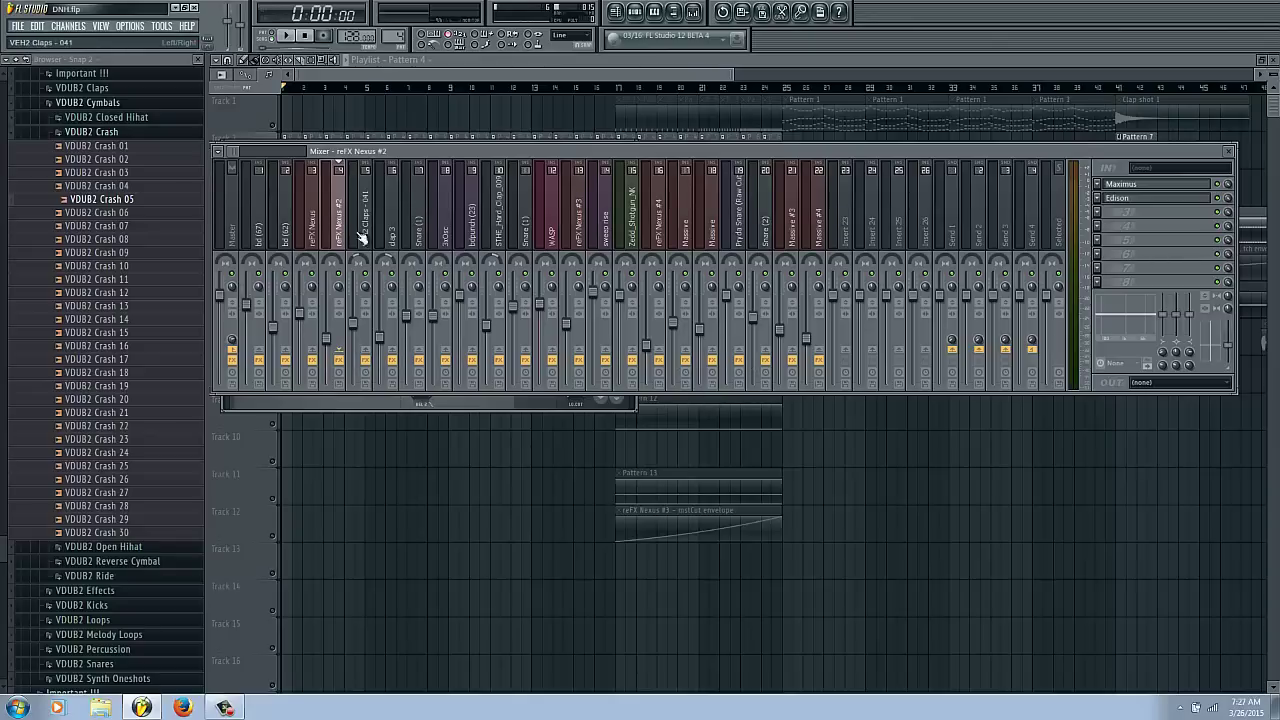
pyautogui.press('F6')
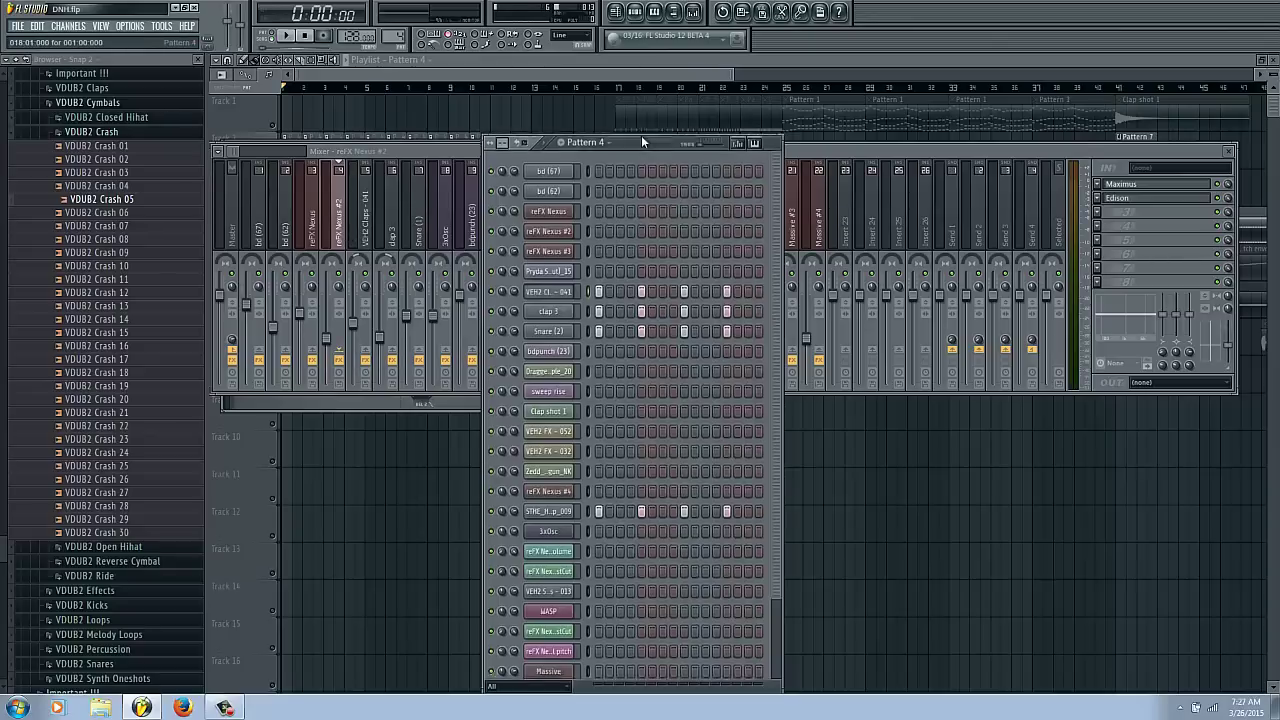
pyautogui.moveTo(641, 135); pyautogui.dragTo(670, 47)
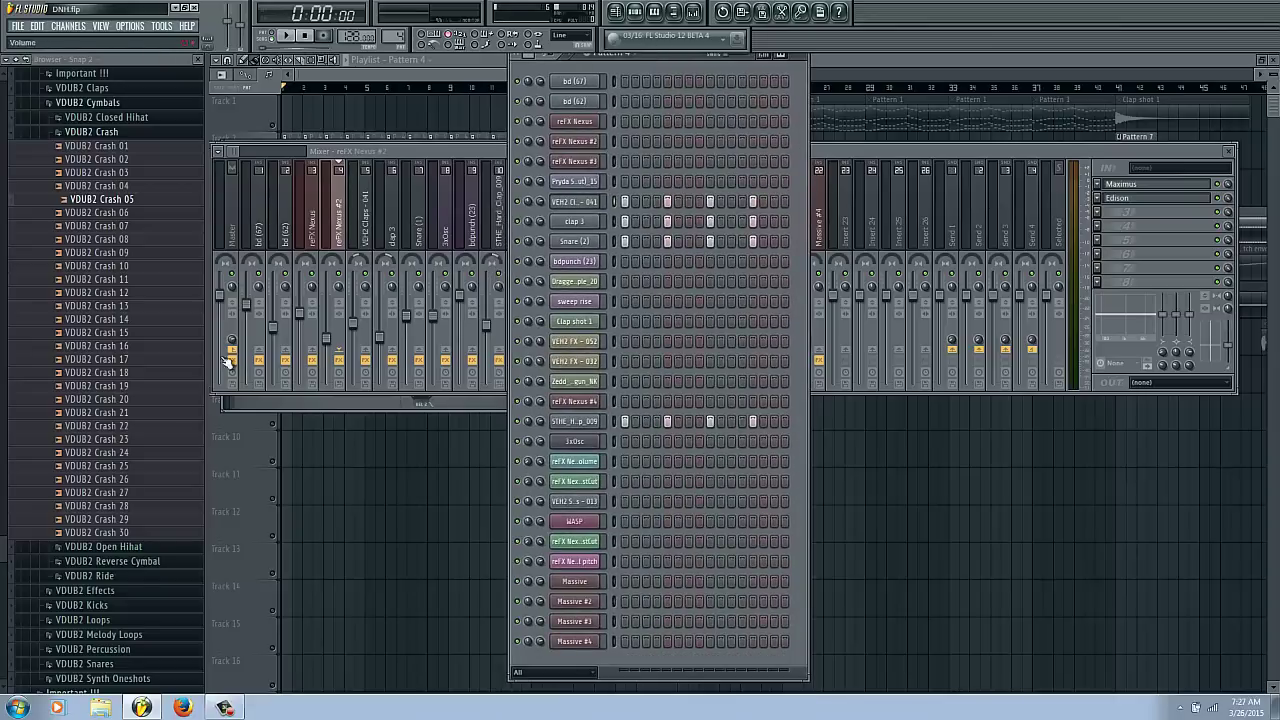
pyautogui.click(574, 141)
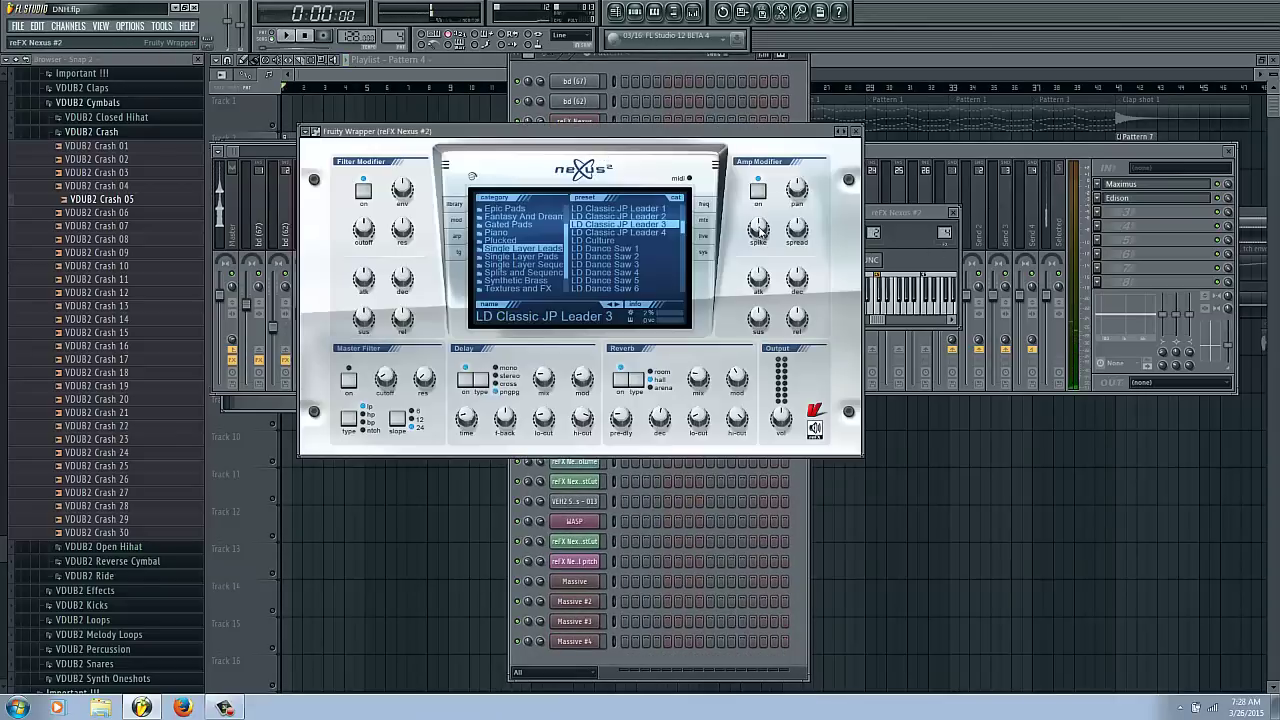
pyautogui.moveTo(674, 131); pyautogui.dragTo(727, 81)
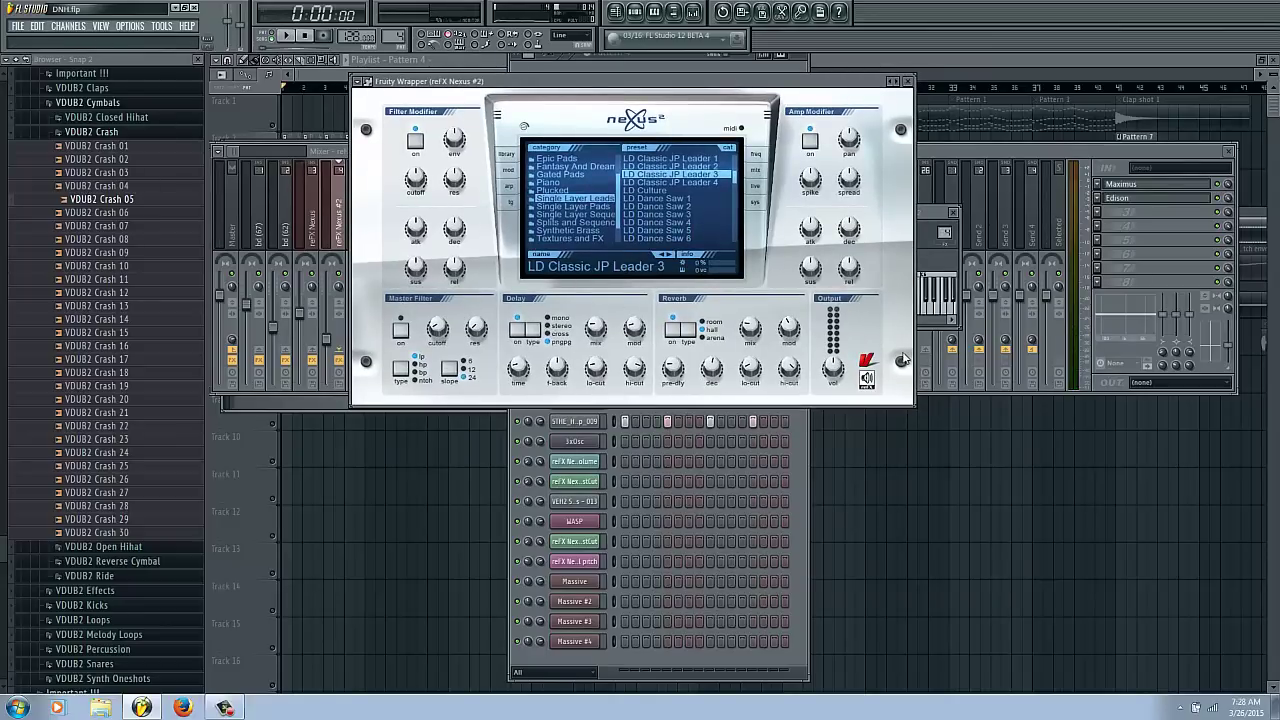
pyautogui.moveTo(728, 81); pyautogui.dragTo(595, 73)
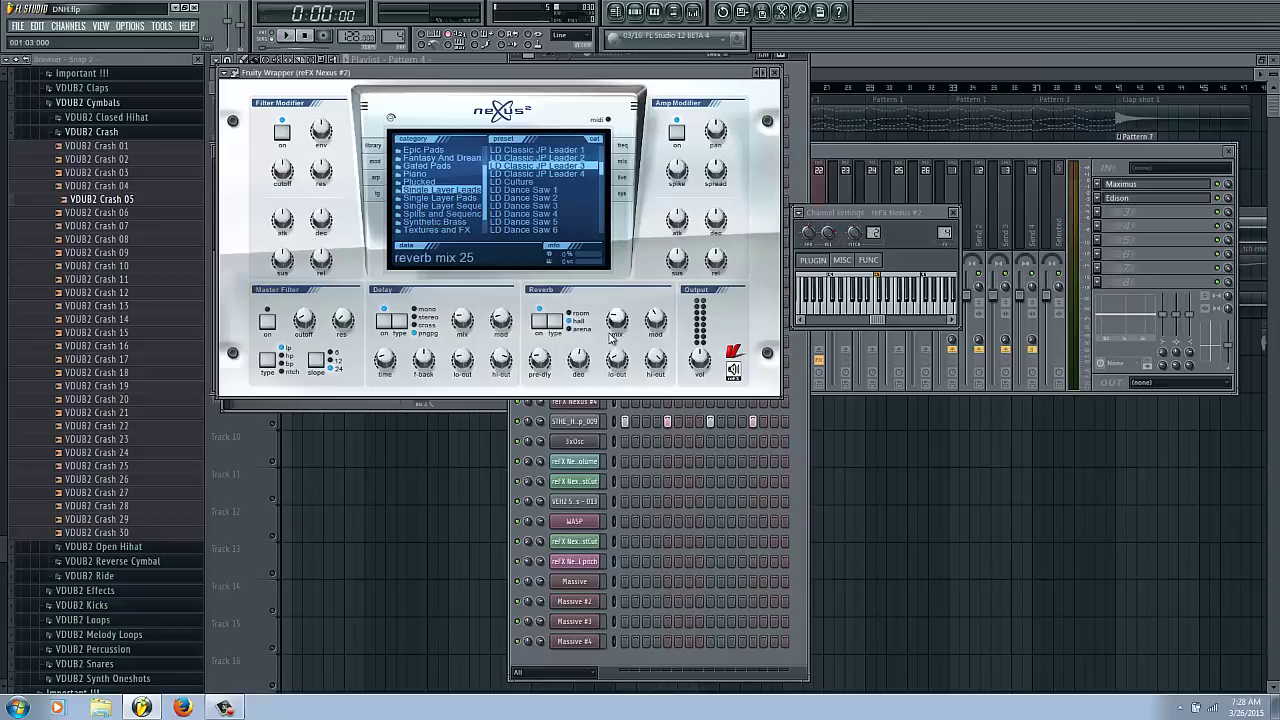
# Adjust the reverb mix in the refX Nexus #2 instrument and play the song briefly to hear it.
pyautogui.moveTo(614, 341); pyautogui.dragTo(616, 319)
pyautogui.press('space')
pyautogui.press('space')
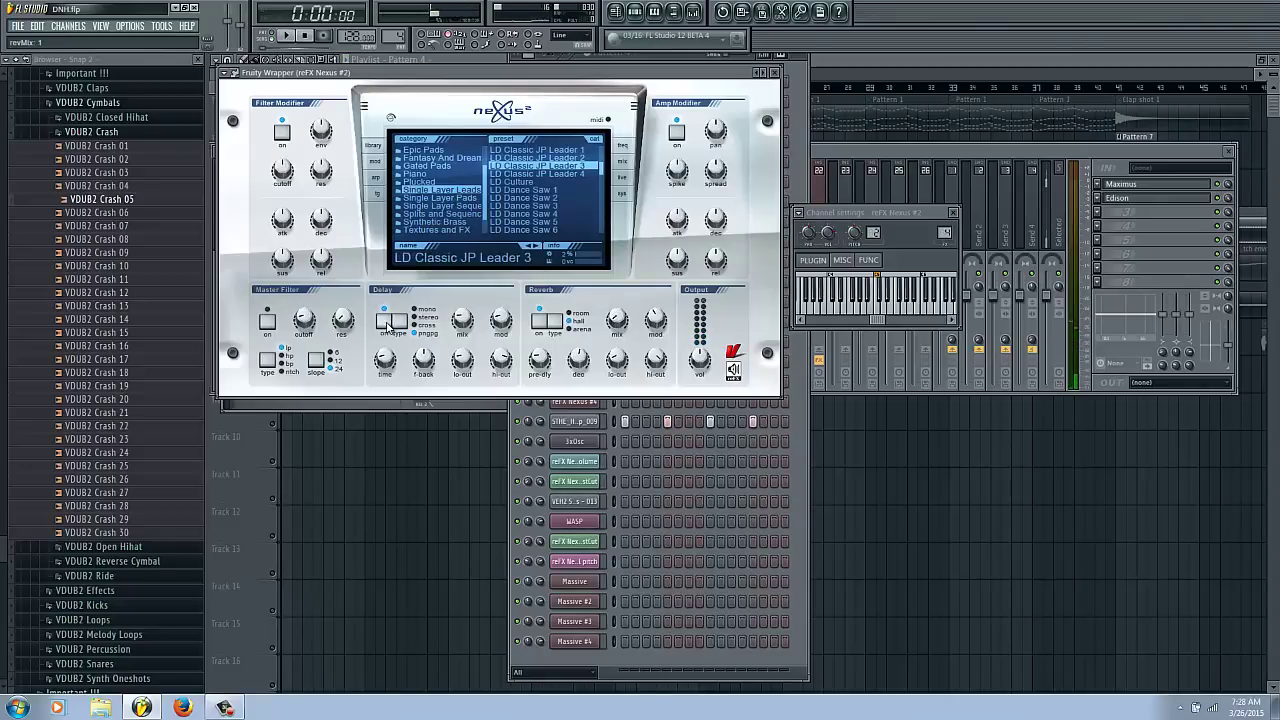
pyautogui.press('space')
pyautogui.moveTo(616, 322); pyautogui.dragTo(617, 318)
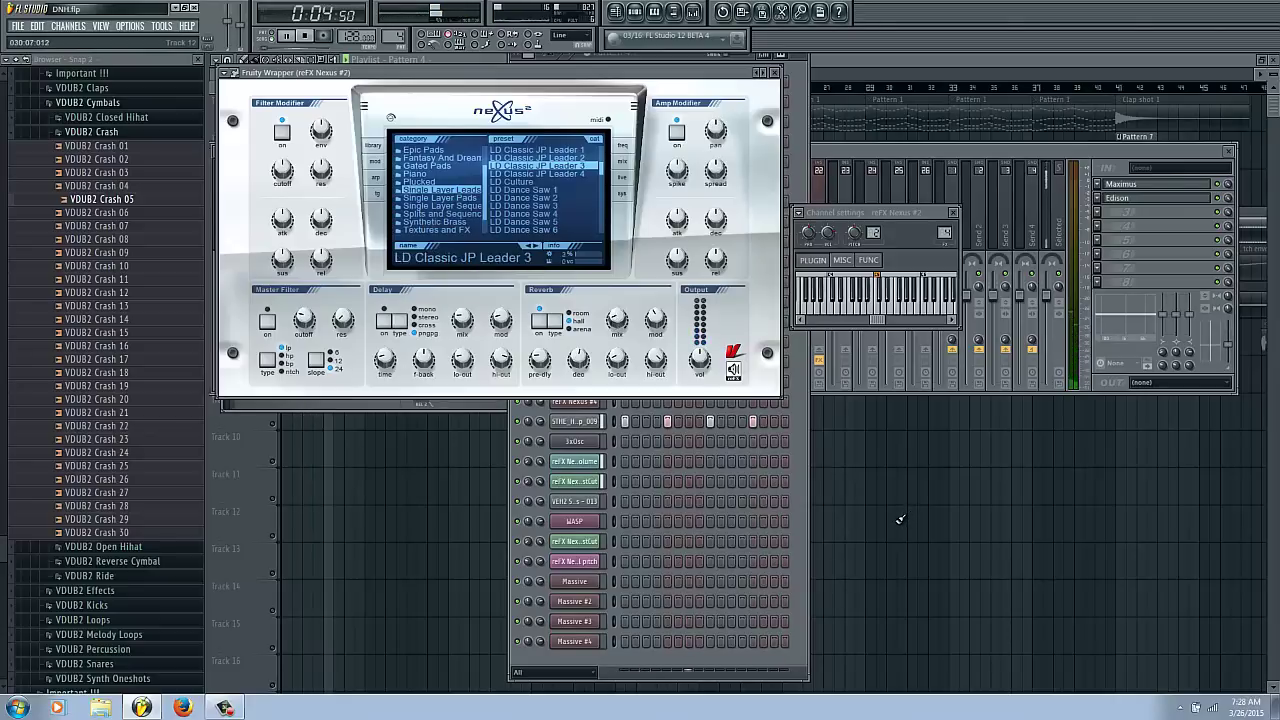
pyautogui.press('space')
# Bring the mixer to the front and raise the volume of refX Nexus #2 slightly.
pyautogui.click(879, 155)
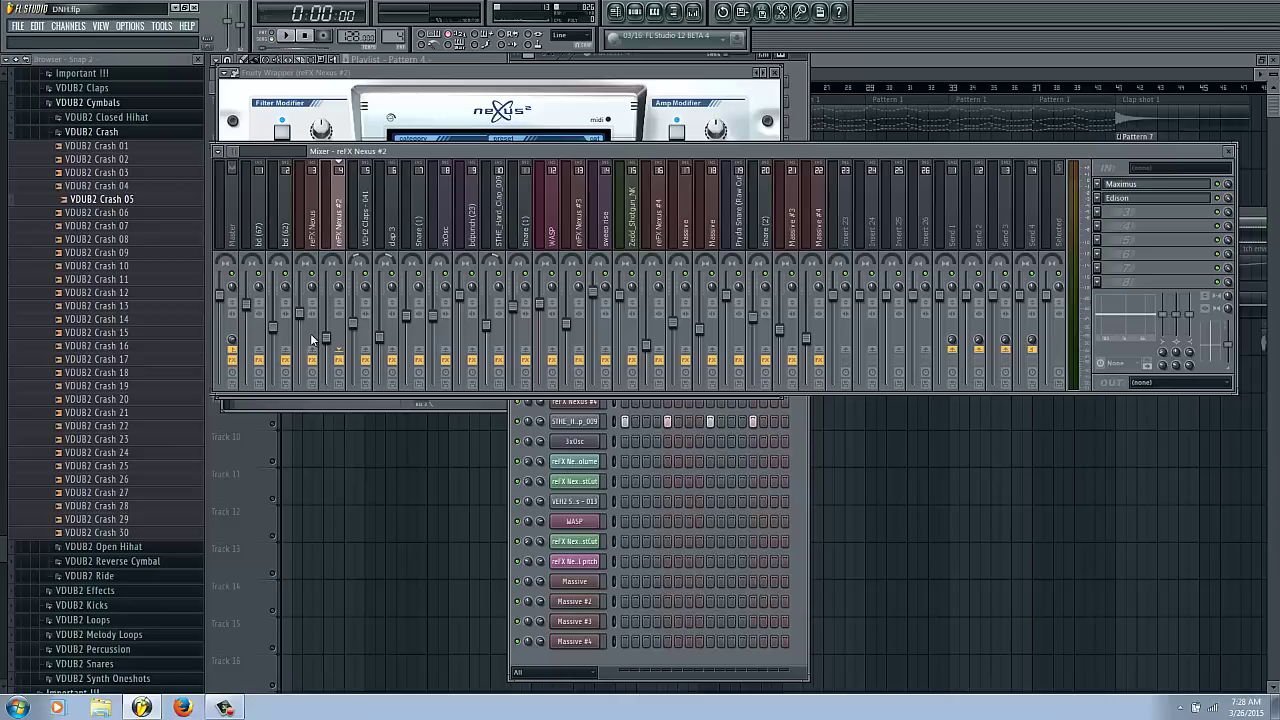
pyautogui.moveTo(331, 346); pyautogui.dragTo(329, 338)
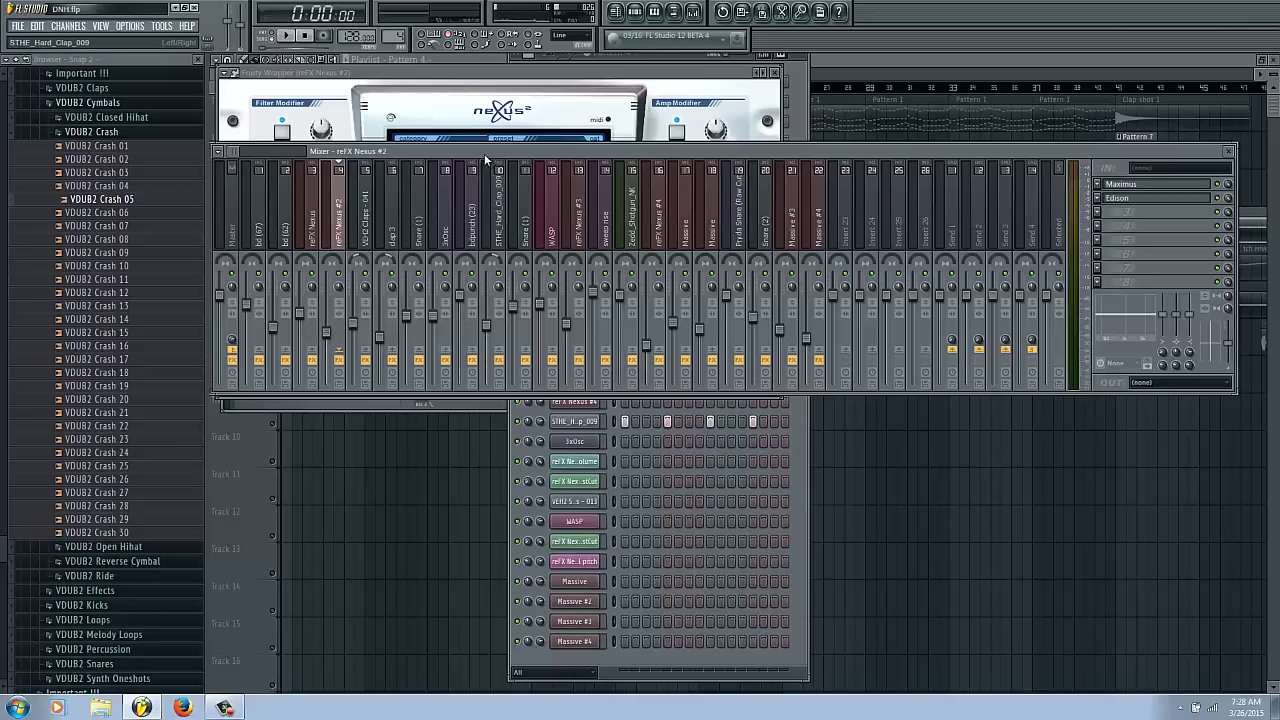
pyautogui.moveTo(484, 153); pyautogui.dragTo(487, 127)
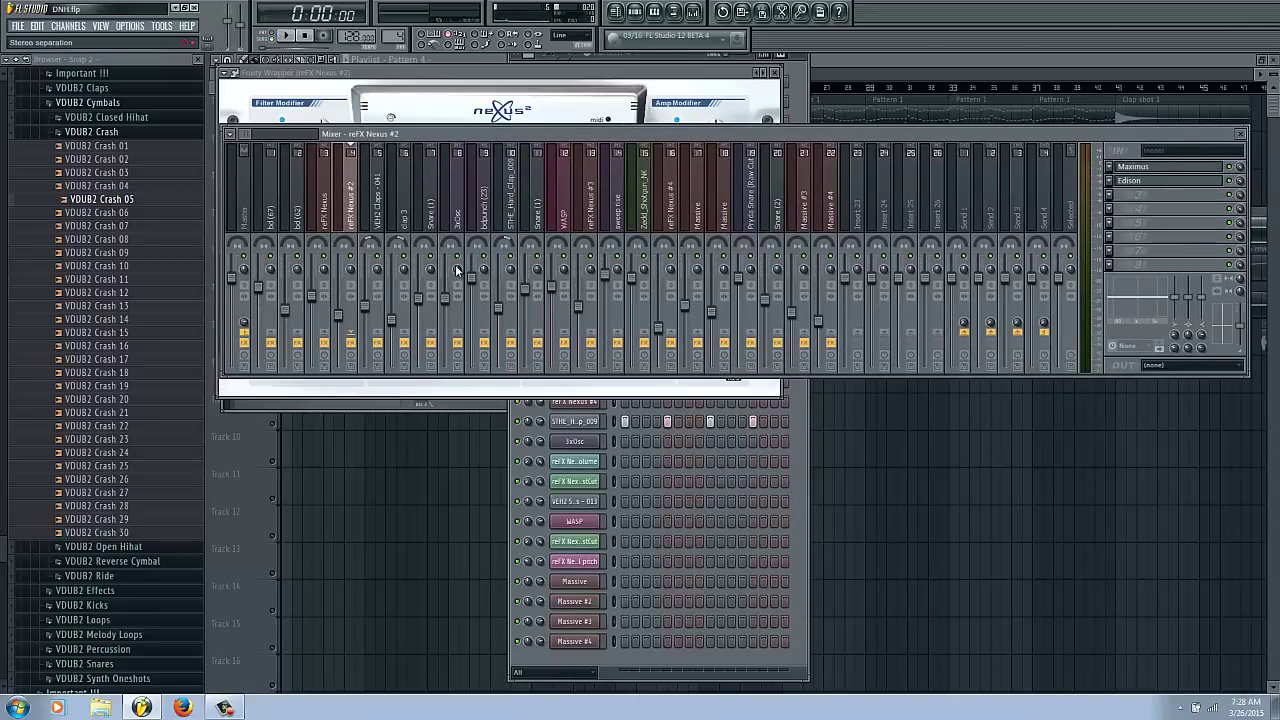
# Look through the Maximus presets, and replace Maximus on refX Nexus #2 with Fruity Parametric EQ 2.
pyautogui.click(1113, 167)
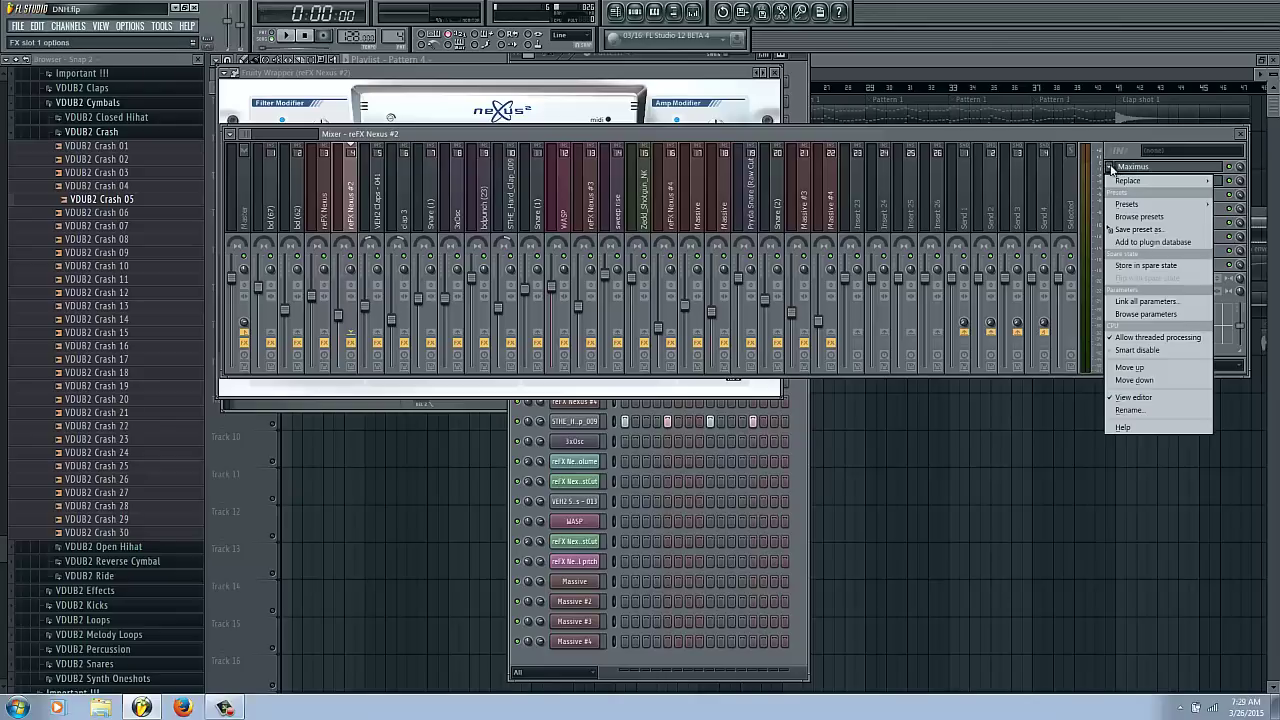
pyautogui.moveTo(1128, 204)
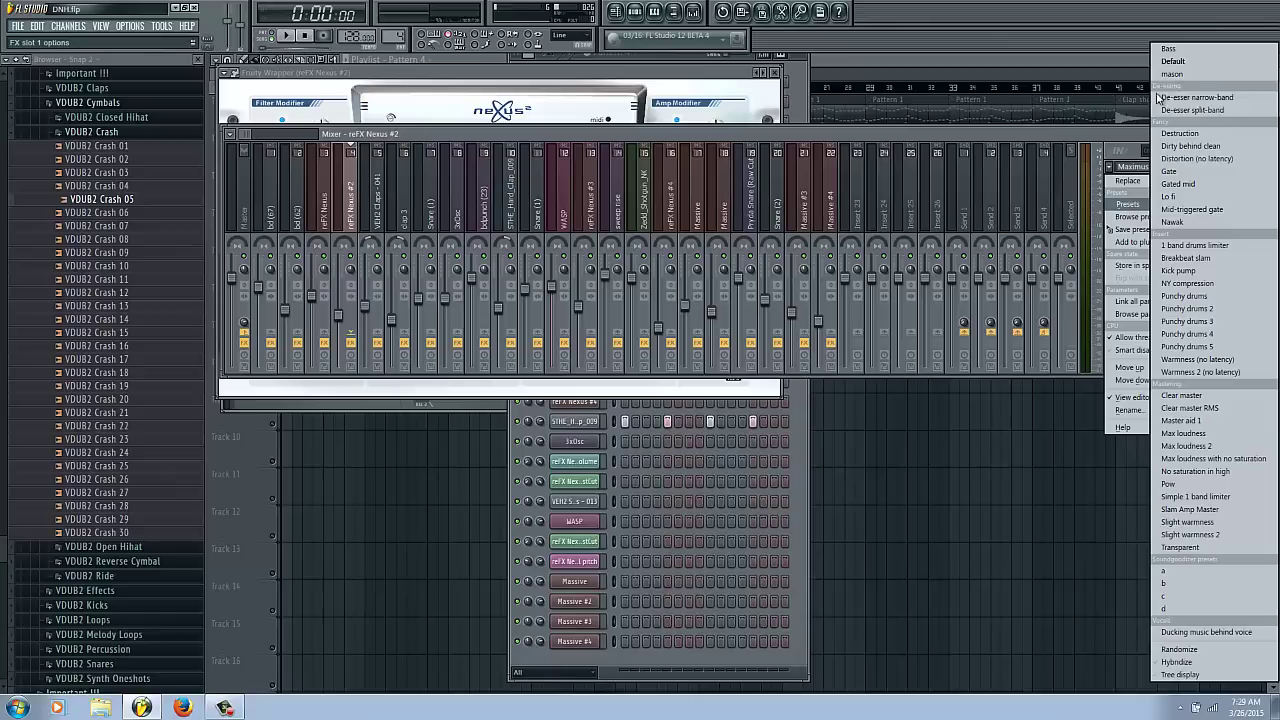
pyautogui.click(1126, 168)
pyautogui.click(1125, 168)
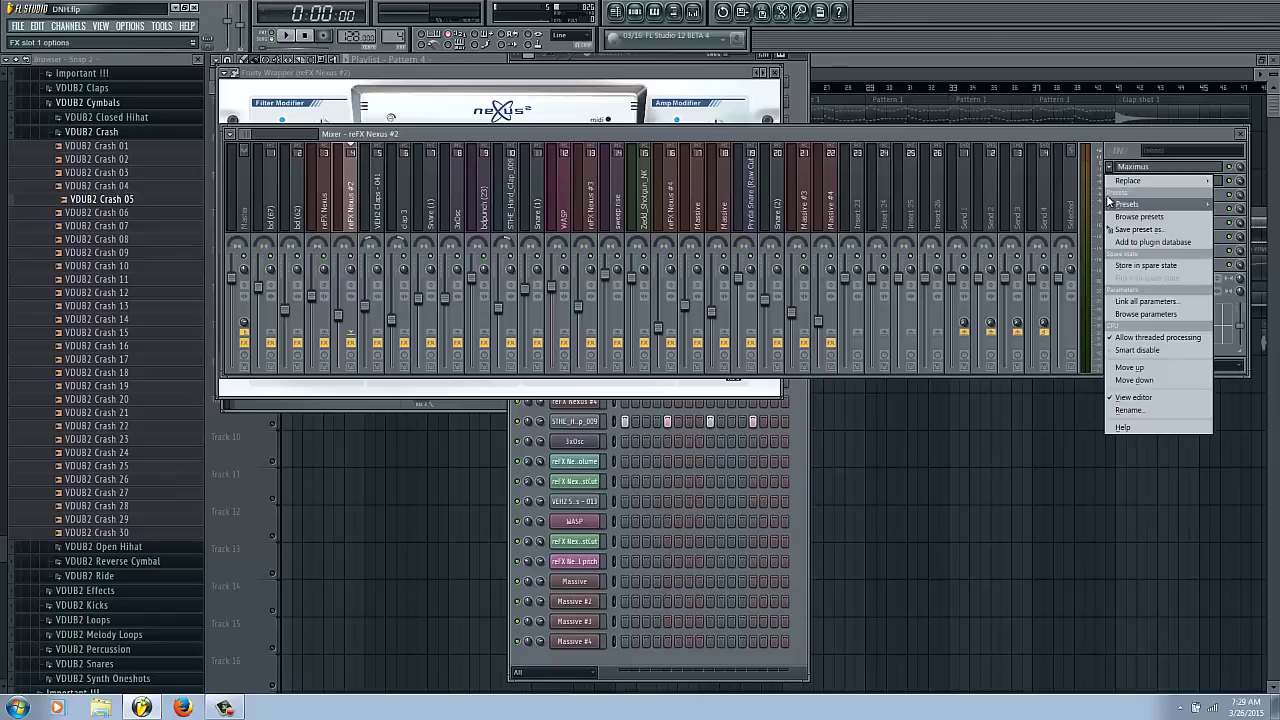
pyautogui.moveTo(1124, 181)
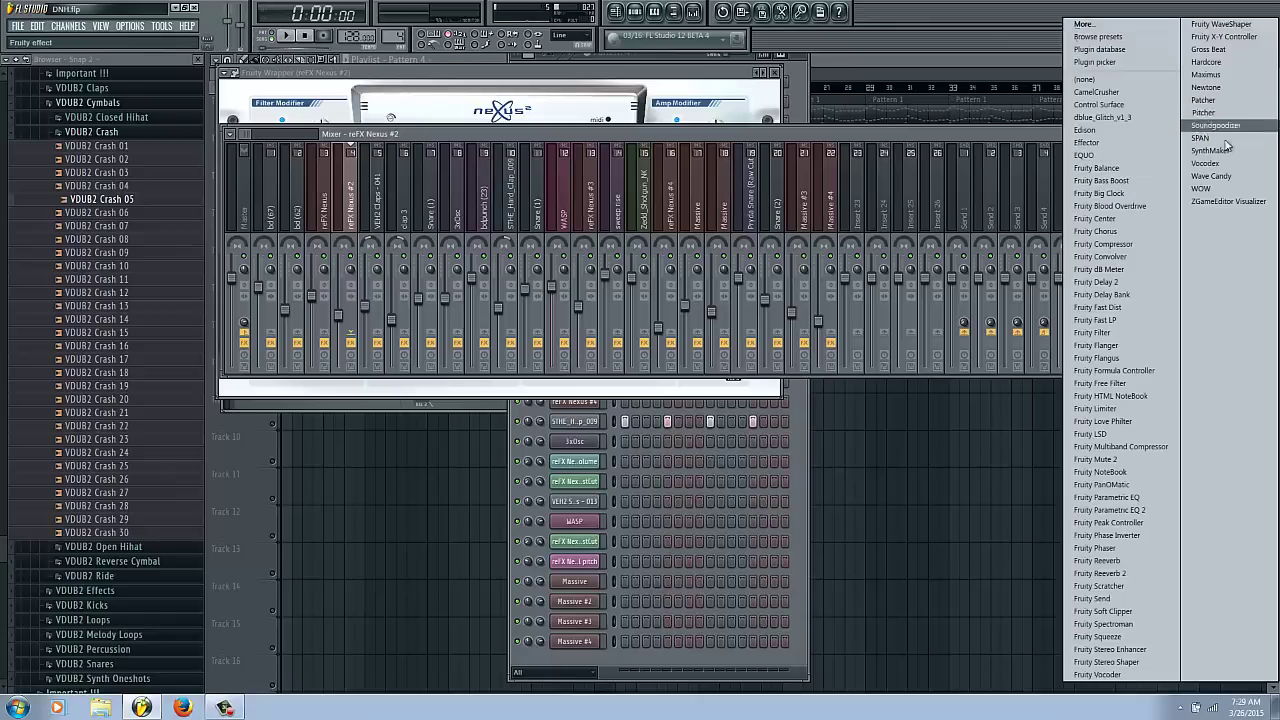
pyautogui.click(1153, 510)
# Play the song and shape the lows of refX Nexus #2's EQ, cutting band 1 fully and boosting band 3.
pyautogui.press('space')
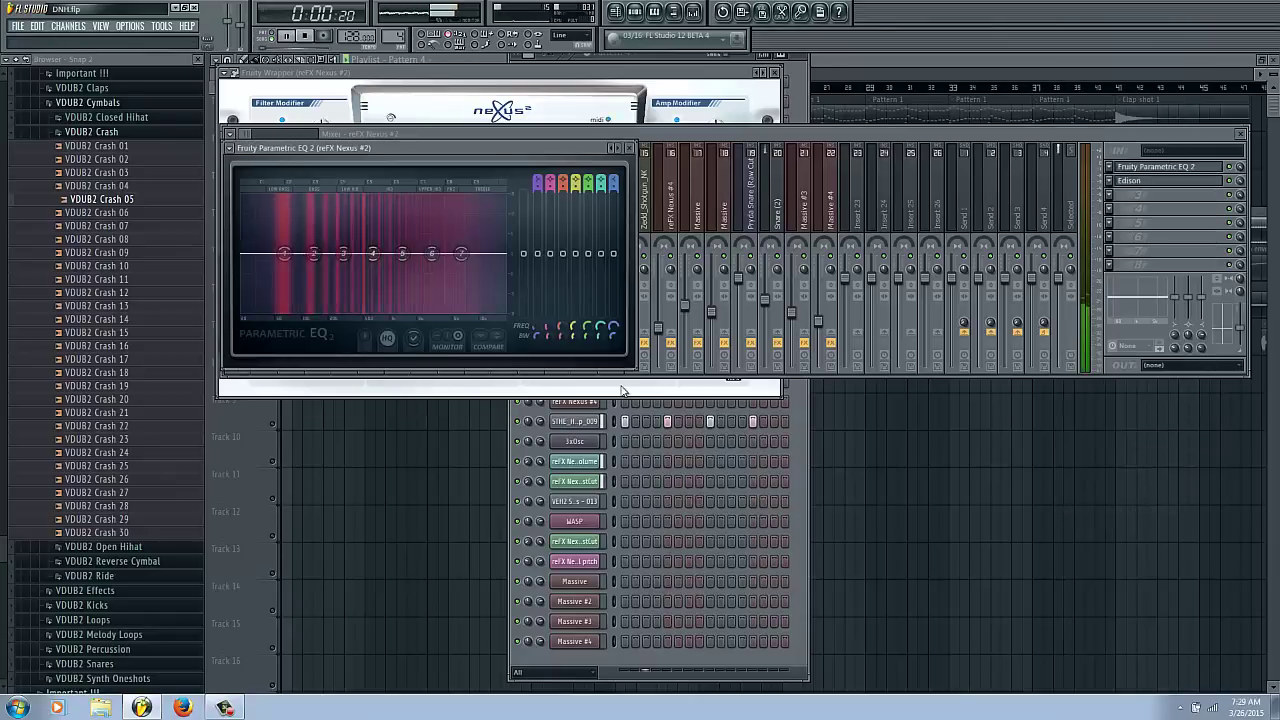
pyautogui.moveTo(284, 257); pyautogui.dragTo(286, 443)
pyautogui.moveTo(343, 253); pyautogui.dragTo(342, 237)
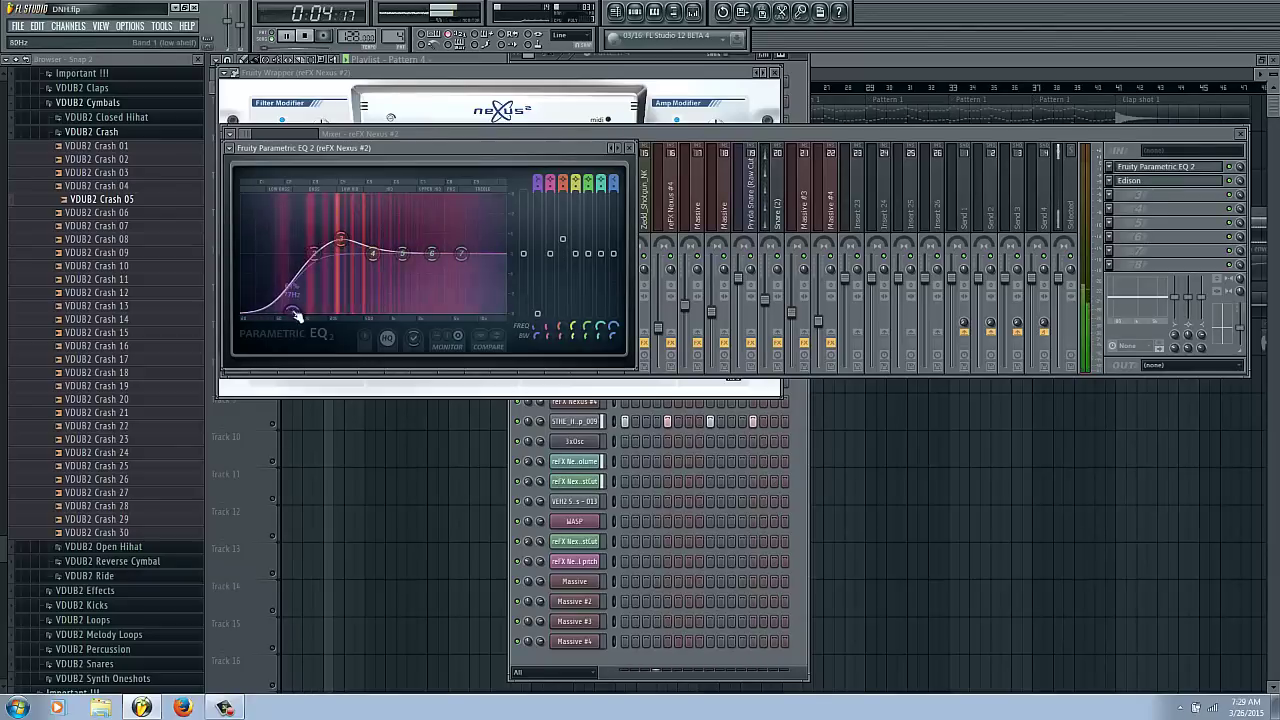
pyautogui.moveTo(293, 312); pyautogui.dragTo(300, 313)
# Roll off the highs with EQ band 7, dip band 5, shift band 6 higher and fine-tune bands 2 and 3.
pyautogui.moveTo(461, 254); pyautogui.dragTo(505, 309)
pyautogui.scroll(-3, 505, 309)
pyautogui.moveTo(401, 253); pyautogui.dragTo(481, 257)
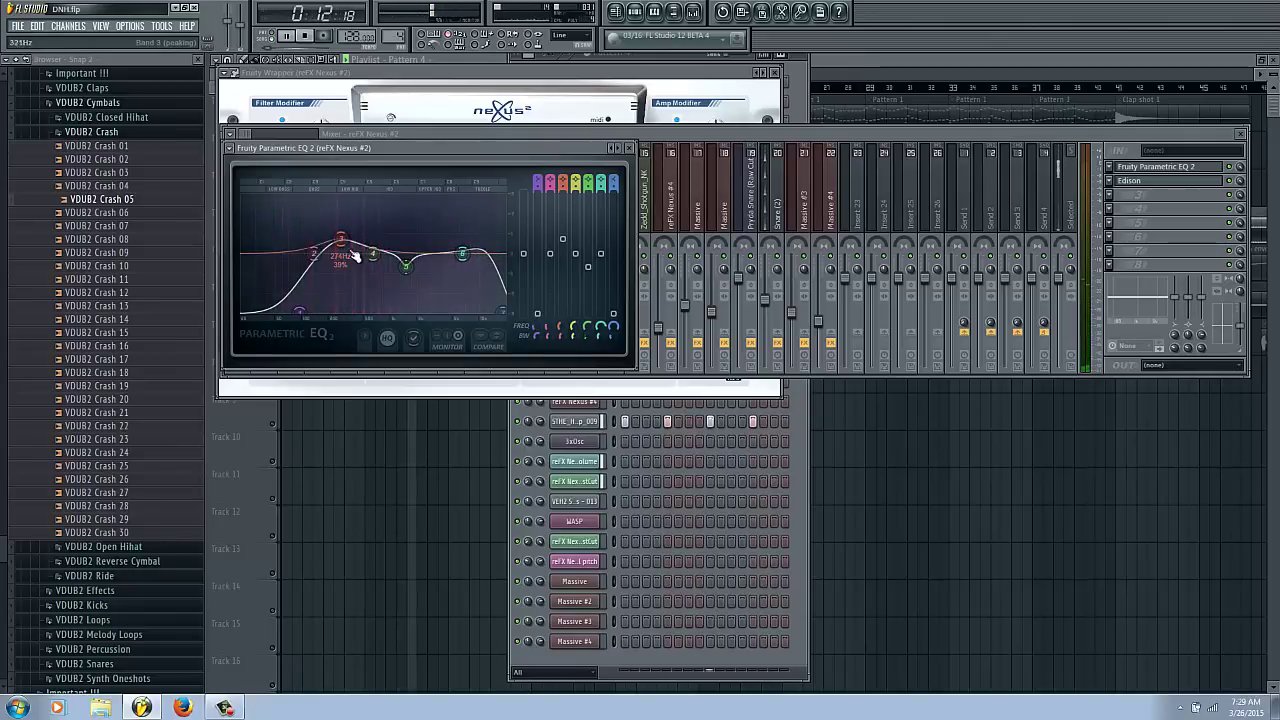
pyautogui.moveTo(355, 255); pyautogui.dragTo(311, 267)
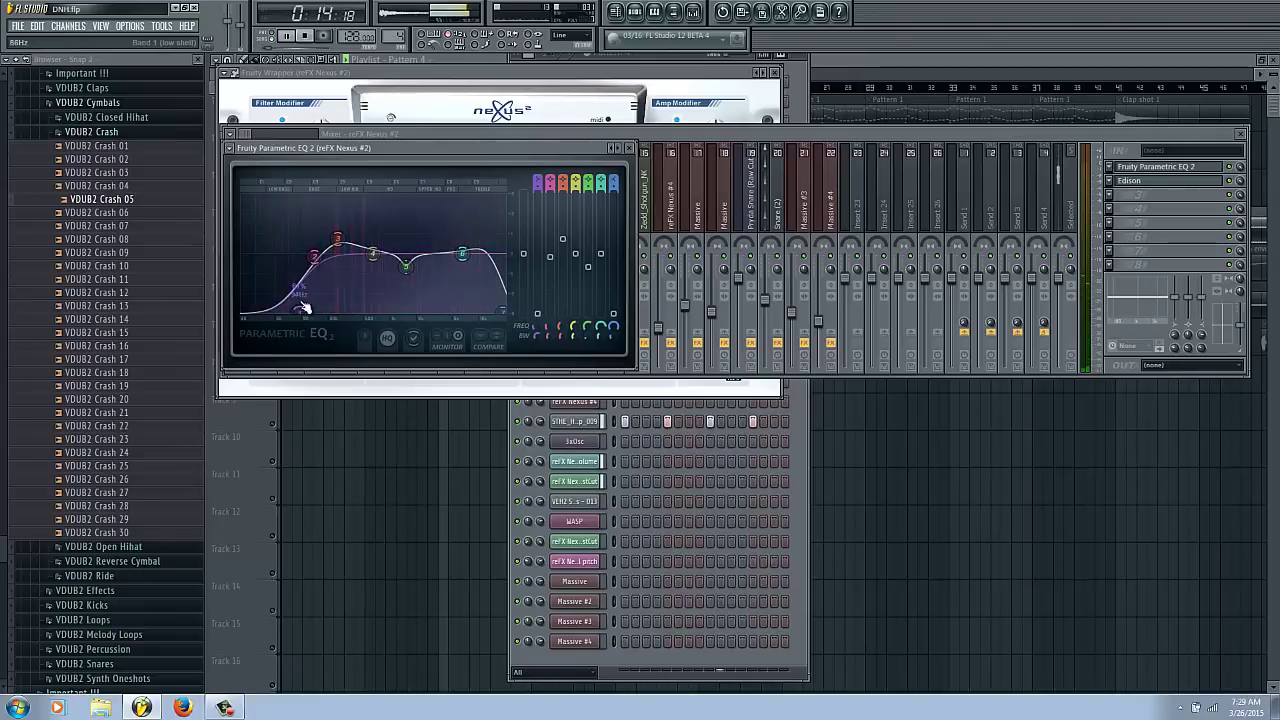
# Listen with the windows closed, reopen refX Nexus #2's EQ to lower its main level to about -1.3 dB, and close the windows again.
pyautogui.click(1006, 457)
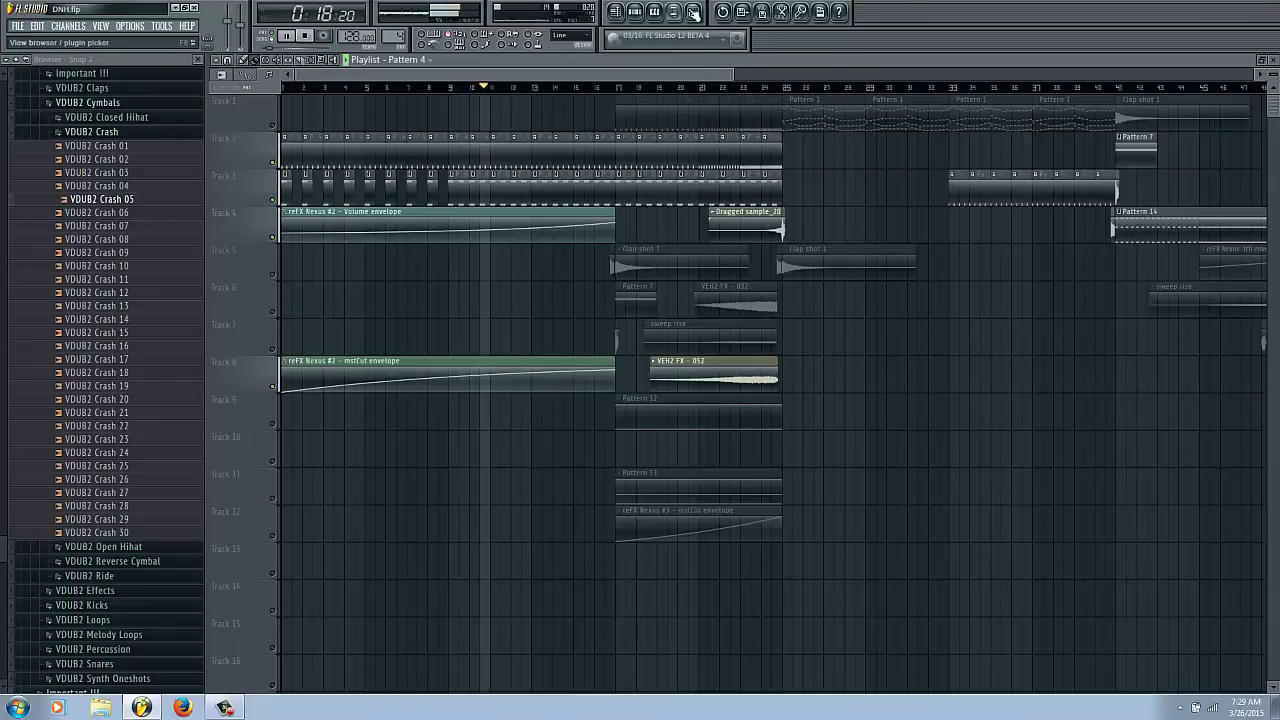
pyautogui.click(821, 8)
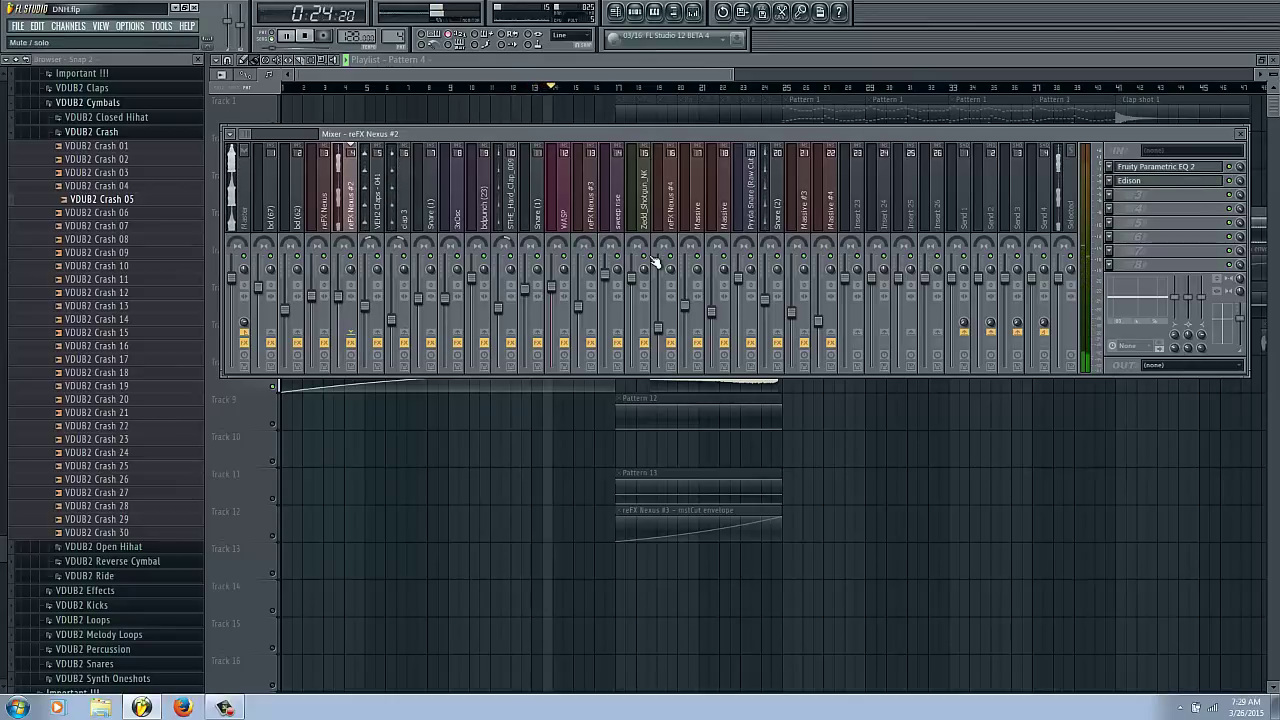
pyautogui.click(1190, 175)
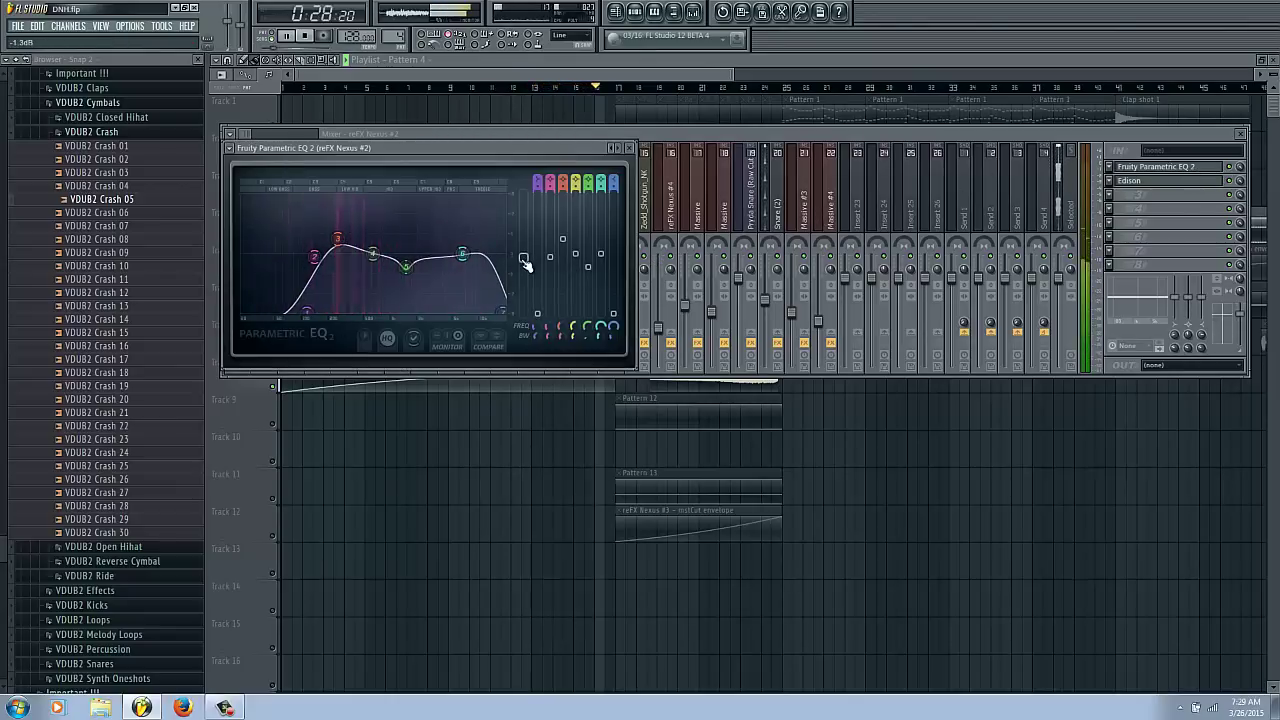
pyautogui.press('F12')
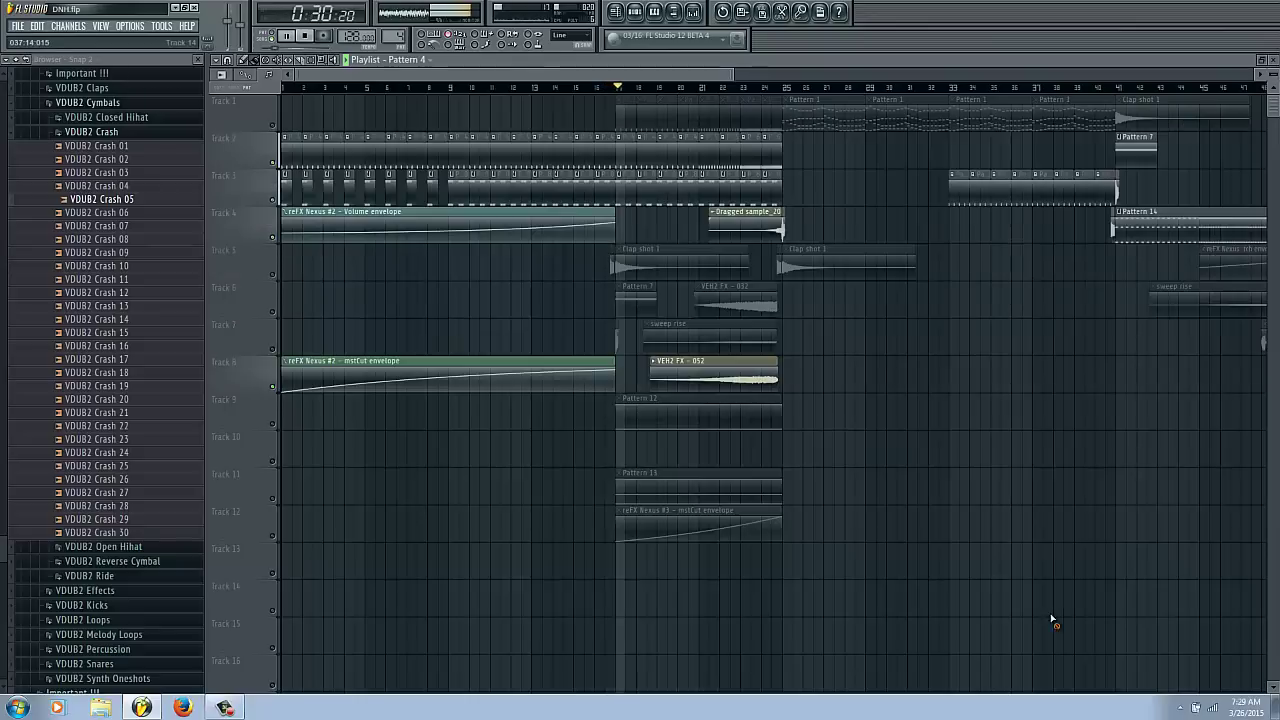
# Unmute all playlist tracks and play the full arrangement from just before bar 15.
pyautogui.press('space')
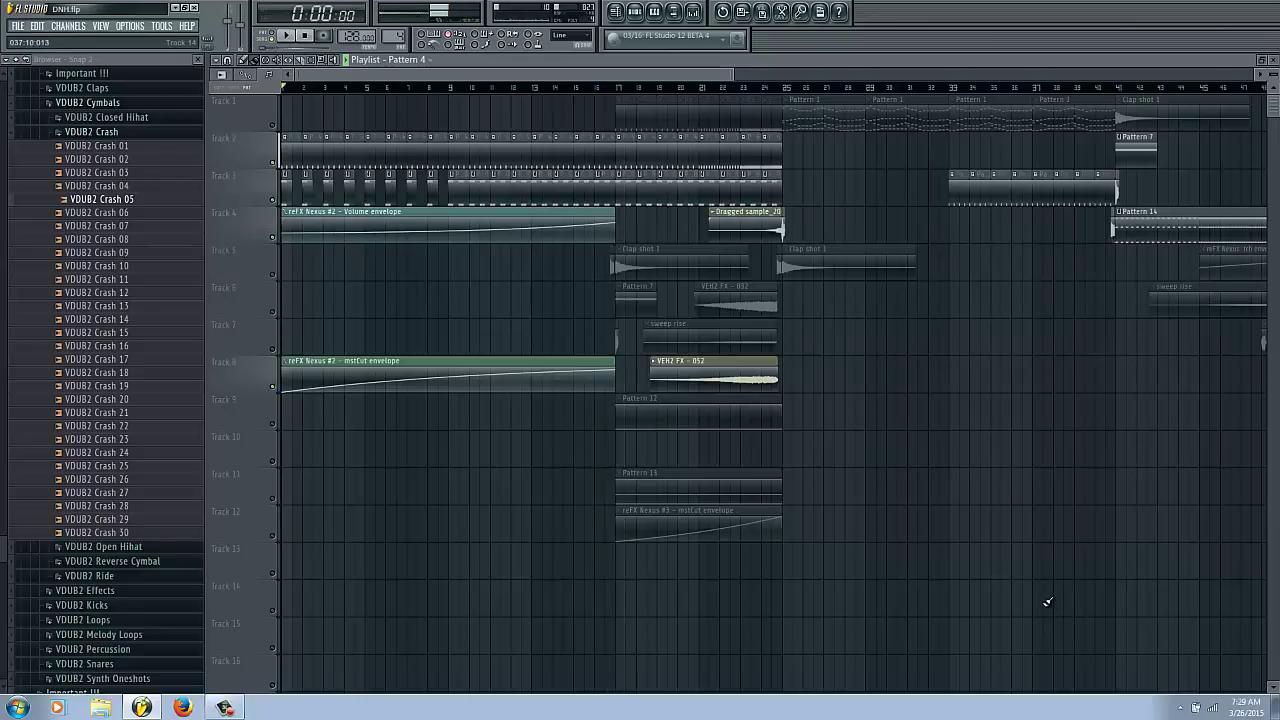
pyautogui.rightClick(274, 124)
pyautogui.rightClick(274, 124)
pyautogui.press('space')
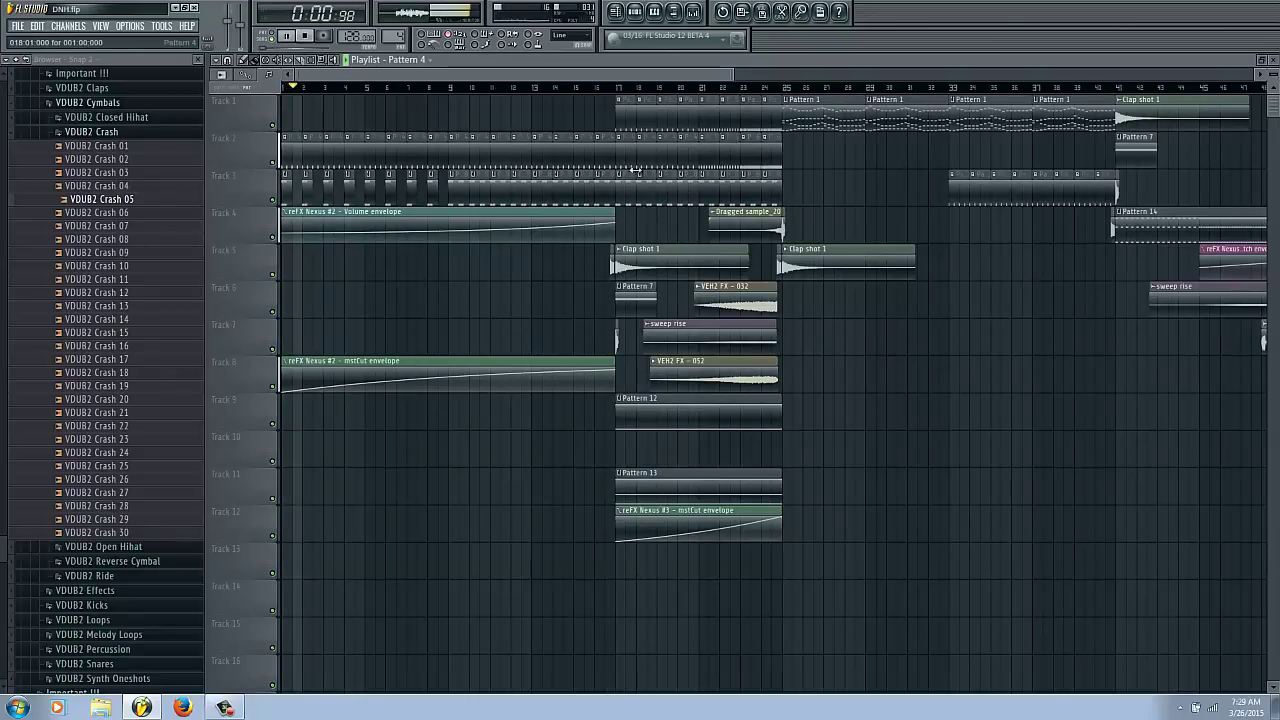
pyautogui.click(567, 88)
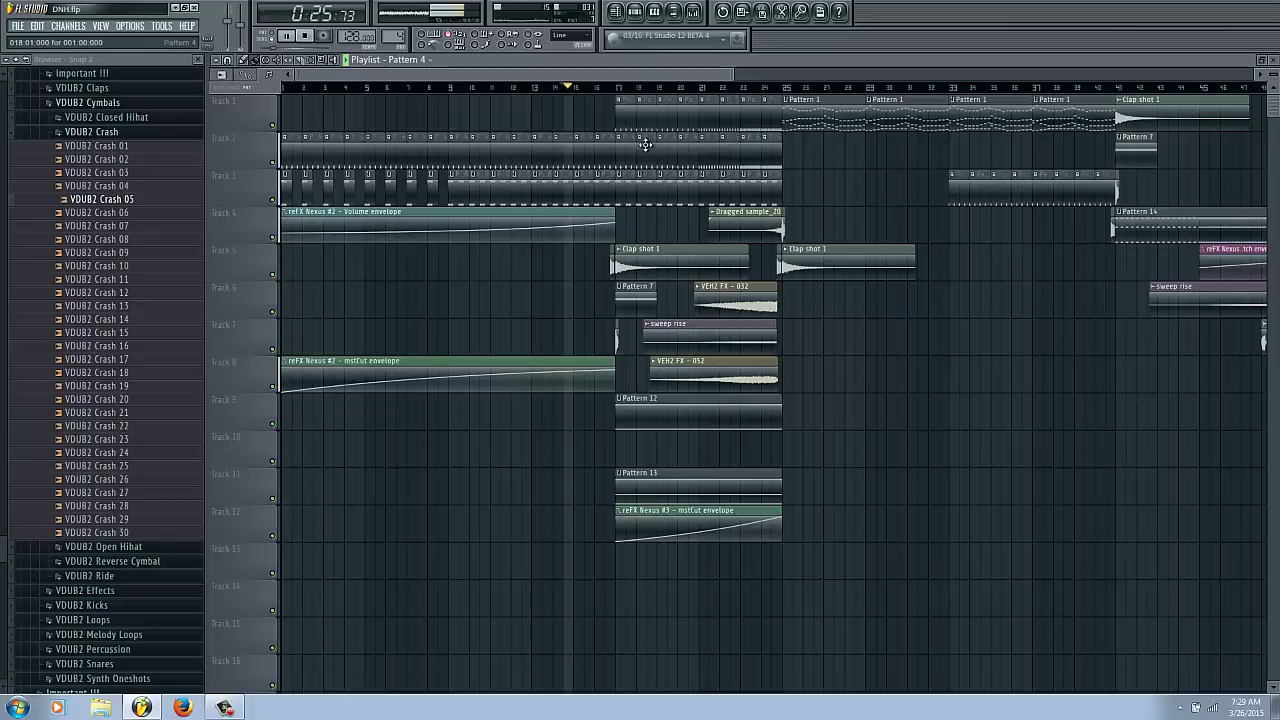
pyautogui.click(620, 225)
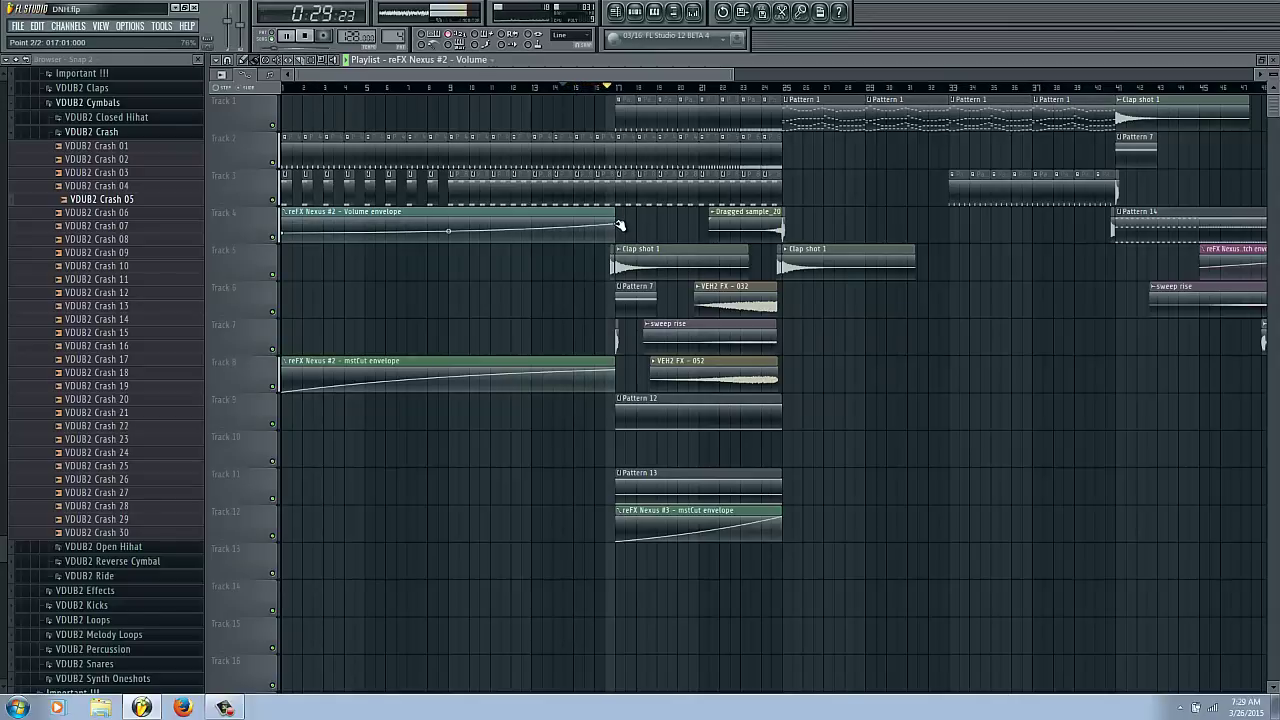
pyautogui.click(694, 12)
pyautogui.rightClick(945, 457)
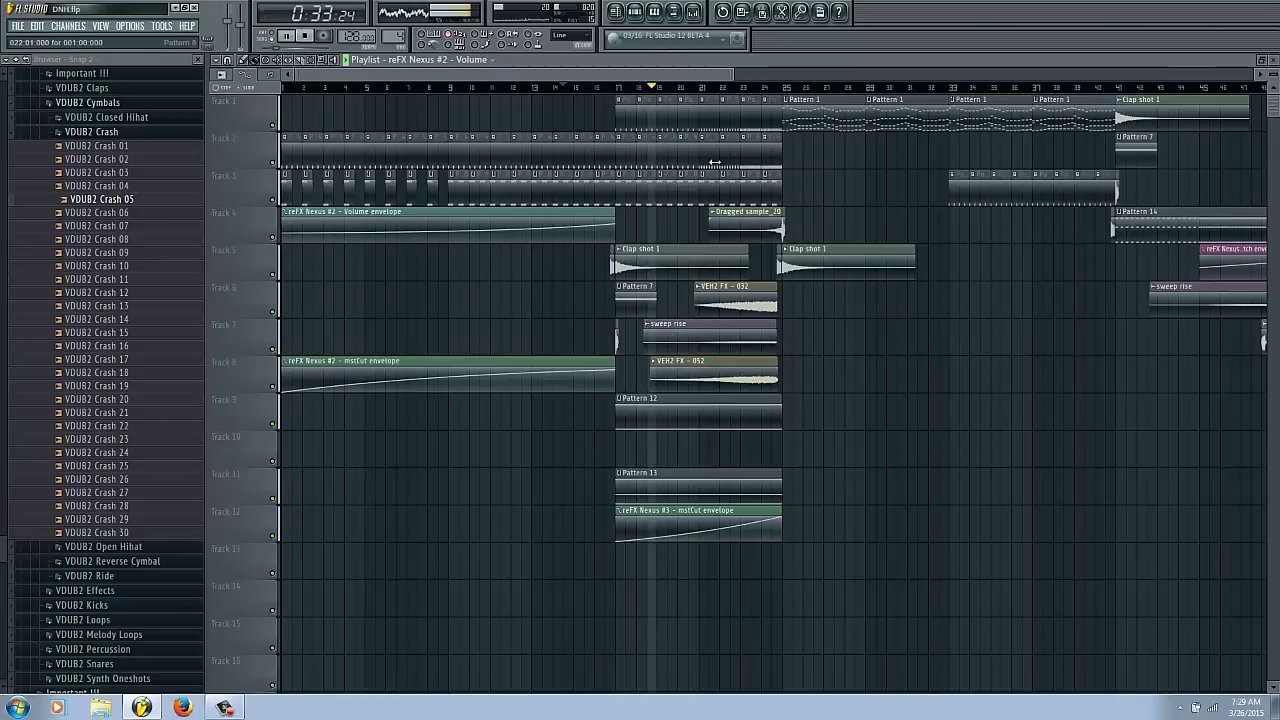
pyautogui.click(694, 12)
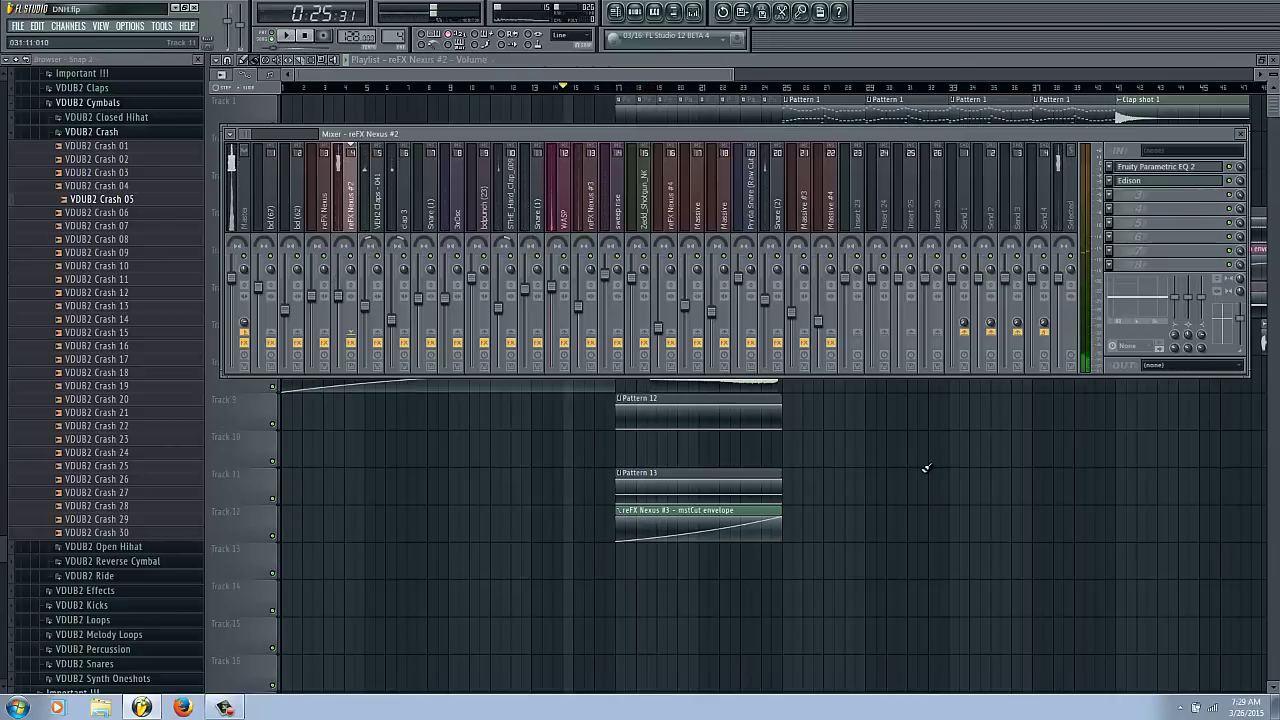
pyautogui.press('F6')
pyautogui.press('F6')
pyautogui.press('F9')
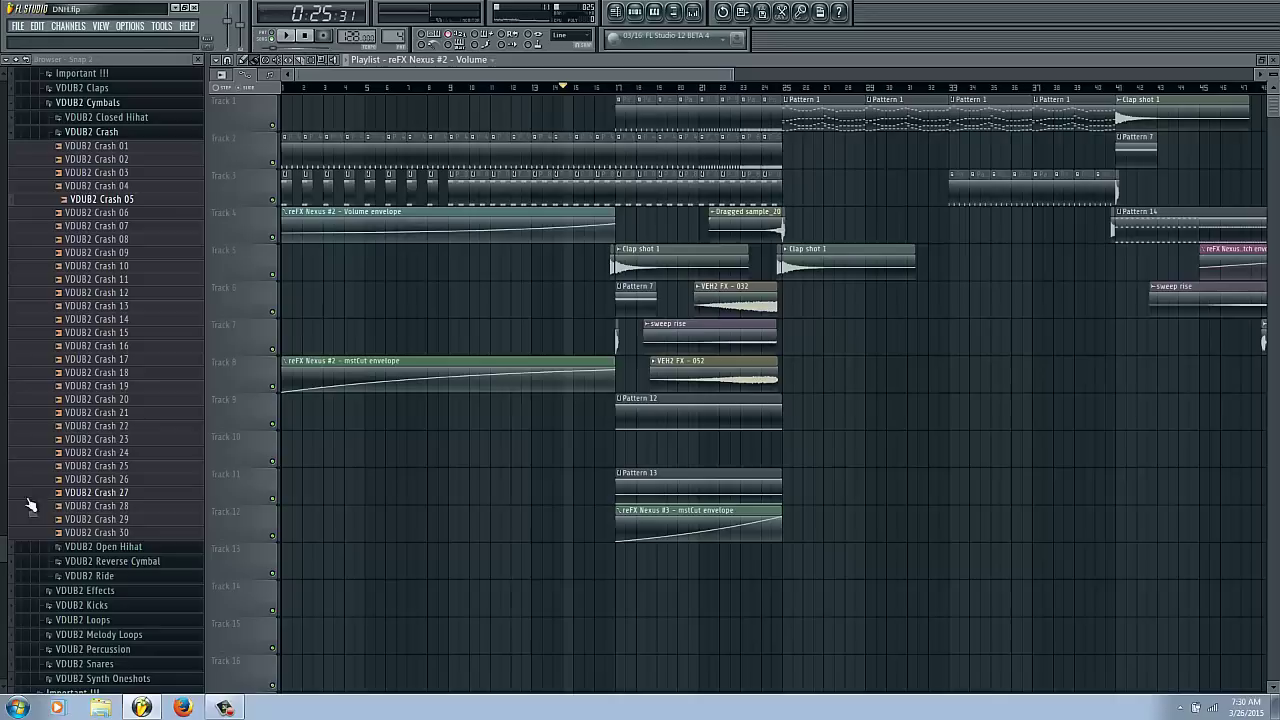
# Solo Track 9 with Pattern 12 in the playlist and play it from bar 17.
pyautogui.click(272, 424)
pyautogui.click(620, 92)
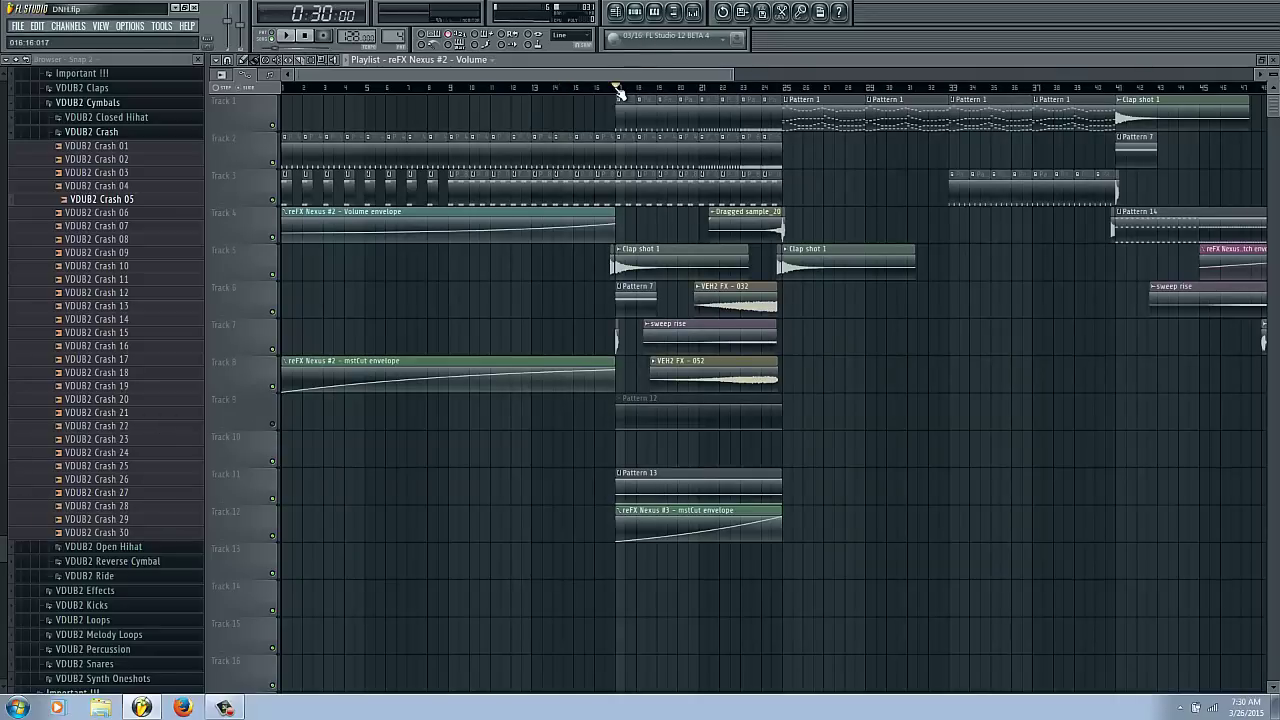
pyautogui.press('space')
pyautogui.press('space')
pyautogui.click(272, 424)
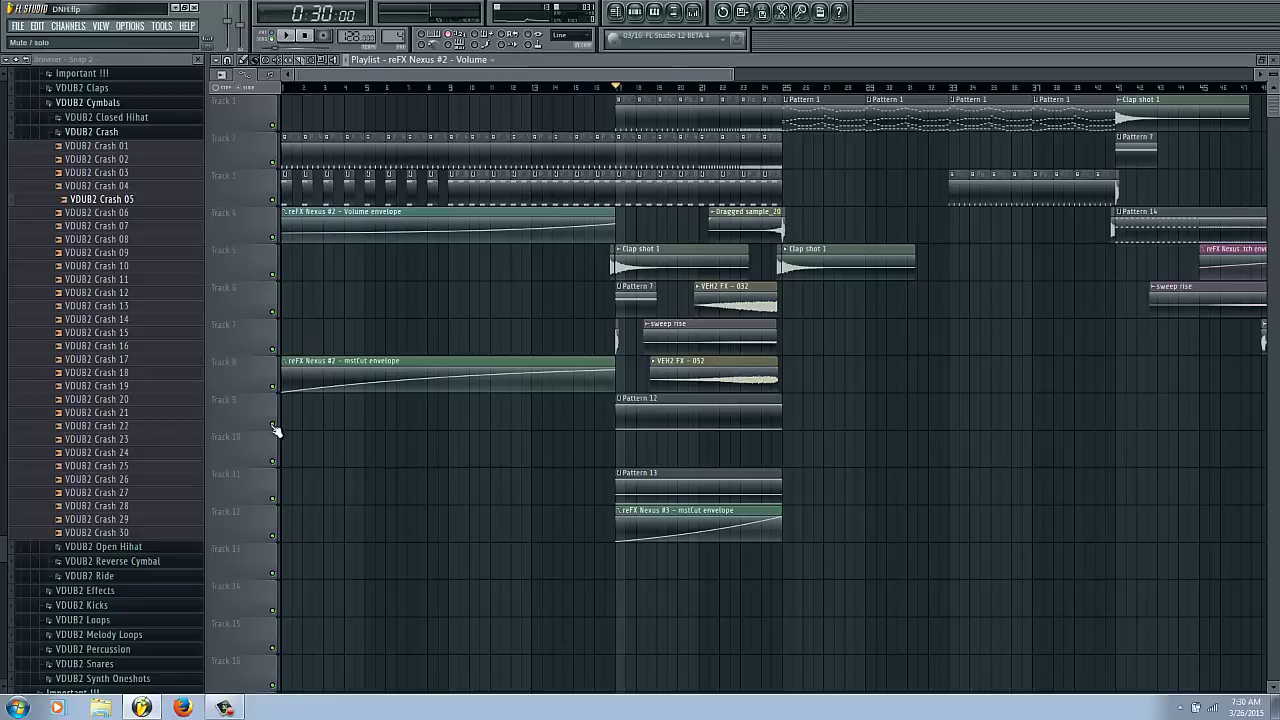
pyautogui.rightClick(274, 425)
pyautogui.press('space')
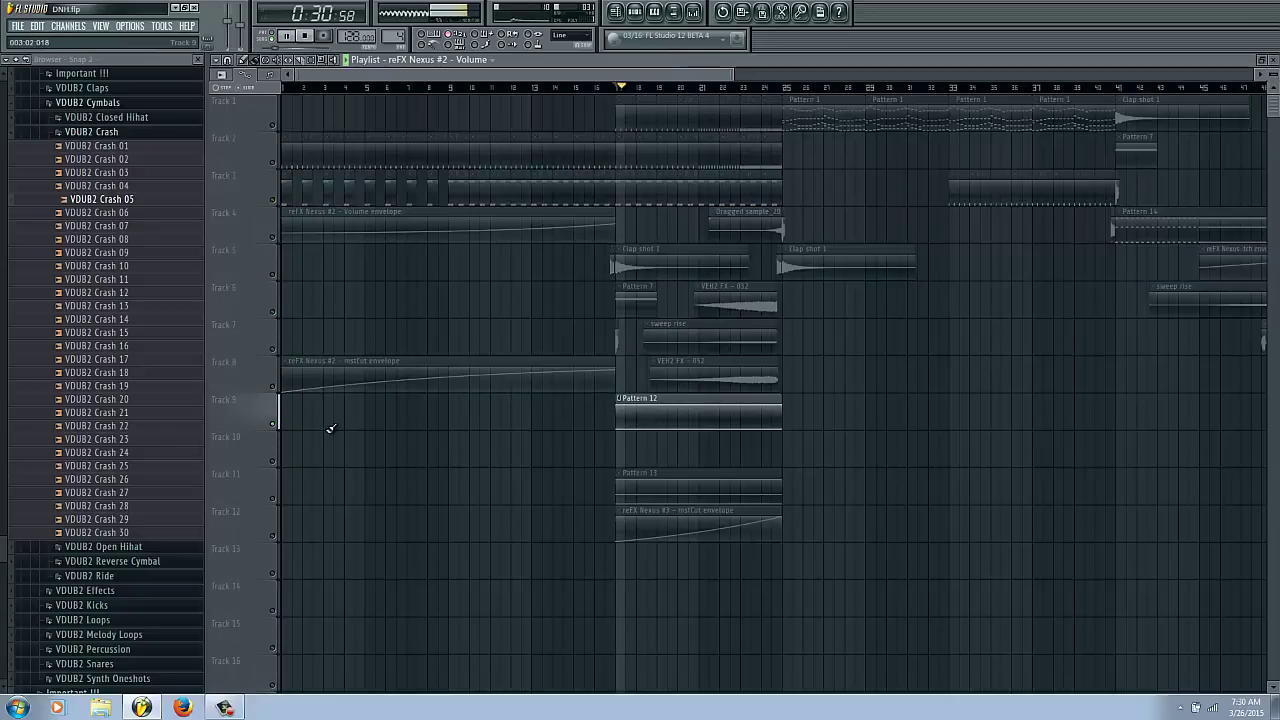
# Lower the WASP mixer level slightly and reduce its Fruity Reeverb to room size 28 and reverb 17%.
pyautogui.click(693, 10)
pyautogui.press('space')
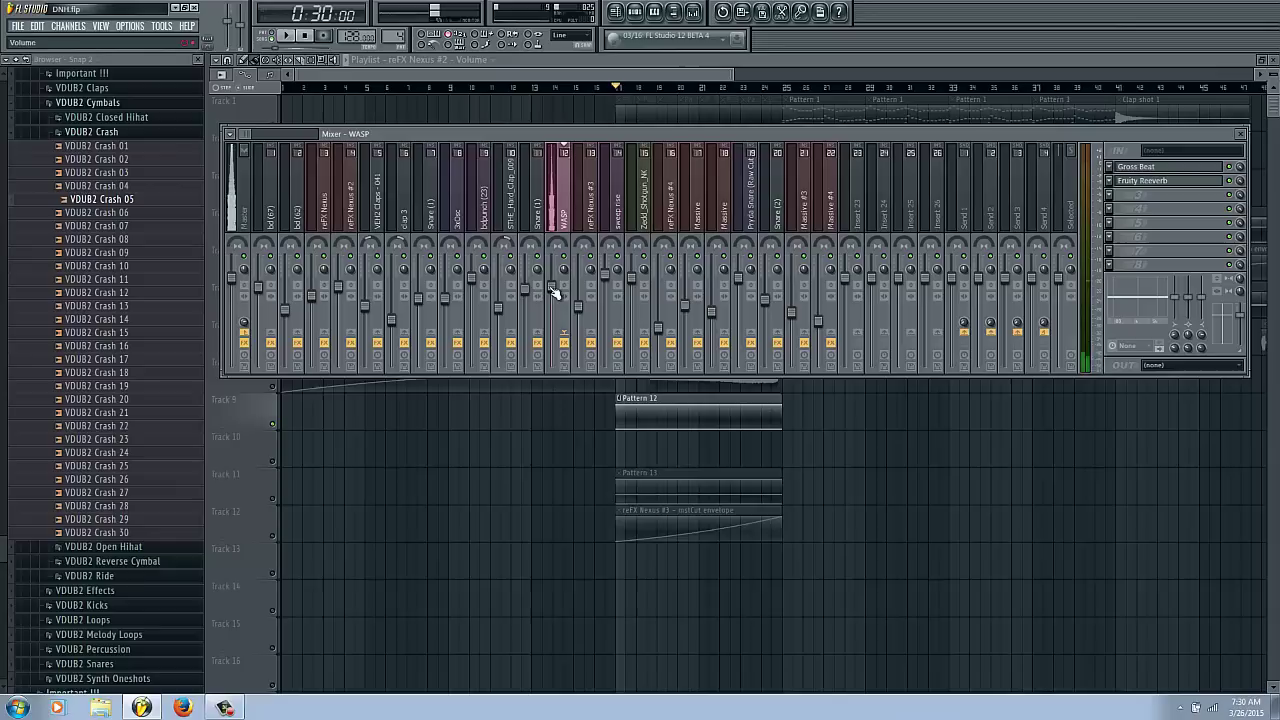
pyautogui.click(1161, 184)
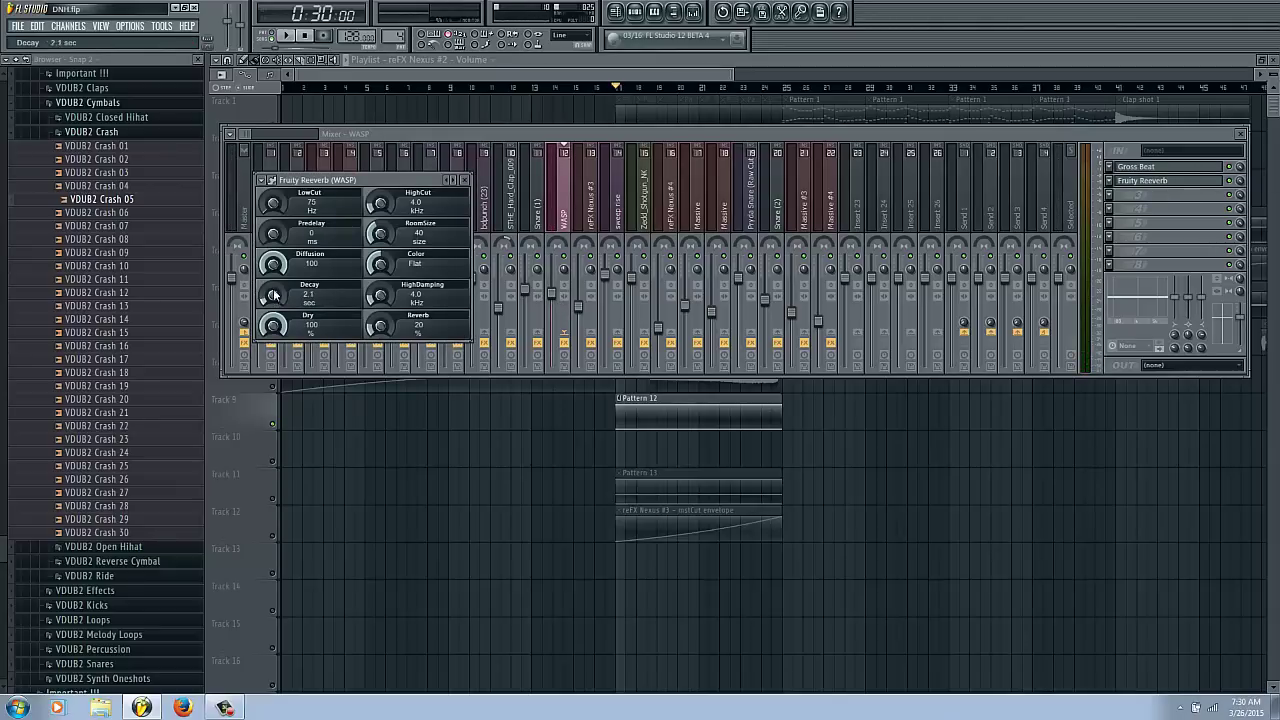
pyautogui.scroll(-3, 389, 330)
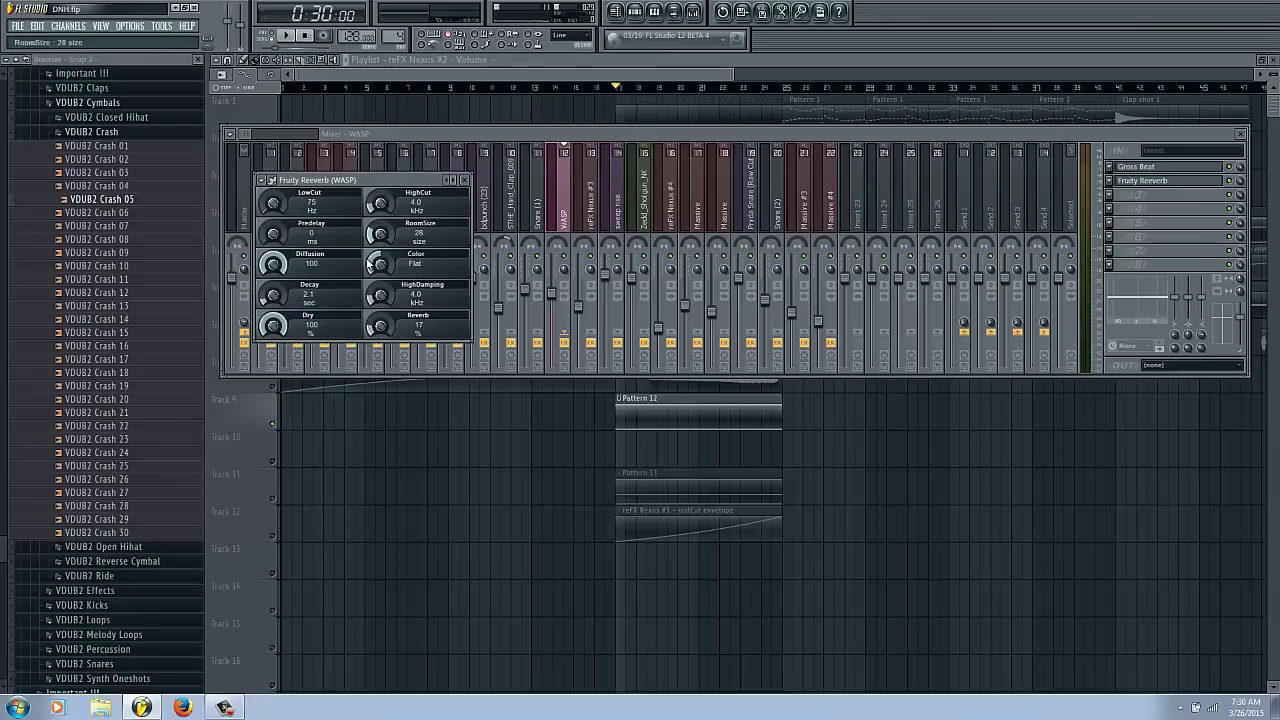
# Add Fruity Parametric EQ 2 to WASP's third effect slot and cut band 1 fully, moving it up to about 370 Hz.
pyautogui.click(1108, 199)
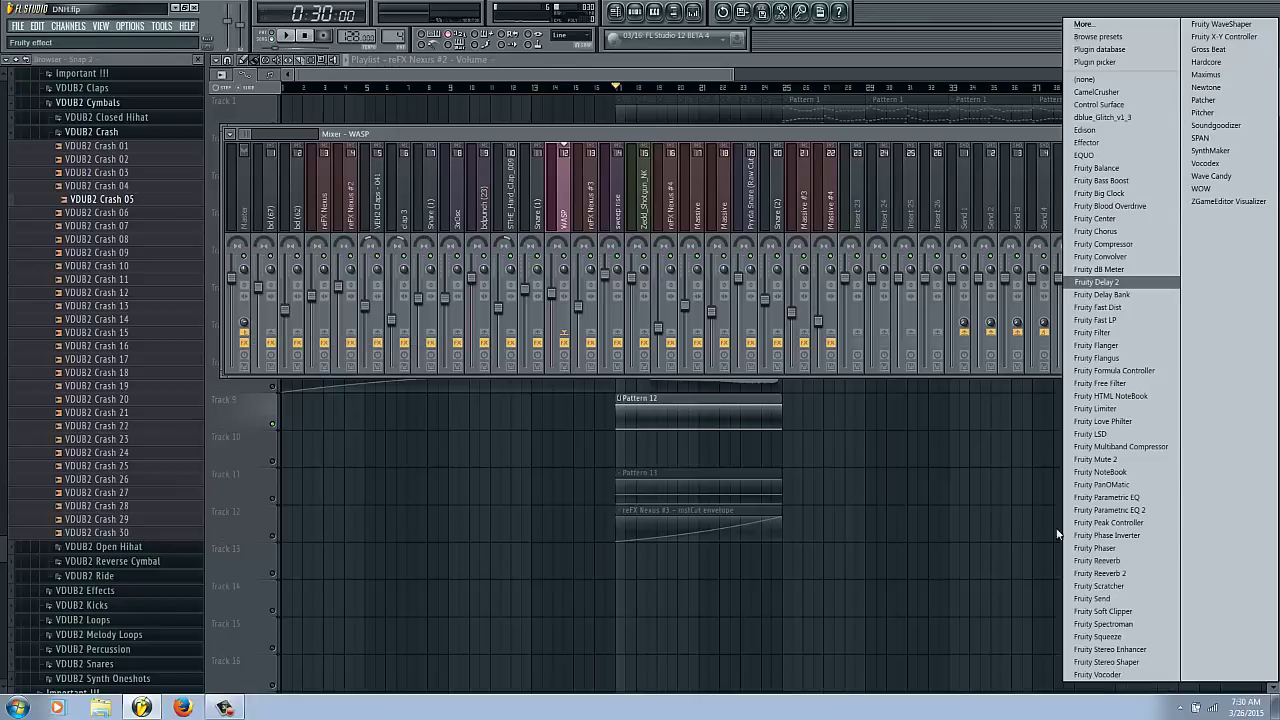
pyautogui.click(1109, 509)
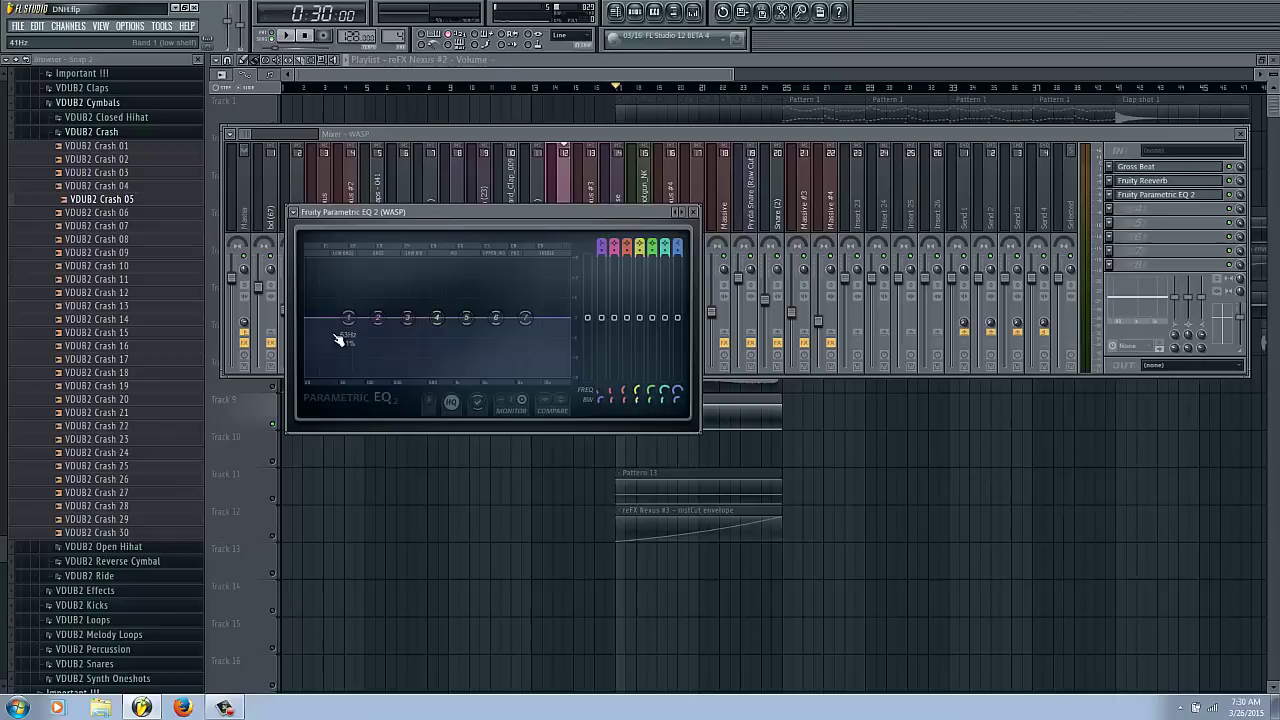
pyautogui.moveTo(337, 337); pyautogui.dragTo(357, 382)
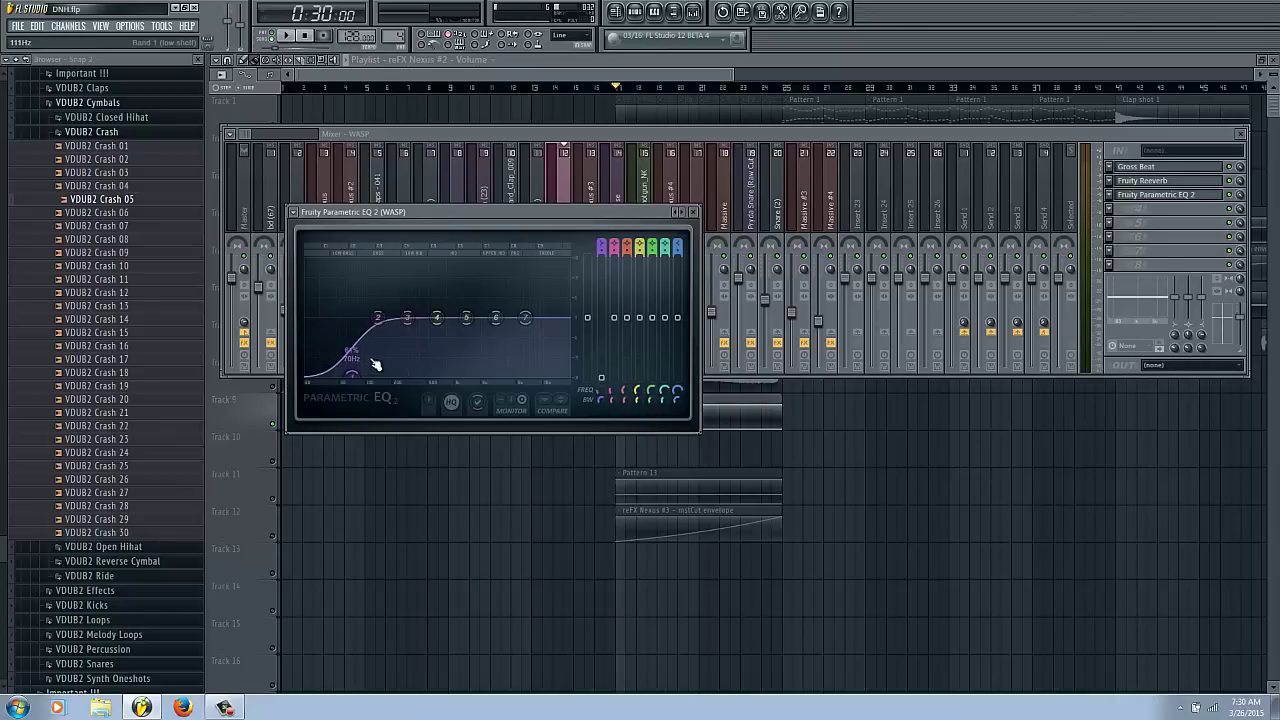
pyautogui.scroll(-3, 366, 373)
pyautogui.press('space')
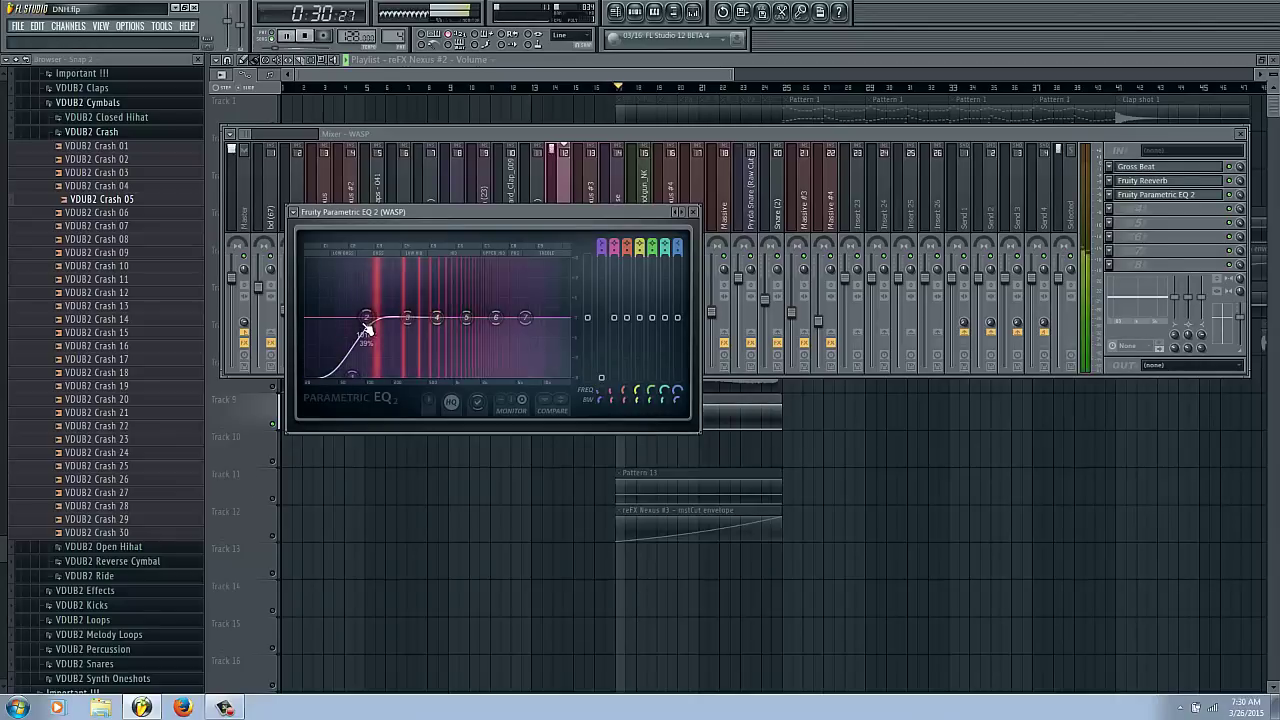
pyautogui.moveTo(366, 322); pyautogui.dragTo(374, 325)
pyautogui.moveTo(359, 375); pyautogui.dragTo(413, 380)
pyautogui.press('space')
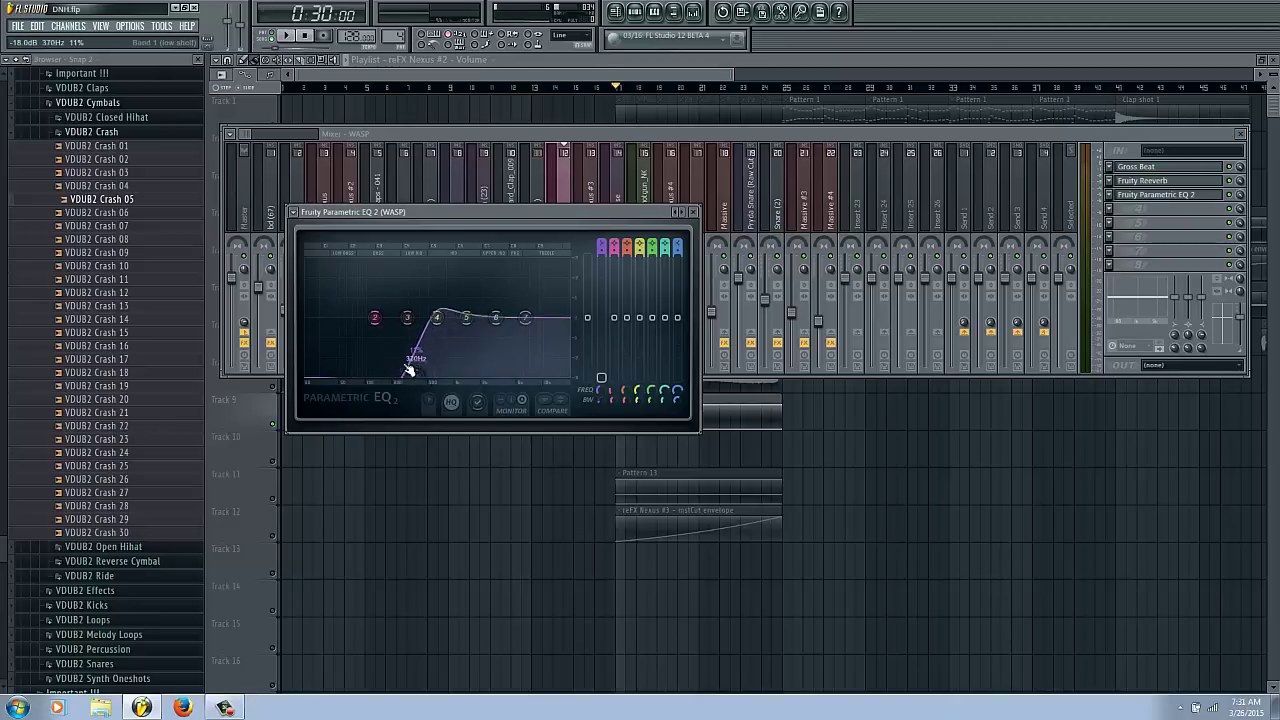
# Roll off the highs with band 7 and dip band 4 slightly in WASP's EQ during playback, and close the windows.
pyautogui.press('space')
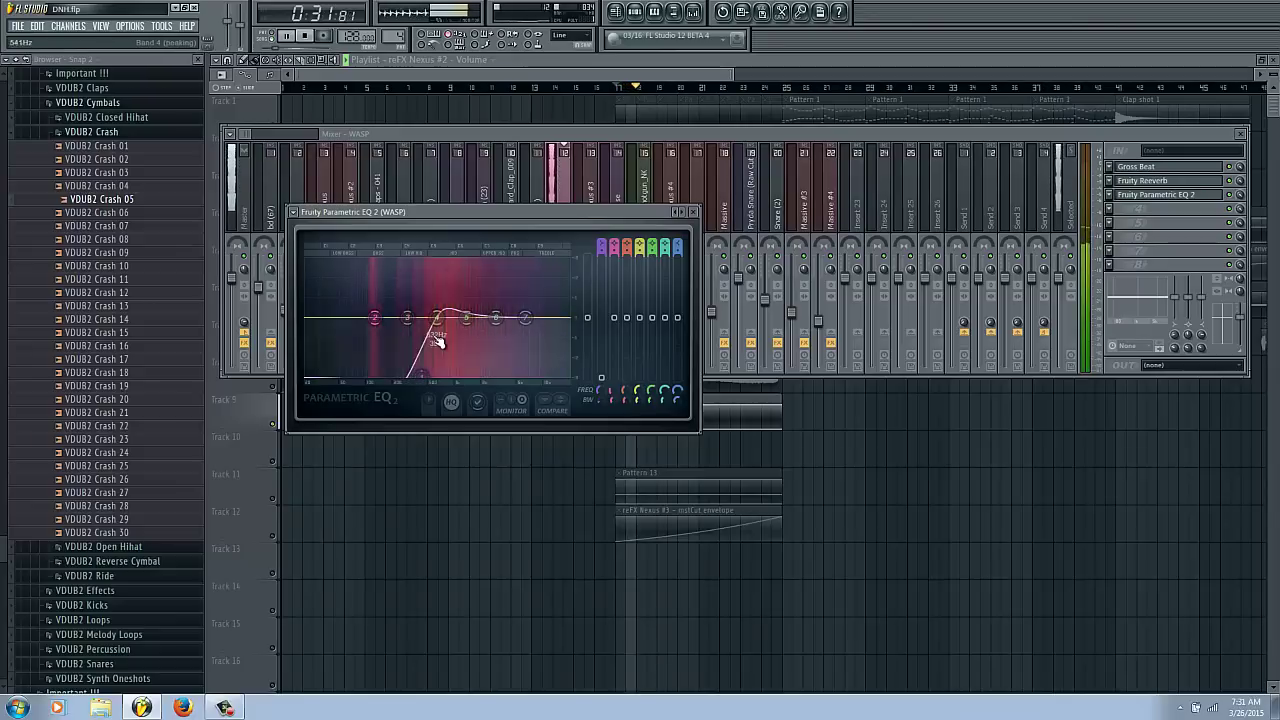
pyautogui.moveTo(525, 318); pyautogui.dragTo(567, 367)
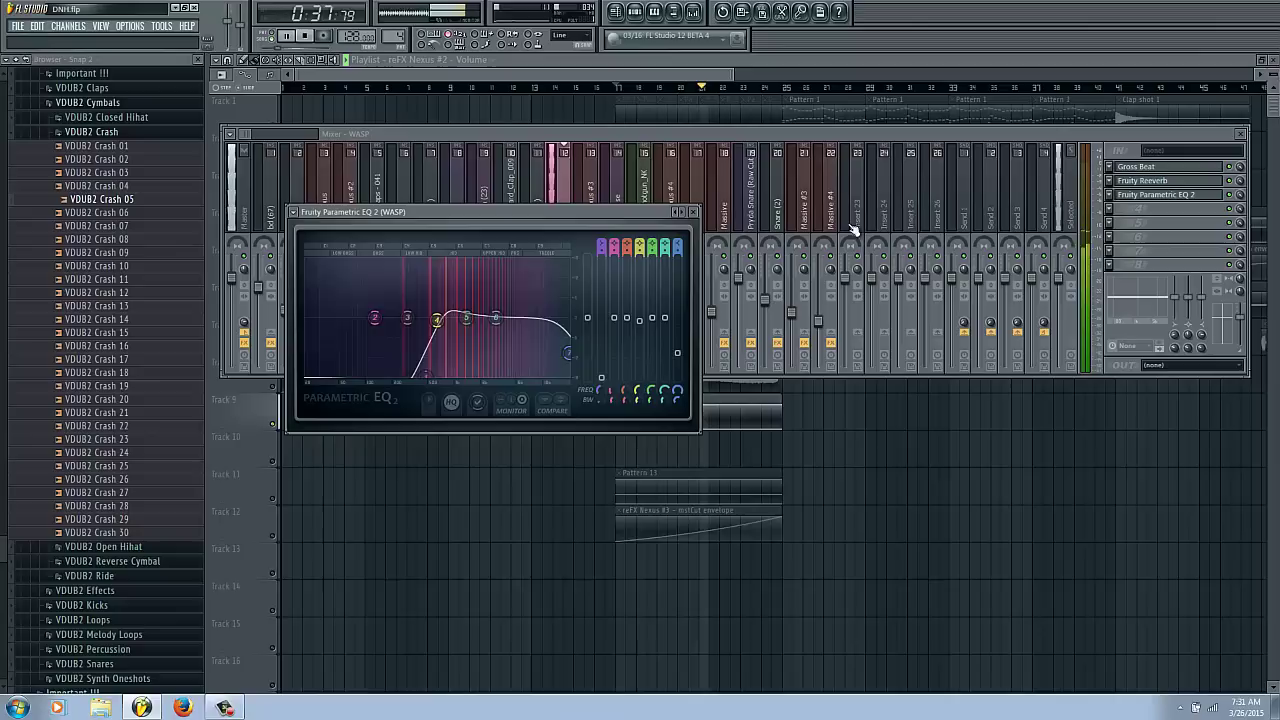
pyautogui.click(710, 133)
pyautogui.press('space')
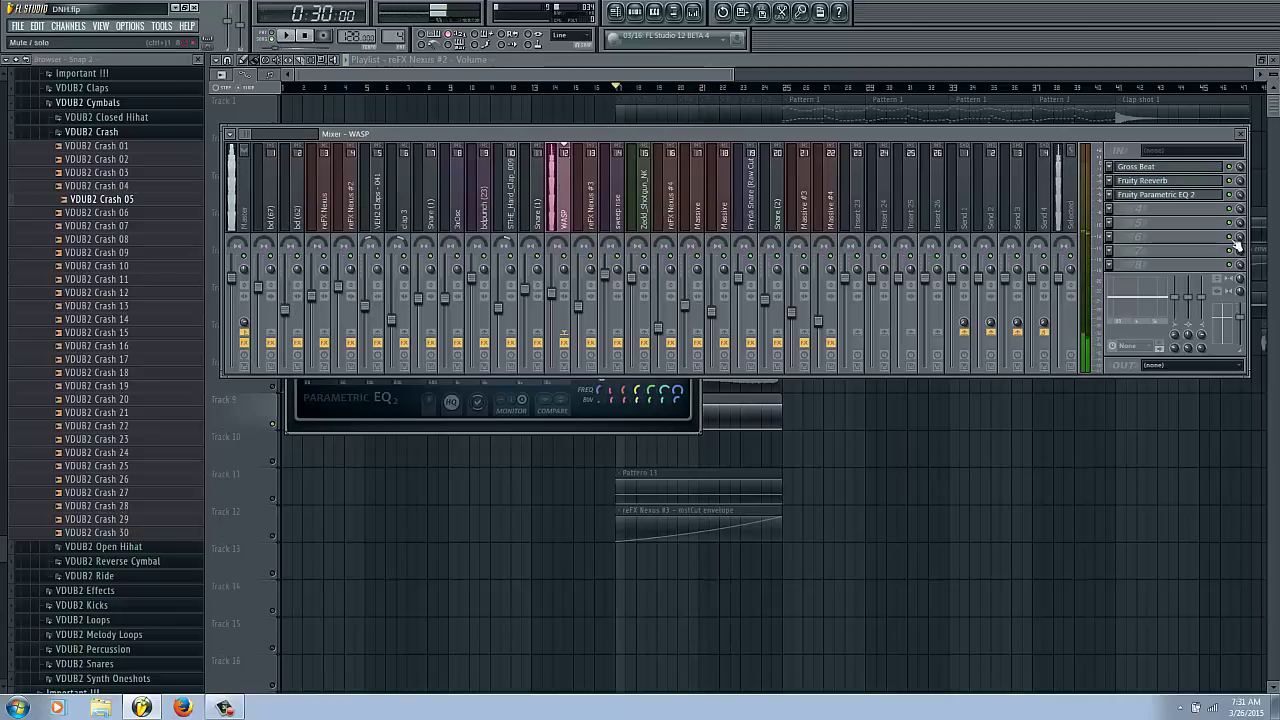
pyautogui.click(1168, 194)
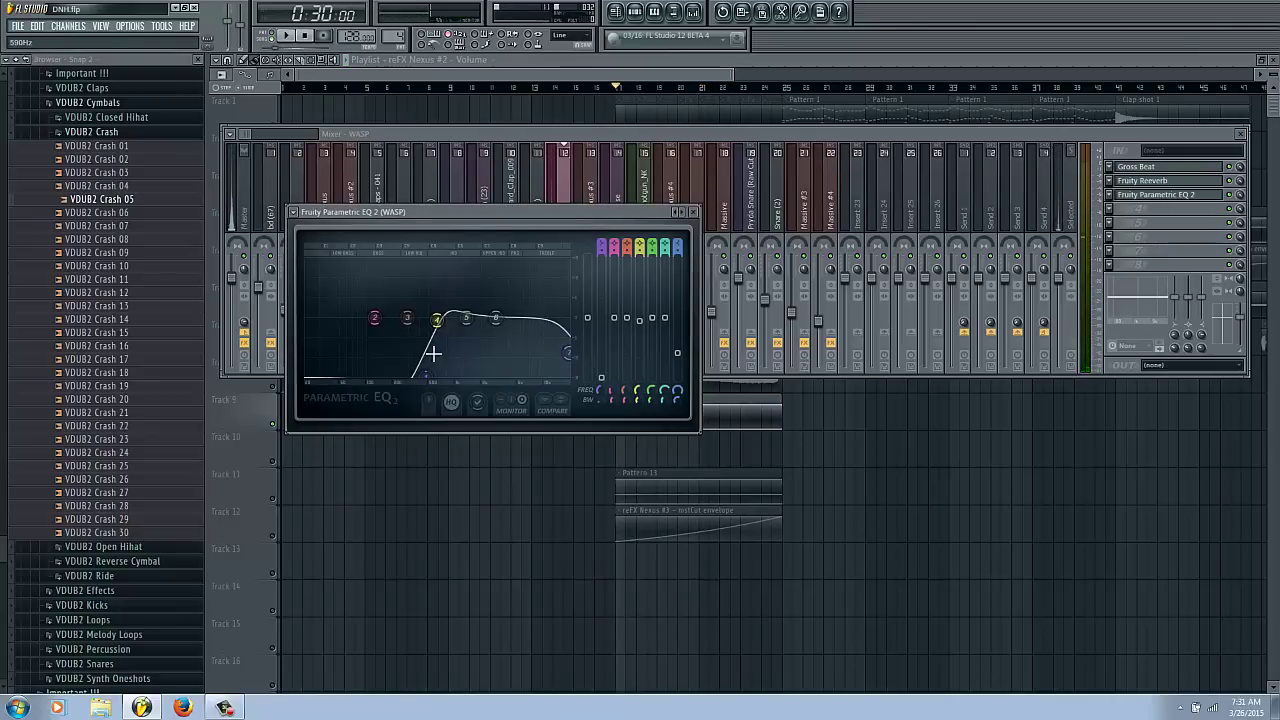
pyautogui.click(991, 523)
pyautogui.press('space')
pyautogui.press('space')
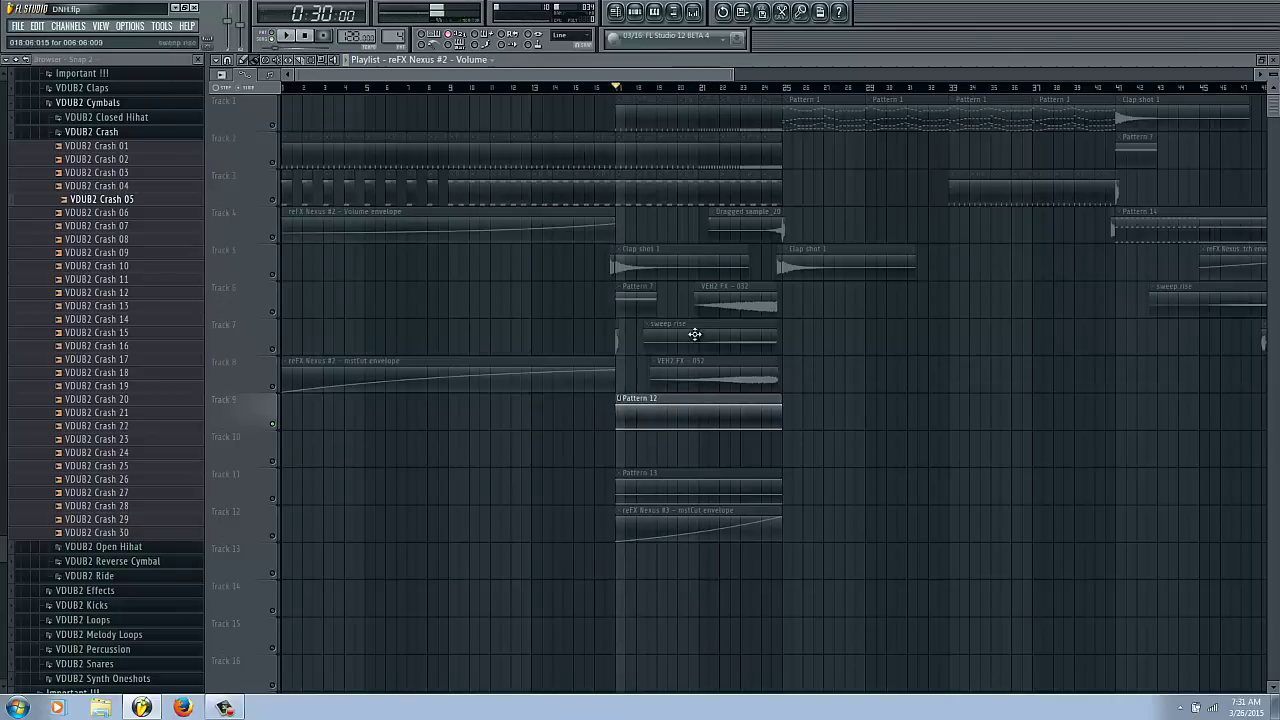
pyautogui.click(693, 12)
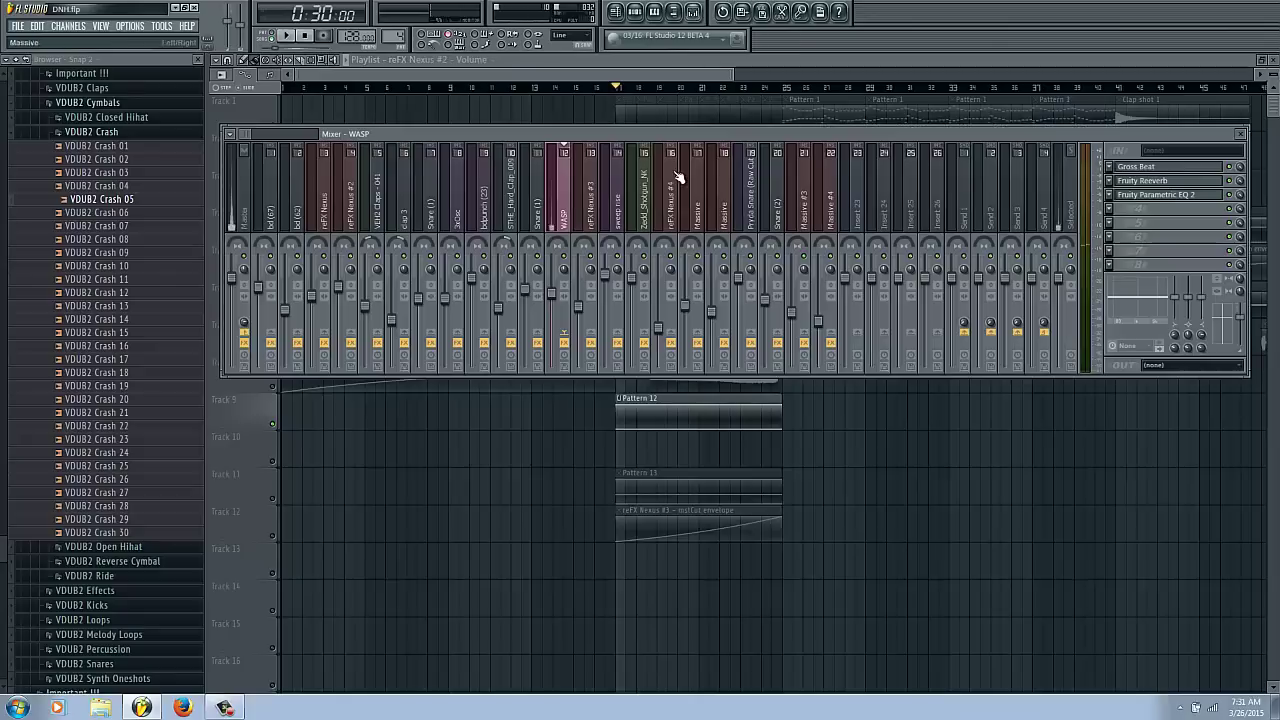
pyautogui.press('F6')
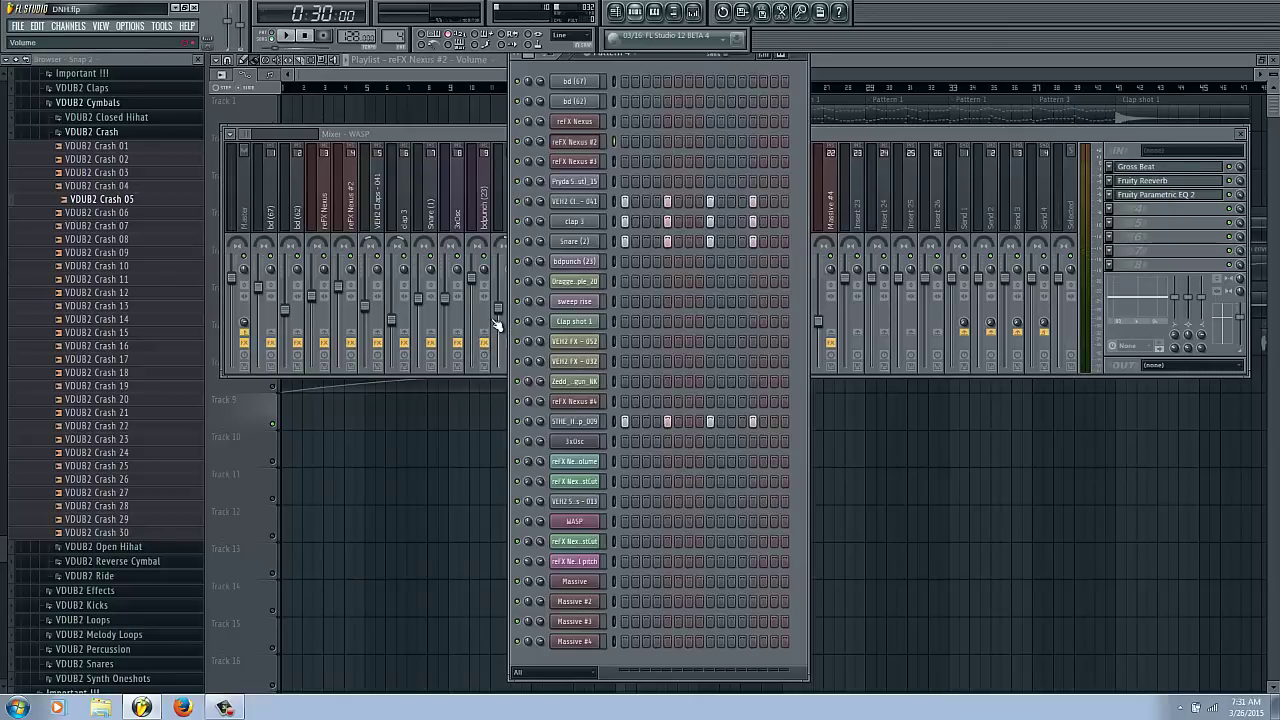
pyautogui.press('F6')
pyautogui.press('F9')
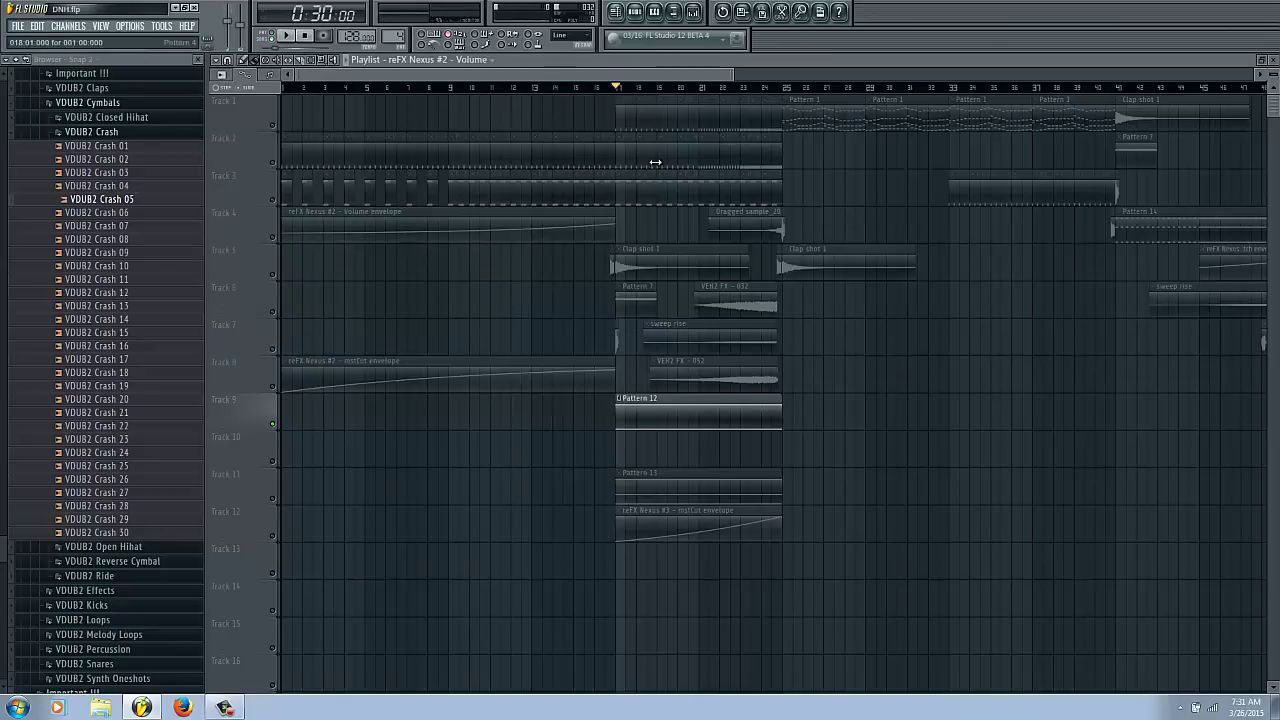
# Unmute Track 5 in the playlist, play from just before bar 17, and lower the Pryda Snare (Raw Cut)_15 mixer level.
pyautogui.click(271, 282)
pyautogui.click(607, 88)
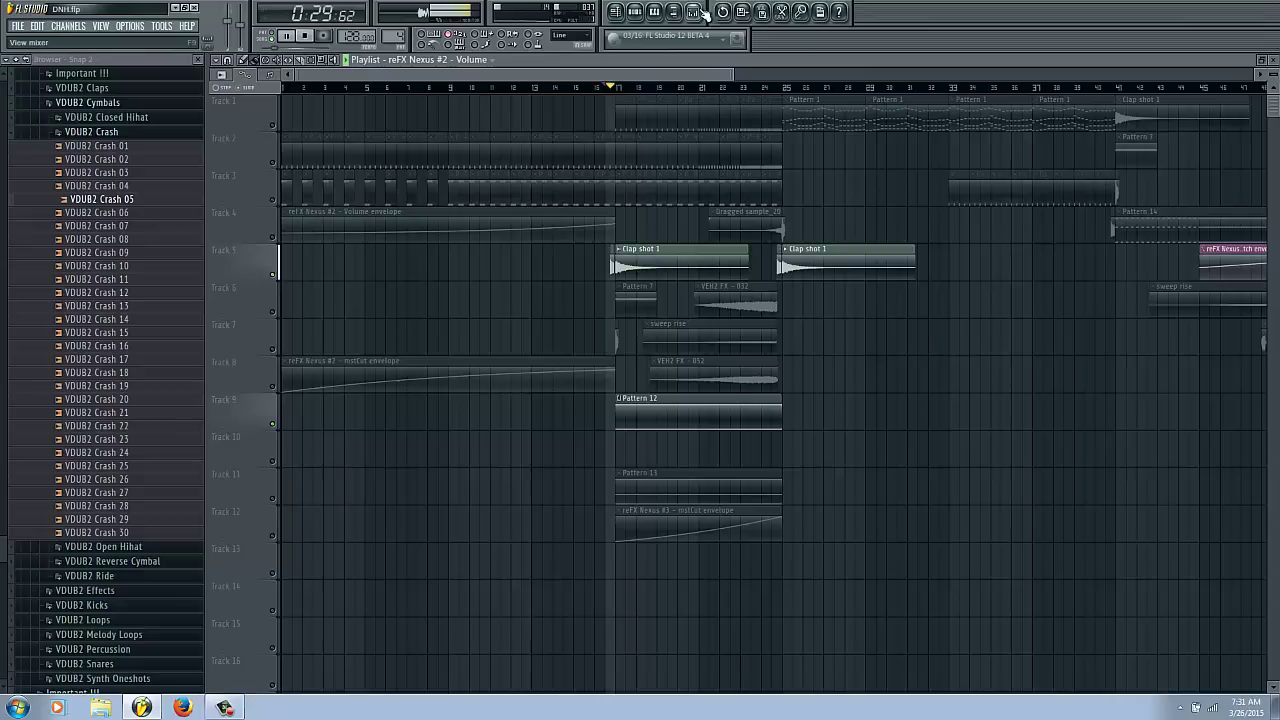
pyautogui.press('F9')
pyautogui.click(738, 285)
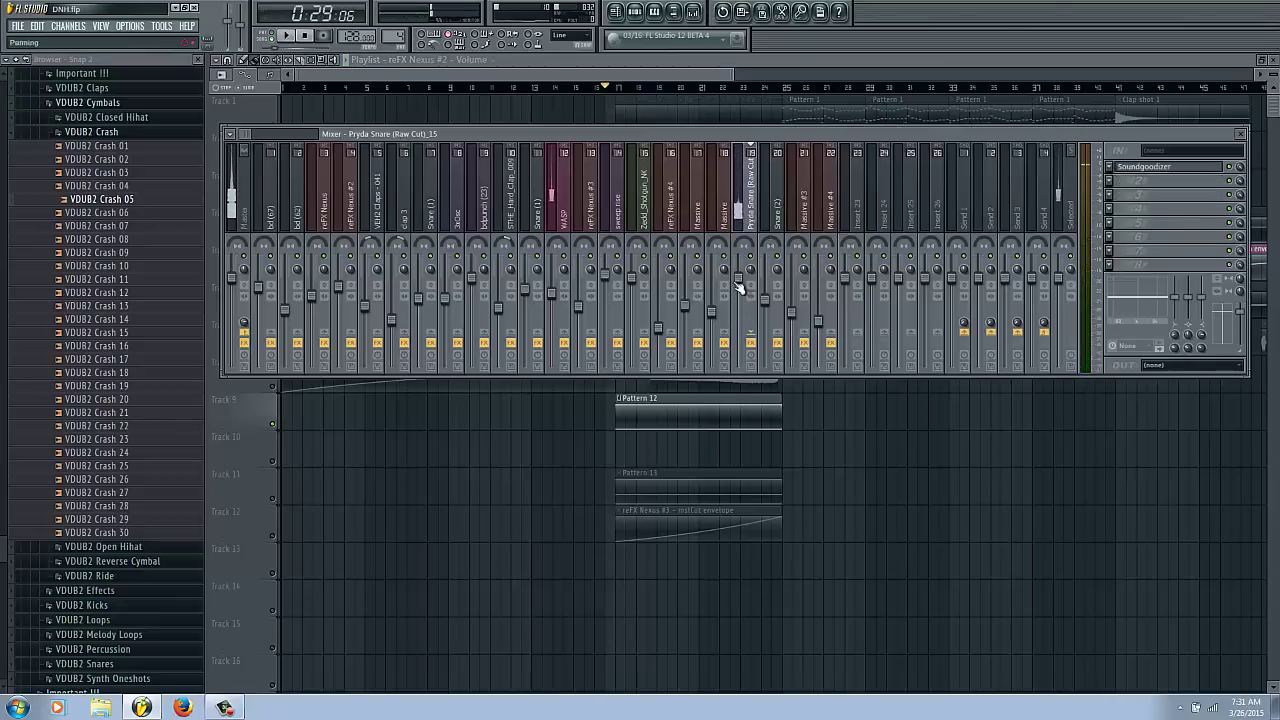
pyautogui.moveTo(744, 280); pyautogui.dragTo(746, 295)
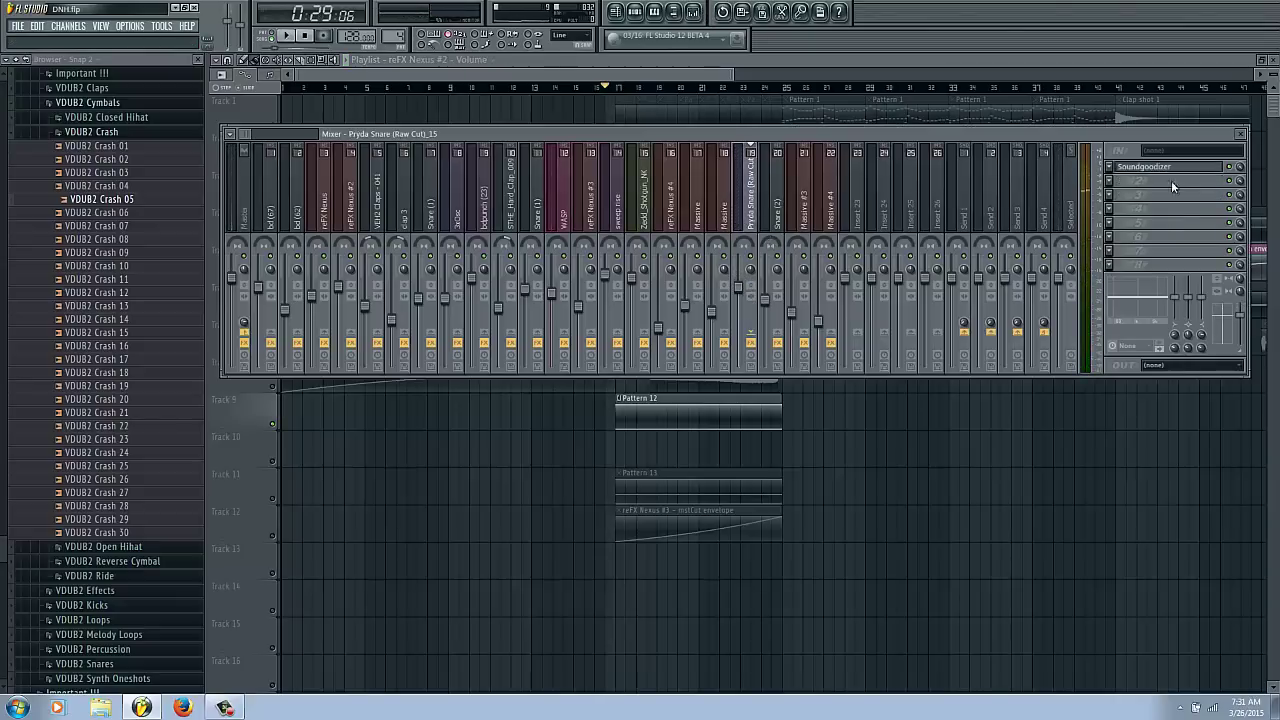
# Replace Soundgoodizer on Pryda Snare (Raw Cut)_15 with Fruity Parametric EQ 2 and cut band 1 fully at about 142 Hz.
pyautogui.click(1108, 166)
pyautogui.moveTo(1121, 179)
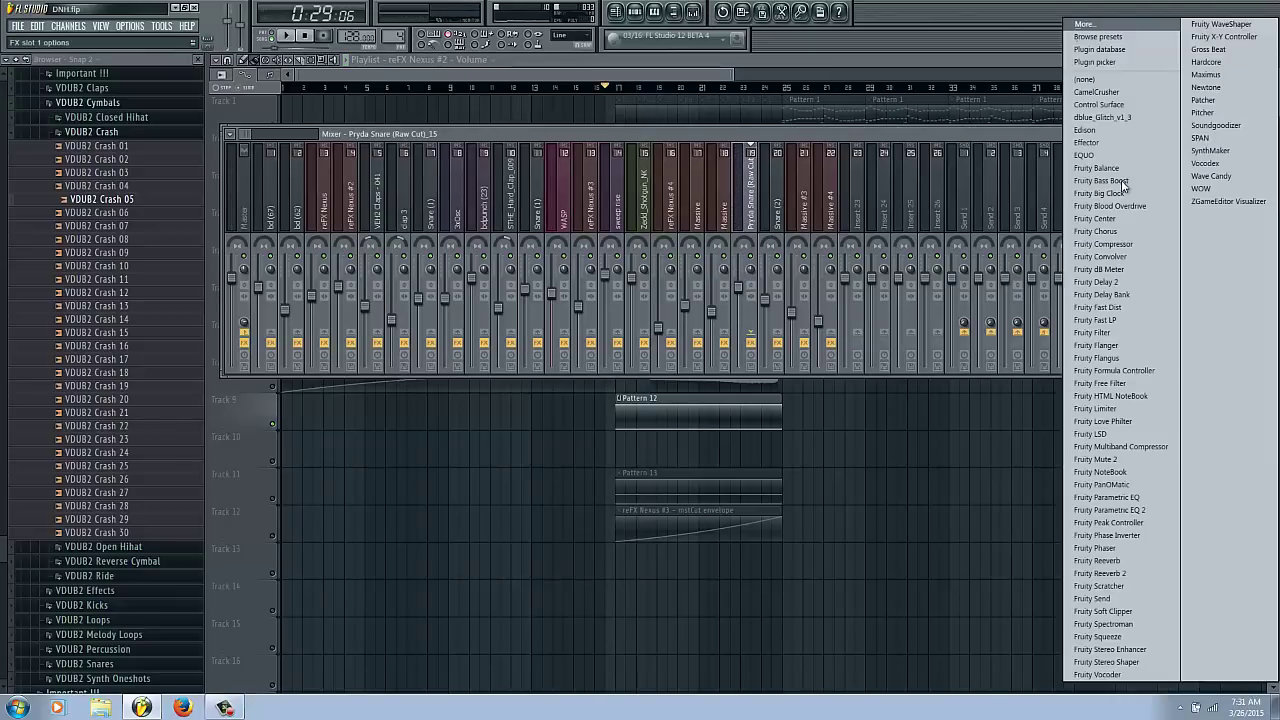
pyautogui.click(1139, 510)
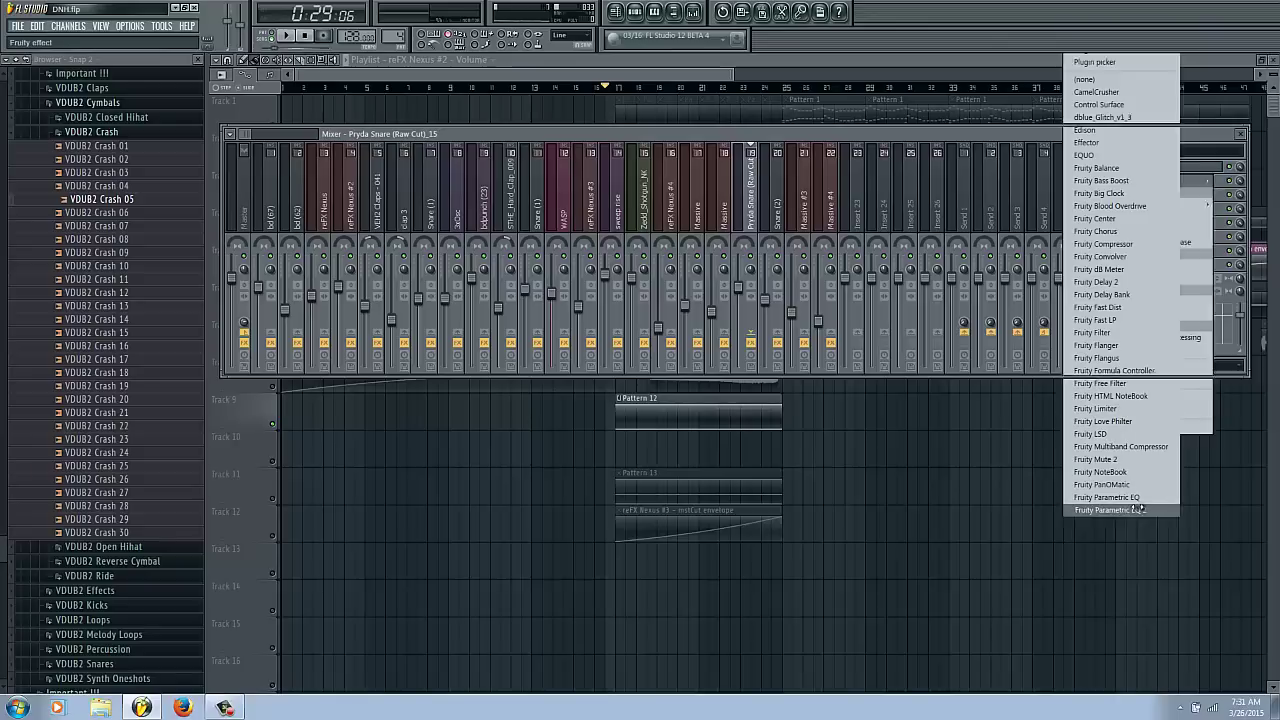
pyautogui.press('space')
pyautogui.moveTo(281, 259); pyautogui.dragTo(316, 460)
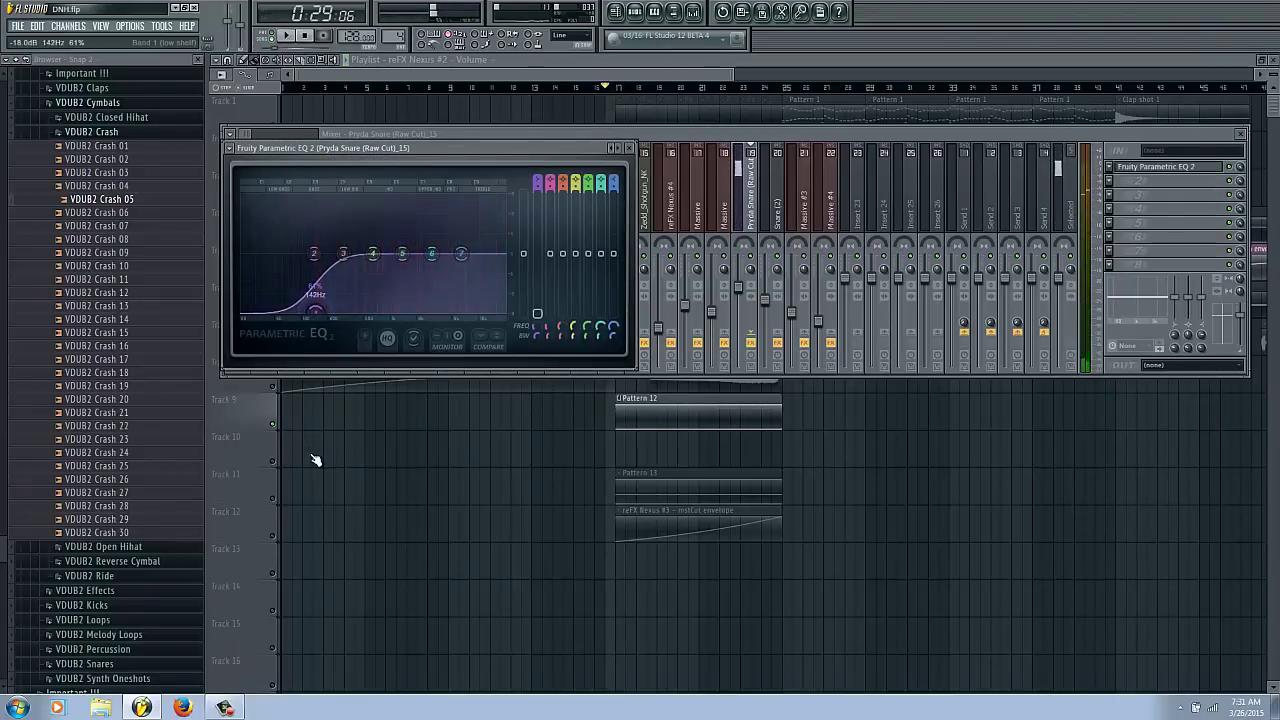
# Shape the Pryda Snare EQ by boosting band 6, dipping band 5, rolling off band 7 fully and shifting band 1 slightly higher.
pyautogui.moveTo(431, 253); pyautogui.dragTo(409, 280)
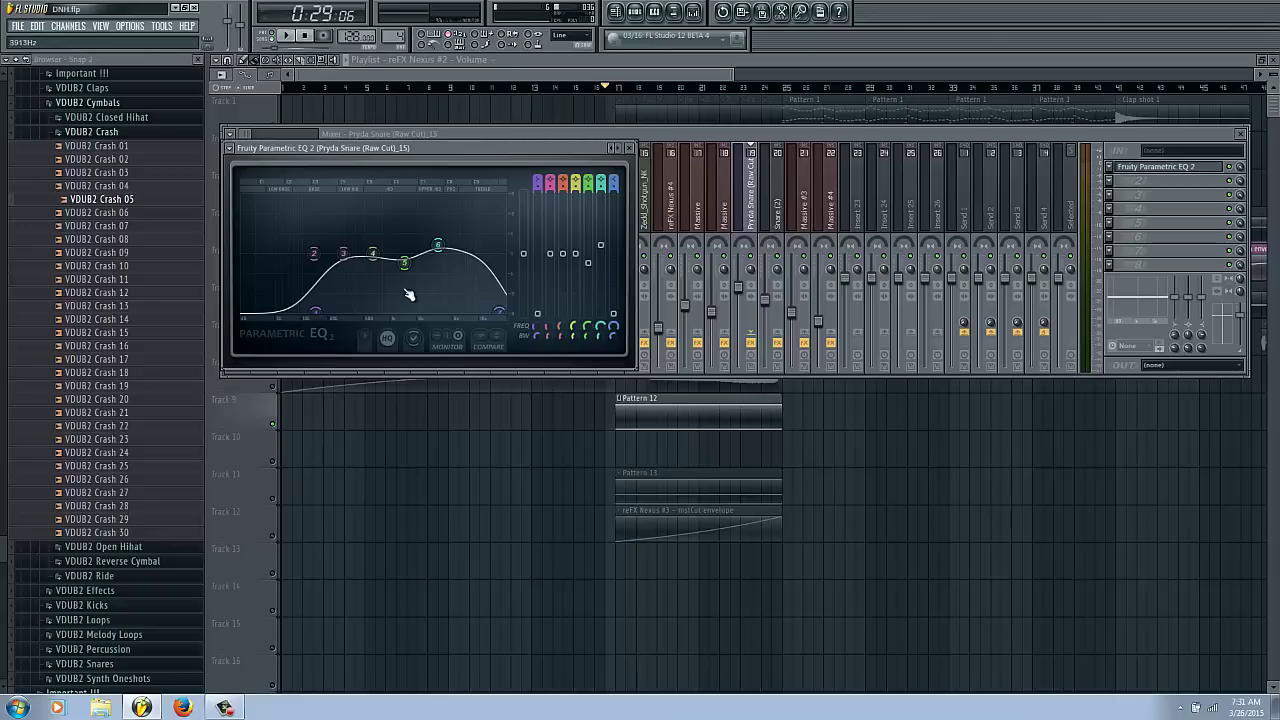
pyautogui.moveTo(404, 263)
pyautogui.mouseDown()
pyautogui.moveTo(408, 278)
pyautogui.moveTo(423, 270)
pyautogui.moveTo(408, 271)
pyautogui.mouseUp()
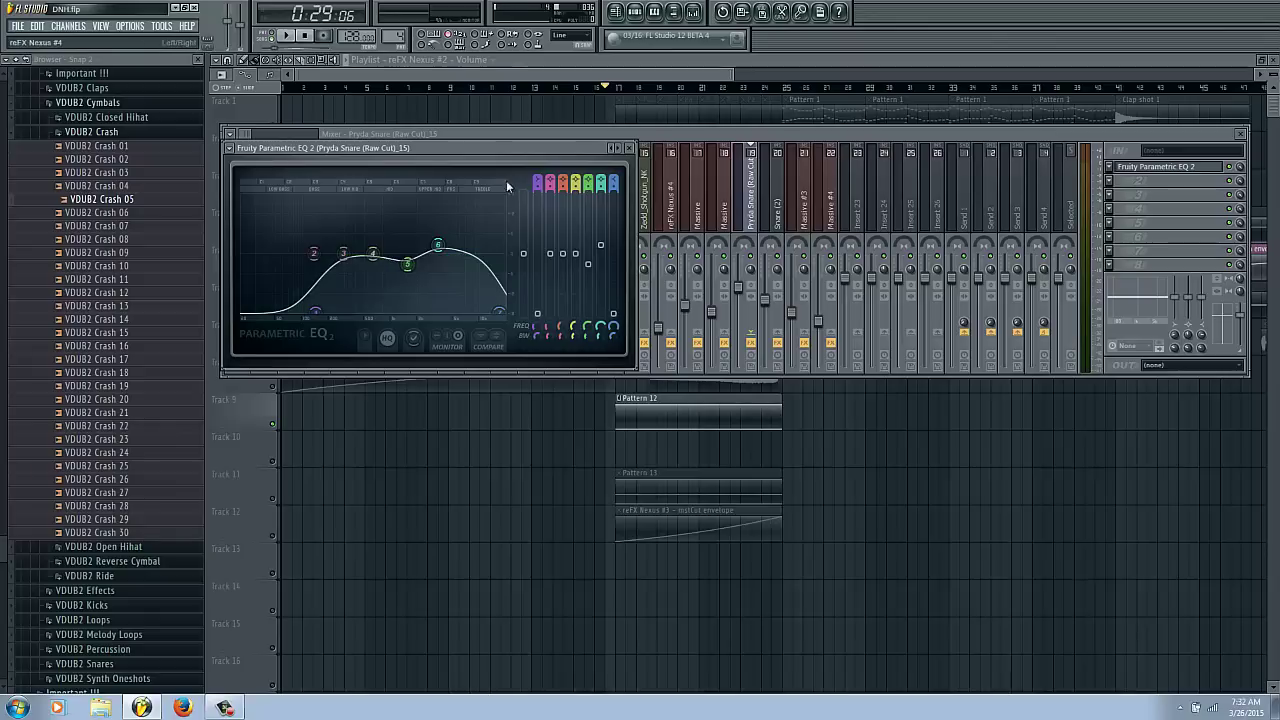
pyautogui.moveTo(319, 317); pyautogui.dragTo(318, 312)
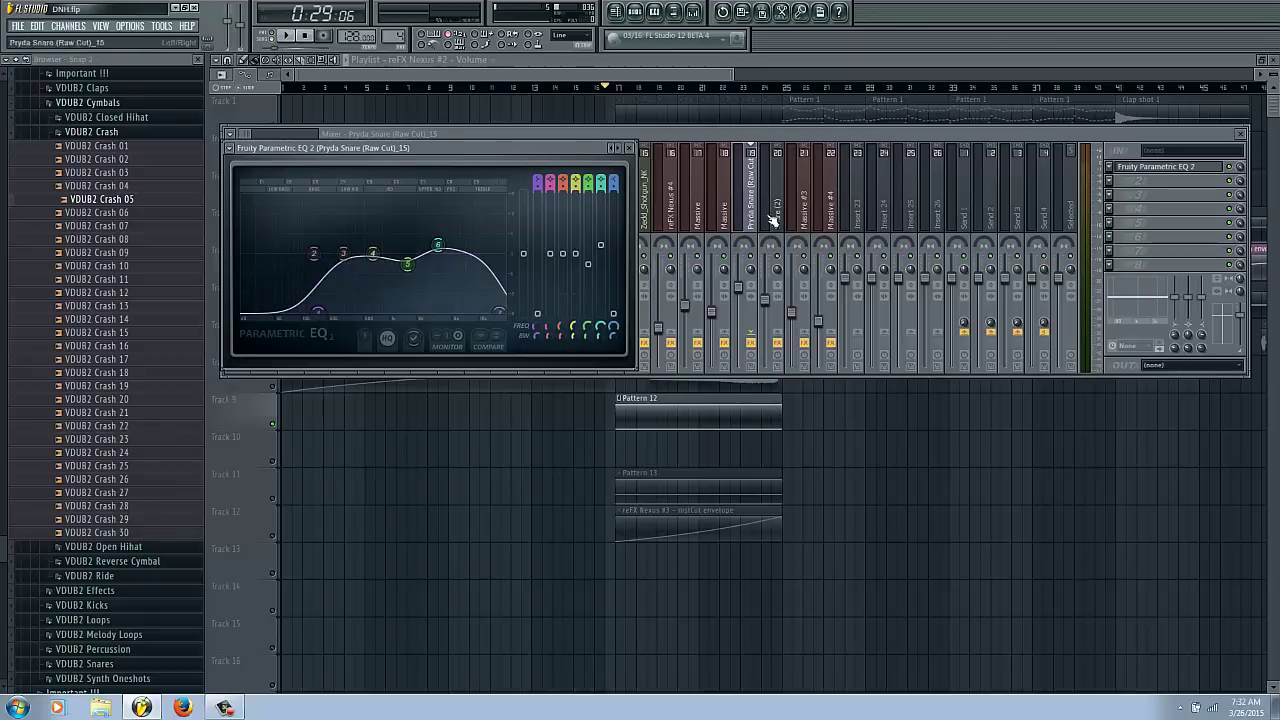
# Try Maximus in the second effect slot of Pryda Snare (Raw Cut)_15 and look through its presets.
pyautogui.click(1124, 189)
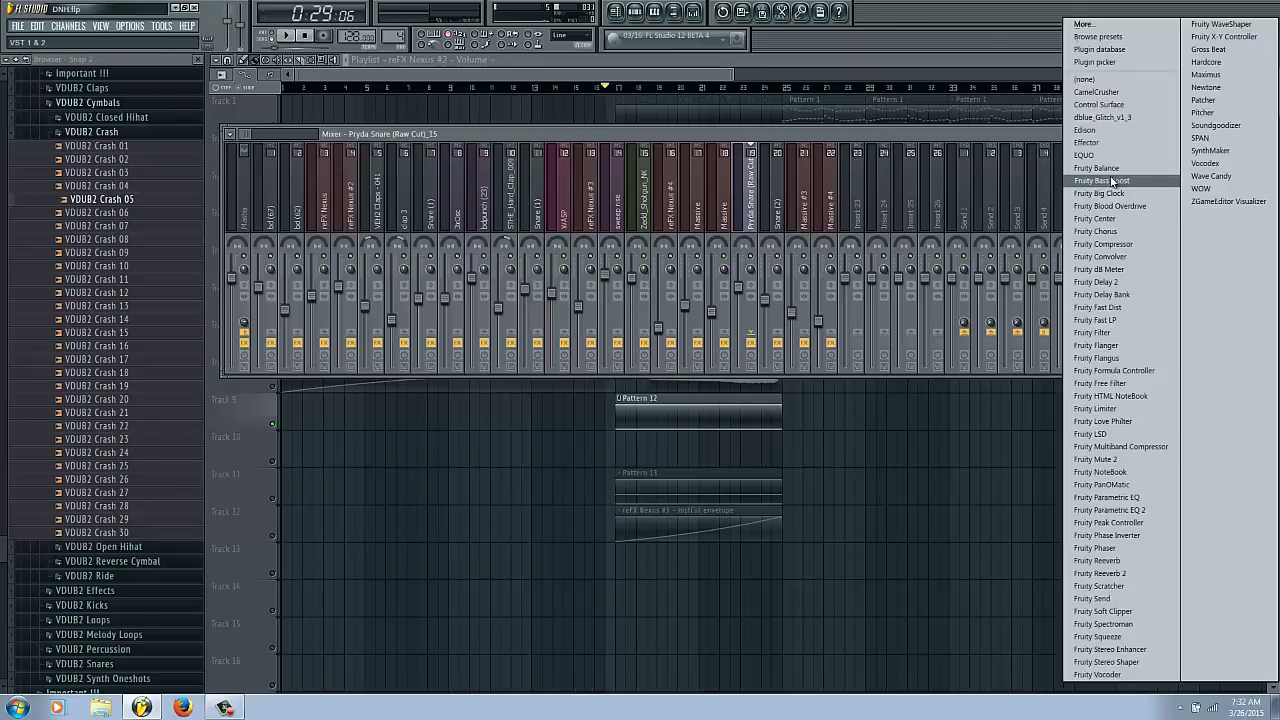
pyautogui.click(1228, 78)
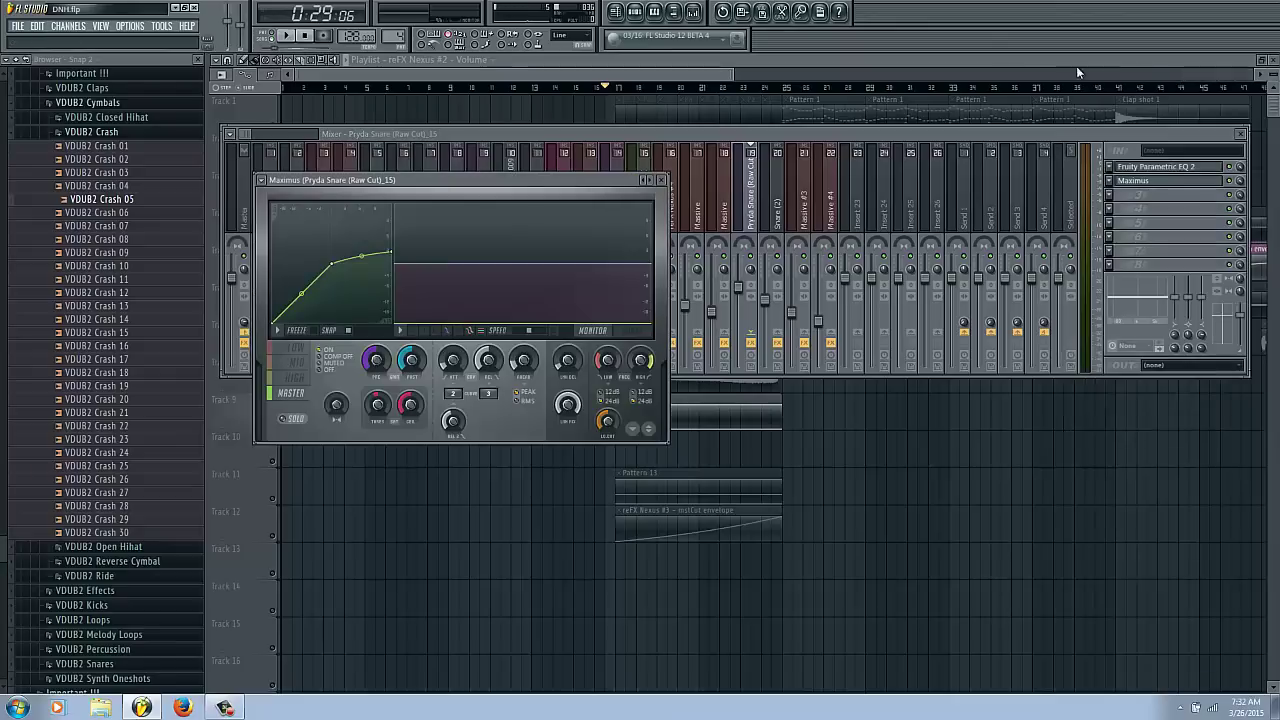
pyautogui.moveTo(550, 180); pyautogui.dragTo(636, 164)
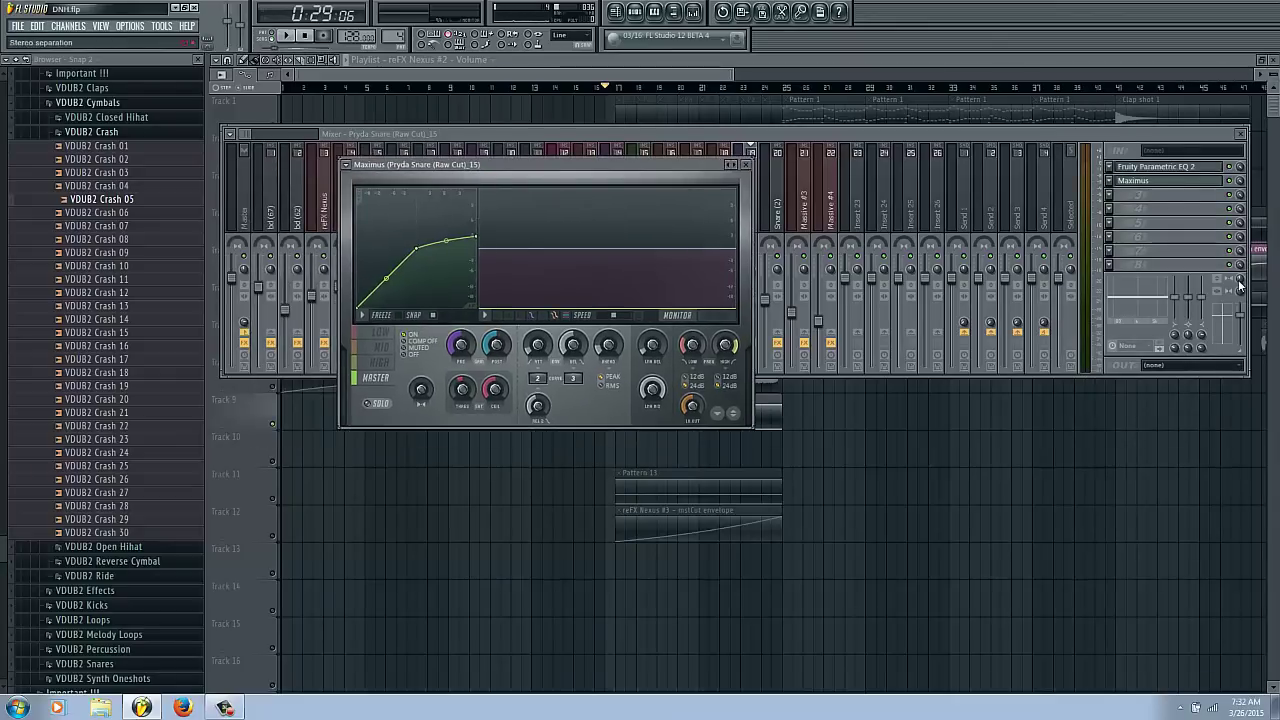
pyautogui.moveTo(442, 168); pyautogui.dragTo(536, 161)
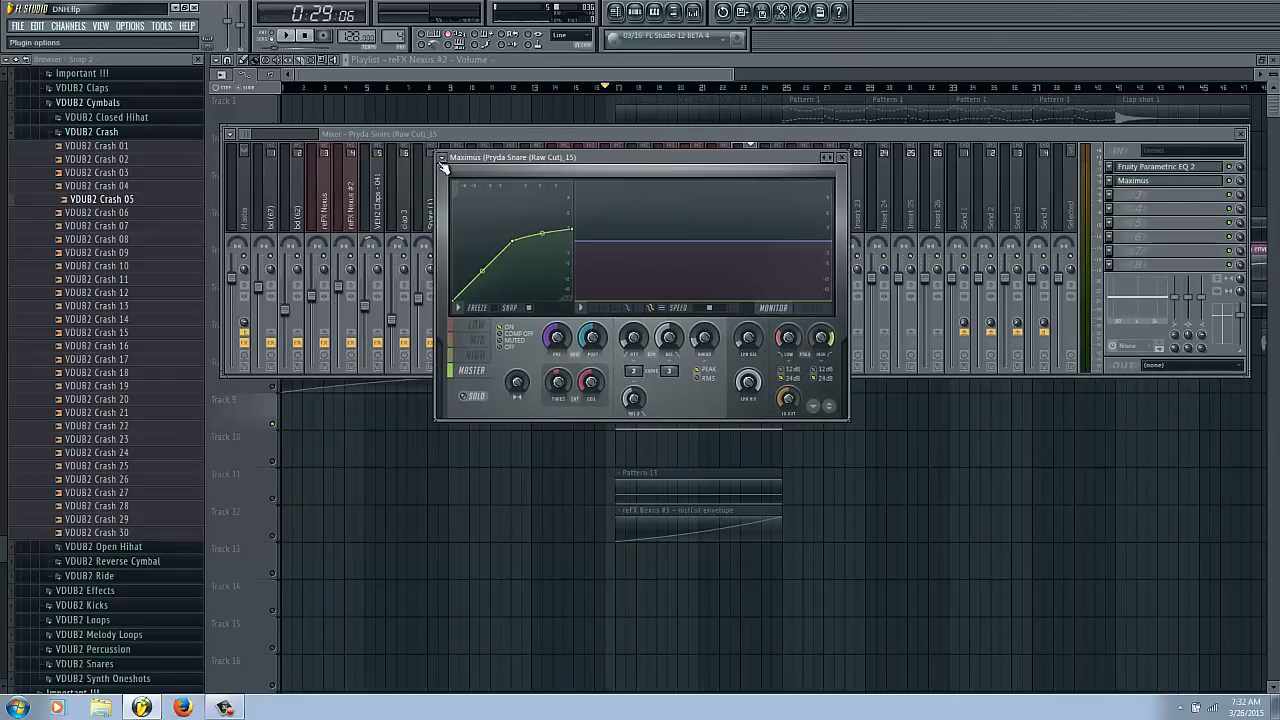
pyautogui.click(441, 163)
pyautogui.moveTo(480, 192)
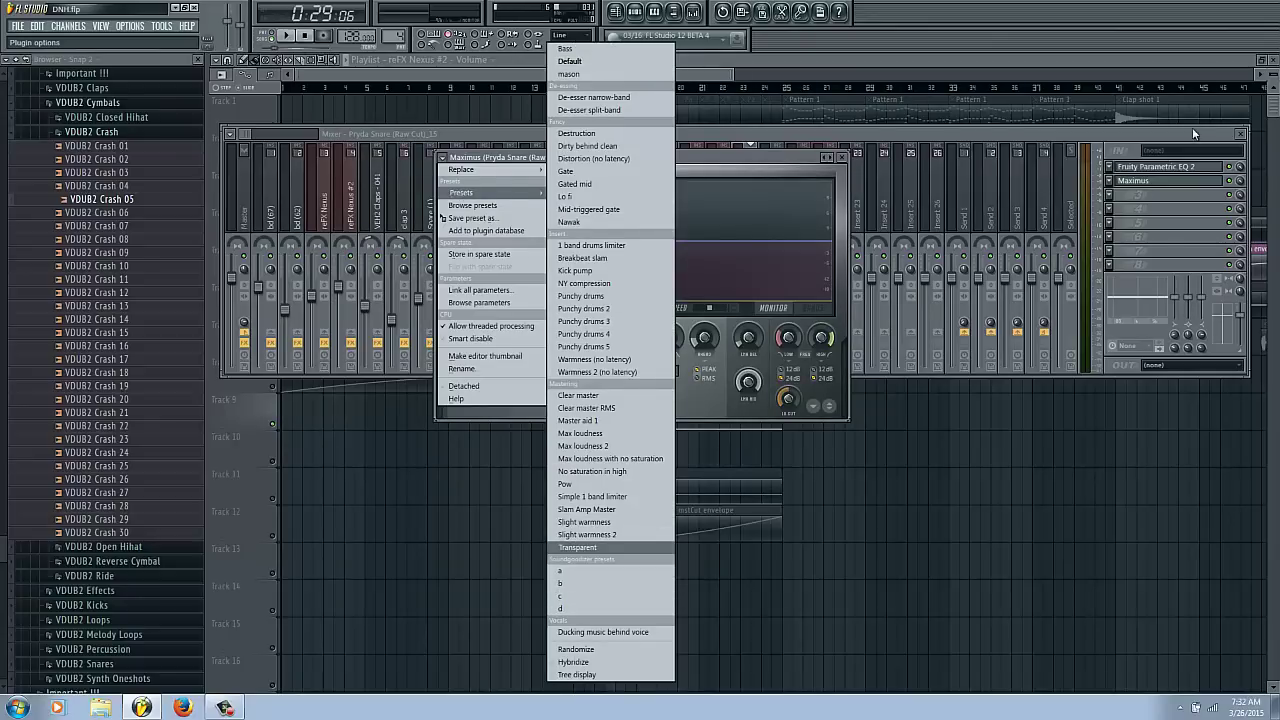
# Try Soundgoodizer in place of Maximus in the Pryda Snare's second effect slot.
pyautogui.click(1108, 182)
pyautogui.moveTo(1131, 219)
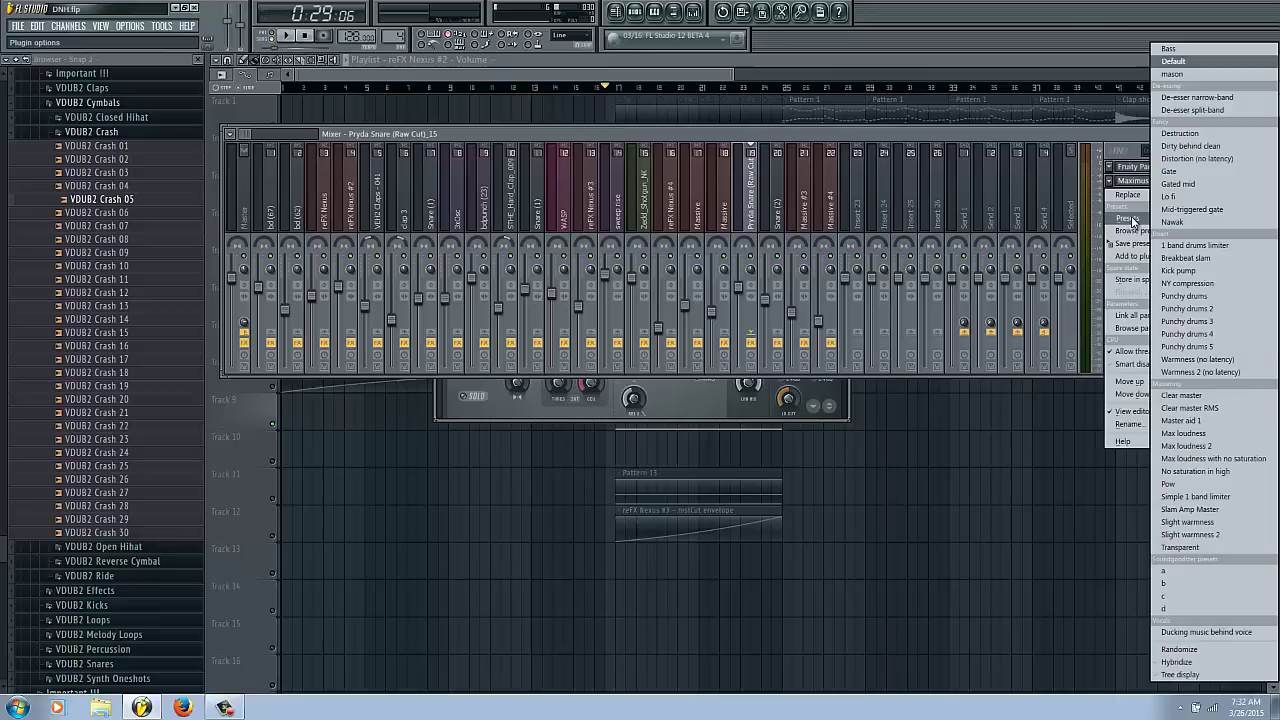
pyautogui.moveTo(1128, 194)
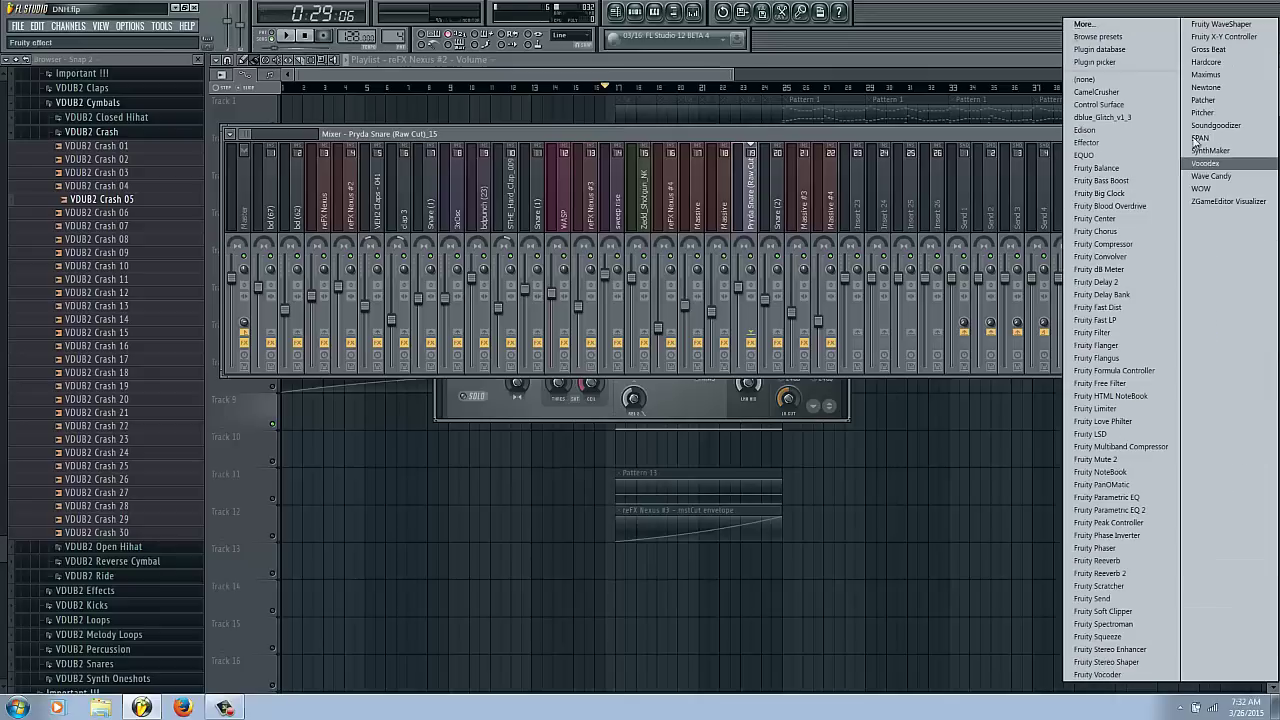
pyautogui.click(1205, 126)
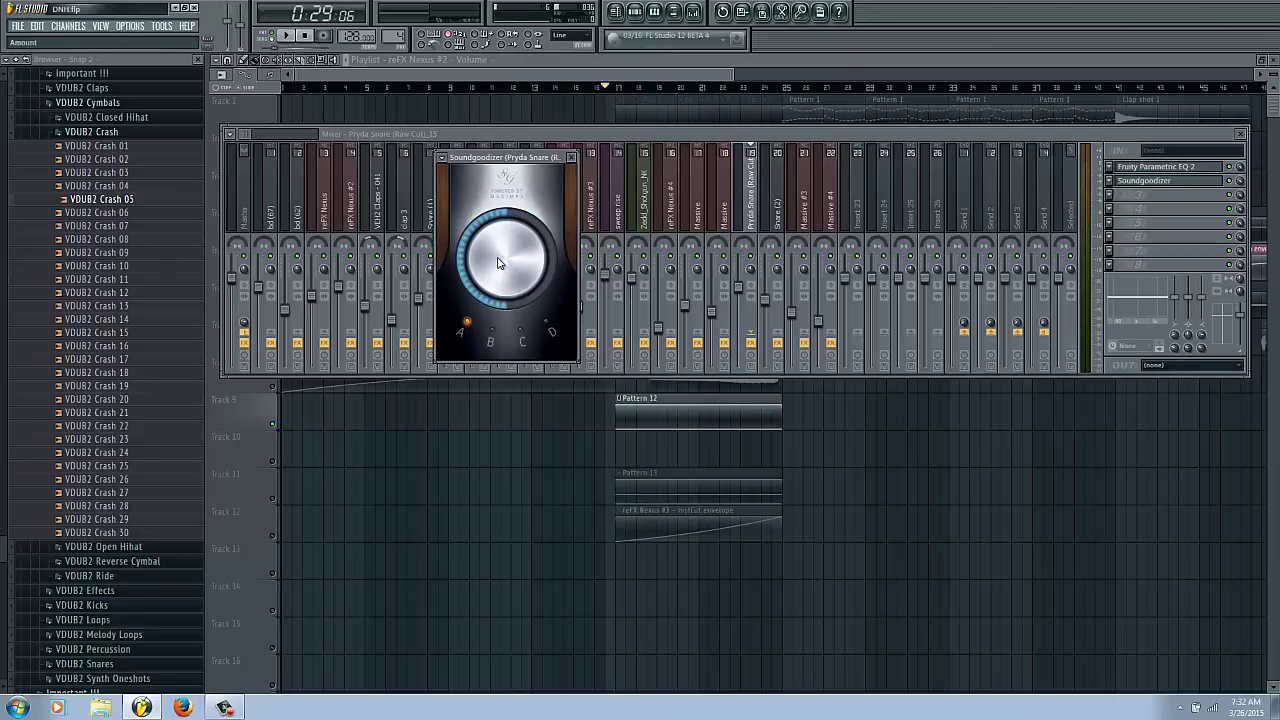
# Put Maximus back in place of Soundgoodizer, view its band curves including the high band, and close it.
pyautogui.click(1113, 186)
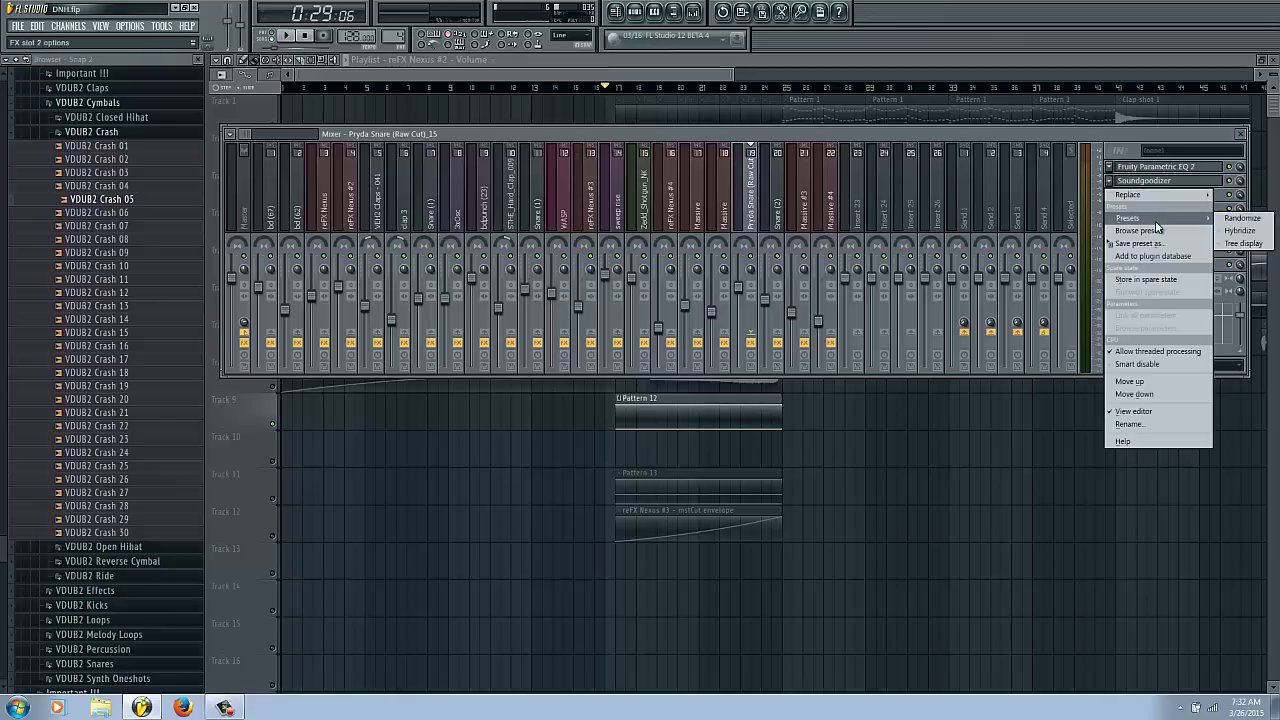
pyautogui.moveTo(1169, 196)
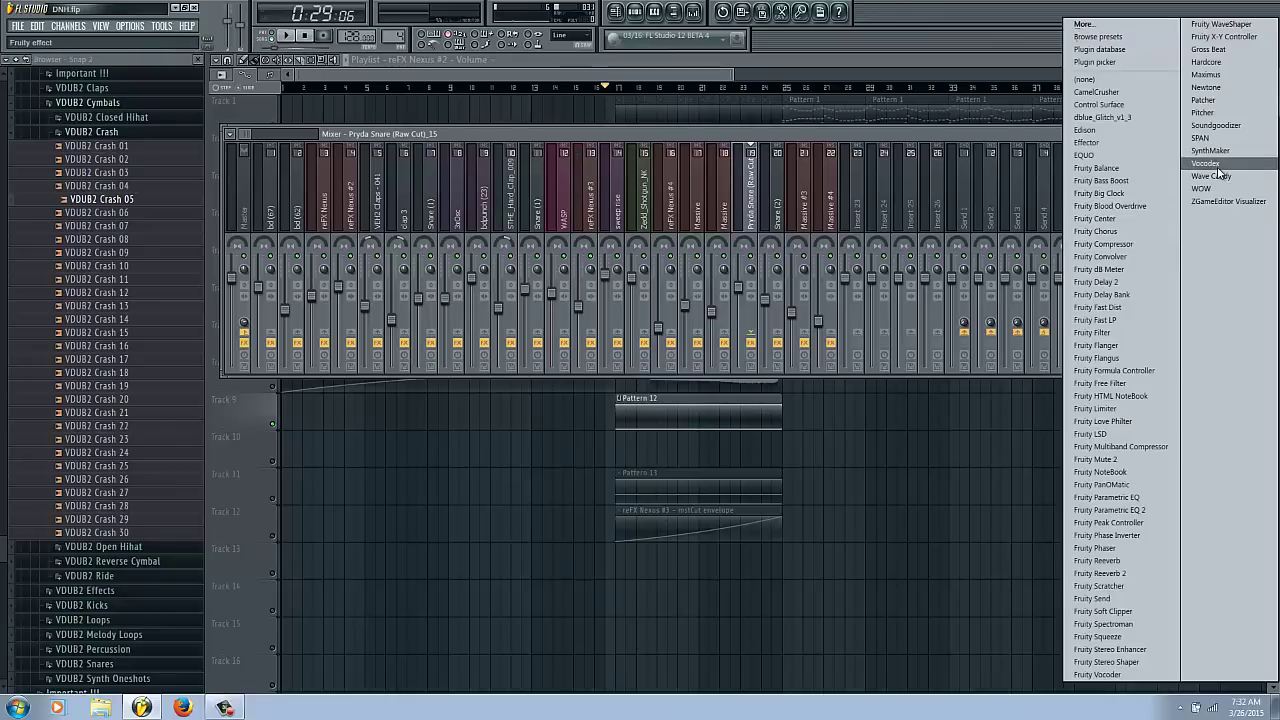
pyautogui.click(1222, 77)
pyautogui.click(443, 158)
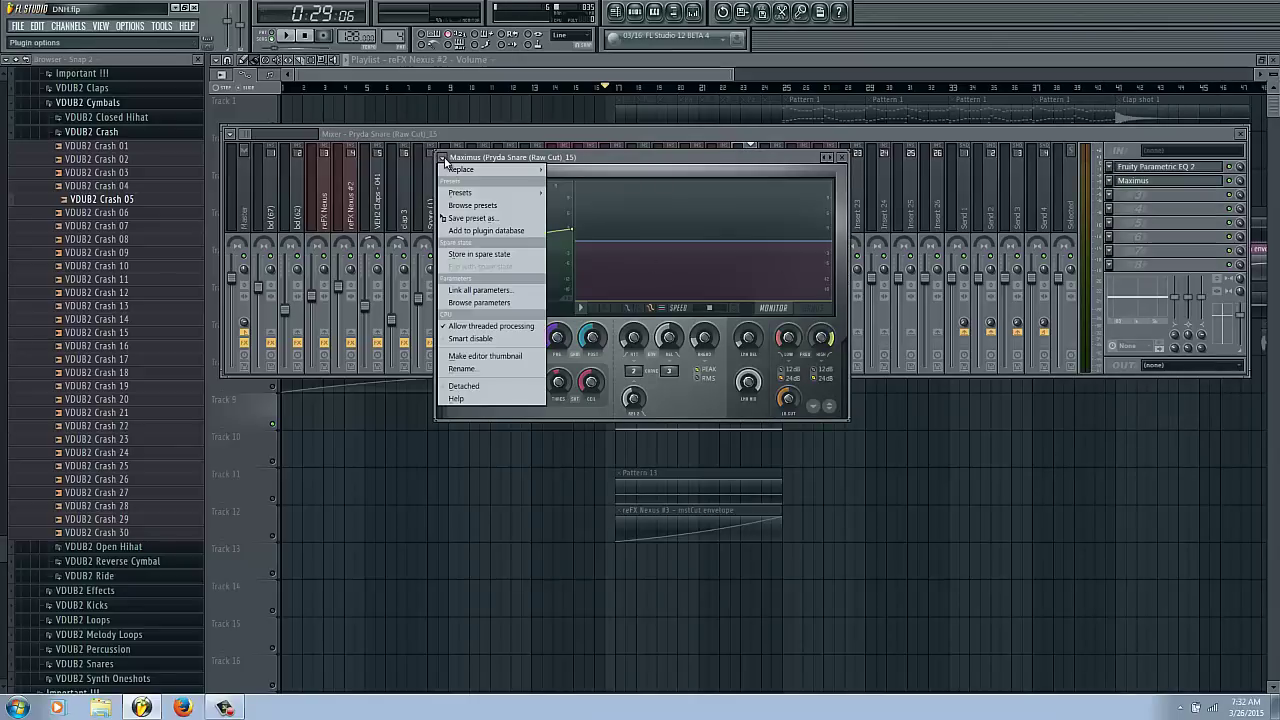
pyautogui.moveTo(490, 193)
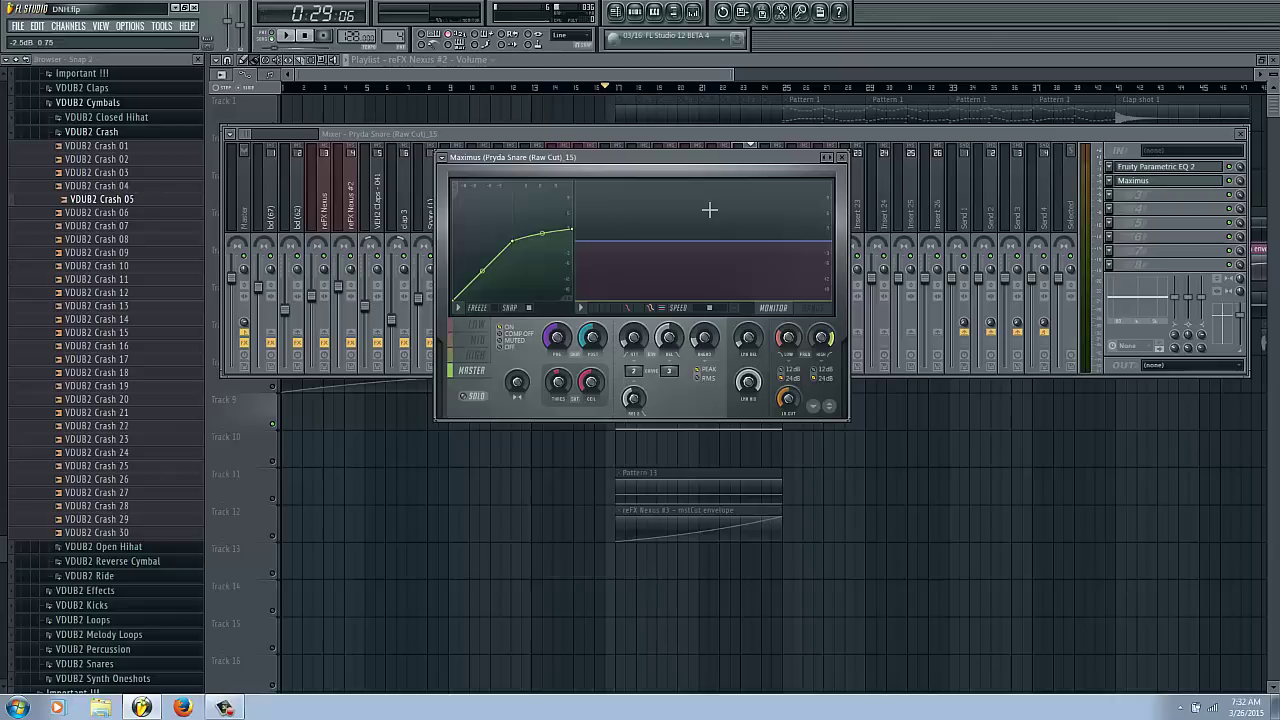
pyautogui.click(477, 345)
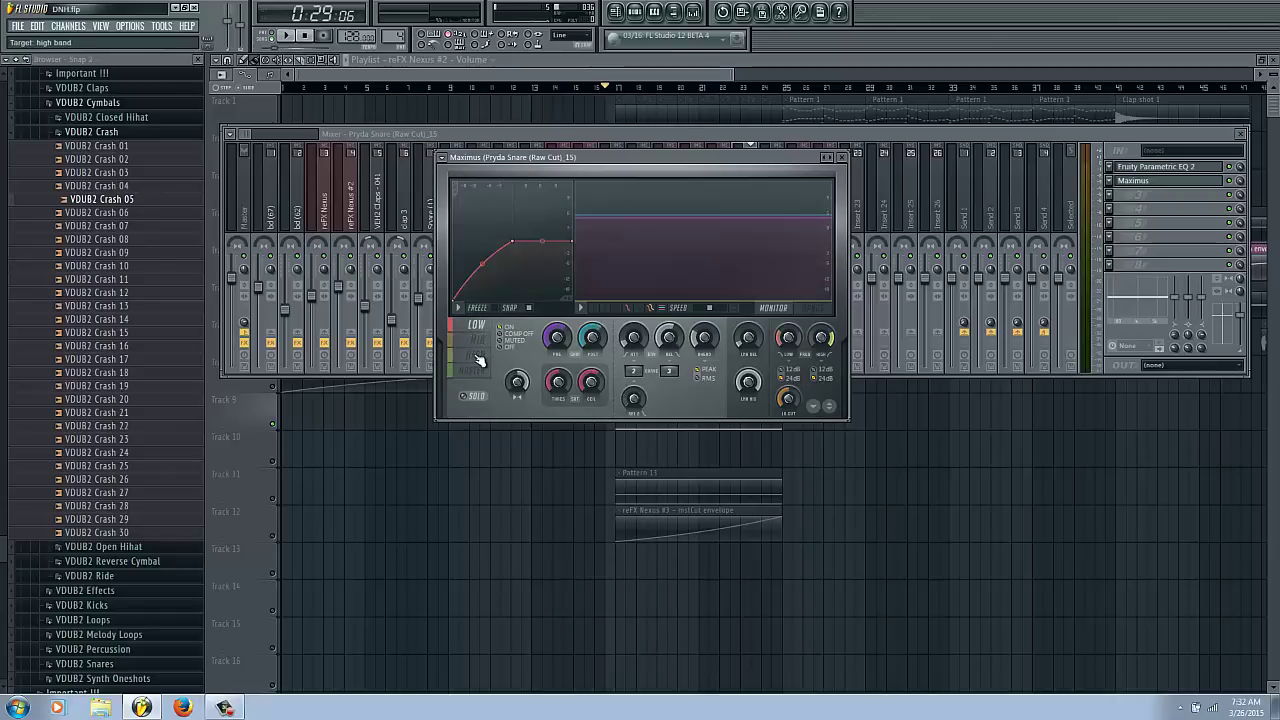
pyautogui.click(476, 356)
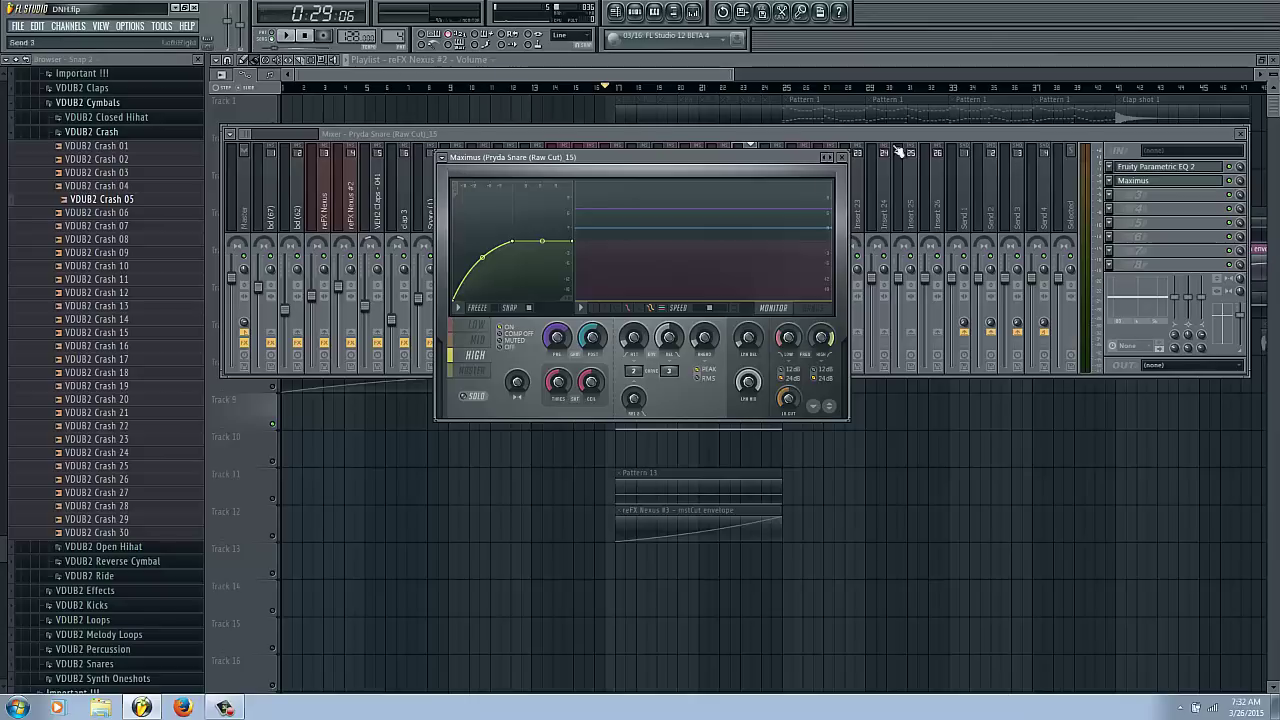
pyautogui.click(843, 158)
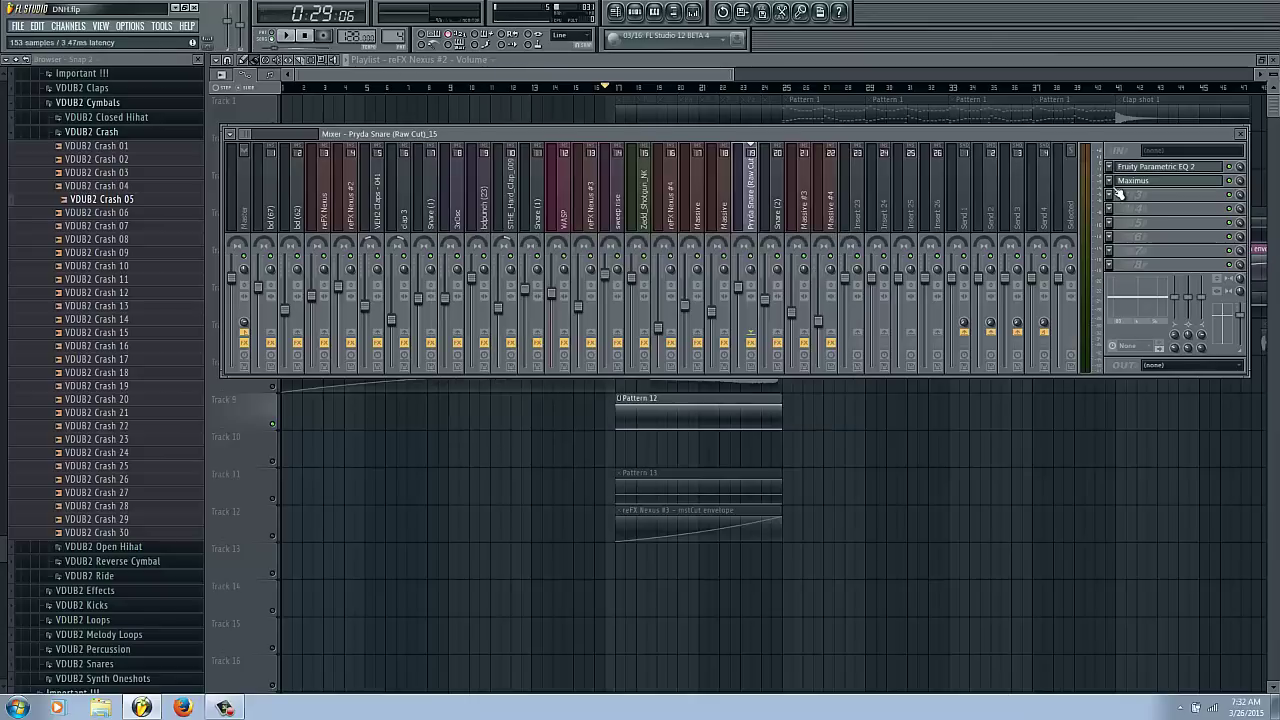
# Clear Maximus from the Pryda Snare's second effect slot and briefly play the song.
pyautogui.click(1112, 182)
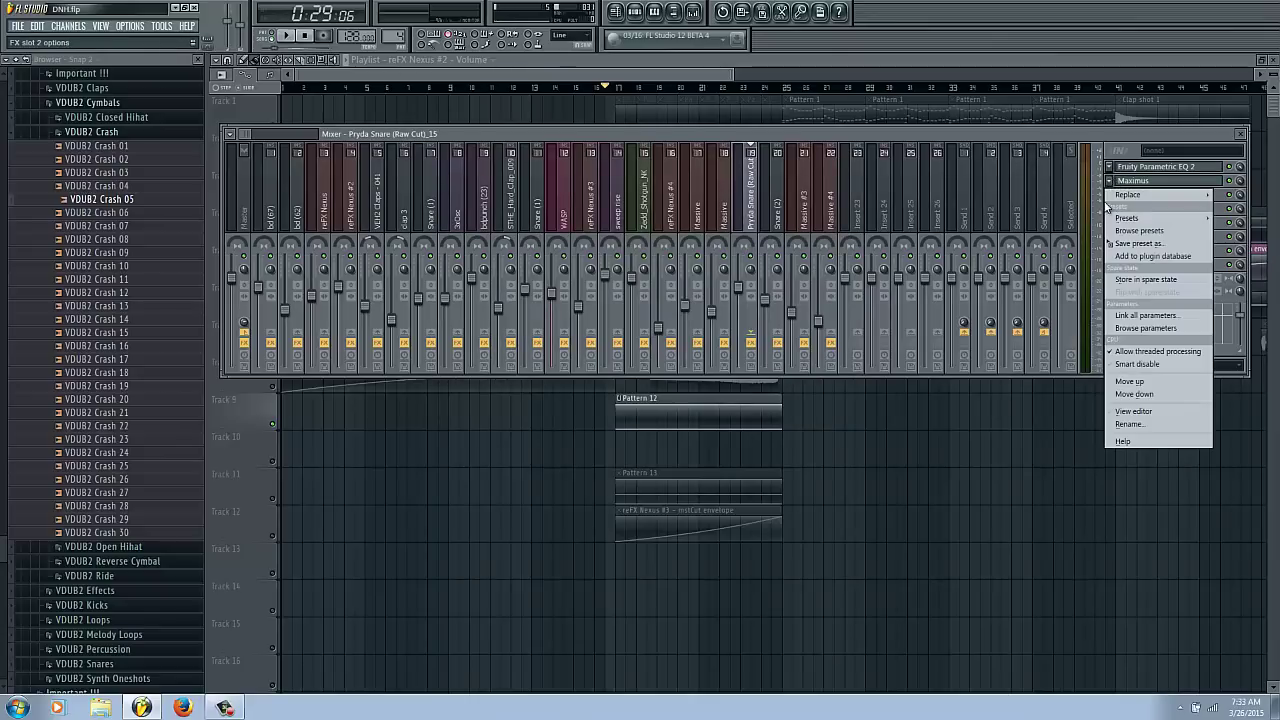
pyautogui.moveTo(1129, 222)
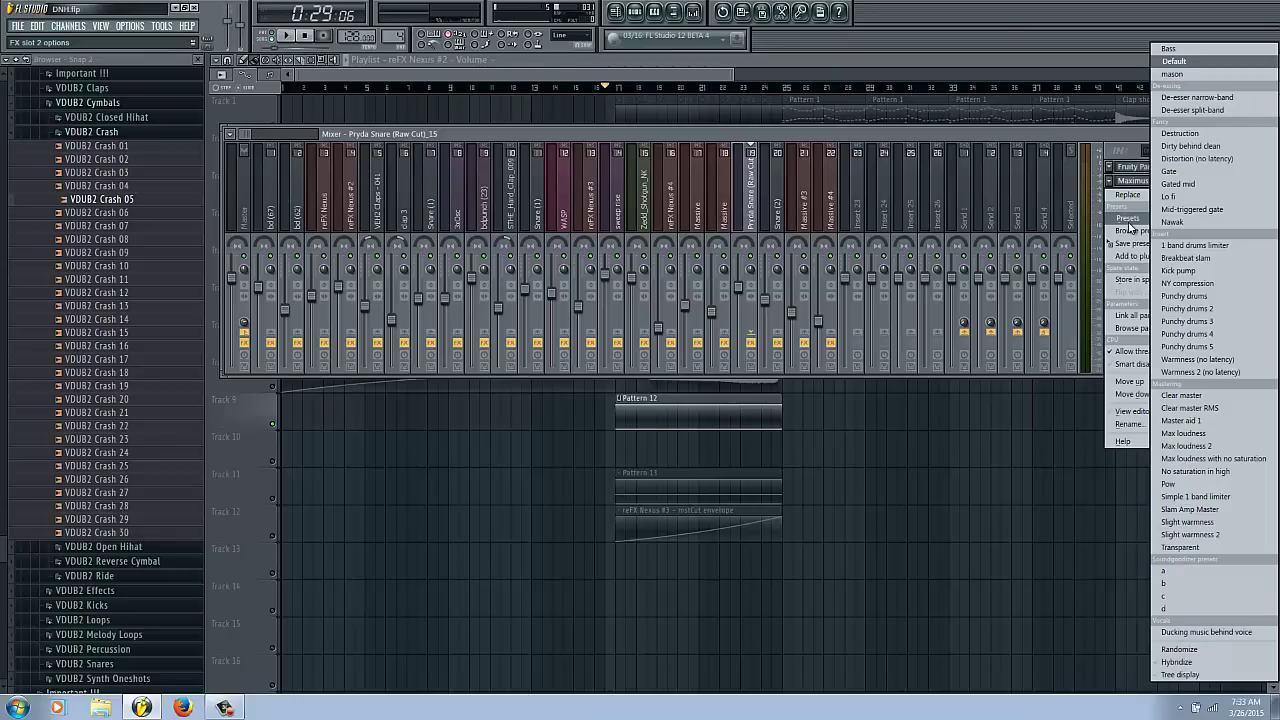
pyautogui.moveTo(1135, 194)
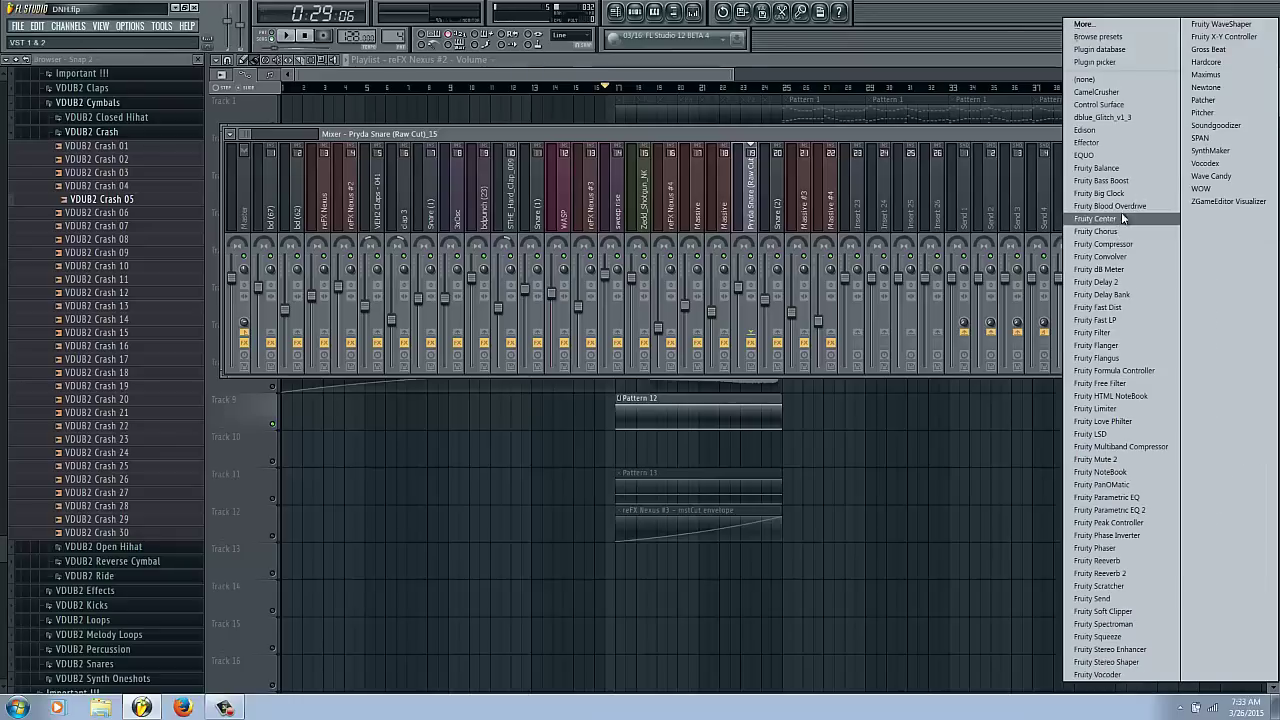
pyautogui.click(1104, 91)
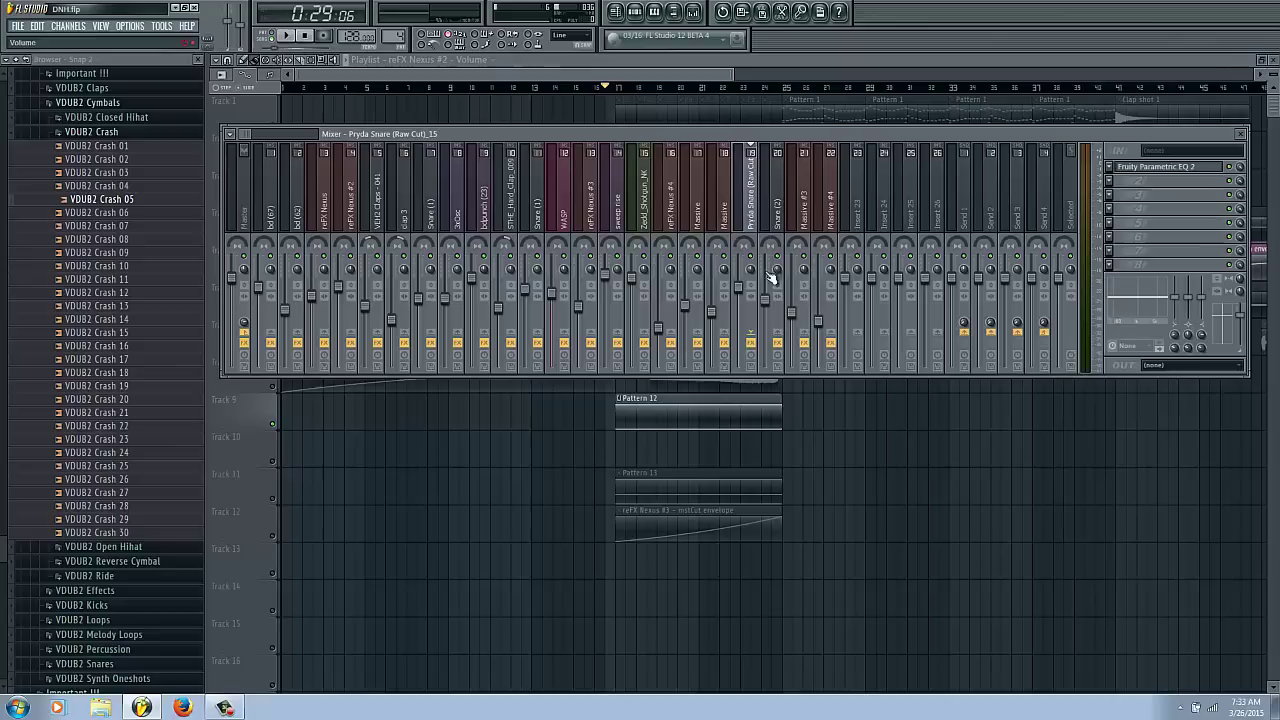
pyautogui.press('space')
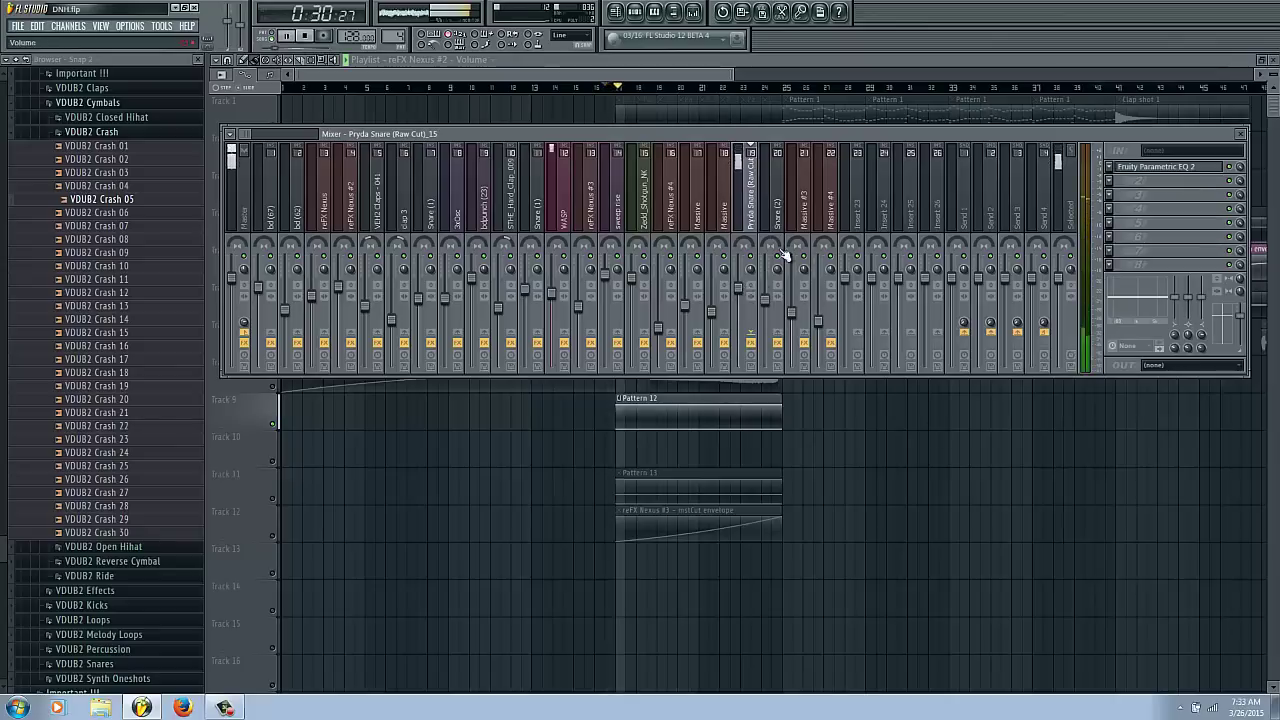
pyautogui.press('space')
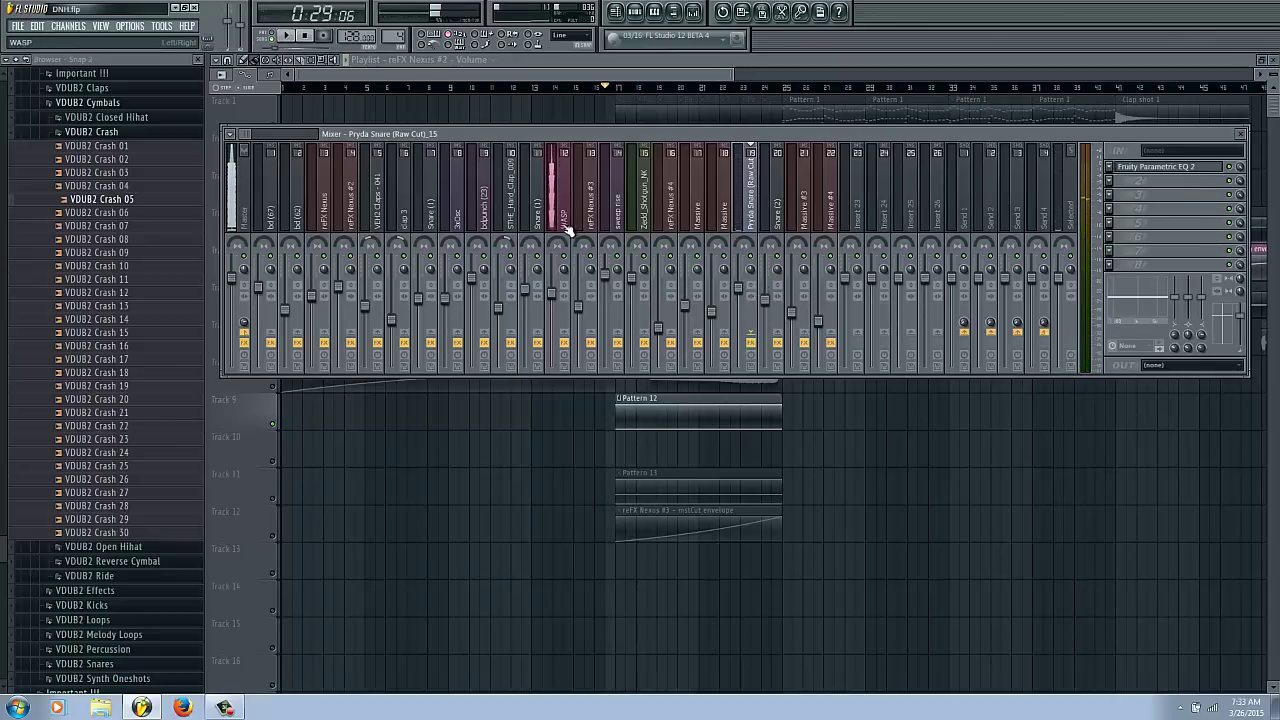
# Open the Clap shot 1 clip's channel from Track 5, link it to mixer Insert 23, and lower that mixer track's level slightly.
pyautogui.press('F6')
pyautogui.press('F6')
pyautogui.press('F9')
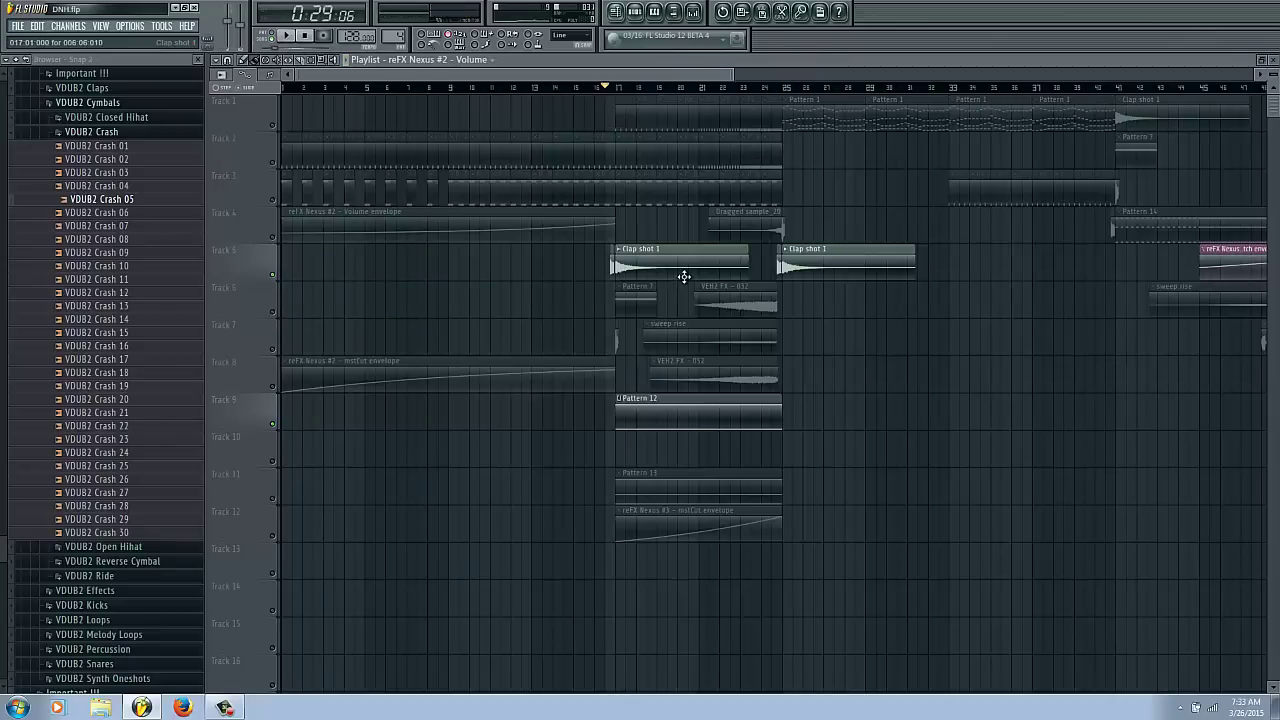
pyautogui.doubleClick(634, 259)
pyautogui.press('F6')
pyautogui.press('F9')
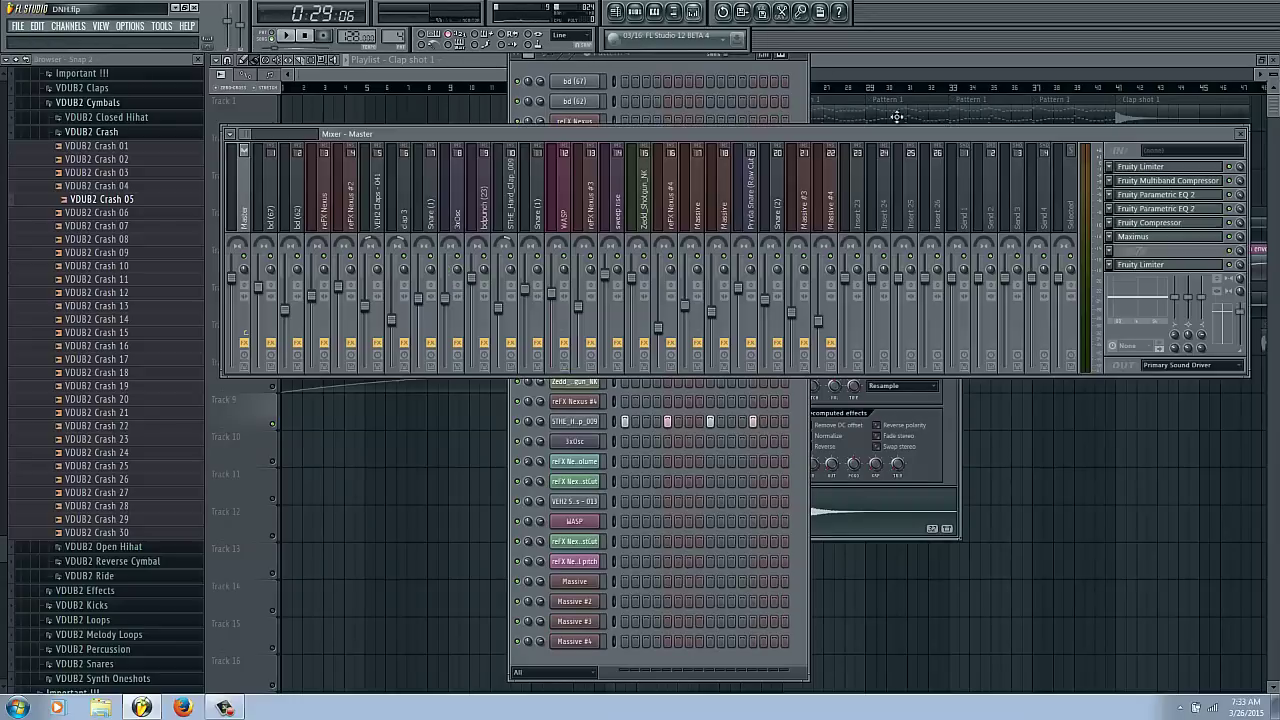
pyautogui.rightClick(865, 222)
pyautogui.moveTo(960, 196)
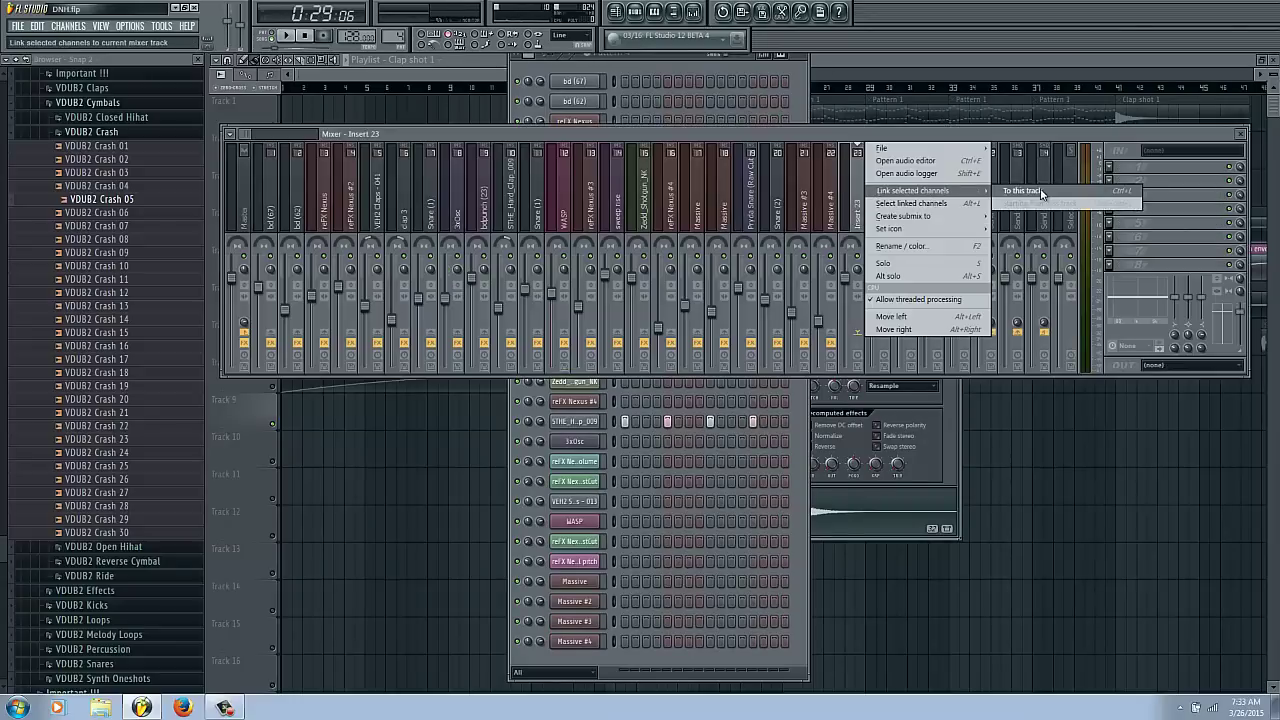
pyautogui.click(1040, 195)
pyautogui.moveTo(853, 293); pyautogui.dragTo(853, 315)
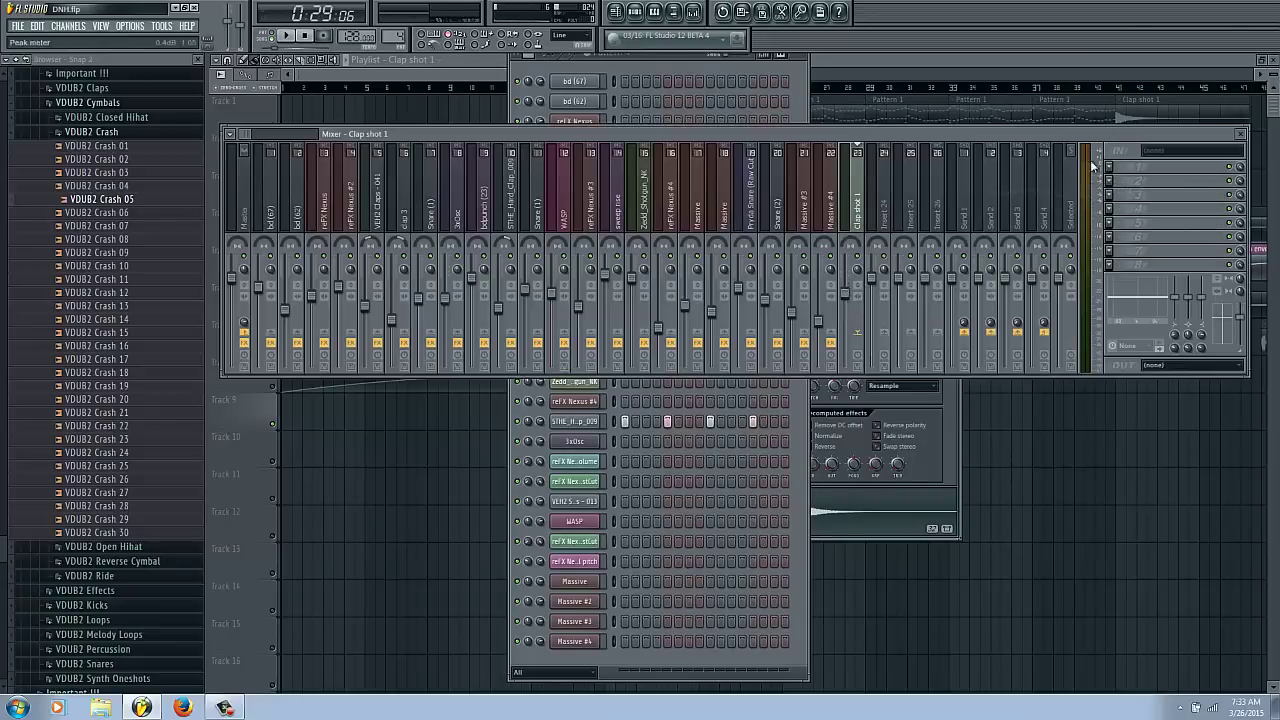
# Add Fruity Parametric EQ 2 to the Clap shot 1 mixer track, cutting band 1 fully and boosting band 4.
pyautogui.click(1108, 166)
pyautogui.click(1120, 523)
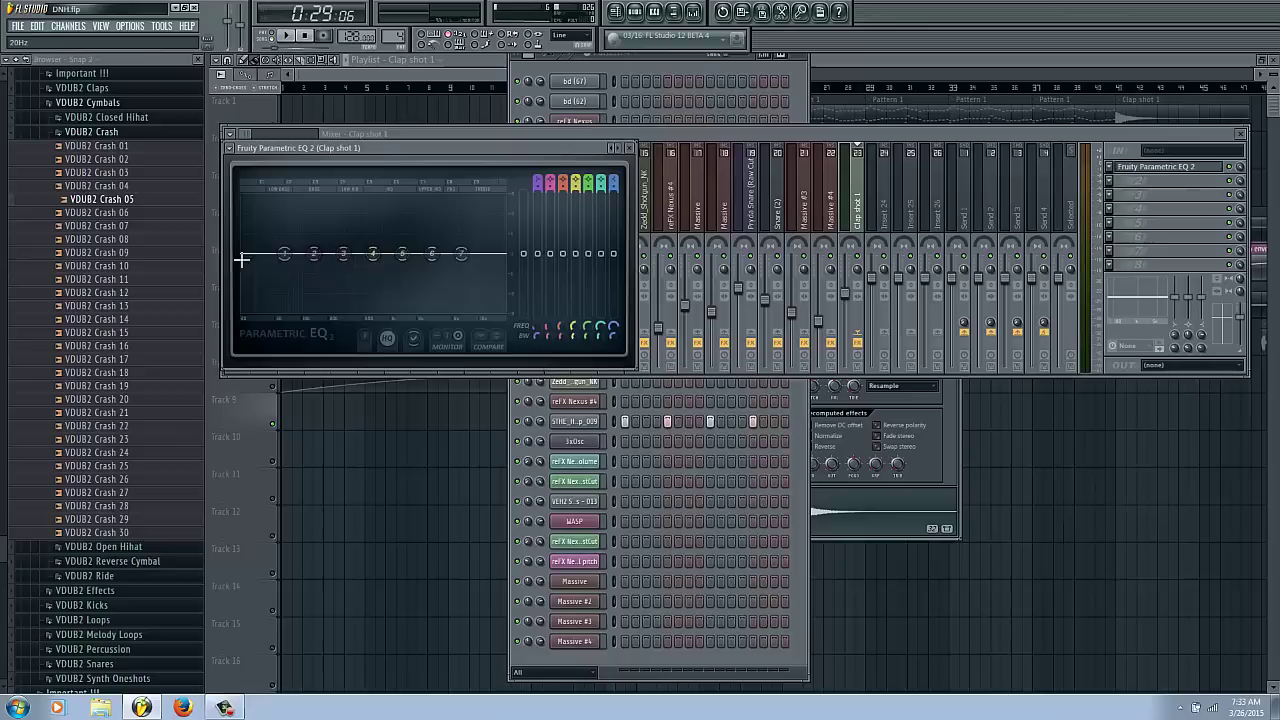
pyautogui.moveTo(241, 259); pyautogui.dragTo(307, 313)
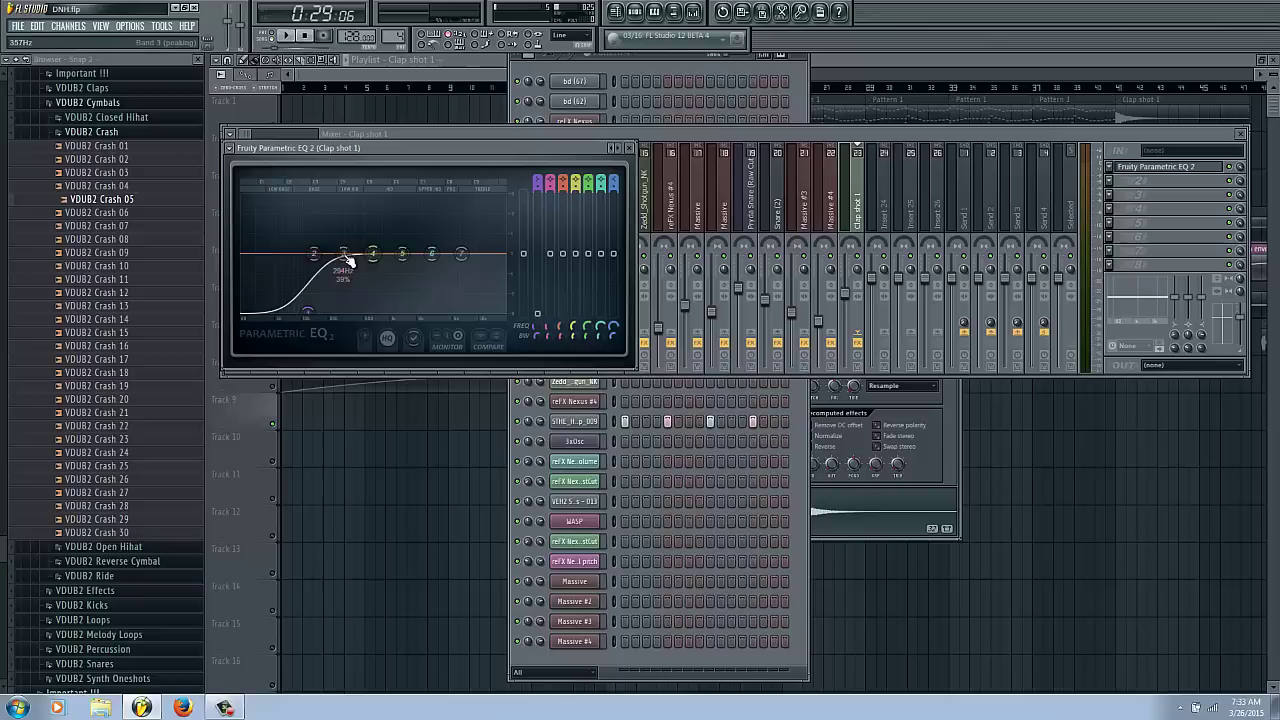
pyautogui.moveTo(372, 254); pyautogui.dragTo(367, 240)
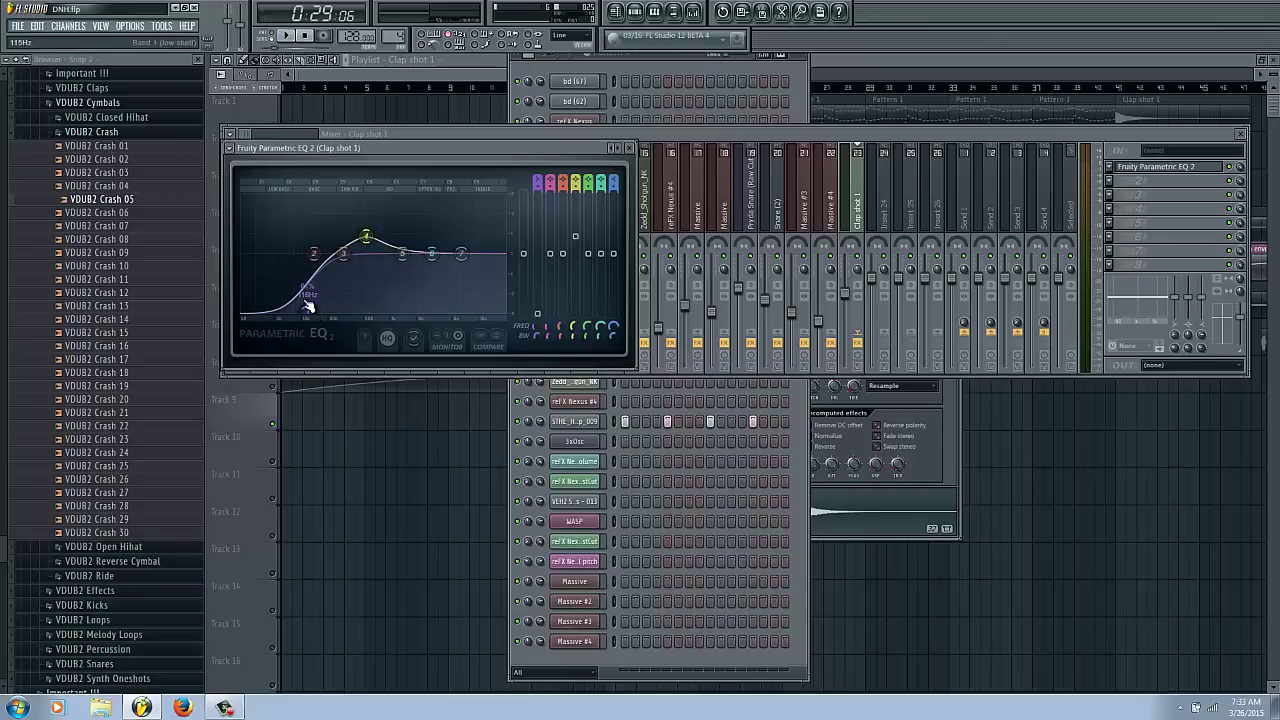
pyautogui.moveTo(309, 305); pyautogui.dragTo(316, 320)
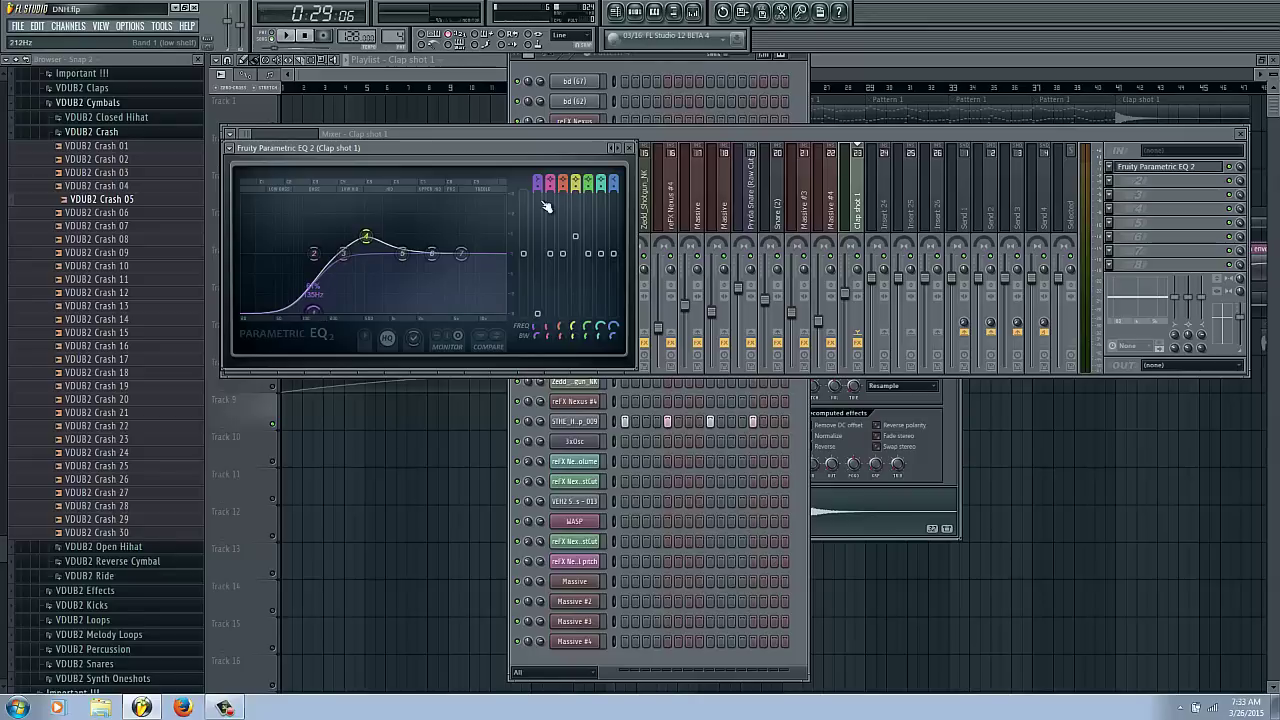
# During playback, roll off band 7 fully at 20000 Hz with 51% bandwidth, shift band 1 slightly higher, and lower the EQ's main level.
pyautogui.press('space')
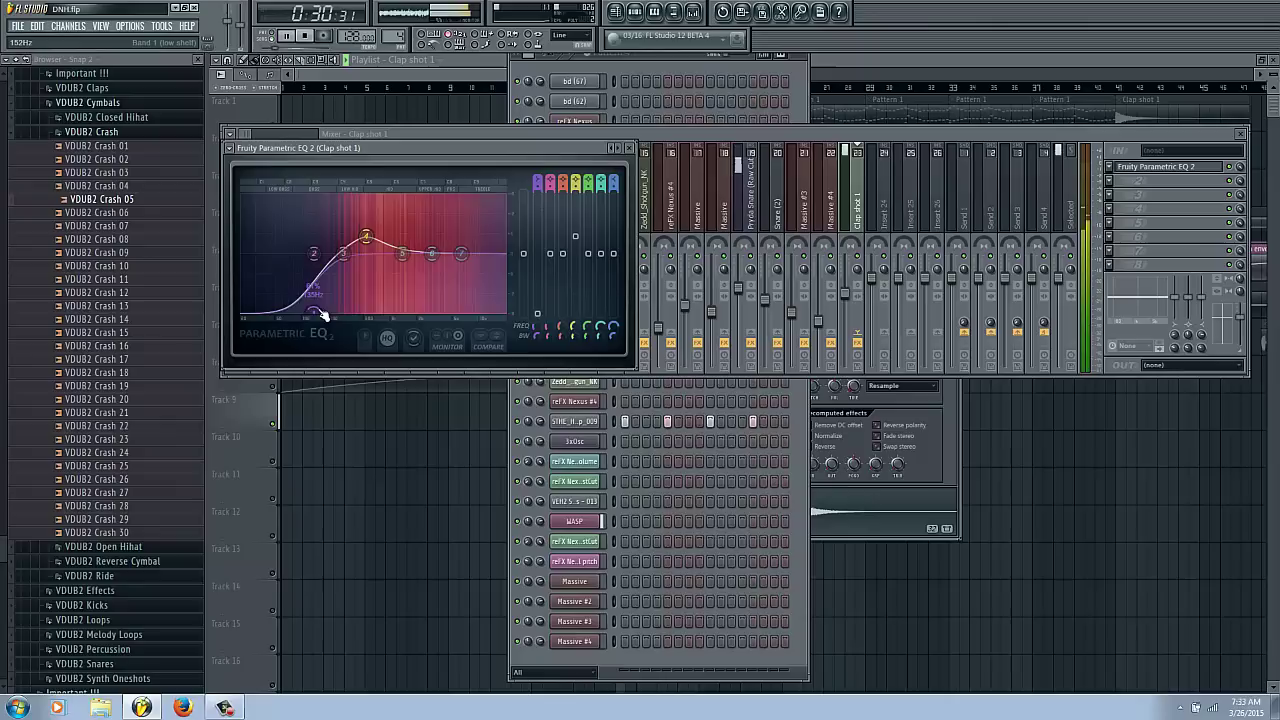
pyautogui.moveTo(322, 313); pyautogui.dragTo(330, 314)
pyautogui.moveTo(461, 253); pyautogui.dragTo(553, 411)
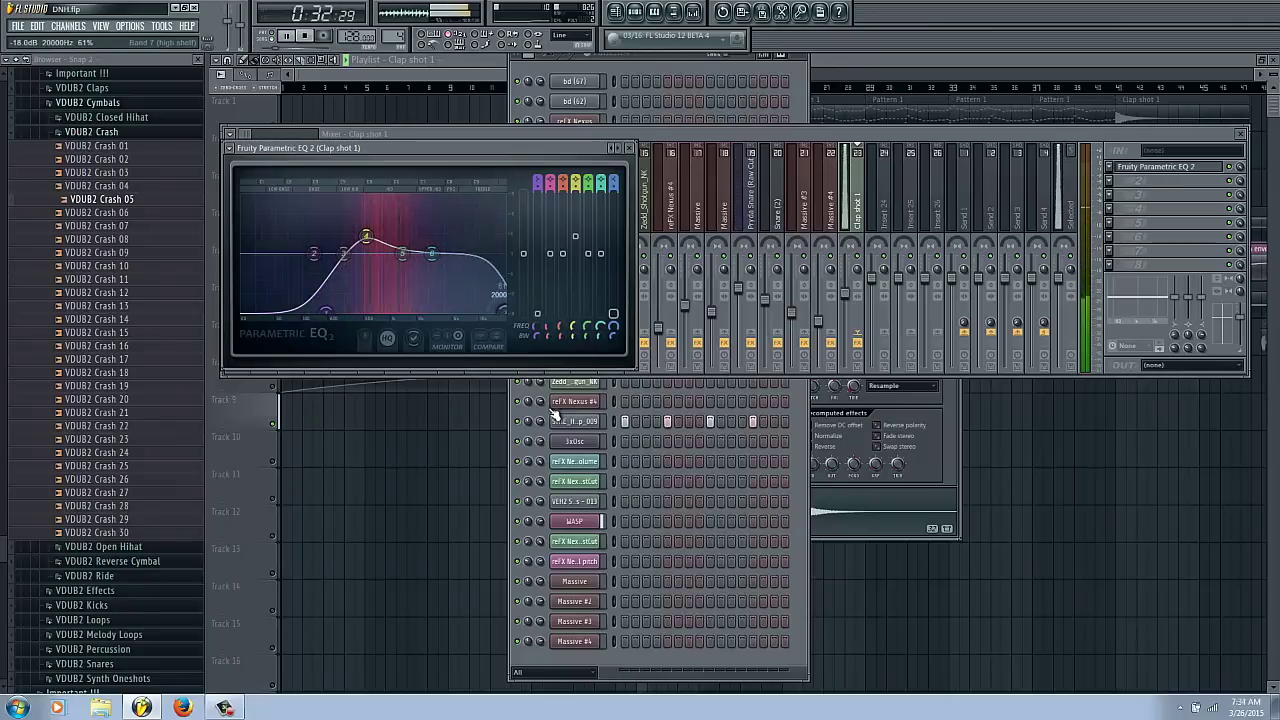
pyautogui.moveTo(524, 255); pyautogui.dragTo(519, 274)
pyautogui.scroll(-2, 501, 311)
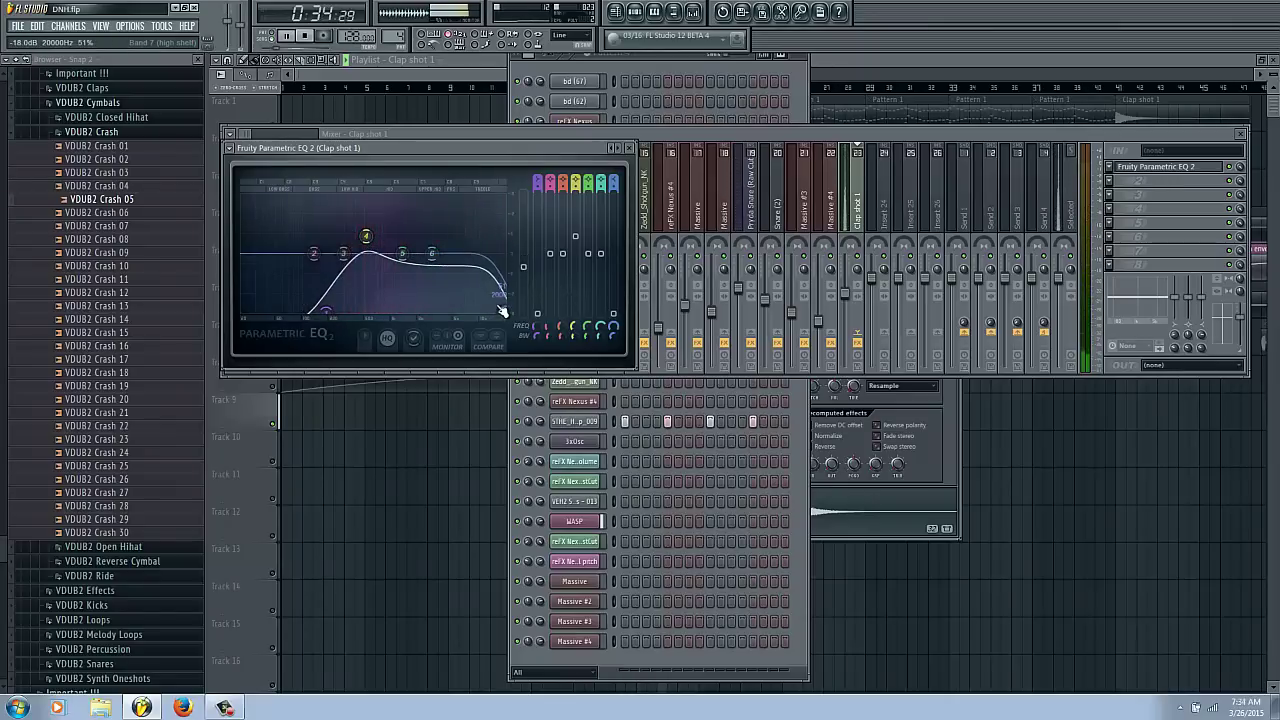
# Restart playback, shift band 1 of the Clap shot 1 EQ further up, and return to the playlist to select Pattern 8.
pyautogui.press('space')
pyautogui.press('space')
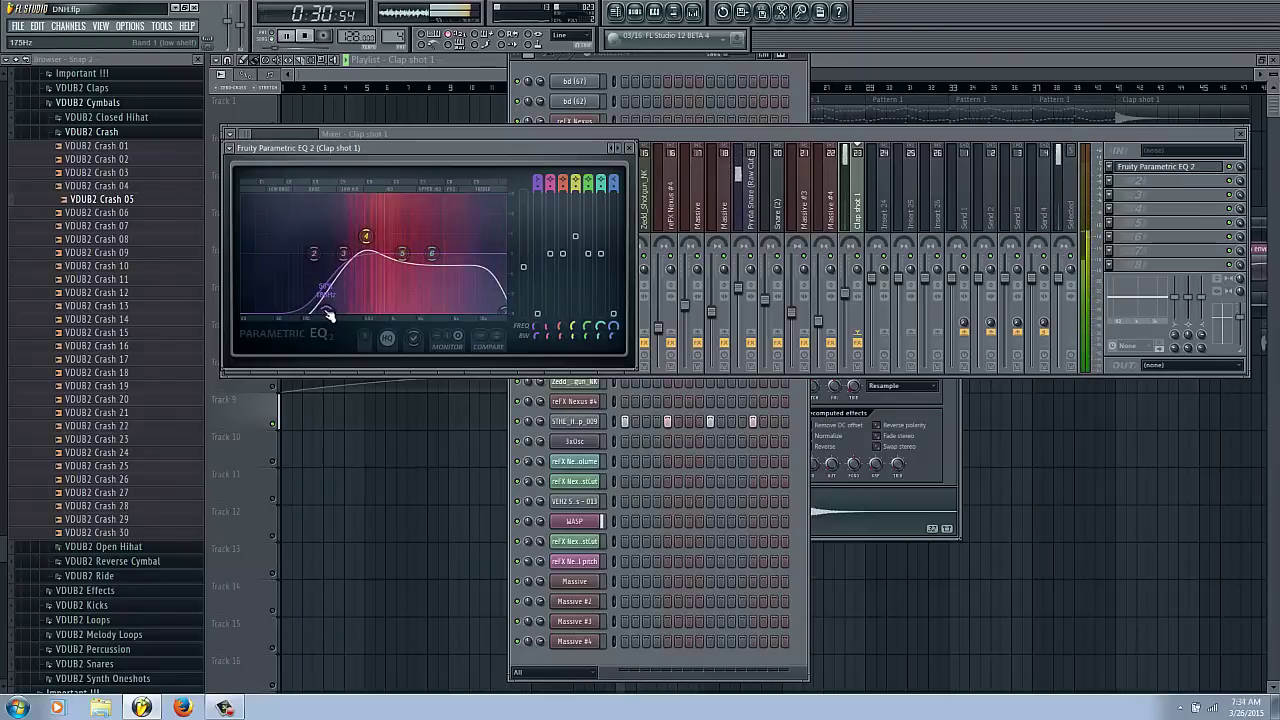
pyautogui.moveTo(329, 316); pyautogui.dragTo(355, 320)
pyautogui.rightClick(1054, 523)
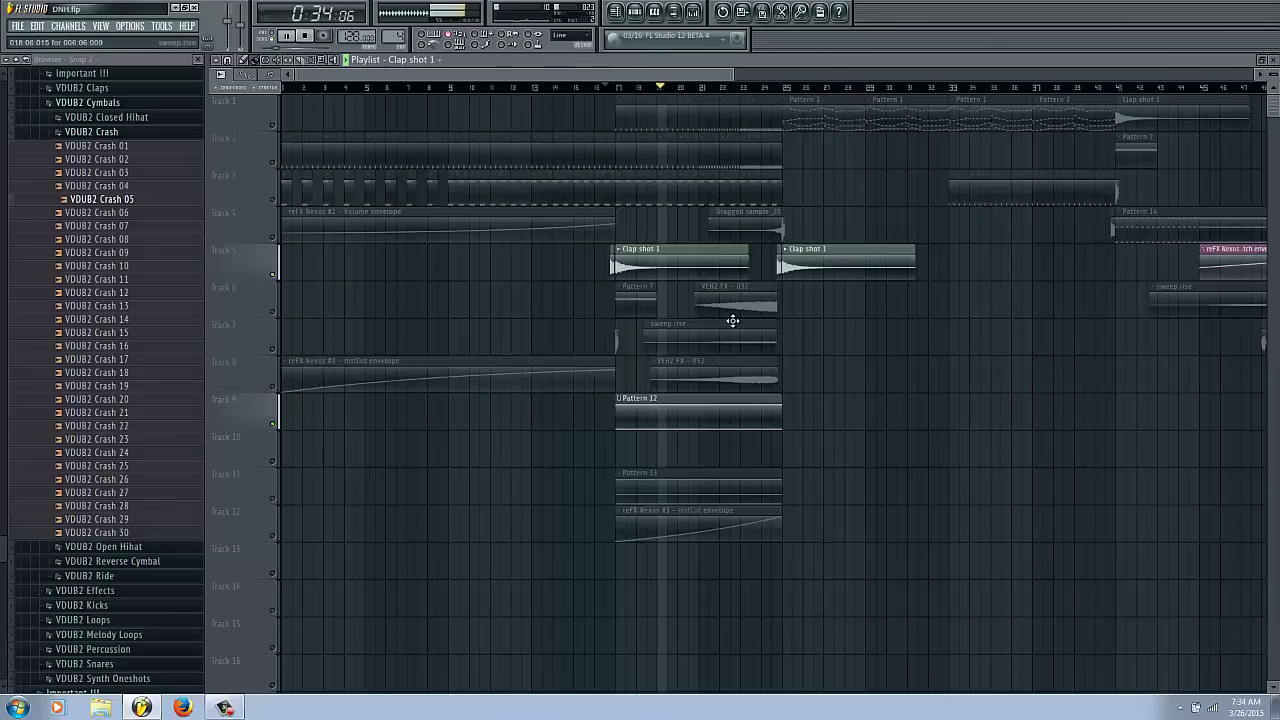
pyautogui.click(754, 200)
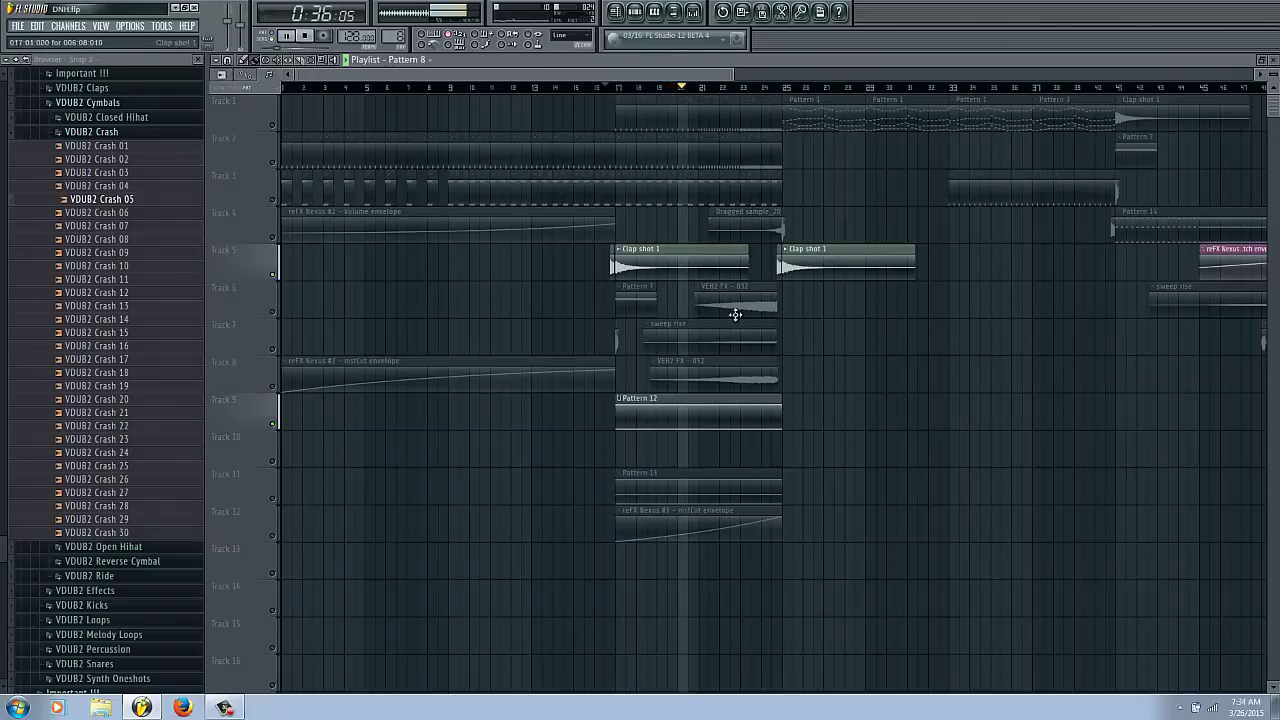
# Open the channel settings of the VEH2 FX - 052 clip on Track 8, review its sample effects, and close them.
pyautogui.click(686, 361)
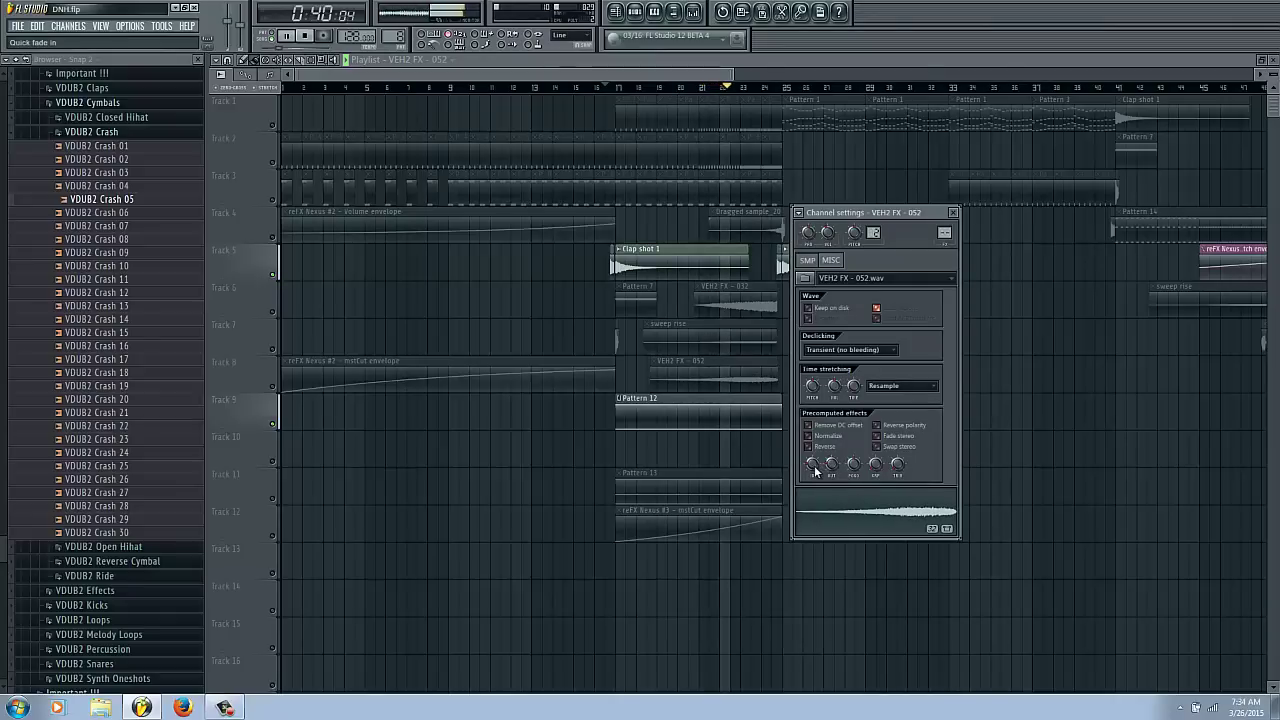
pyautogui.rightClick(1000, 497)
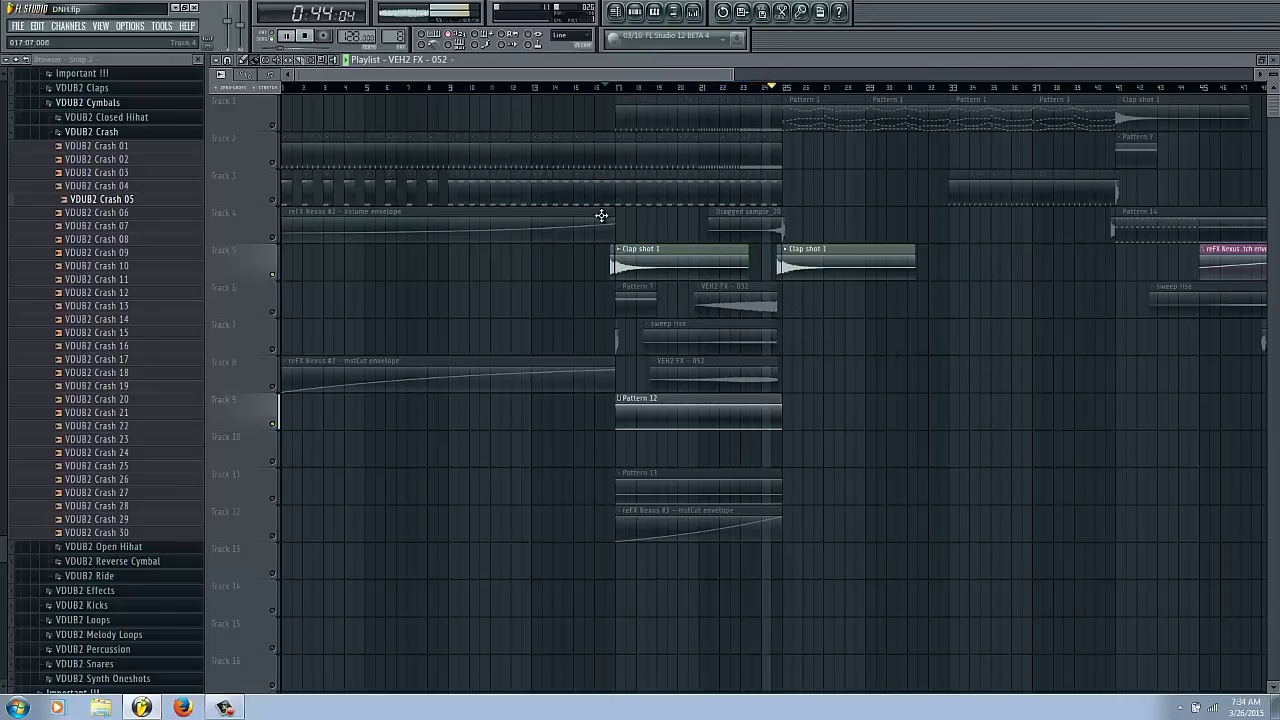
# Unmute playlist Tracks 1 and 2 and restart playback from just before bar 17.
pyautogui.click(605, 87)
pyautogui.press('F9')
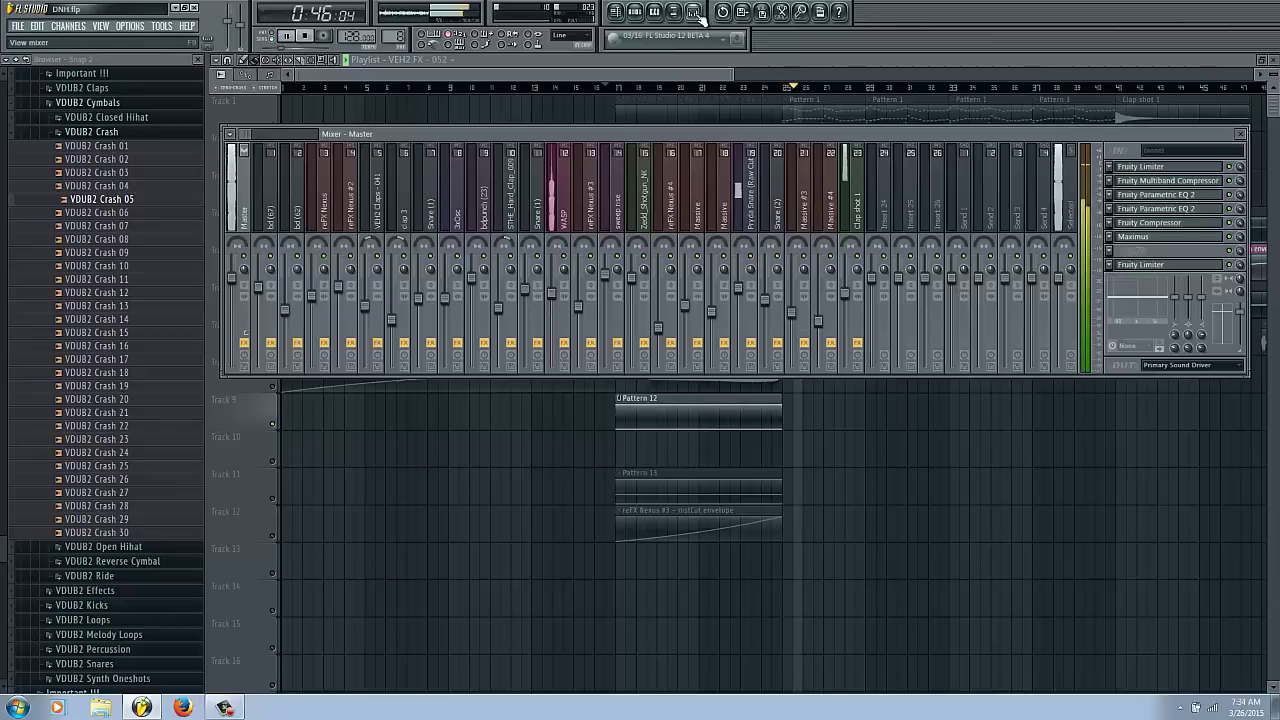
pyautogui.press('F6')
pyautogui.press('F6')
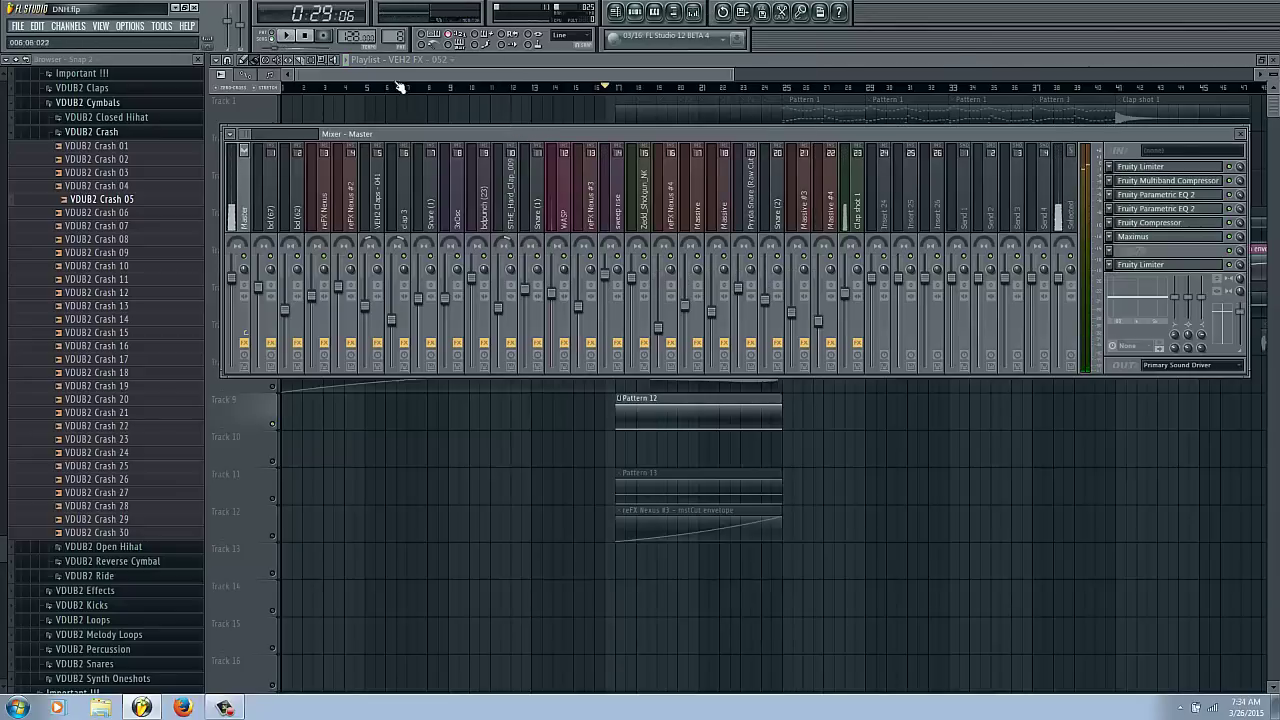
pyautogui.press('F9')
pyautogui.click(273, 162)
pyautogui.click(273, 126)
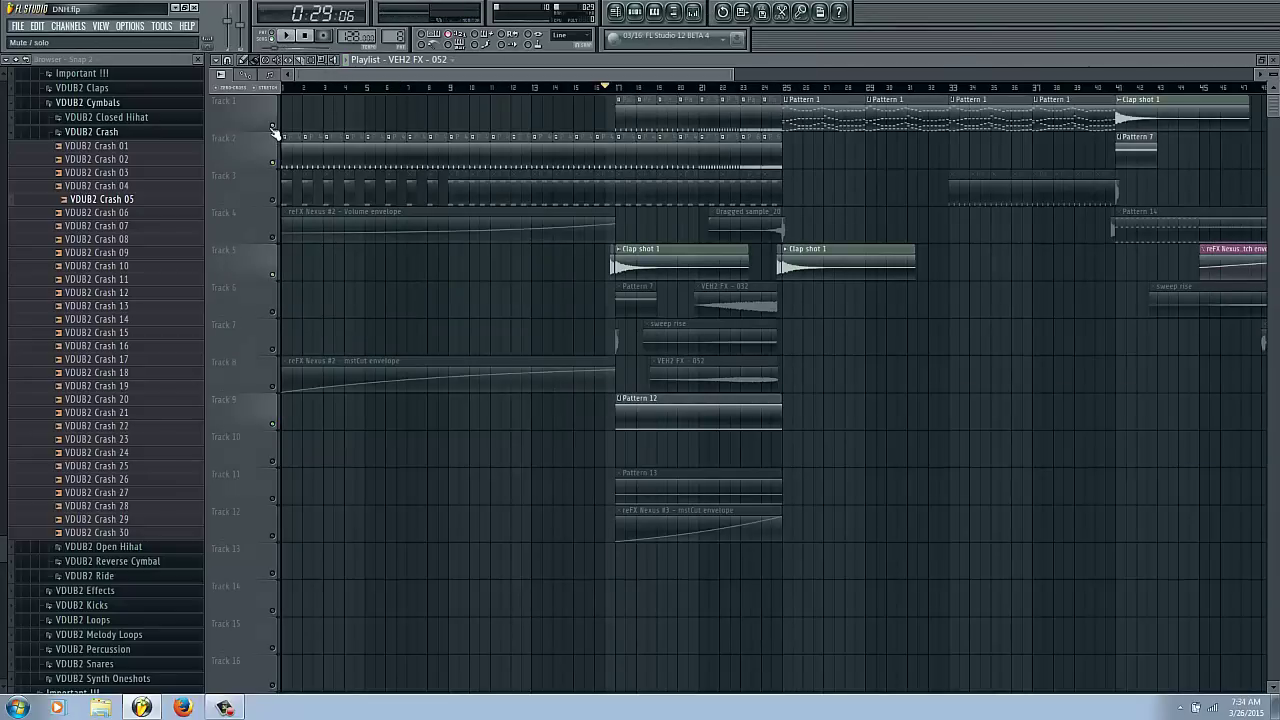
pyautogui.press('space')
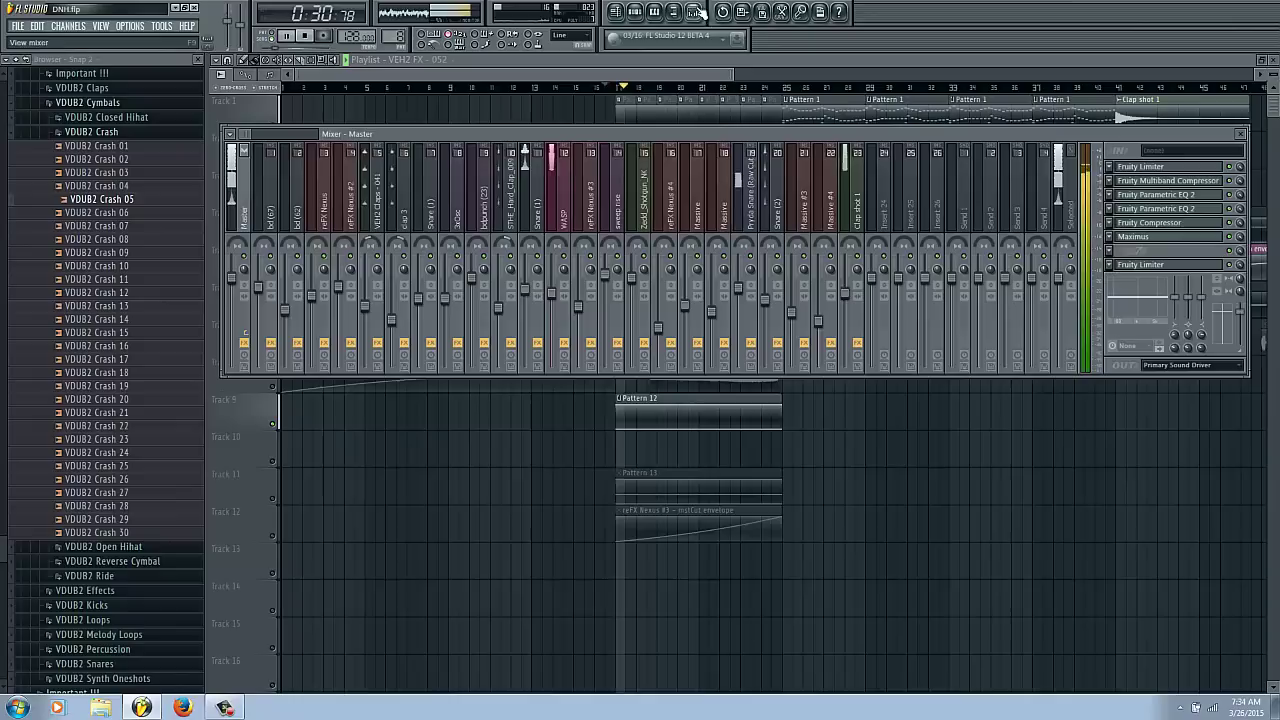
# On the Snare (1) mixer track, replace Soundgoodizer in the first effect slot with Fruity Parametric EQ 2.
pyautogui.press('F9')
pyautogui.click(537, 195)
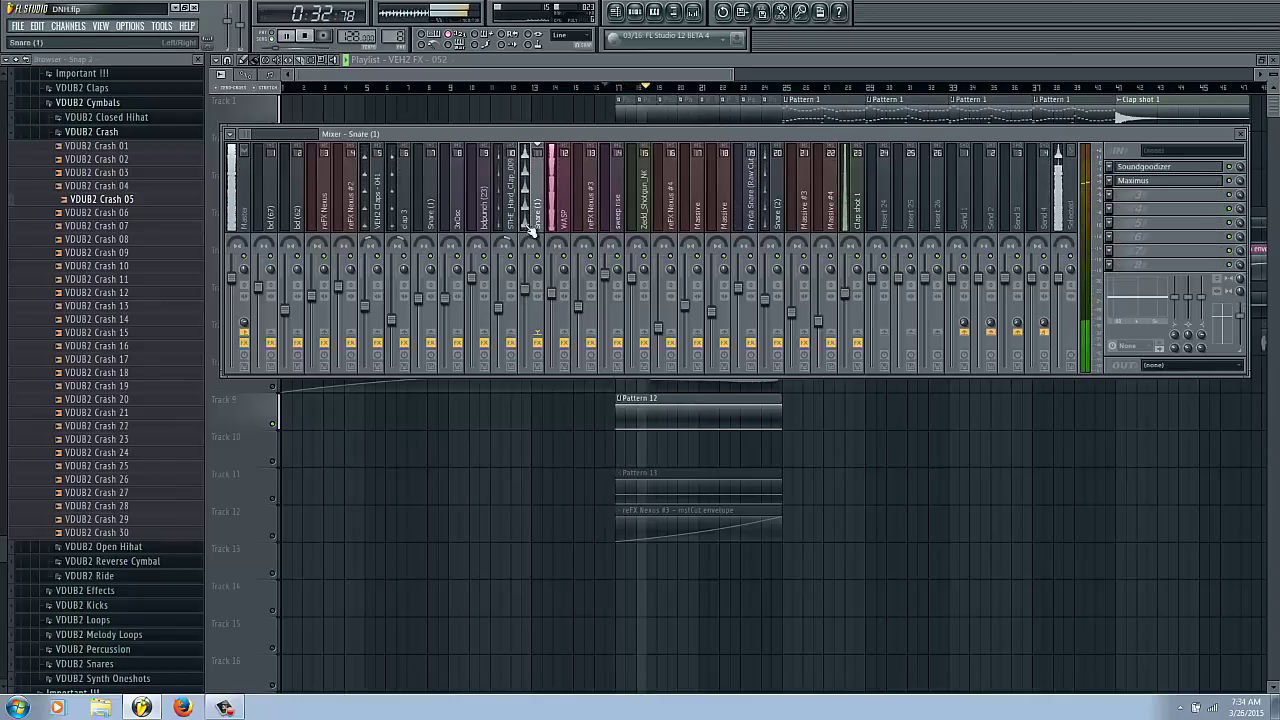
pyautogui.click(1118, 184)
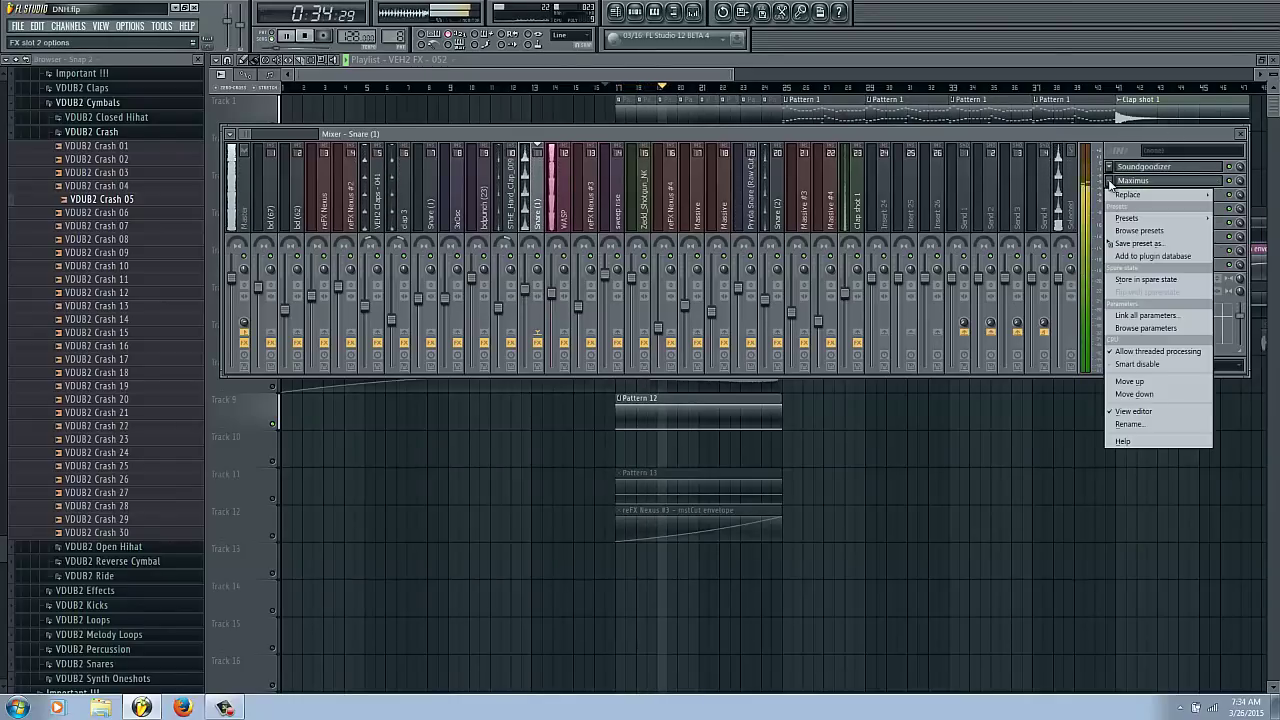
pyautogui.click(1236, 187)
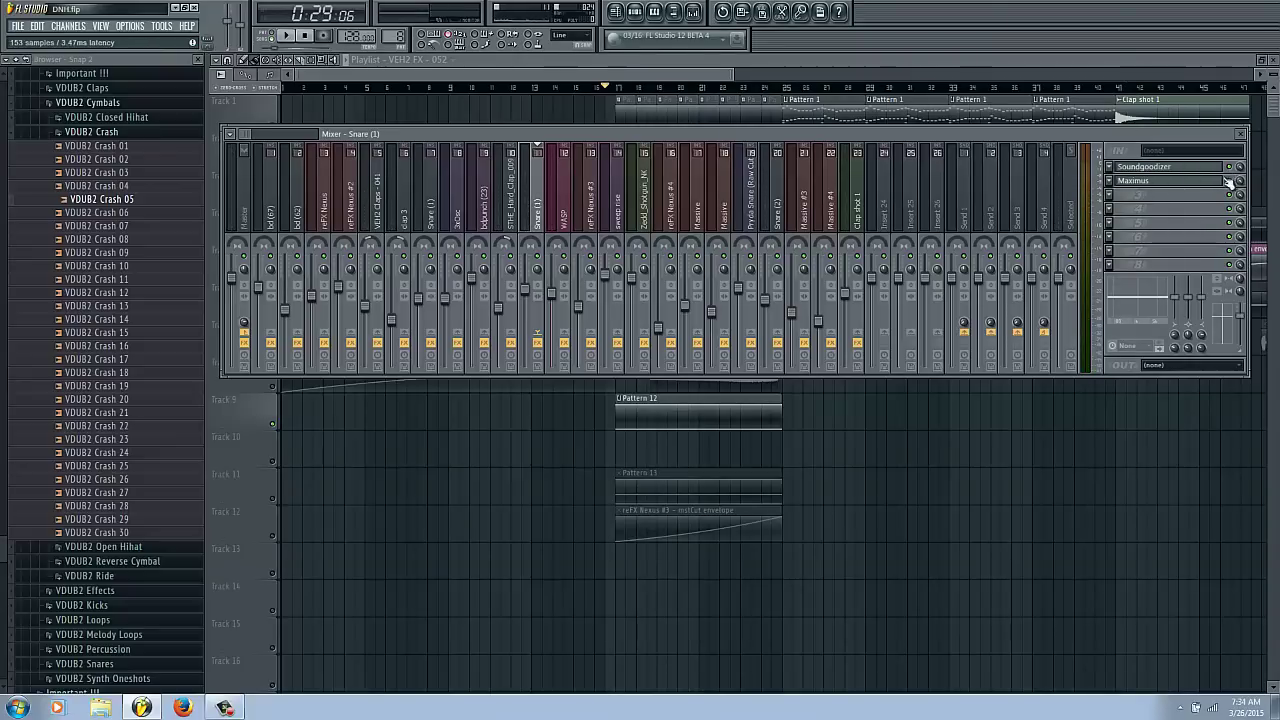
pyautogui.click(1108, 176)
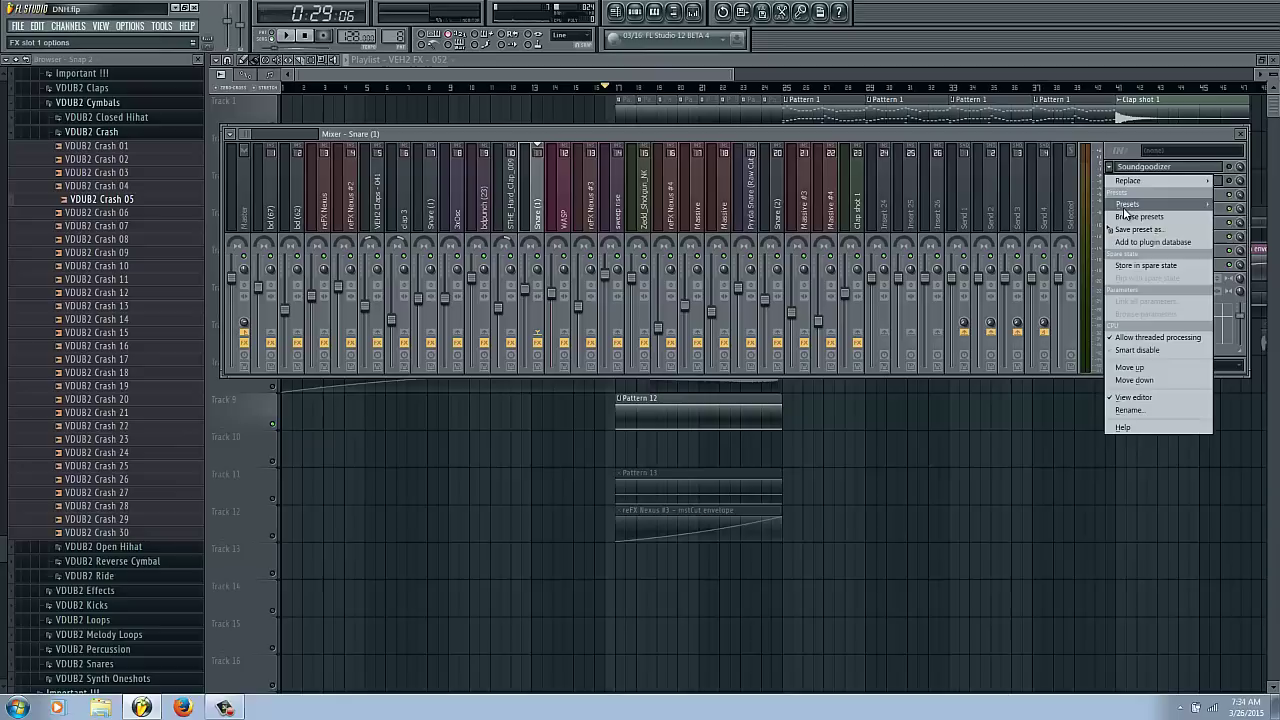
pyautogui.moveTo(1129, 179)
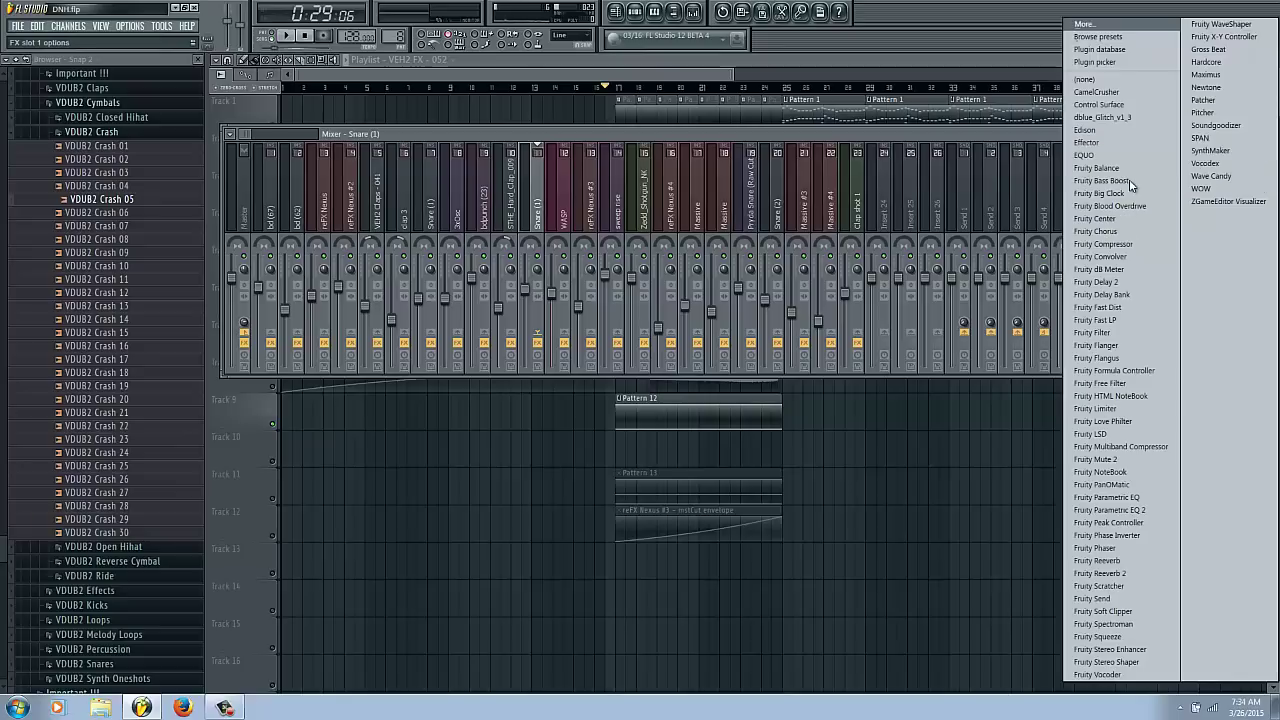
pyautogui.click(1140, 510)
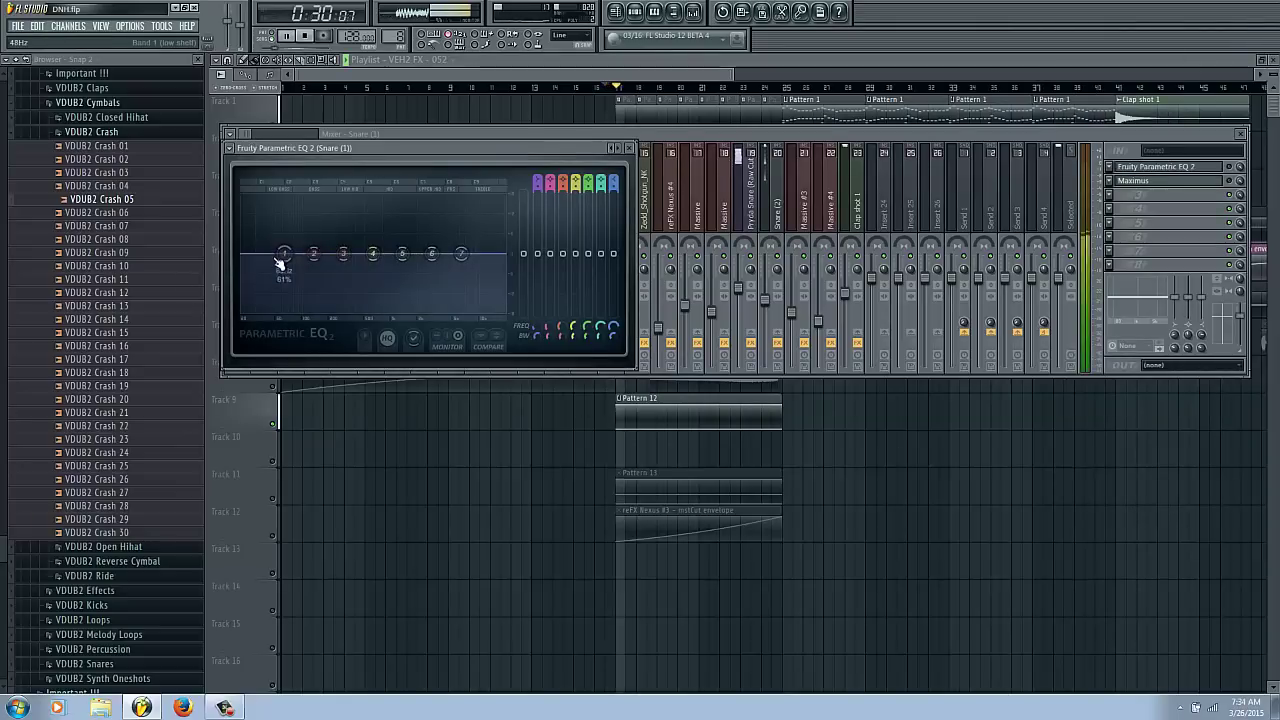
# Cut band 1 of the Snare (1) EQ fully during playback, and close and reopen the EQ's editor.
pyautogui.moveTo(280, 255); pyautogui.dragTo(284, 460)
pyautogui.click(629, 148)
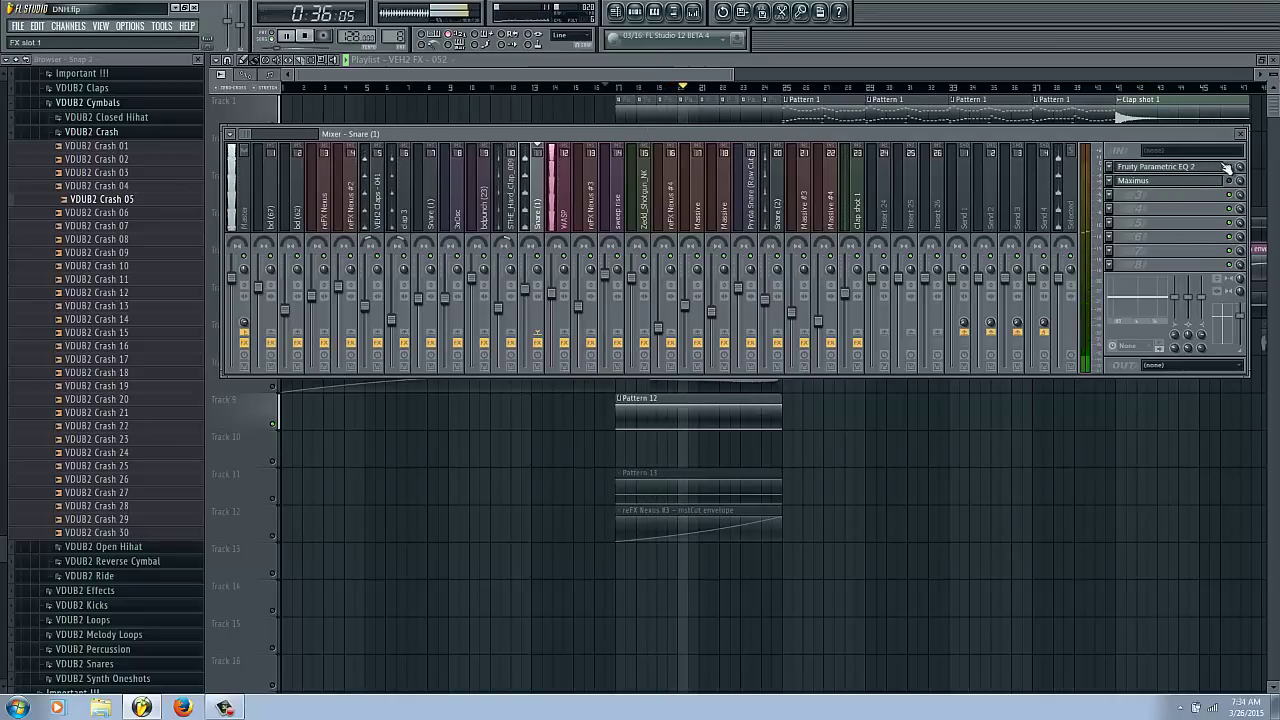
pyautogui.click(1123, 172)
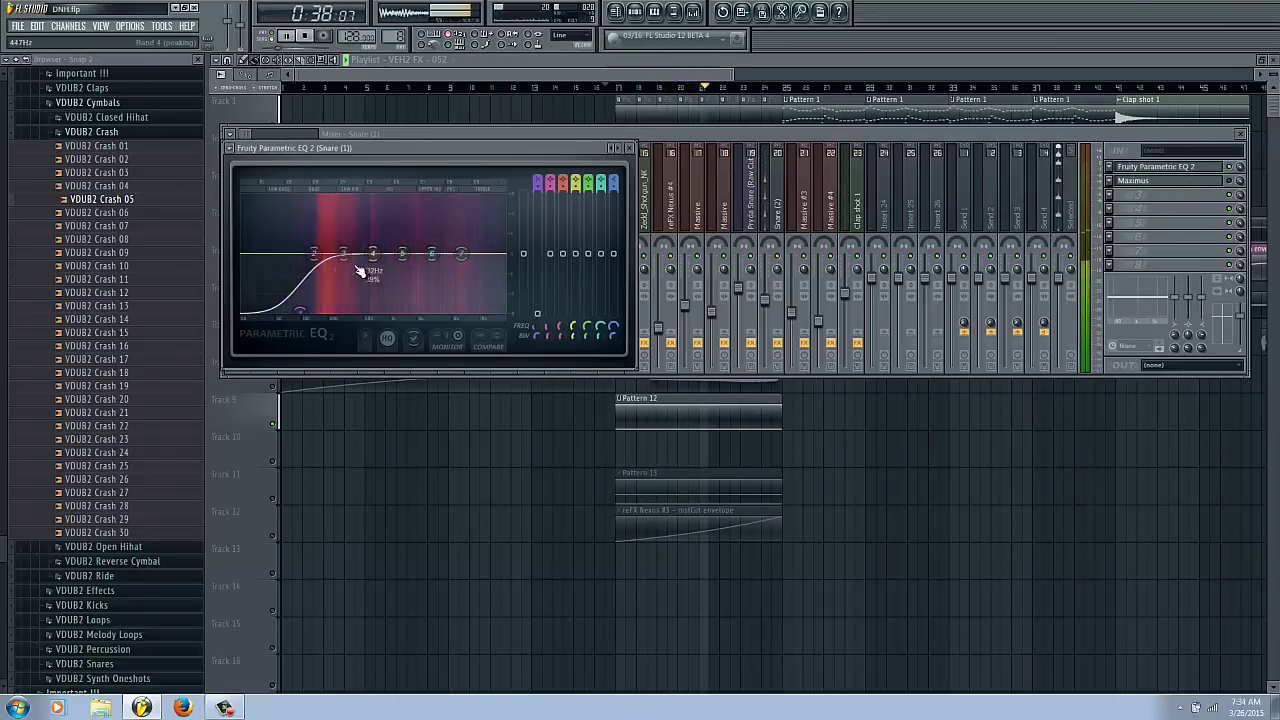
# Boost band 3 of the Snare (1) EQ slightly, shift band 1 higher, and roll off band 7 to -18.0 dB near 17242 Hz.
pyautogui.moveTo(343, 254); pyautogui.dragTo(341, 245)
pyautogui.moveTo(291, 309); pyautogui.dragTo(314, 308)
pyautogui.moveTo(461, 253); pyautogui.dragTo(543, 414)
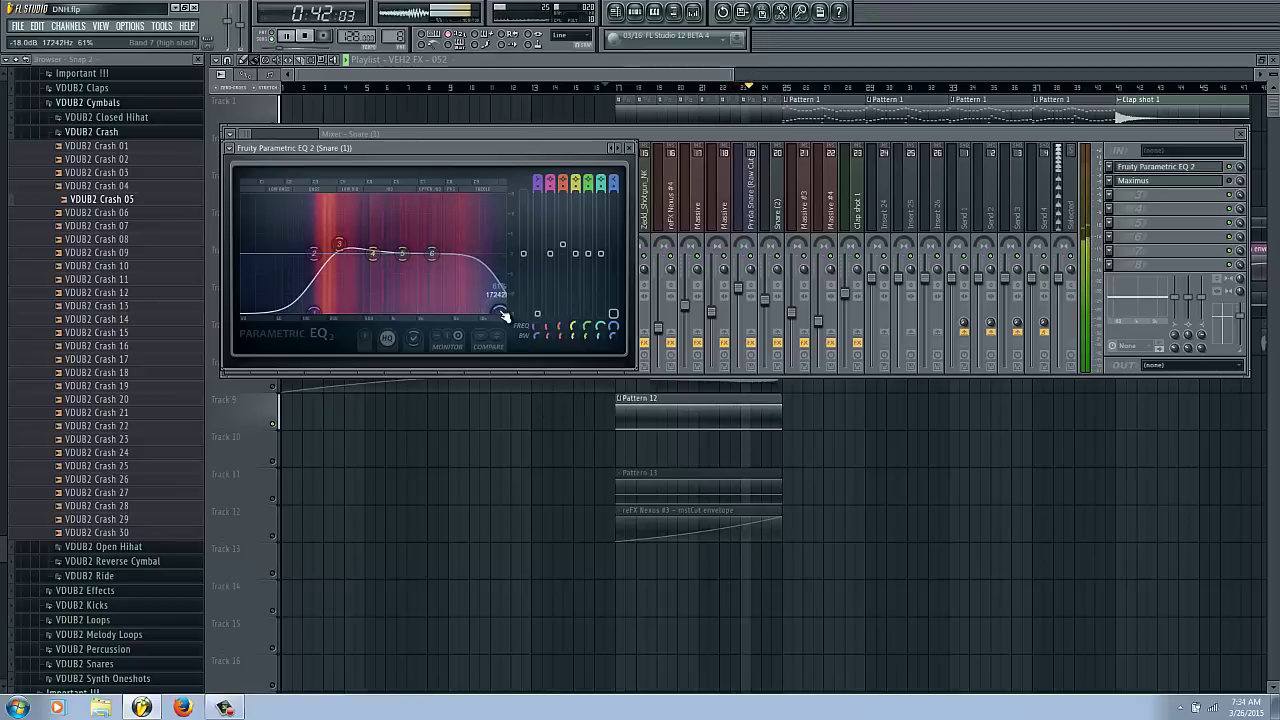
pyautogui.click(628, 148)
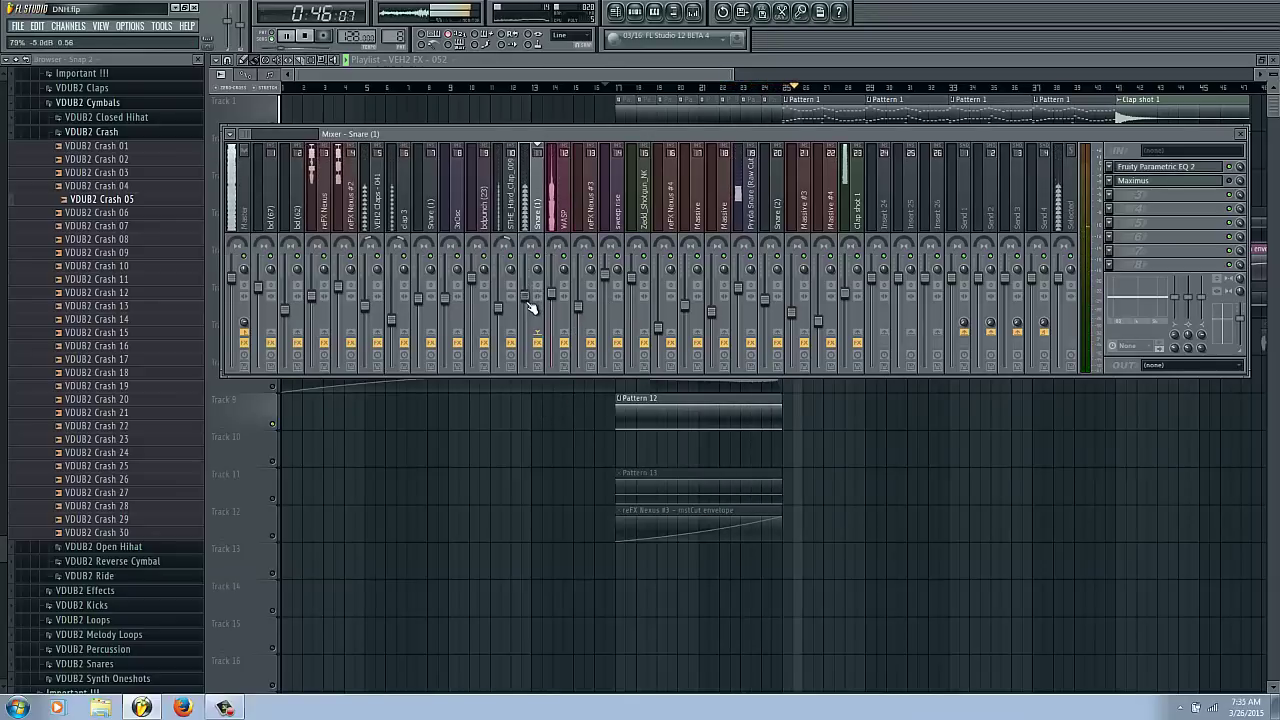
# Return to the playlist and delete the bar 24 pattern clips on Tracks 1 to 3, just before the Pattern 1 section.
pyautogui.press('F9')
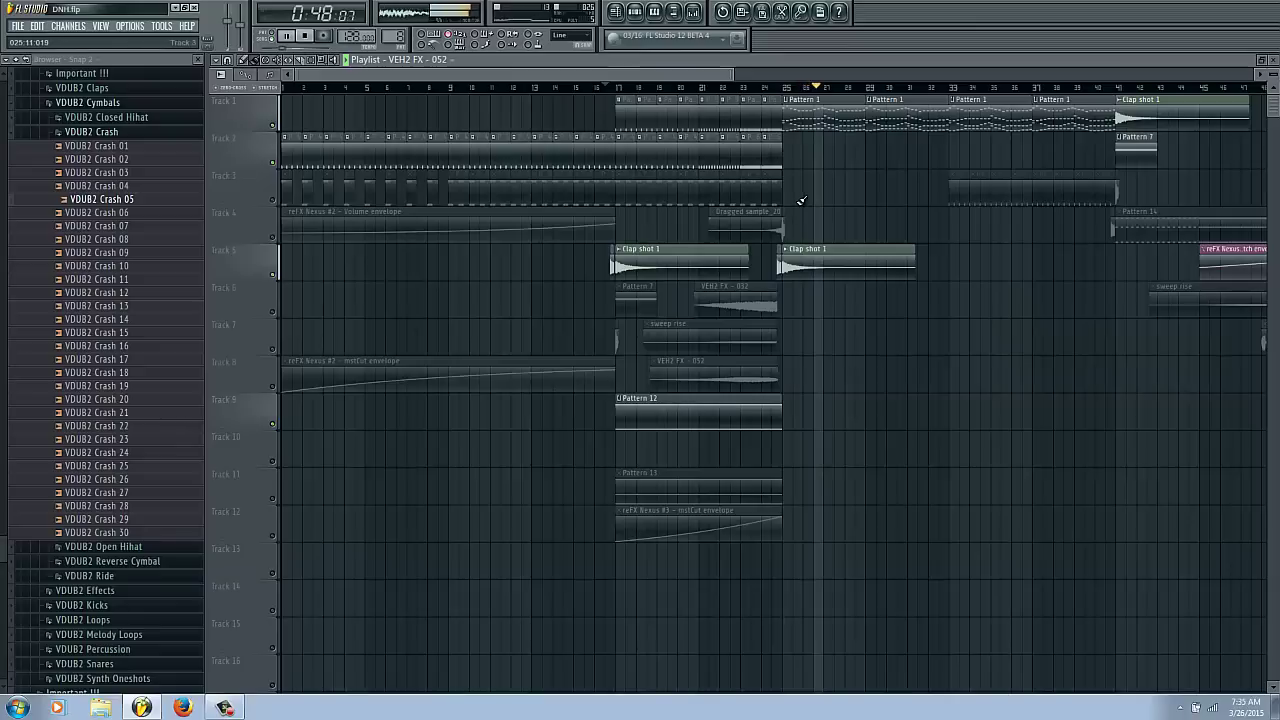
pyautogui.rightClick(775, 143)
pyautogui.rightClick(771, 105)
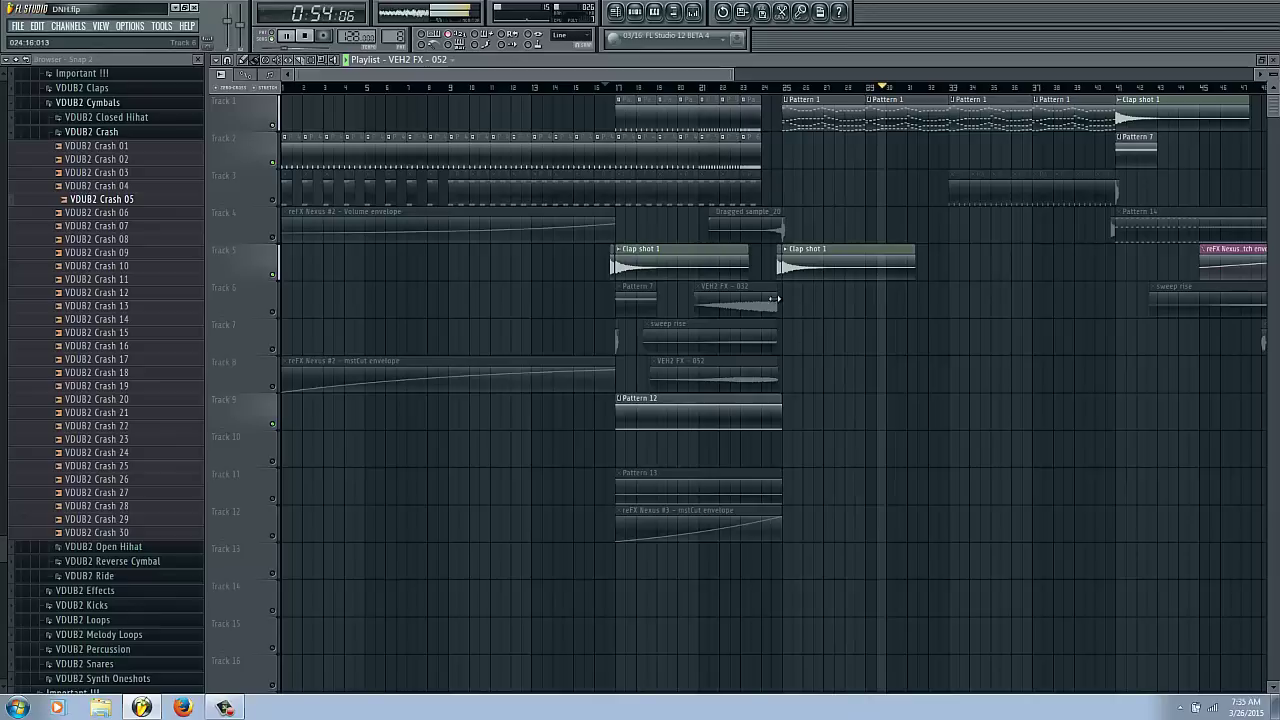
# Play the arrangement from about bar 20 and turn all muted playlist tracks back on.
pyautogui.click(676, 89)
pyautogui.rightClick(273, 126)
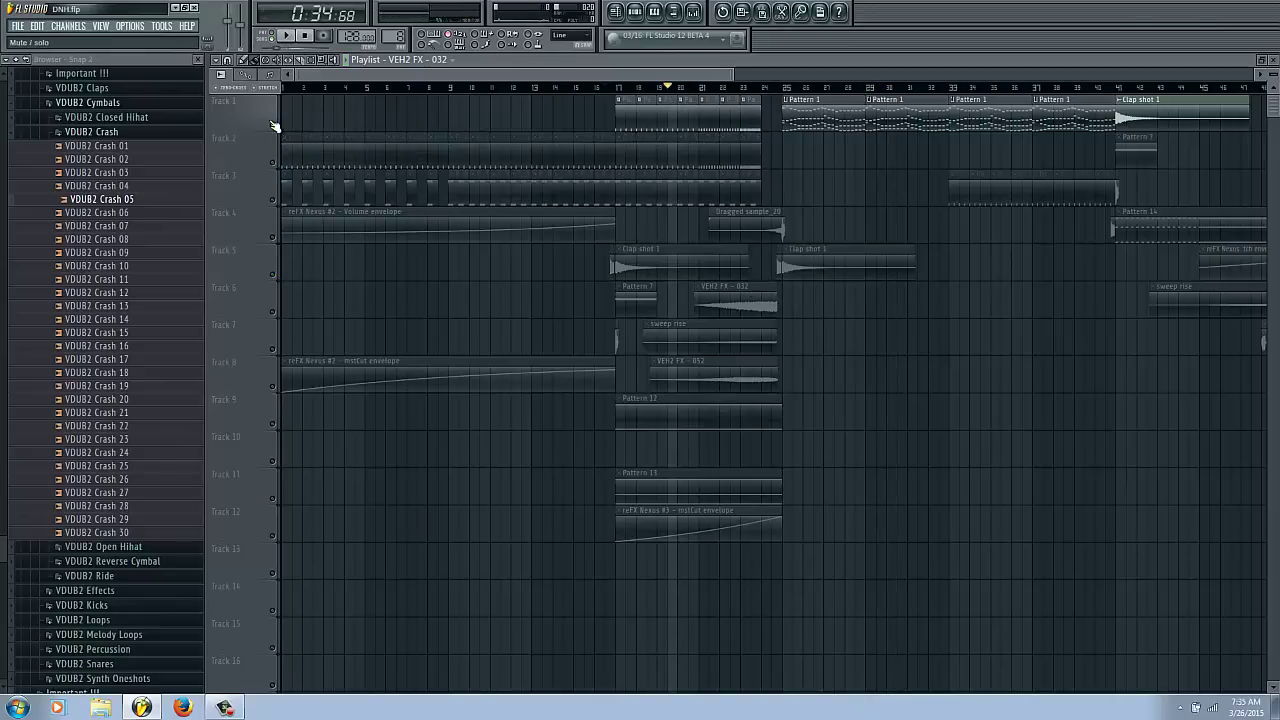
pyautogui.rightClick(273, 126)
# Shift the VEH2 FX - 032, sweep rise and VEH2 FX - 052 clips earlier so they end at bar 24, and stop playback.
pyautogui.scroll(2, 752, 298)
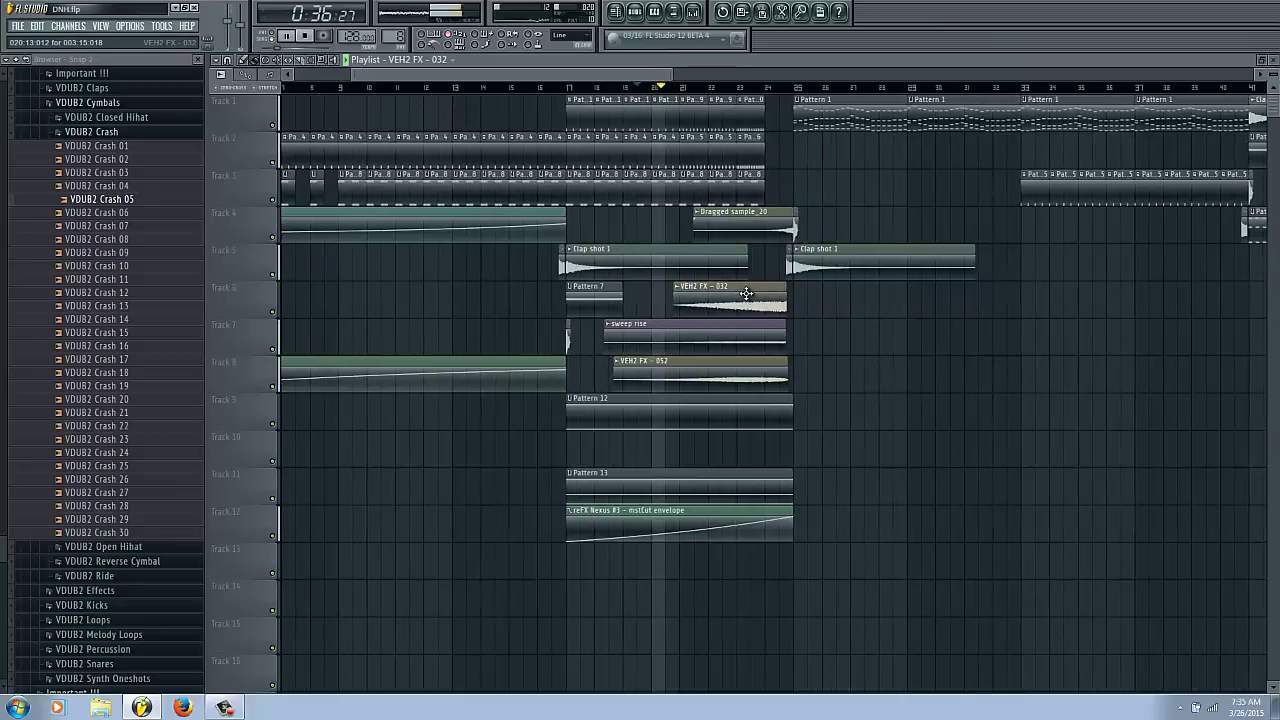
pyautogui.doubleClick(753, 295)
pyautogui.click(957, 210)
pyautogui.scroll(3, 790, 300)
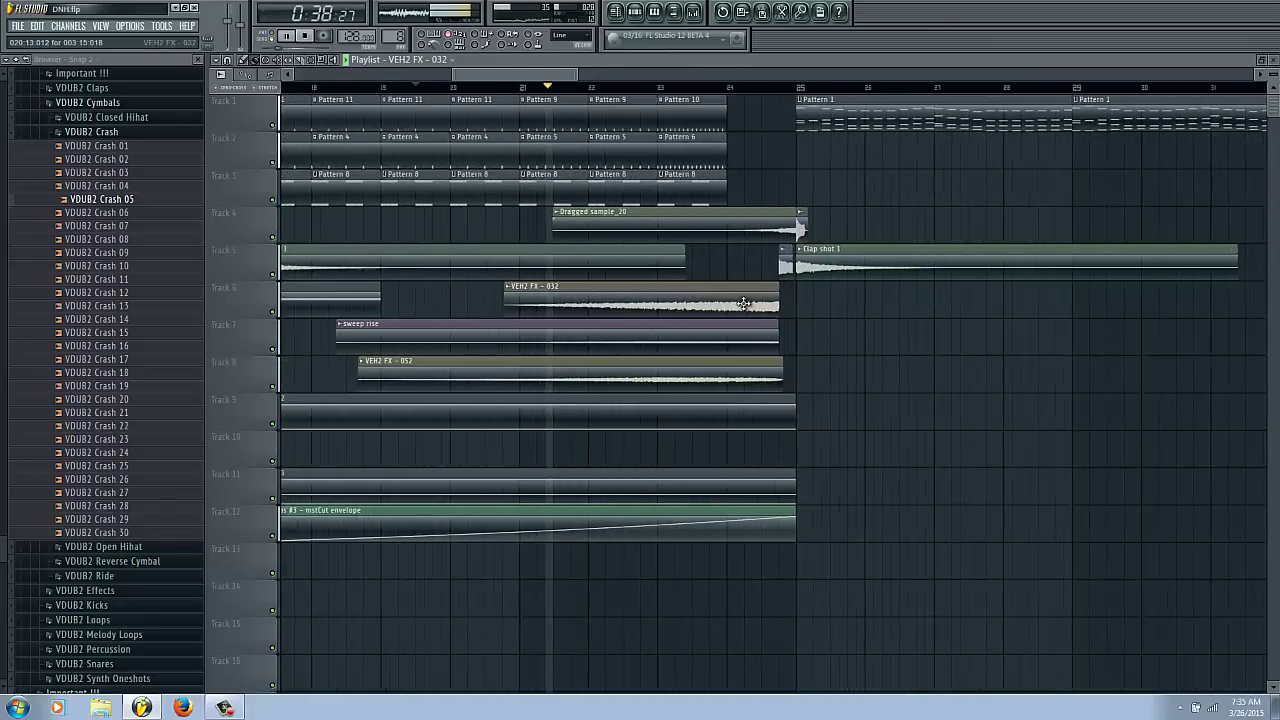
pyautogui.moveTo(737, 290); pyautogui.dragTo(683, 290)
pyautogui.moveTo(717, 331)
pyautogui.mouseDown()
pyautogui.moveTo(671, 331)
pyautogui.moveTo(646, 367)
pyautogui.moveTo(630, 366)
pyautogui.mouseUp()
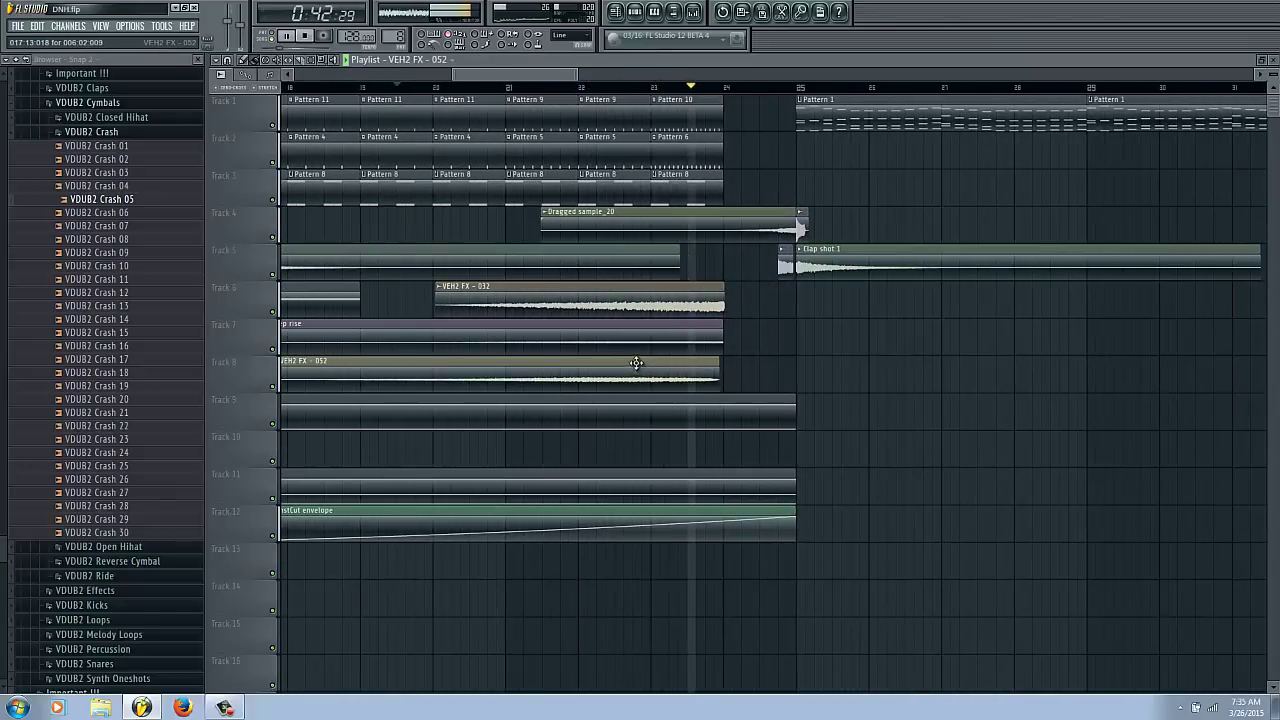
pyautogui.scroll(3, 726, 376)
pyautogui.moveTo(718, 376); pyautogui.dragTo(669, 363)
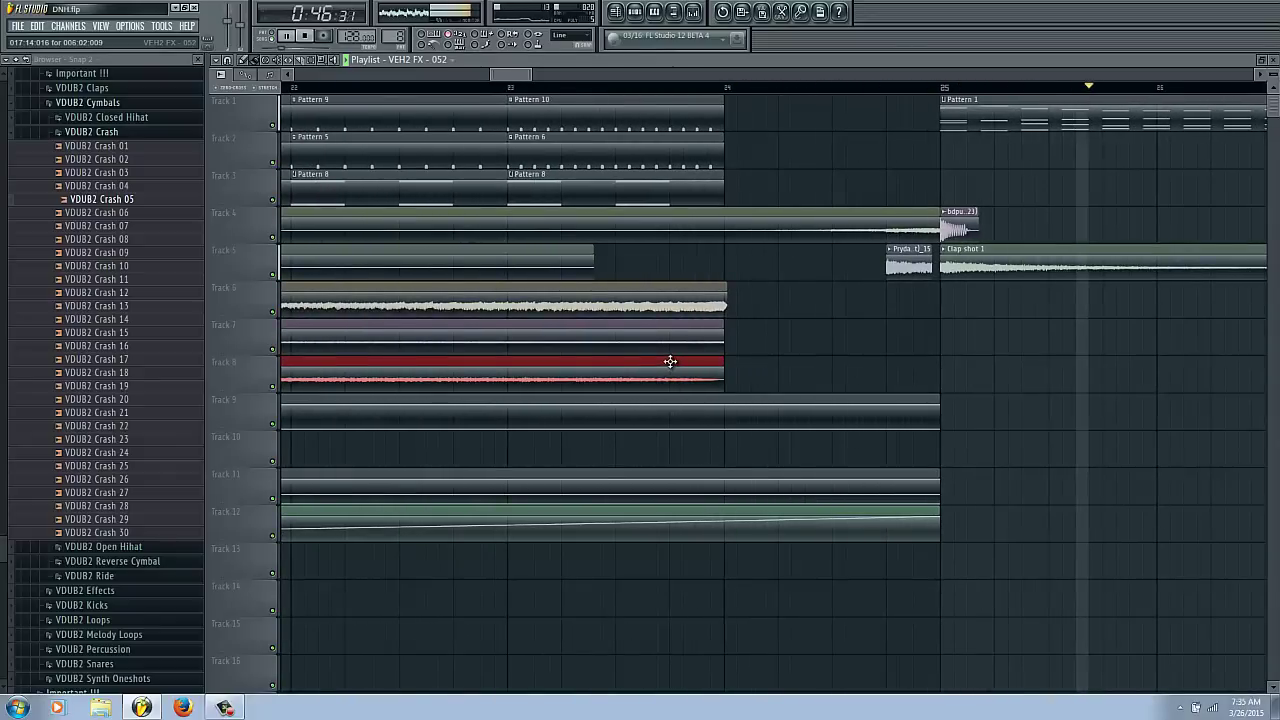
pyautogui.keyDown('ctrl'); pyautogui.click(740, 306); pyautogui.keyUp('ctrl')
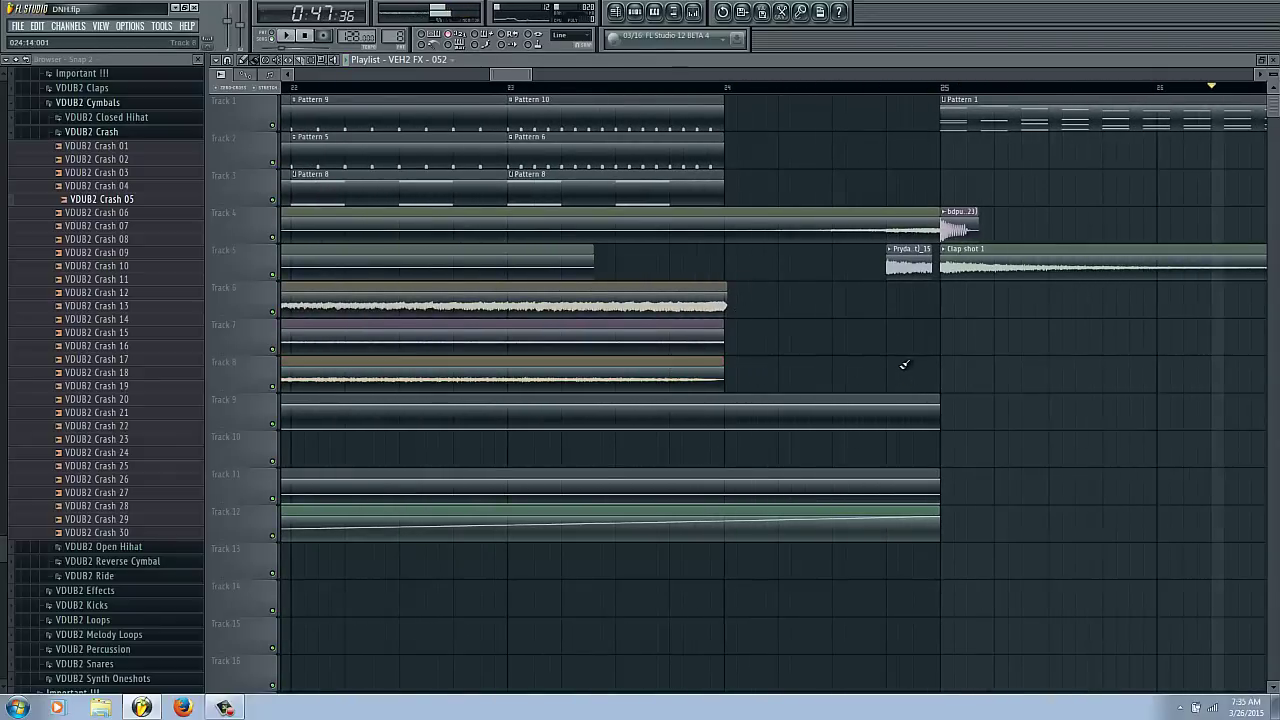
# Inspect the channel settings of the short bdpunch (23) clip at bar 25 on Track 4 and close them.
pyautogui.scroll(-8, 1040, 420)
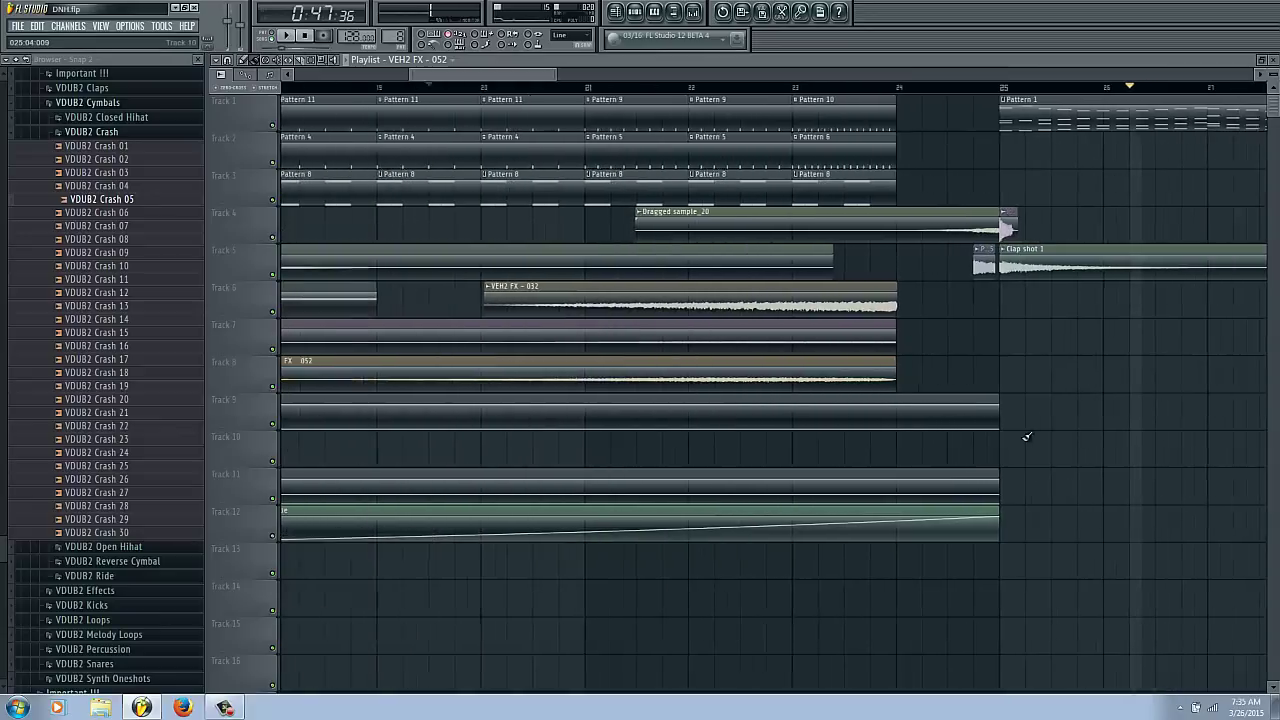
pyautogui.moveTo(576, 69); pyautogui.dragTo(772, 107)
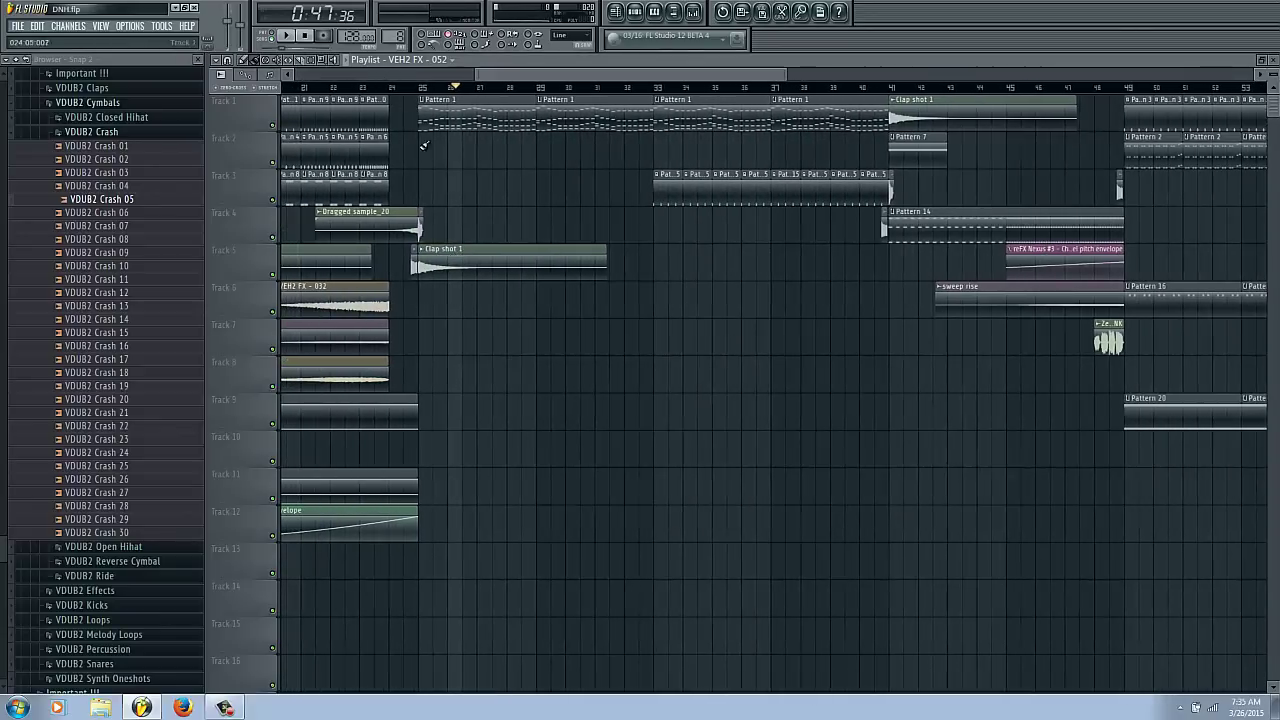
pyautogui.scroll(5, 421, 226)
pyautogui.doubleClick(424, 226)
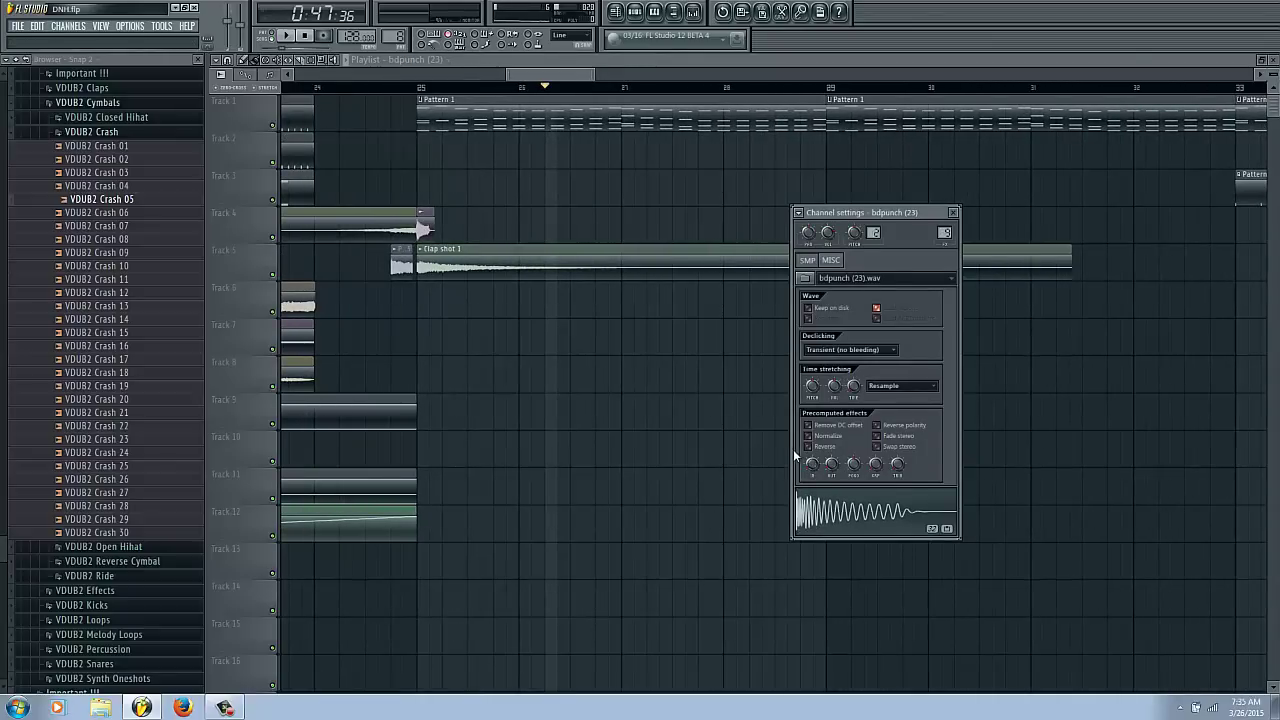
pyautogui.press('Escape')
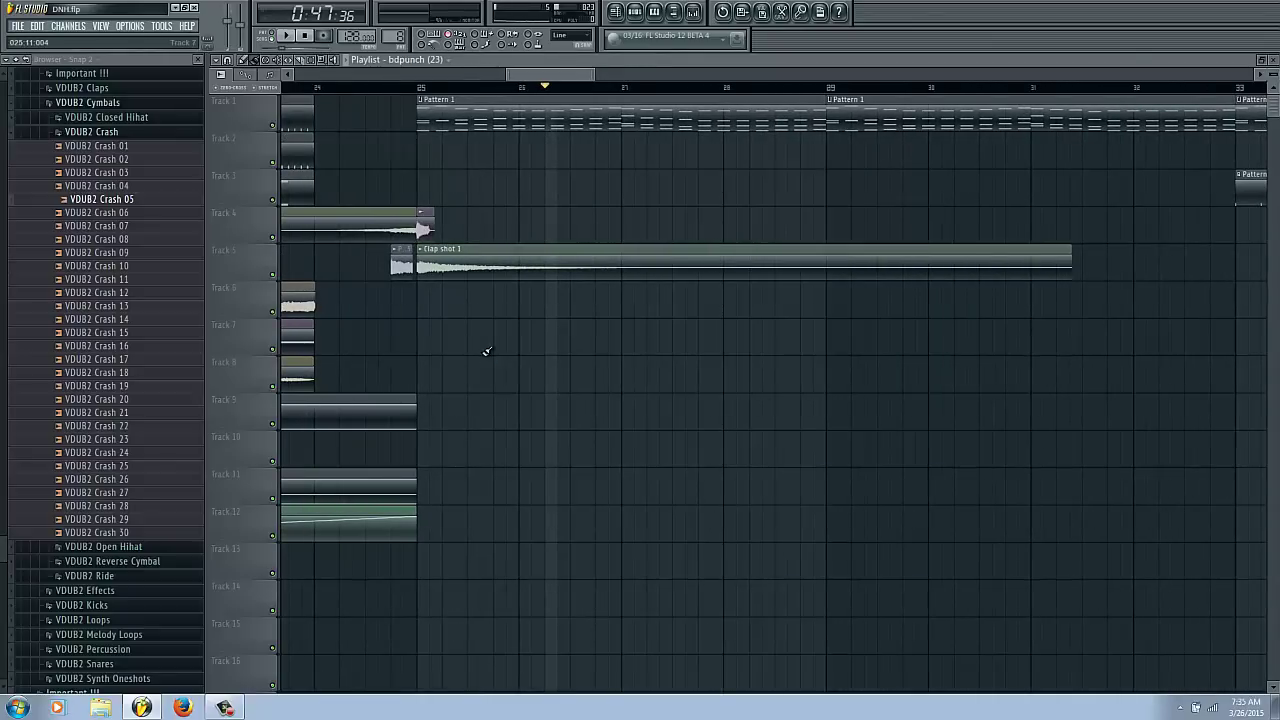
# Play the build-up from about bar 20 into bar 25 to hear the gap, and stop playback.
pyautogui.scroll(-8, 486, 352)
pyautogui.click(440, 88)
pyautogui.press('space')
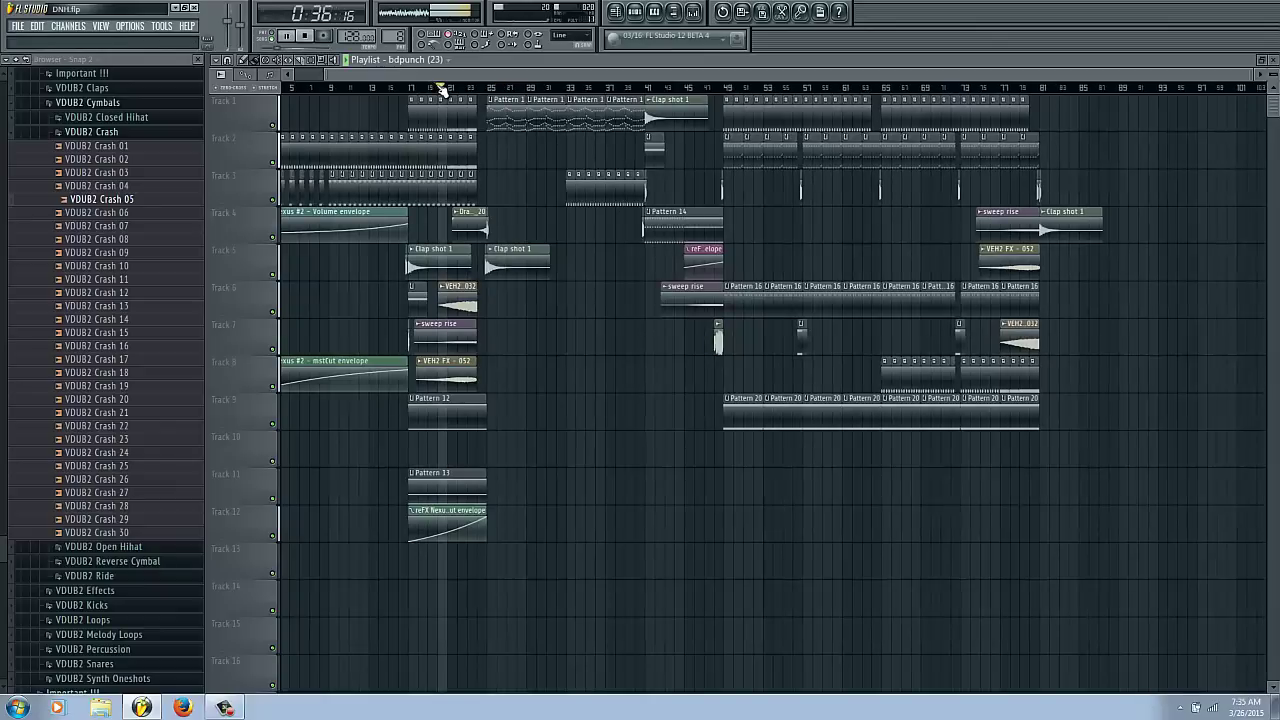
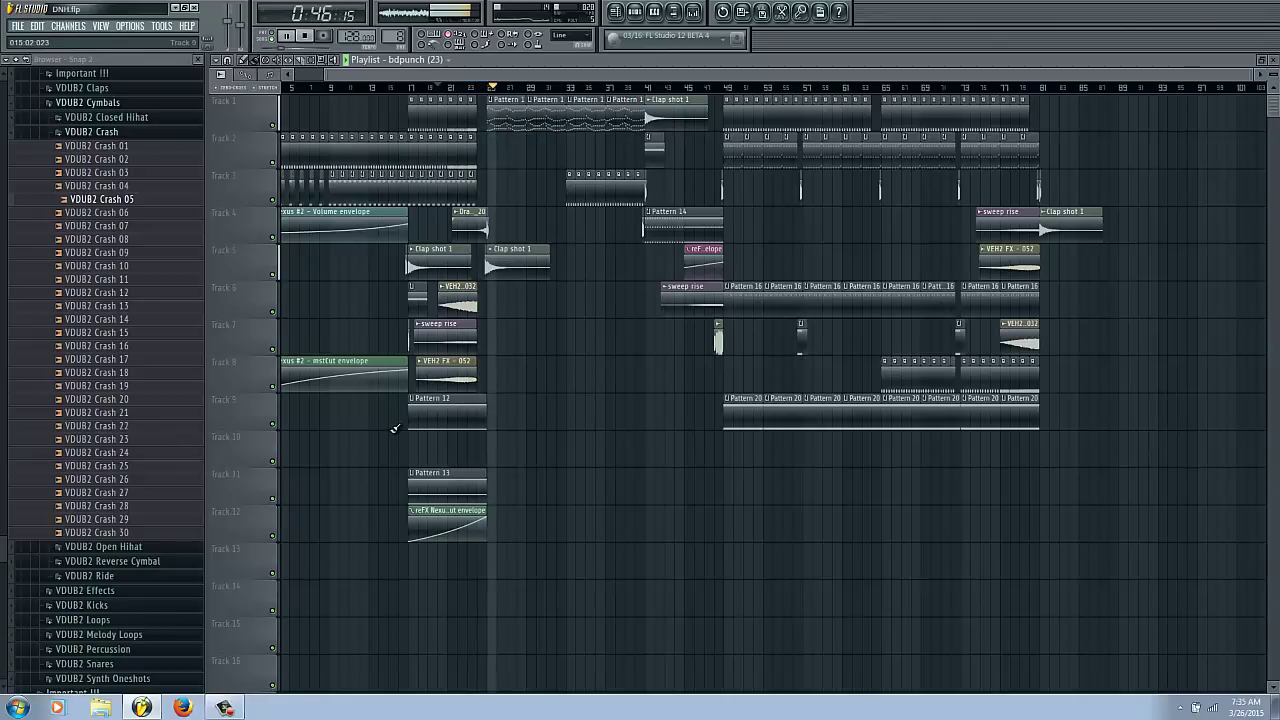
pyautogui.press('space')
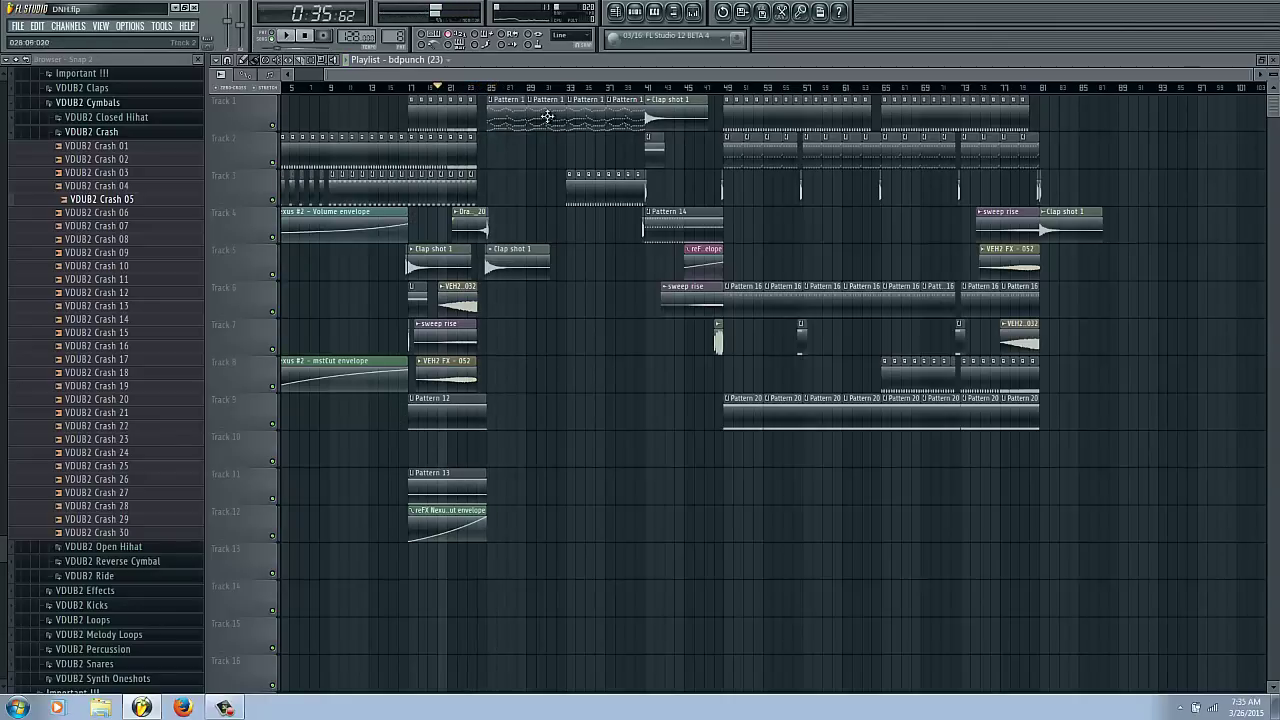
# Open the reFX Nexus notes of the Pattern 1 clip on Track 1 in the piano roll.
pyautogui.moveTo(582, 69); pyautogui.dragTo(644, 63)
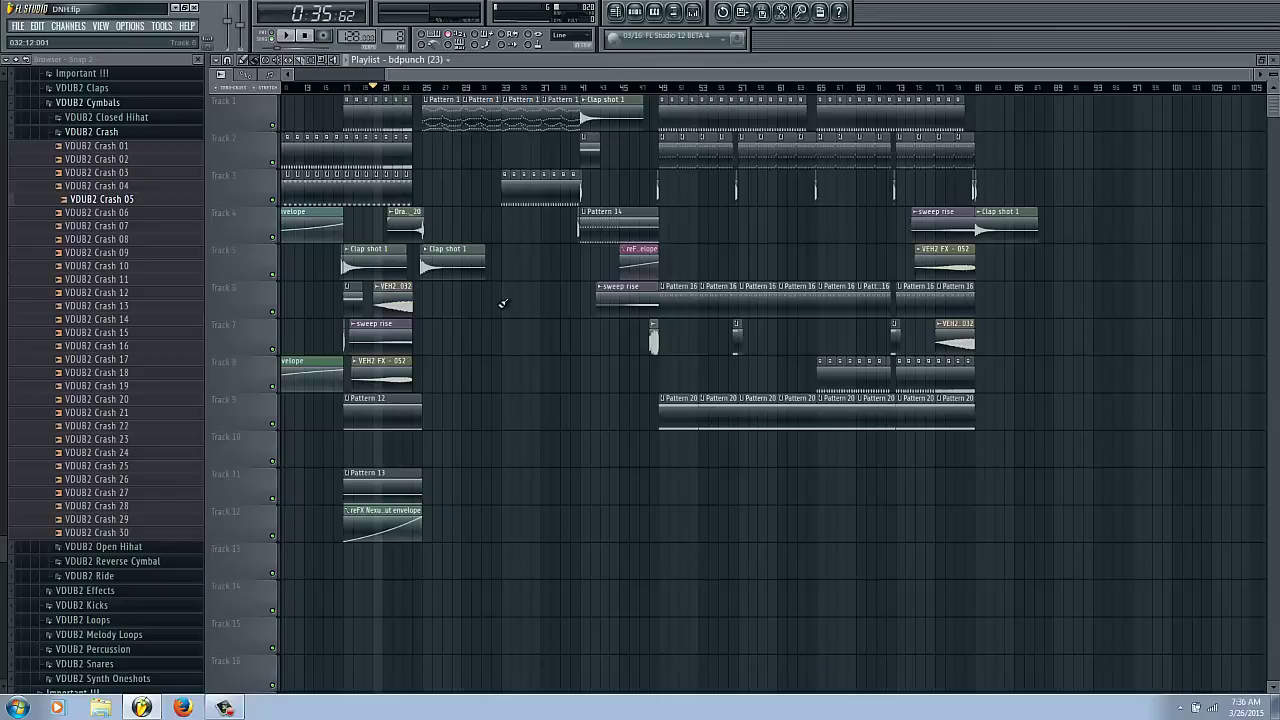
pyautogui.scroll(3, 584, 92)
pyautogui.doubleClick(605, 119)
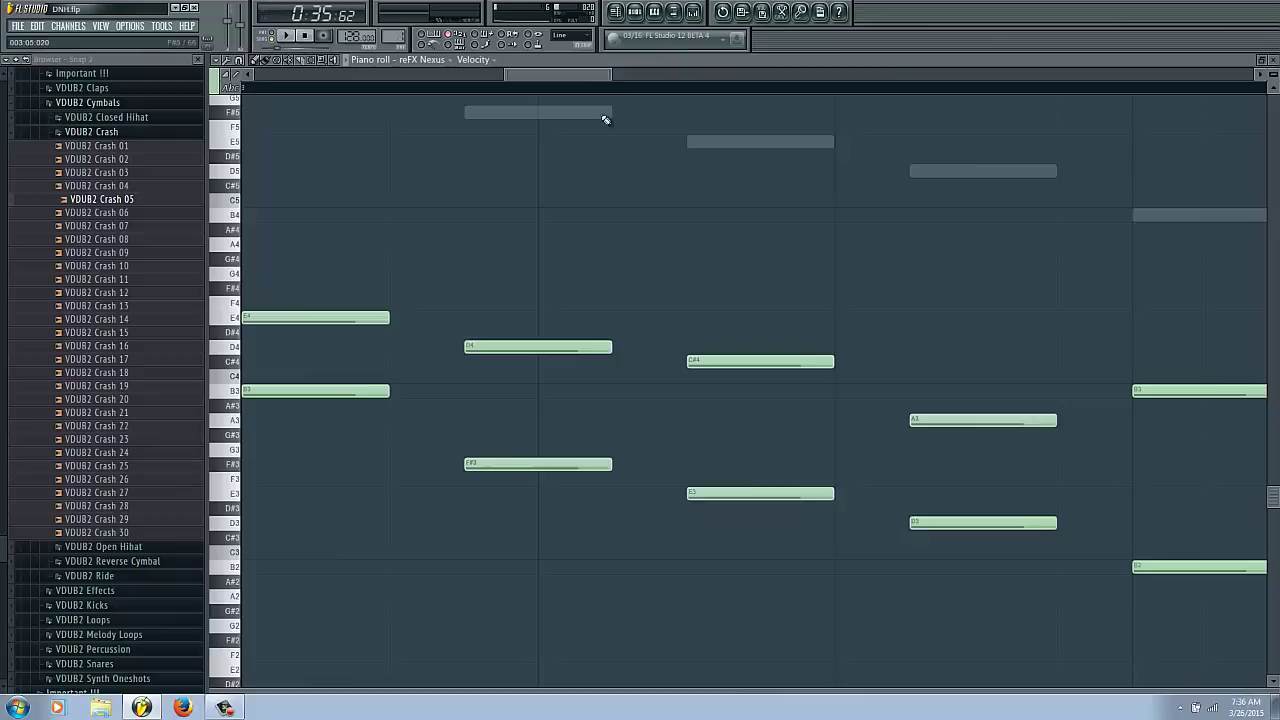
# Show the mixer, start playback and lower the volume of the sweep rise mixer track.
pyautogui.click(693, 12)
pyautogui.press('space')
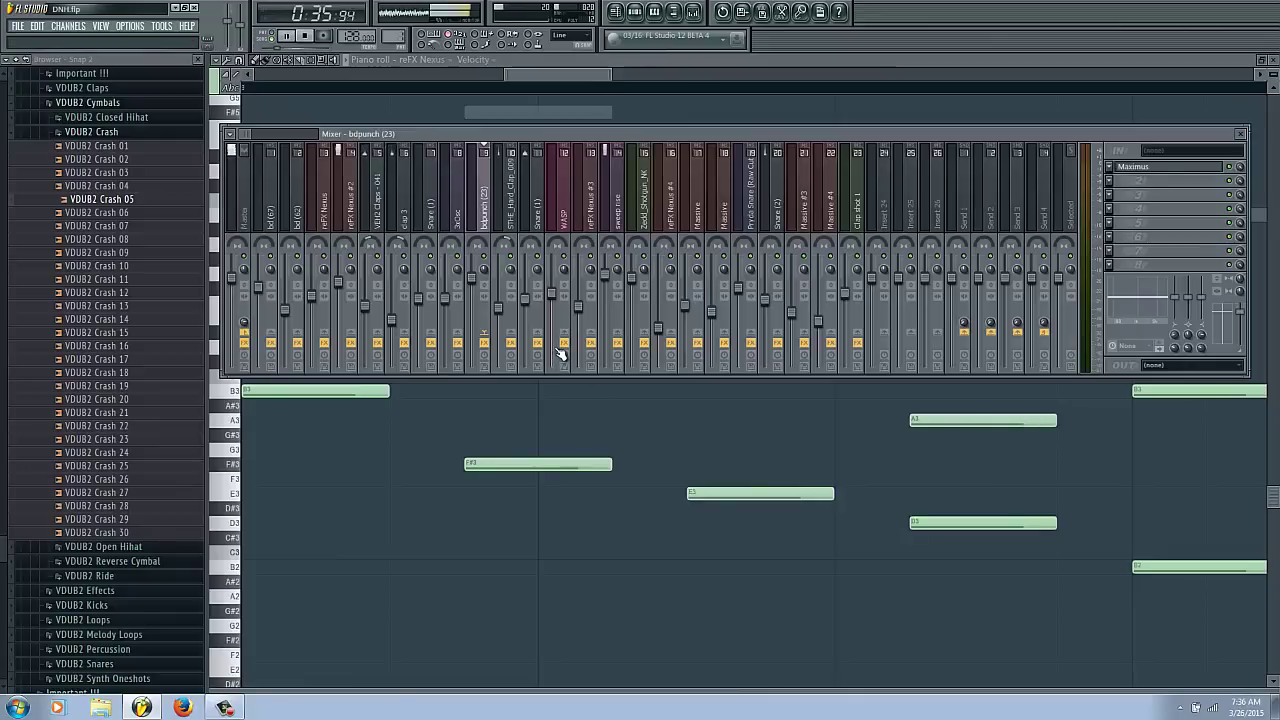
pyautogui.click(612, 294)
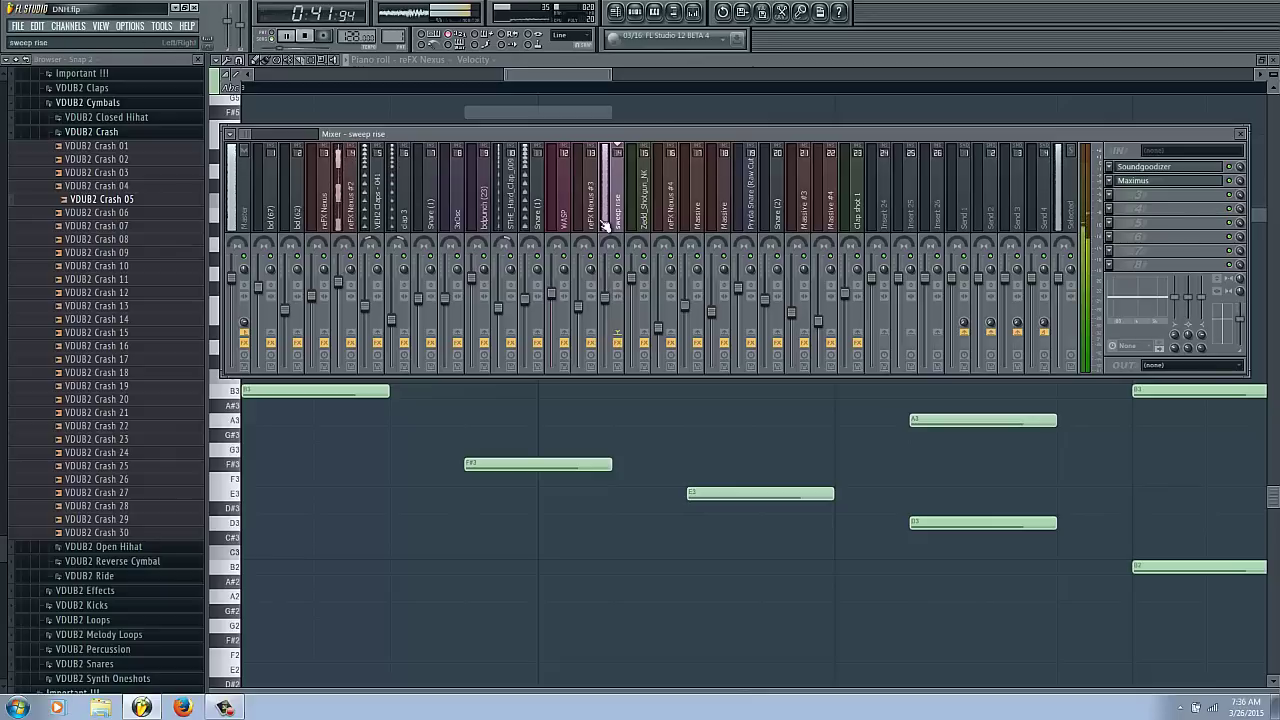
# Replace Soundgoodizer in the first effect slot of the sweep rise track with Fruity Parametric EQ 2.
pyautogui.click(1121, 169)
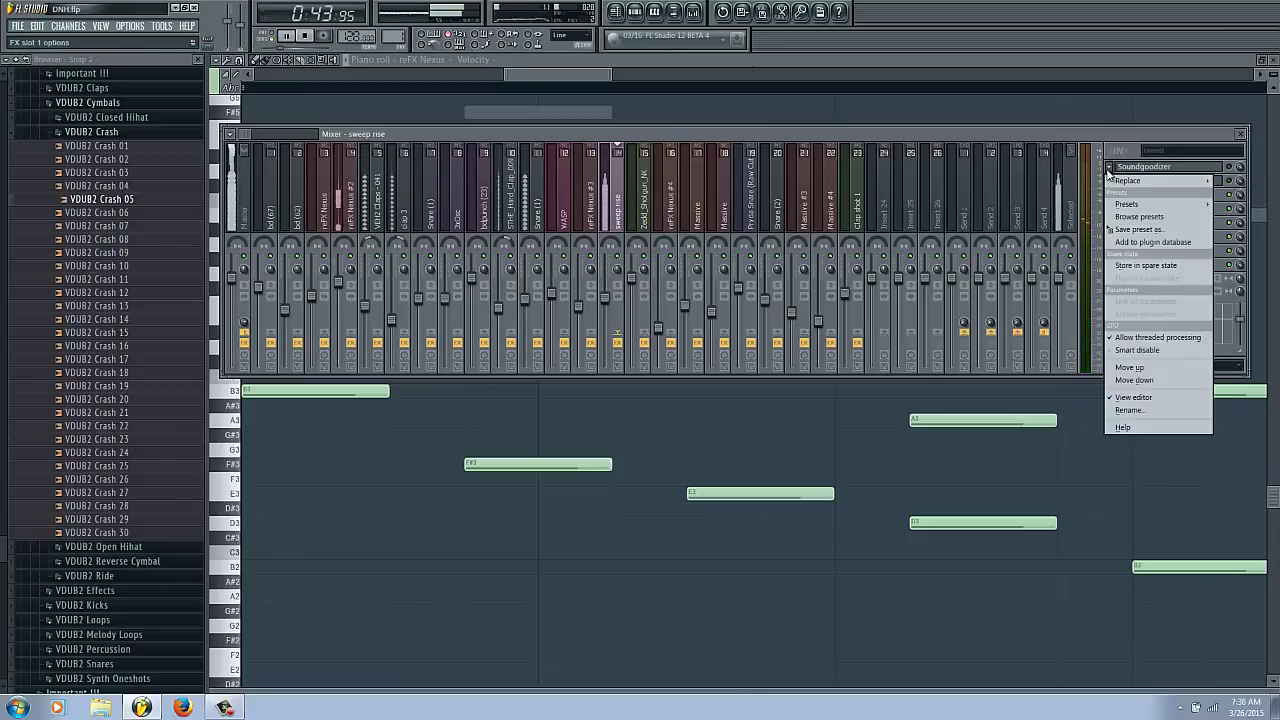
pyautogui.moveTo(1125, 210)
pyautogui.moveTo(1128, 181)
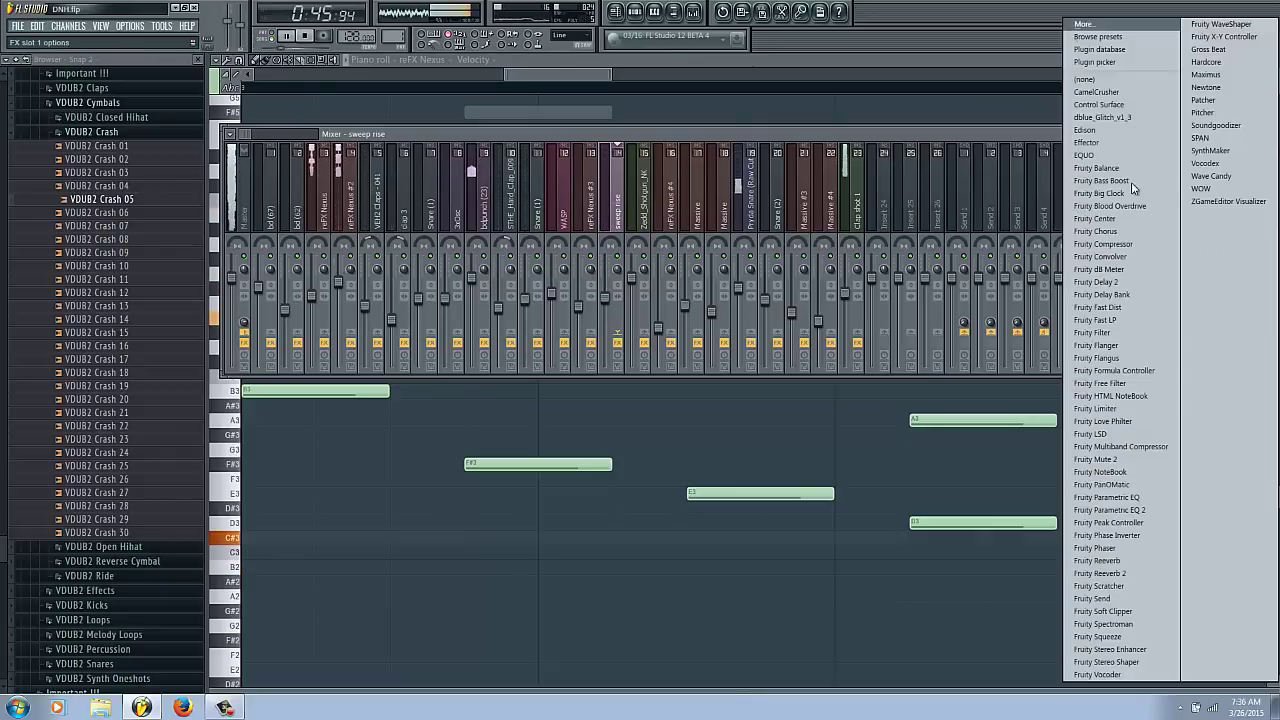
pyautogui.click(1112, 518)
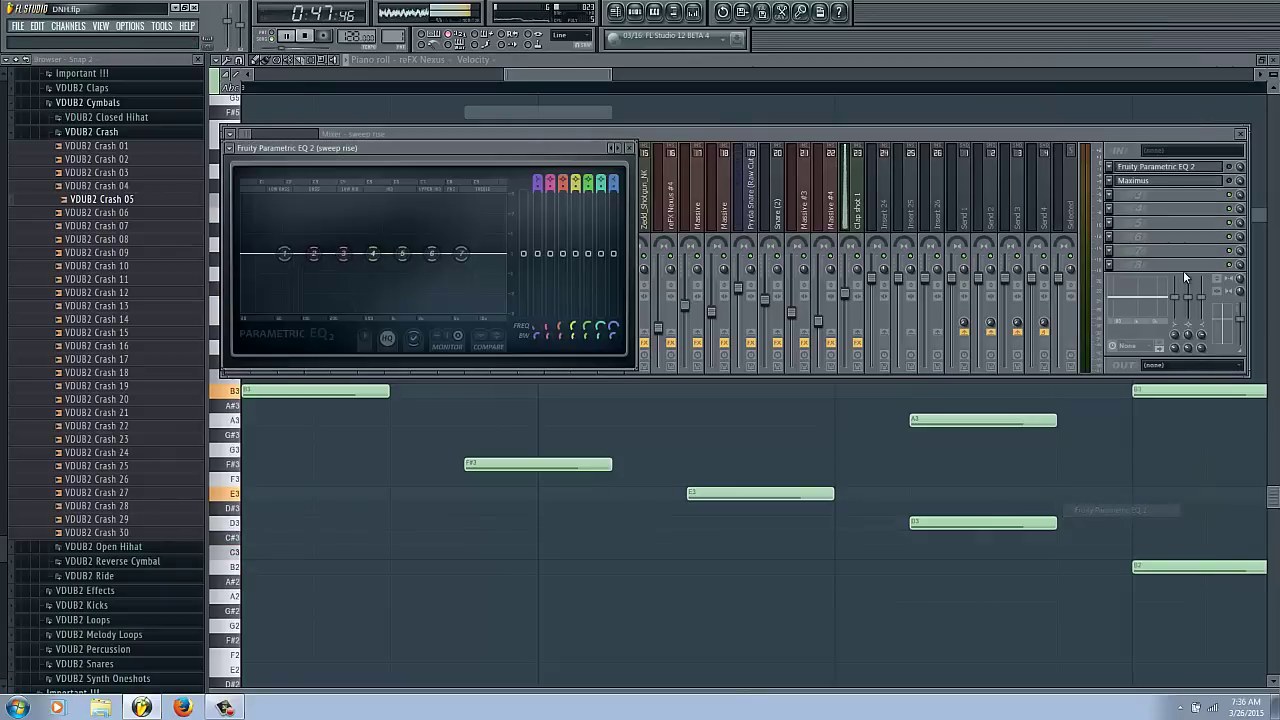
pyautogui.click(1229, 168)
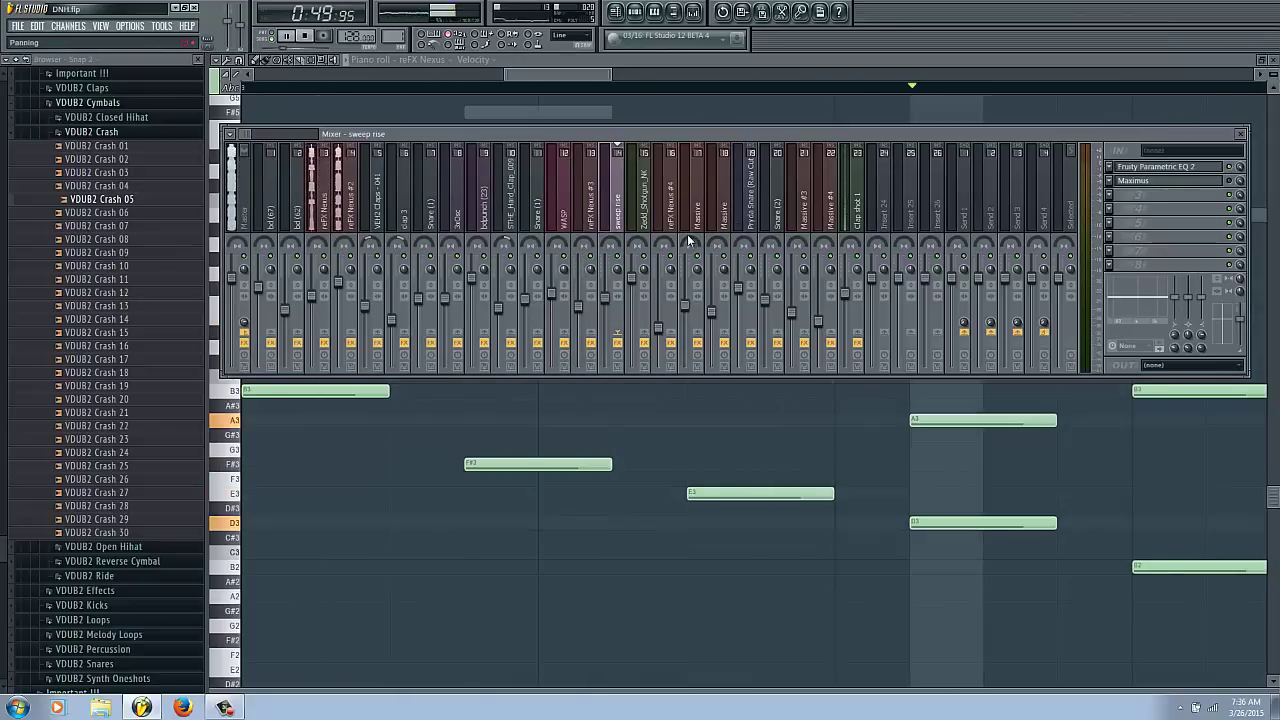
# Cut the lows of the sweep rise EQ with band 1 at about 490 Hz, -18 dB, and roll off the highs with band 7.
pyautogui.press('F6')
pyautogui.click(1155, 169)
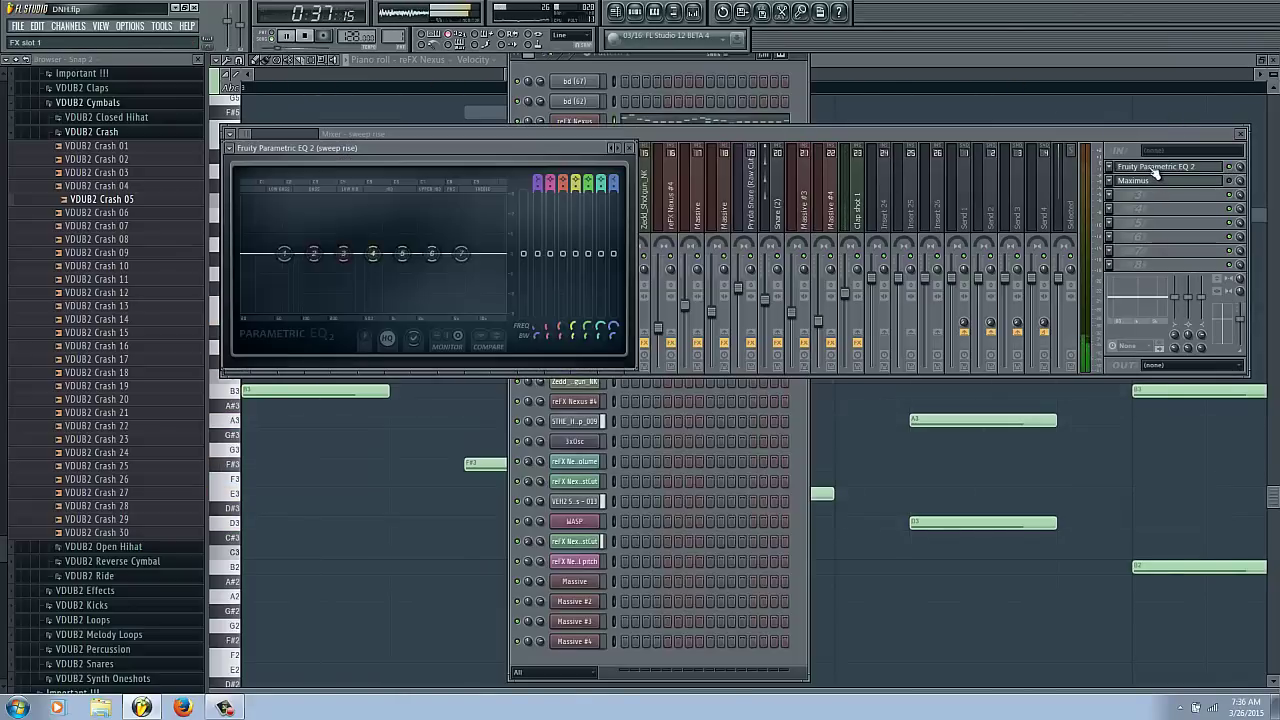
pyautogui.moveTo(284, 254); pyautogui.dragTo(386, 521)
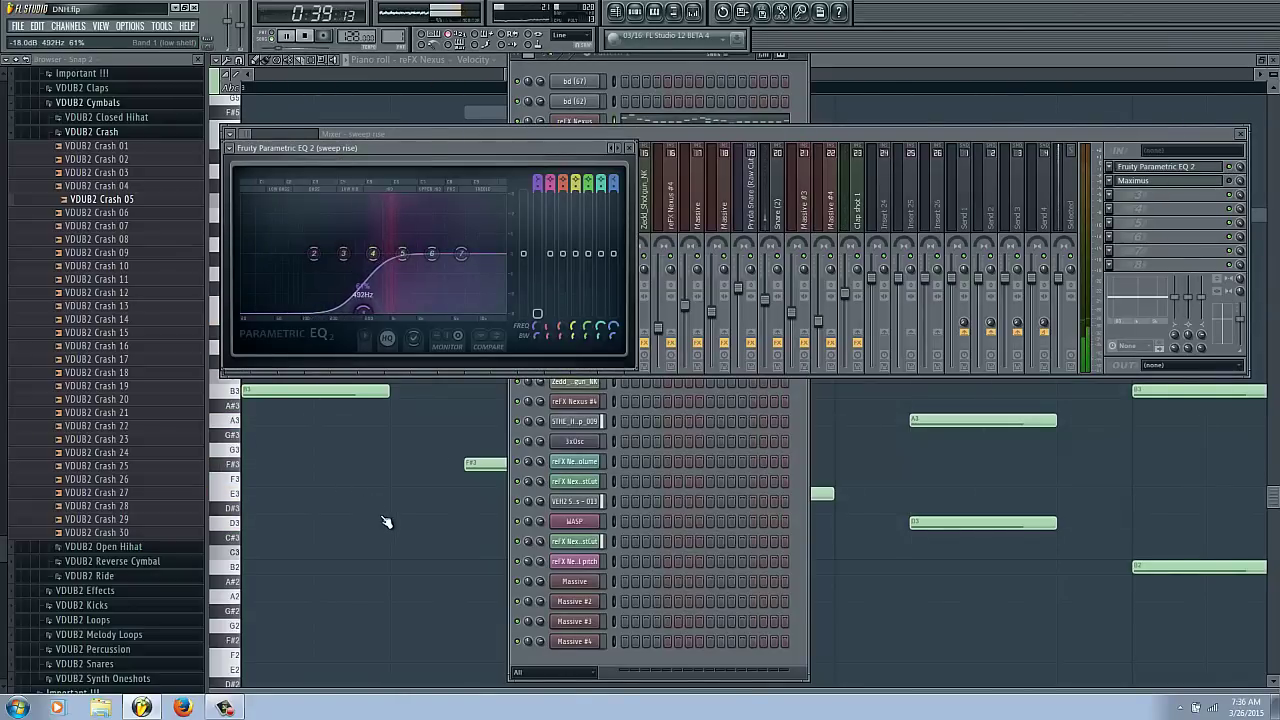
pyautogui.moveTo(461, 253); pyautogui.dragTo(510, 282)
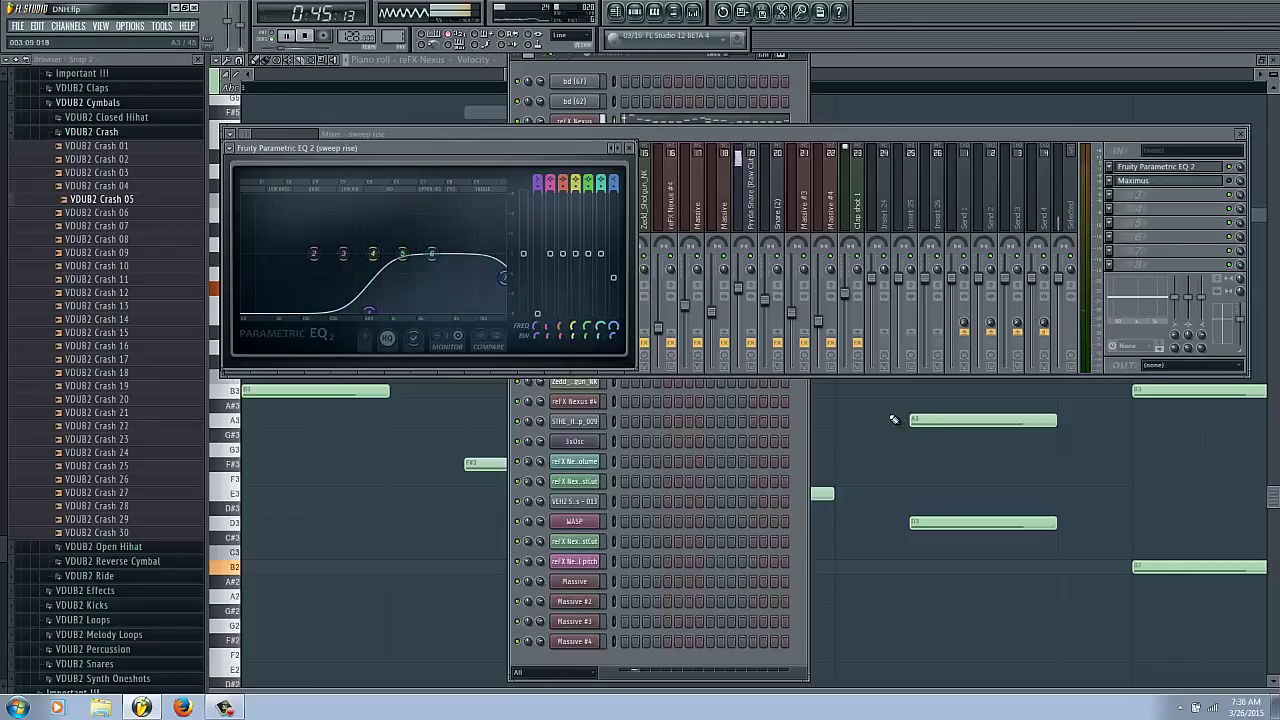
pyautogui.click(790, 134)
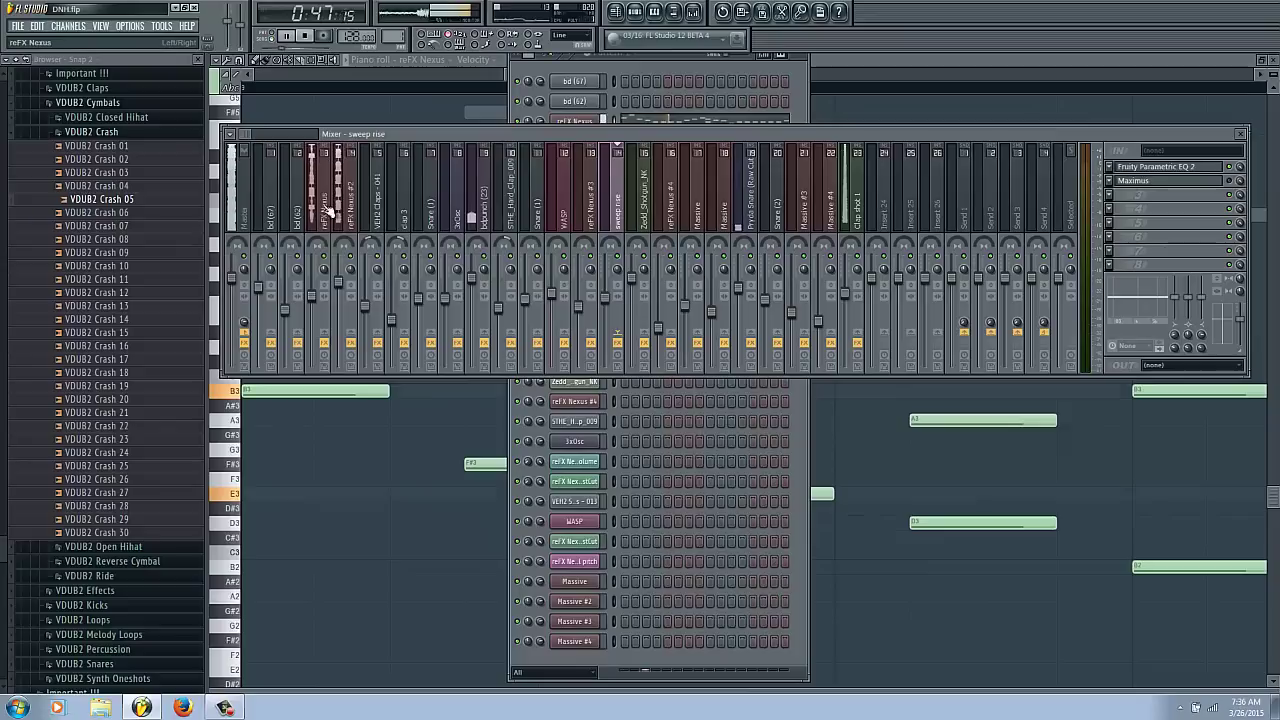
# Add Fruity Parametric EQ 2 to the third effect slot of the reFX Nexus mixer track.
pyautogui.click(1110, 207)
pyautogui.moveTo(1124, 212)
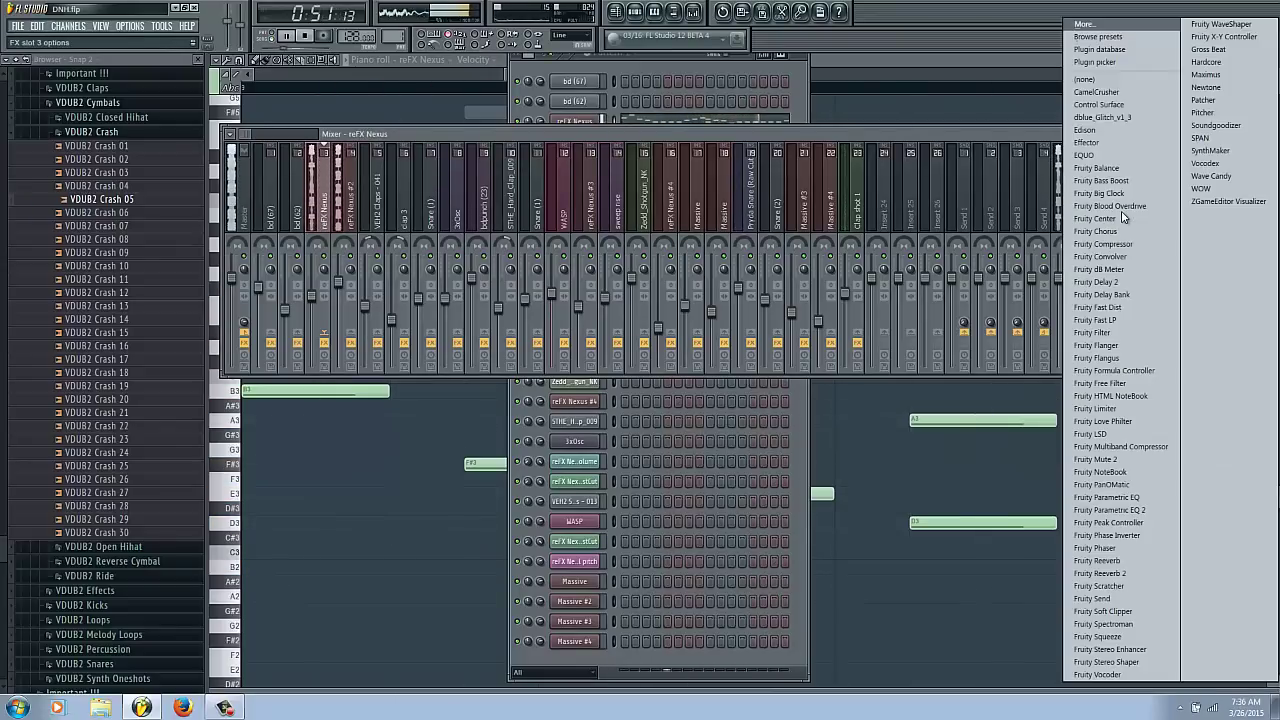
pyautogui.click(1110, 510)
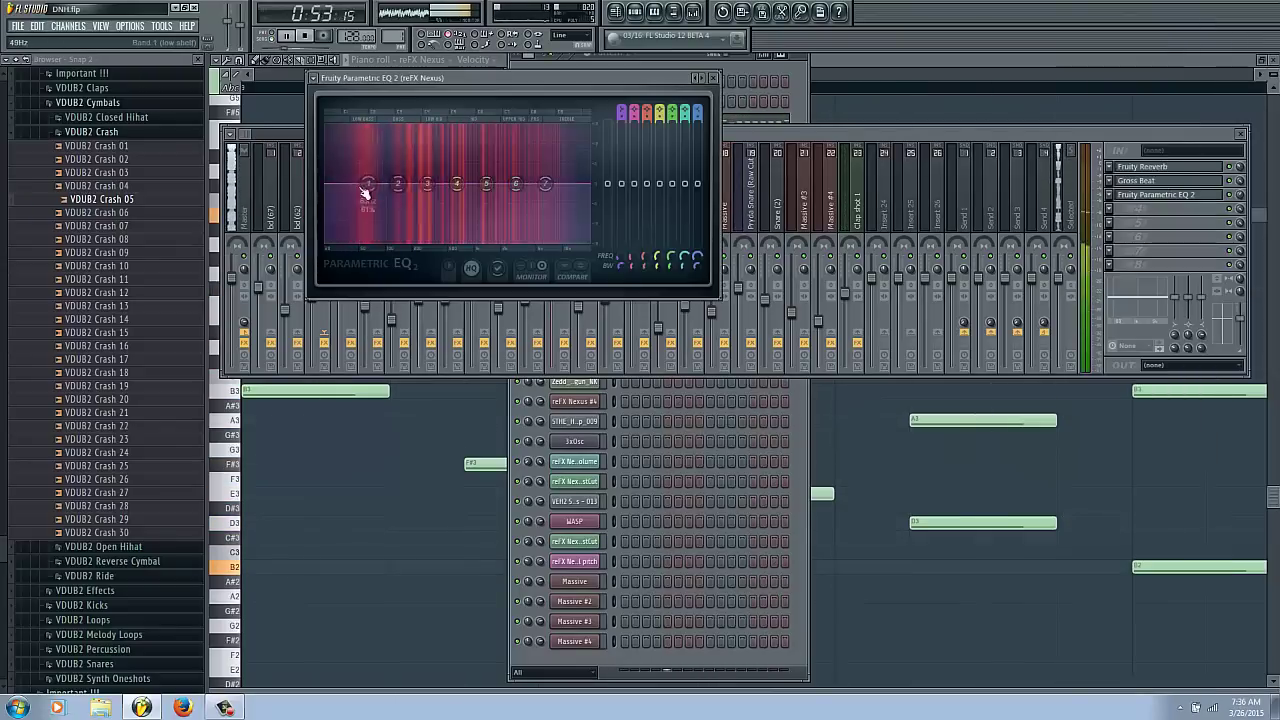
# Shape the reFX Nexus EQ by cutting lows with band 1, boosting band 4 slightly and rolling off highs with band 7.
pyautogui.moveTo(366, 190); pyautogui.dragTo(388, 375)
pyautogui.moveTo(486, 183); pyautogui.dragTo(412, 171)
pyautogui.moveTo(607, 184); pyautogui.dragTo(583, 222)
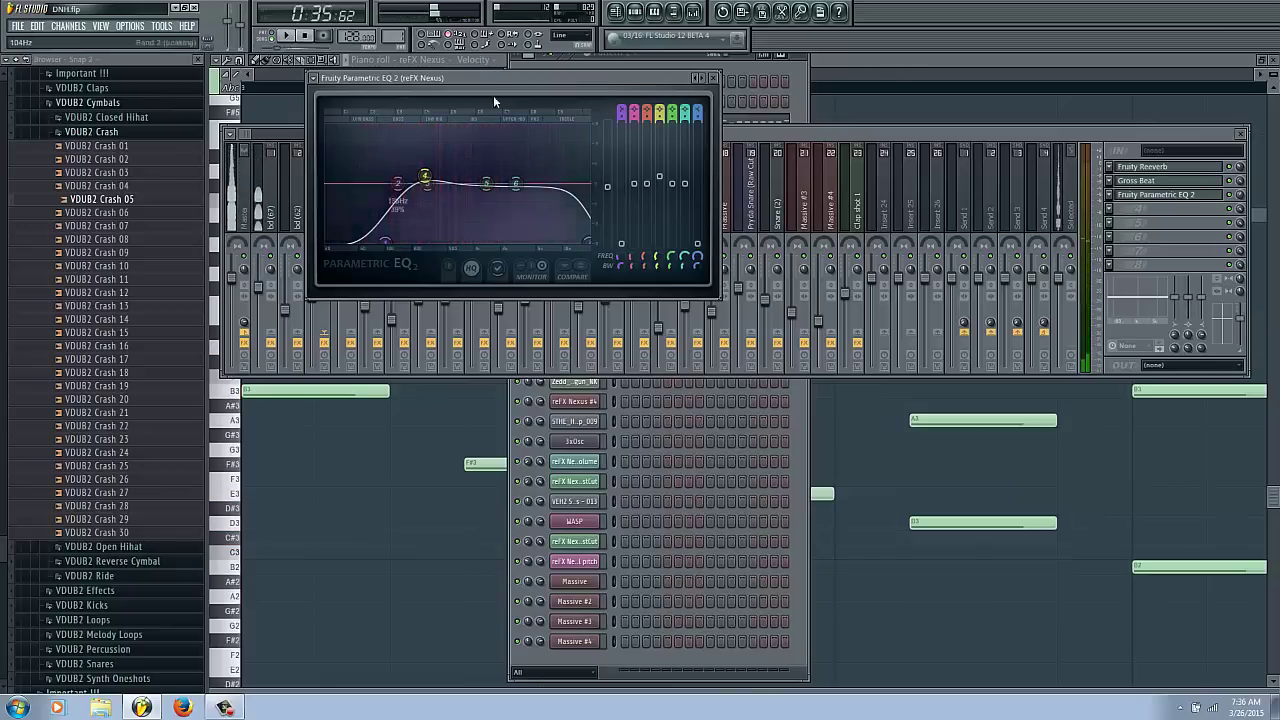
pyautogui.click(773, 133)
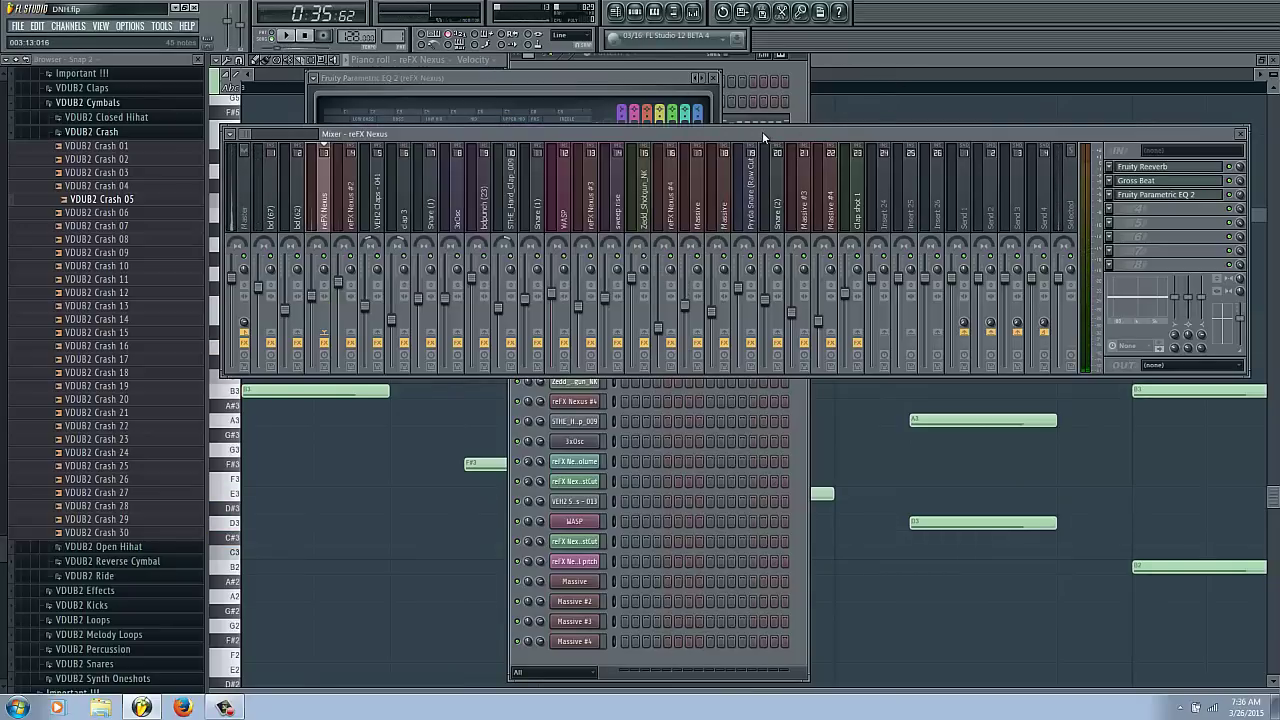
# Examine the Maximus preset list on the bd (67) mixer track, including the drum presets, without applying one.
pyautogui.click(274, 215)
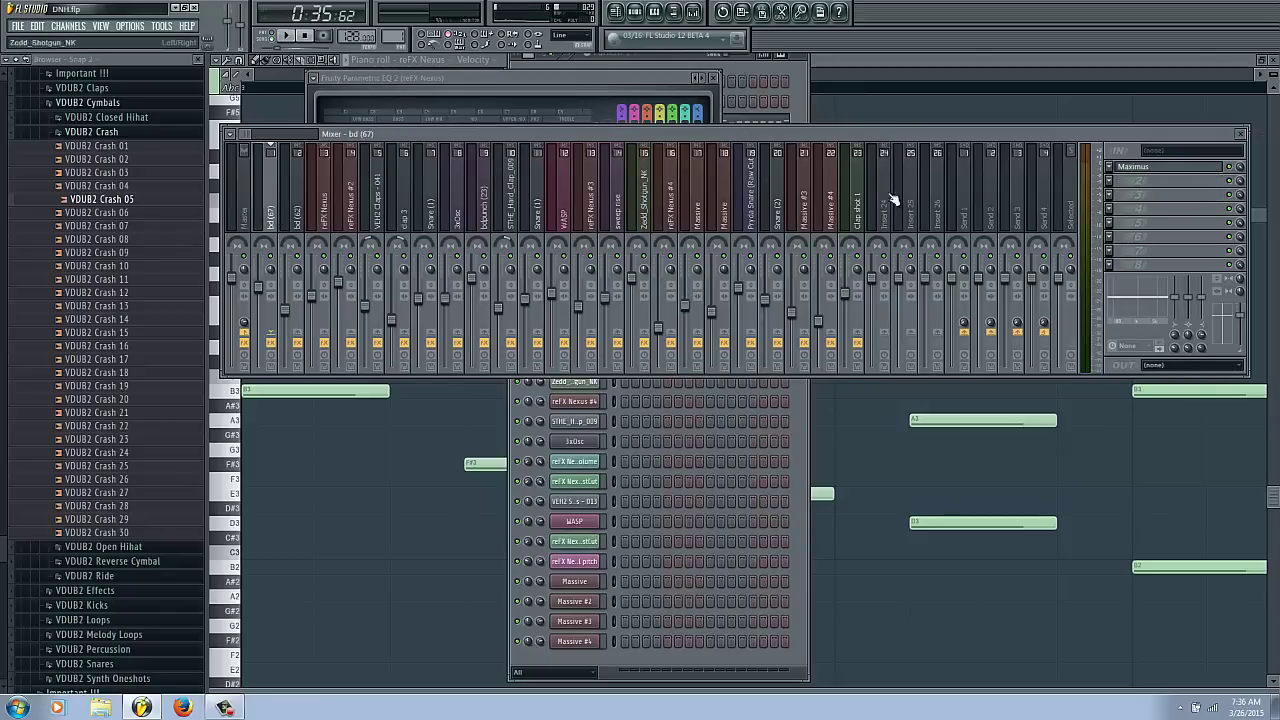
pyautogui.click(1109, 170)
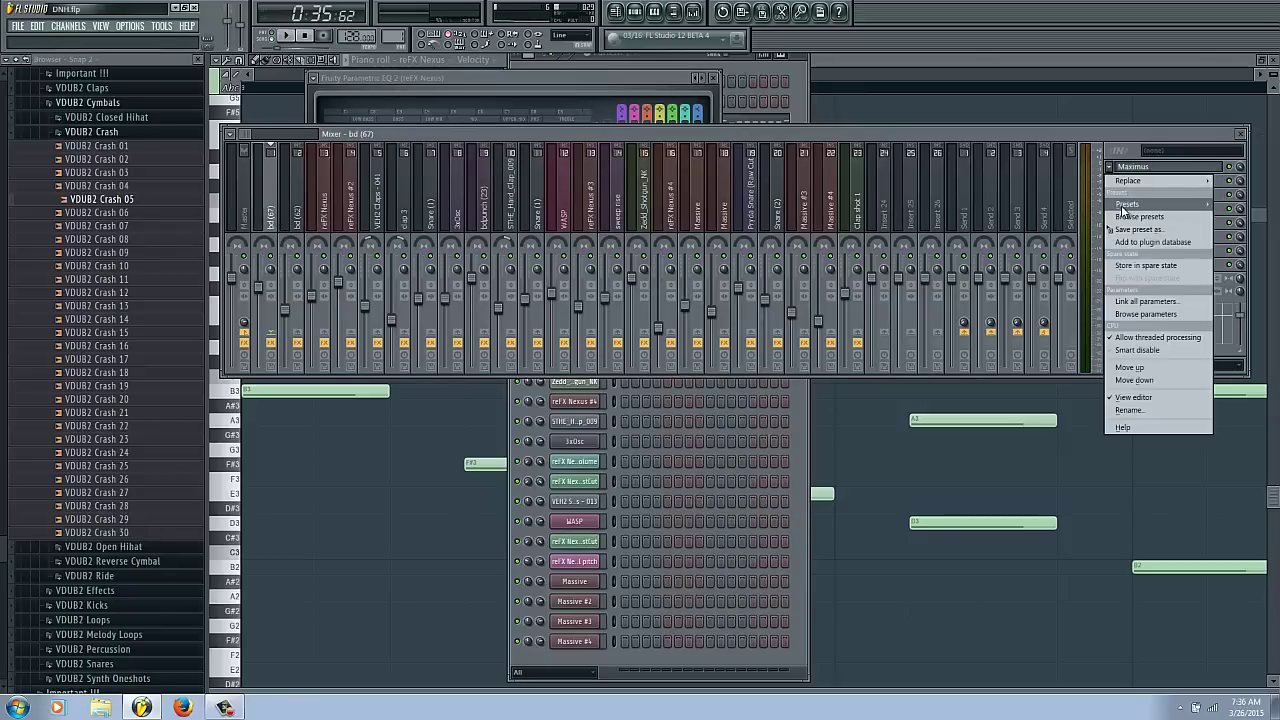
pyautogui.moveTo(1128, 204)
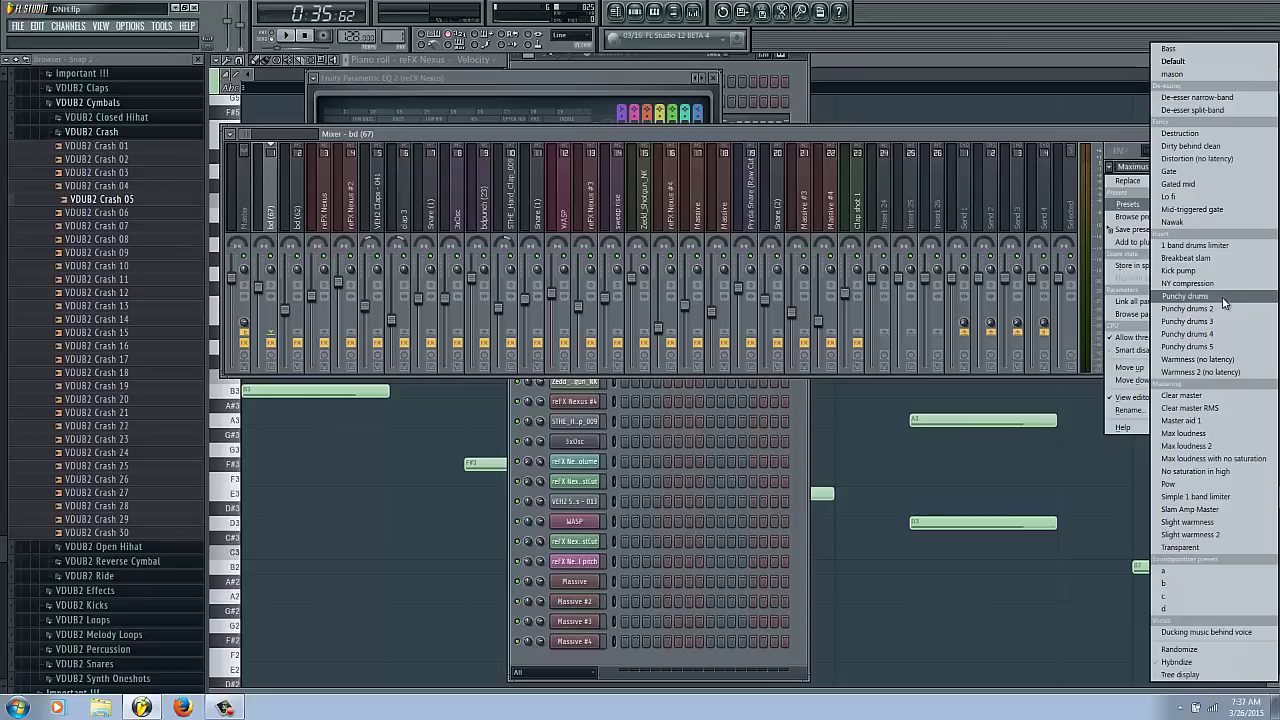
pyautogui.click(944, 129)
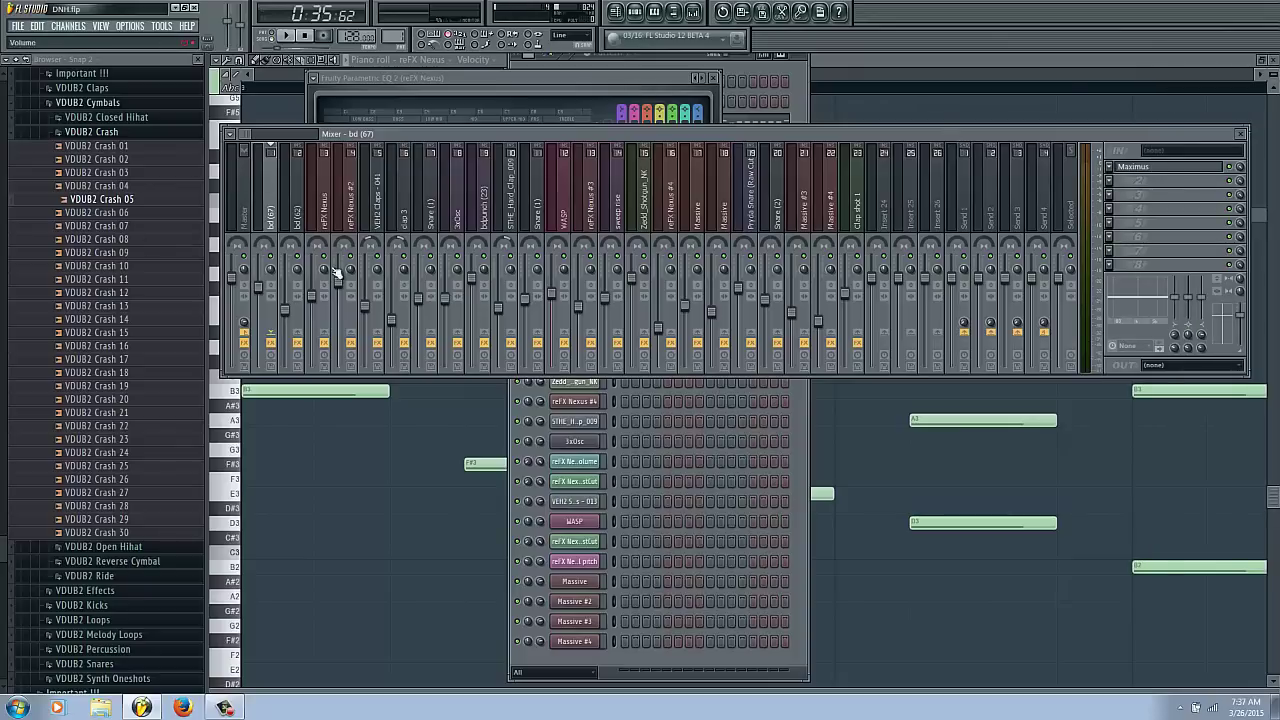
pyautogui.click(1111, 169)
pyautogui.moveTo(1115, 205)
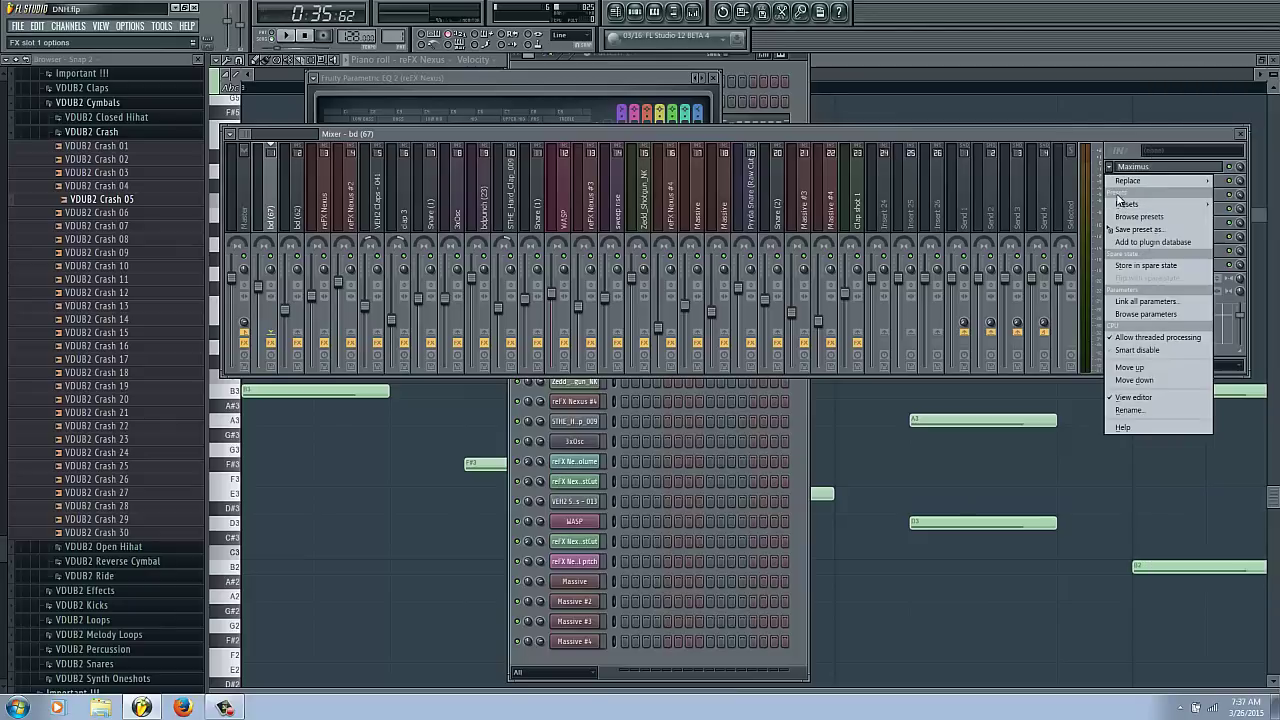
pyautogui.click(1023, 130)
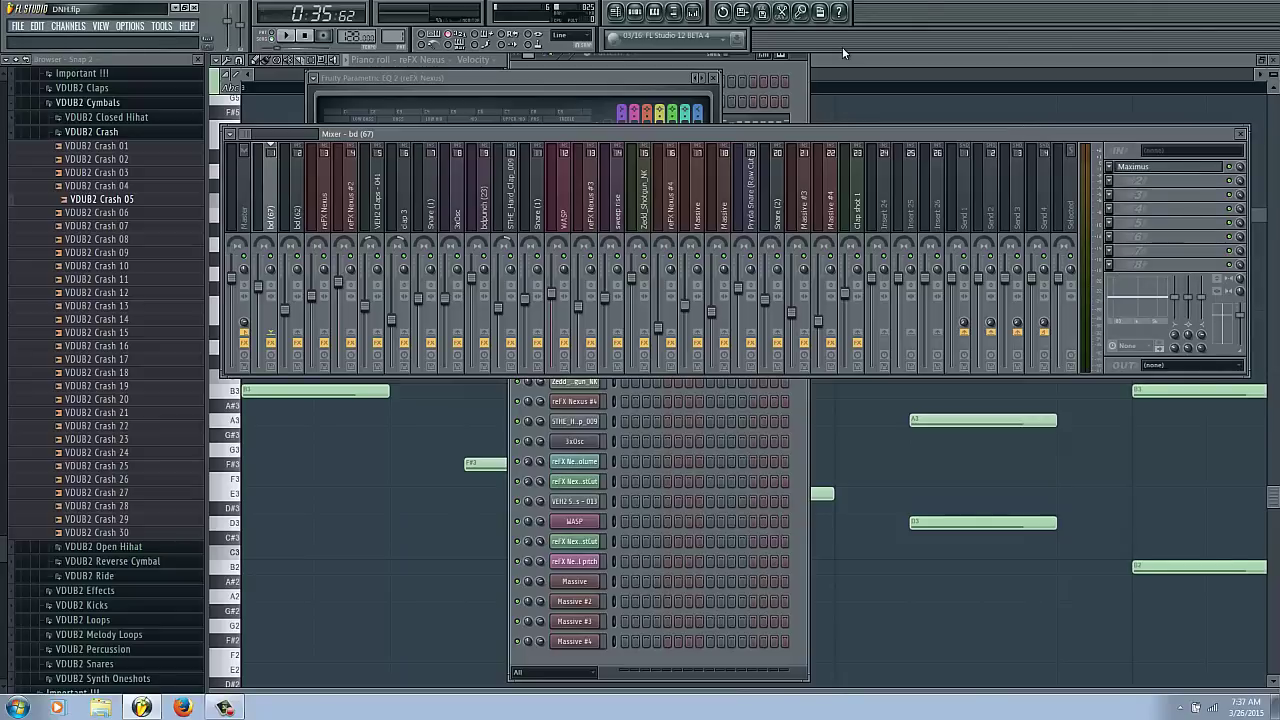
# Replace Maximus in the first effect slot of the bd (67) mixer track with Fruity Parametric EQ 2.
pyautogui.click(1113, 176)
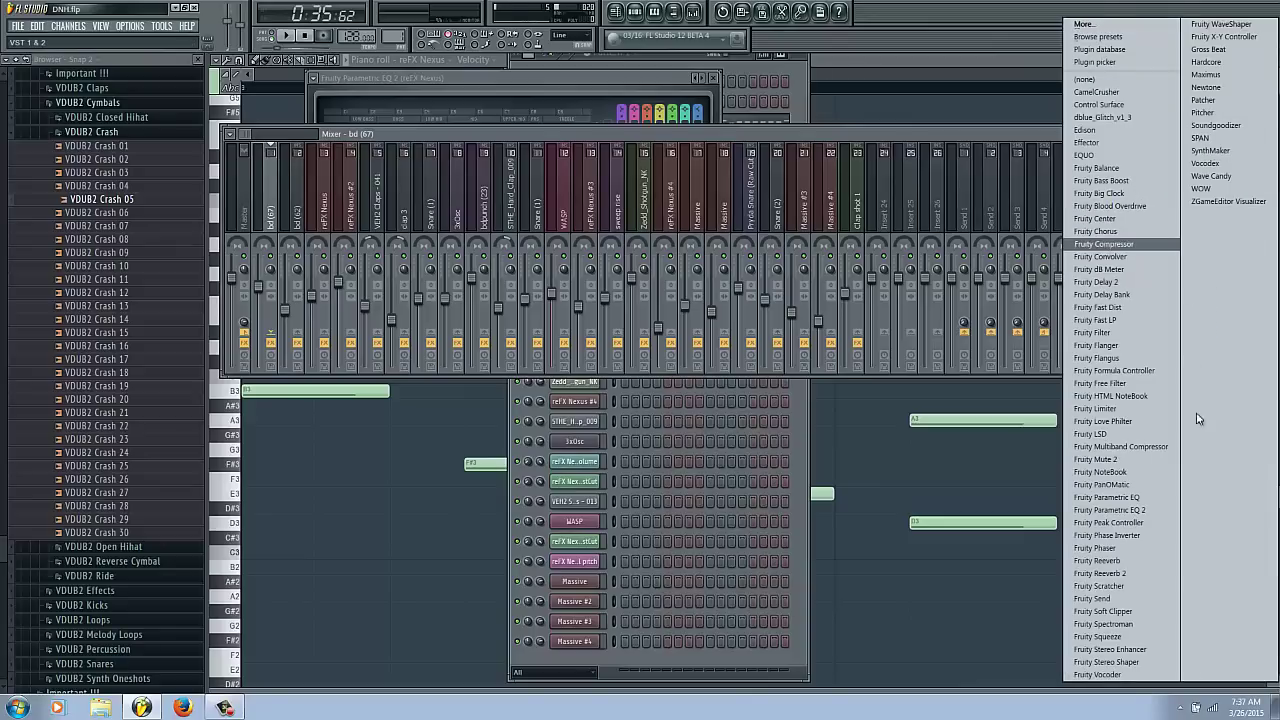
pyautogui.click(1134, 498)
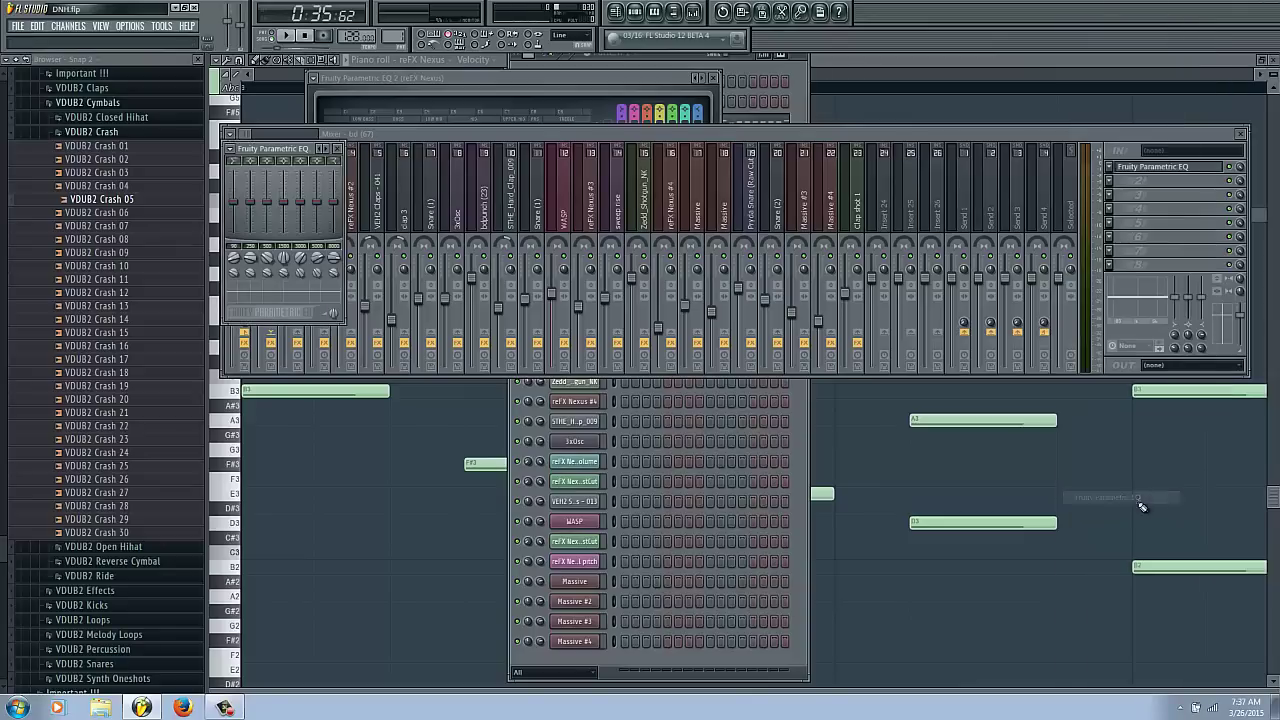
pyautogui.click(1110, 171)
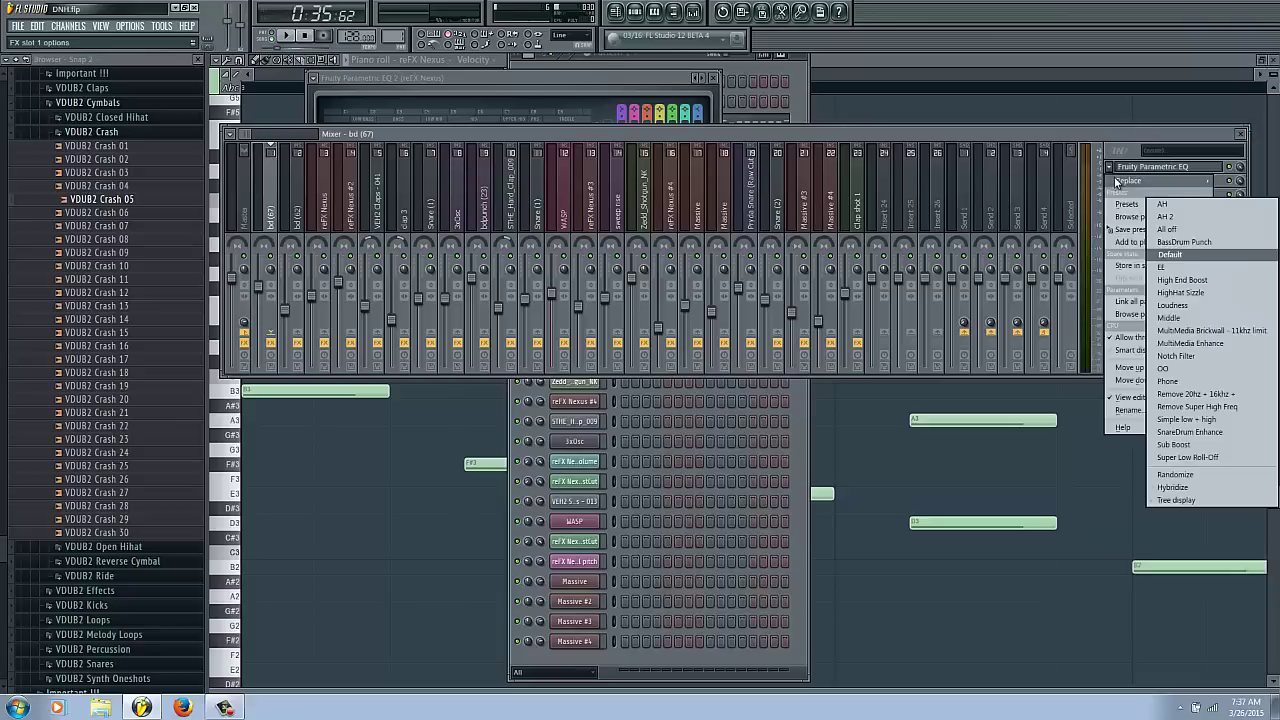
pyautogui.moveTo(1130, 181)
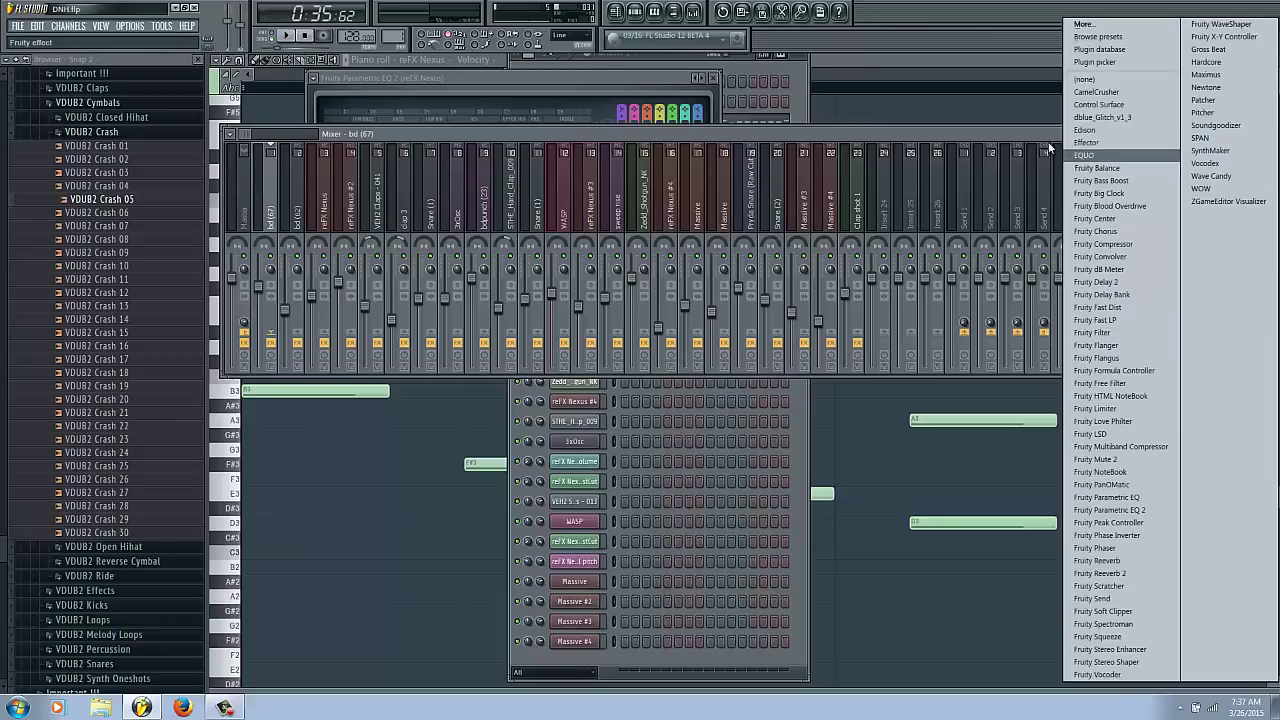
pyautogui.click(1120, 510)
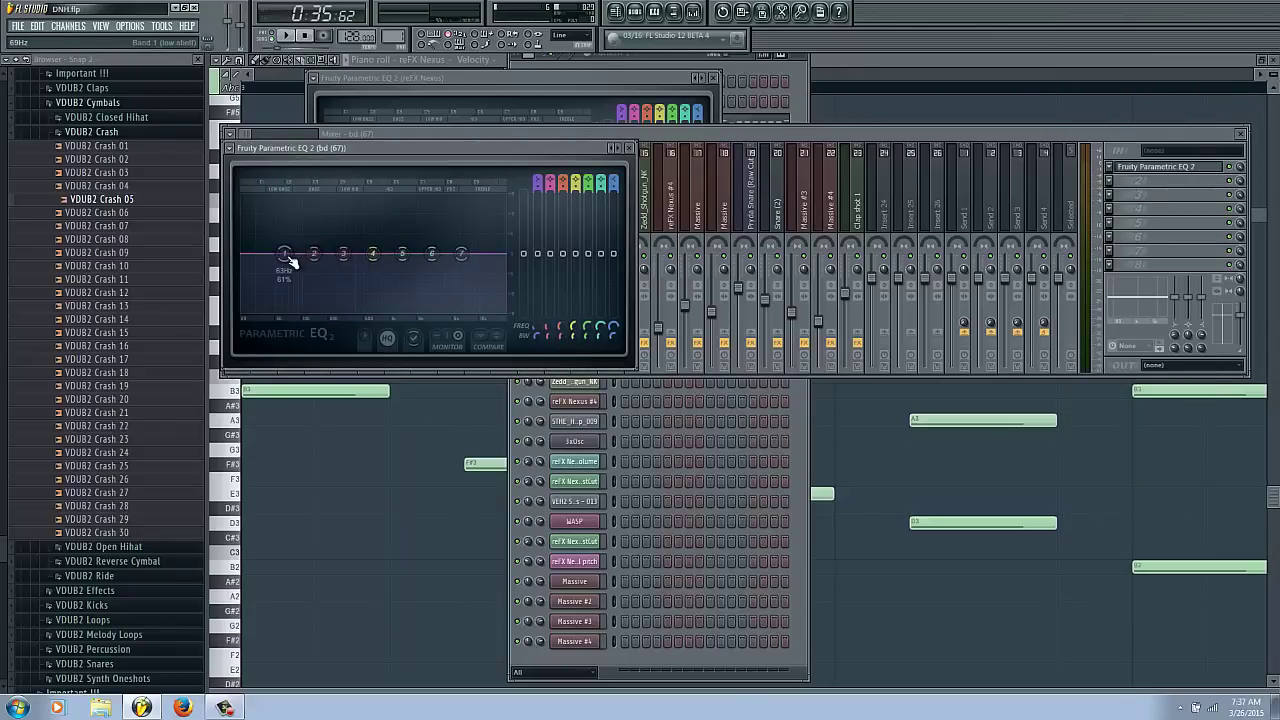
pyautogui.click(1121, 187)
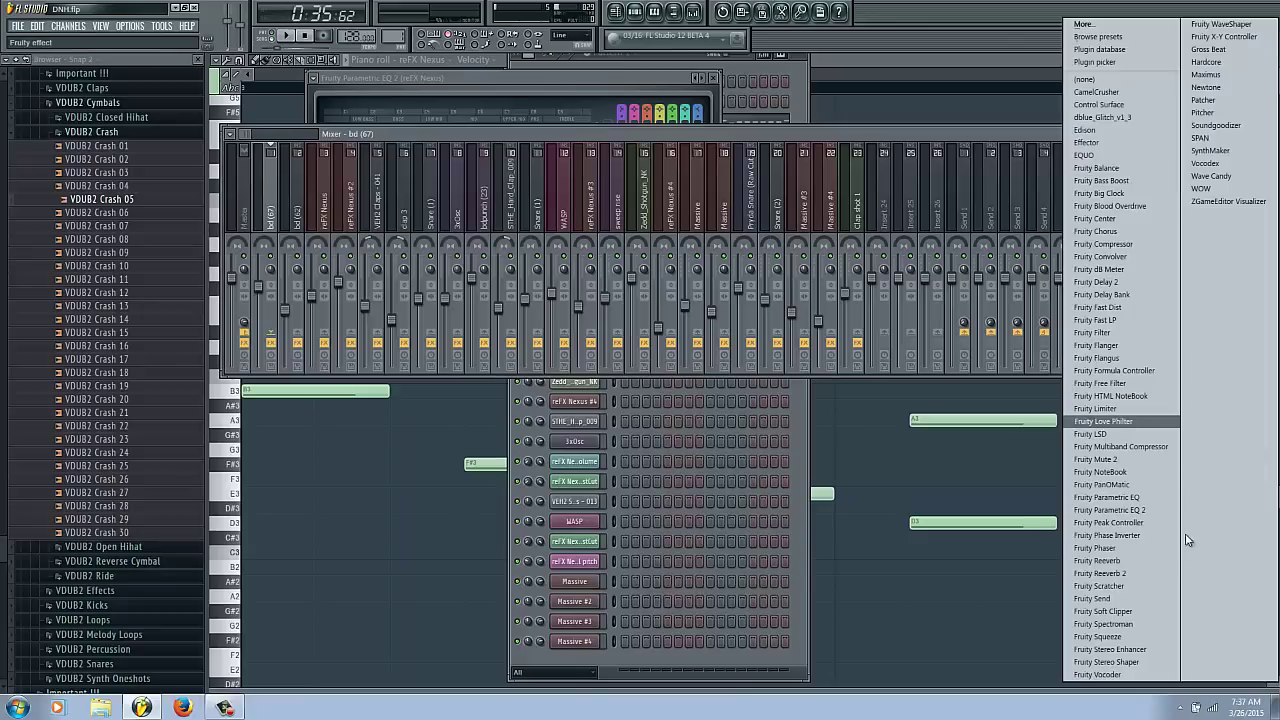
pyautogui.click(1126, 498)
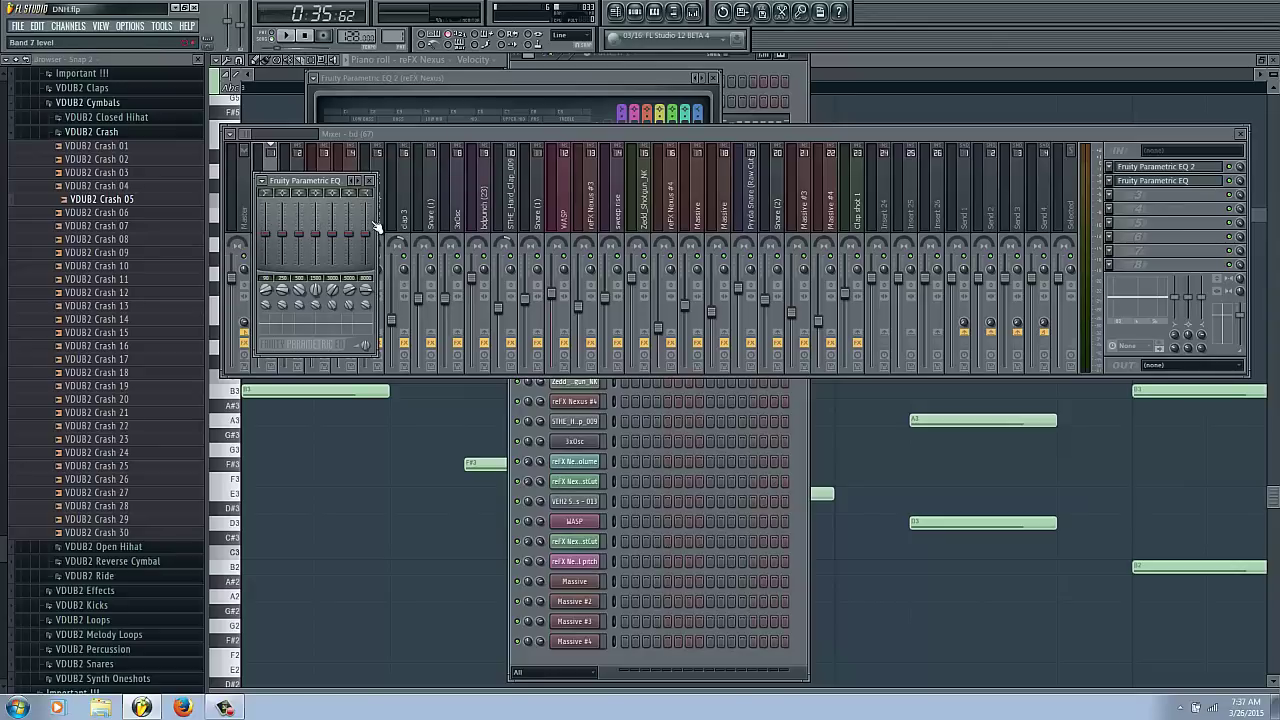
pyautogui.click(370, 181)
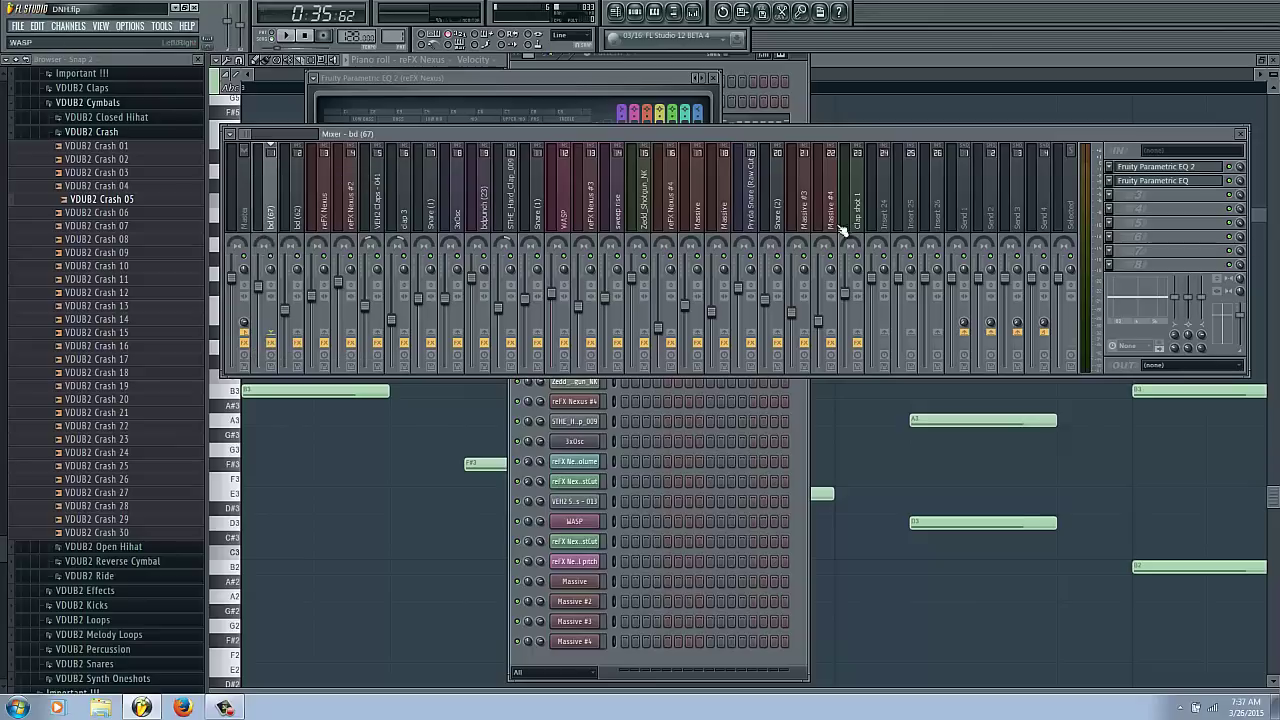
pyautogui.click(1107, 181)
pyautogui.moveTo(1155, 197)
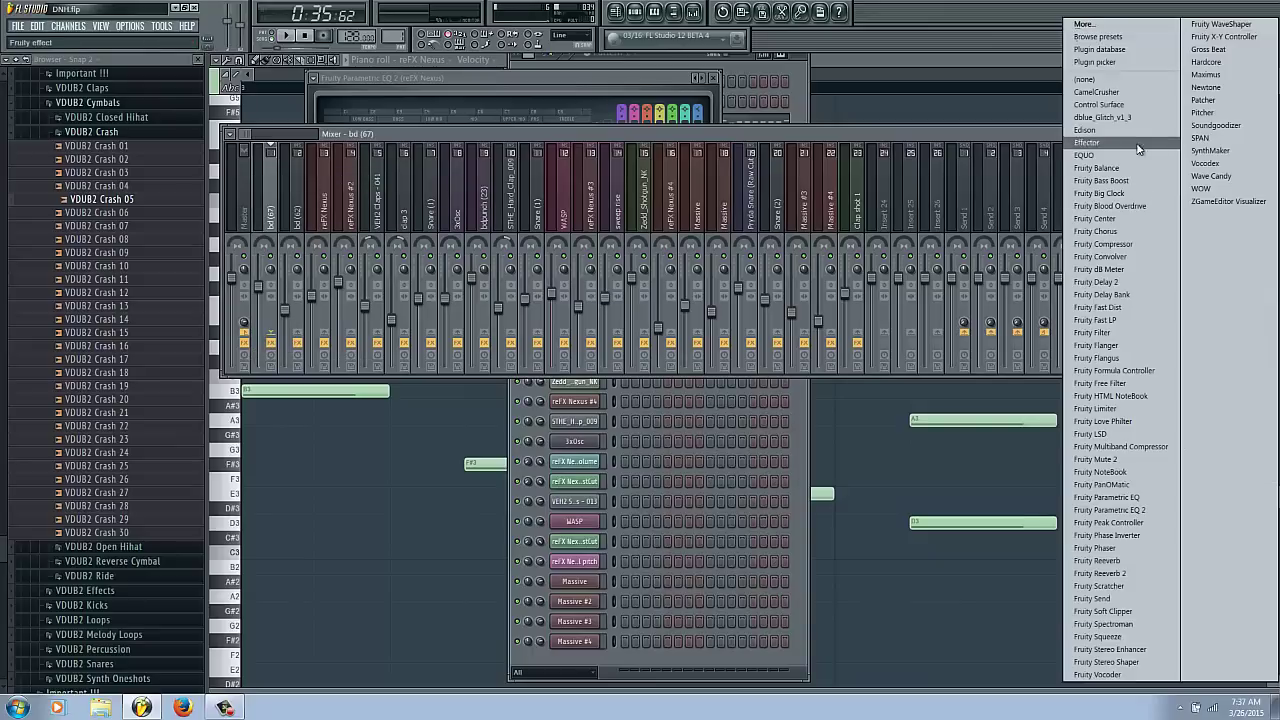
pyautogui.click(1120, 93)
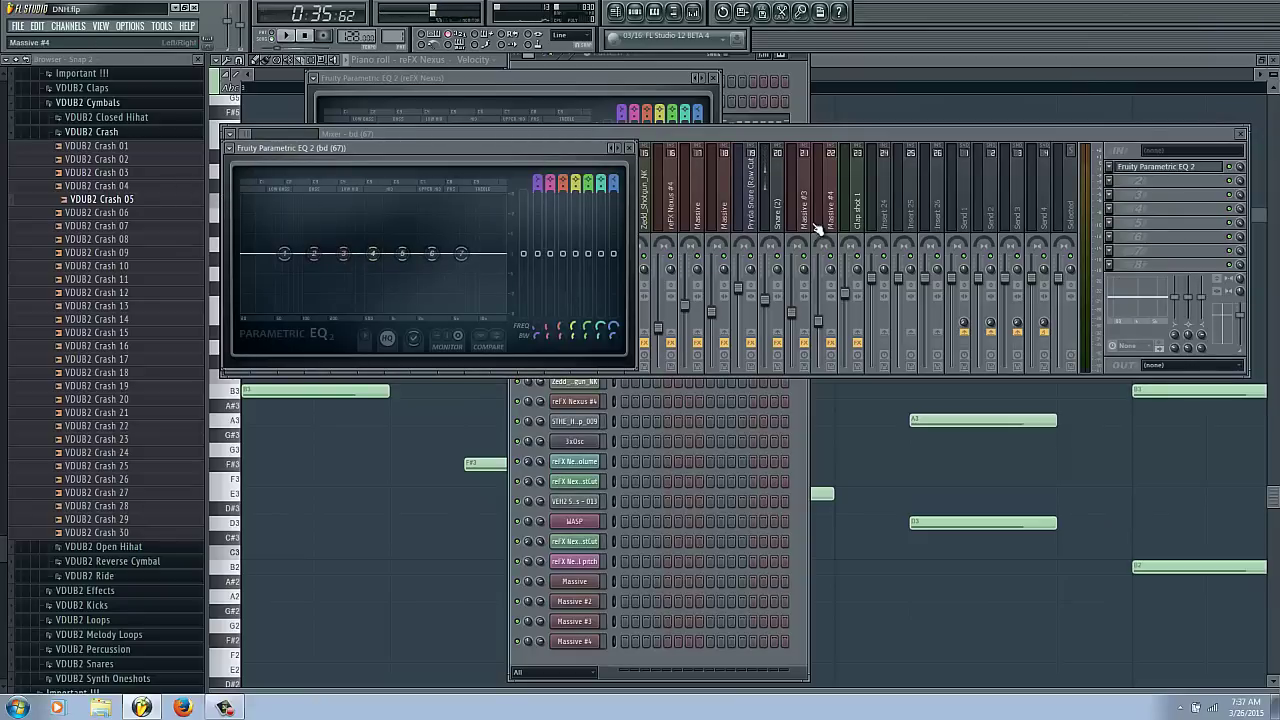
# Move the bd (67) EQ window aside and set the playlist's song position to bar 25, where Pattern 1 starts.
pyautogui.moveTo(552, 150); pyautogui.dragTo(684, 214)
pyautogui.press('F12')
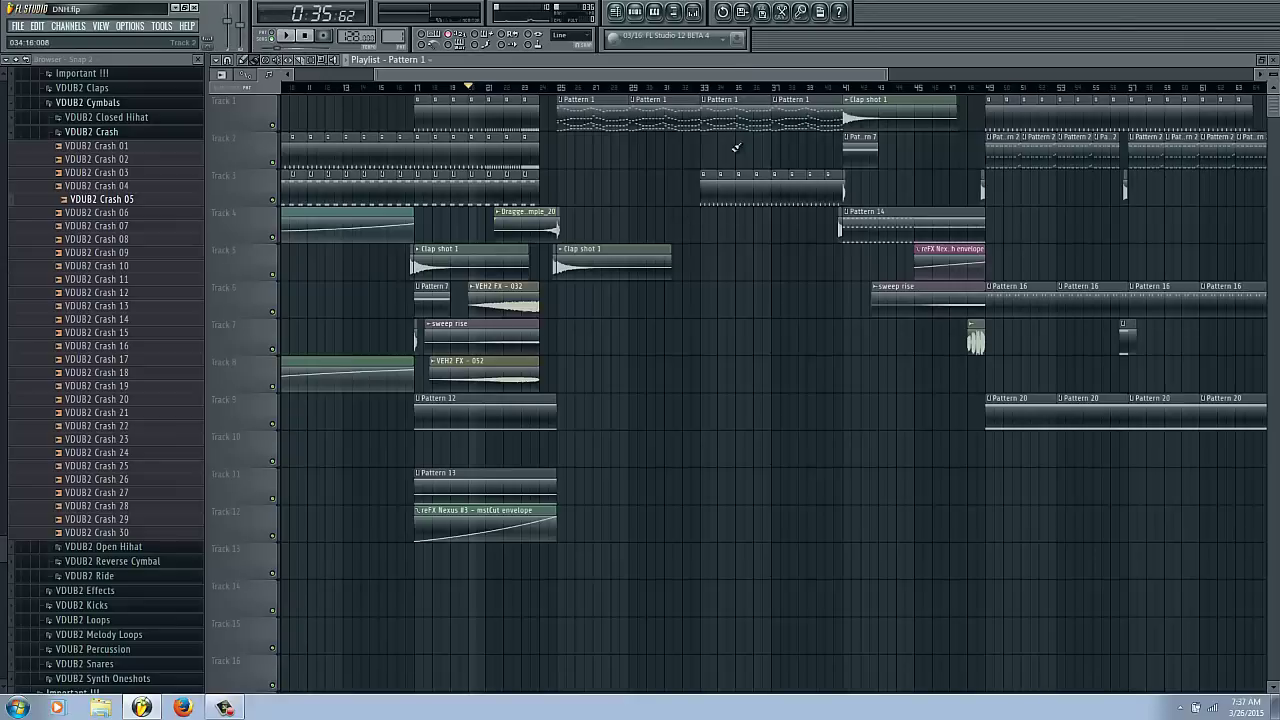
pyautogui.click(562, 90)
pyautogui.press('F9')
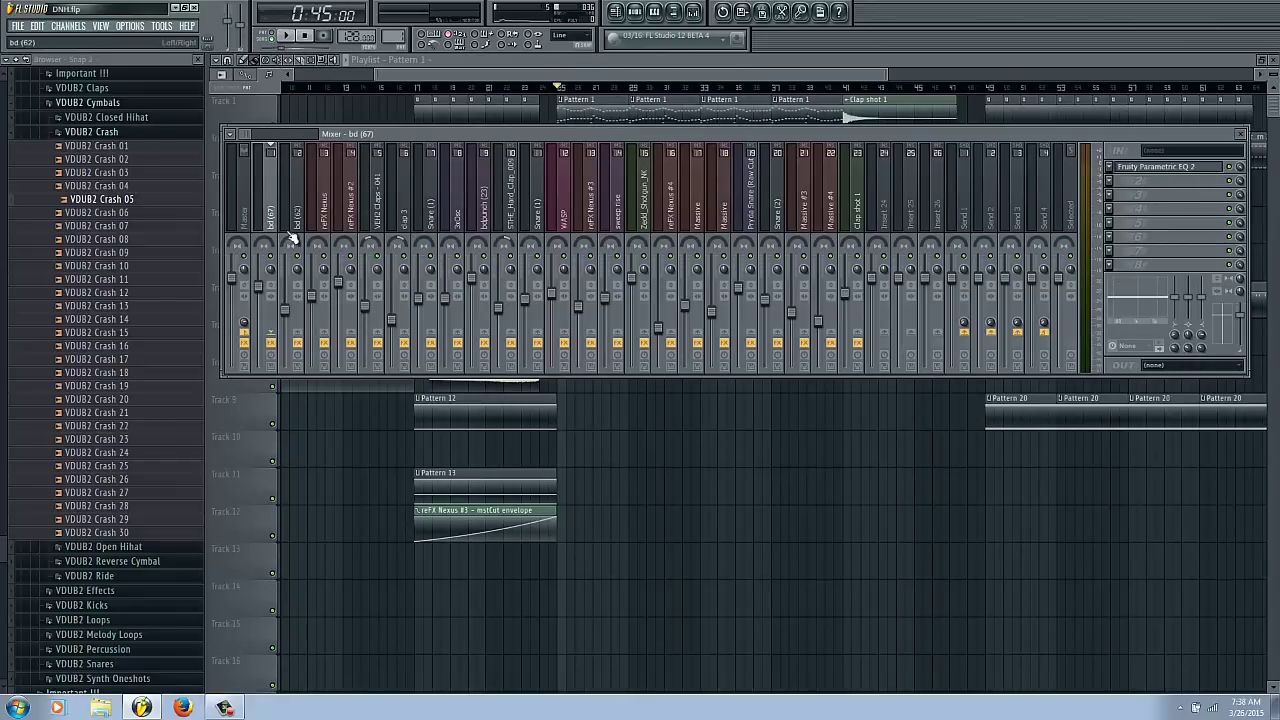
pyautogui.press('F6')
pyautogui.press('F12')
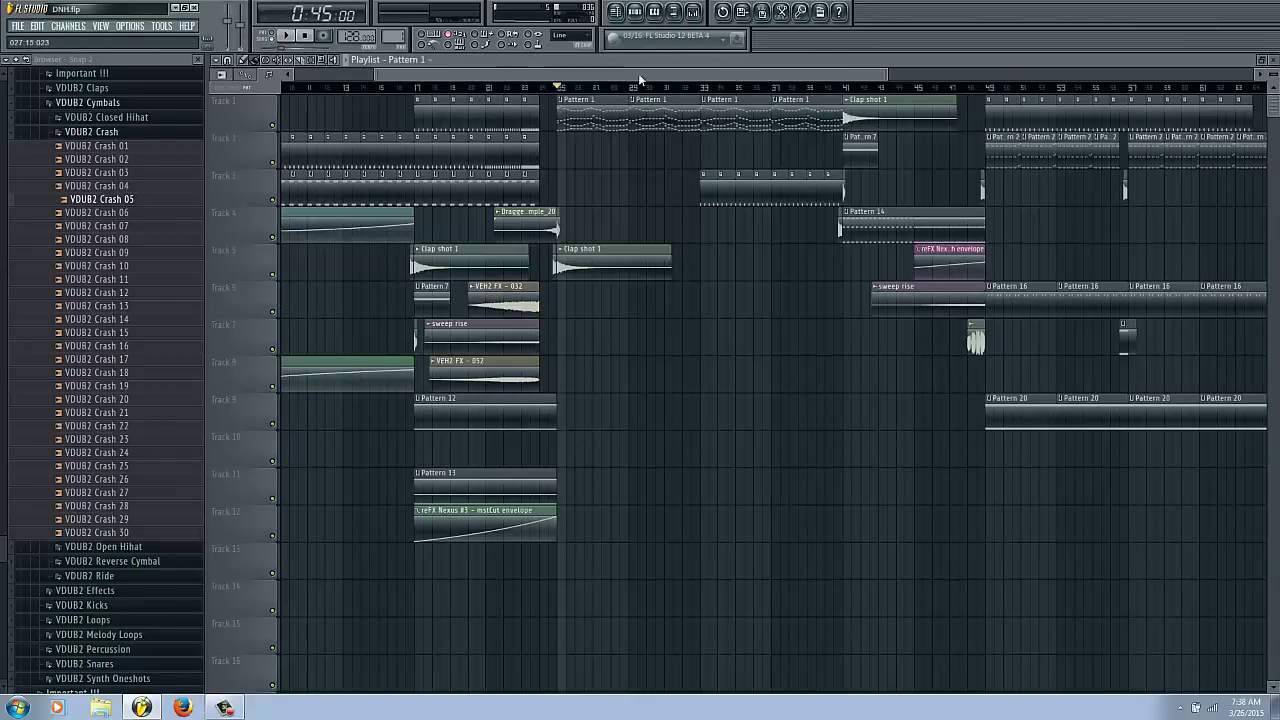
pyautogui.press('F7')
pyautogui.press('F6')
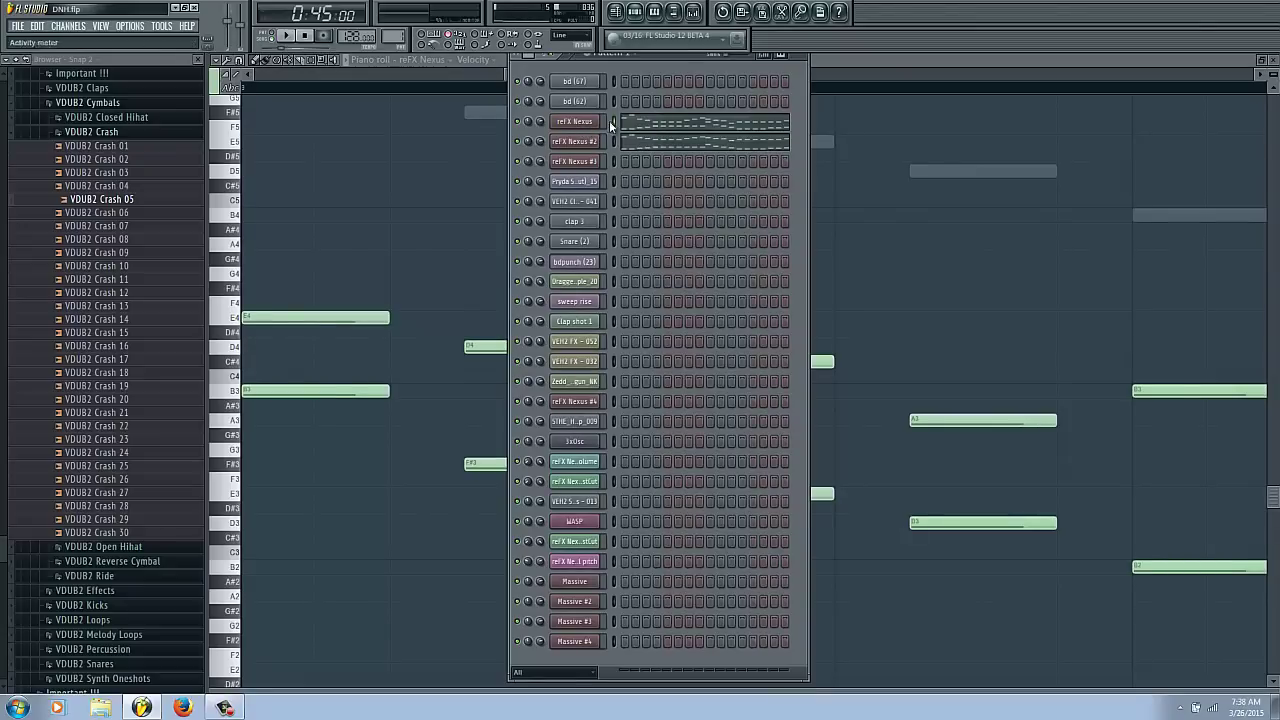
# Play the section while reviewing the Fruity Parametric EQ 2 curve on the reFX Nexus mixer track.
pyautogui.click(692, 12)
pyautogui.click(327, 222)
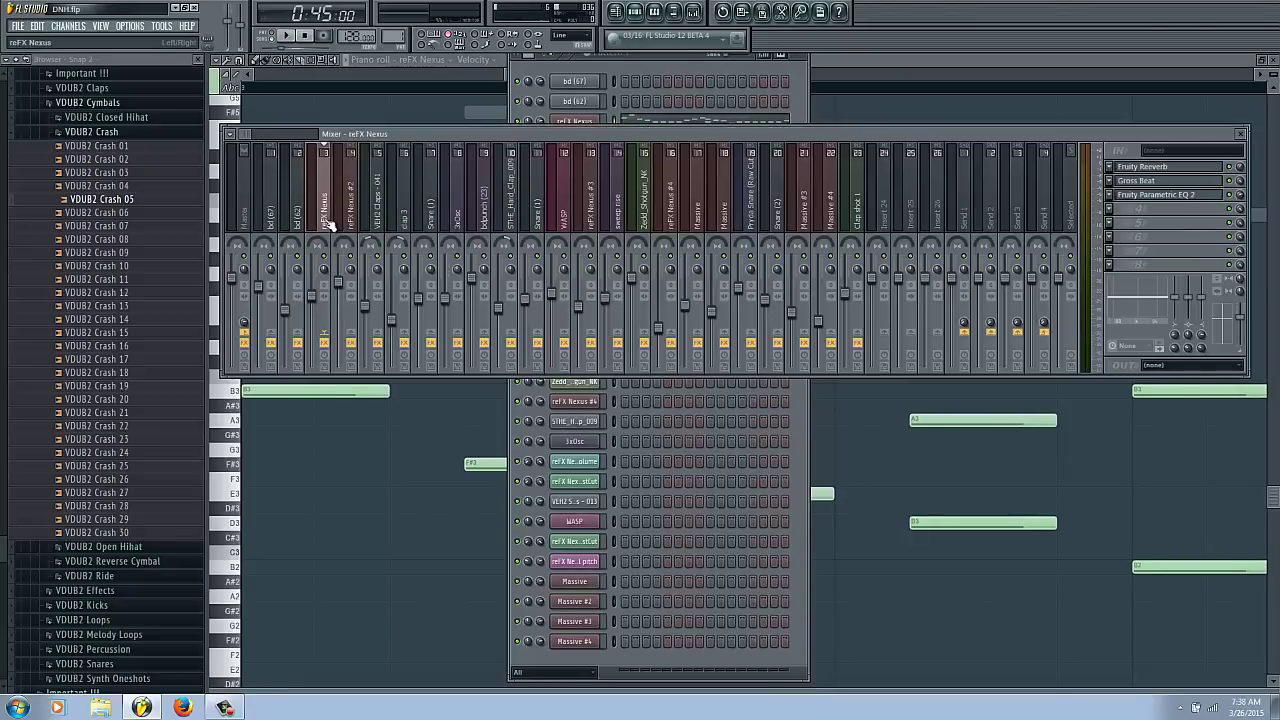
pyautogui.click(1155, 200)
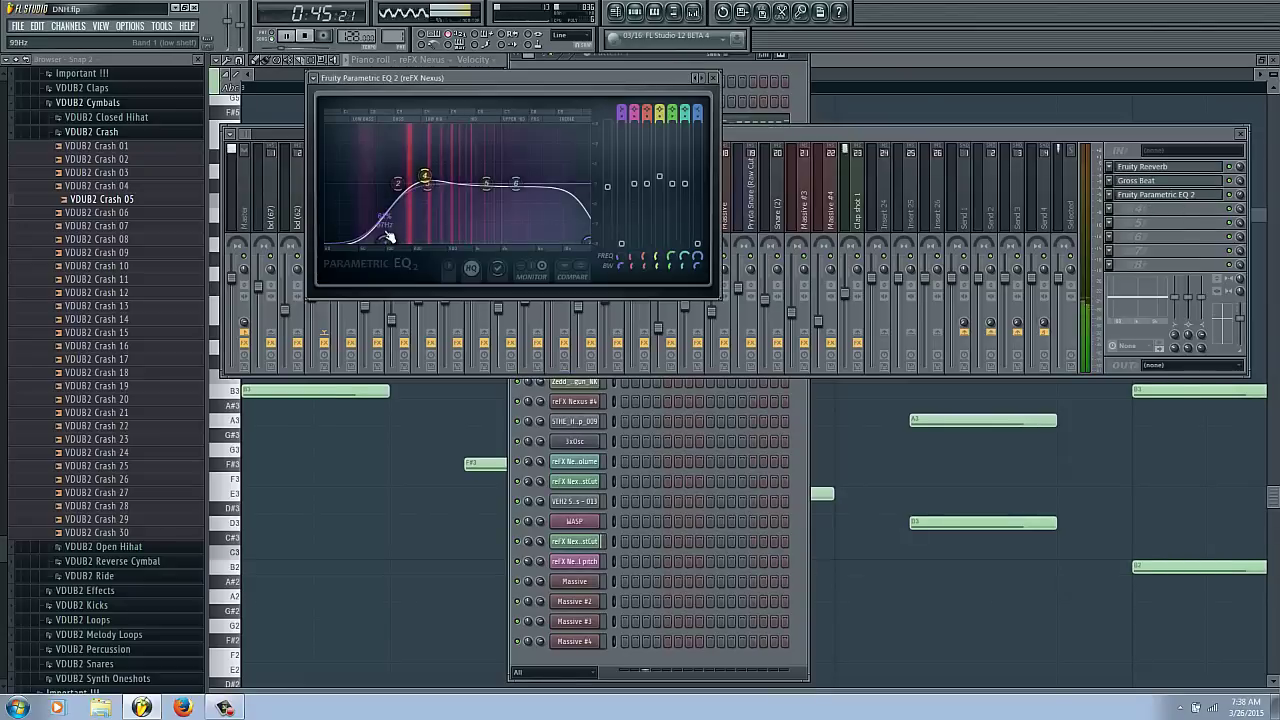
pyautogui.click(797, 133)
# Lower band 3 and deepen the band 5 cut in the Fruity Parametric EQ 2 of the reFX Nexus #2 mixer track.
pyautogui.click(352, 214)
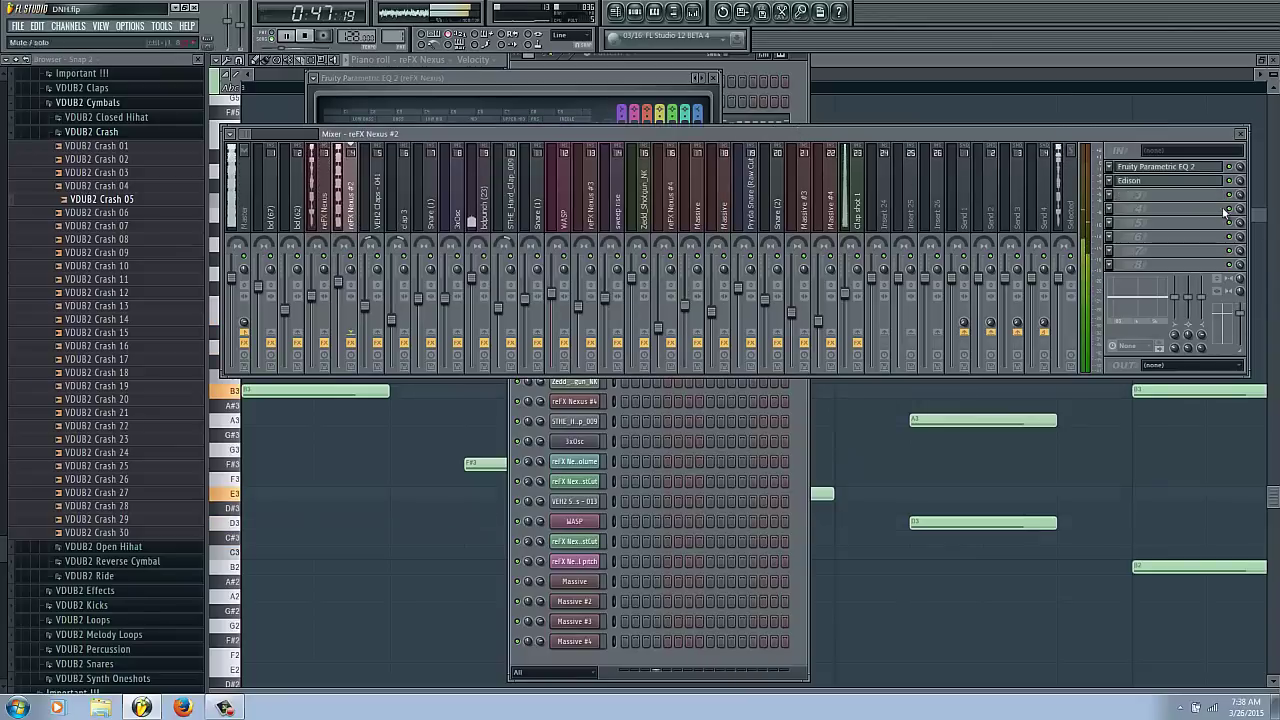
pyautogui.click(1148, 168)
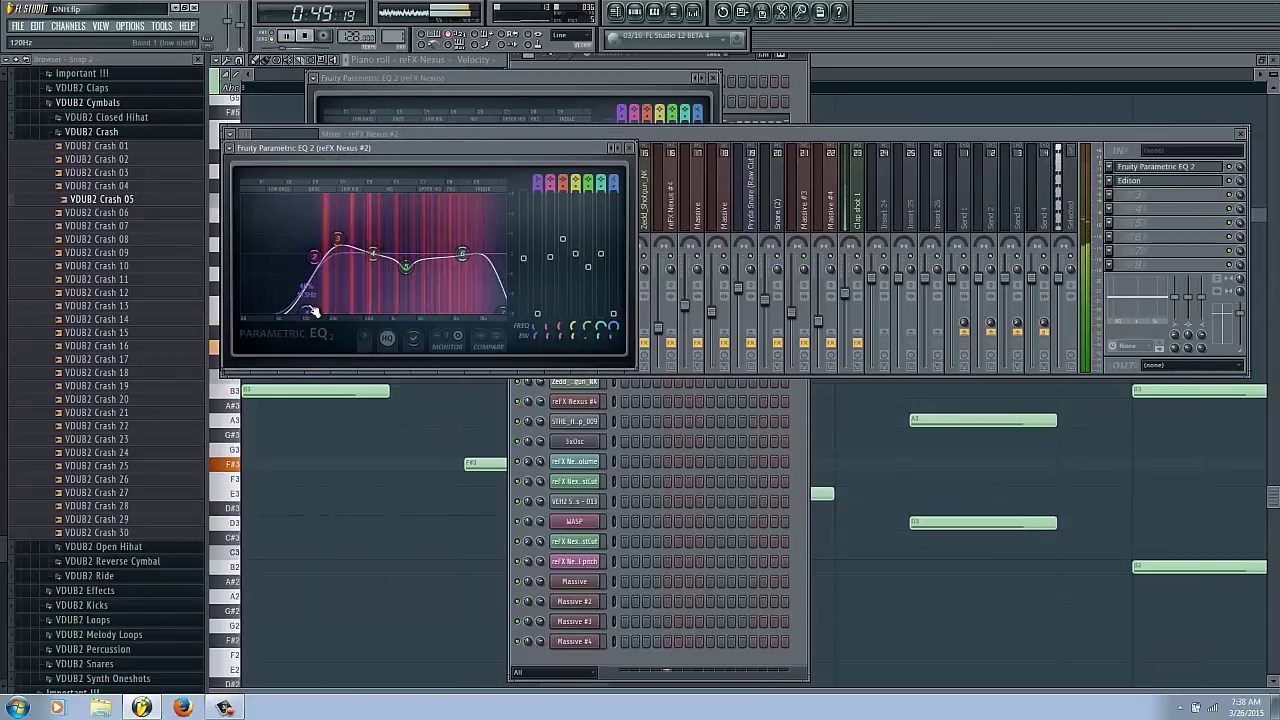
pyautogui.moveTo(418, 290); pyautogui.dragTo(418, 295)
pyautogui.moveTo(339, 244); pyautogui.dragTo(340, 251)
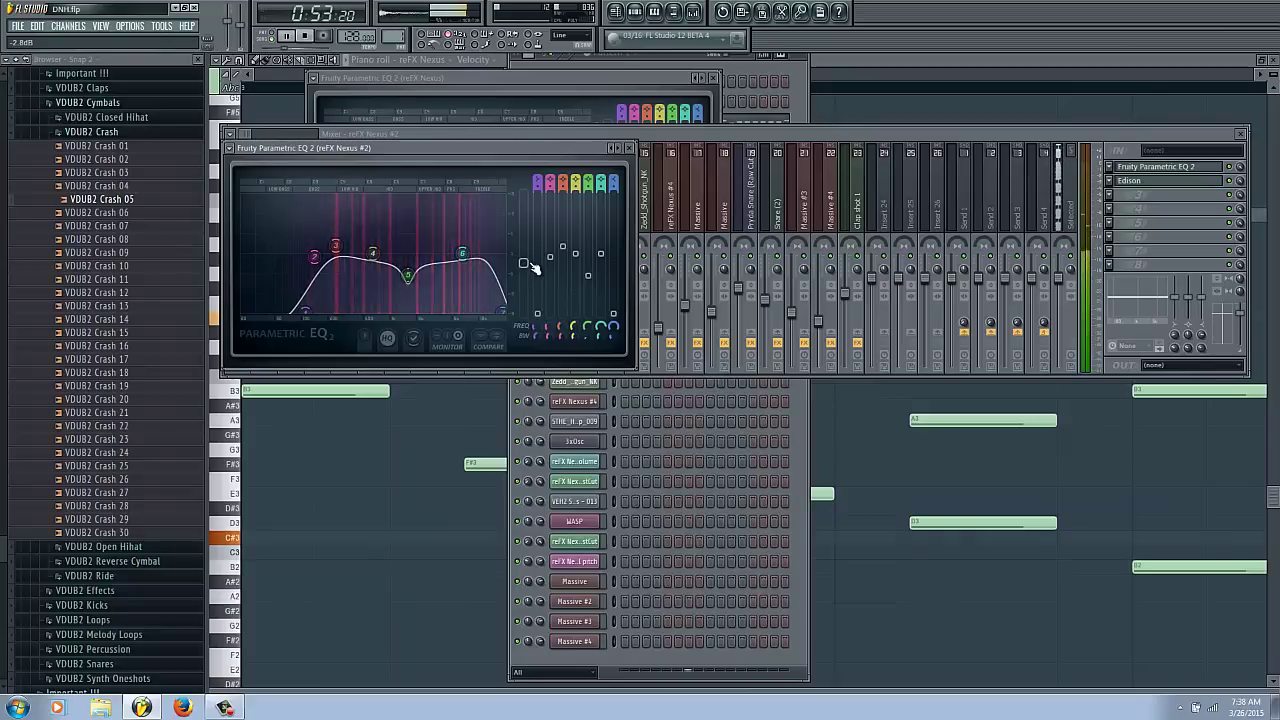
# Stop playback and switch off the built-in delay of the reFX Nexus #2 instrument.
pyautogui.click(790, 68)
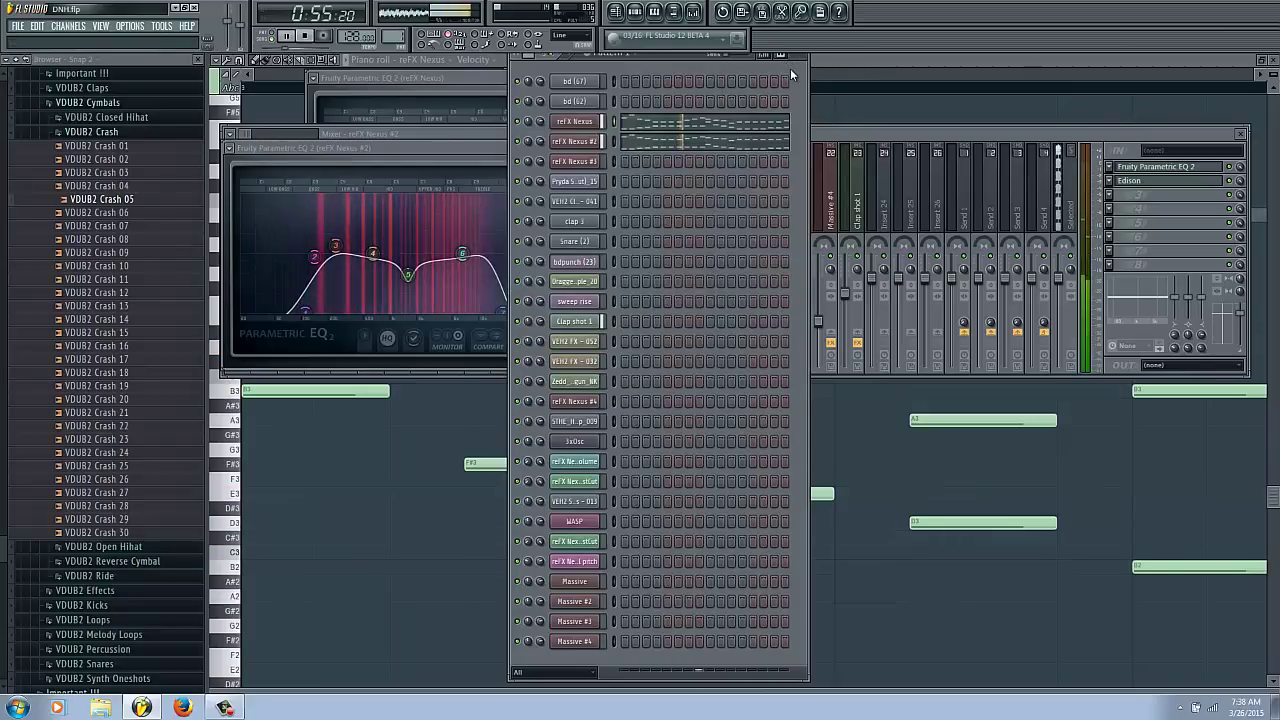
pyautogui.click(986, 128)
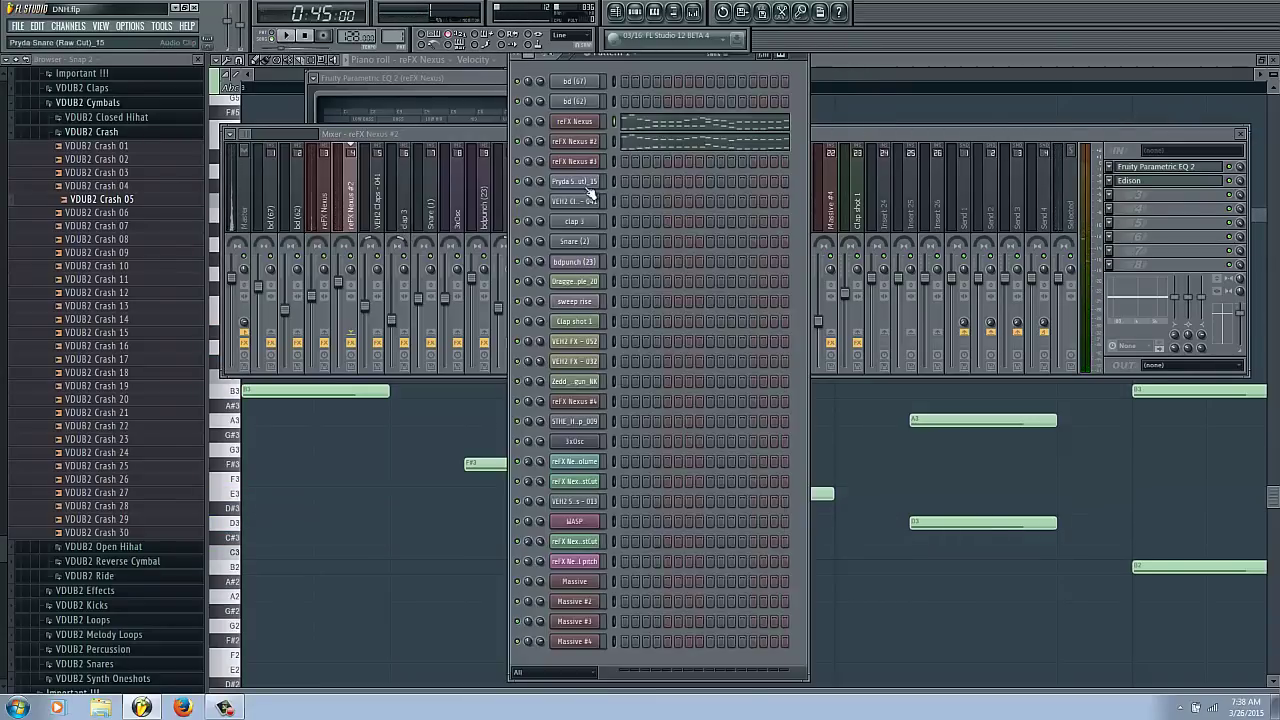
pyautogui.click(582, 142)
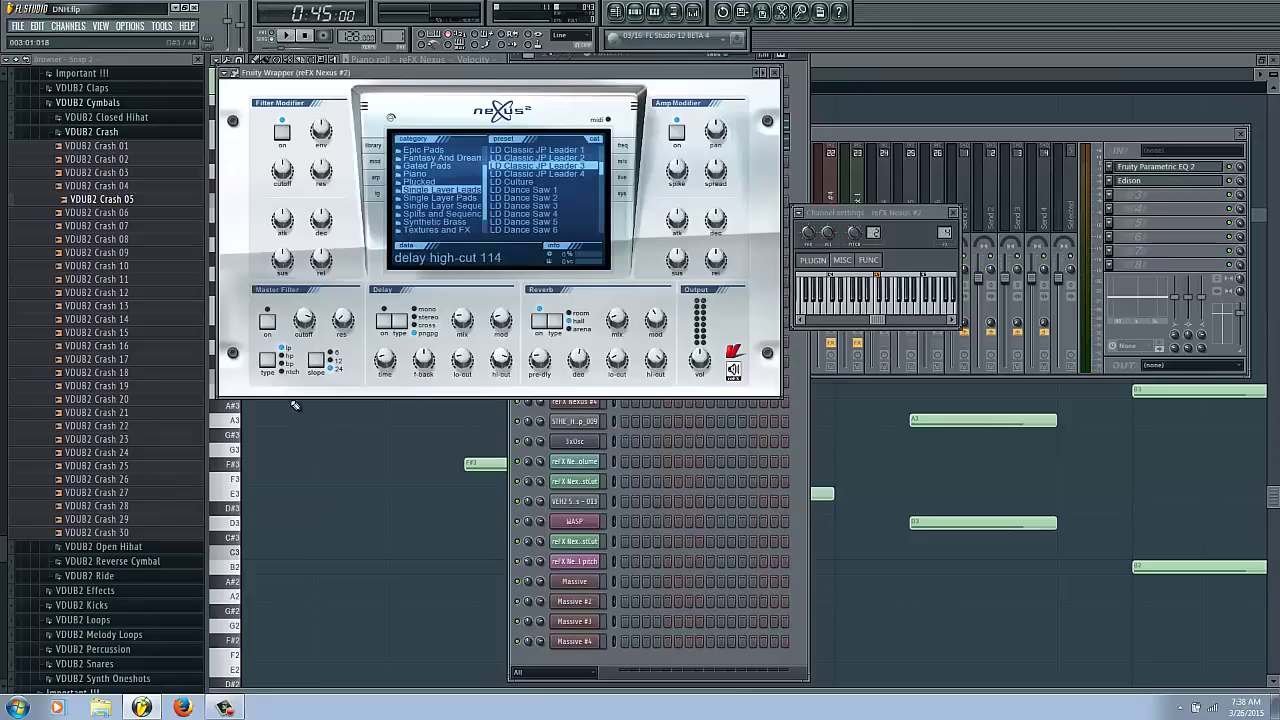
pyautogui.click(386, 327)
pyautogui.press('F6')
# Switch off the built-in delay of the reFX Nexus instrument and fine-tune its reverb mix during playback.
pyautogui.click(575, 124)
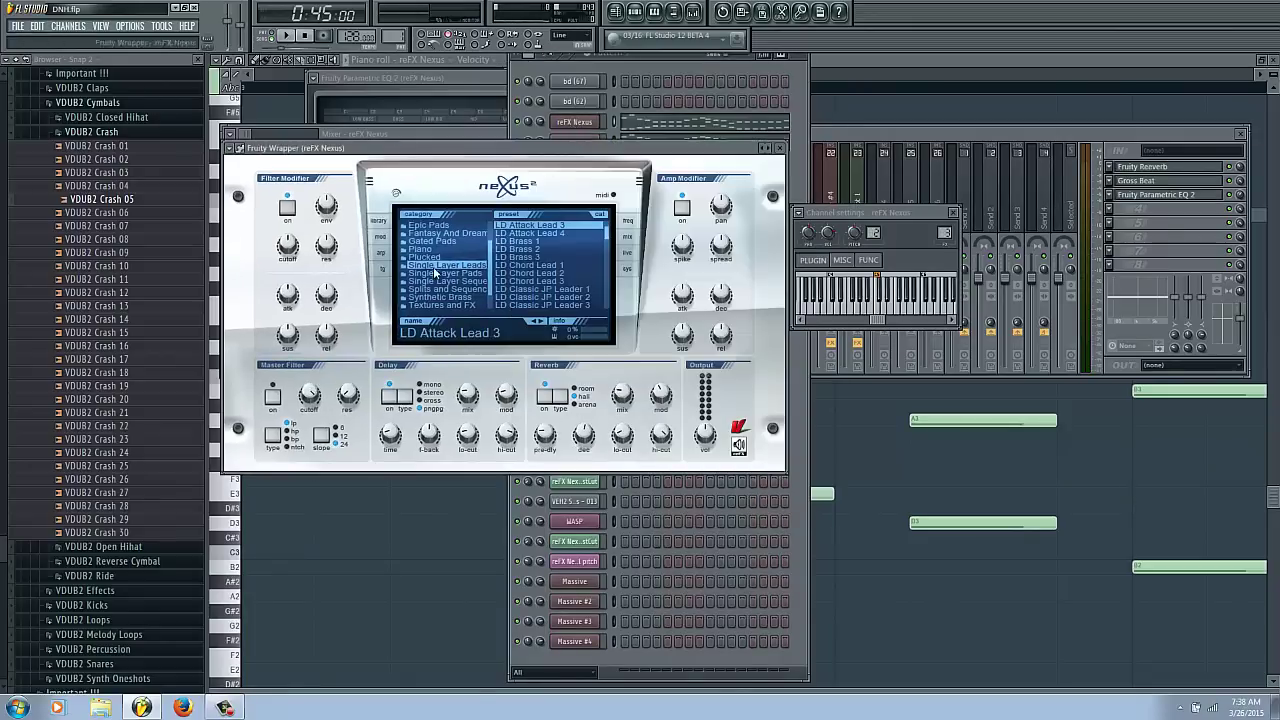
pyautogui.click(390, 405)
pyautogui.press('space')
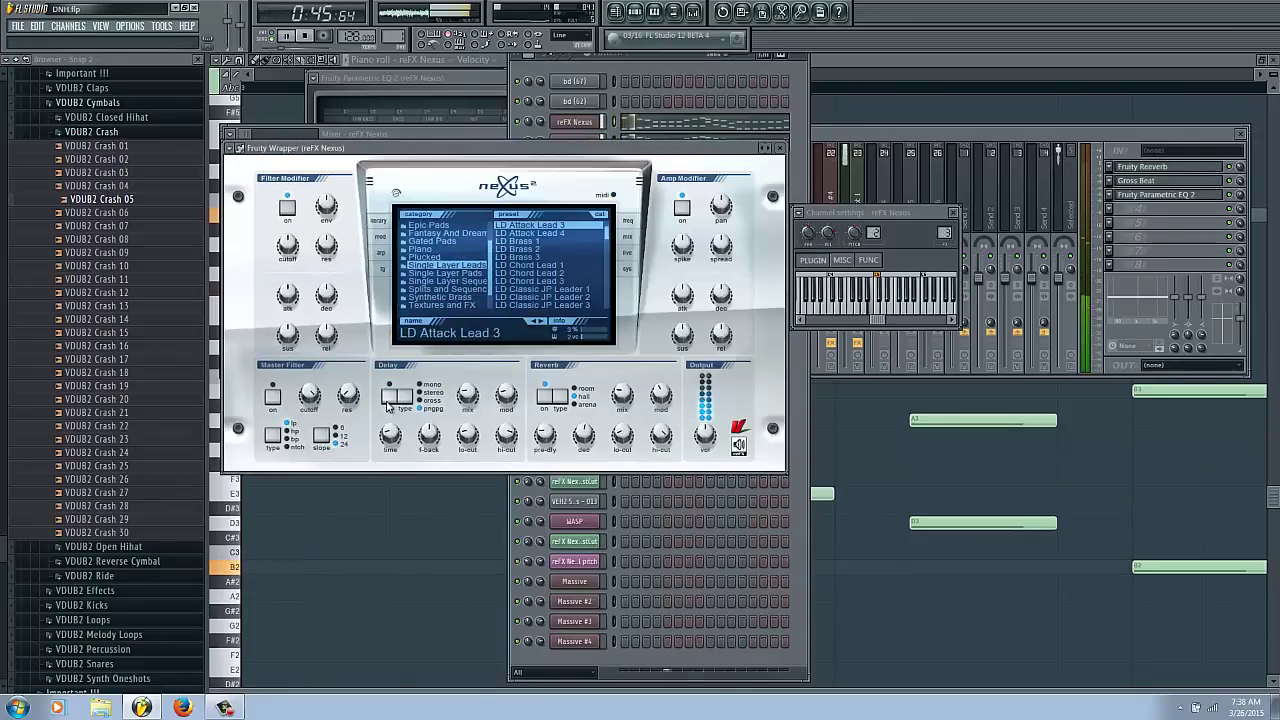
pyautogui.moveTo(618, 395)
pyautogui.mouseDown()
pyautogui.moveTo(617, 372)
pyautogui.moveTo(616, 393)
pyautogui.mouseUp()
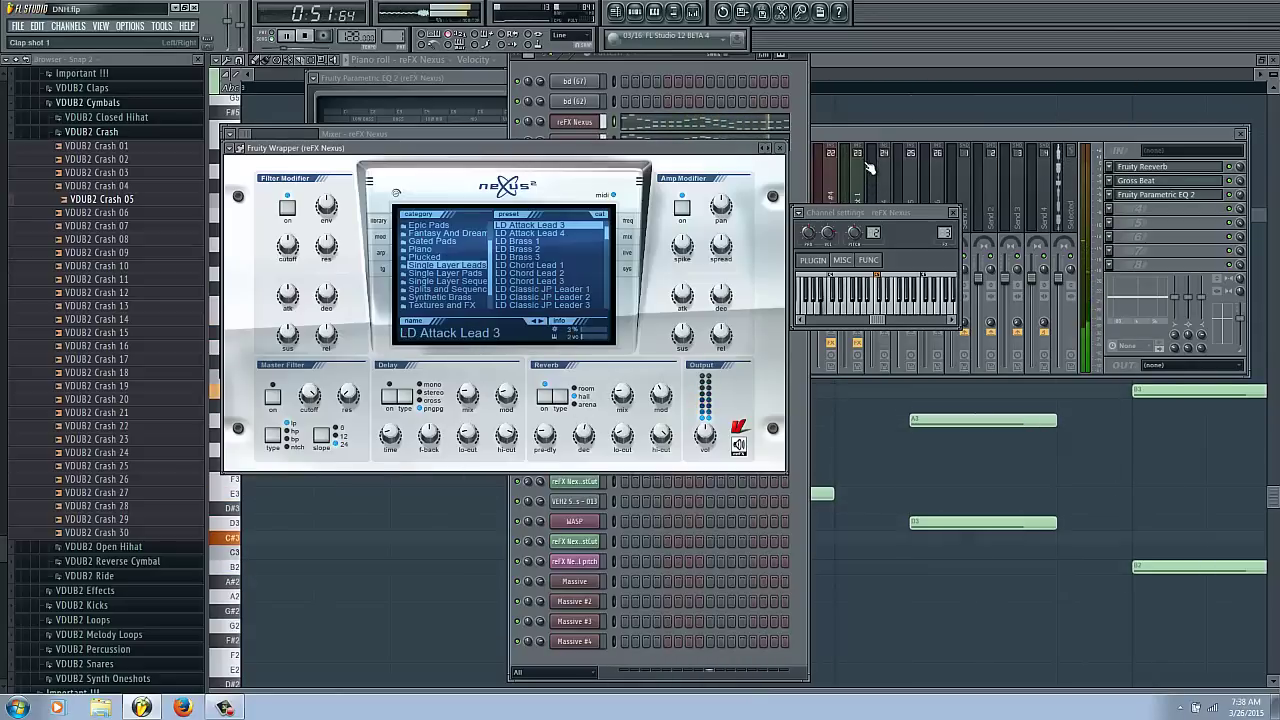
# In the bd (67) EQ, cut the lows with band 1 at about 46 Hz and the highs with band 7 at about 6858 Hz, both -18 dB.
pyautogui.press('F12')
pyautogui.press('F6')
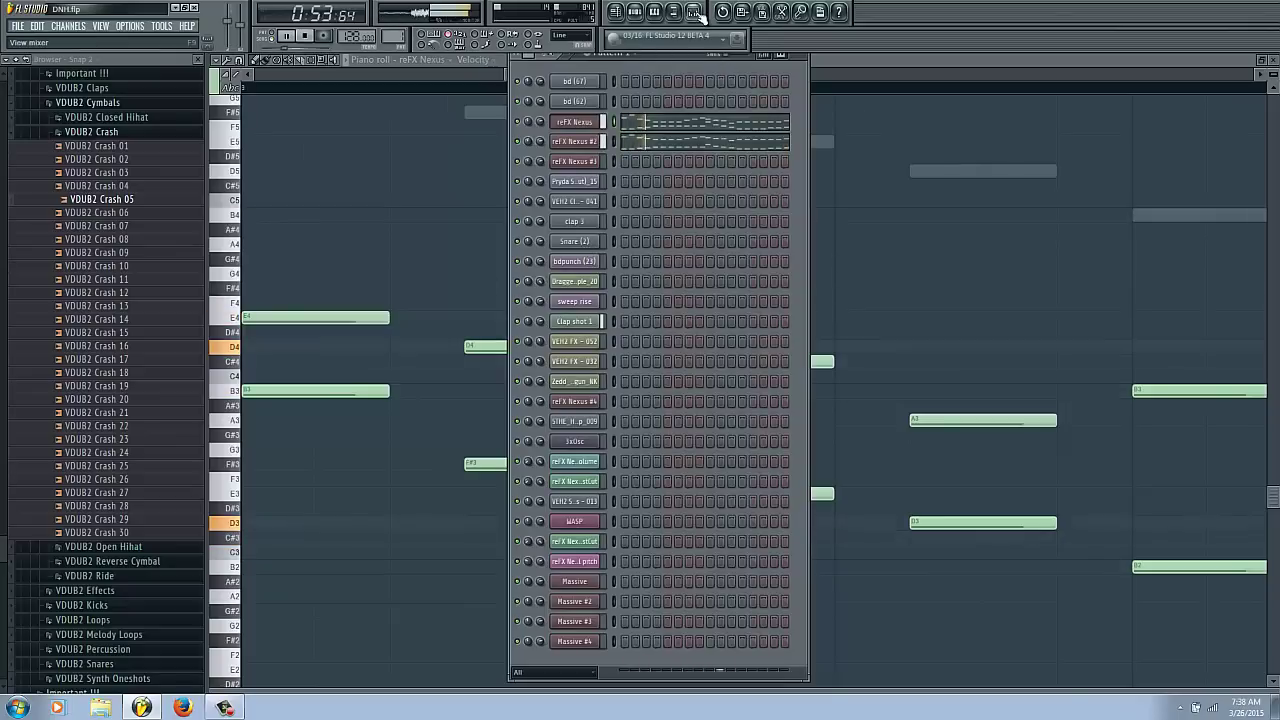
pyautogui.press('F9')
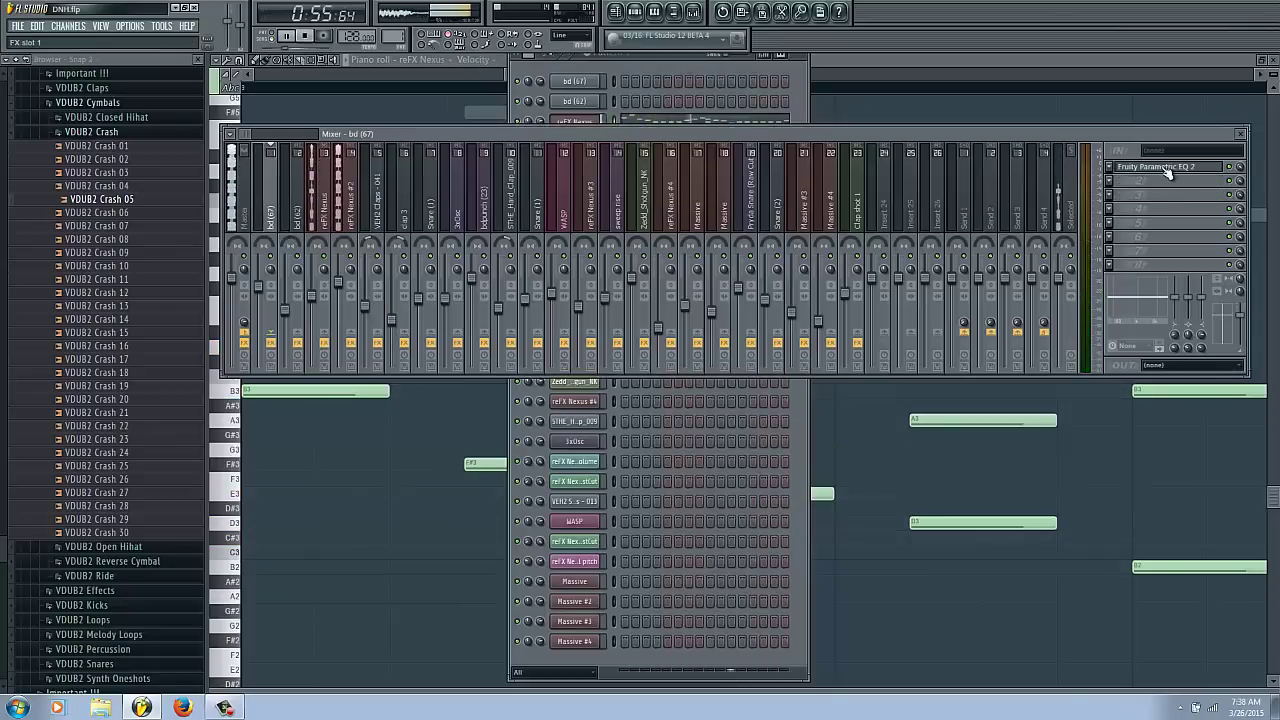
pyautogui.click(1168, 170)
pyautogui.moveTo(428, 324); pyautogui.dragTo(419, 389)
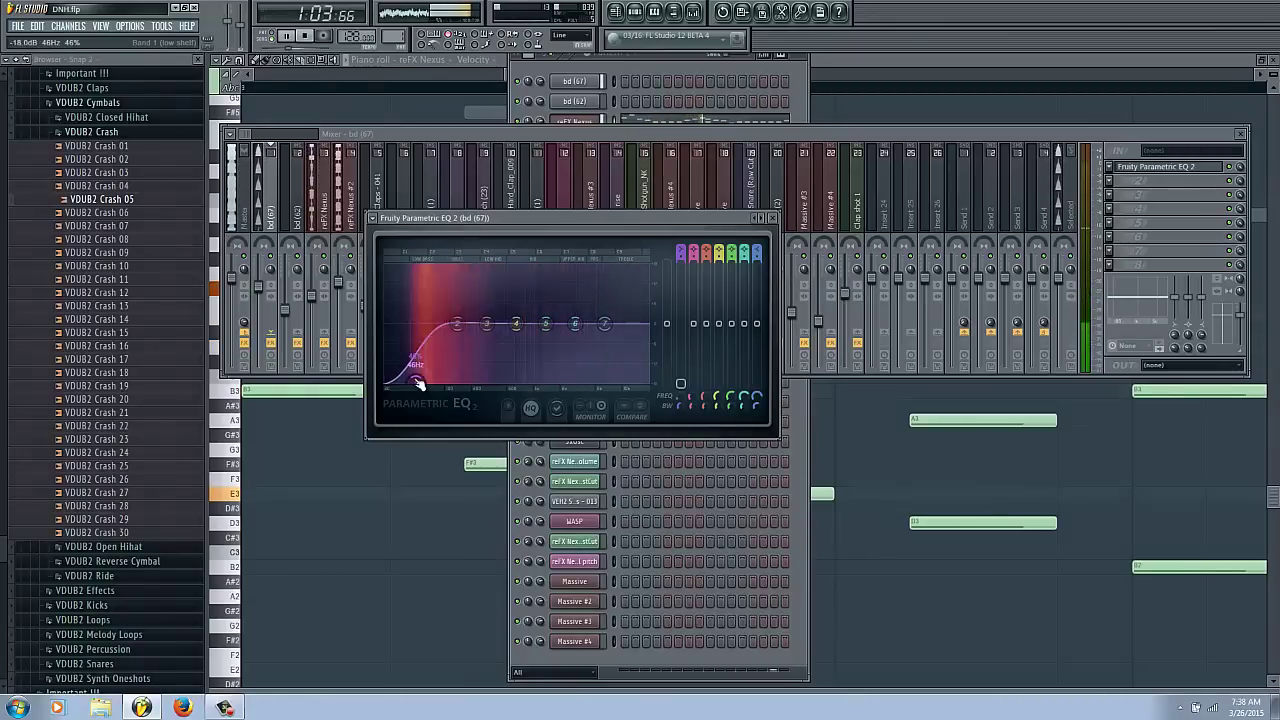
pyautogui.moveTo(604, 323); pyautogui.dragTo(607, 383)
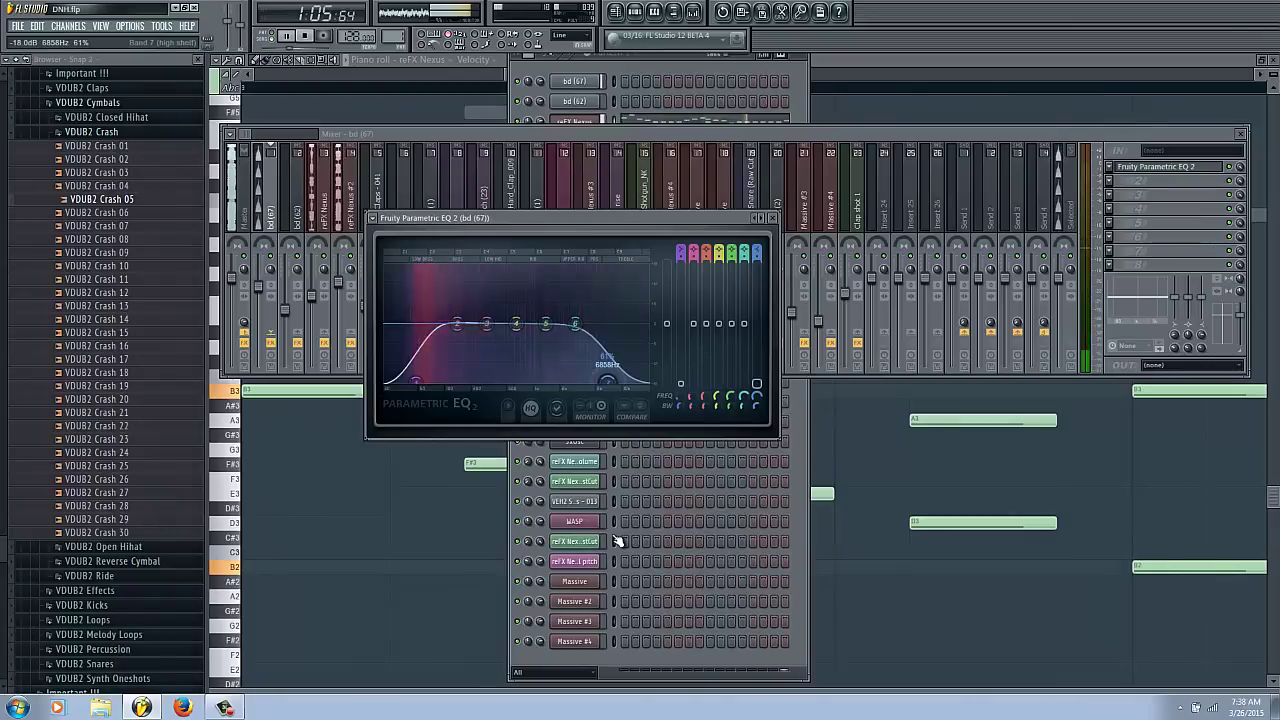
# Boost bands 4 and 5, dip bands 2 and 3, and shift the band 1 and band 7 cuts higher in the bd (67) EQ.
pyautogui.moveTo(575, 323); pyautogui.dragTo(550, 289)
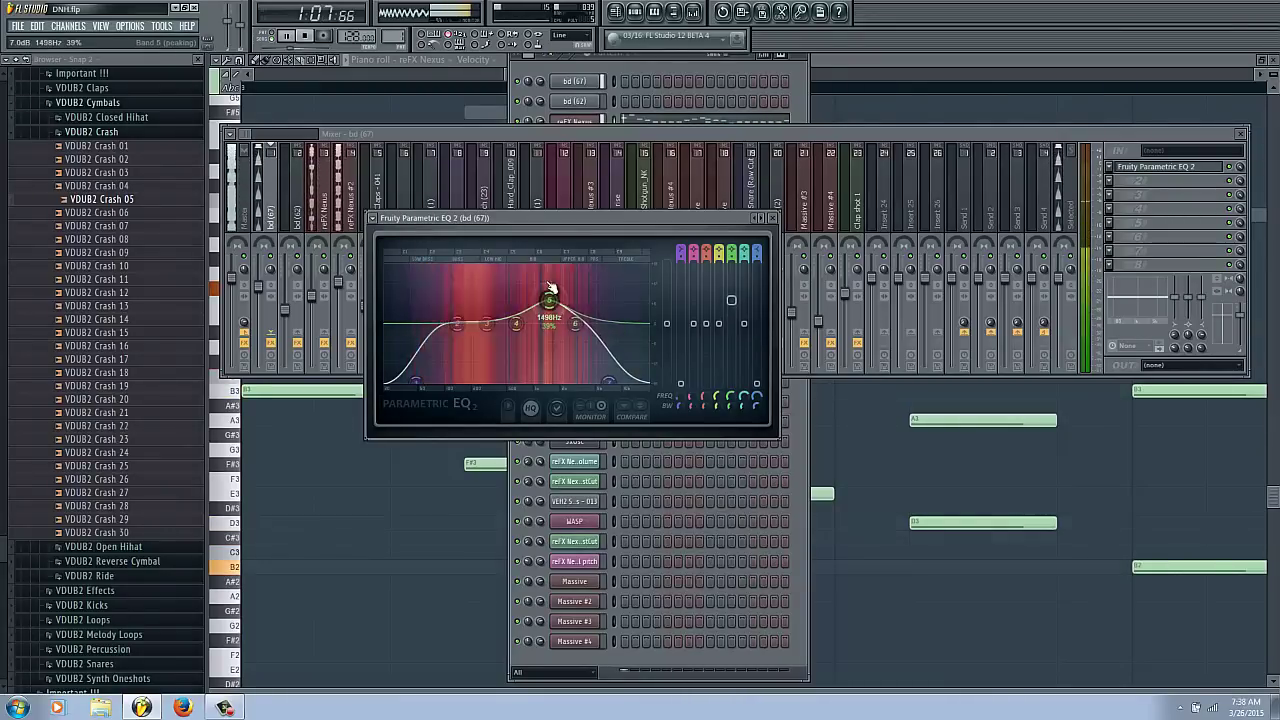
pyautogui.moveTo(515, 328); pyautogui.dragTo(449, 340)
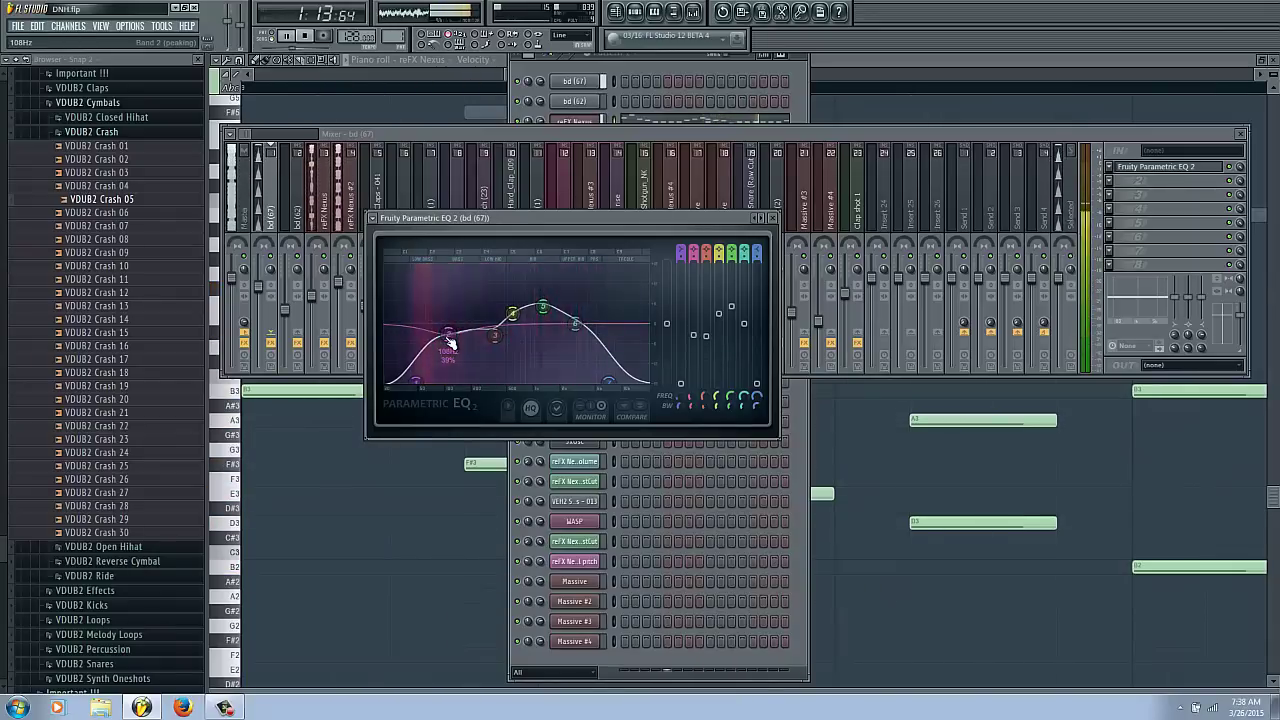
pyautogui.moveTo(417, 383)
pyautogui.mouseDown()
pyautogui.moveTo(403, 381)
pyautogui.moveTo(427, 382)
pyautogui.mouseUp()
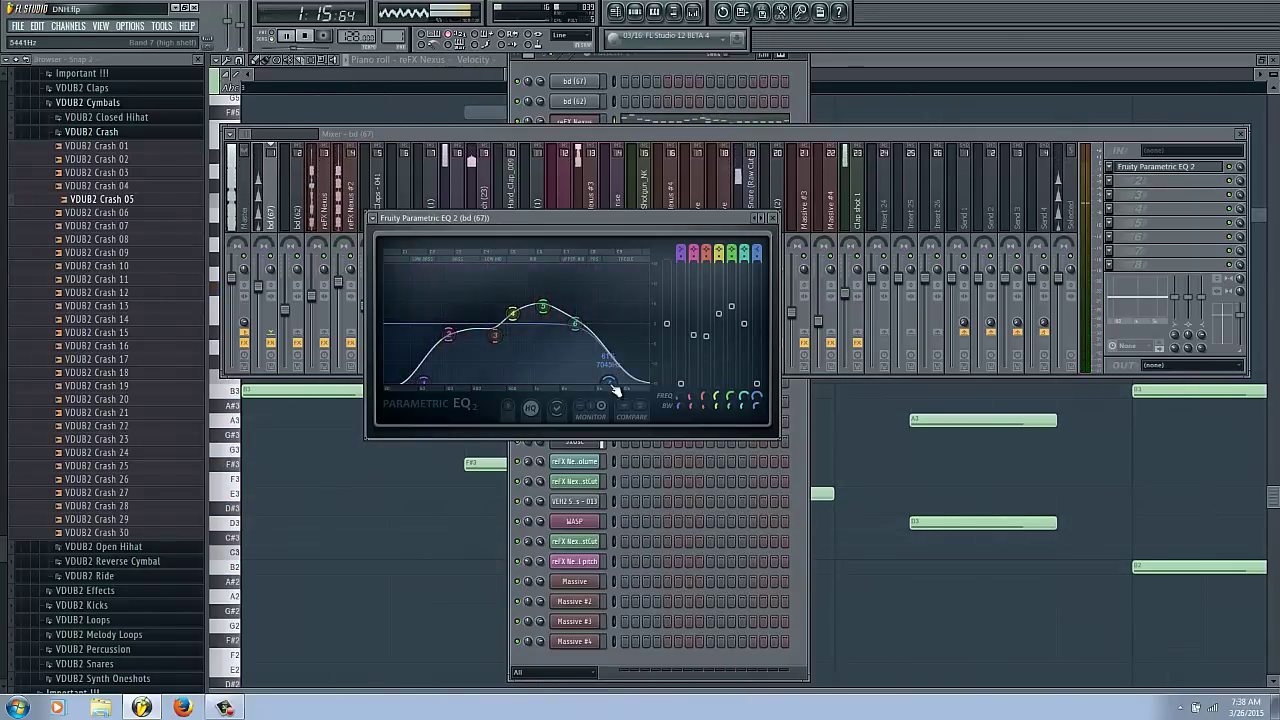
pyautogui.moveTo(612, 386); pyautogui.dragTo(626, 386)
# Leave the bd (67) EQ and return to the playlist.
pyautogui.click(957, 488)
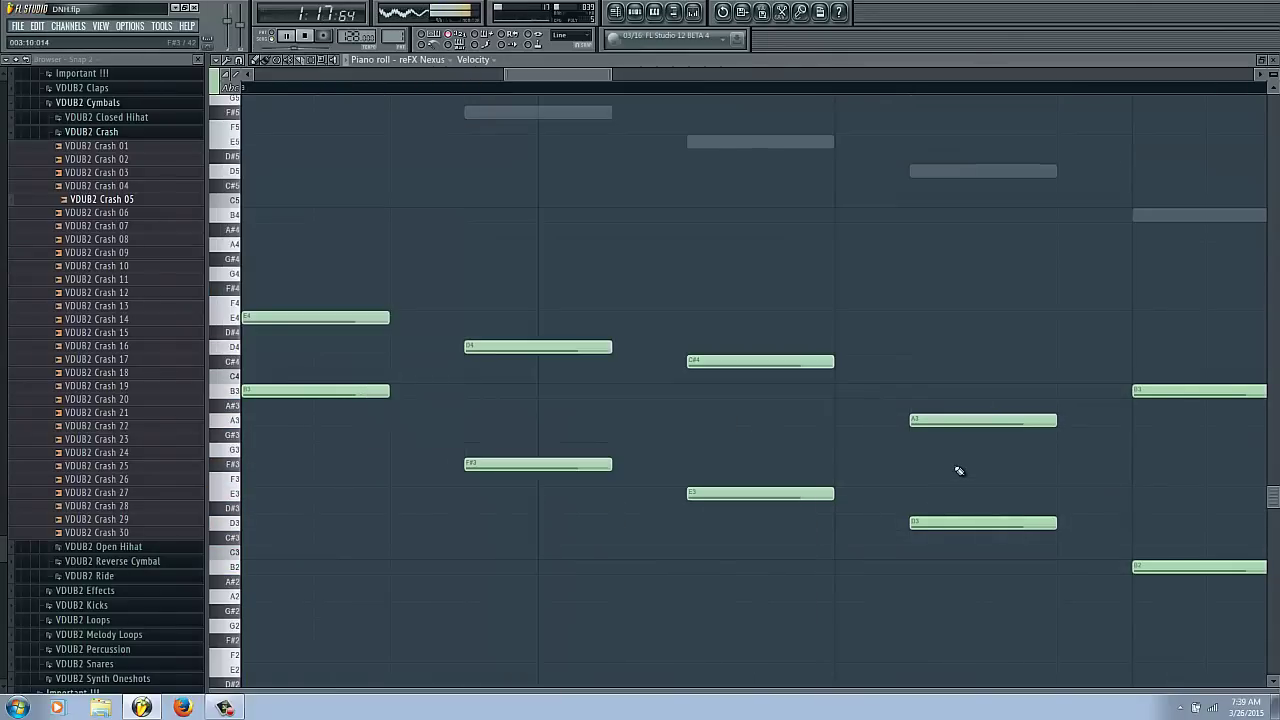
pyautogui.press('F6')
pyautogui.press('F5')
pyautogui.press('F6')
pyautogui.press('F6')
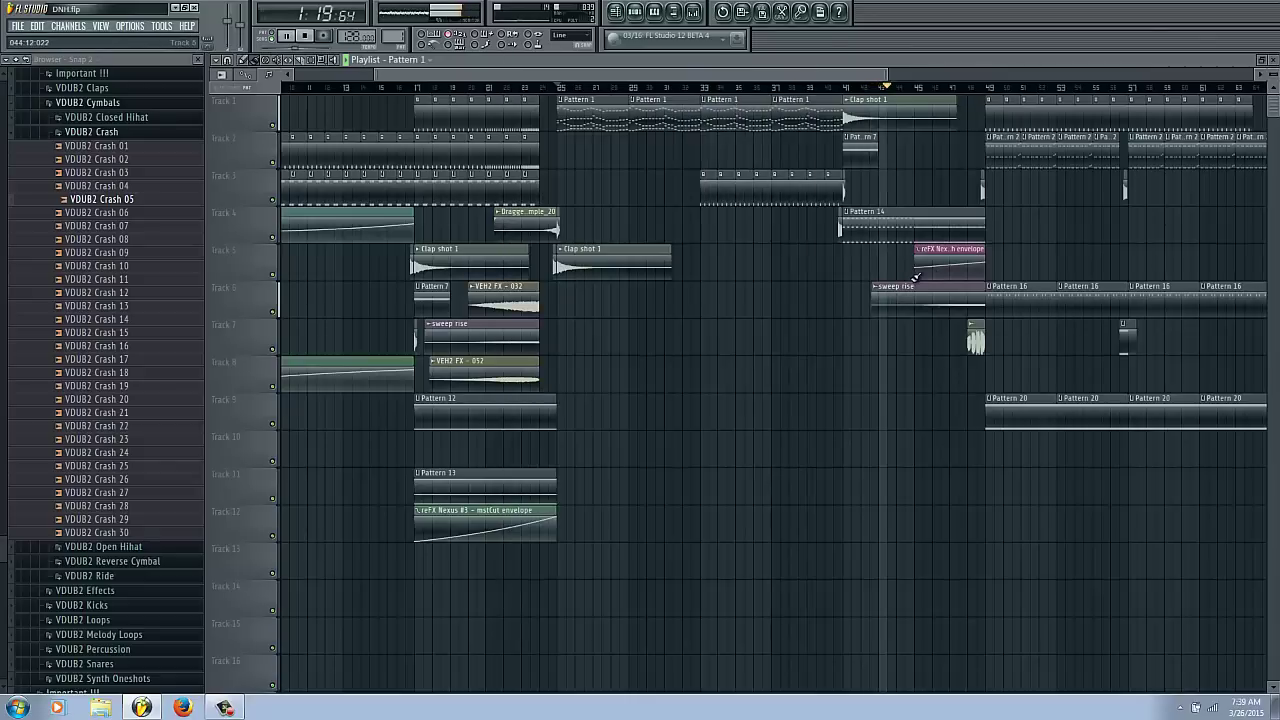
# Replace Maximus on the reFX Nexus #3 mixer track with Fruity Parametric EQ 2.
pyautogui.press('F9')
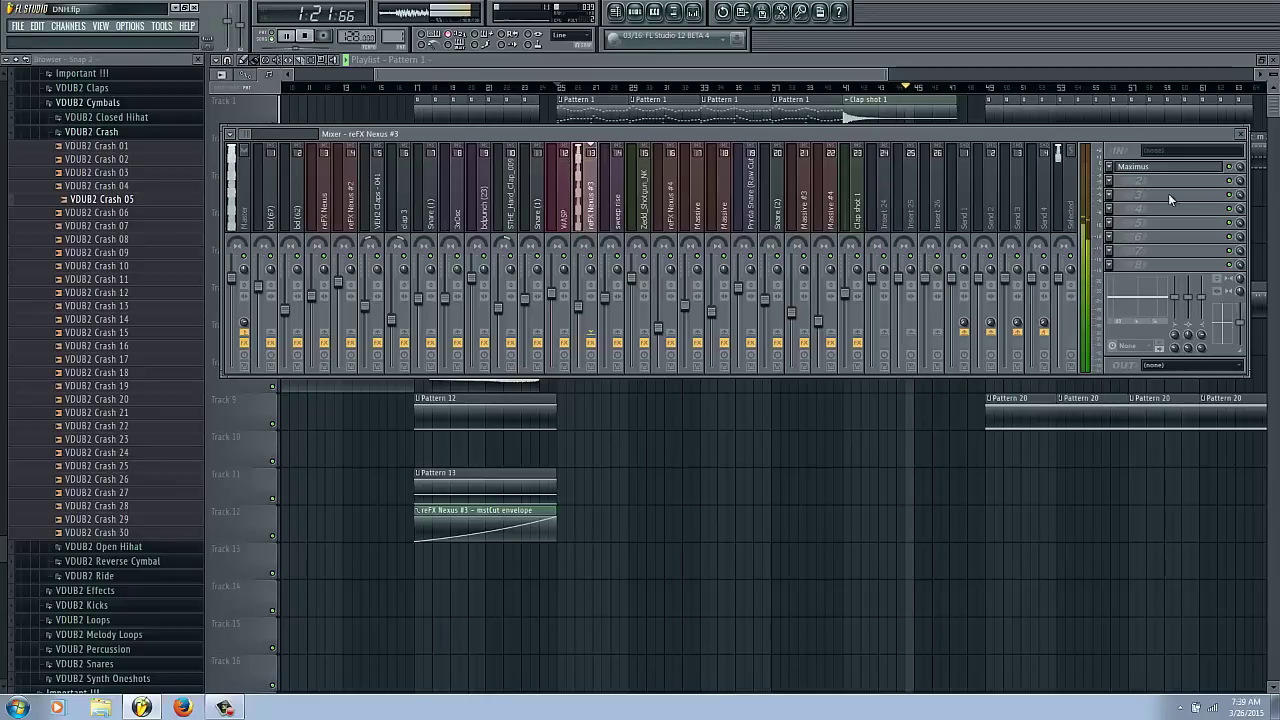
pyautogui.click(1108, 166)
pyautogui.moveTo(1130, 205)
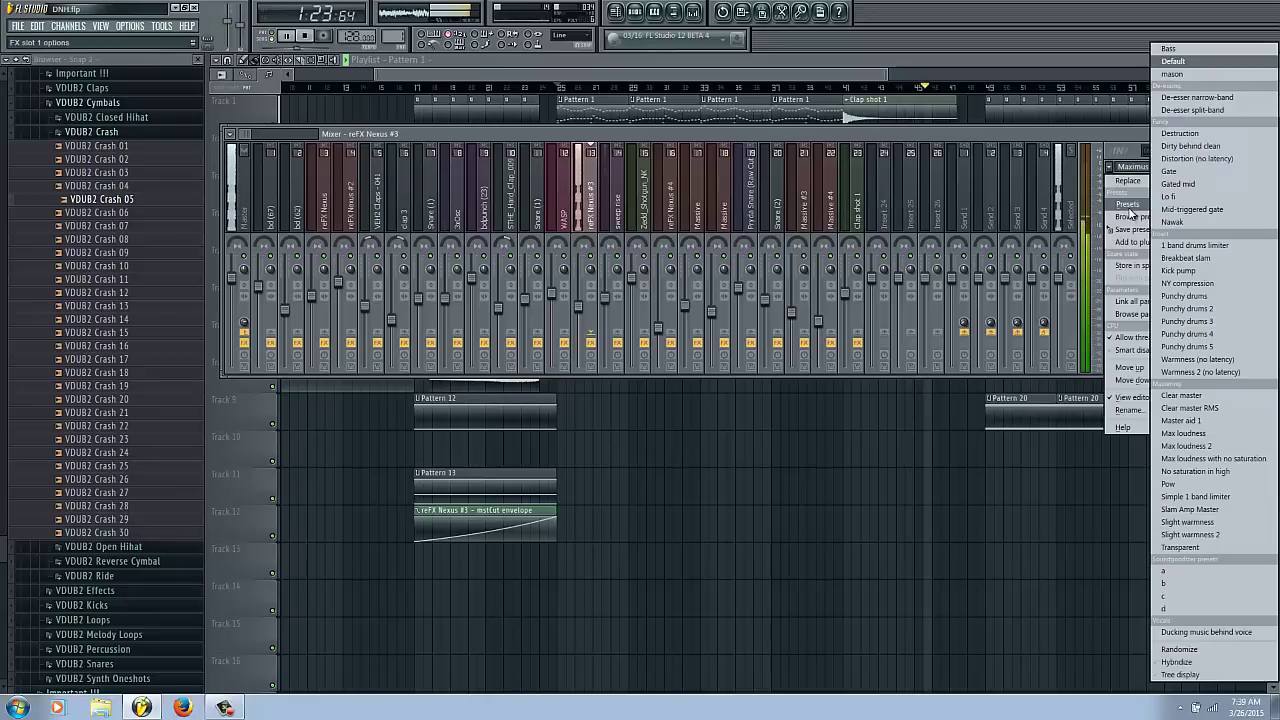
pyautogui.moveTo(1125, 180)
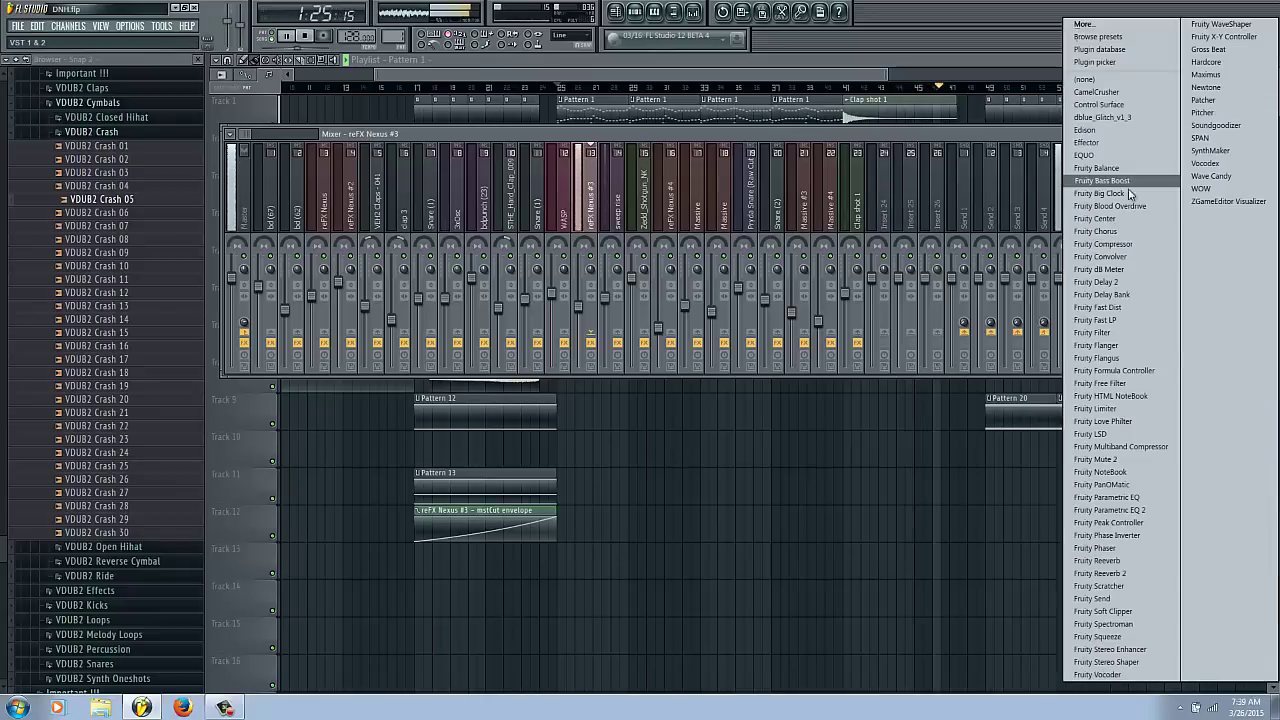
pyautogui.click(1110, 515)
# In the reFX Nexus #3 EQ, cut the lows with band 1 and the highs with band 7, boost band 4 slightly, and restart playback.
pyautogui.moveTo(285, 255); pyautogui.dragTo(329, 429)
pyautogui.moveTo(372, 253); pyautogui.dragTo(367, 235)
pyautogui.moveTo(461, 253); pyautogui.dragTo(511, 314)
pyautogui.press('space')
pyautogui.press('space')
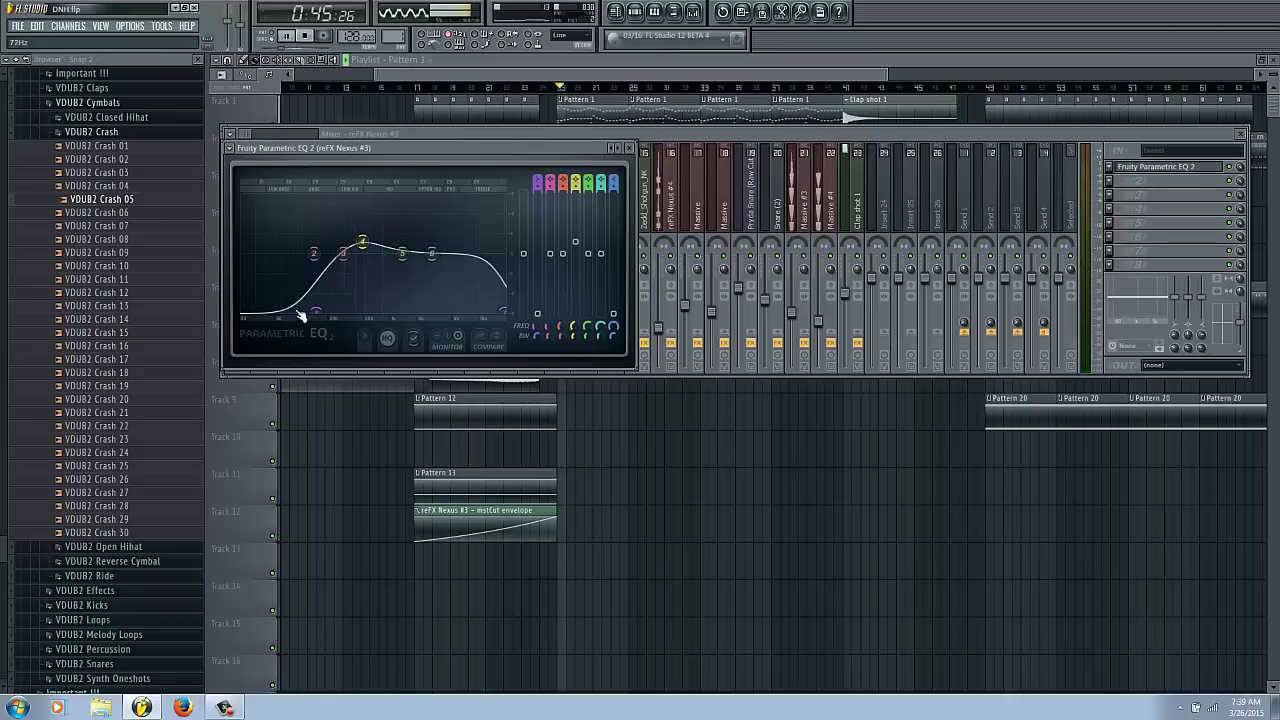
pyautogui.press('space')
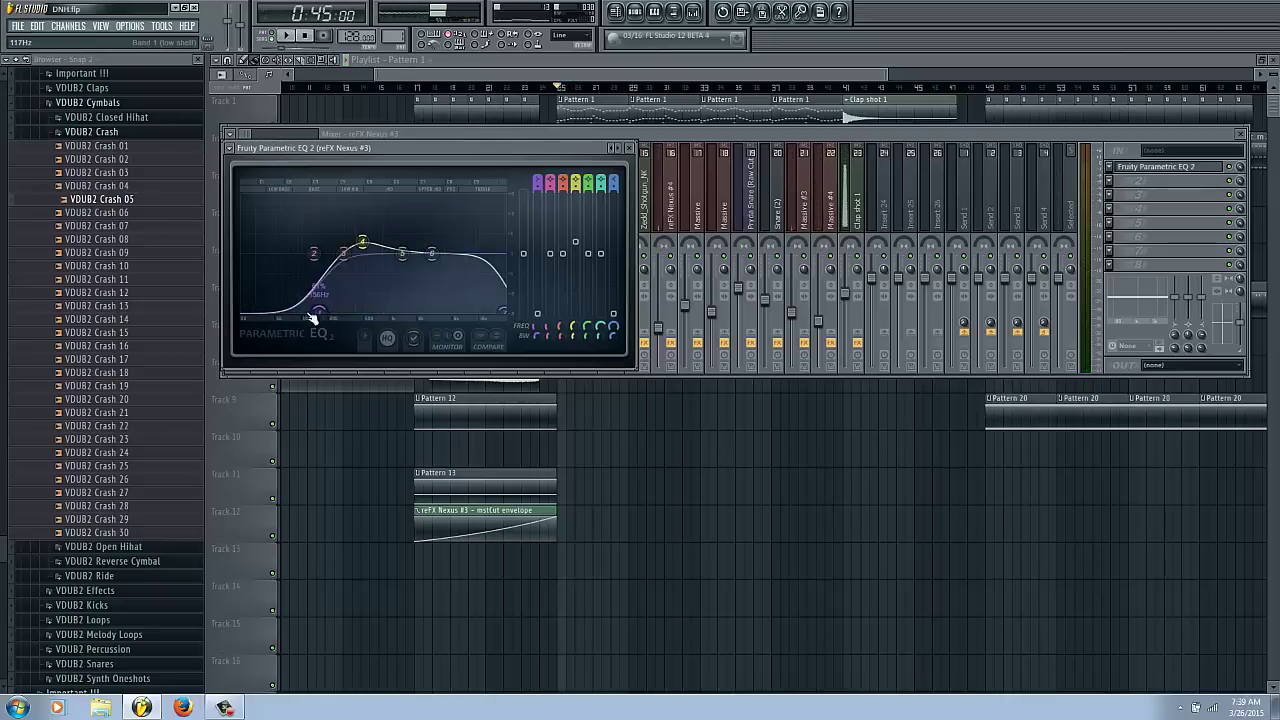
pyautogui.press('space')
# Play the arrangement from bar 41, move the track 6 sweep rise one bar earlier, and shorten Pattern 14 to end at bar 48.
pyautogui.click(826, 108)
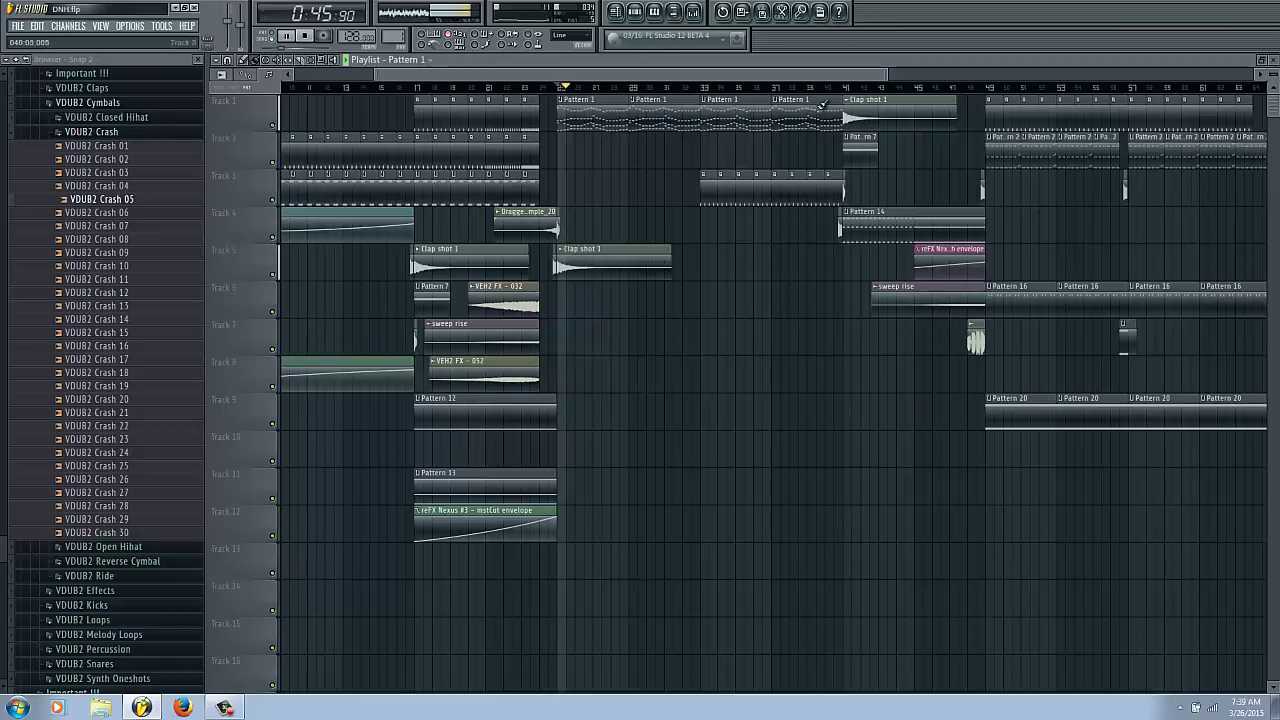
pyautogui.click(845, 86)
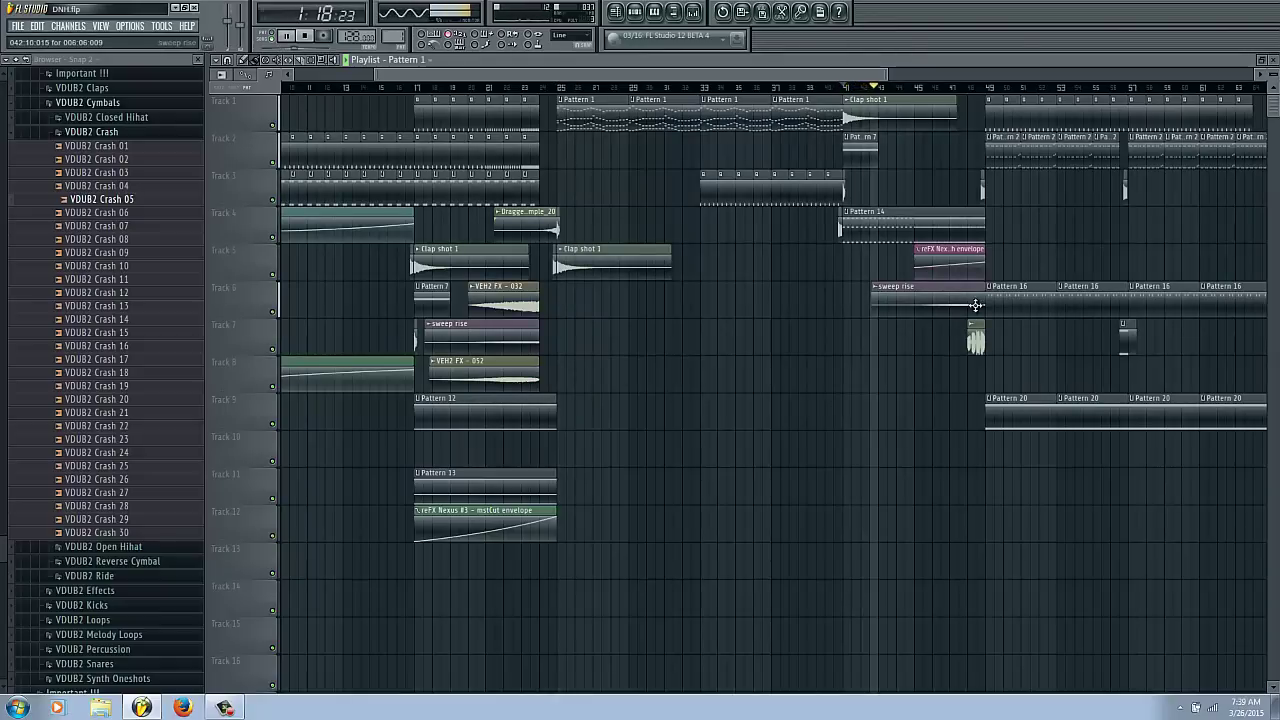
pyautogui.scroll(6, 976, 340)
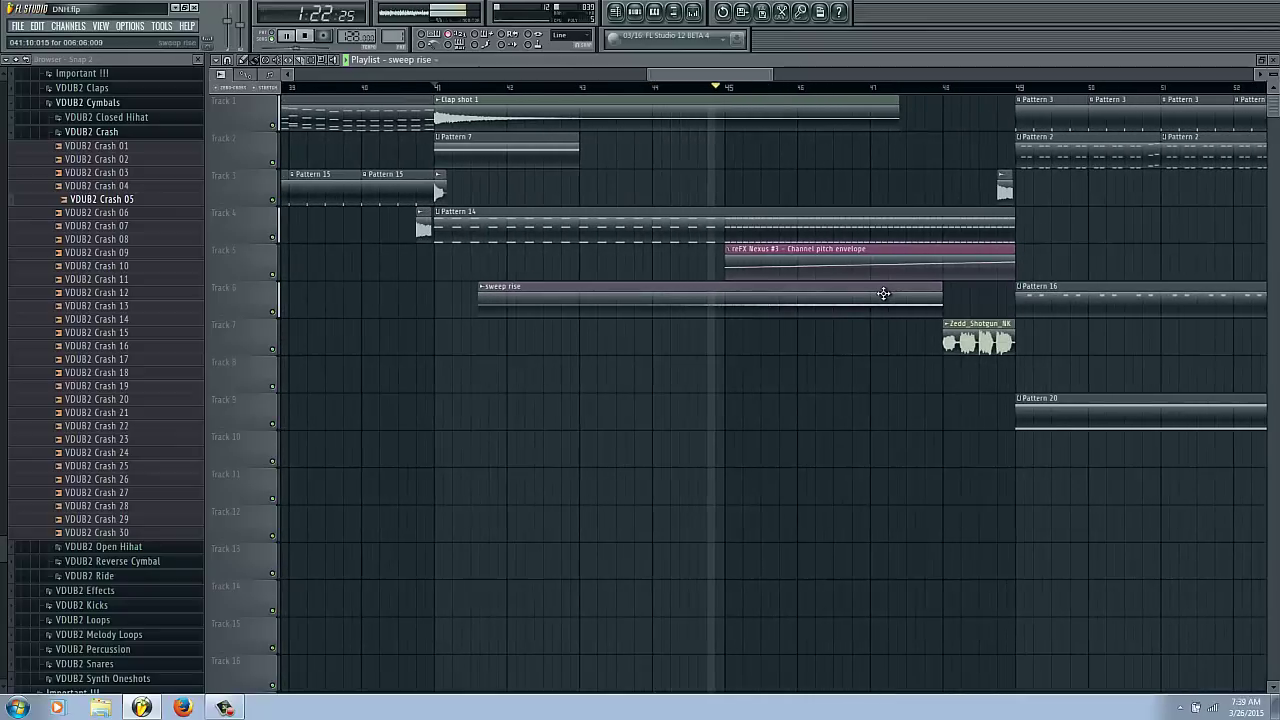
pyautogui.scroll(-3, 898, 286)
pyautogui.scroll(-3, 898, 286)
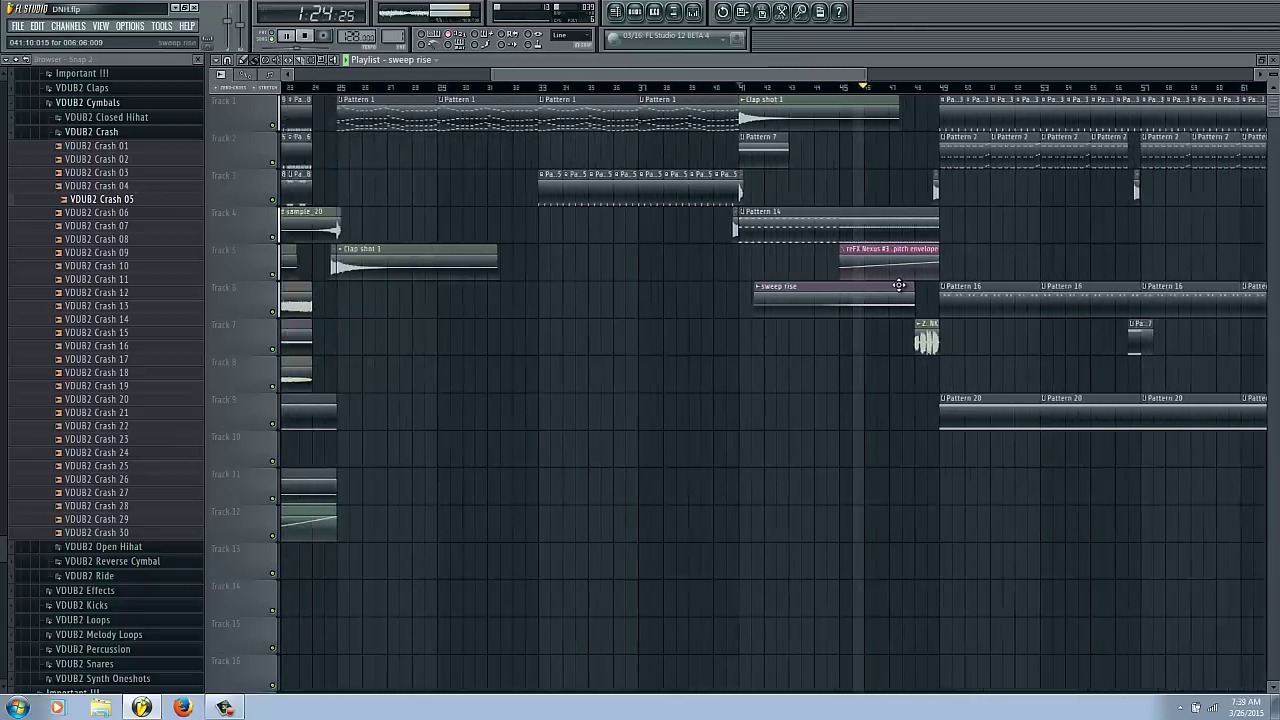
pyautogui.moveTo(933, 219); pyautogui.dragTo(909, 216)
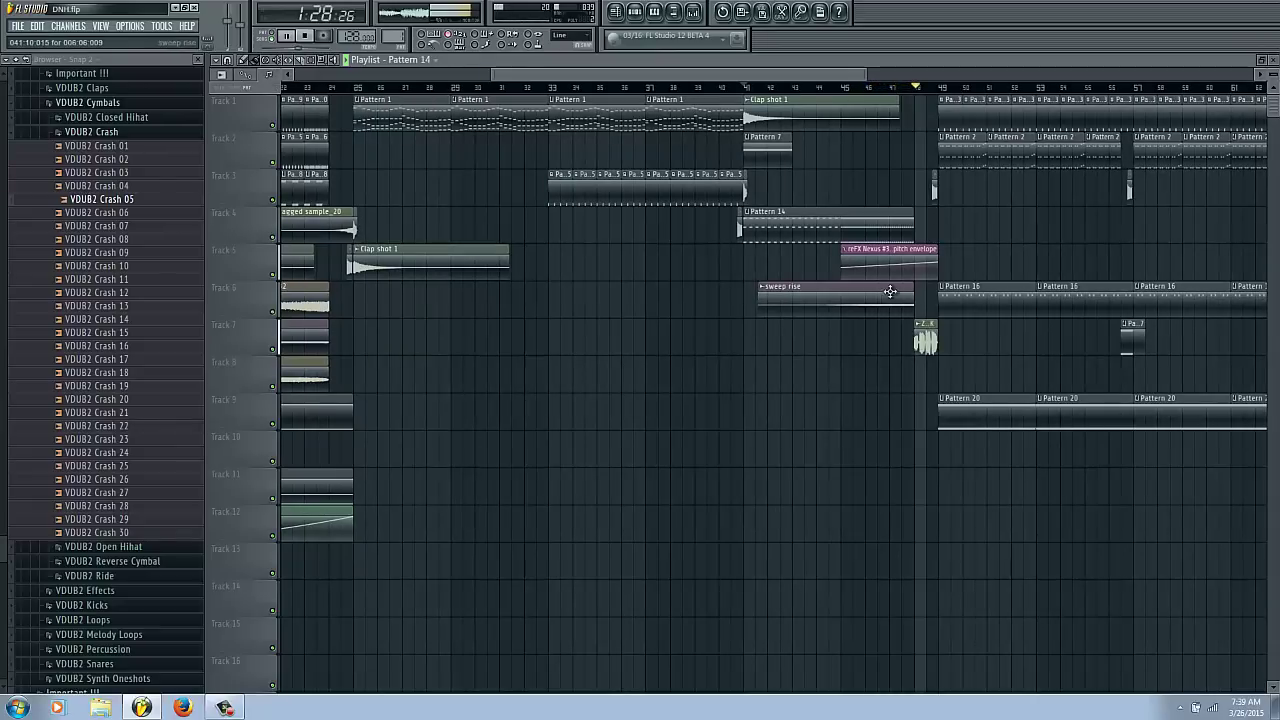
pyautogui.moveTo(938, 256); pyautogui.dragTo(940, 267)
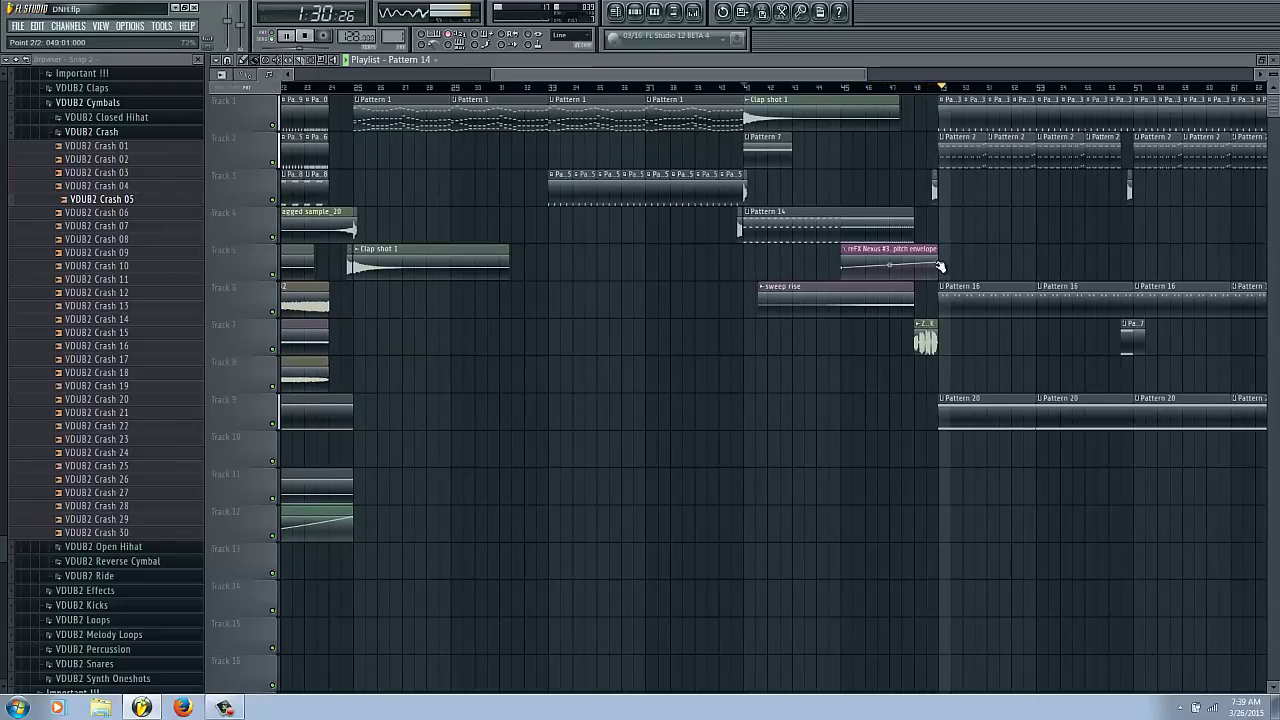
# Check the Zedd_Shotgun_NK clip's channel settings, stop playback, and set the play position to bar 49.
pyautogui.click(926, 324)
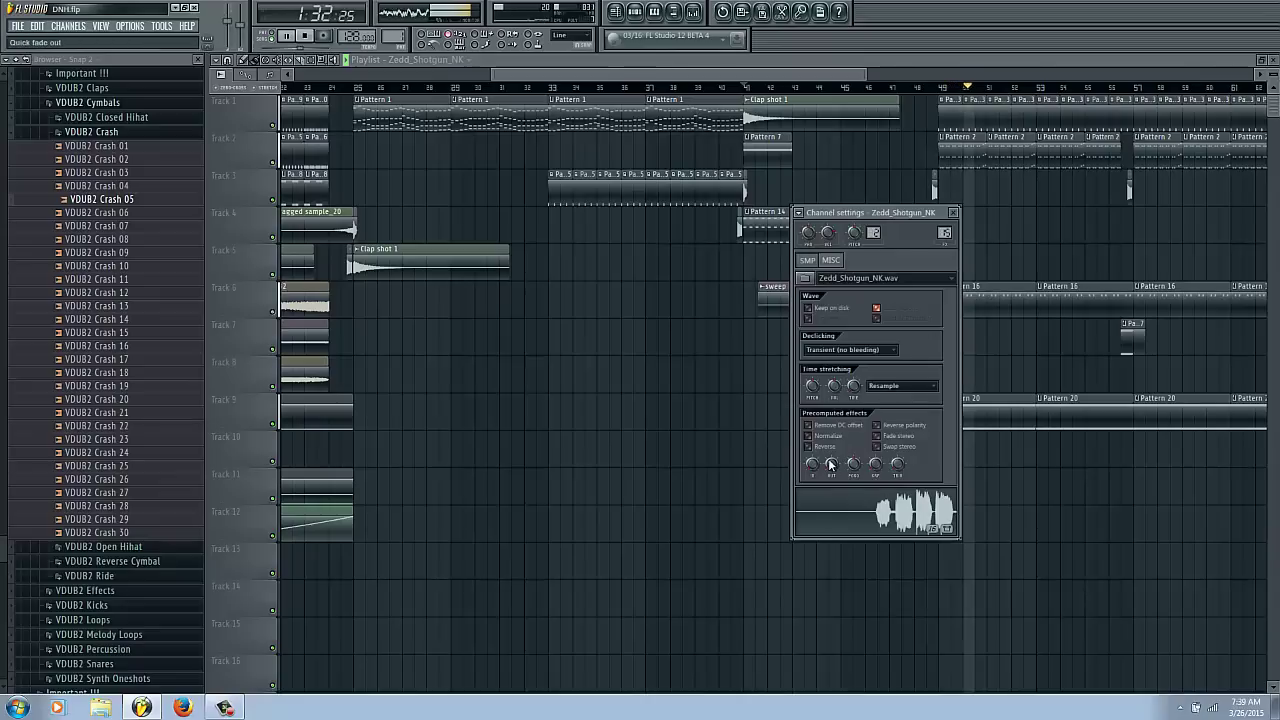
pyautogui.press('Escape')
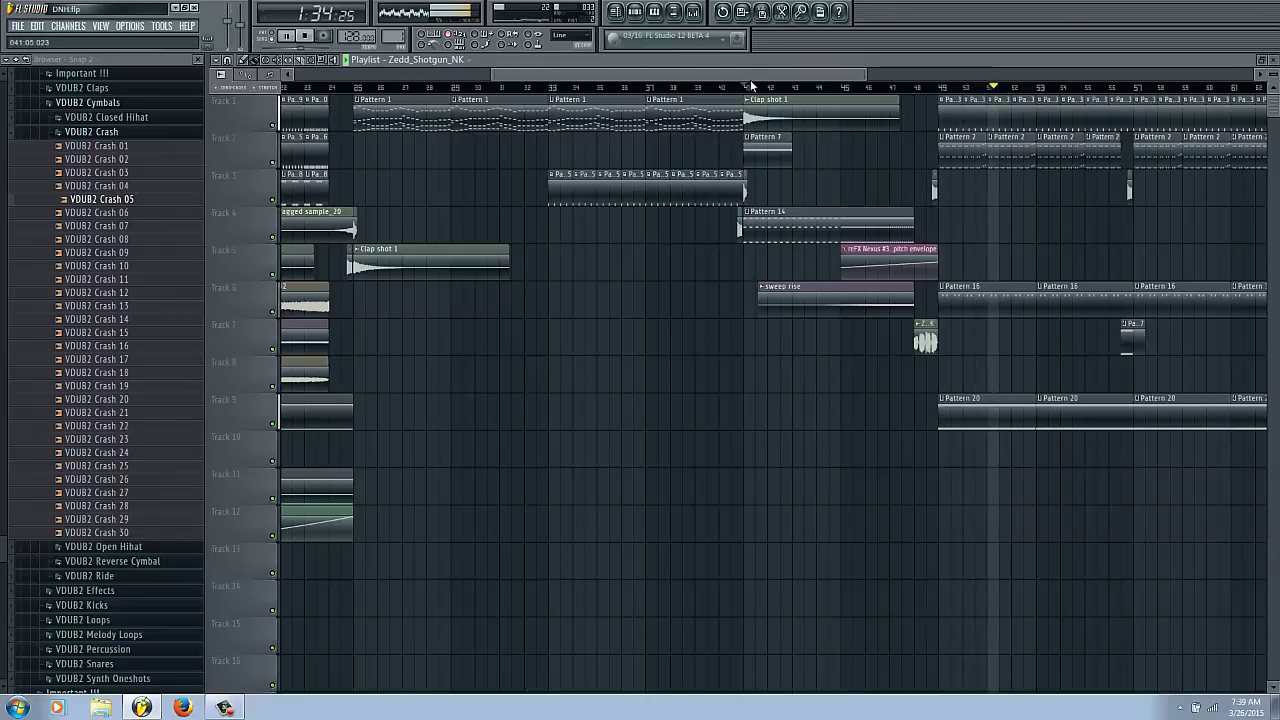
pyautogui.moveTo(750, 76); pyautogui.dragTo(987, 78)
pyautogui.press('space')
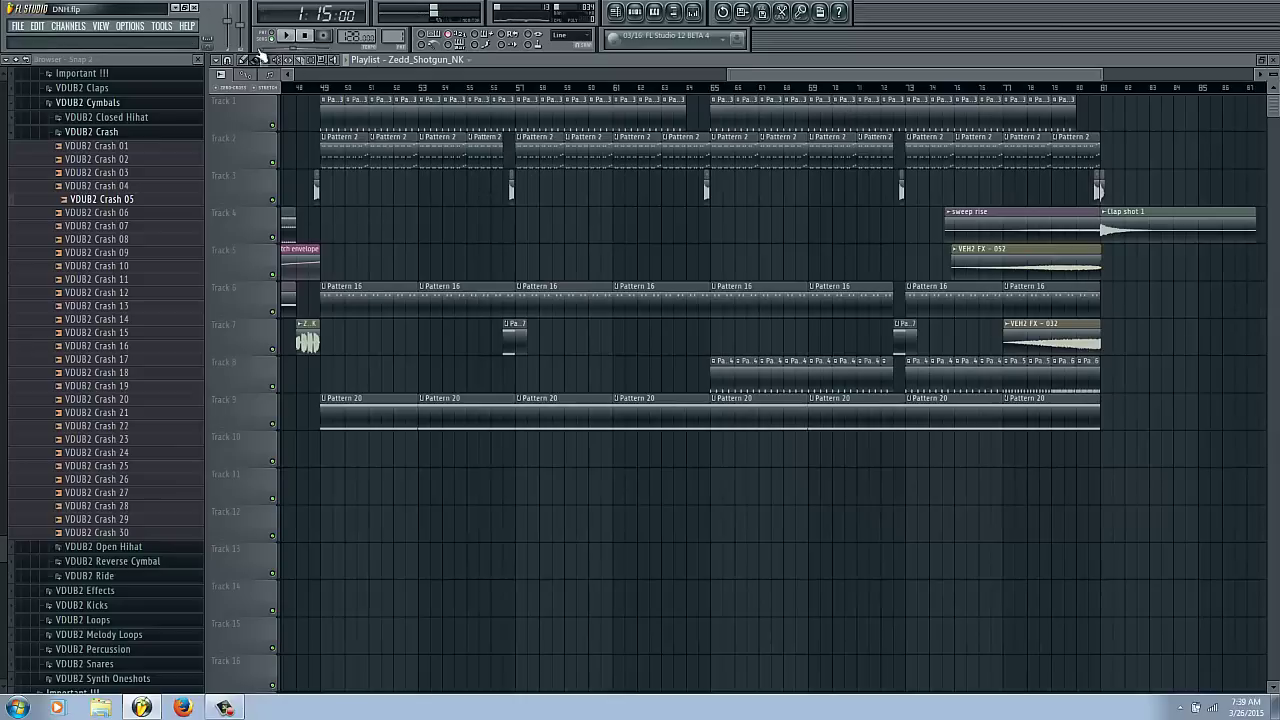
pyautogui.click(324, 90)
# Open Pattern 2 to view its reFX Nexus notes and return to the playlist.
pyautogui.doubleClick(349, 144)
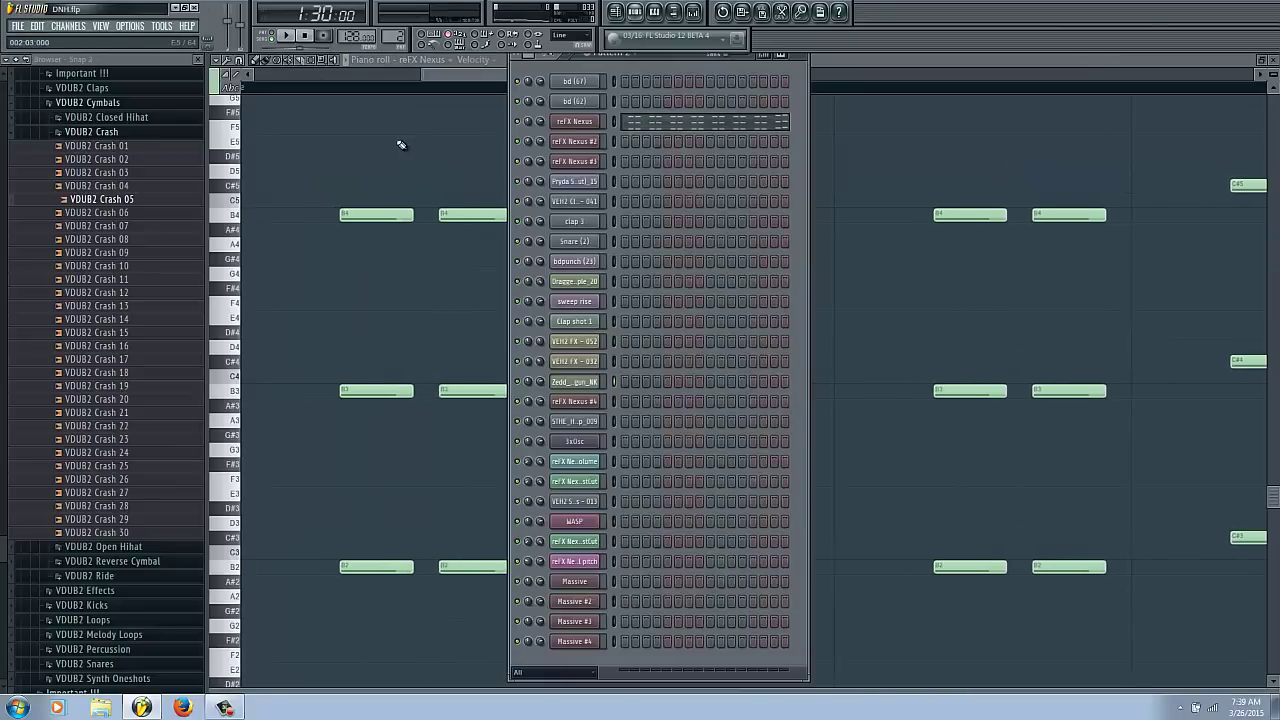
pyautogui.press('F6')
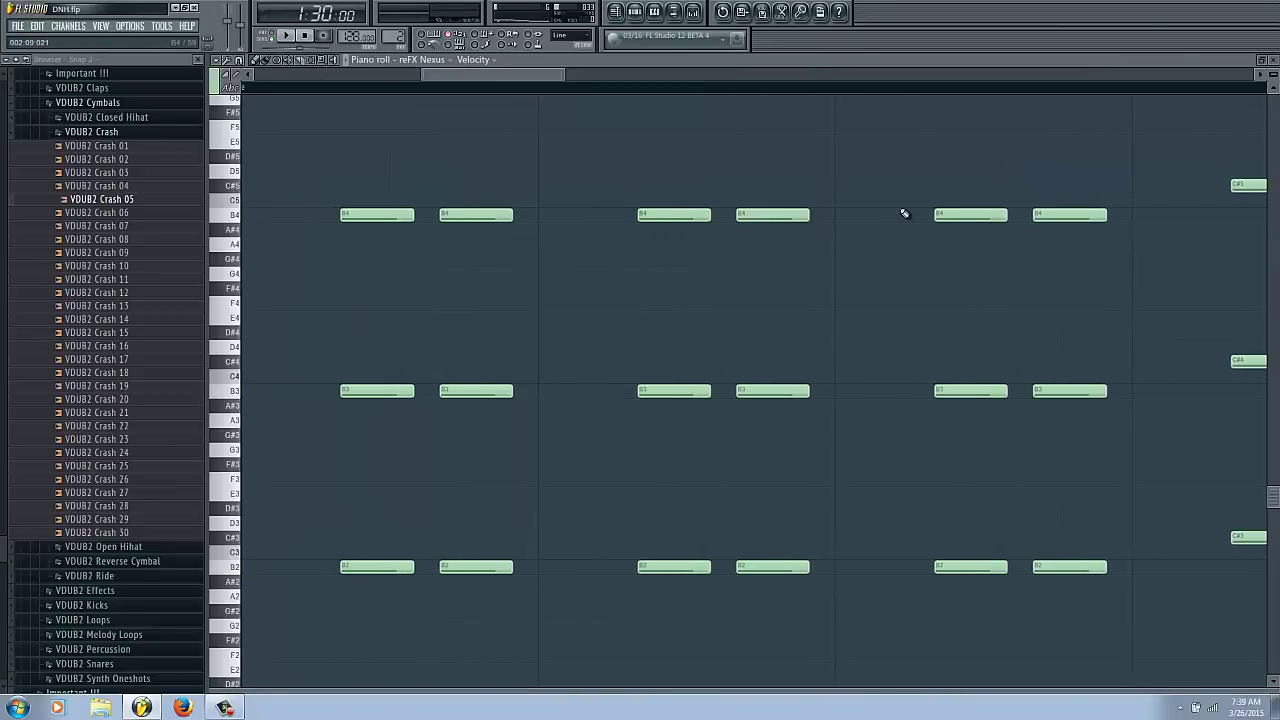
pyautogui.press('F6')
pyautogui.press('F5')
# Show Pattern 3's channel steps and audition the bd (62) kick.
pyautogui.scroll(-4, 417, 218)
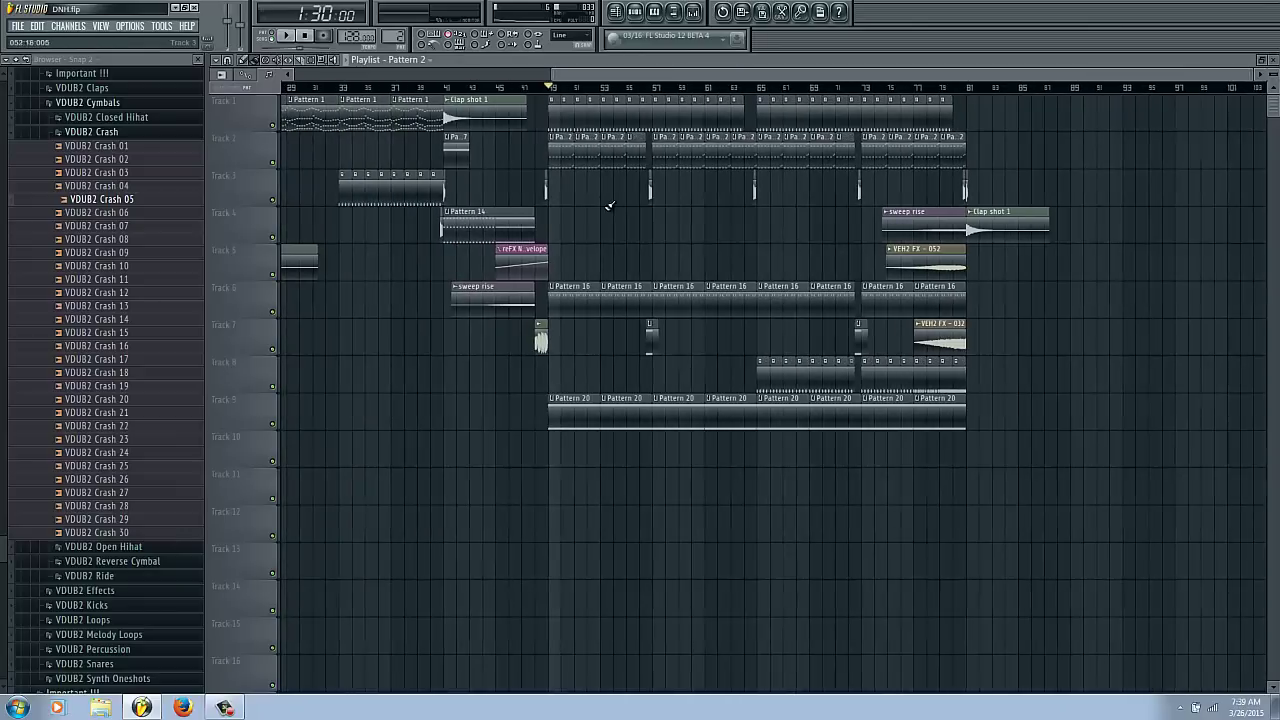
pyautogui.press('F6')
pyautogui.press('F6')
pyautogui.press('F6')
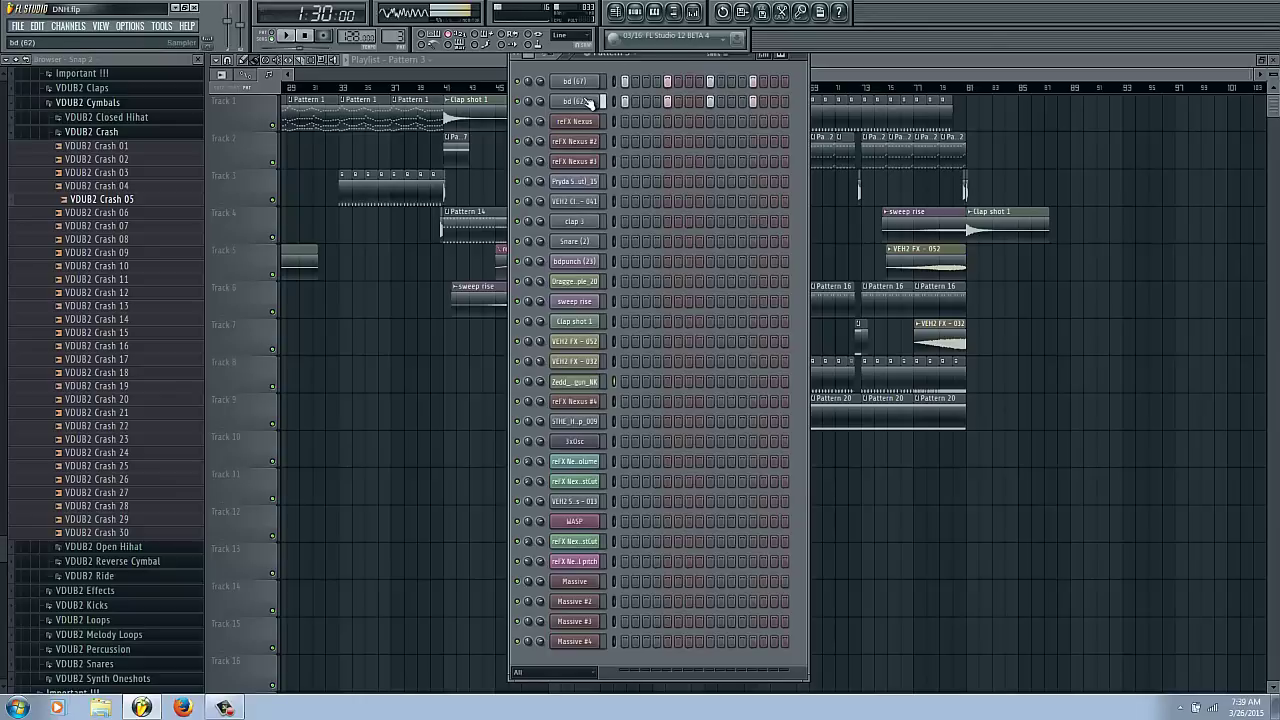
# Replace Maximus on the bd (62) mixer track with Fruity Parametric EQ 2.
pyautogui.click(694, 13)
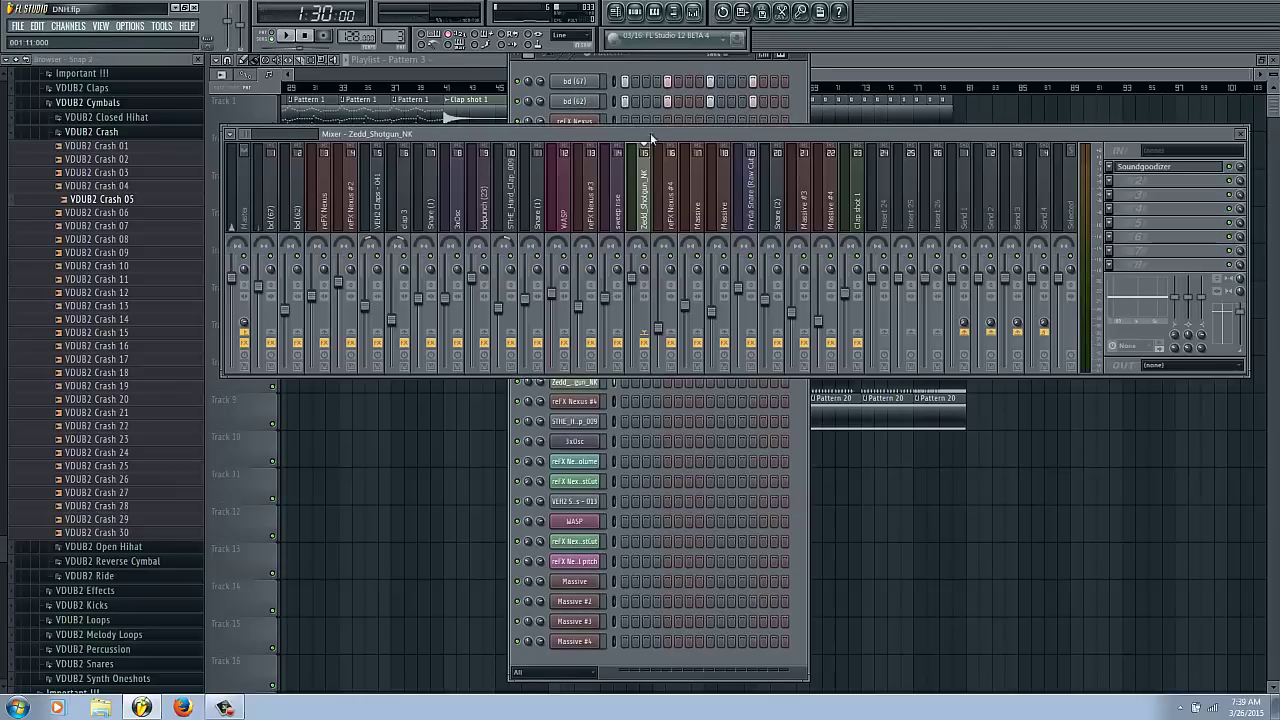
pyautogui.click(300, 222)
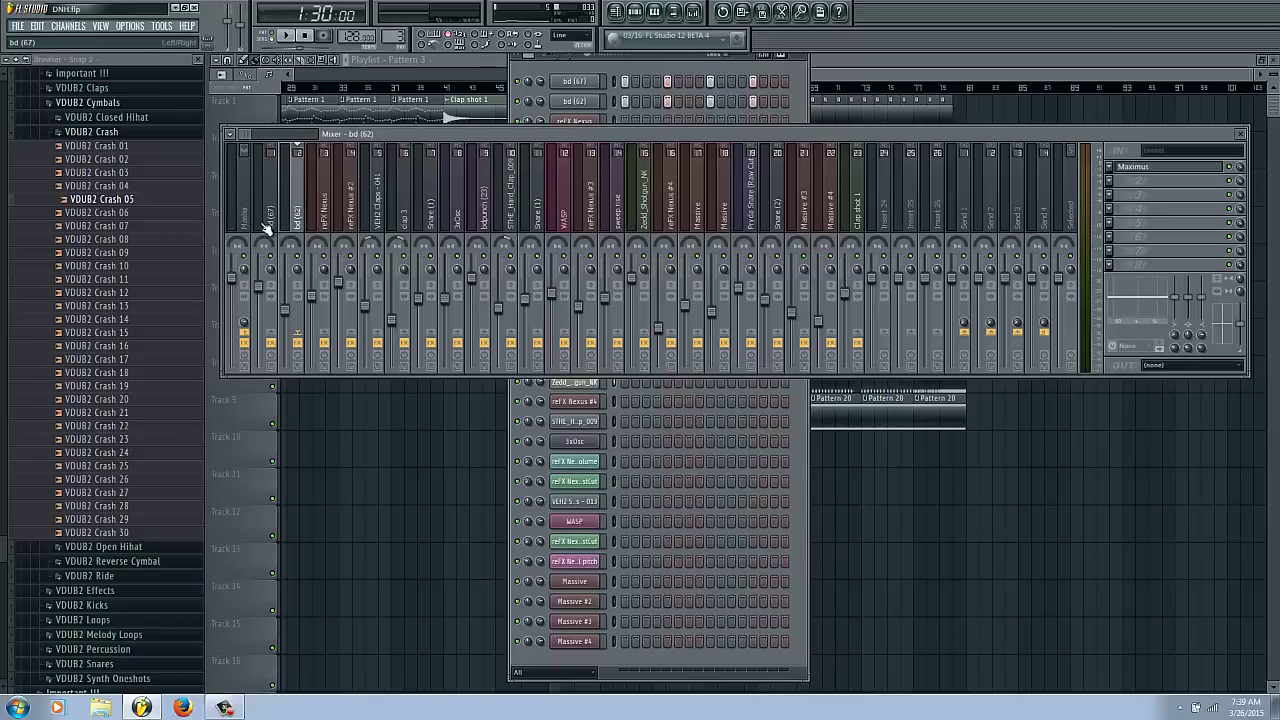
pyautogui.click(279, 224)
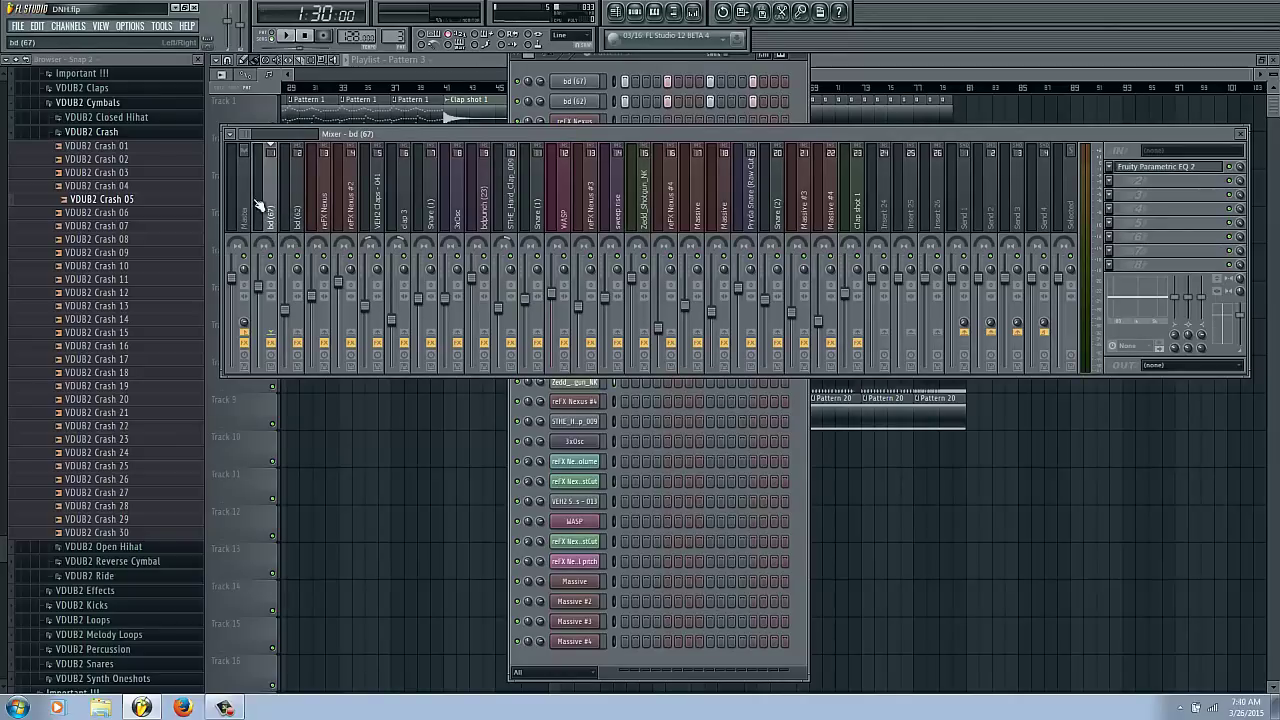
pyautogui.click(305, 218)
pyautogui.click(1113, 172)
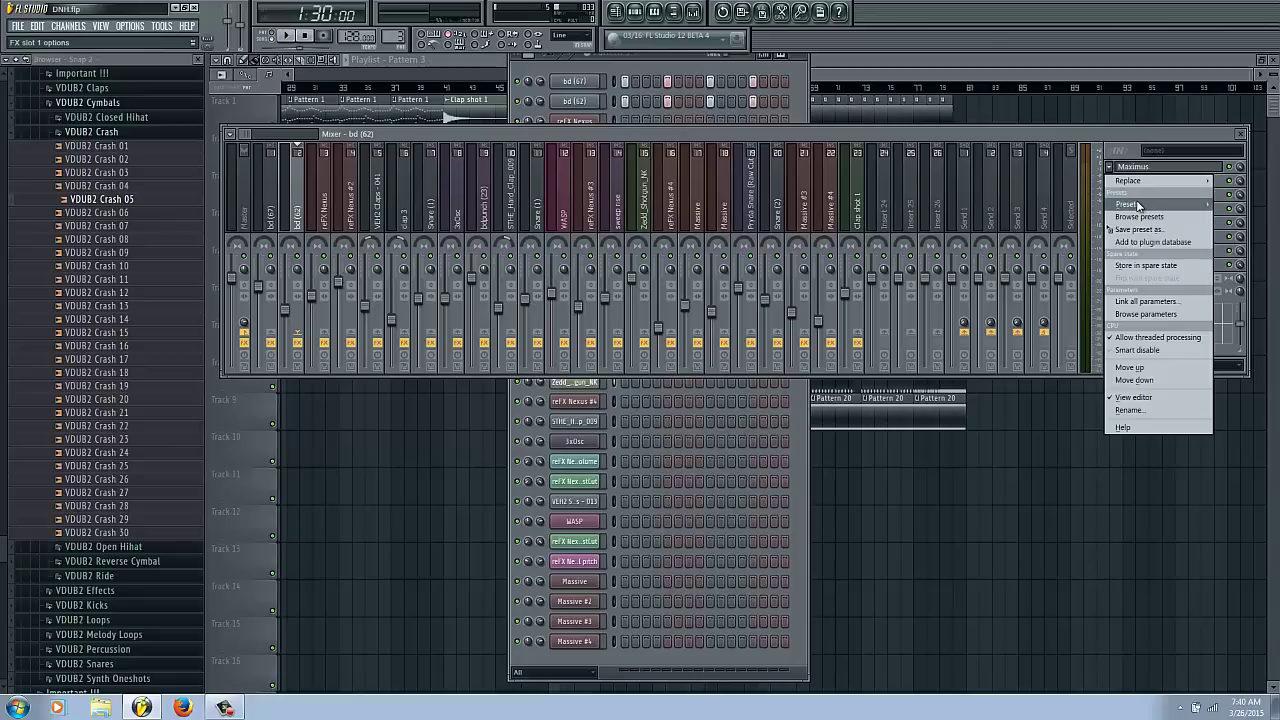
pyautogui.moveTo(1130, 178)
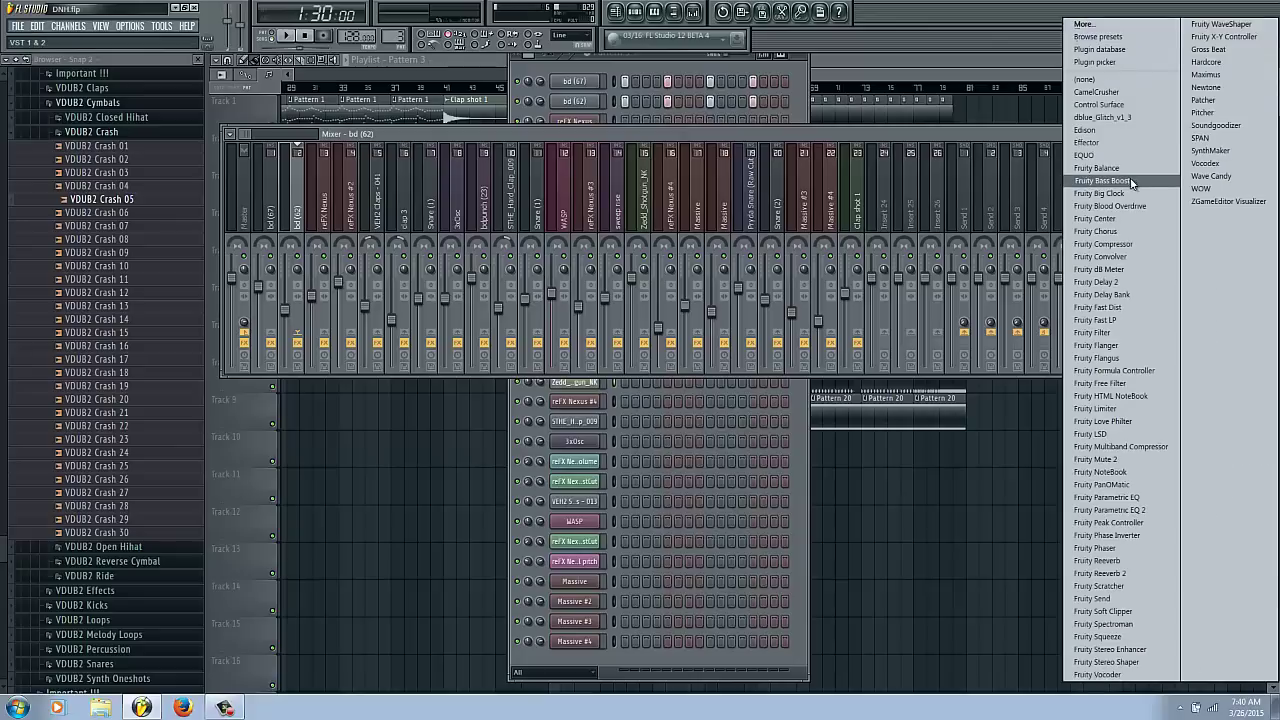
pyautogui.click(1133, 512)
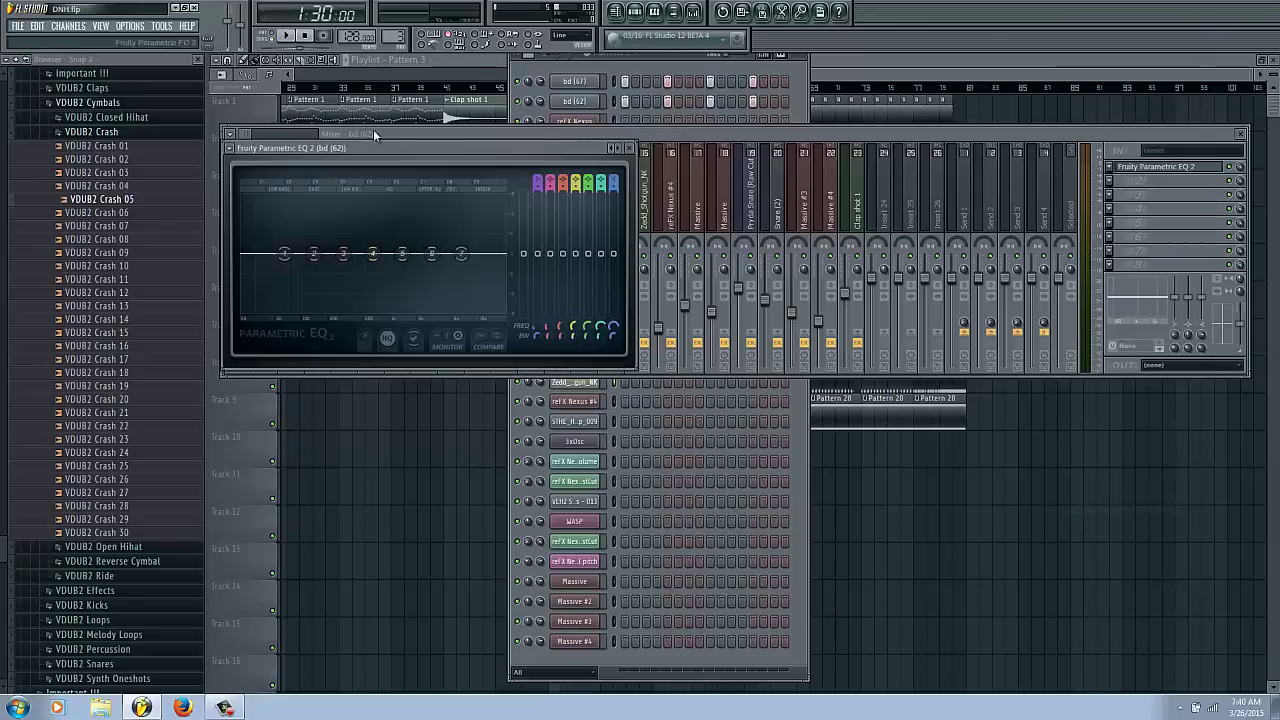
# Audition the bd (62) kick, compare its mixer track with bd (67), and examine the bd (67) EQ curve.
pyautogui.click(726, 131)
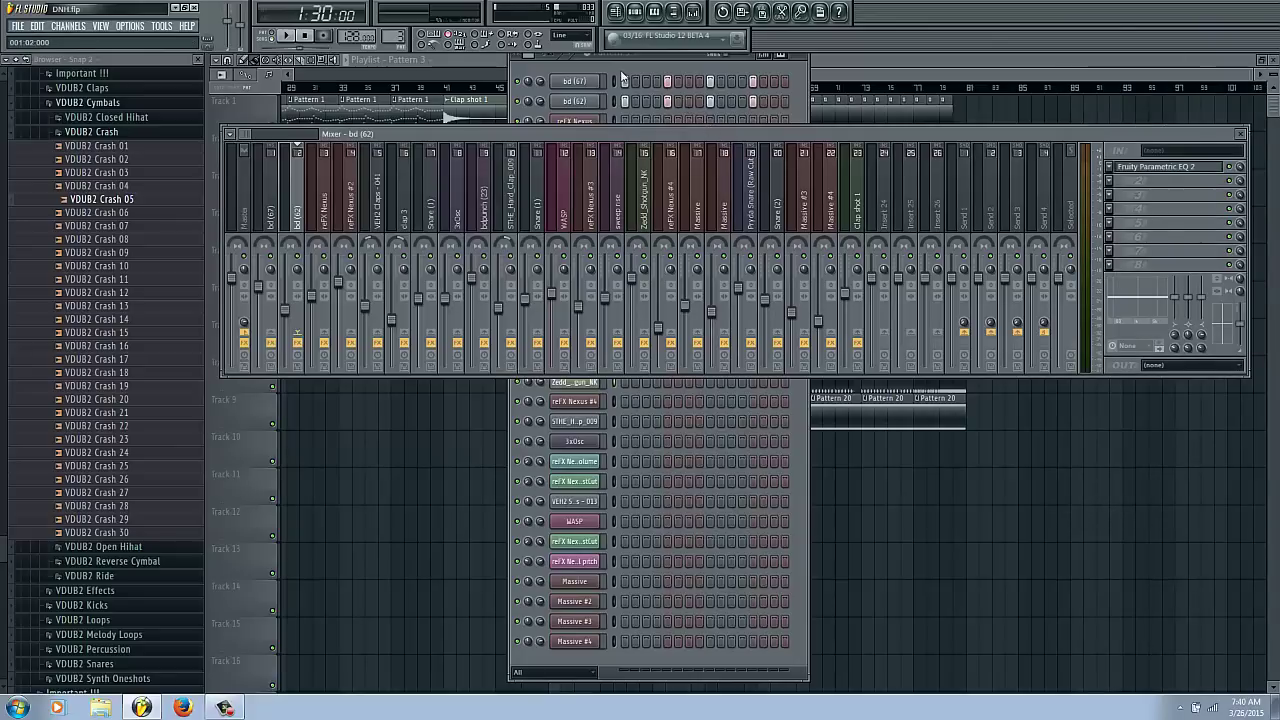
pyautogui.click(601, 101)
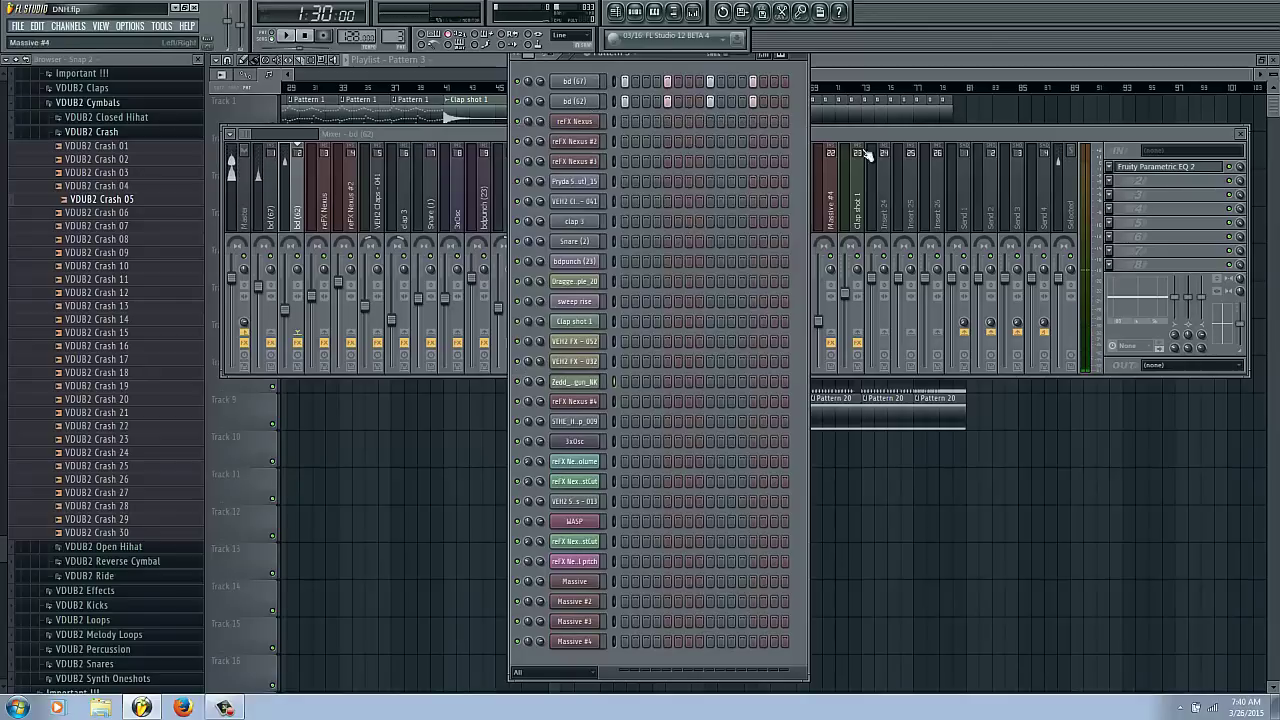
pyautogui.click(922, 130)
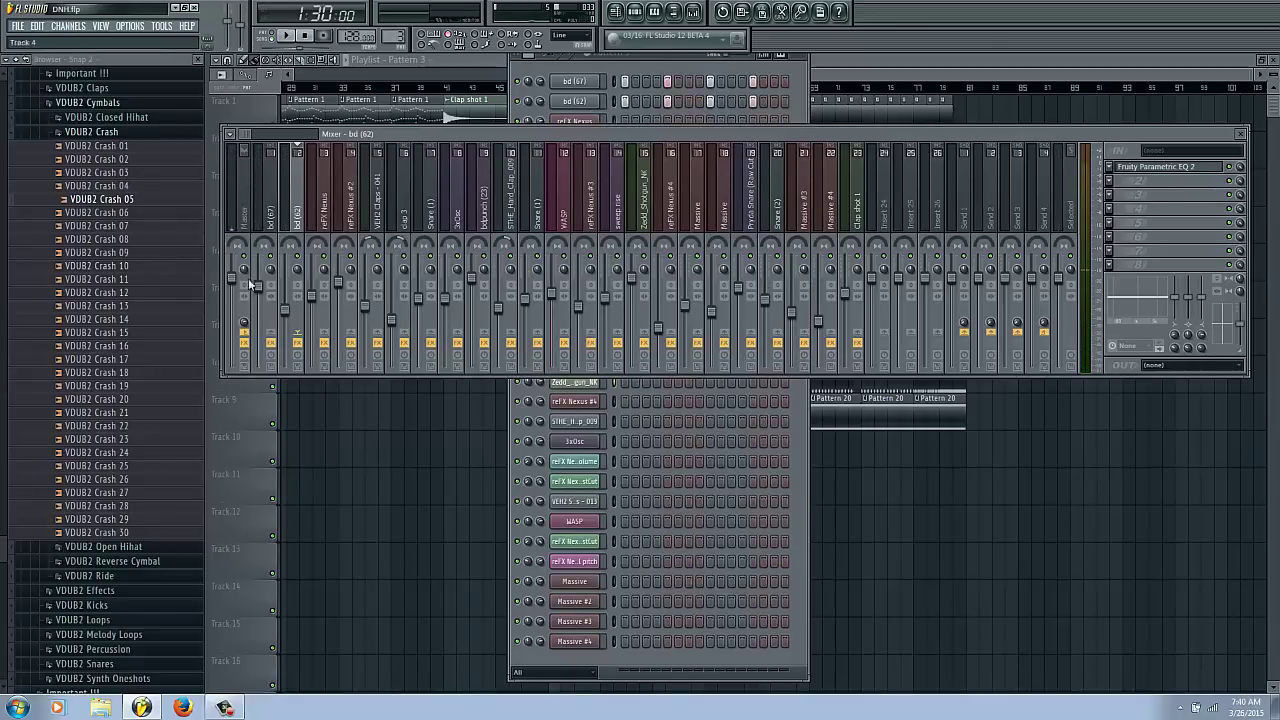
pyautogui.click(272, 226)
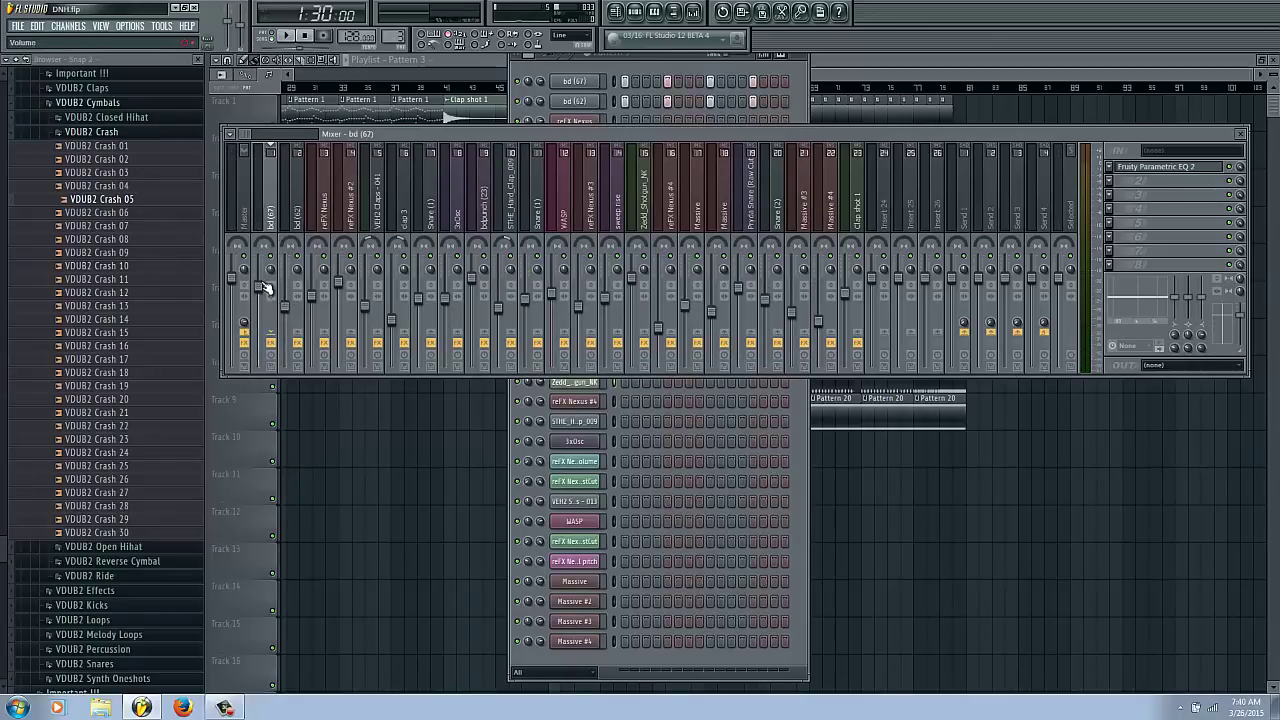
pyautogui.click(302, 228)
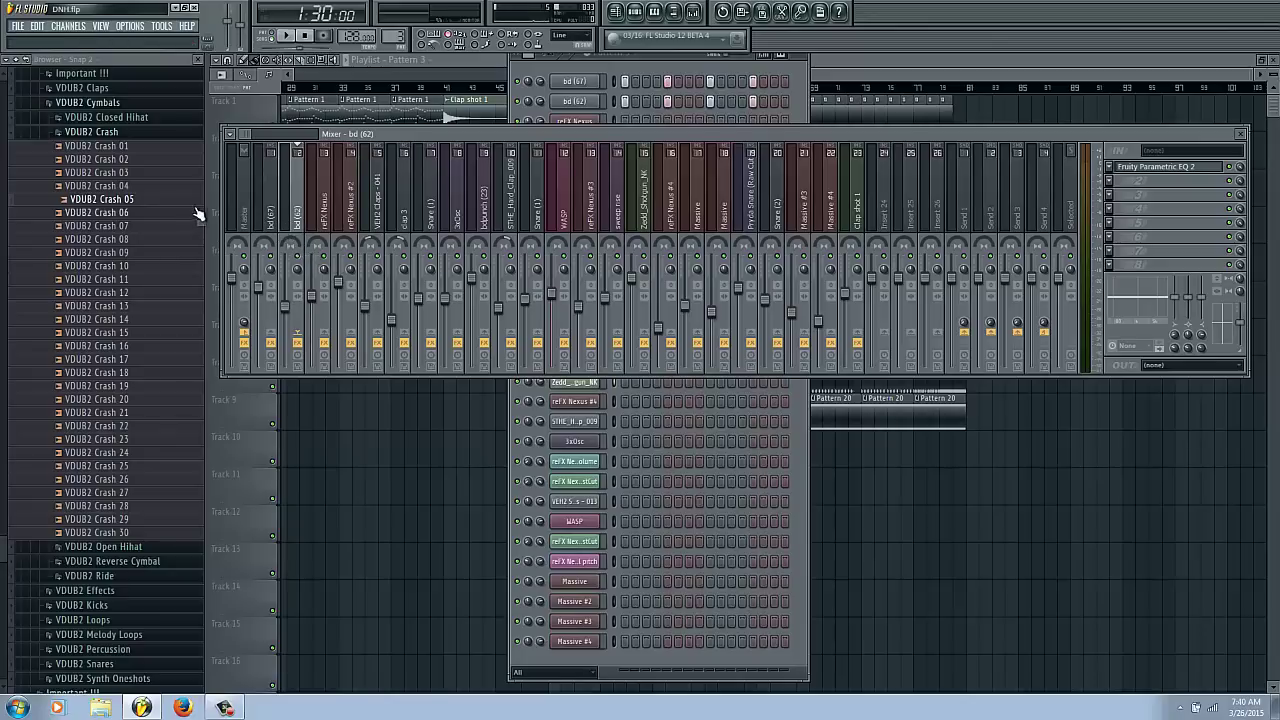
pyautogui.click(273, 228)
pyautogui.click(1147, 176)
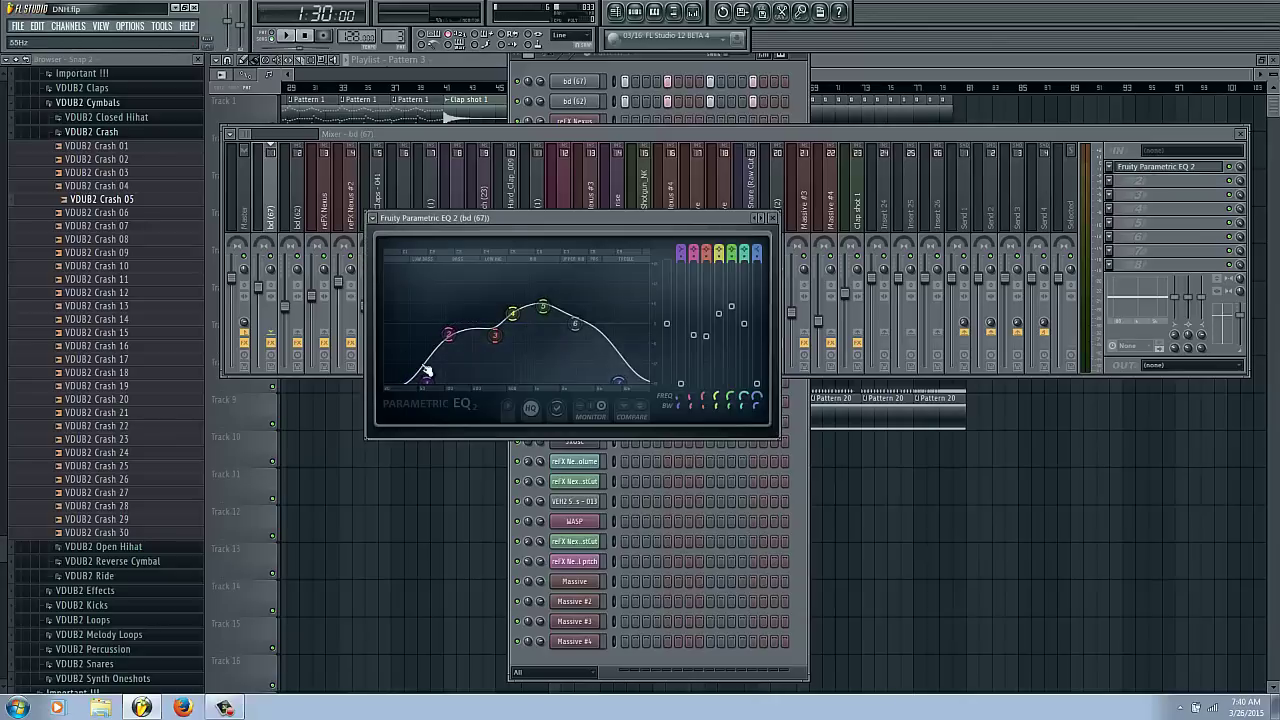
# Audition the bd (62) kick and raise its mixer track's volume slightly.
pyautogui.click(301, 207)
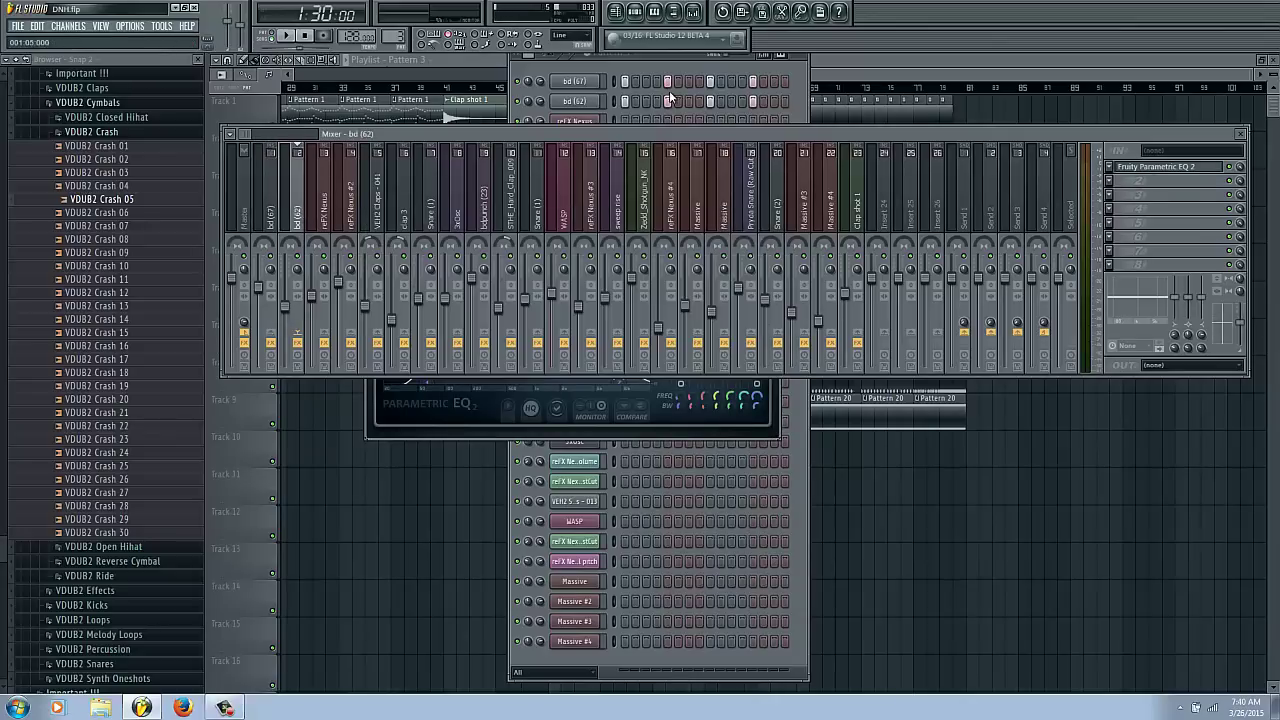
pyautogui.click(577, 103)
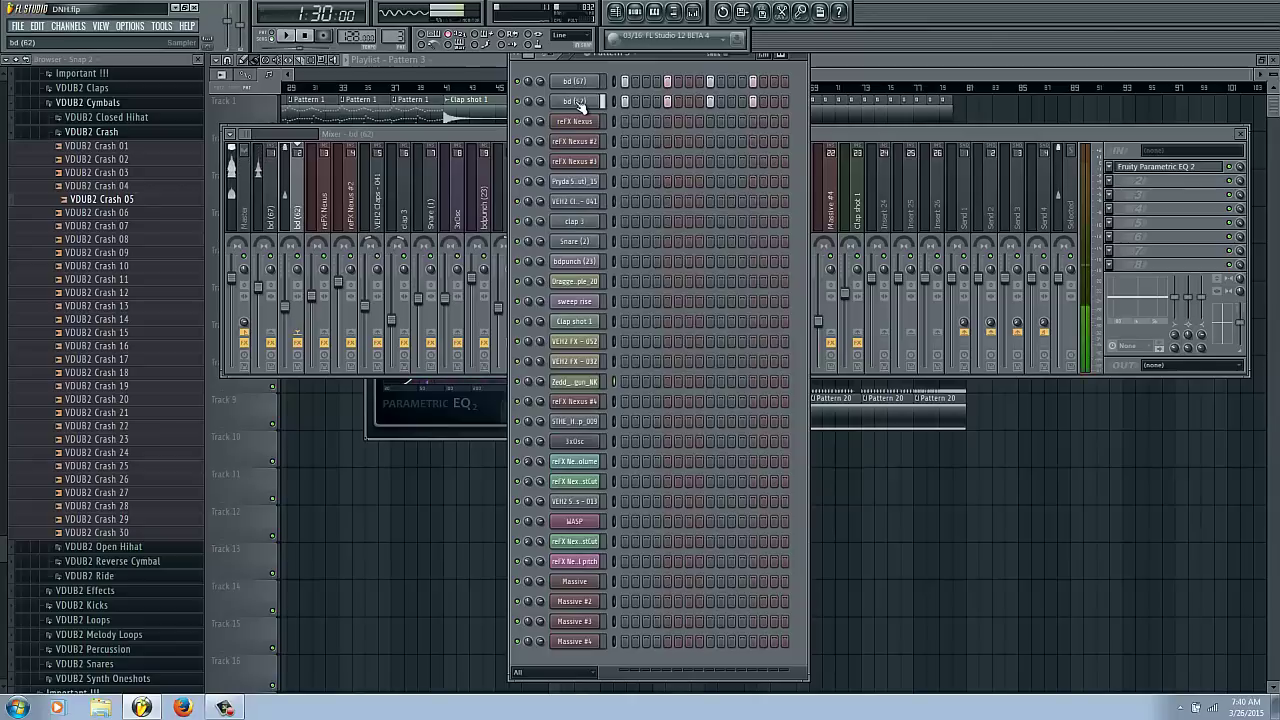
pyautogui.click(287, 297)
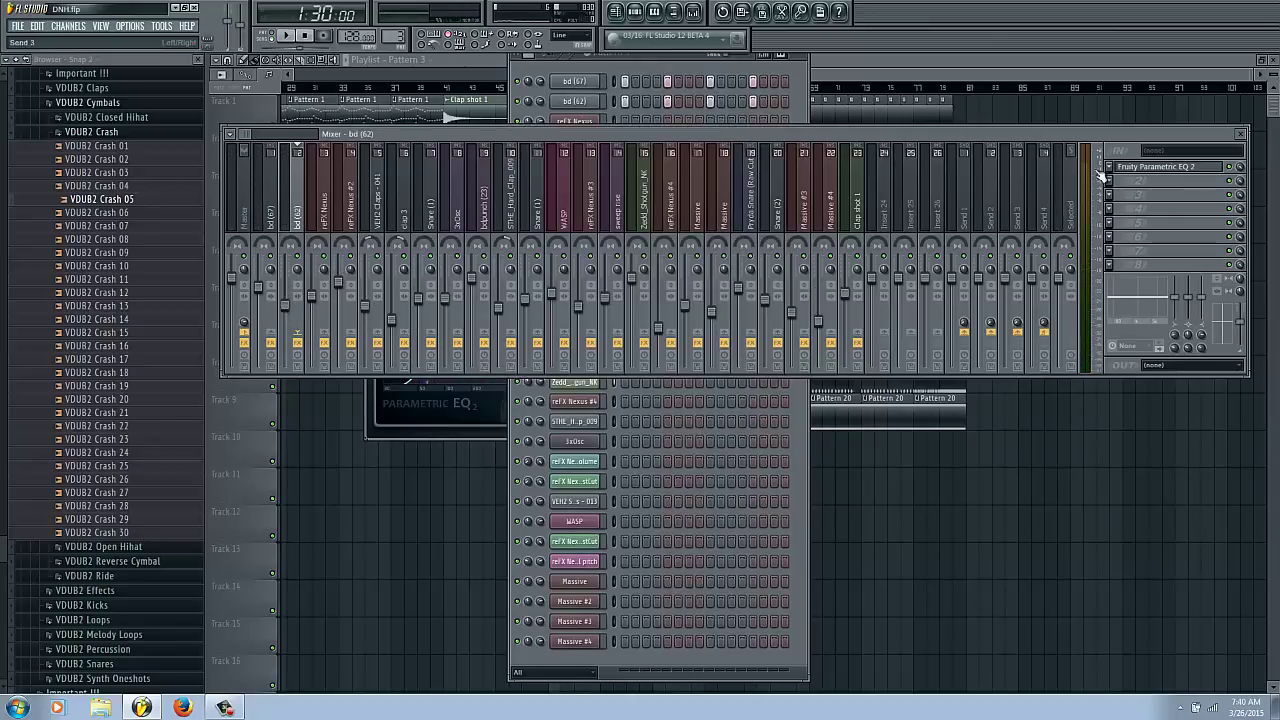
# Shape the bd (62) mixer track's Fruity Parametric EQ 2 by cutting the lows and highs and boosting band 5, and start playback.
pyautogui.click(1150, 170)
pyautogui.moveTo(287, 258); pyautogui.dragTo(374, 508)
pyautogui.moveTo(402, 253); pyautogui.dragTo(521, 402)
pyautogui.press('space')
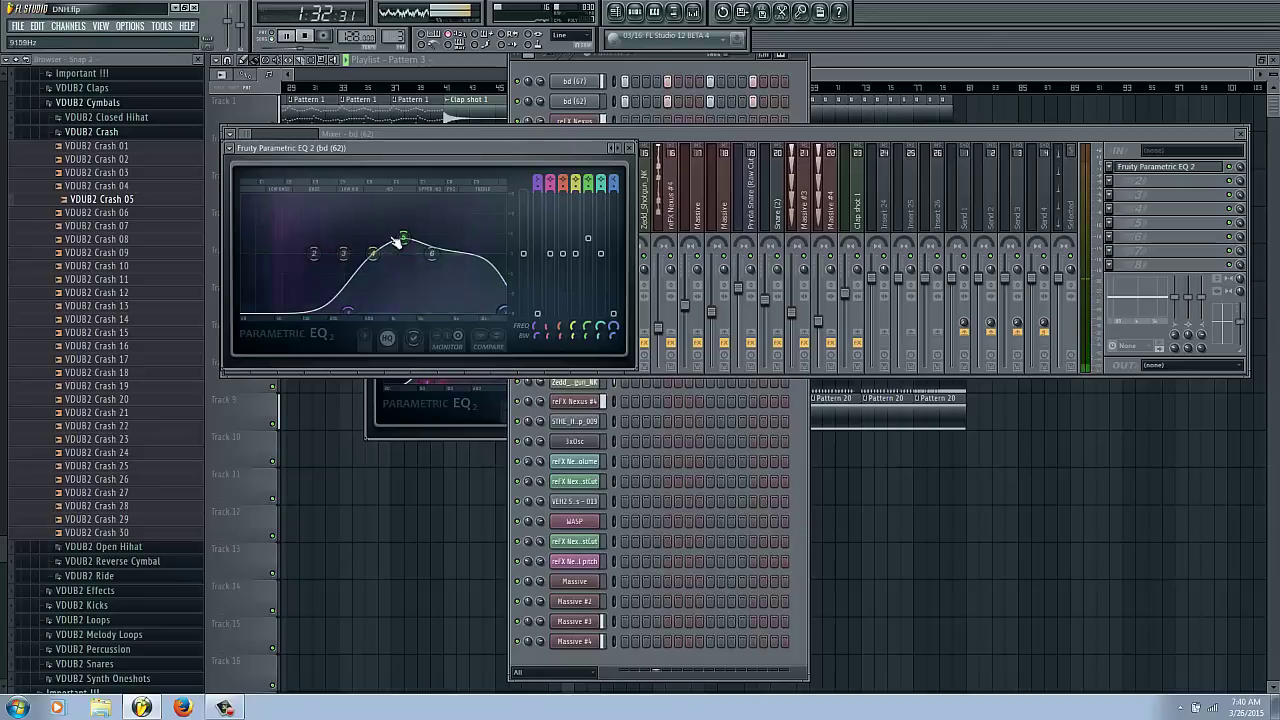
# While auditioning bd (62), lower its EQ's overall level, move the low cut to about 213 Hz and fine-tune band 5.
pyautogui.moveTo(524, 259); pyautogui.dragTo(525, 274)
pyautogui.moveTo(368, 313); pyautogui.dragTo(331, 337)
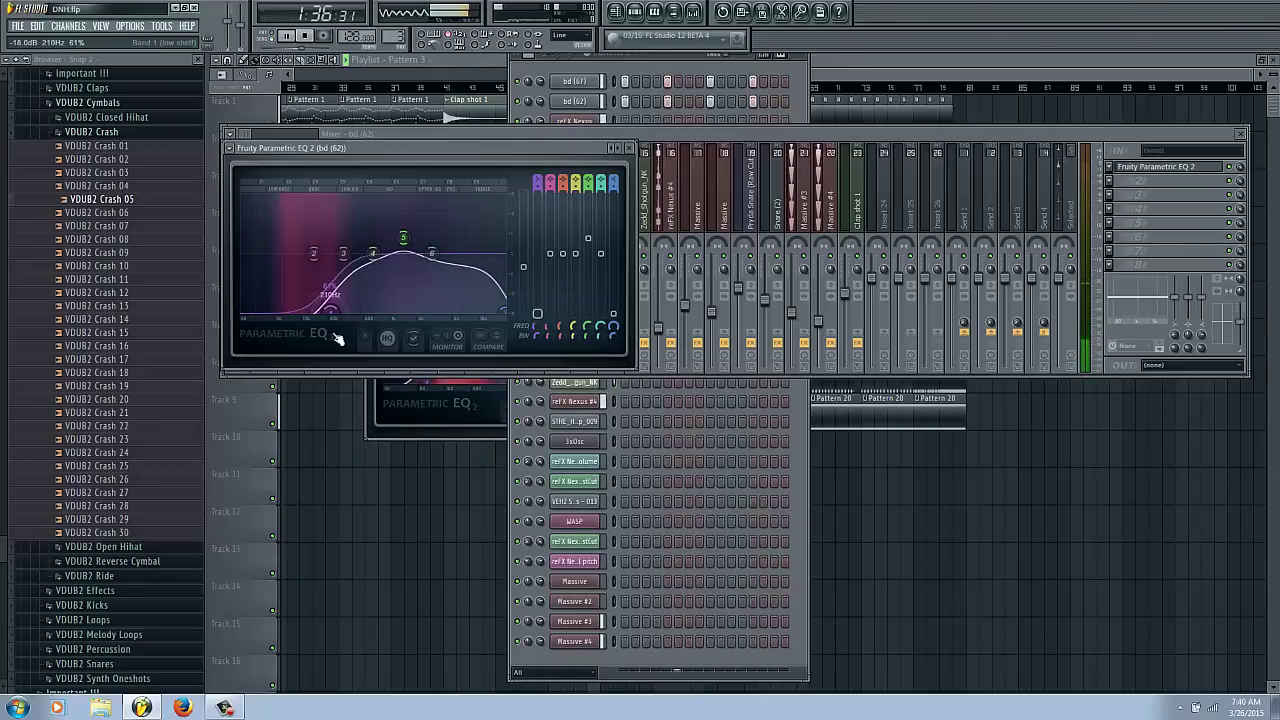
pyautogui.moveTo(404, 239); pyautogui.dragTo(404, 238)
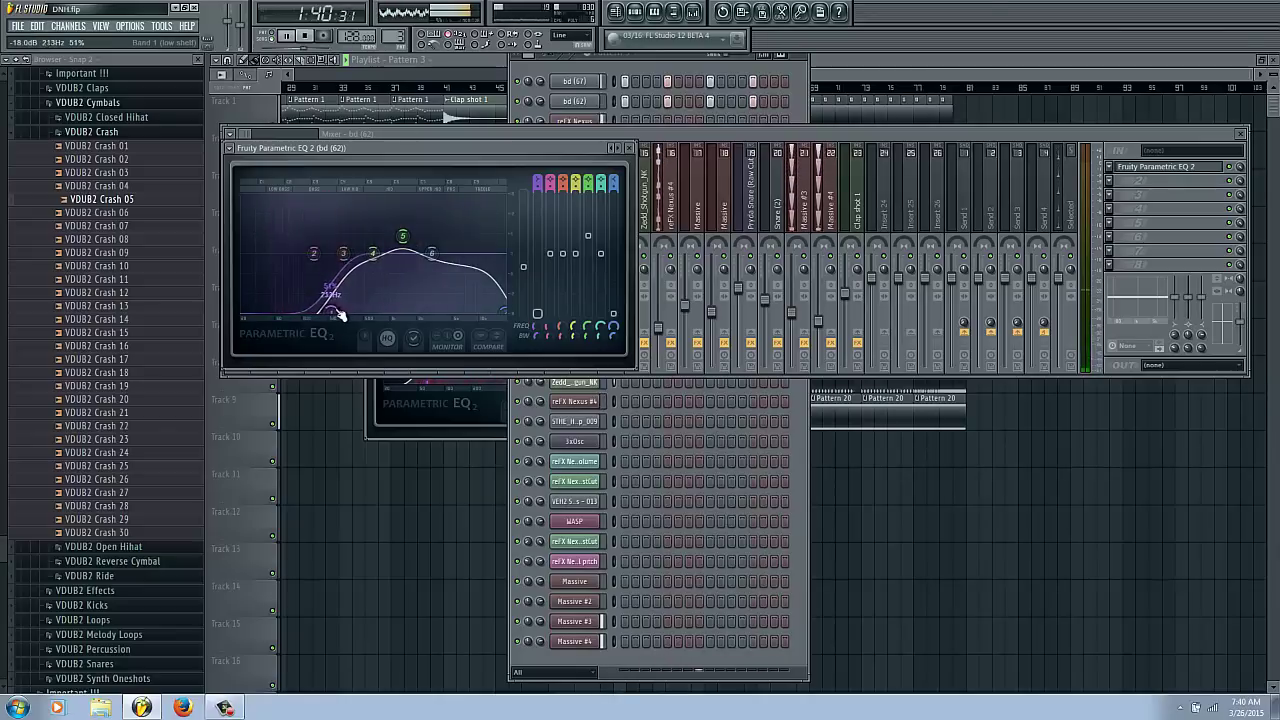
pyautogui.press('space')
# Open Pattern 2 from the playlist and examine its reFX Nexus notes, channel steps and mixer tracks.
pyautogui.click(906, 467)
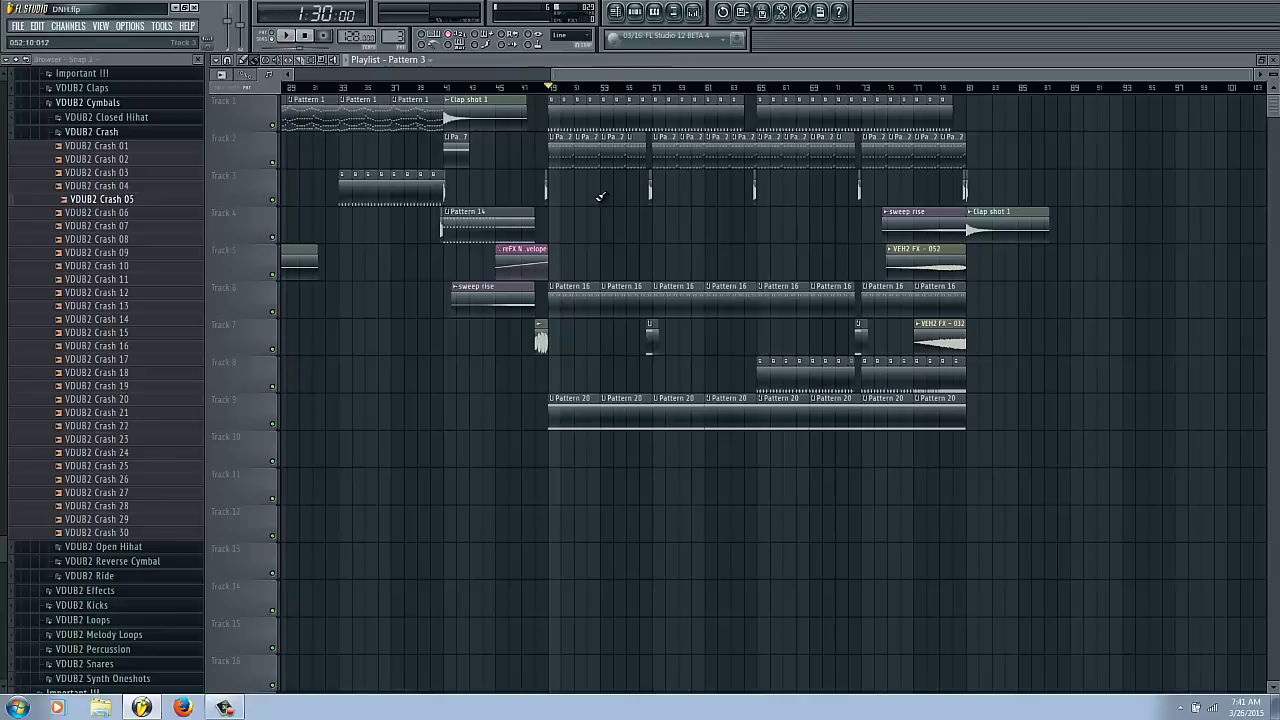
pyautogui.scroll(3, 600, 238)
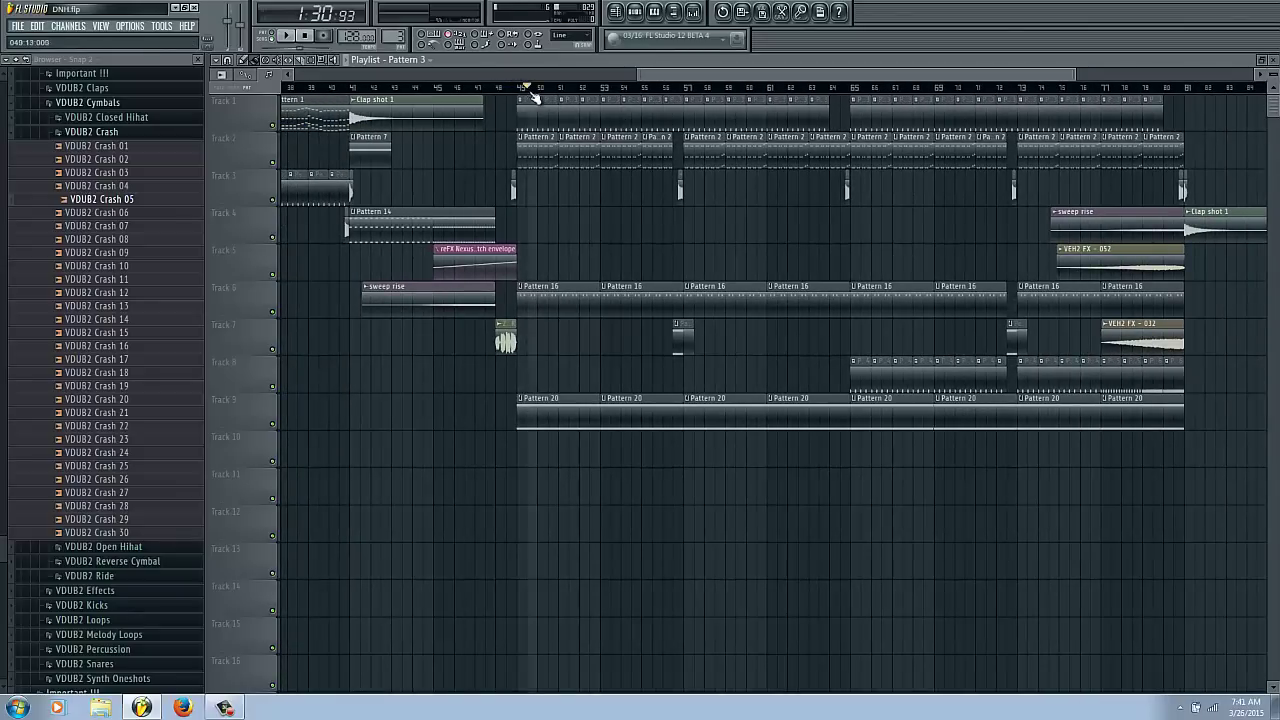
pyautogui.doubleClick(578, 170)
pyautogui.press('F6')
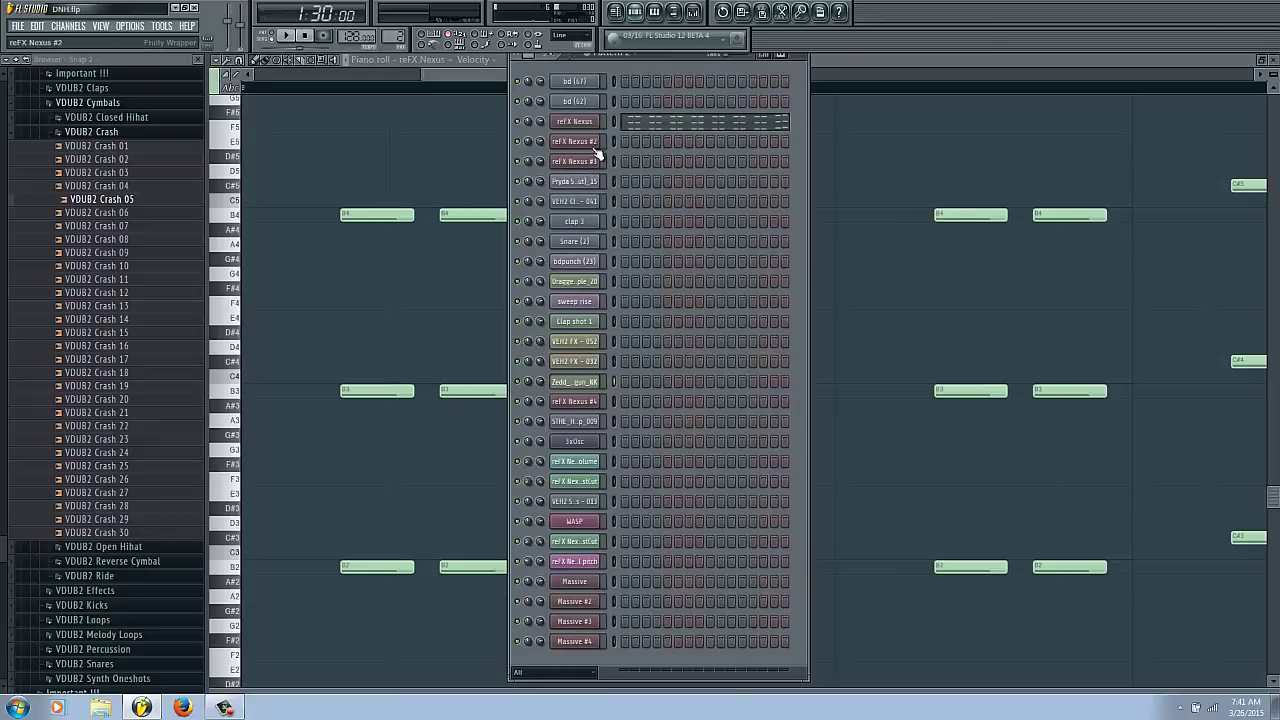
pyautogui.press('F9')
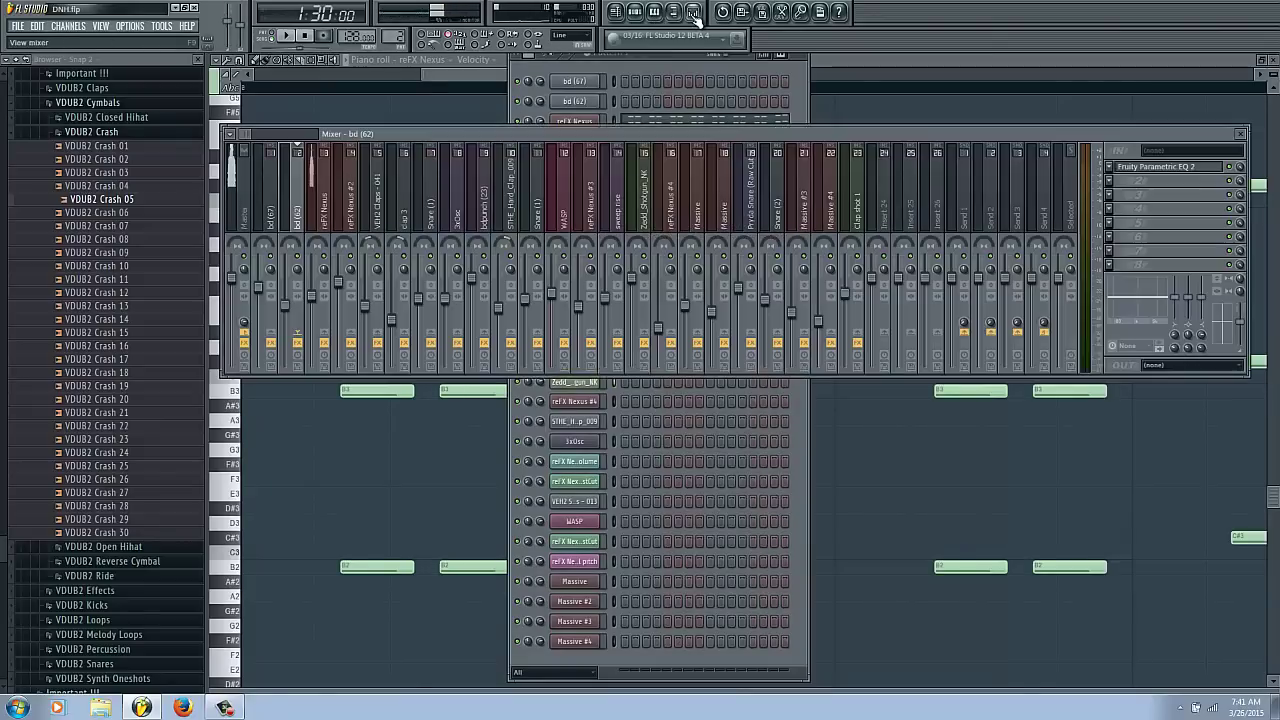
pyautogui.press('F6')
pyautogui.press('F5')
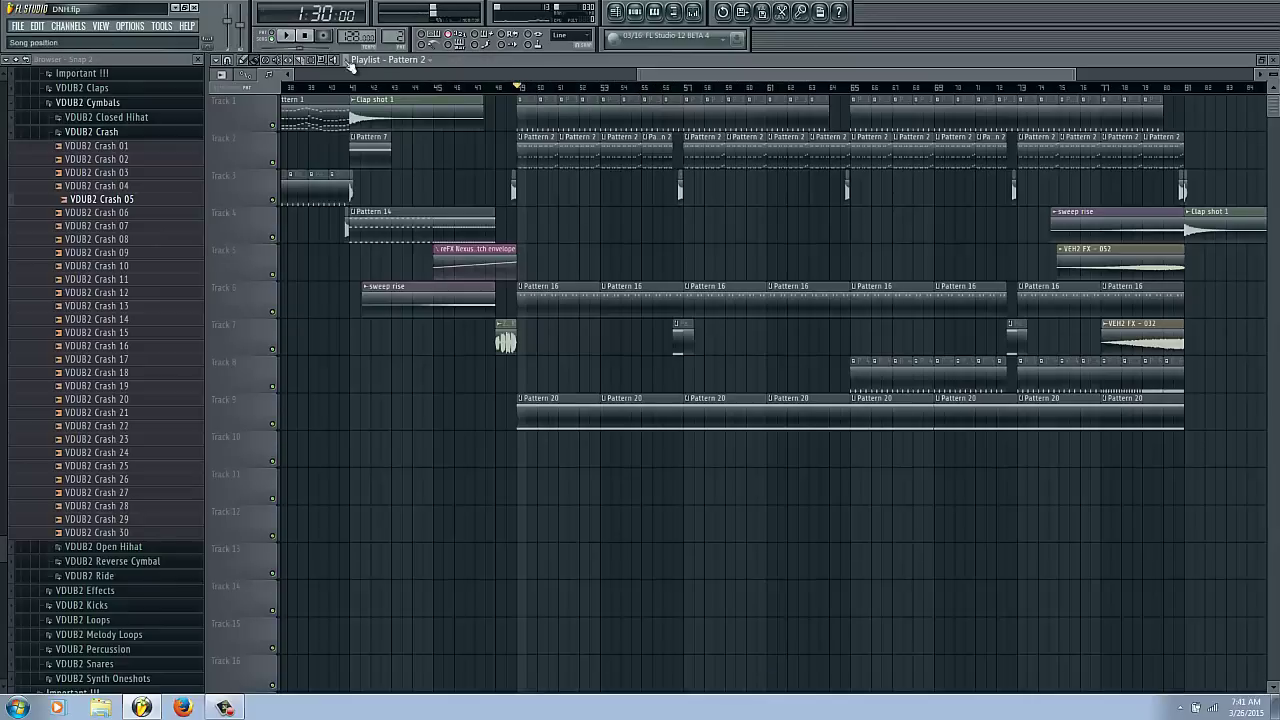
# Solo Track 2 in the playlist and start playback of its Pattern 2 clips.
pyautogui.click(273, 163)
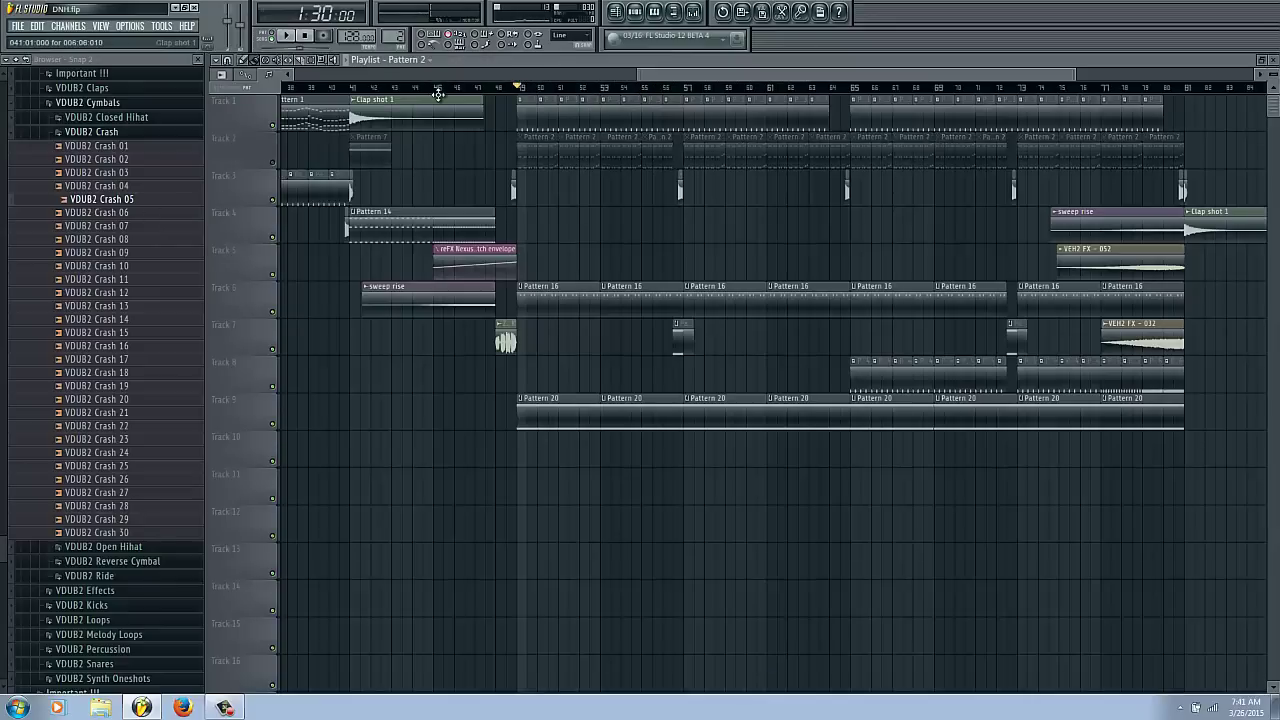
pyautogui.rightClick(274, 163)
pyautogui.press('space')
# Adjust the reFX Nexus mixer track's Parametric EQ 2: lower the low-cut frequency, dip band 5 and slightly boost band 6.
pyautogui.click(693, 13)
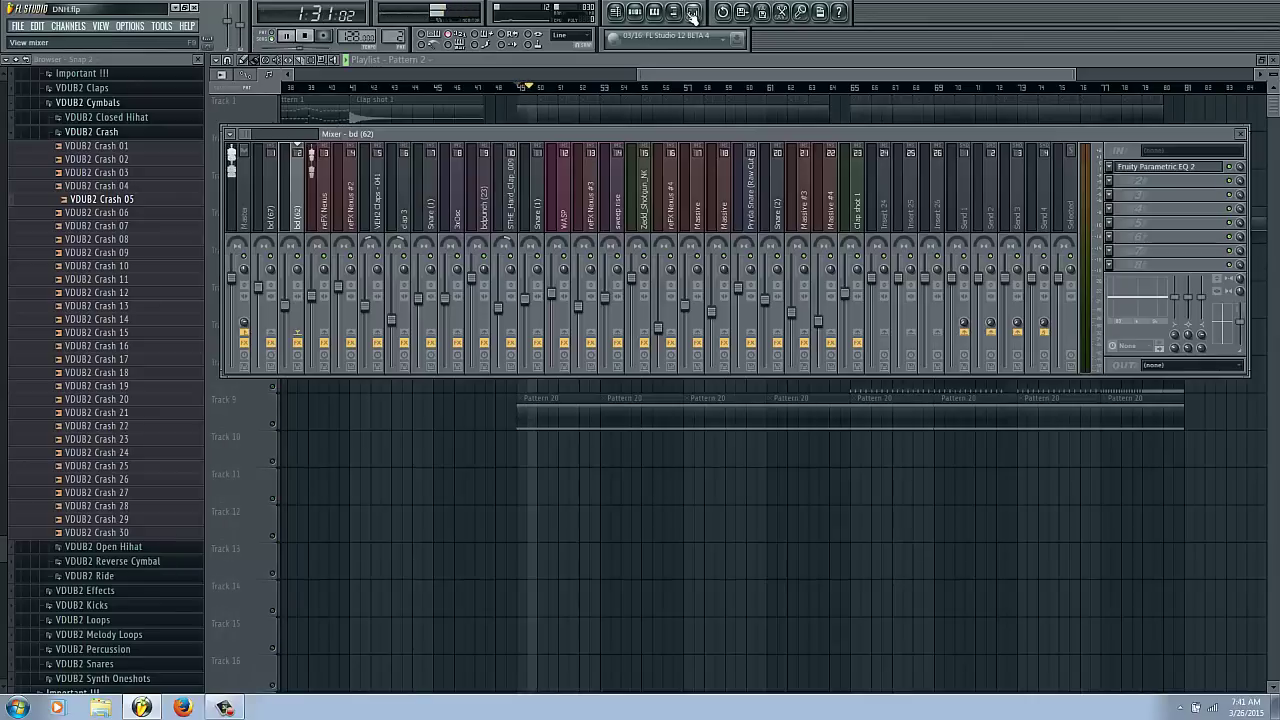
pyautogui.click(324, 195)
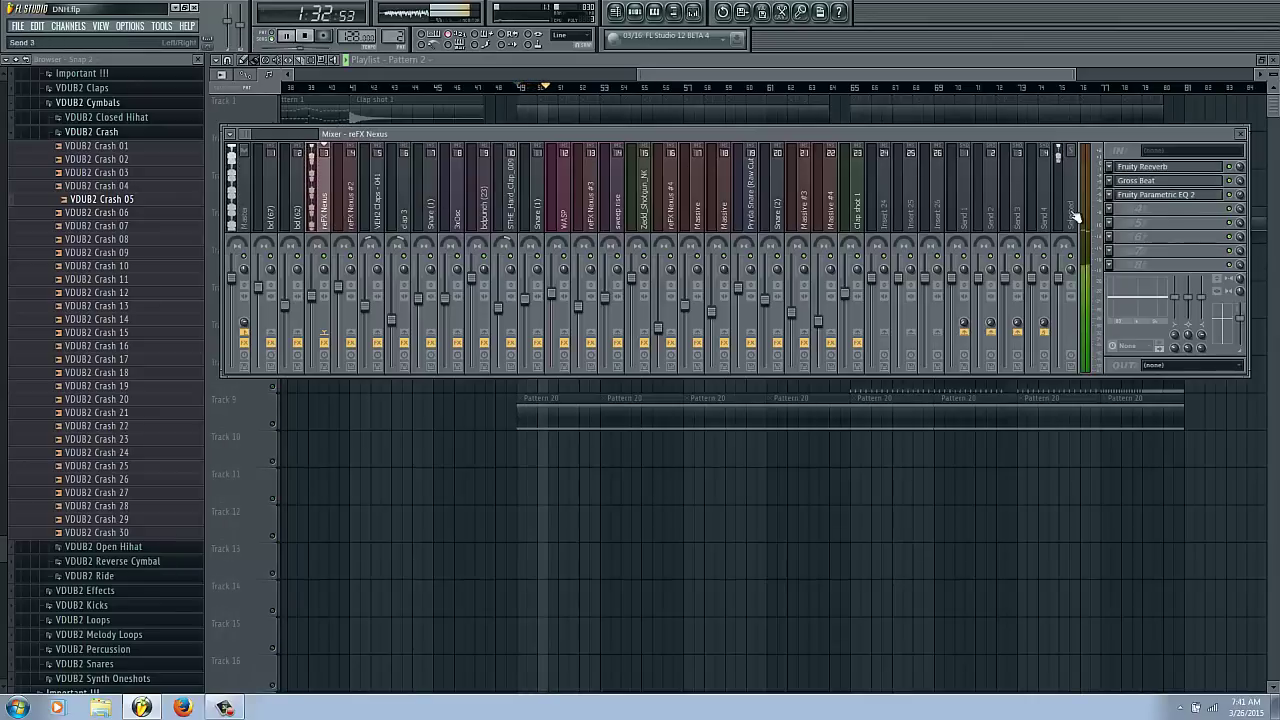
pyautogui.click(1160, 194)
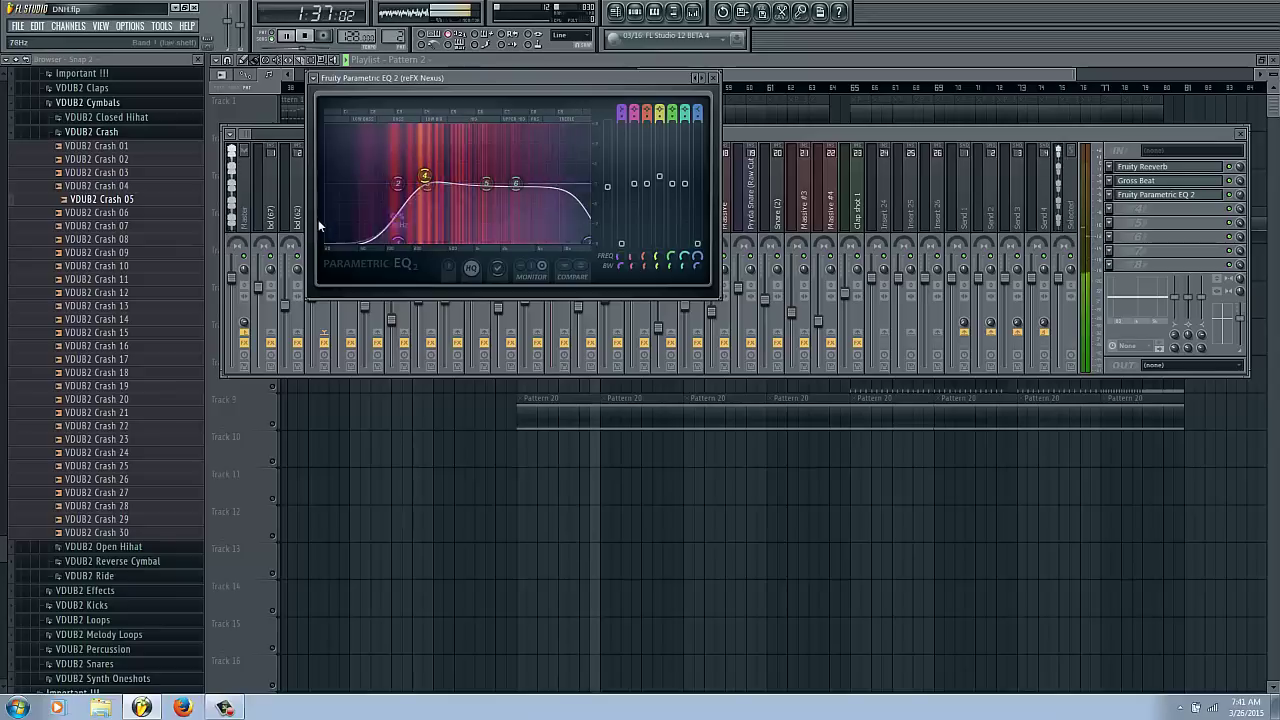
pyautogui.moveTo(398, 236); pyautogui.dragTo(390, 237)
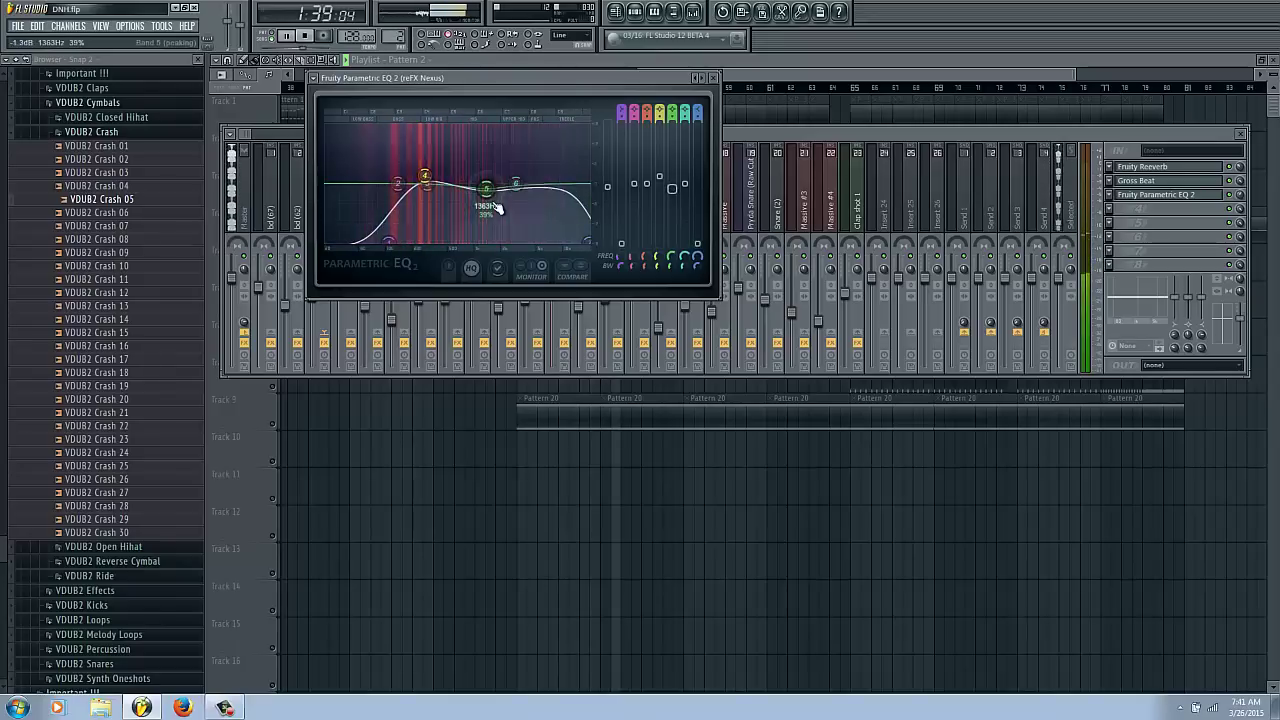
pyautogui.moveTo(487, 185); pyautogui.dragTo(533, 184)
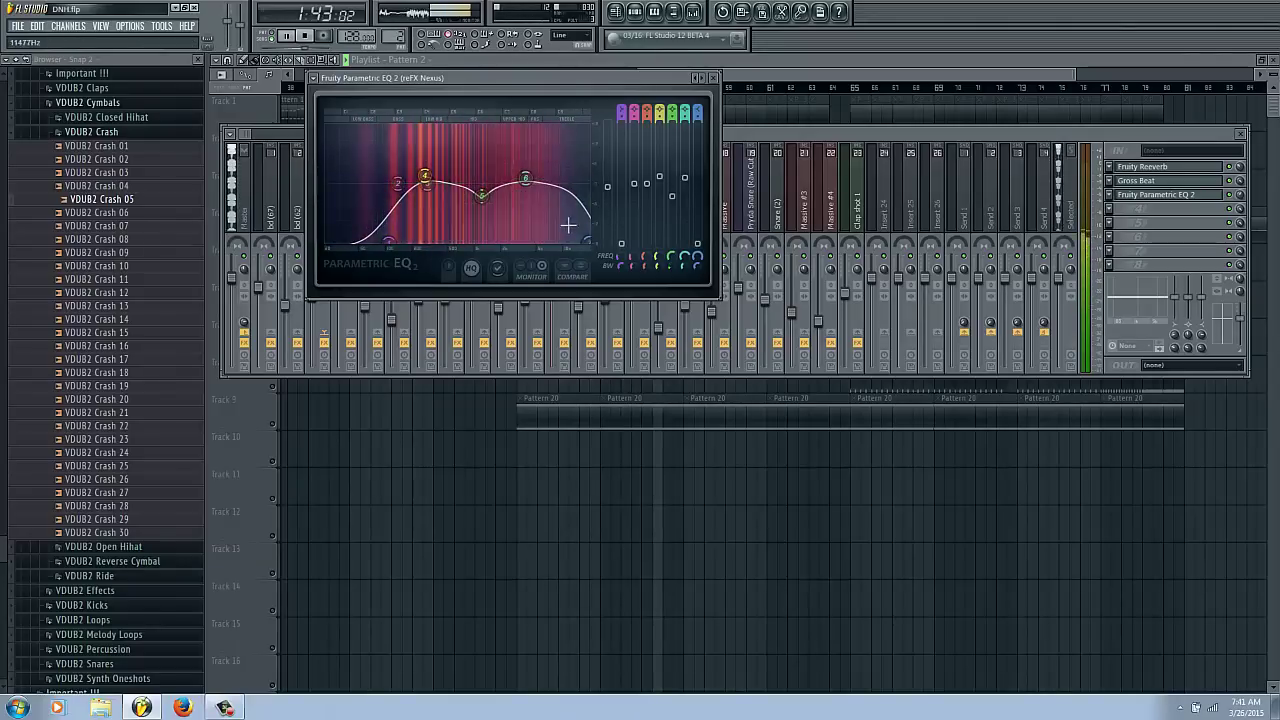
pyautogui.click(955, 133)
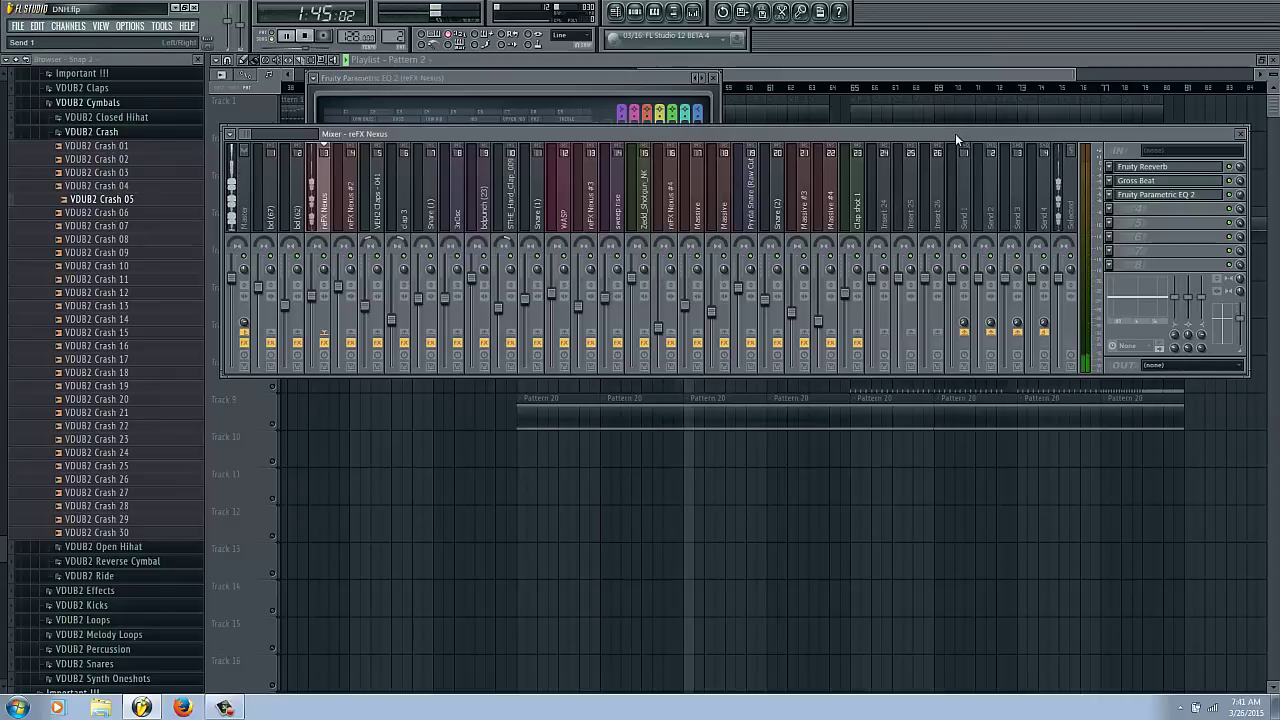
# Open the reFX Nexus instrument from the channel list and fine-tune its reverb mix.
pyautogui.press('F6')
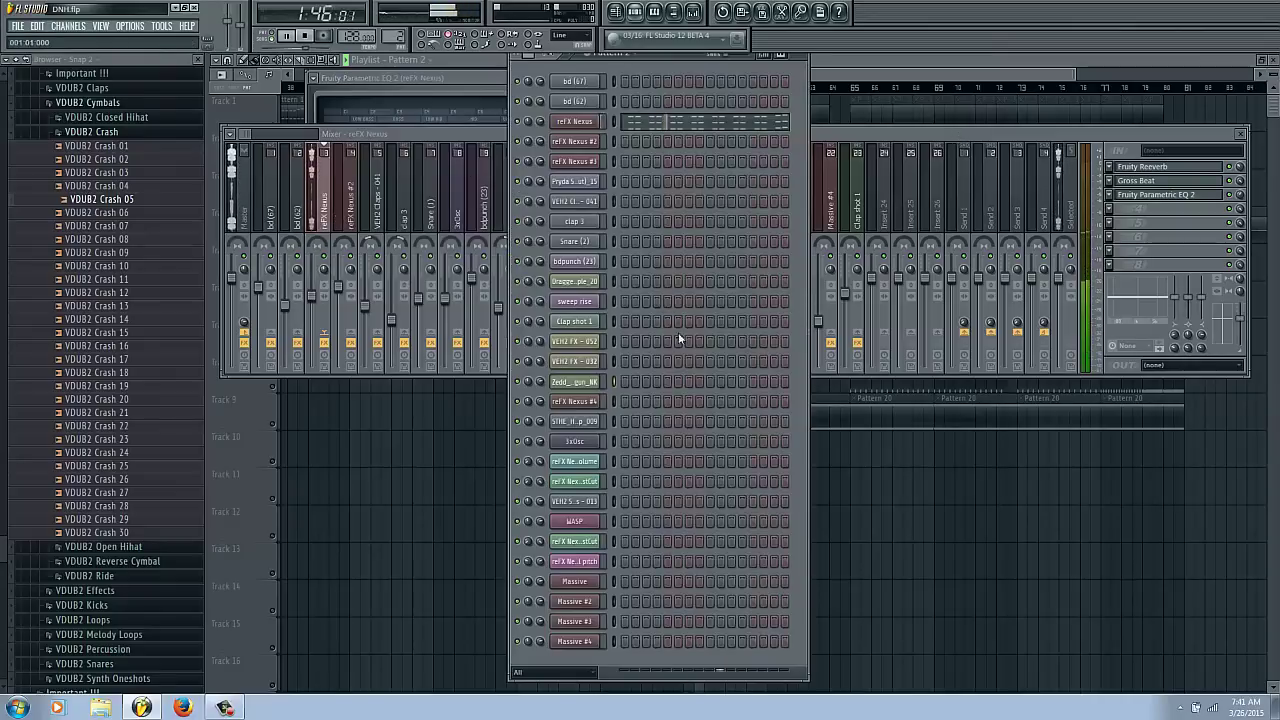
pyautogui.click(575, 121)
pyautogui.moveTo(620, 397); pyautogui.dragTo(618, 395)
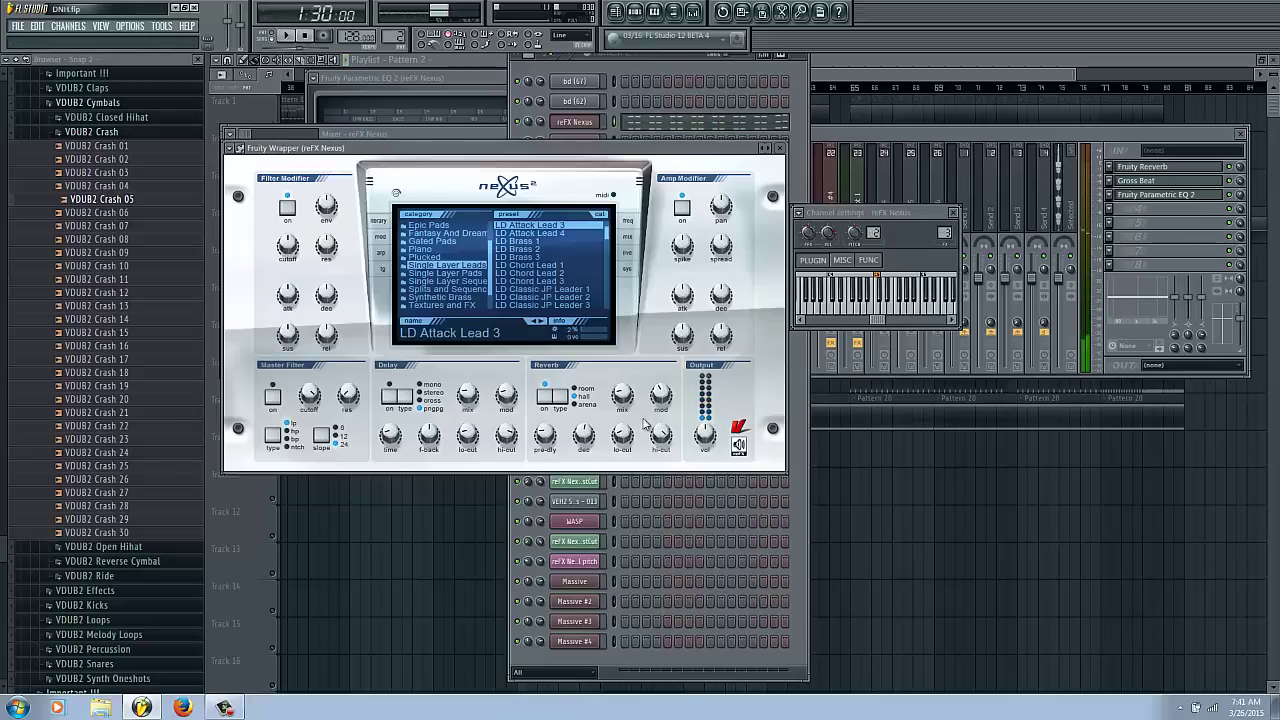
pyautogui.click(1235, 172)
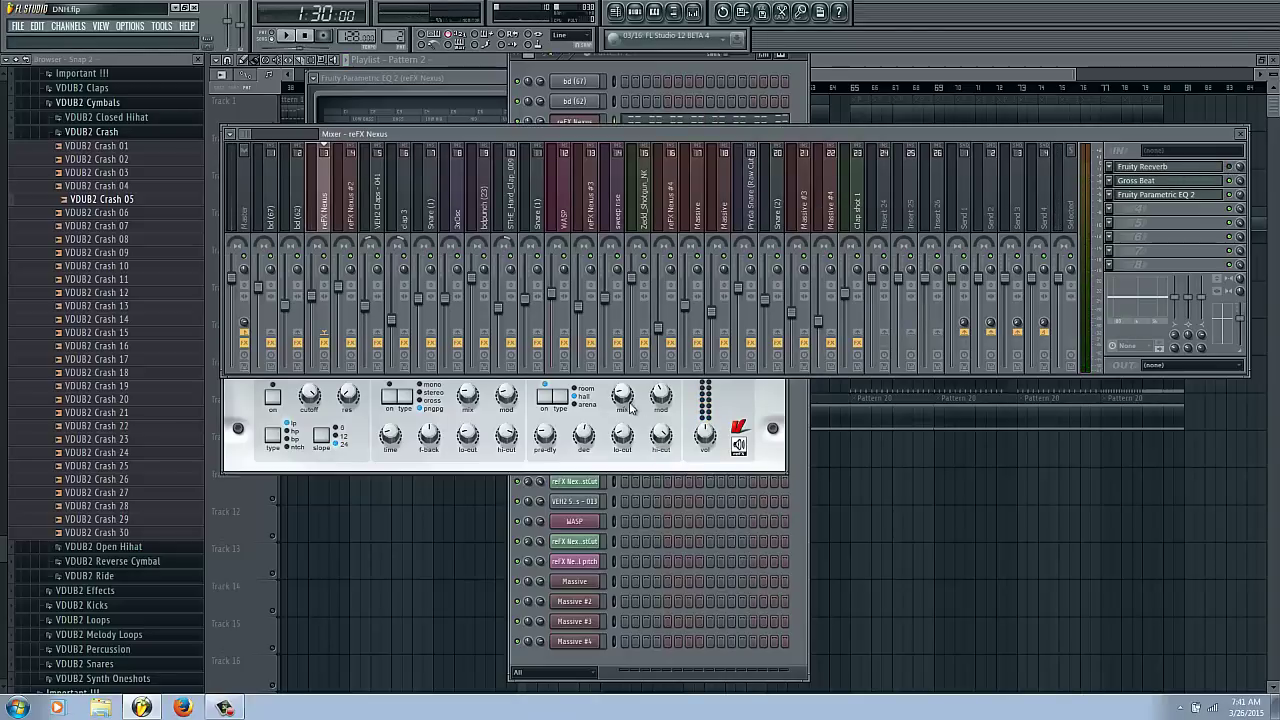
pyautogui.moveTo(630, 405); pyautogui.dragTo(618, 405)
pyautogui.press('space')
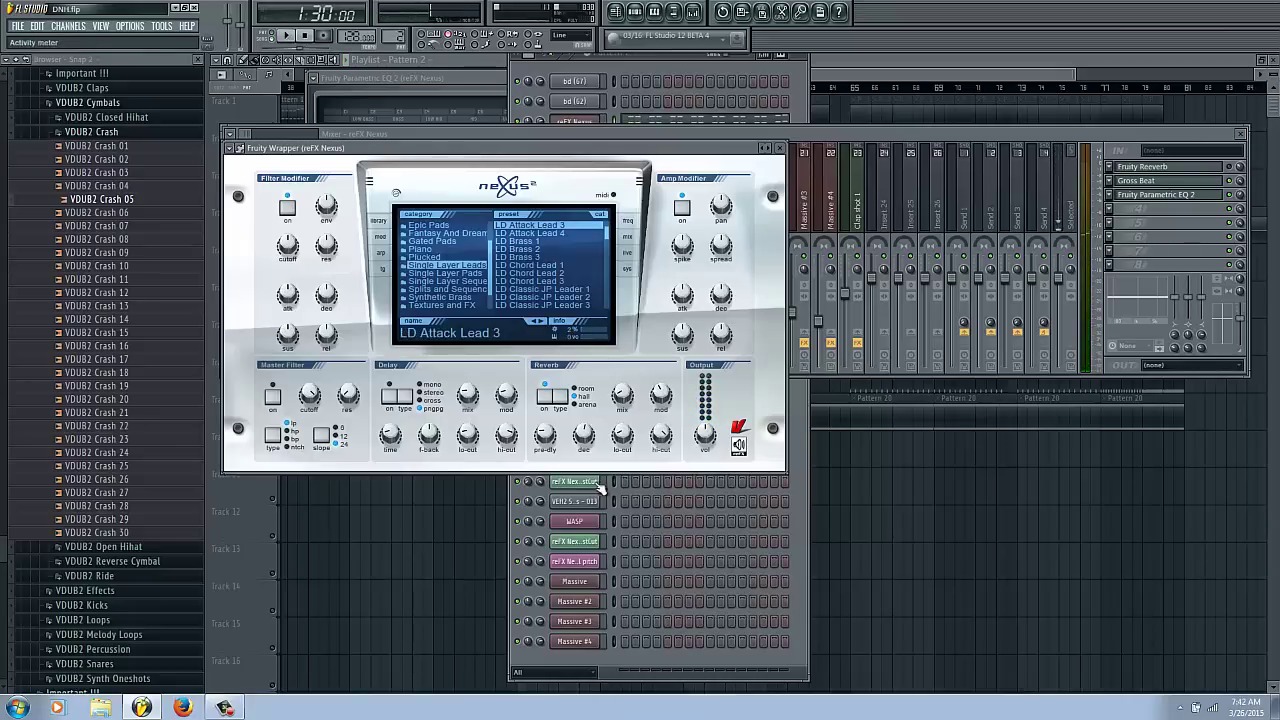
# Adjust the reFX Nexus reverb during playback, bringing its high-cut to about 93.
pyautogui.moveTo(541, 437)
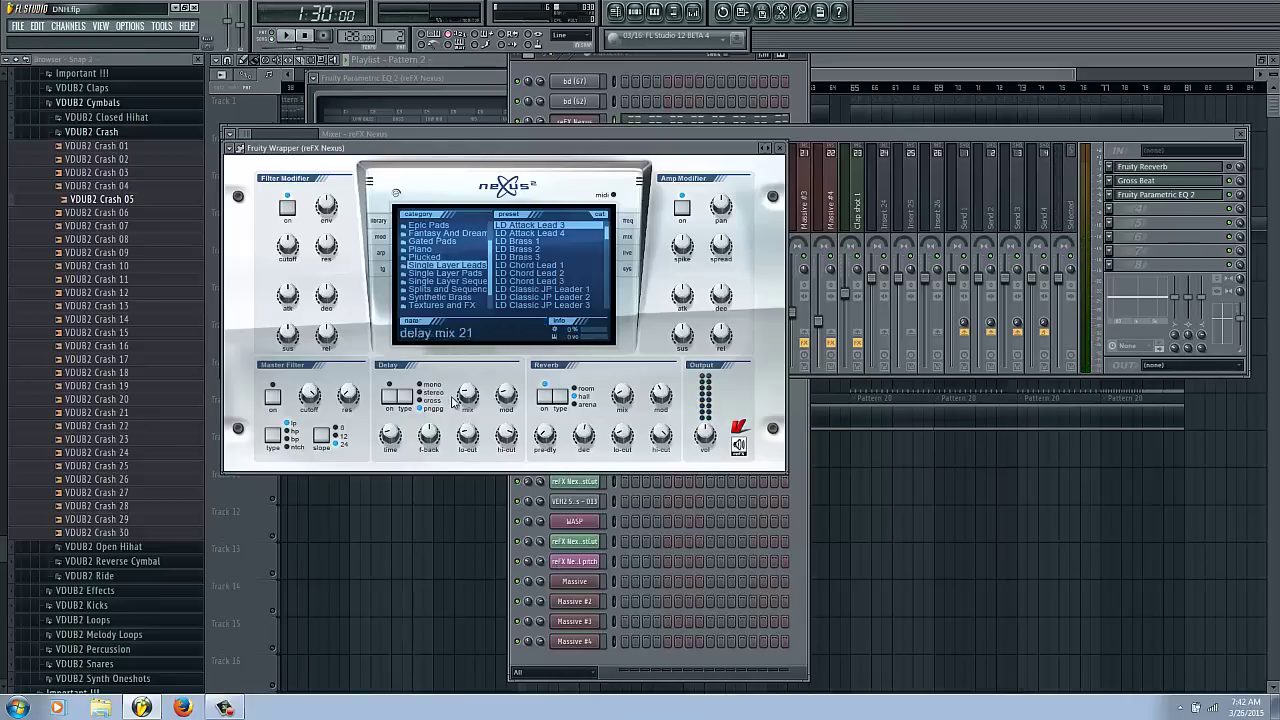
pyautogui.press('space')
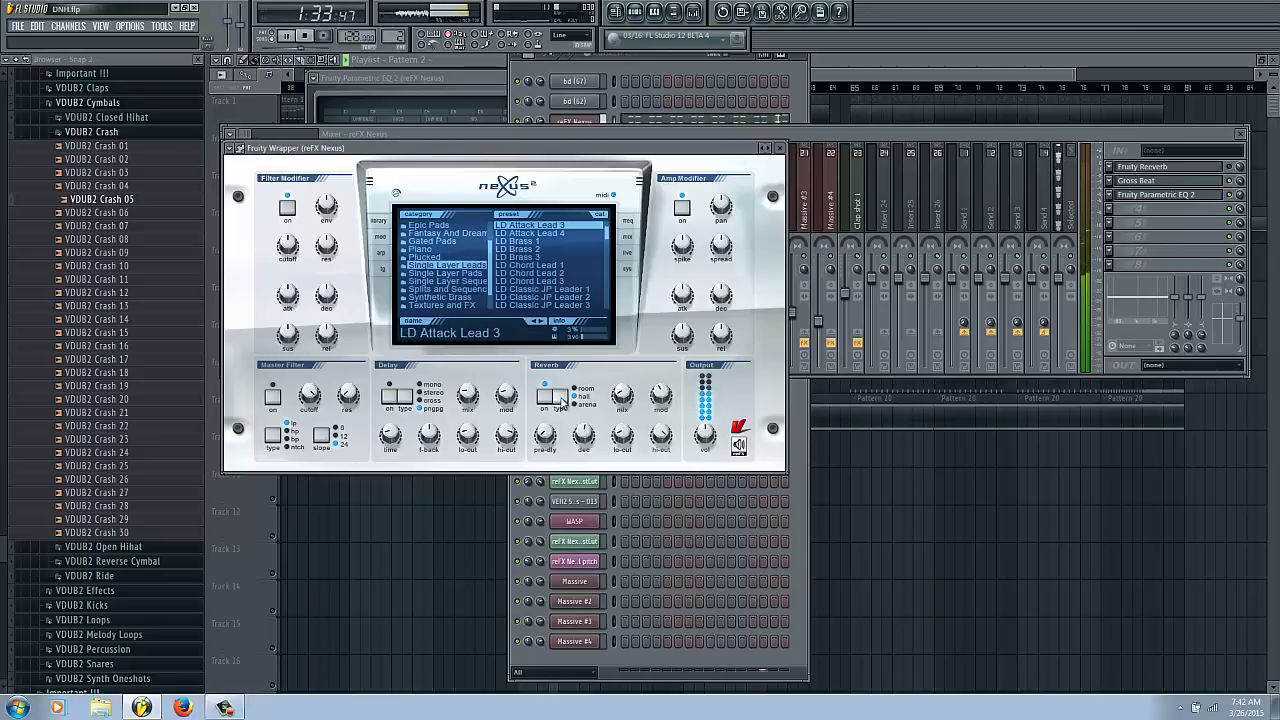
pyautogui.moveTo(645, 403)
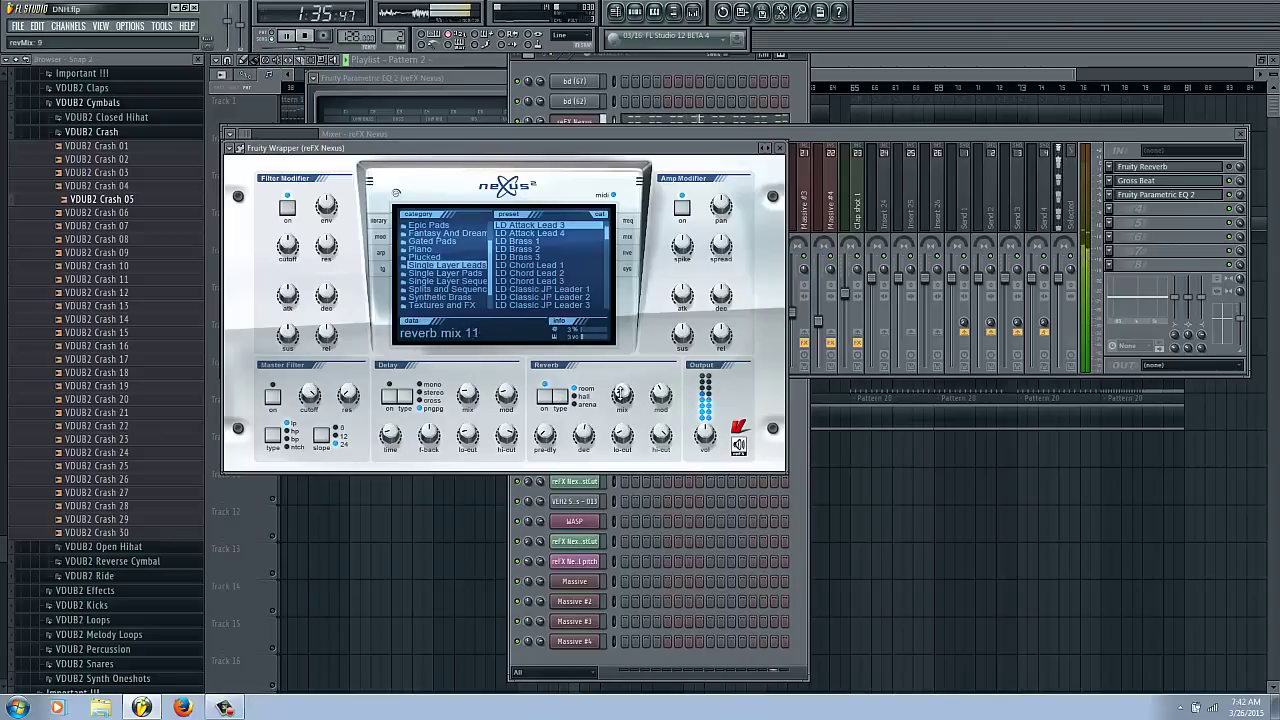
pyautogui.moveTo(660, 397); pyautogui.dragTo(670, 481)
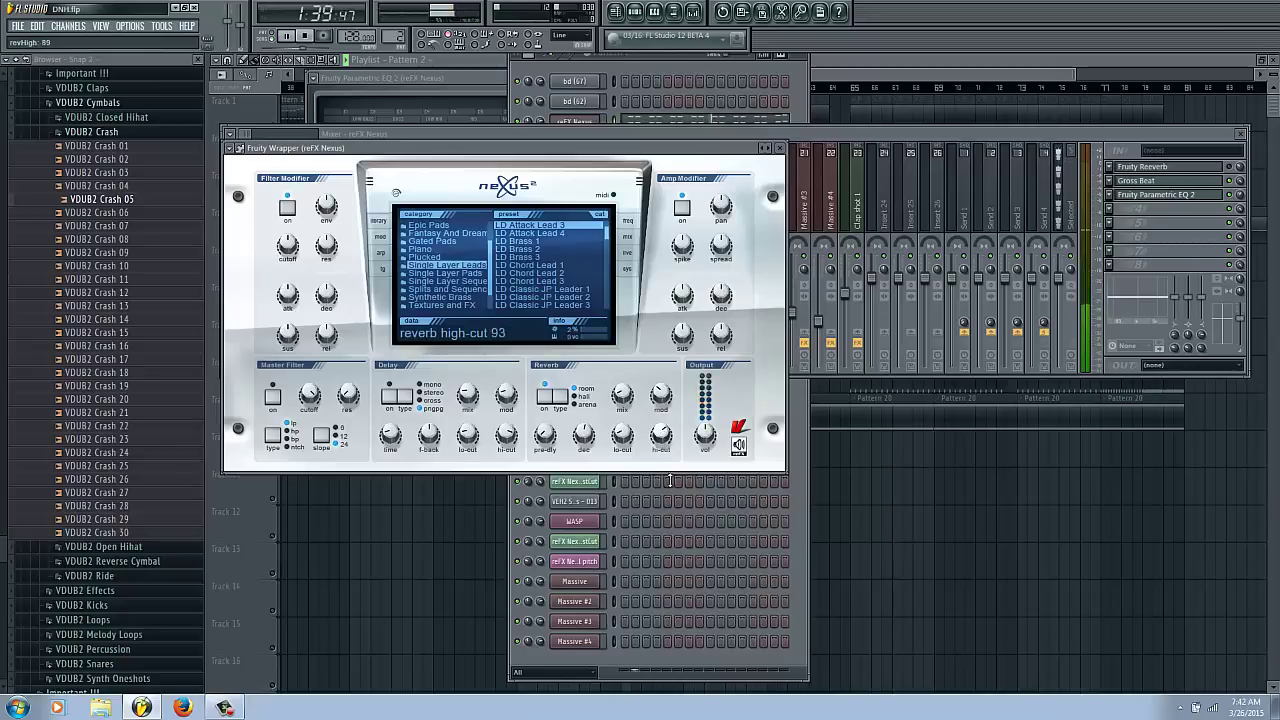
pyautogui.moveTo(659, 430); pyautogui.dragTo(661, 421)
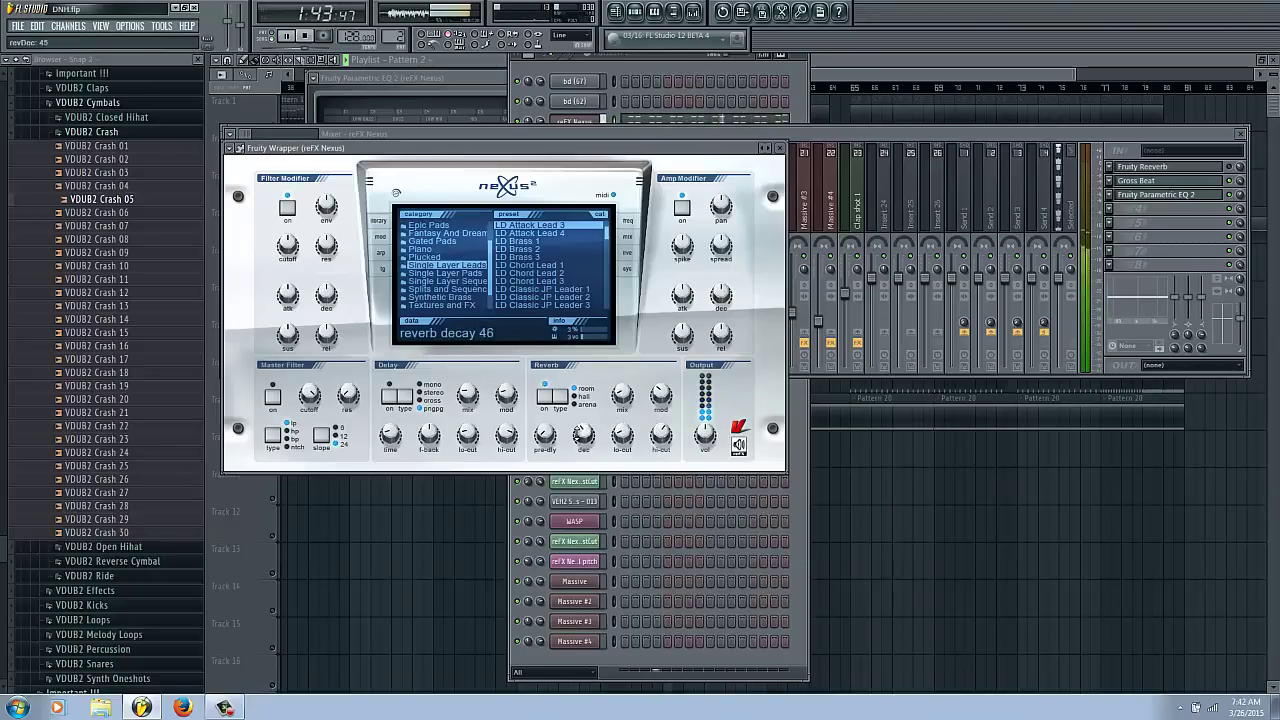
# Set the reFX Nexus reverb mix to about 15 and its decay to about 44, and stop playback.
pyautogui.moveTo(584, 433); pyautogui.dragTo(622, 395)
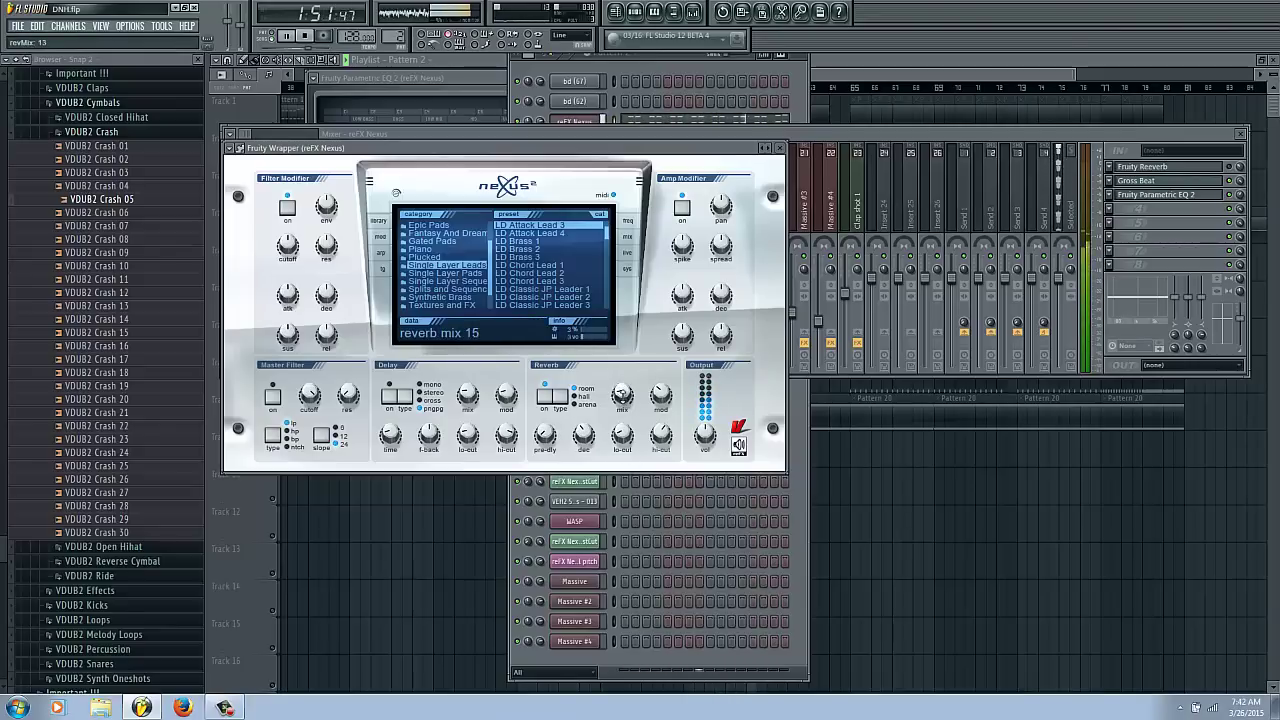
pyautogui.moveTo(583, 435); pyautogui.dragTo(583, 441)
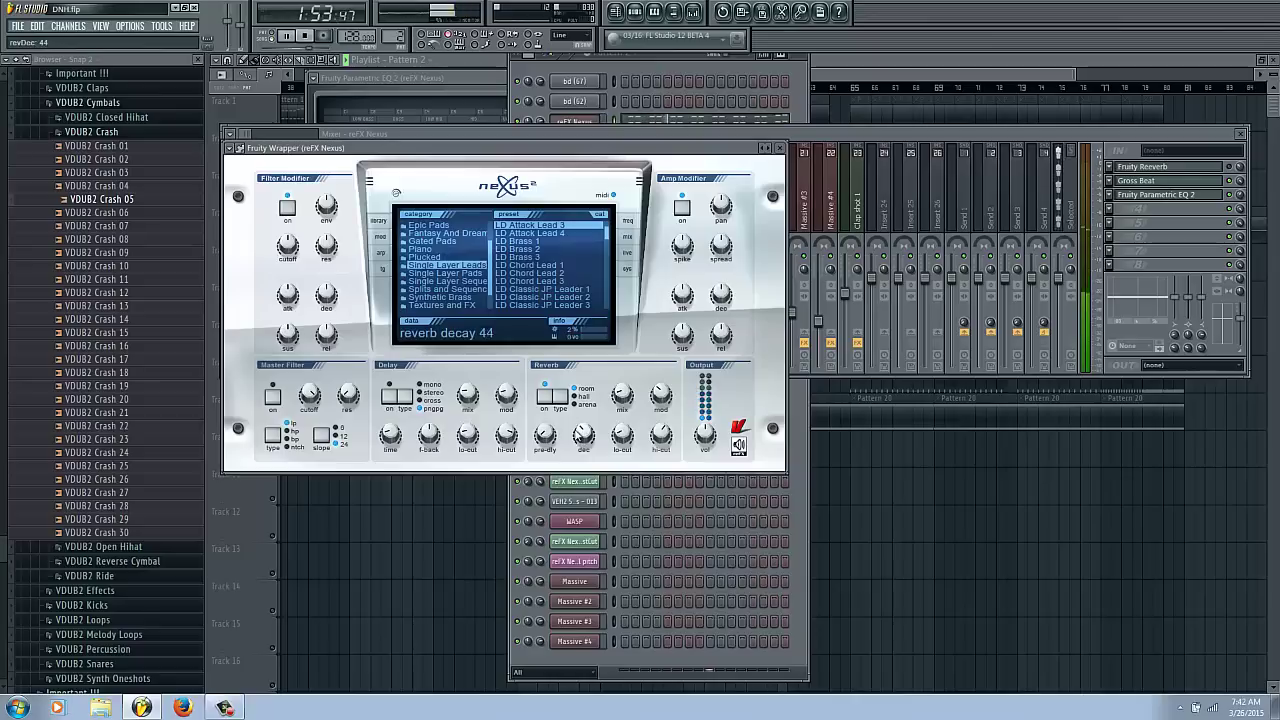
pyautogui.click(858, 504)
pyautogui.press('space')
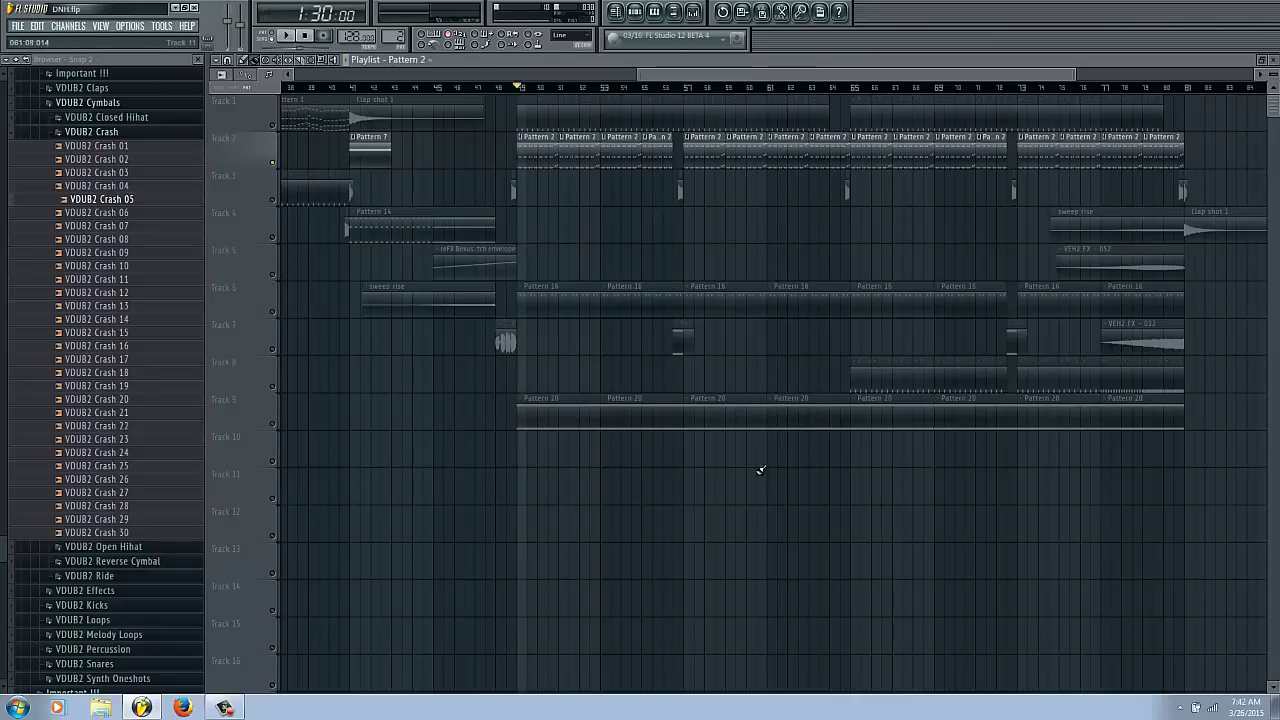
# Enable Track 6 alongside the soloed Track 2, audition both and slightly raise the reFX Nexus #4 mixer volume.
pyautogui.click(272, 313)
pyautogui.press('space')
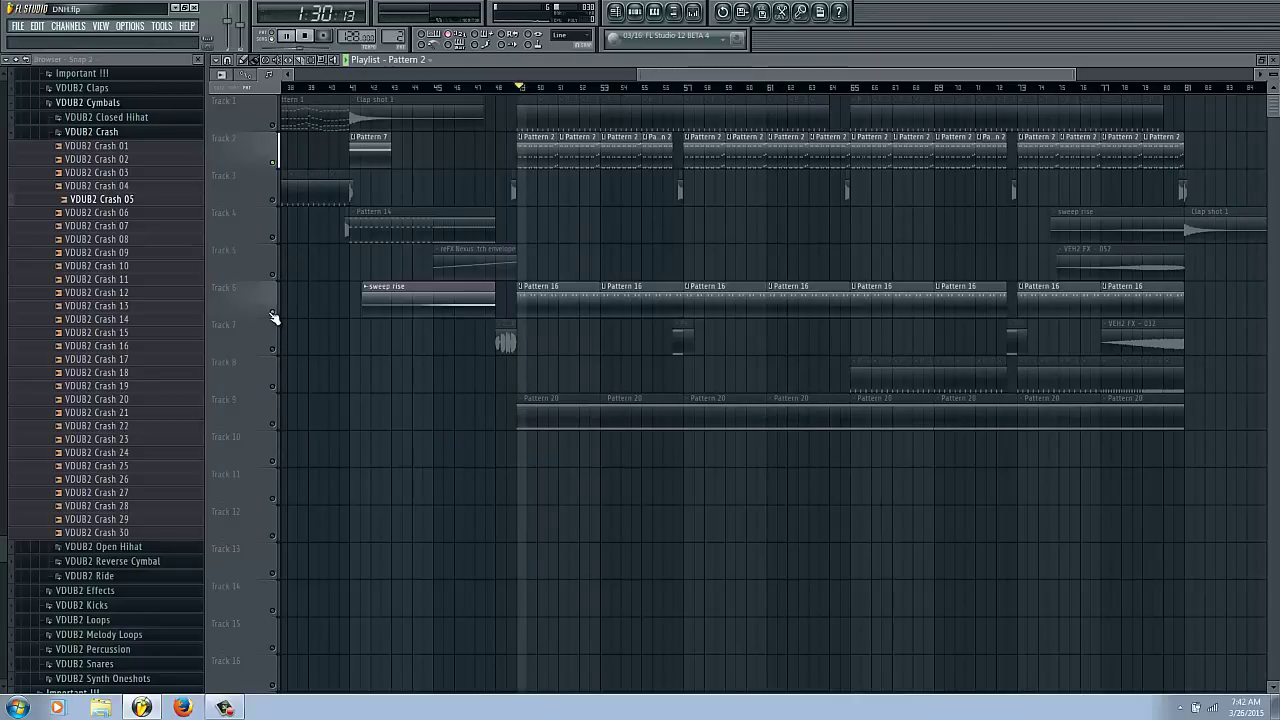
pyautogui.click(698, 12)
pyautogui.click(672, 200)
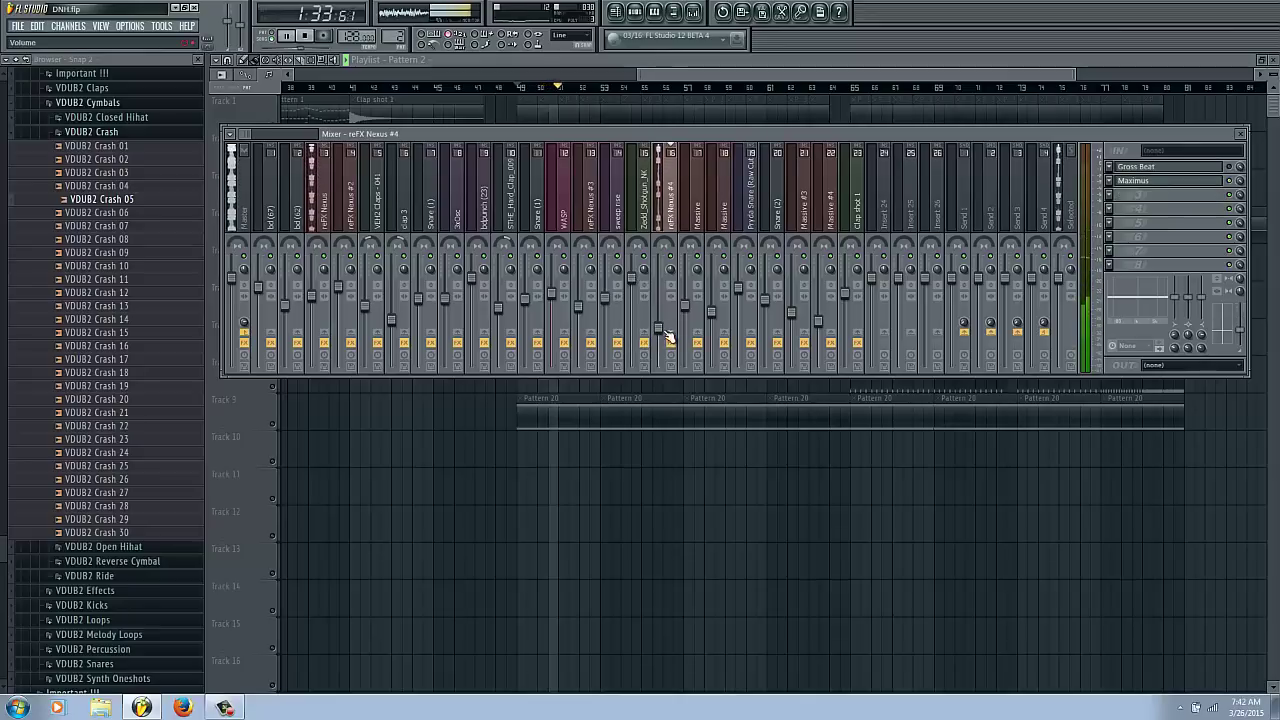
pyautogui.moveTo(668, 338); pyautogui.dragTo(663, 329)
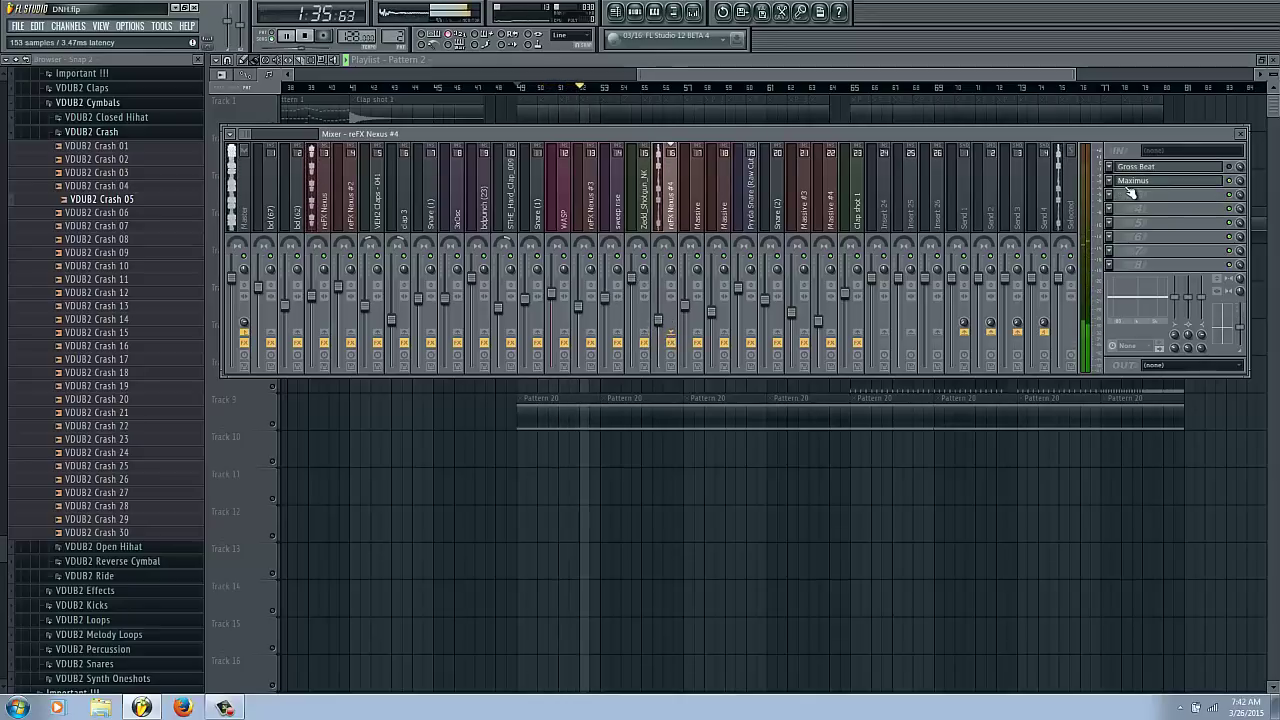
pyautogui.press('space')
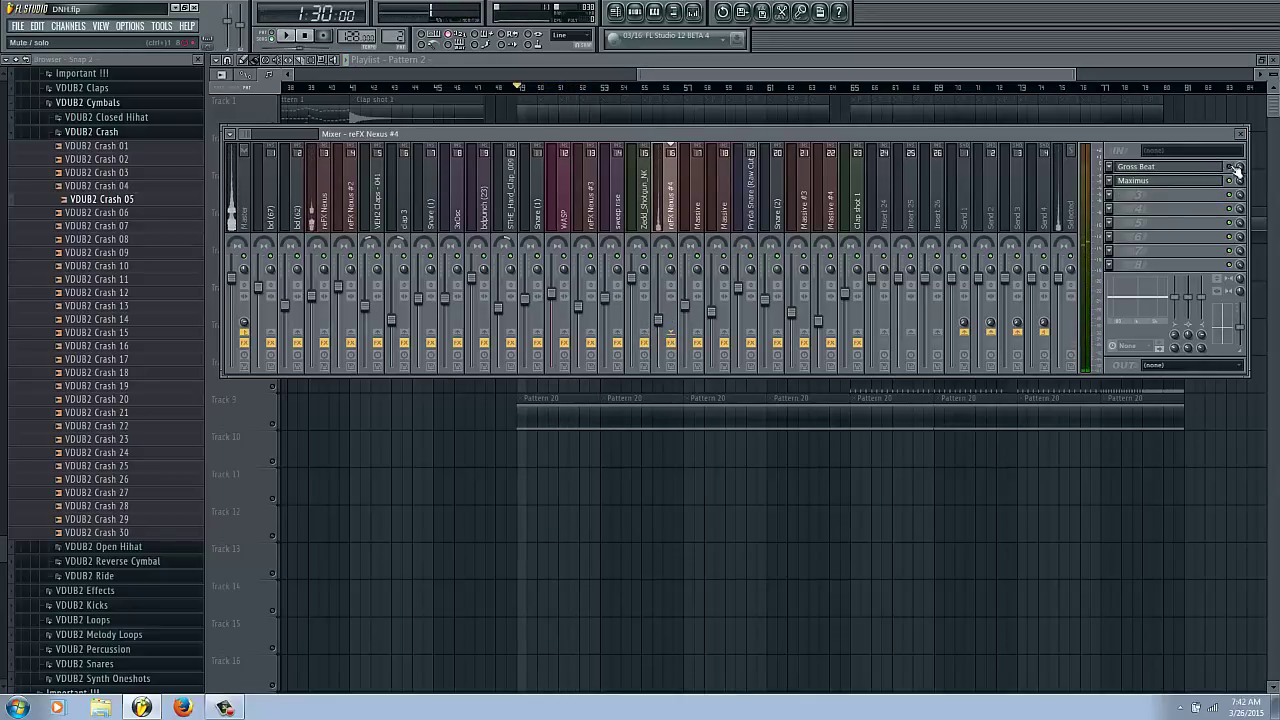
# Replace Maximus on the reFX Nexus #4 mixer track with Fruity Parametric EQ 2 during playback.
pyautogui.press('space')
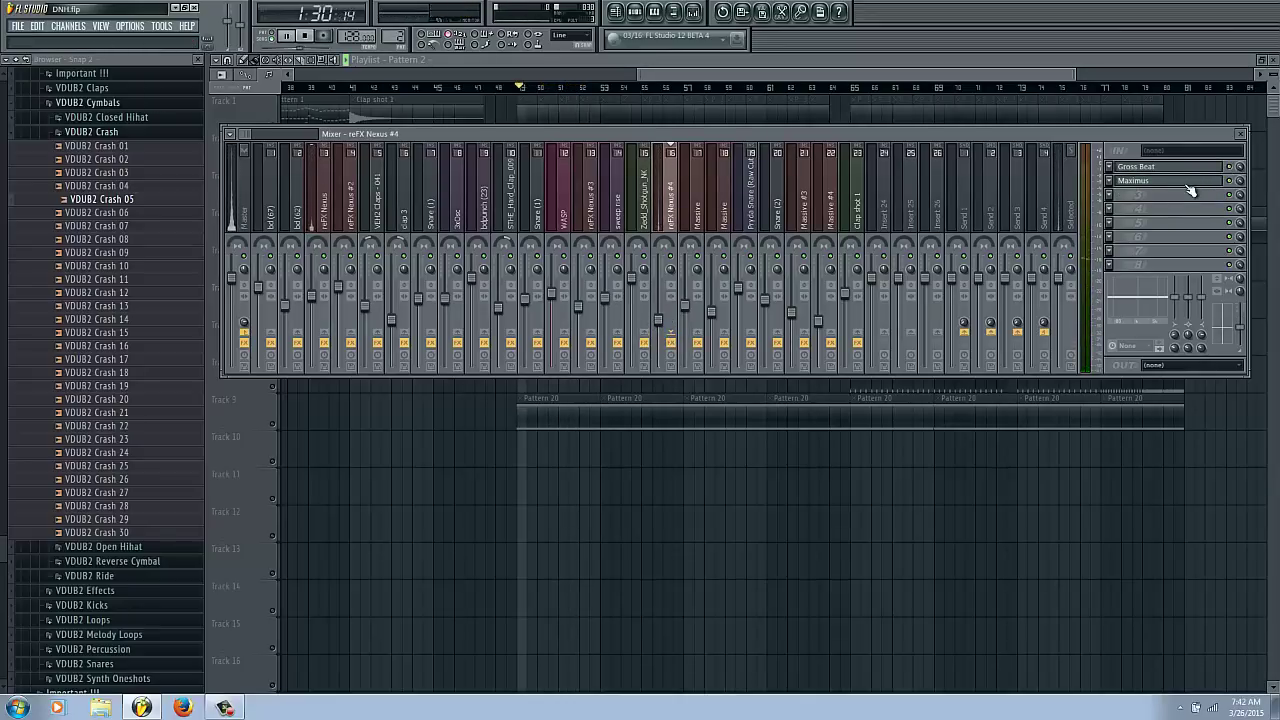
pyautogui.click(1110, 181)
pyautogui.moveTo(1133, 222)
pyautogui.moveTo(1128, 194)
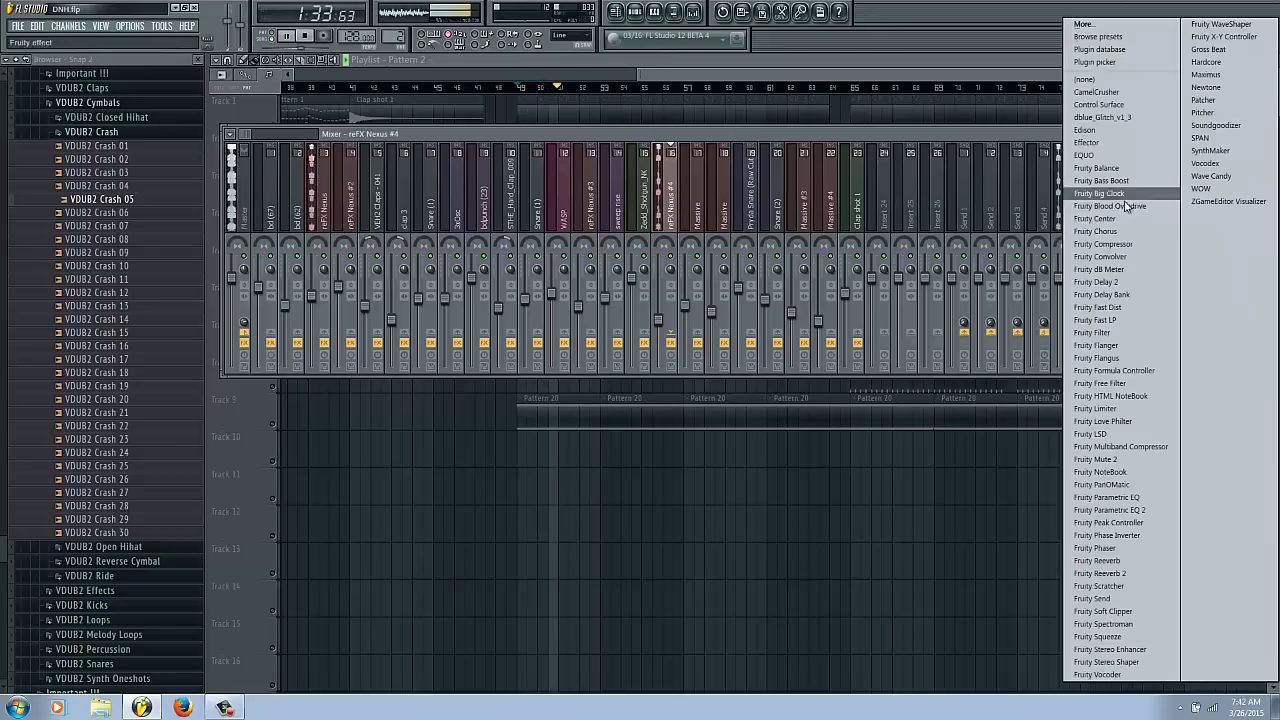
pyautogui.click(1115, 513)
# Equalize reFX Nexus #4 with a 156 Hz low cut, band 3 boost, high cut and 2.7 kHz dip, then slightly raise its mixer volume.
pyautogui.moveTo(316, 286); pyautogui.dragTo(347, 470)
pyautogui.moveTo(388, 290)
pyautogui.mouseDown()
pyautogui.moveTo(408, 255)
pyautogui.moveTo(392, 268)
pyautogui.mouseUp()
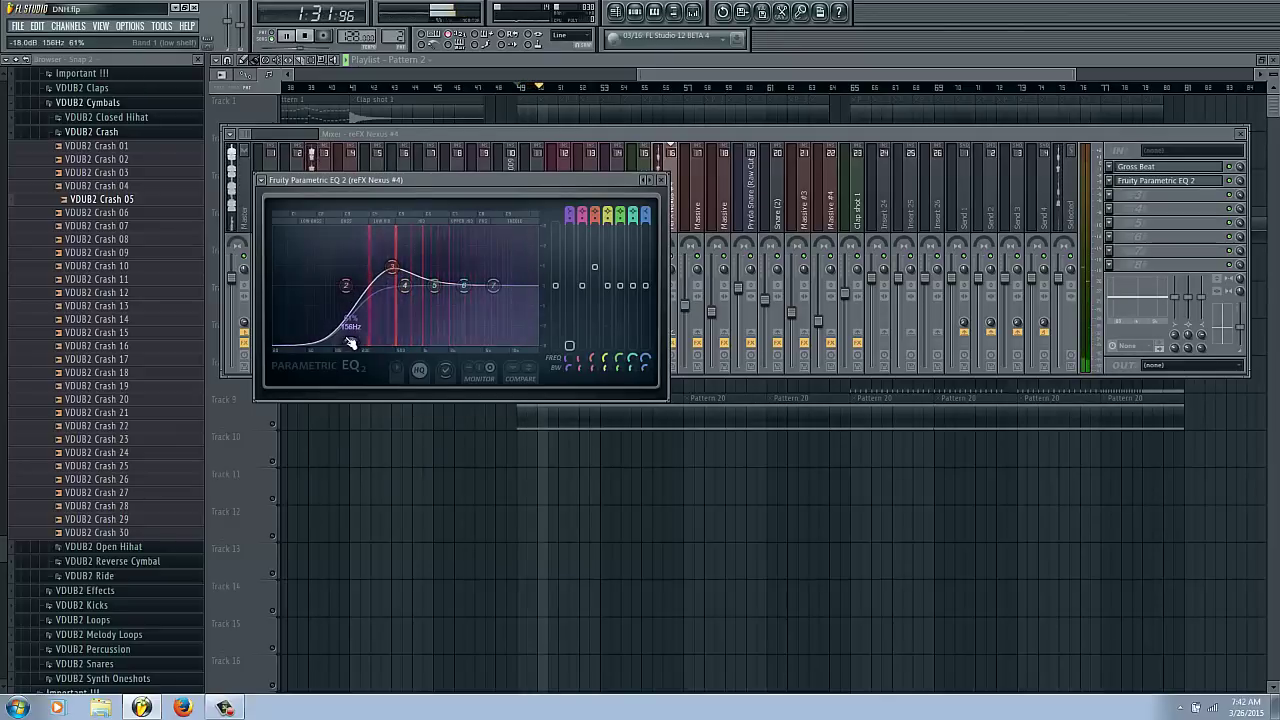
pyautogui.moveTo(492, 286); pyautogui.dragTo(600, 437)
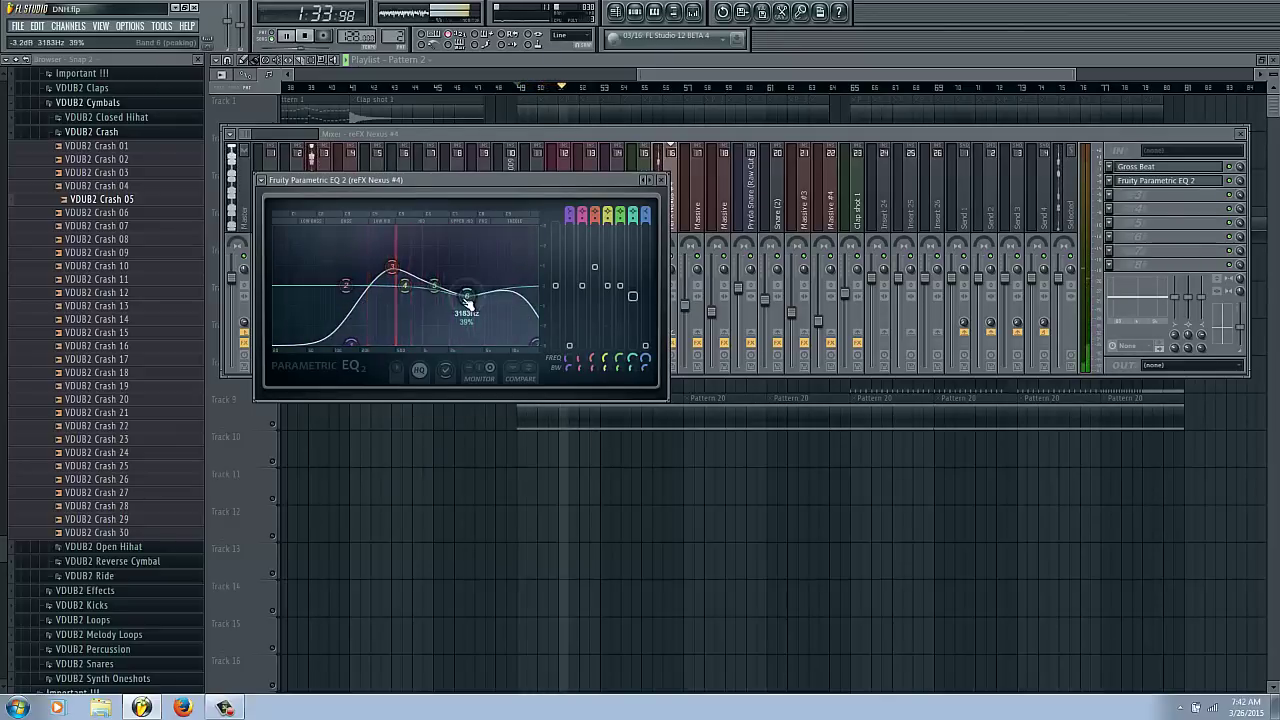
pyautogui.moveTo(463, 286); pyautogui.dragTo(453, 293)
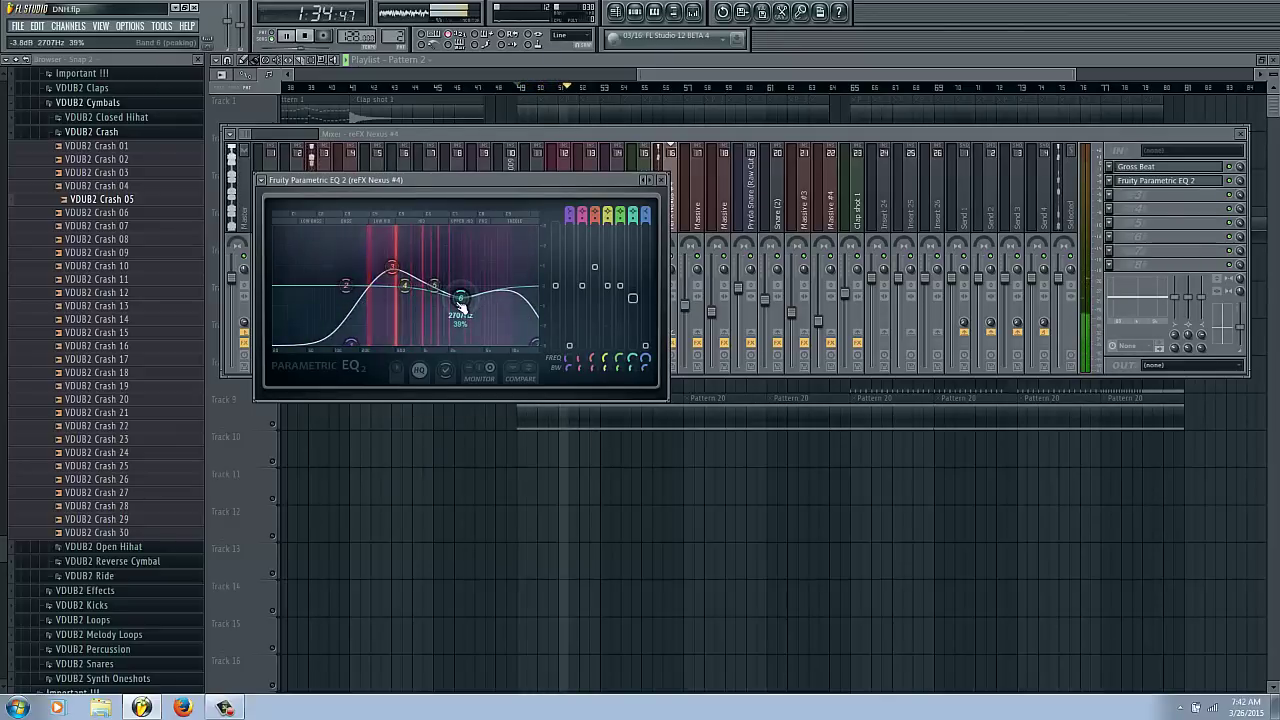
pyautogui.click(660, 179)
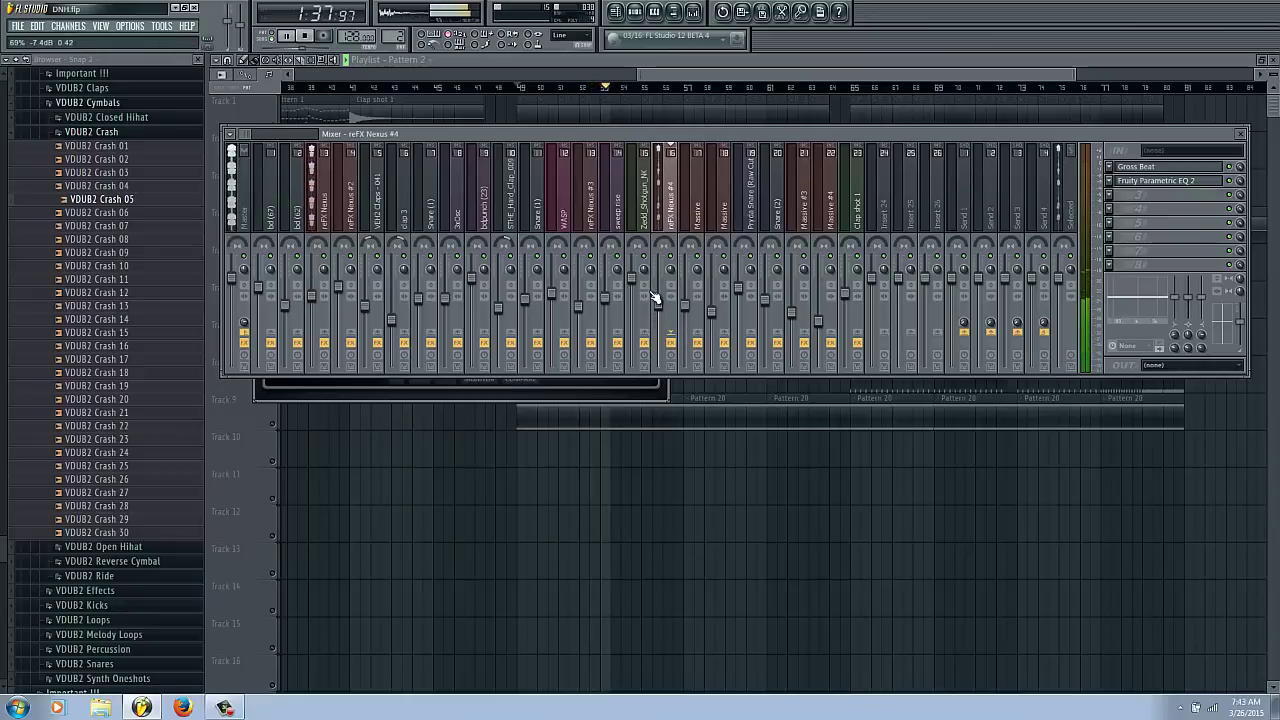
pyautogui.moveTo(652, 296); pyautogui.dragTo(646, 286)
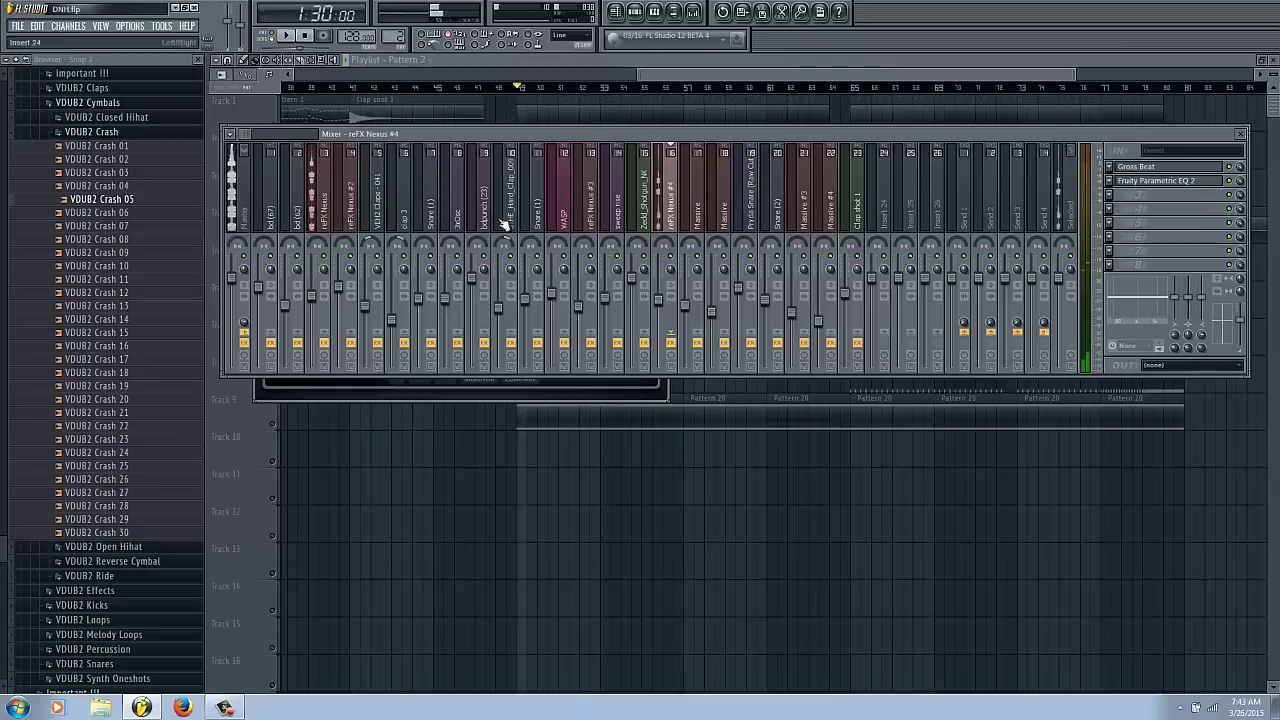
pyautogui.press('space')
pyautogui.press('F6')
pyautogui.click(590, 122)
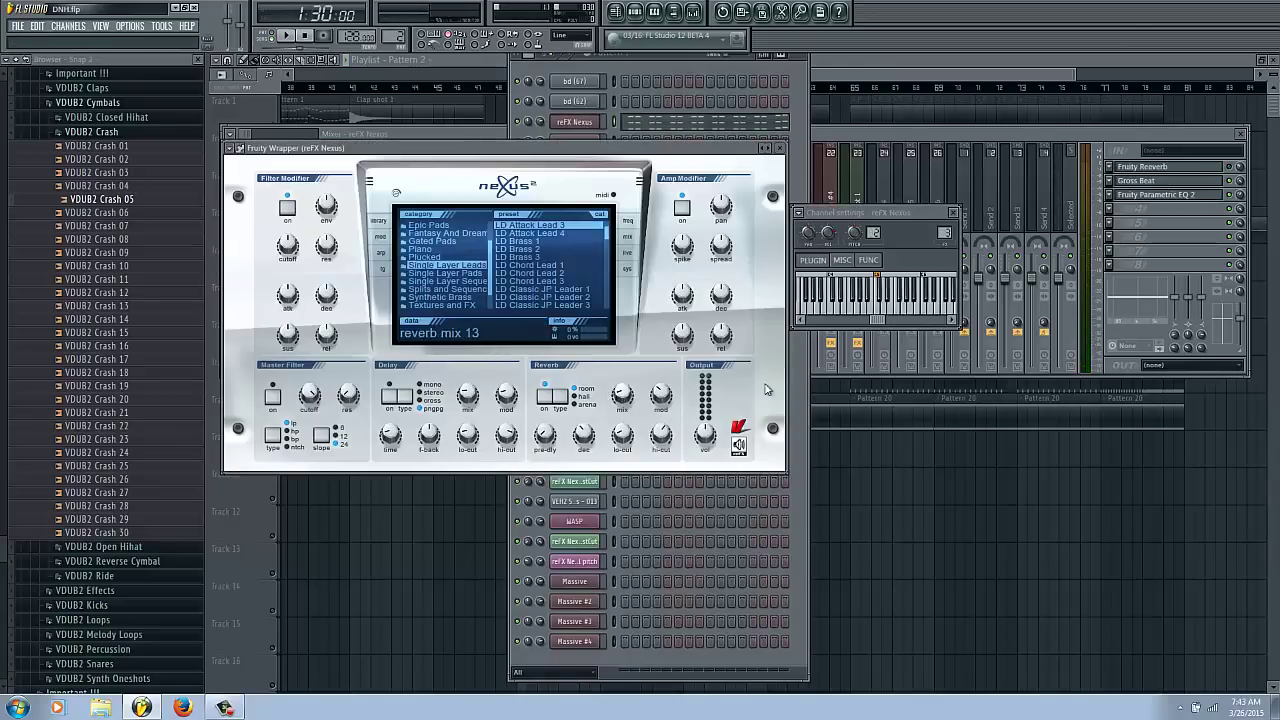
pyautogui.click(680, 59)
pyautogui.press('F6')
pyautogui.press('F5')
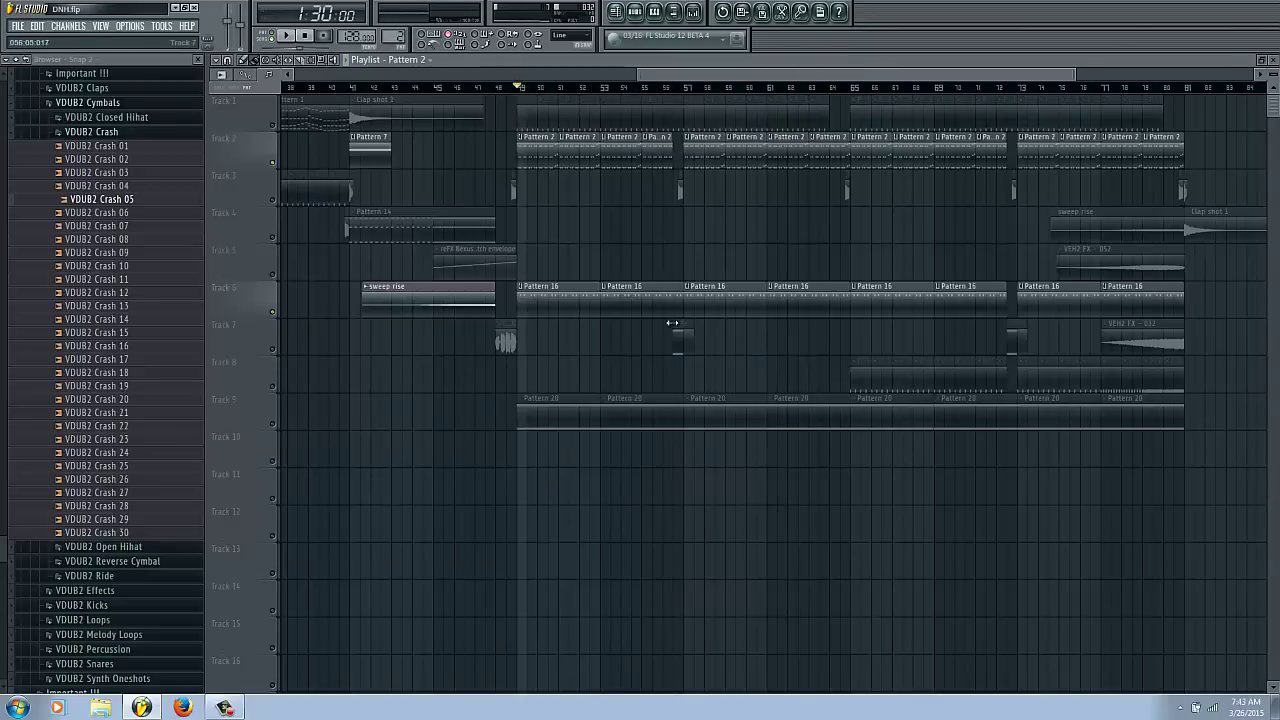
# Open the reFX Nexus #4 plugin from Pattern 16 and set its reverb to room with a mix of about 20 during playback.
pyautogui.doubleClick(553, 302)
pyautogui.click(577, 401)
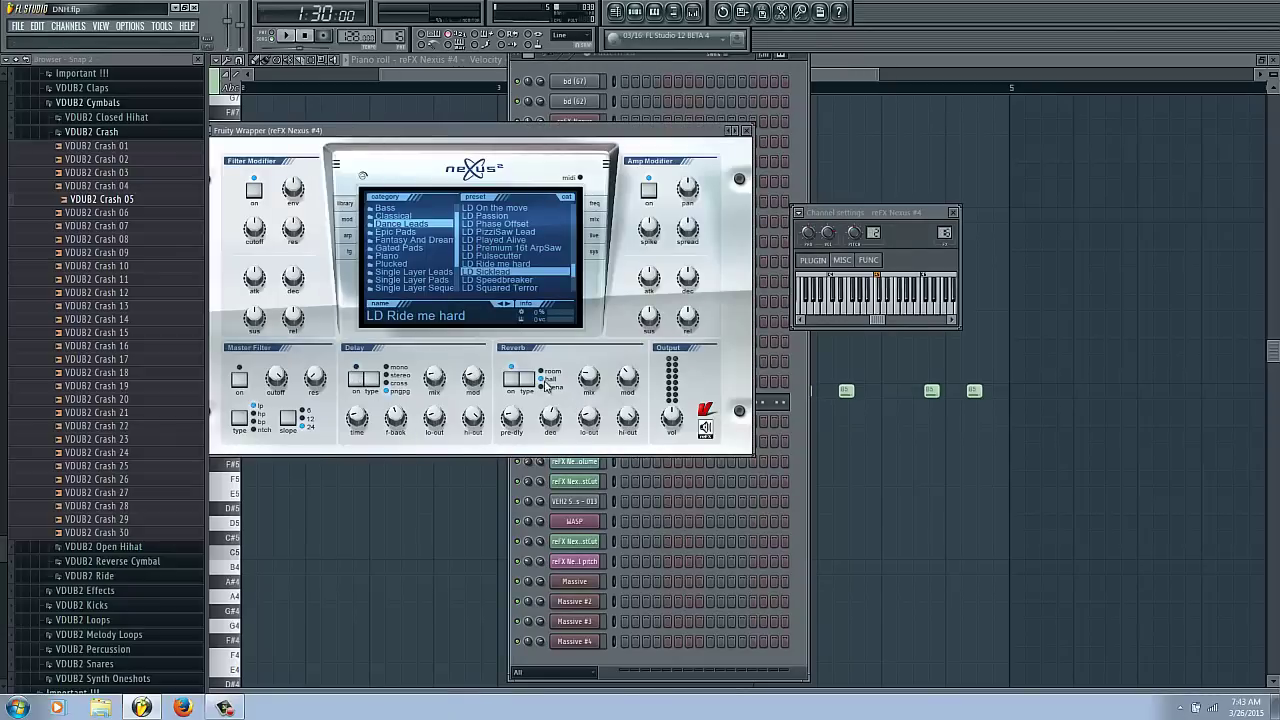
pyautogui.press('space')
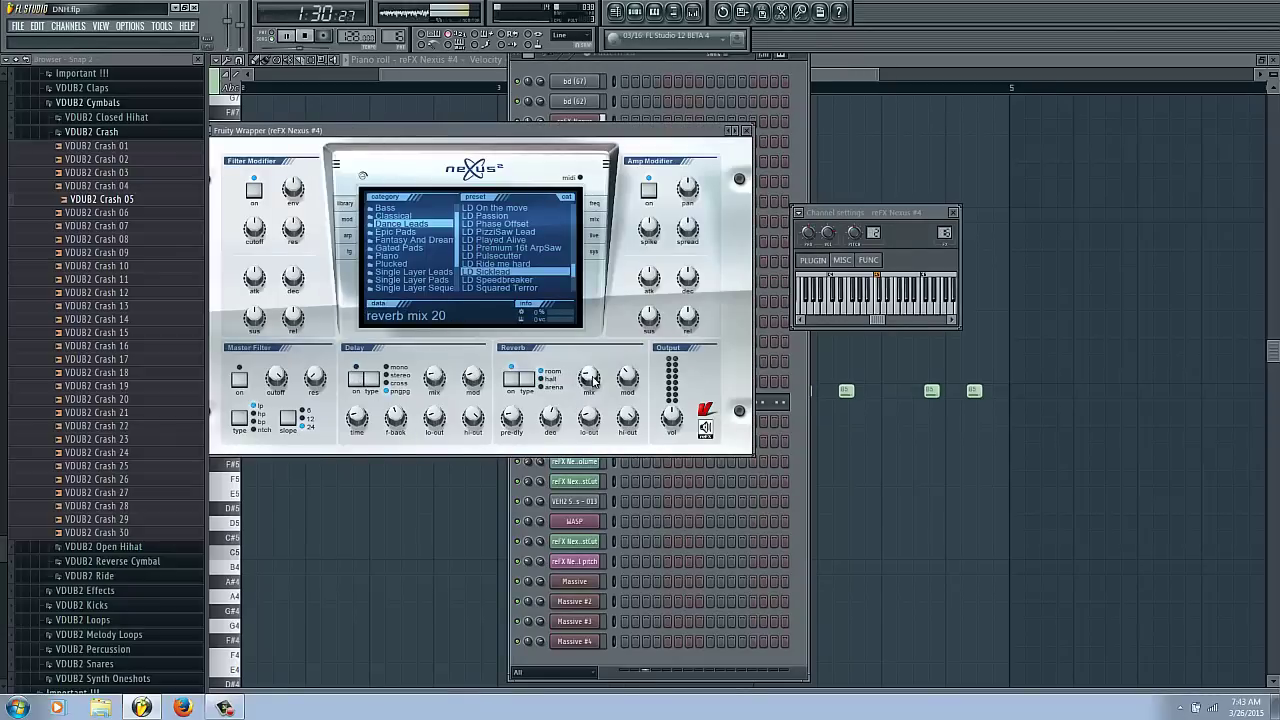
pyautogui.click(979, 516)
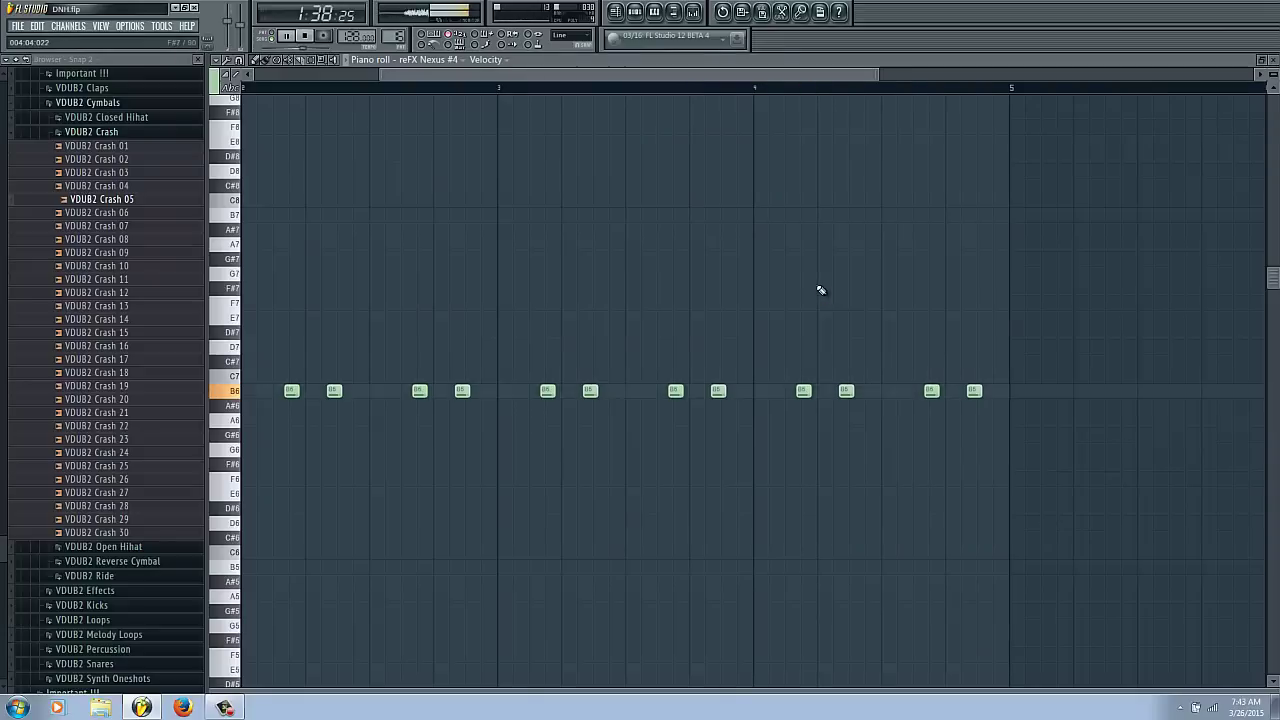
pyautogui.press('space')
# Open the Track 9 pattern's Massive #3 piano roll, audition it in pattern mode and bring up the mixer.
pyautogui.press('F6')
pyautogui.press('F6')
pyautogui.press('F5')
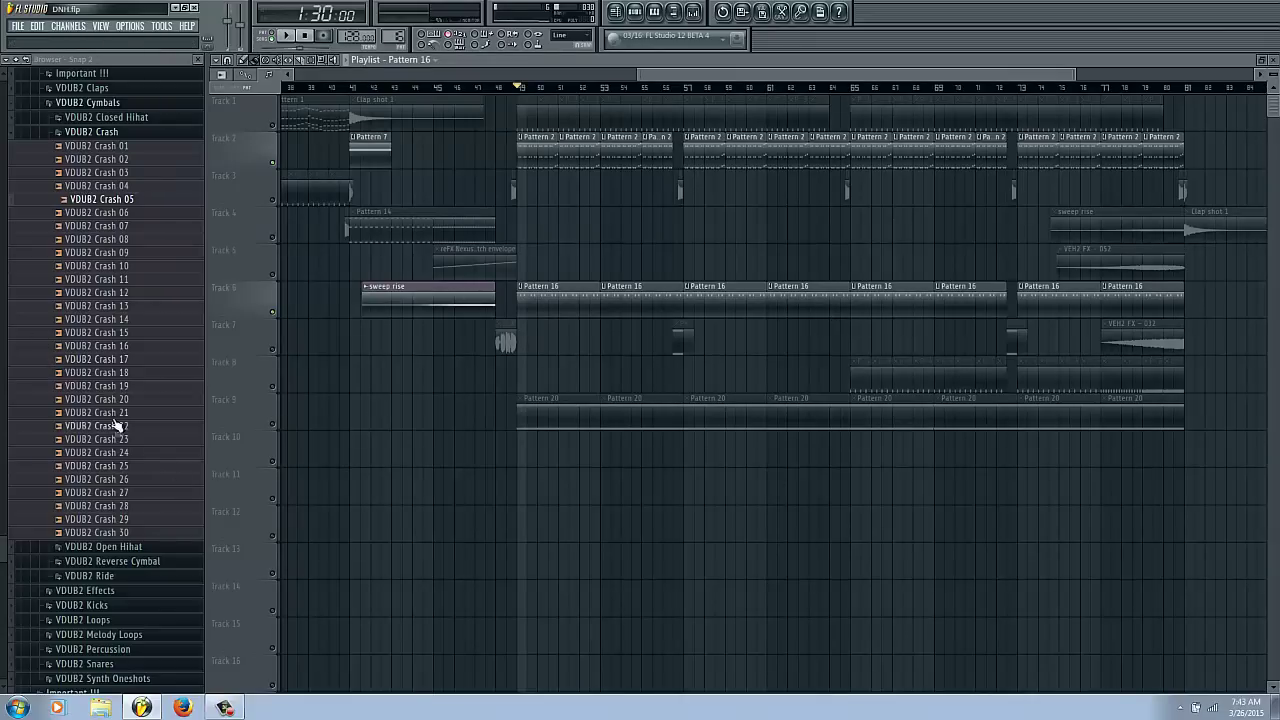
pyautogui.doubleClick(550, 409)
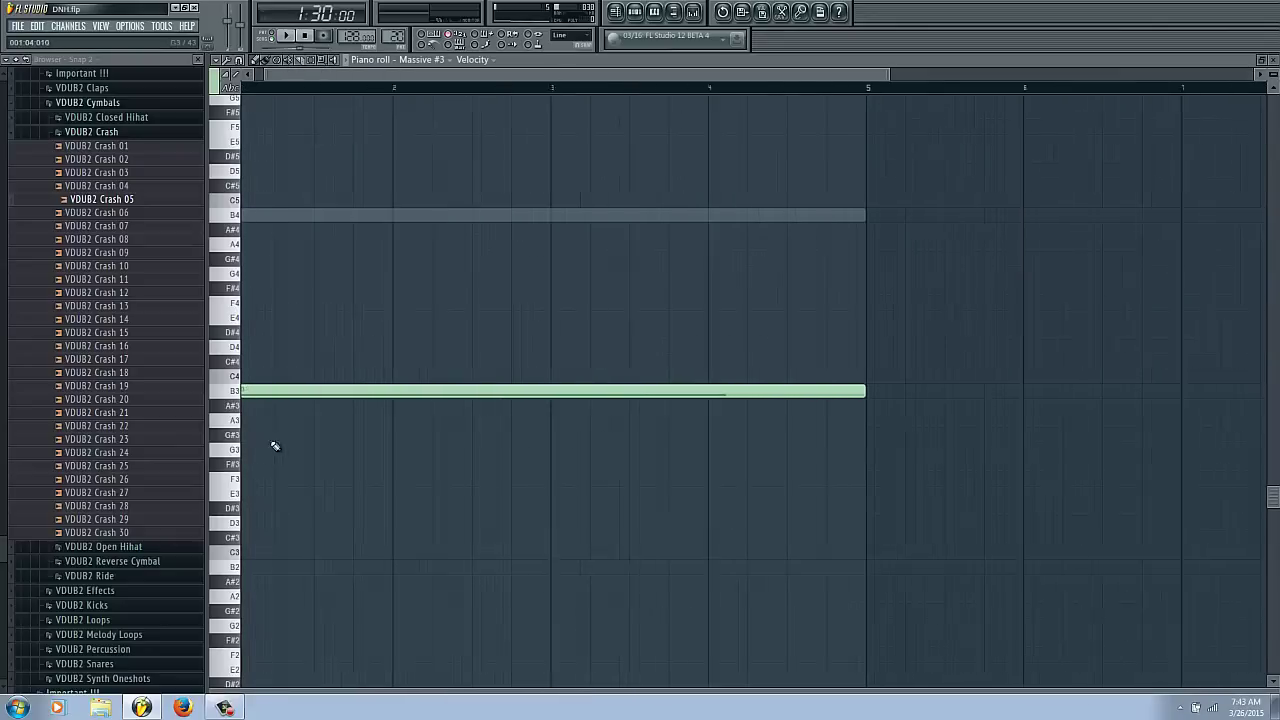
pyautogui.press('space')
pyautogui.press('space')
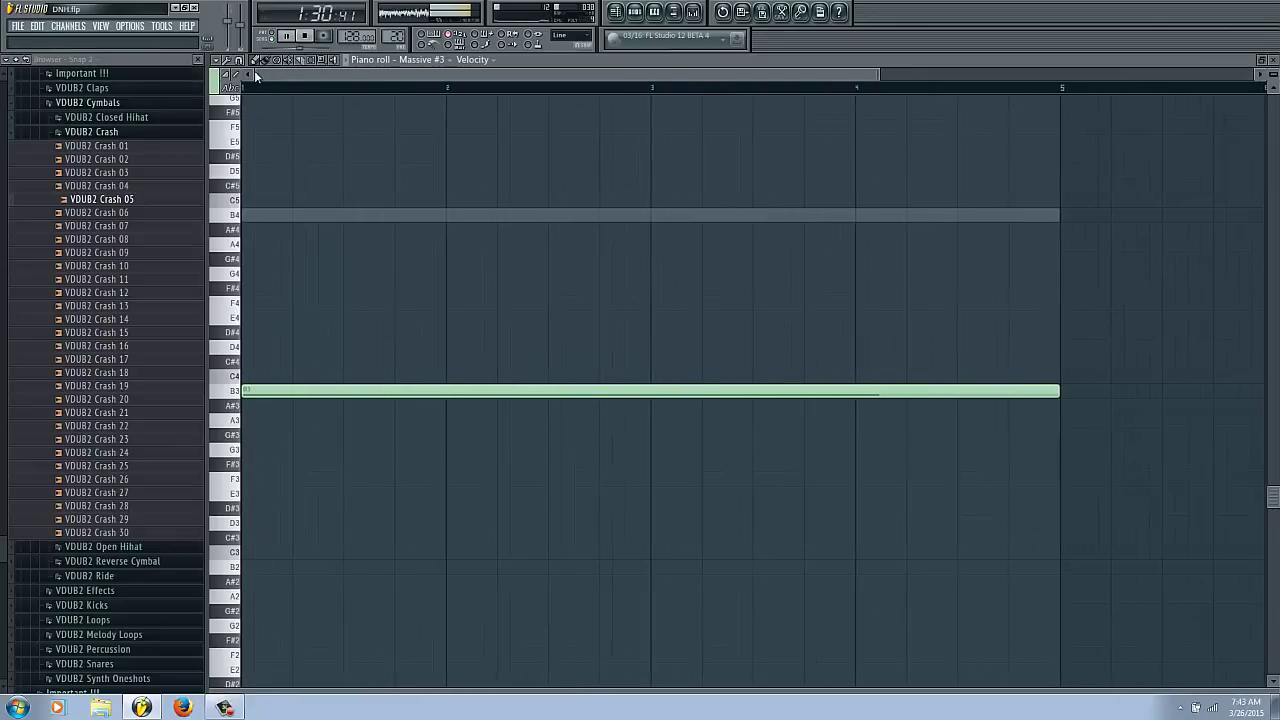
pyautogui.click(262, 37)
pyautogui.press('space')
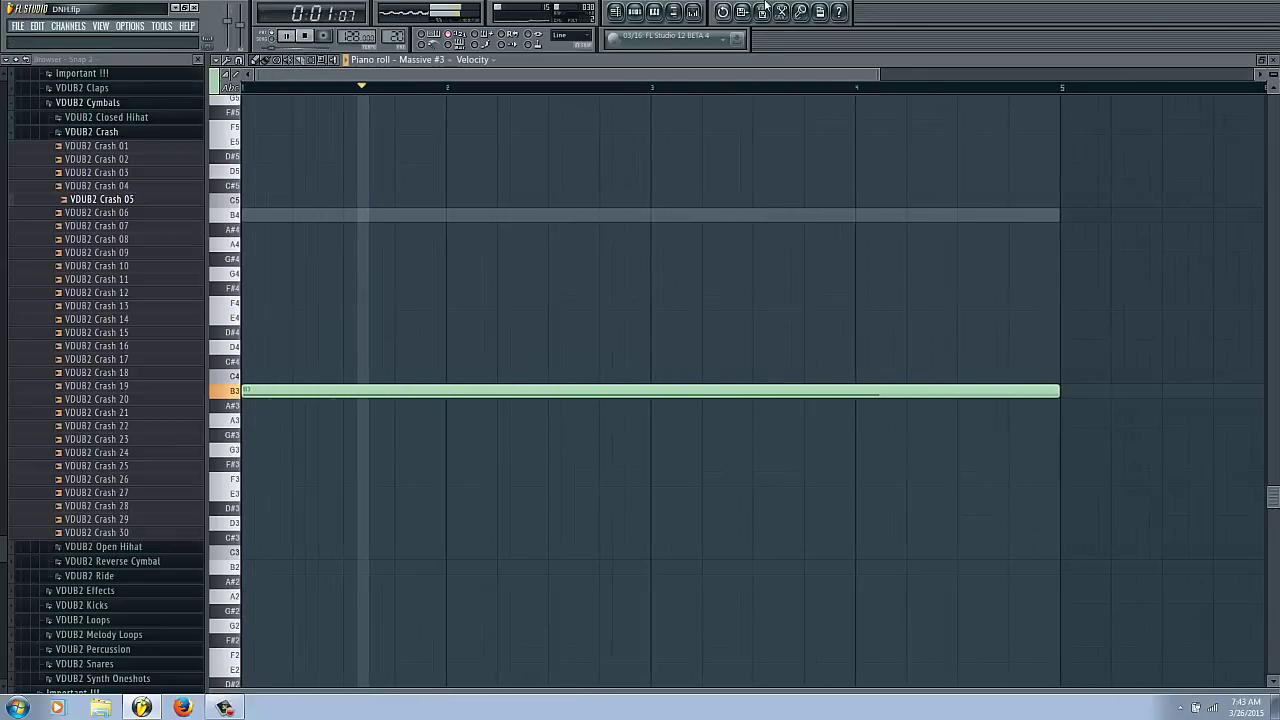
pyautogui.click(693, 12)
pyautogui.press('space')
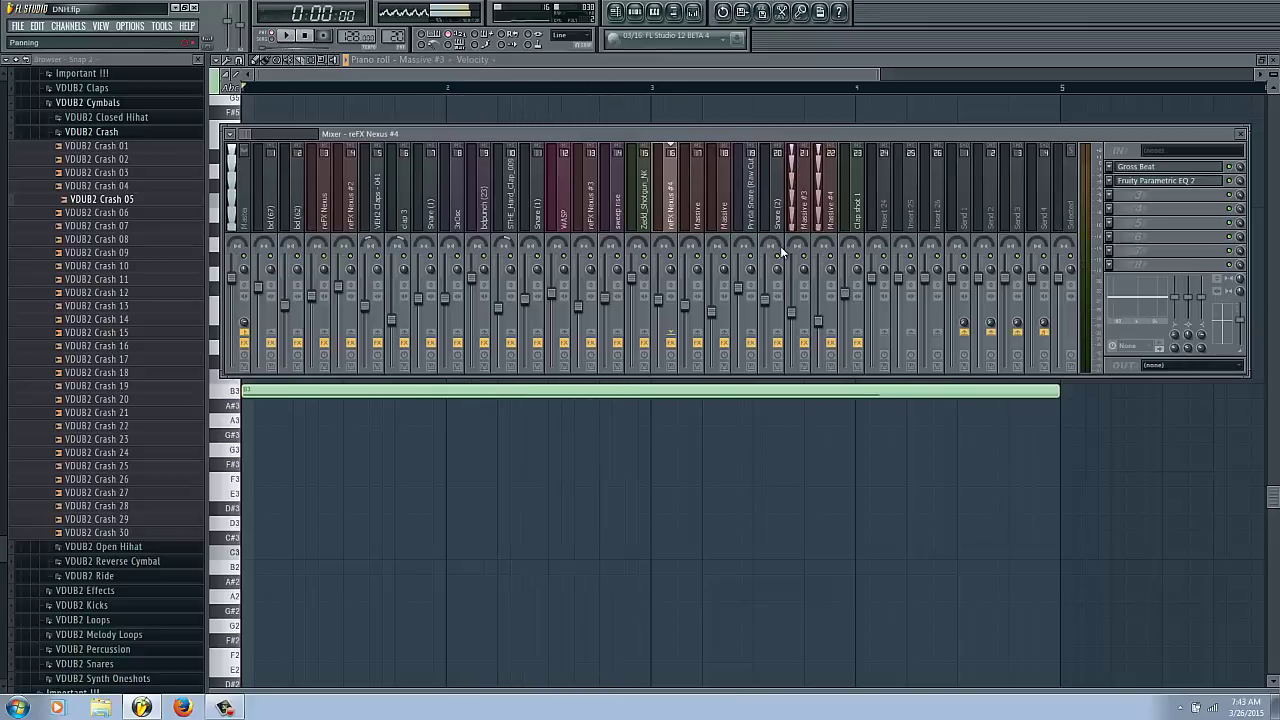
# Raise the Massive #3 and Massive #4 mixer volumes slightly, alternating between the two to balance them.
pyautogui.click(271, 218)
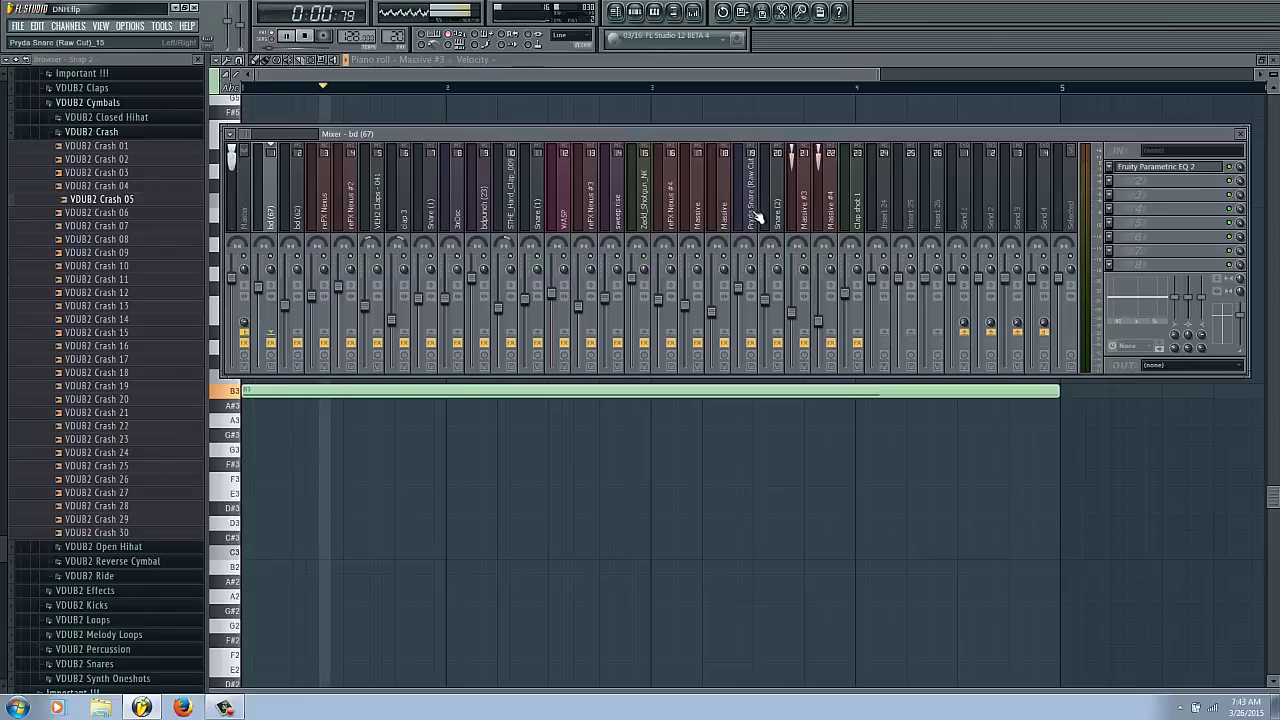
pyautogui.click(804, 215)
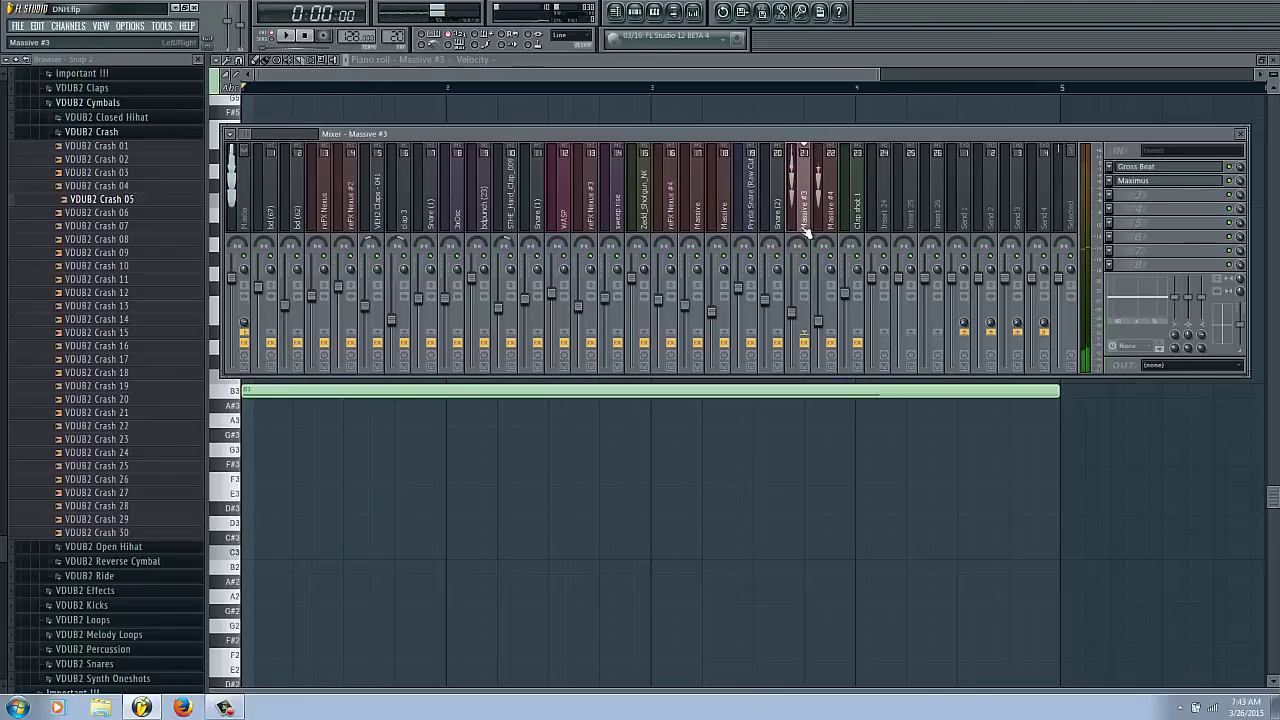
pyautogui.click(821, 321)
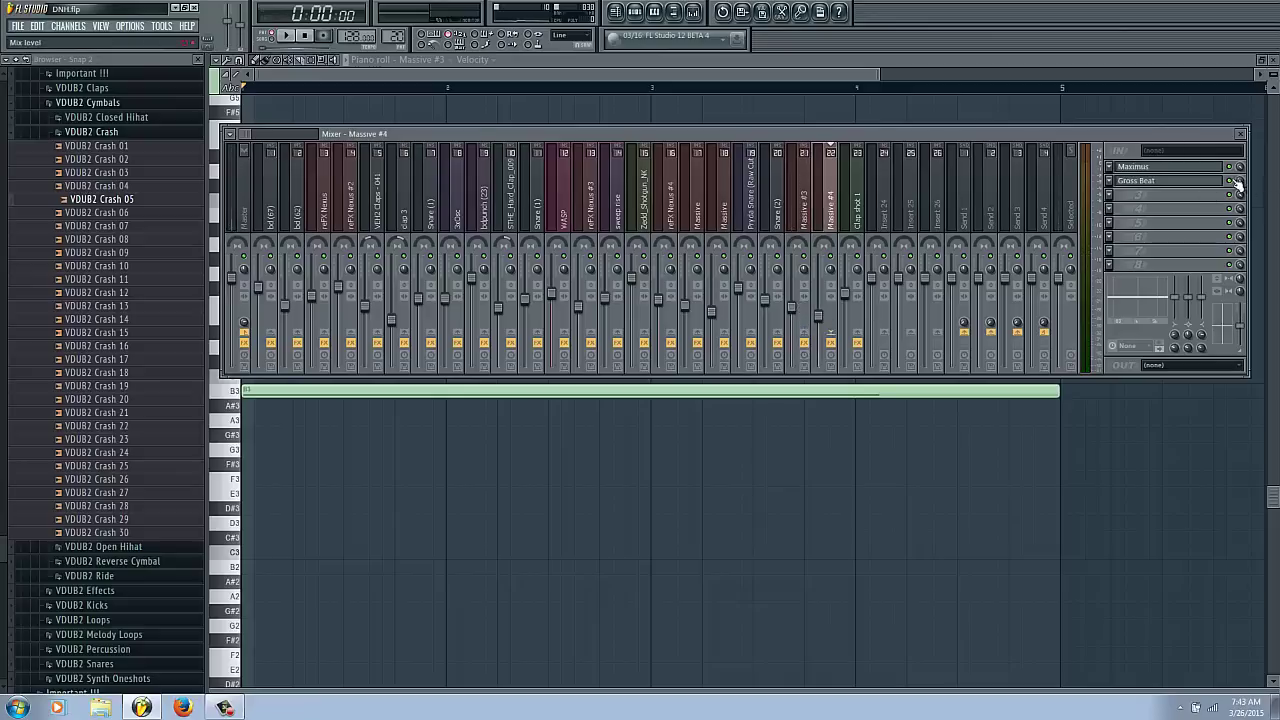
pyautogui.click(806, 215)
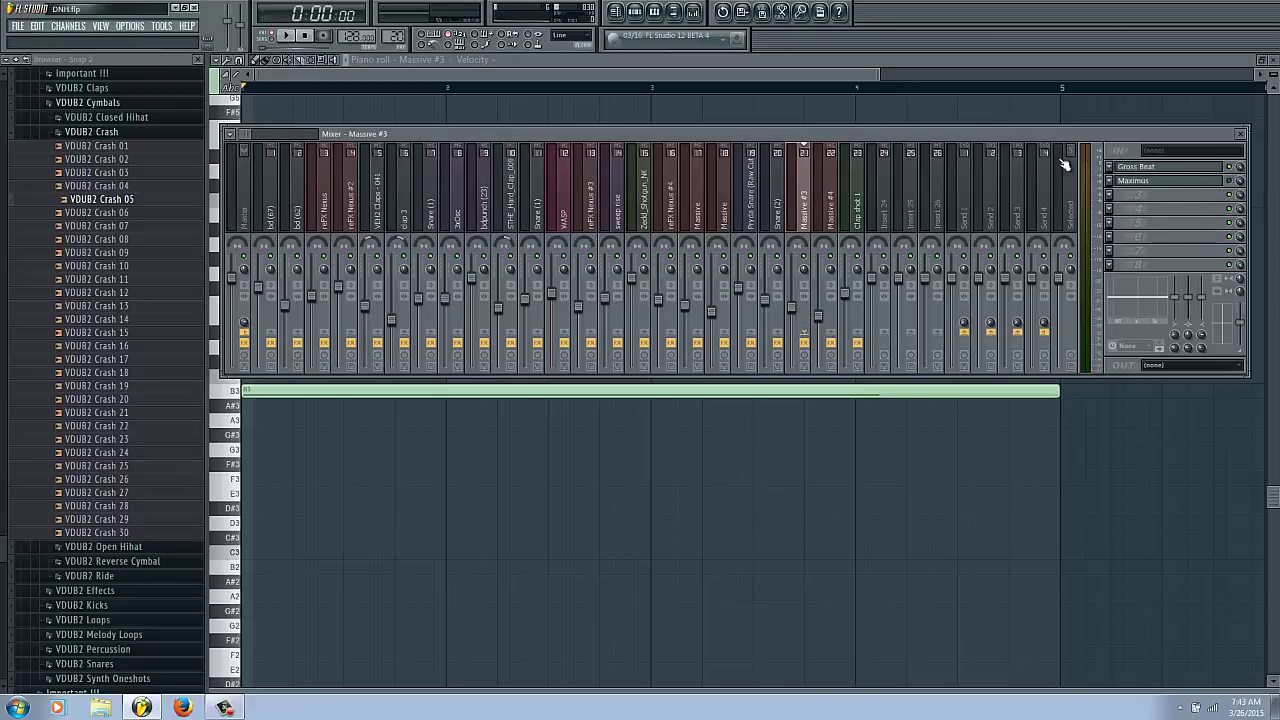
pyautogui.click(826, 321)
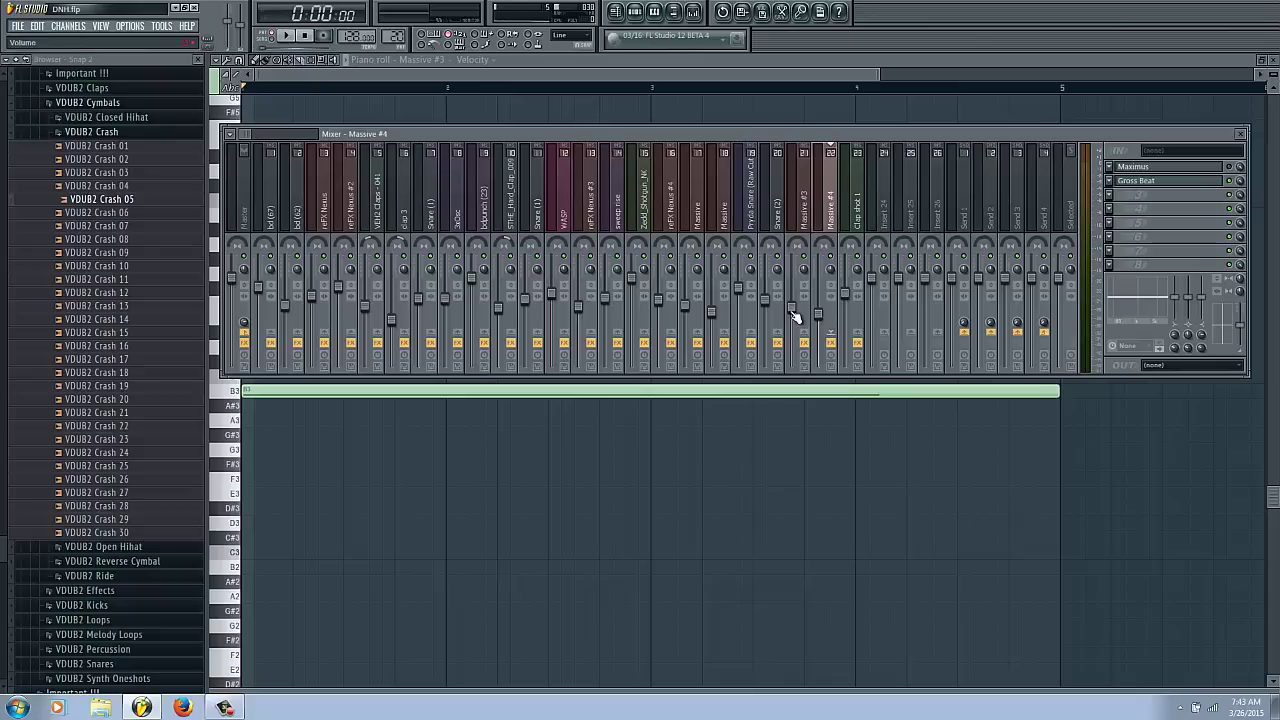
pyautogui.click(795, 313)
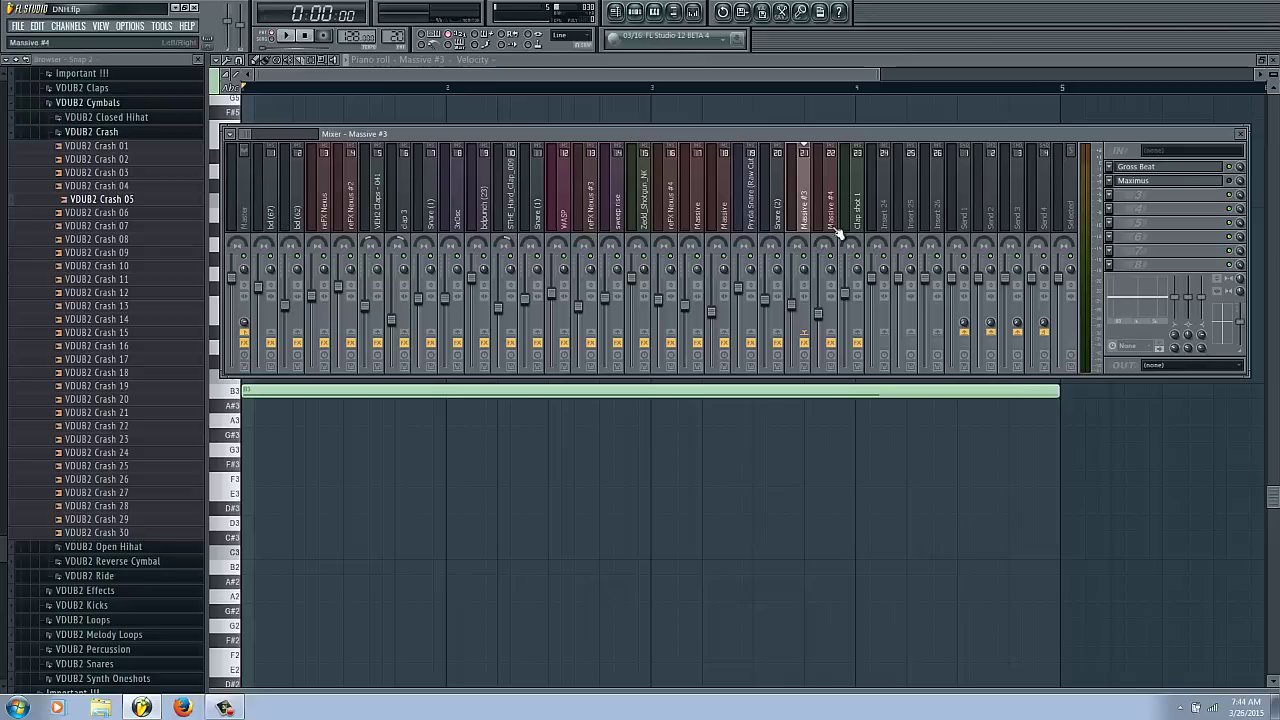
pyautogui.click(818, 314)
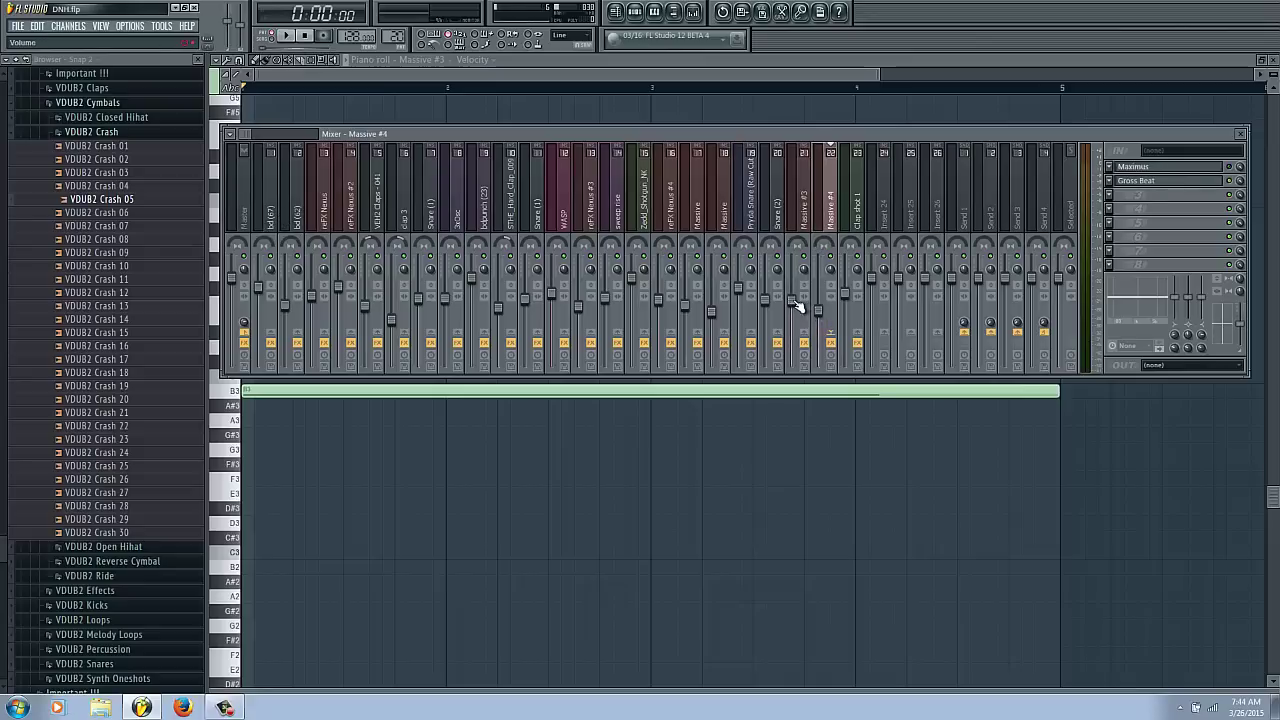
pyautogui.click(796, 304)
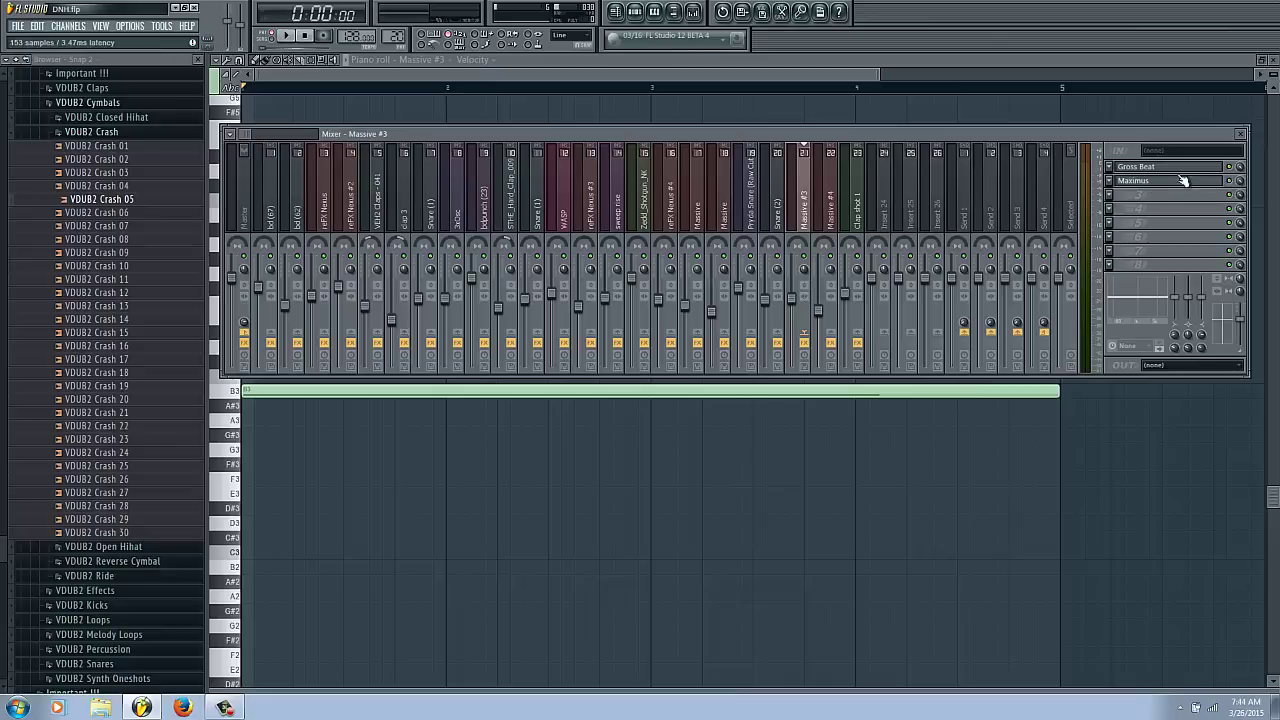
# Replace Maximus on the Massive #3 mixer track with Fruity Parametric EQ 2.
pyautogui.click(1145, 183)
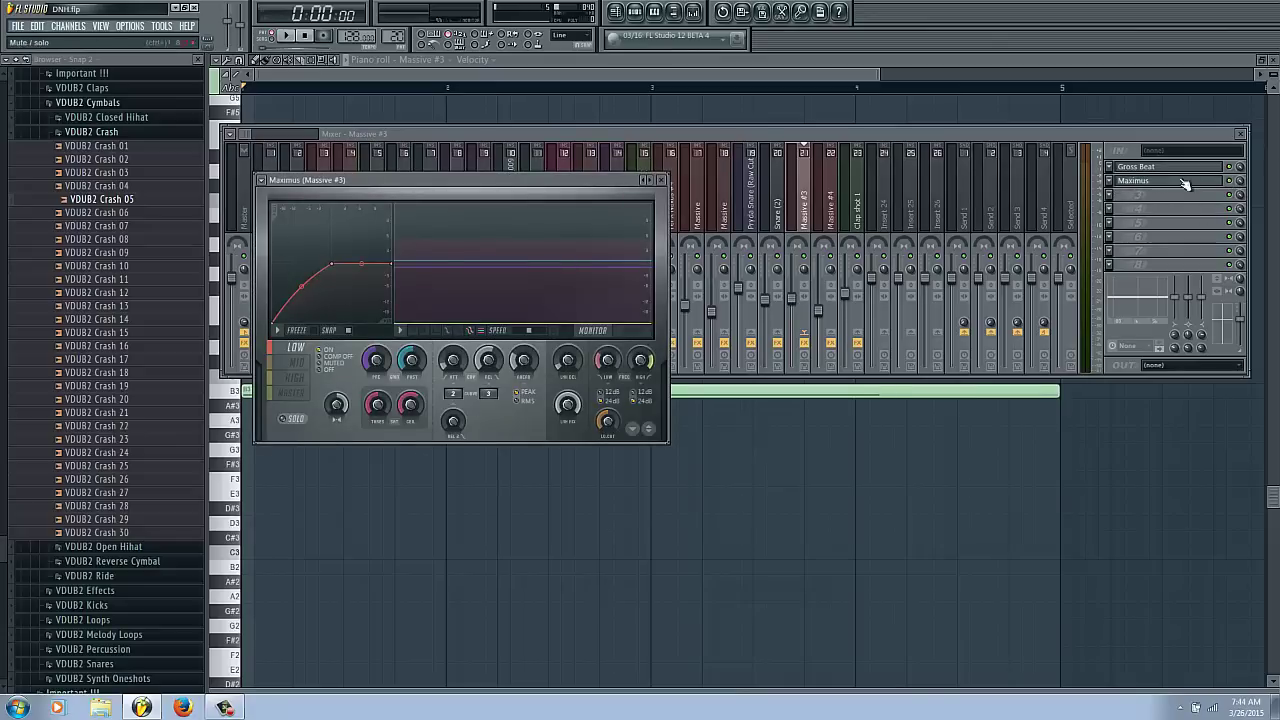
pyautogui.click(1112, 181)
pyautogui.moveTo(1145, 207)
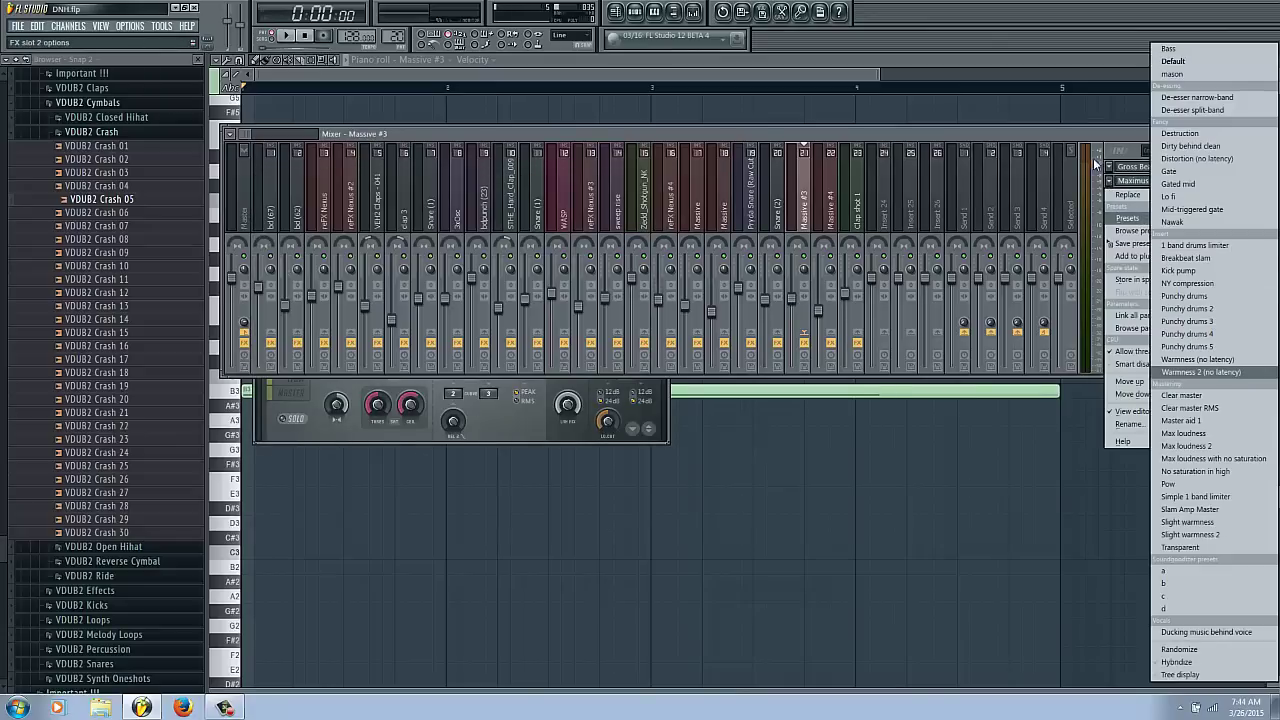
pyautogui.click(1115, 532)
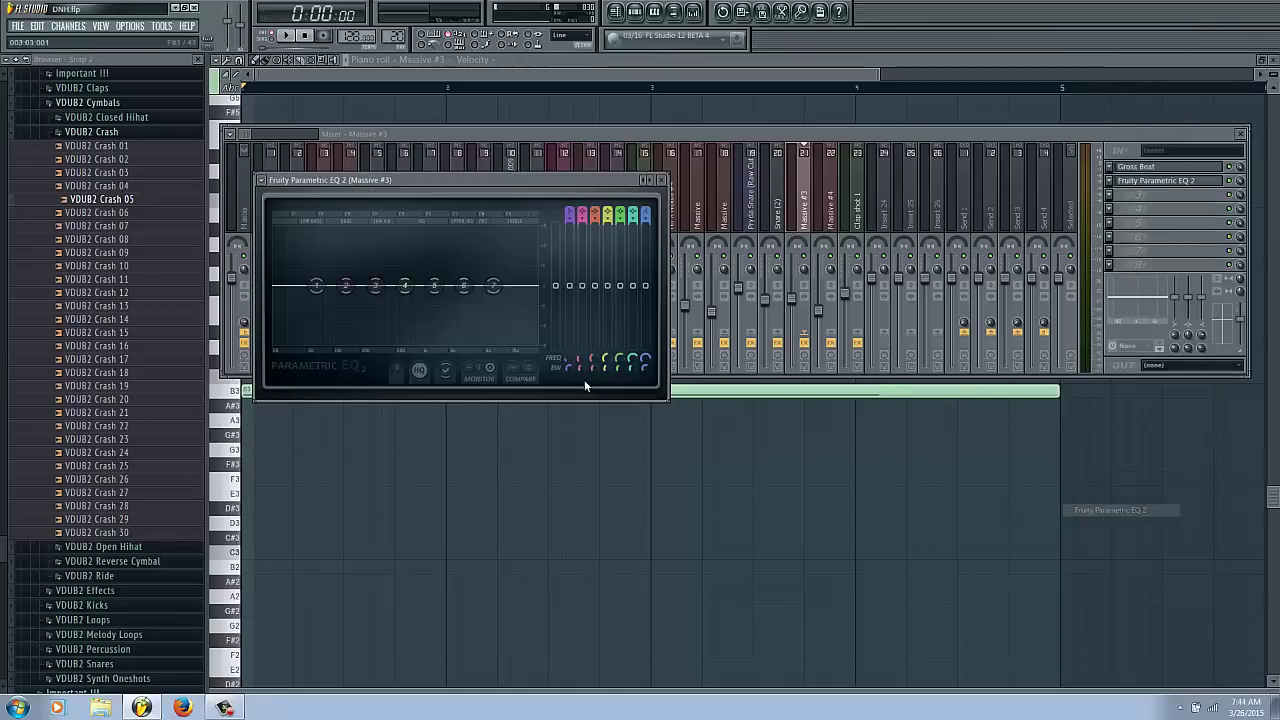
# Shape the Massive #3 EQ with a low cut, a slight band 3 boost, a high cut near 19.7 kHz and a lower main level.
pyautogui.moveTo(315, 295); pyautogui.dragTo(340, 440)
pyautogui.moveTo(375, 286); pyautogui.dragTo(417, 277)
pyautogui.moveTo(356, 337); pyautogui.dragTo(366, 337)
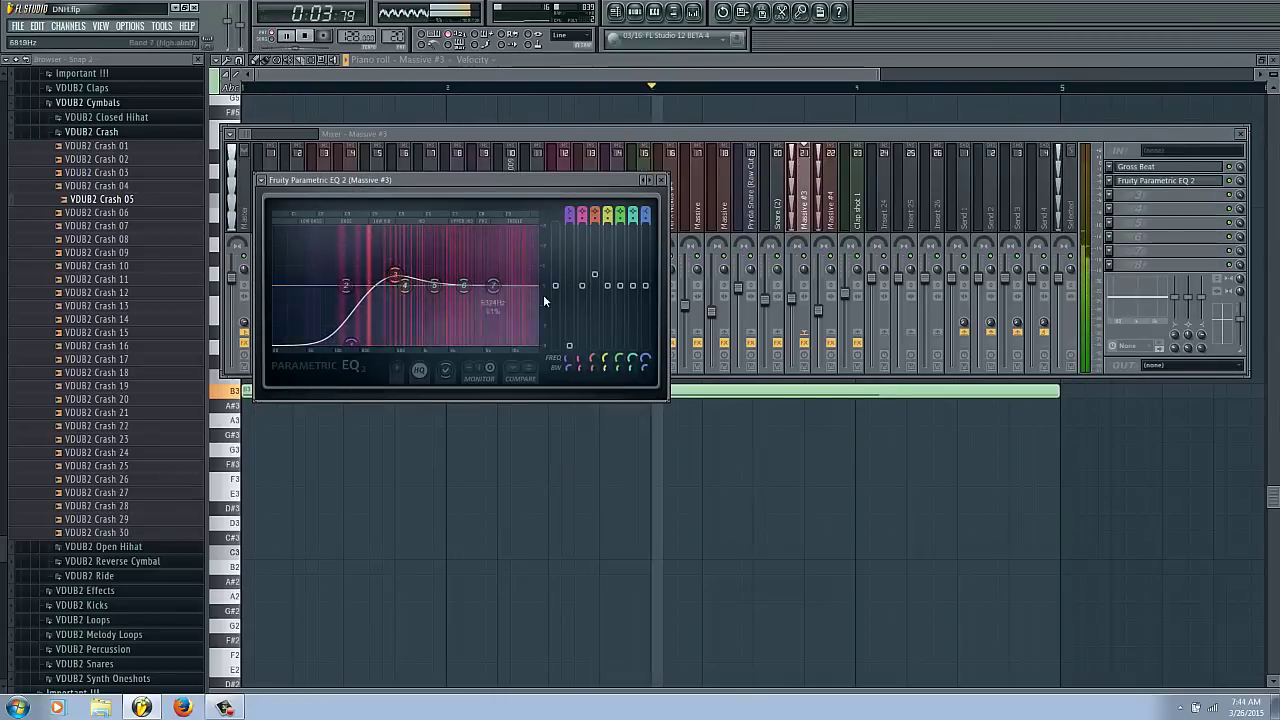
pyautogui.moveTo(519, 298); pyautogui.dragTo(537, 357)
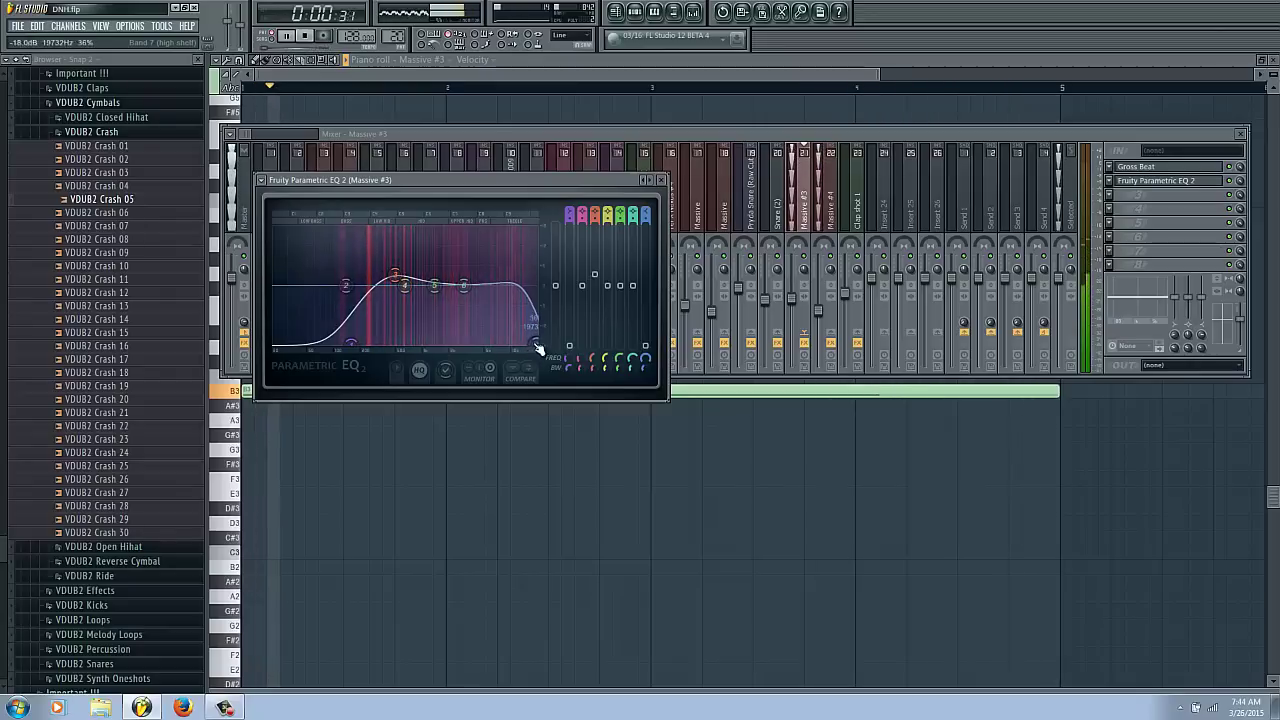
pyautogui.moveTo(548, 286); pyautogui.dragTo(557, 310)
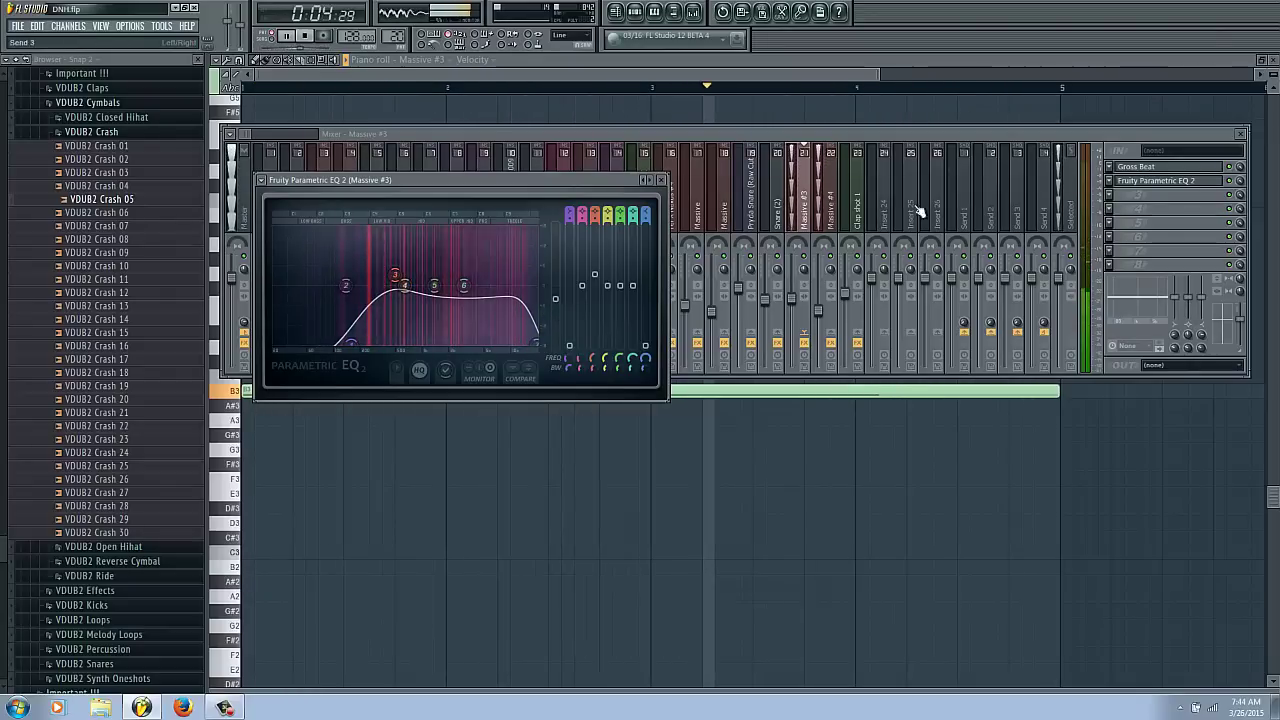
# Replace Maximus on the Massive #4 mixer track with Fruity Parametric EQ 2 and open the equalizer.
pyautogui.click(838, 228)
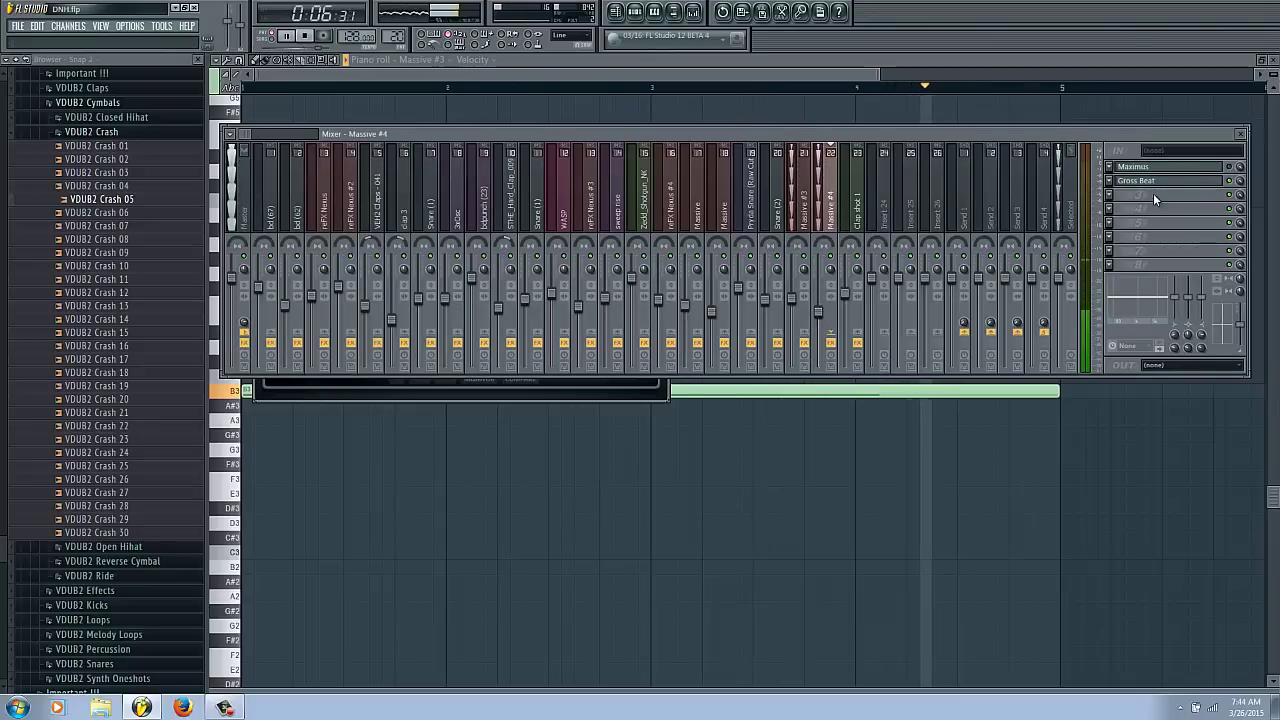
pyautogui.press('space')
pyautogui.click(1110, 172)
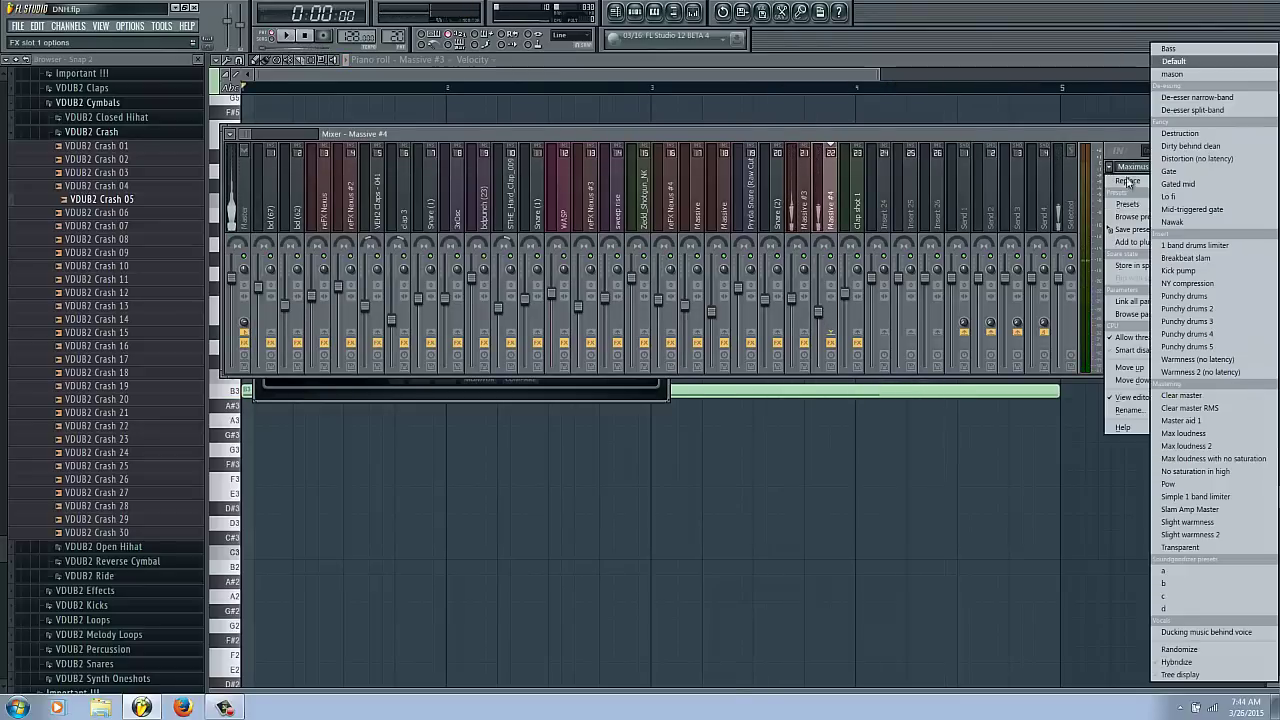
pyautogui.moveTo(1125, 181)
pyautogui.click(1140, 511)
pyautogui.click(1231, 170)
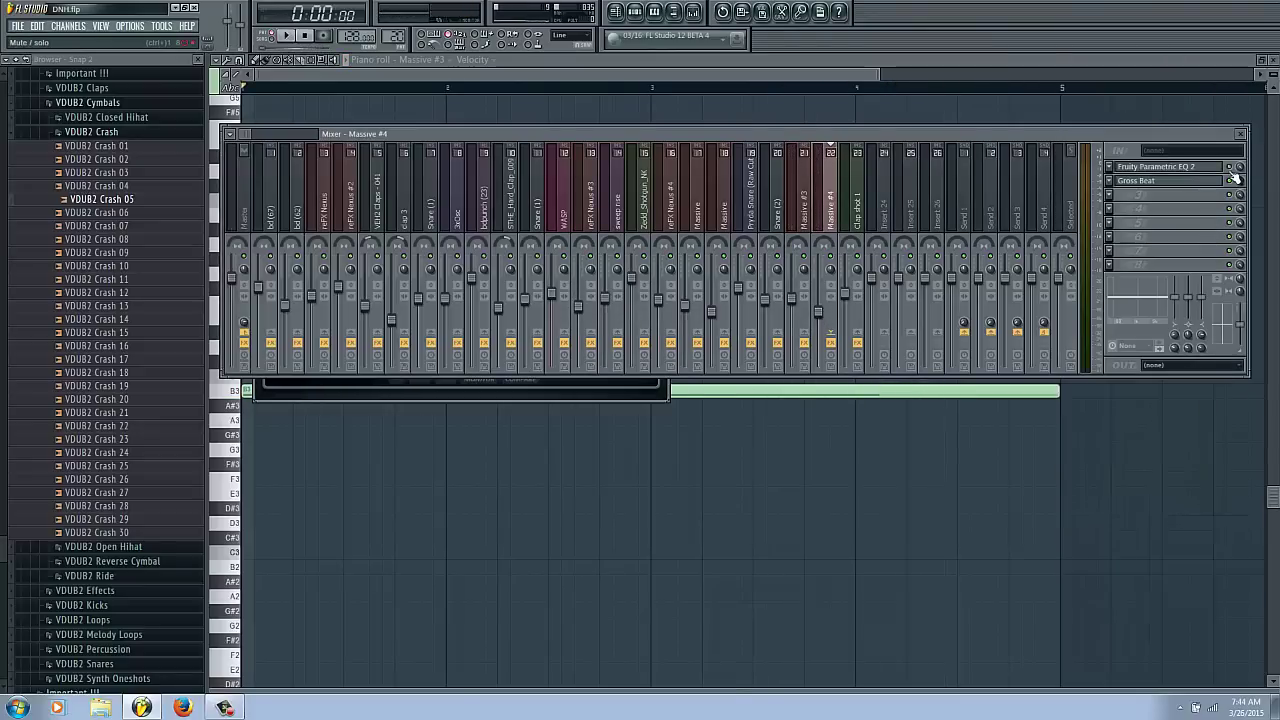
pyautogui.click(1147, 170)
# Shape the Massive #4 EQ during playback with a low cut near 82 Hz, a slight band 3 boost, a band 4 dip and a high cut.
pyautogui.press('space')
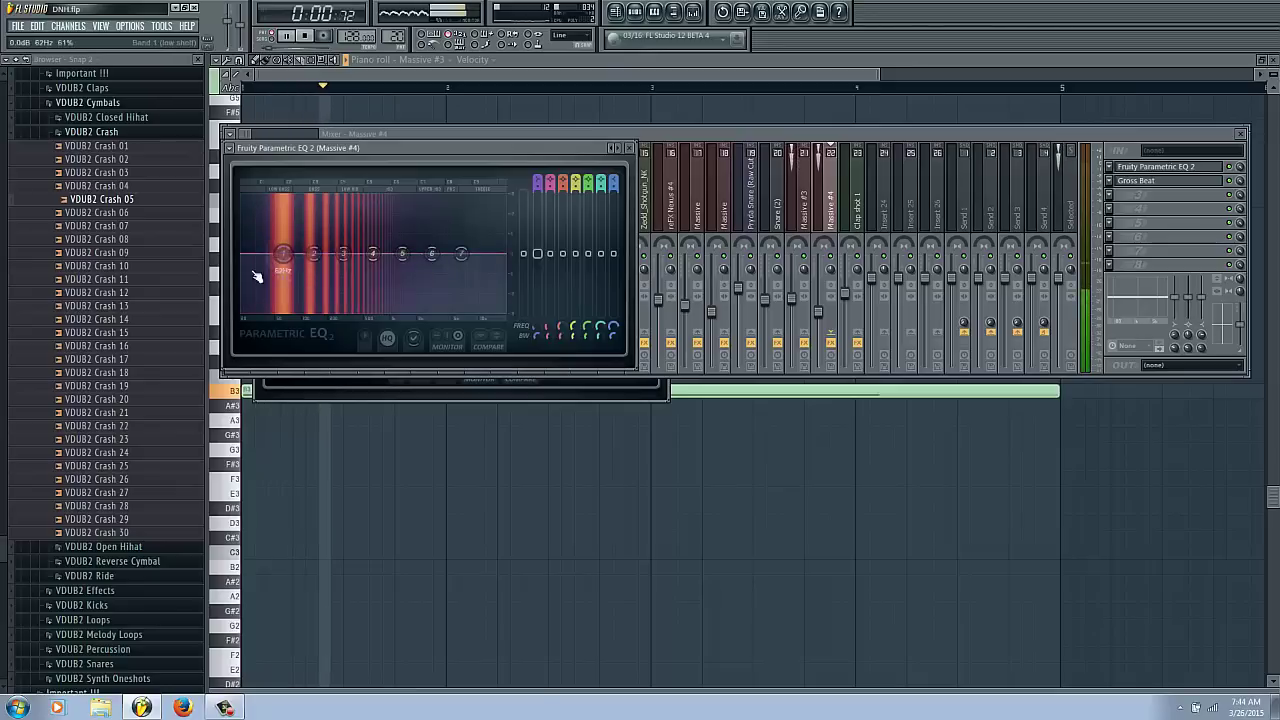
pyautogui.moveTo(296, 295); pyautogui.dragTo(294, 316)
pyautogui.moveTo(343, 259); pyautogui.dragTo(342, 252)
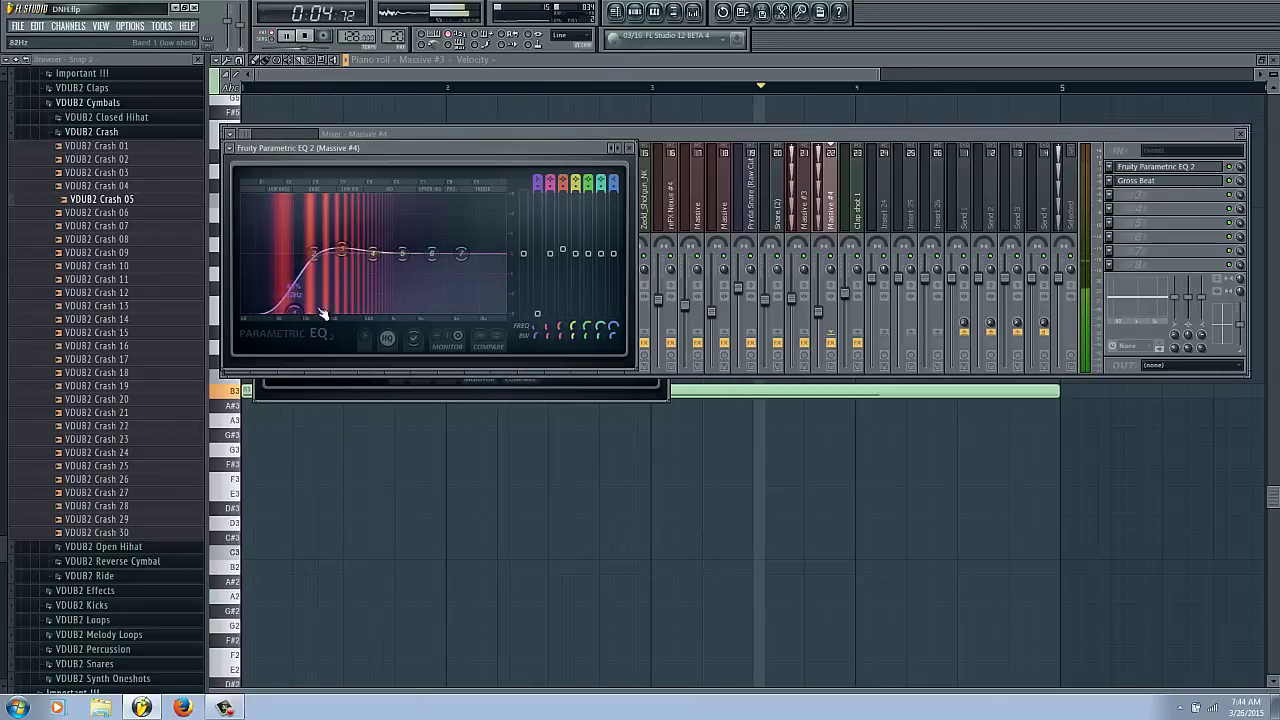
pyautogui.moveTo(462, 257); pyautogui.dragTo(512, 322)
pyautogui.moveTo(374, 257); pyautogui.dragTo(385, 280)
pyautogui.press('space')
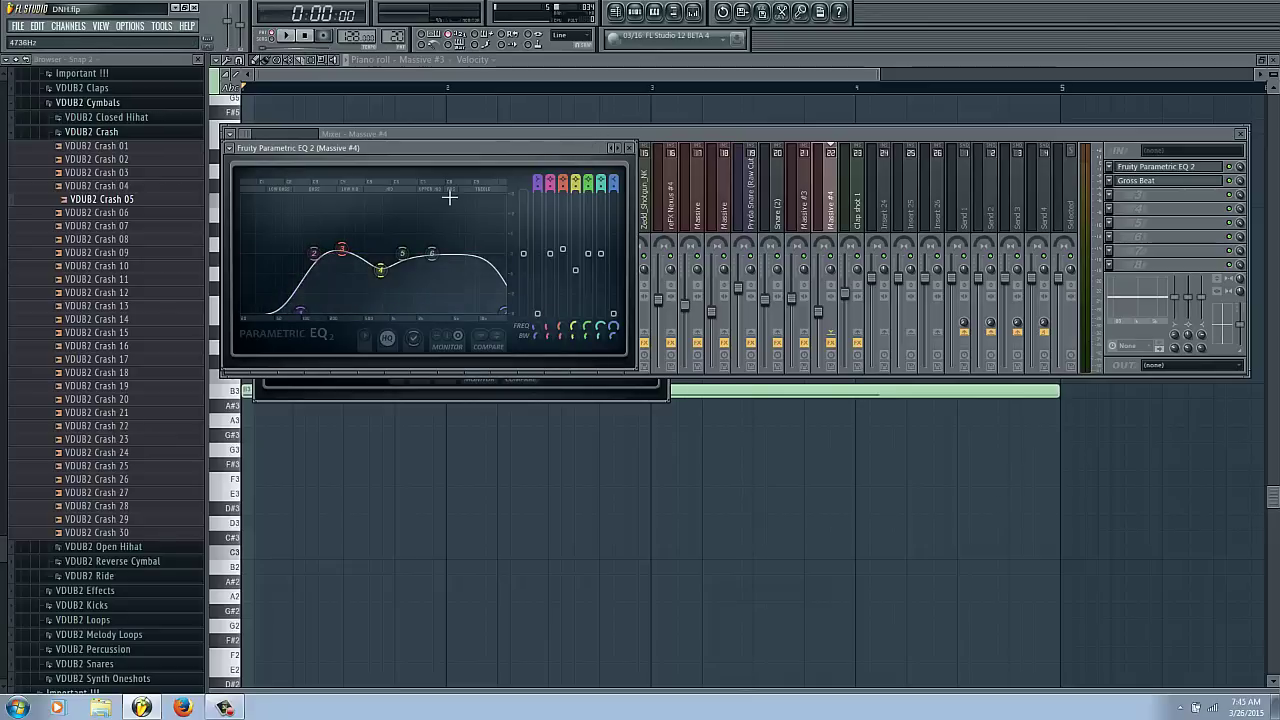
# Stop playback, pick the short Pattern 17 clip near bar 56 in the playlist, and bring up its Massive notes with the mixer.
pyautogui.press('space')
pyautogui.click(672, 458)
pyautogui.press('space')
pyautogui.press('F5')
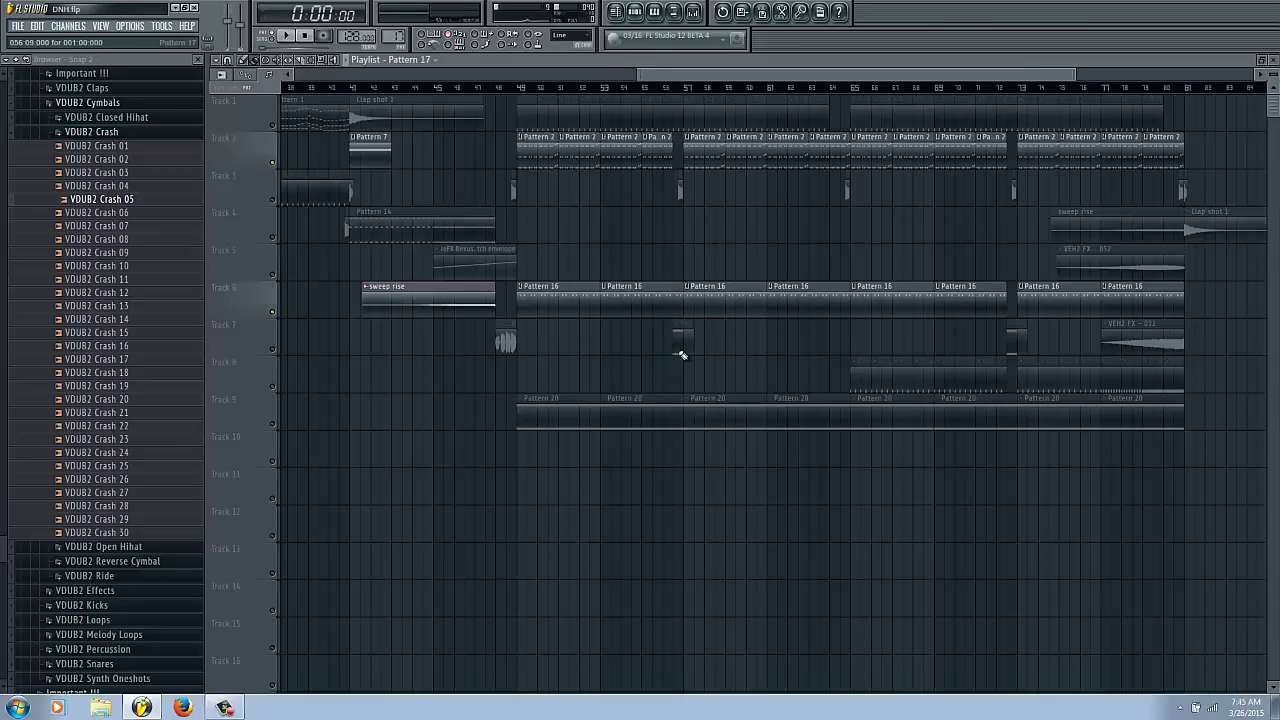
pyautogui.press('F7')
pyautogui.click(692, 11)
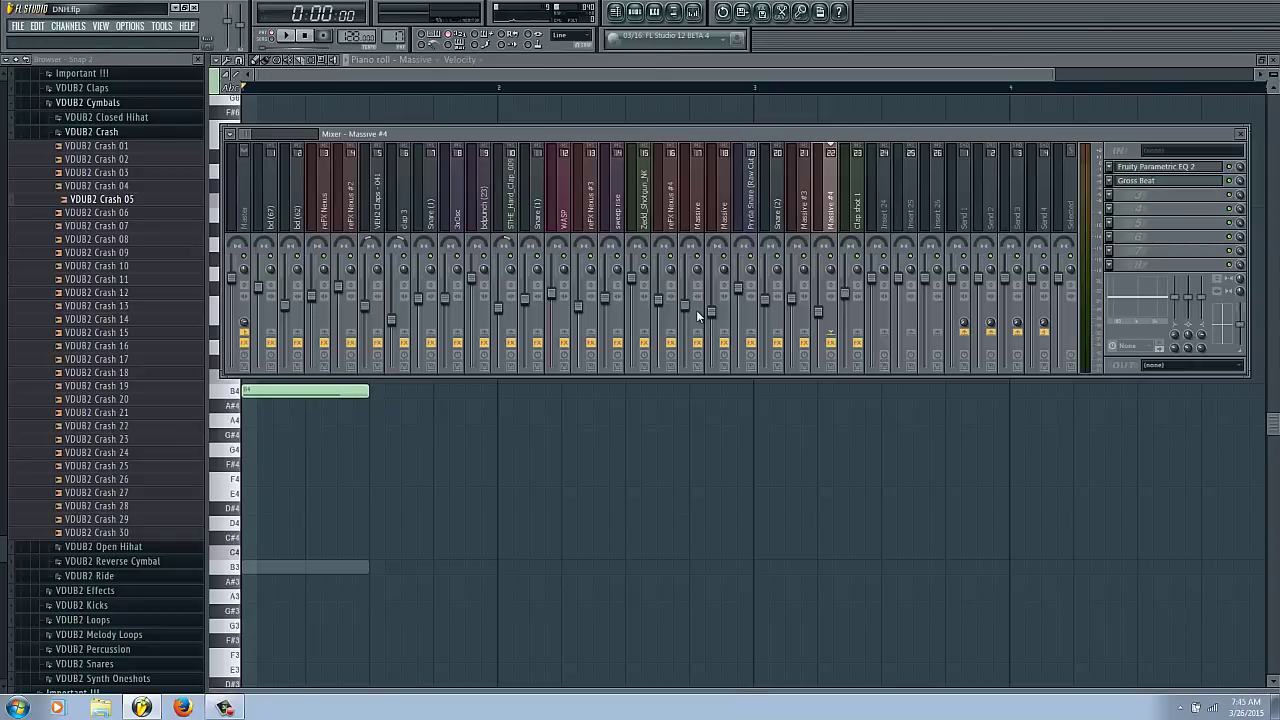
# Set the reverb amount to 18% in Fruity Reeverb on the Massive mixer track 17 and play the pattern.
pyautogui.press('F6')
pyautogui.press('F5')
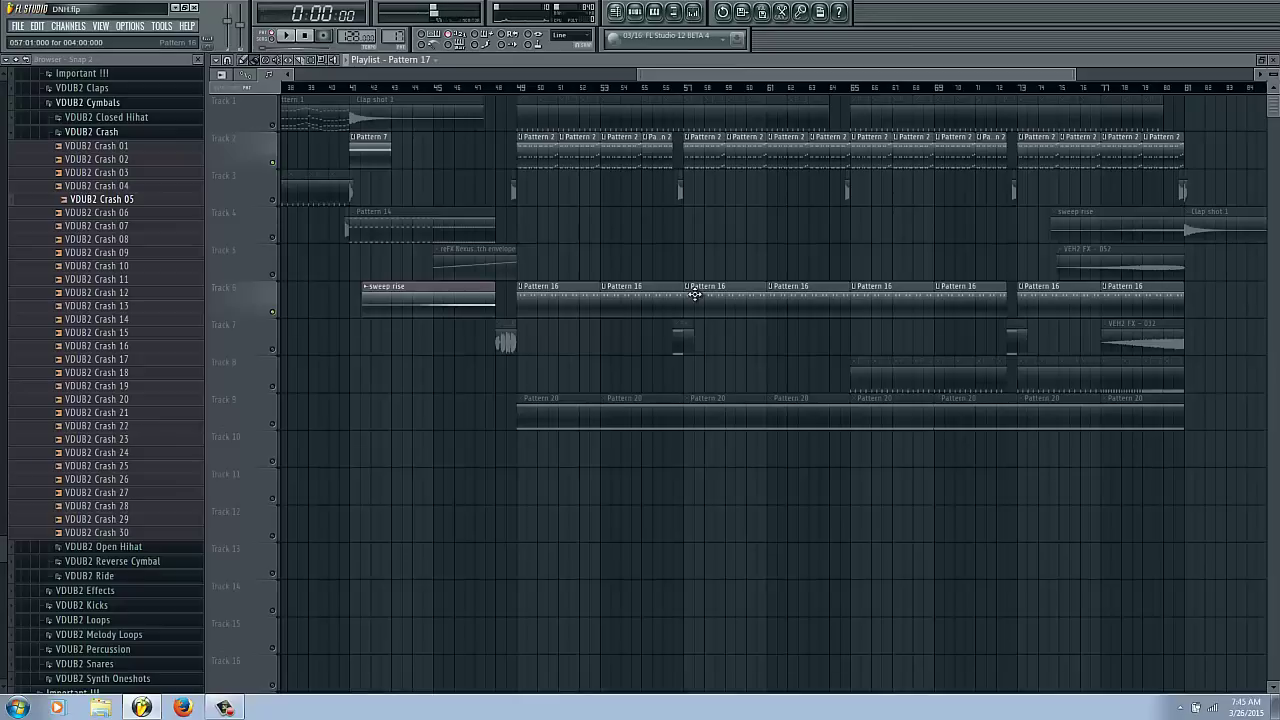
pyautogui.click(690, 11)
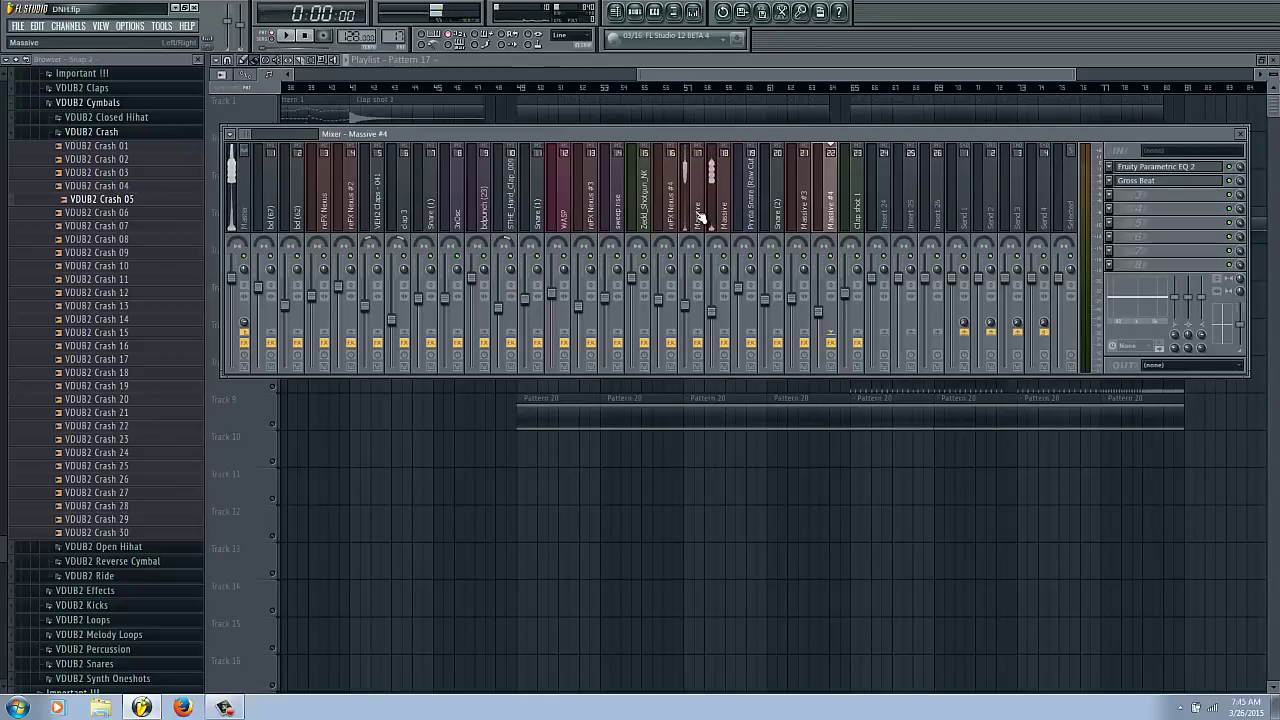
pyautogui.click(700, 218)
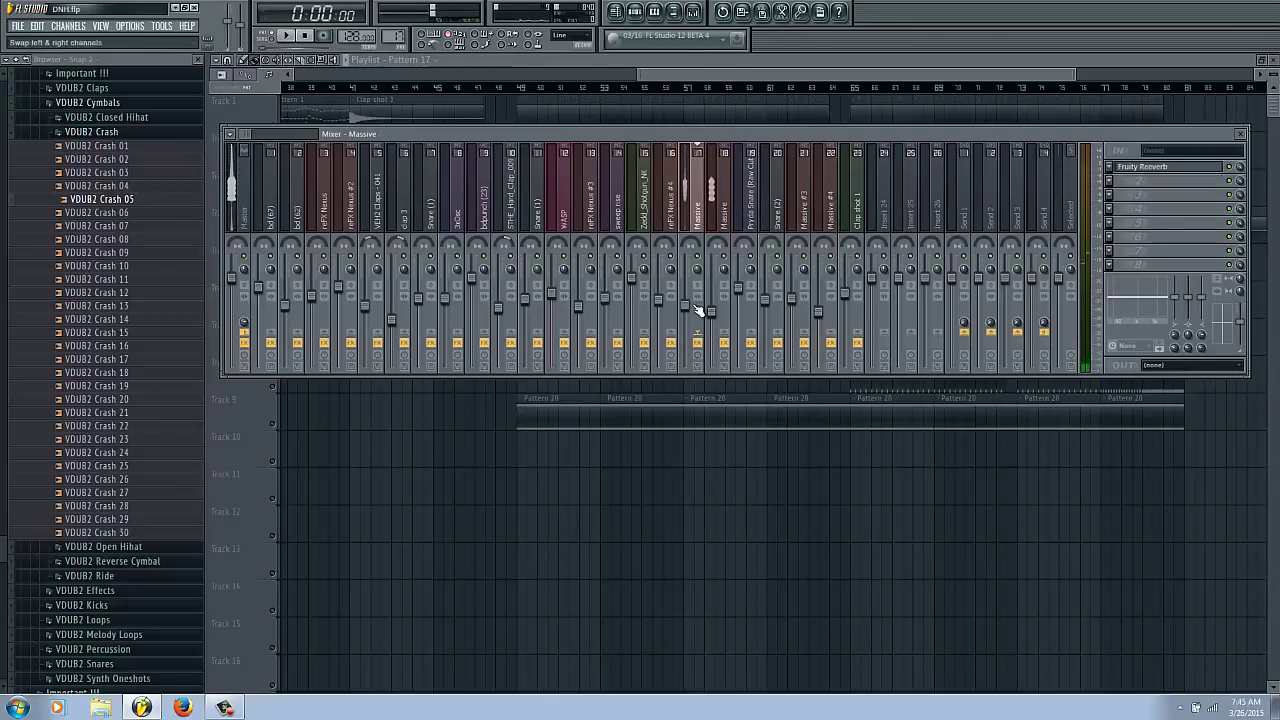
pyautogui.click(1165, 168)
pyautogui.moveTo(343, 281); pyautogui.dragTo(343, 284)
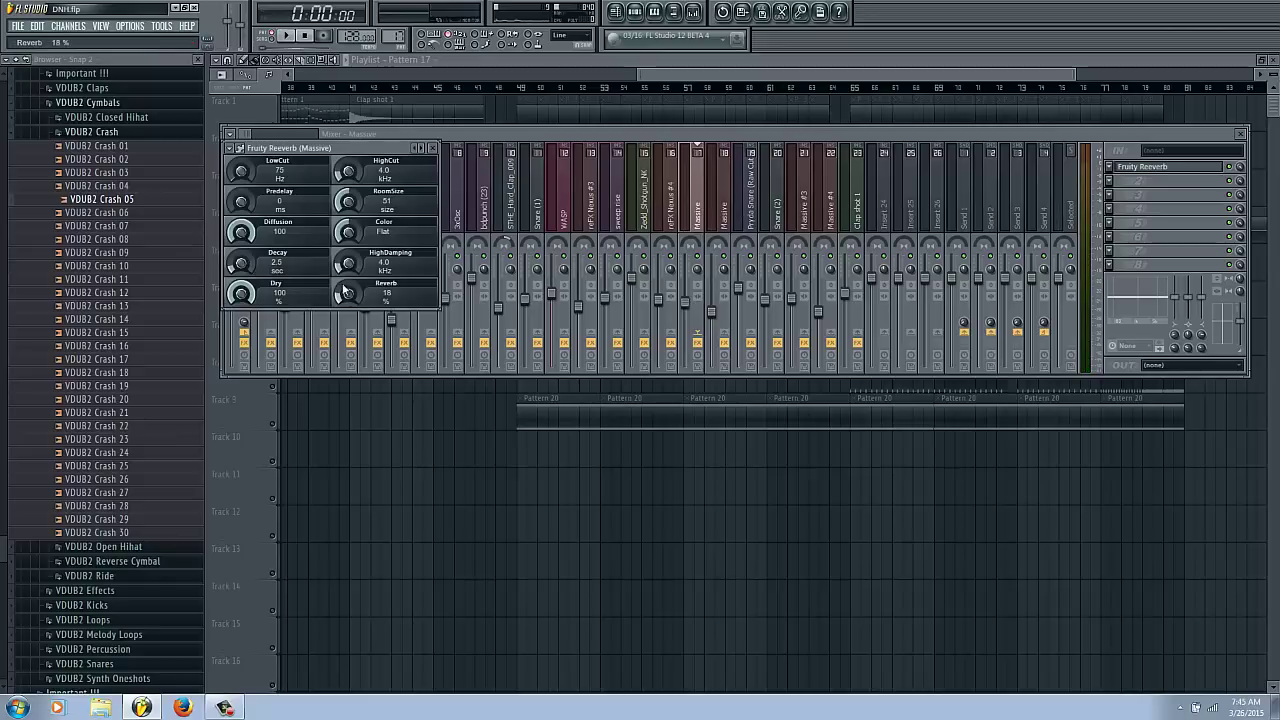
pyautogui.press('space')
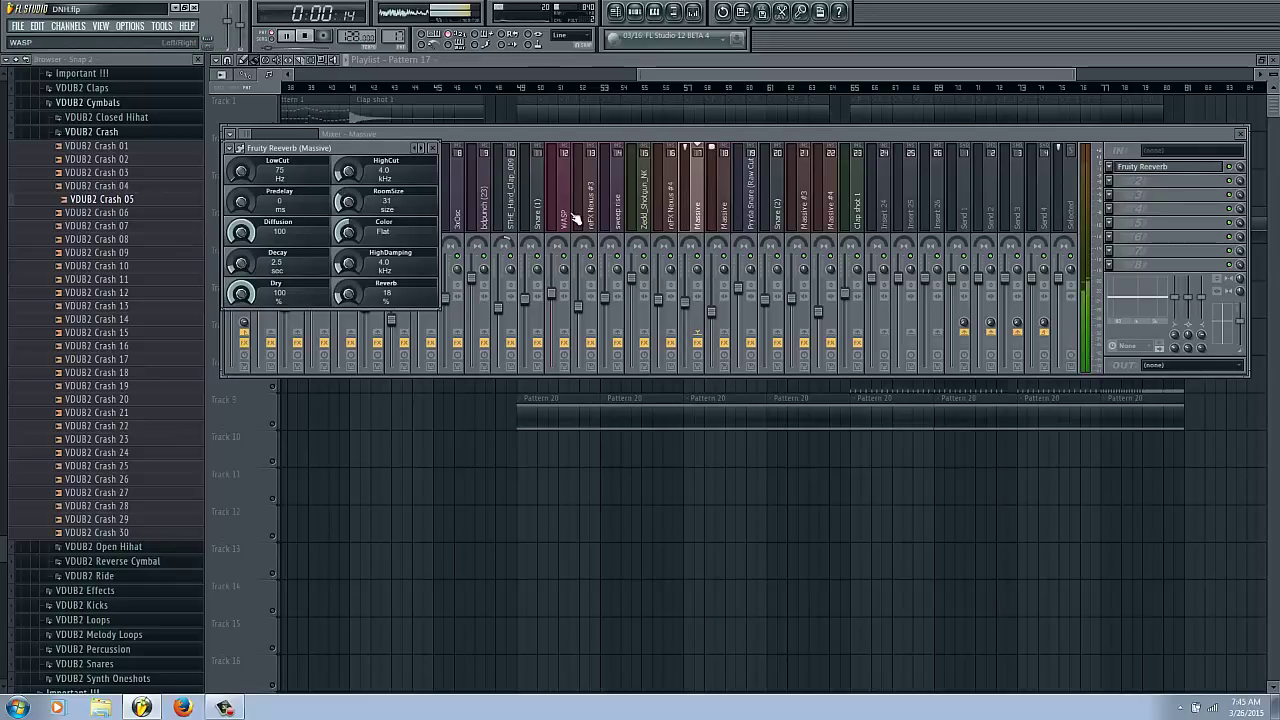
# Replace Maximus on the Massive mixer track 18 with Fruity Parametric EQ 2.
pyautogui.click(732, 217)
pyautogui.press('space')
pyautogui.click(1110, 167)
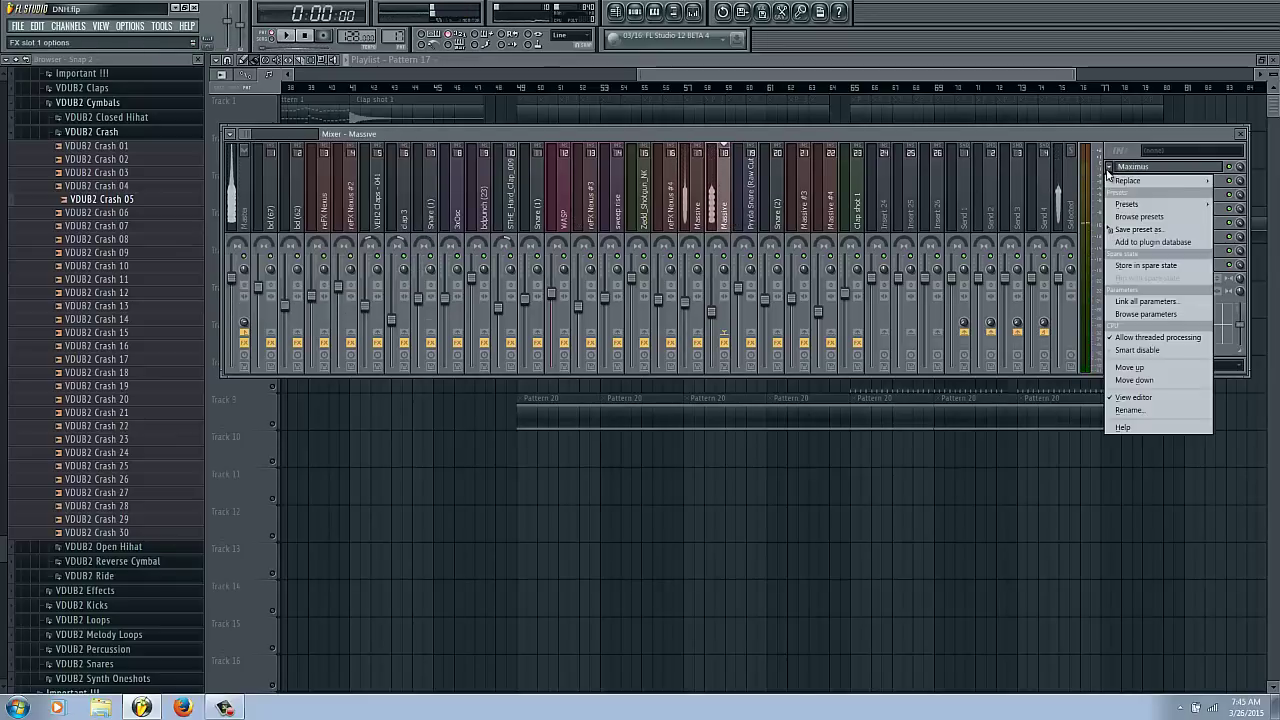
pyautogui.moveTo(1138, 207)
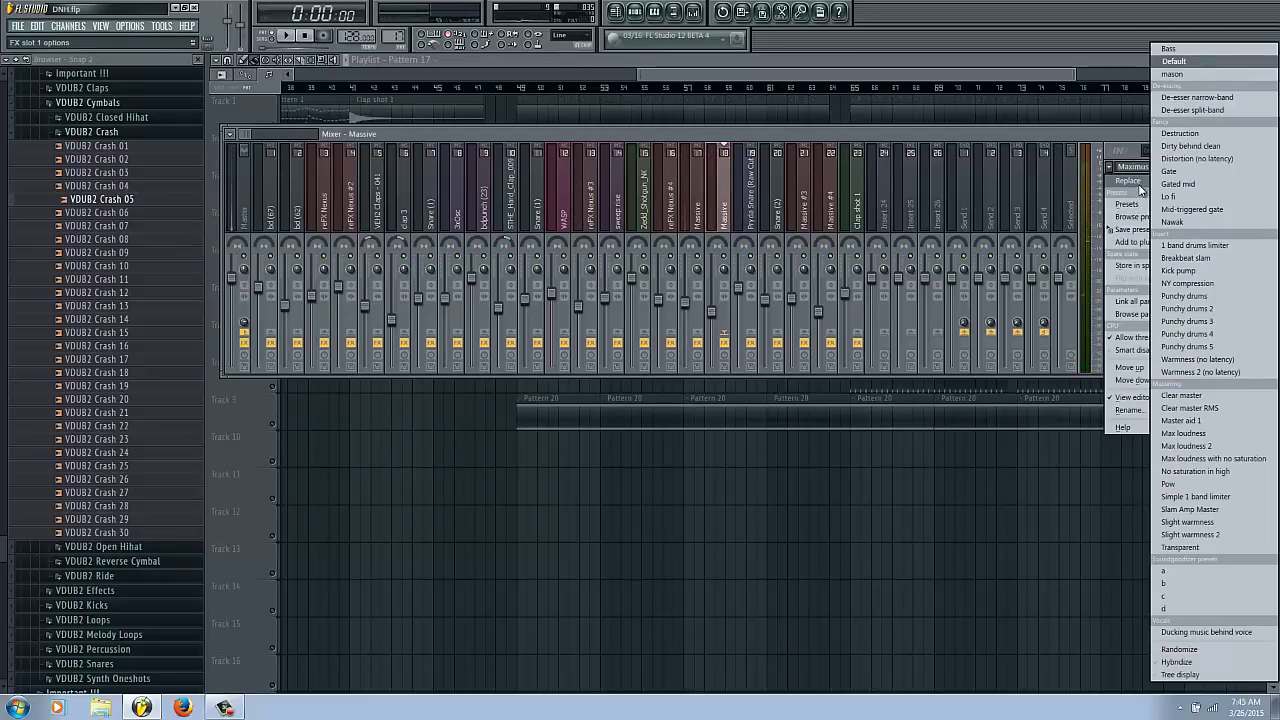
pyautogui.moveTo(1130, 181)
pyautogui.click(1160, 513)
# Shape the new Massive EQ during playback with a low cut, a band 4 boost near 740 Hz and a high cut at 20 kHz.
pyautogui.press('space')
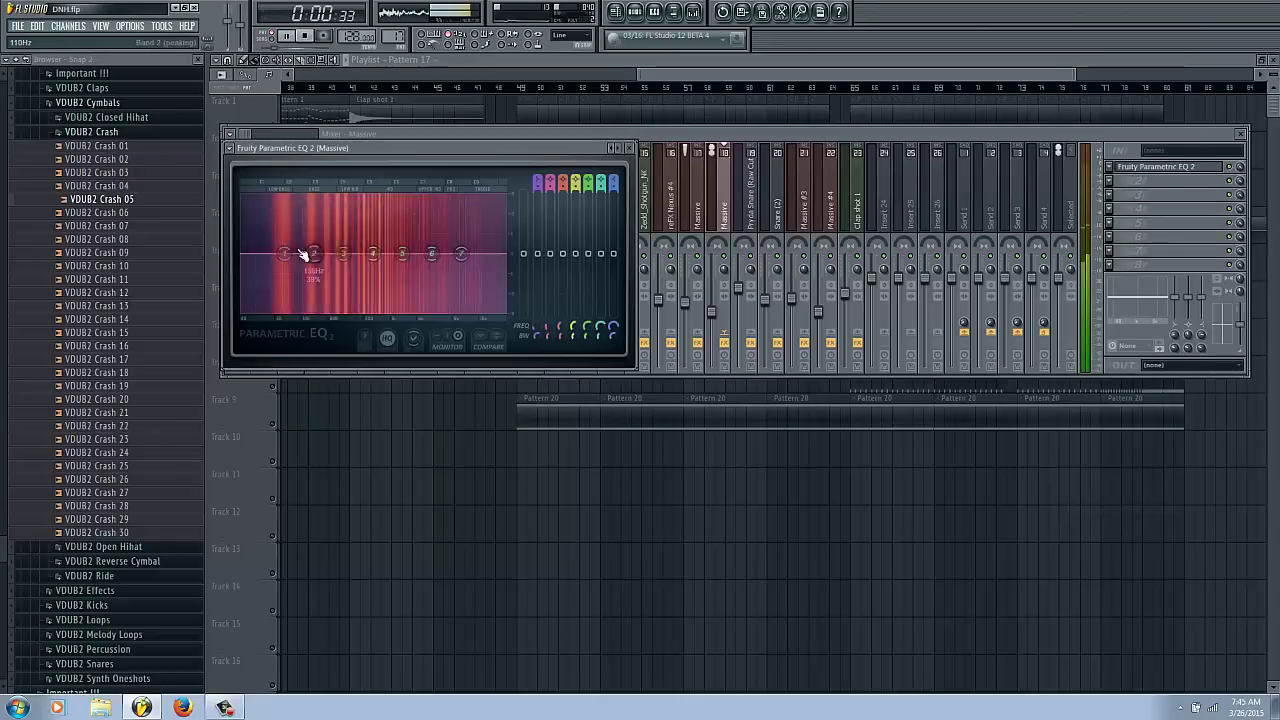
pyautogui.moveTo(290, 254); pyautogui.dragTo(335, 323)
pyautogui.press('space')
pyautogui.moveTo(389, 261); pyautogui.dragTo(395, 242)
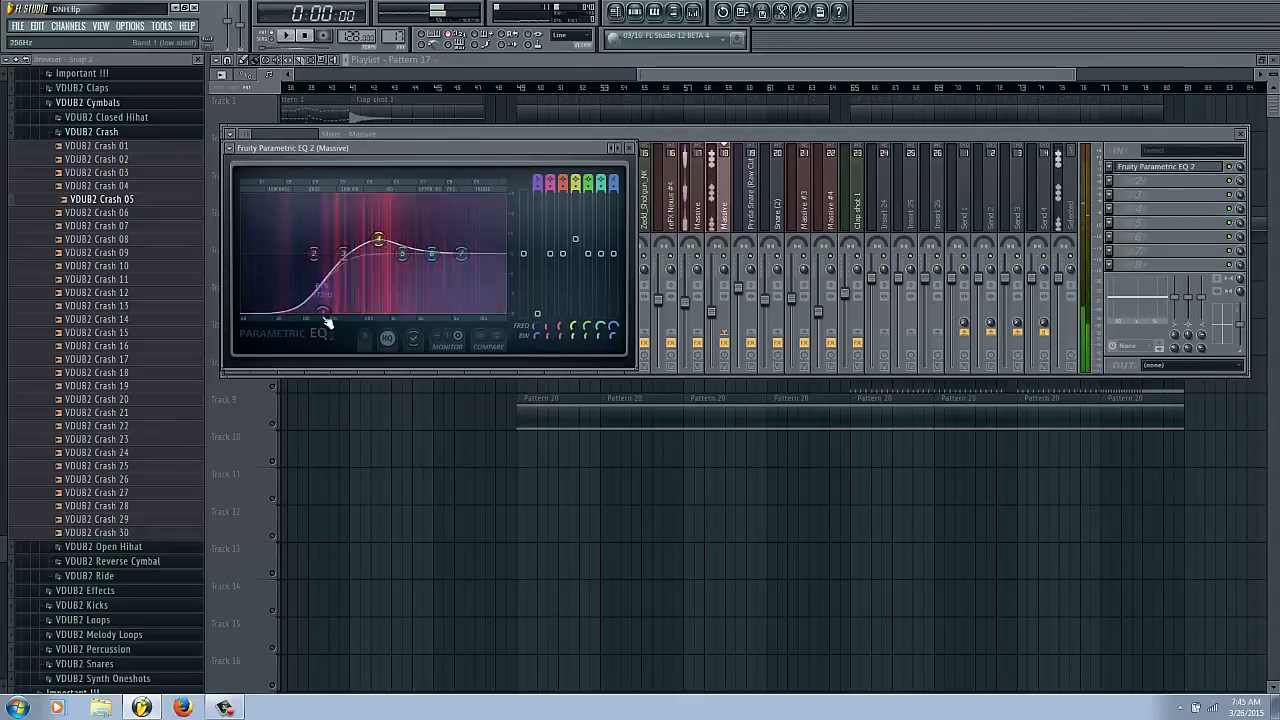
pyautogui.press('space')
pyautogui.moveTo(323, 323); pyautogui.dragTo(334, 320)
pyautogui.moveTo(462, 254); pyautogui.dragTo(580, 383)
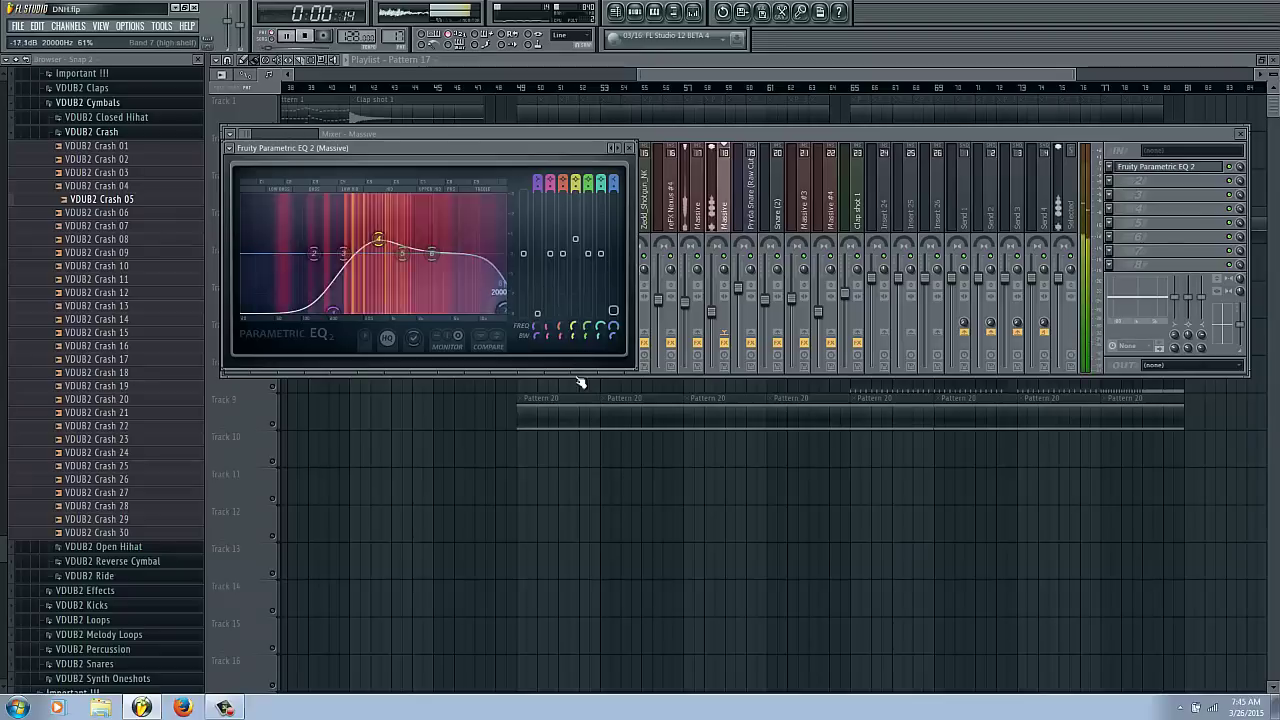
pyautogui.press('space')
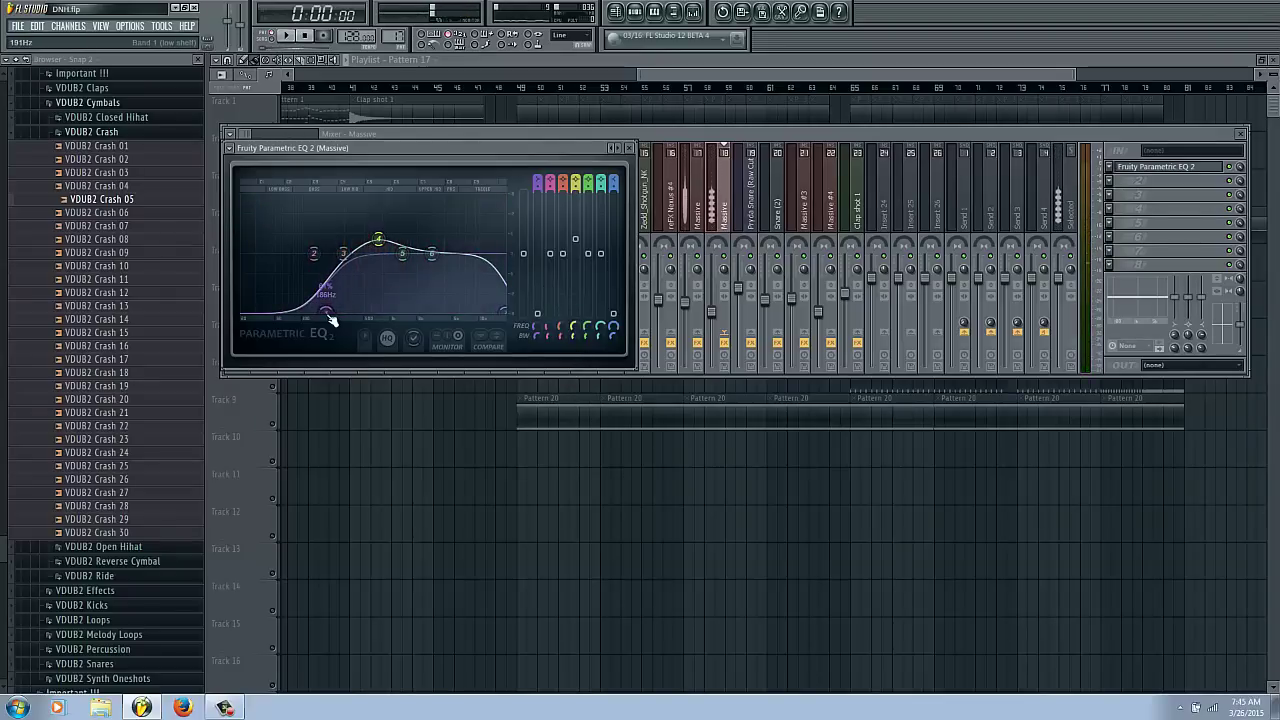
# Balance the two Massive tracks while listening by slightly raising track 17's volume and slightly lowering track 18's.
pyautogui.click(688, 295)
pyautogui.press('space')
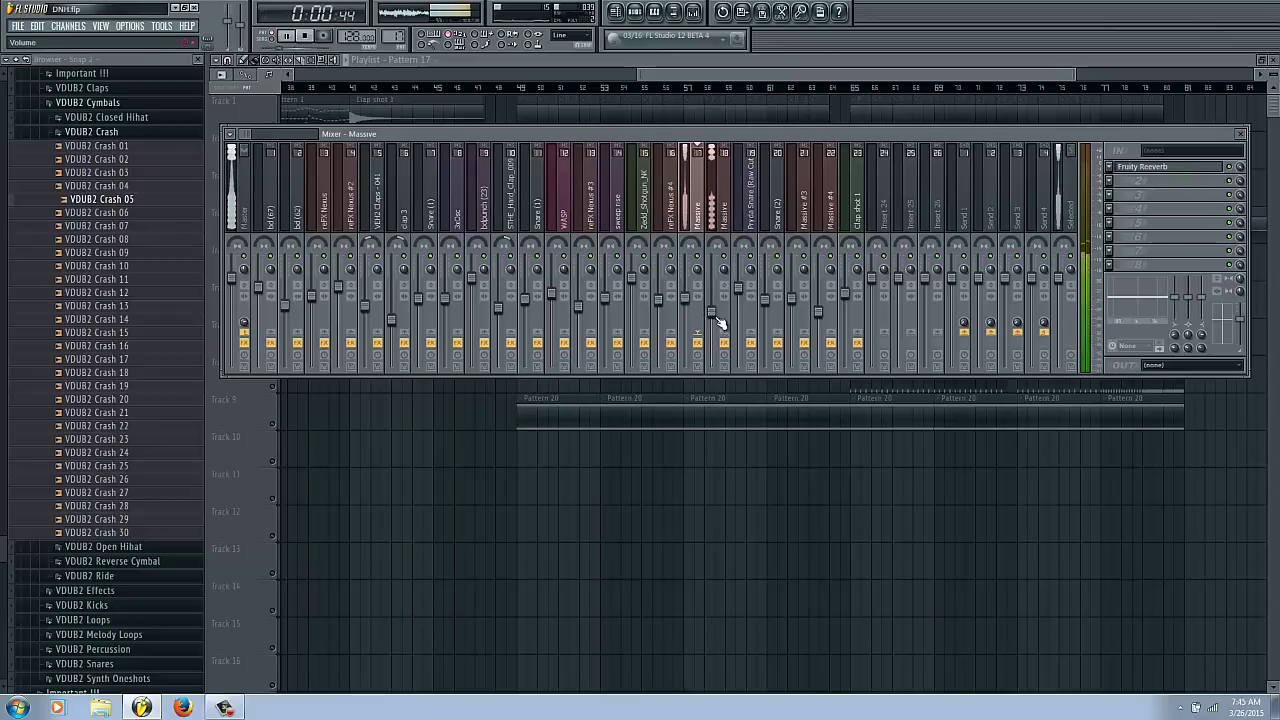
pyautogui.click(714, 320)
pyautogui.press('space')
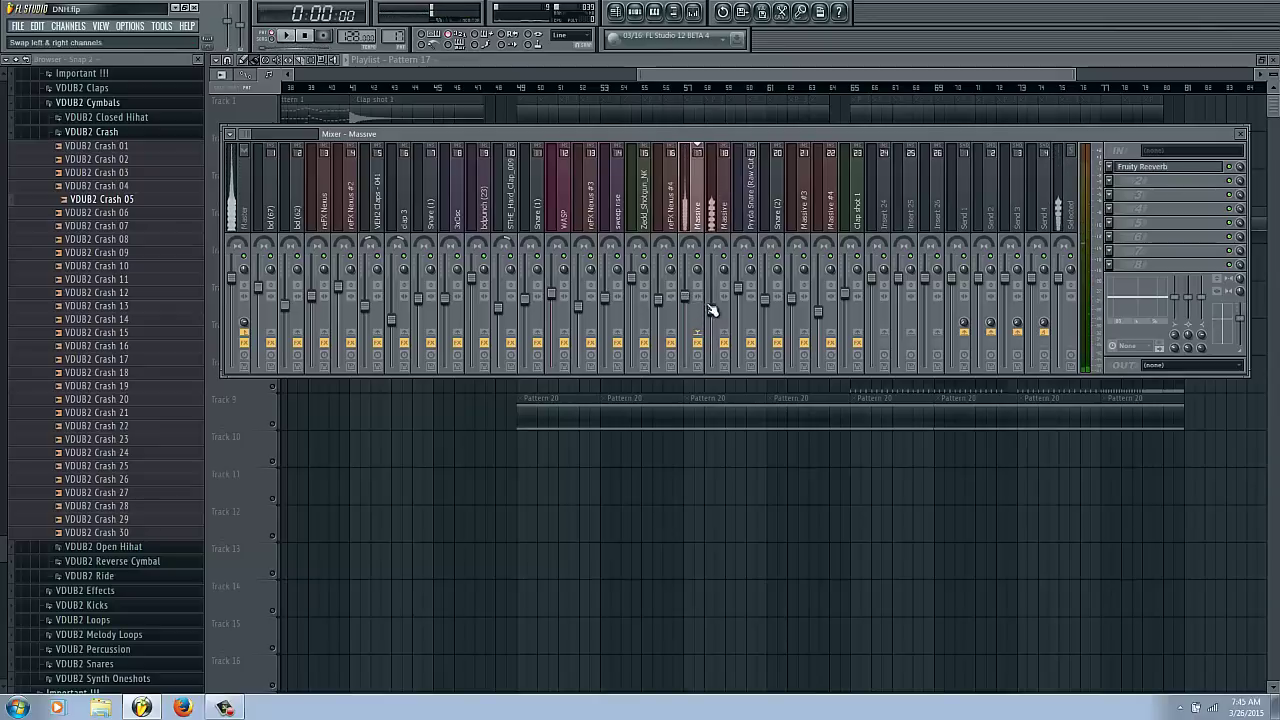
pyautogui.press('space')
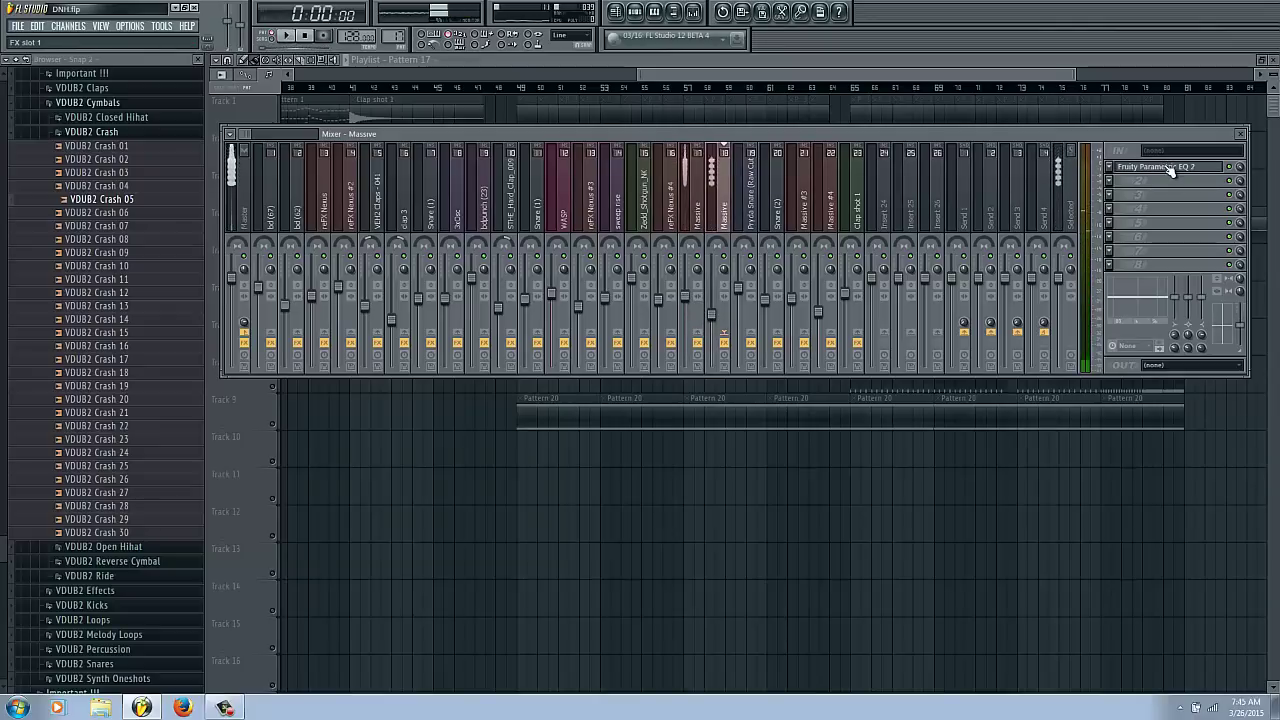
# Reopen the equalizer on Massive track 18 and dip band 5 near 1.8 kHz during playback.
pyautogui.click(1168, 168)
pyautogui.press('space')
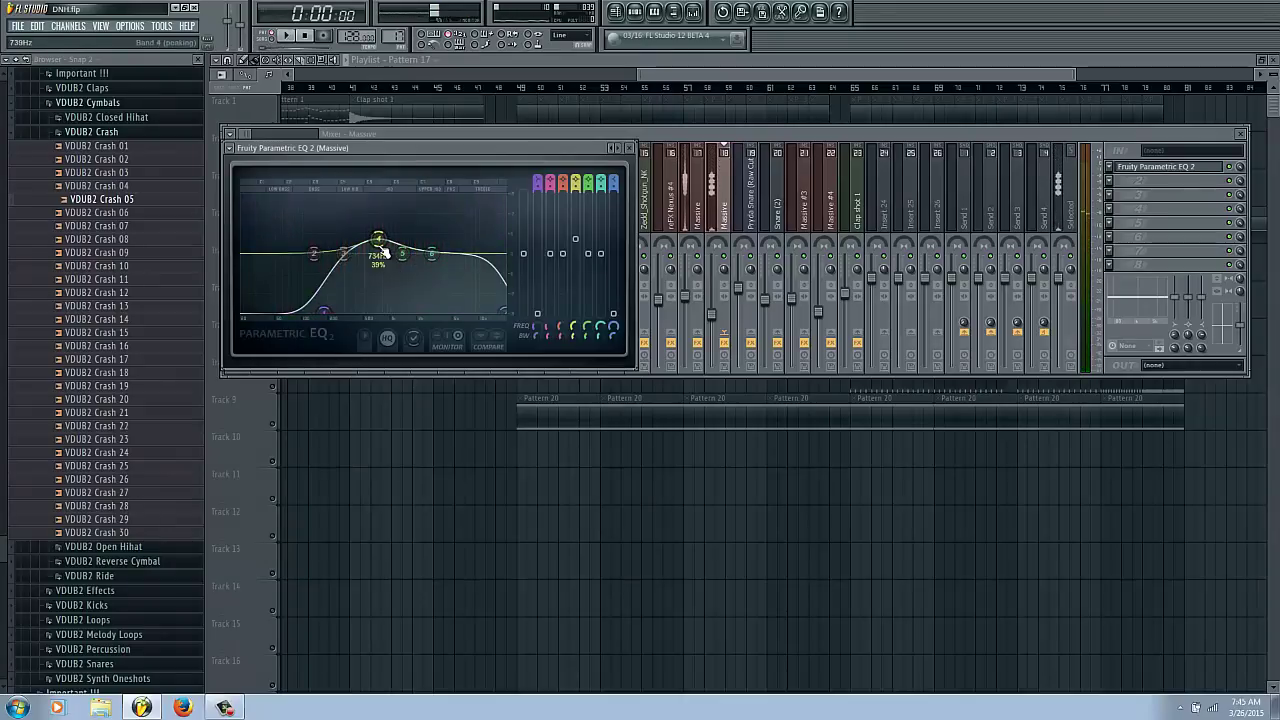
pyautogui.press('space')
pyautogui.moveTo(406, 261); pyautogui.dragTo(409, 268)
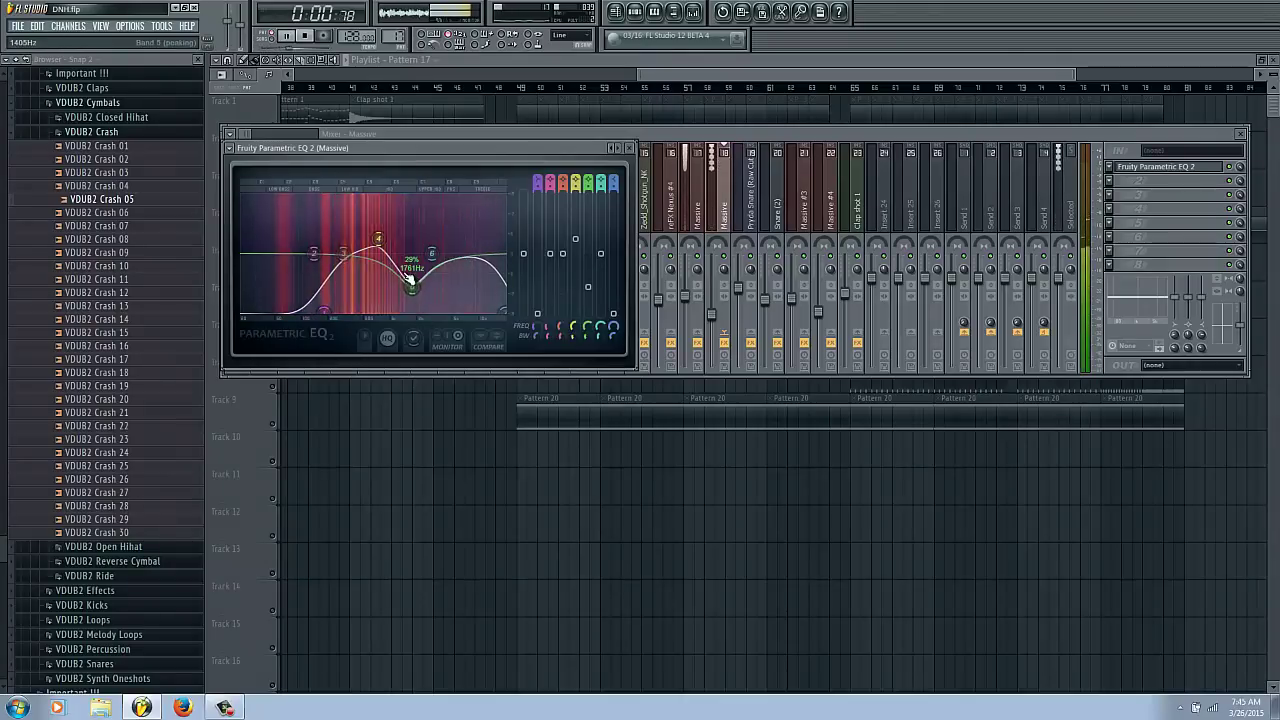
pyautogui.press('space')
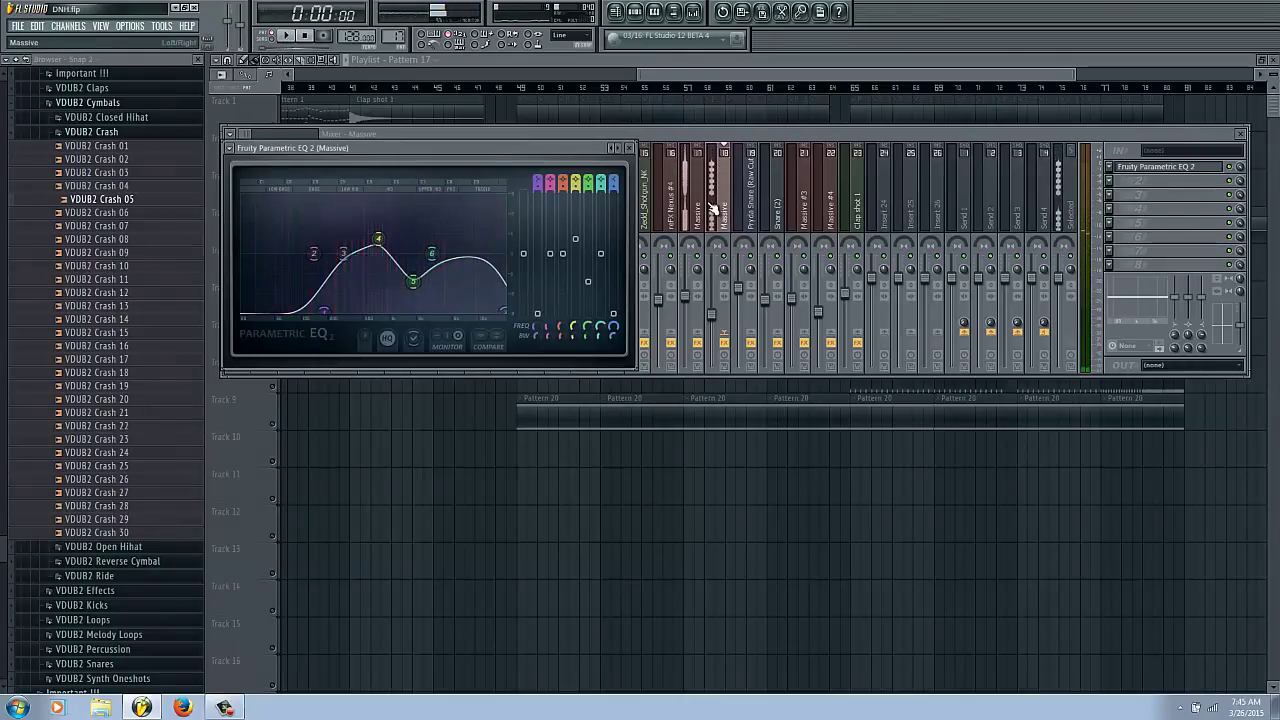
# Select Massive mixer track 17, then open the Massive #2 channel's notes in the piano roll and listen to the pattern.
pyautogui.click(699, 212)
pyautogui.press('F6')
pyautogui.click(588, 602)
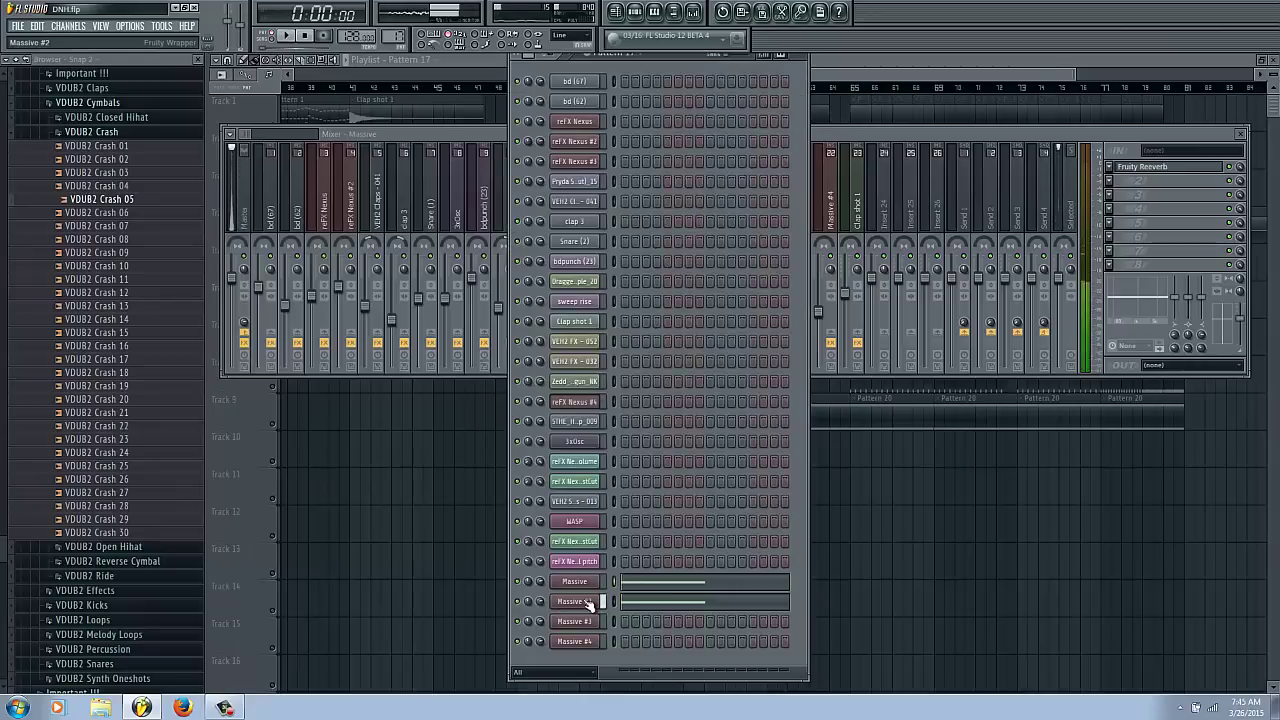
pyautogui.click(583, 604)
pyautogui.click(583, 604)
pyautogui.click(660, 603)
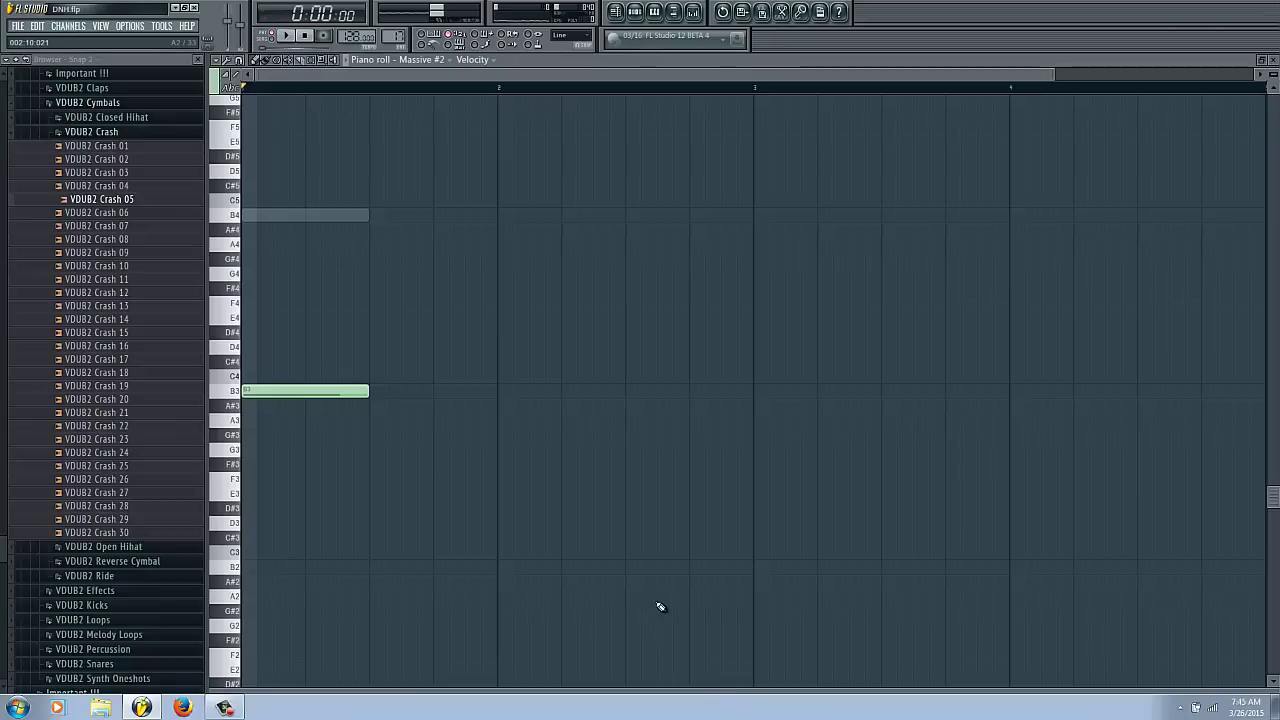
pyautogui.press('space')
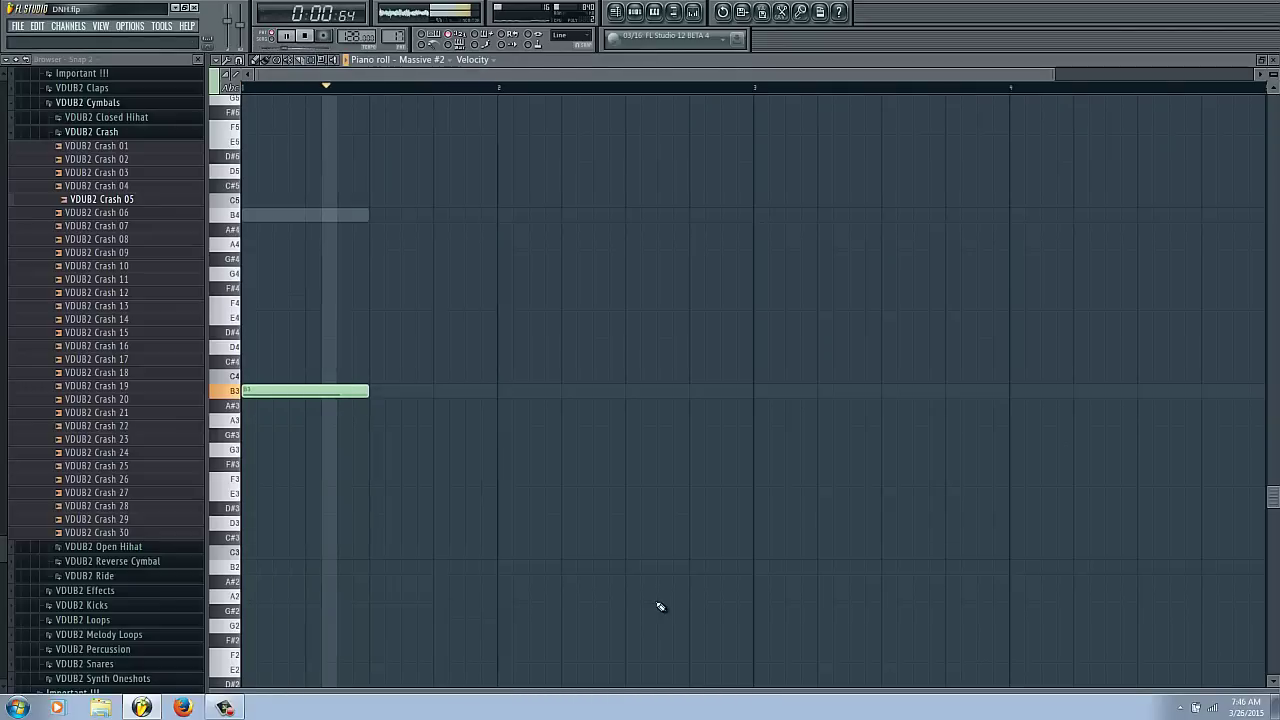
pyautogui.press('space')
# Return to the playlist and unmute all of its tracks.
pyautogui.press('F5')
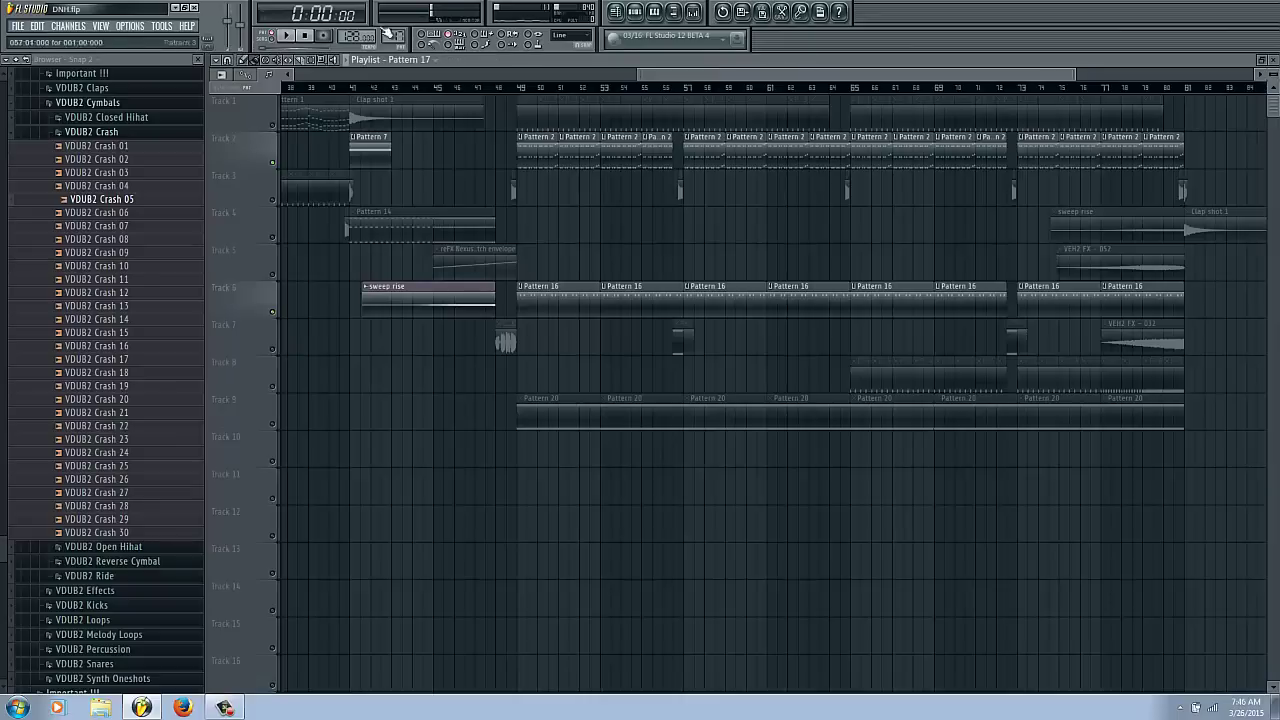
pyautogui.hotkey('ctrl', 'z')
pyautogui.rightClick(273, 315)
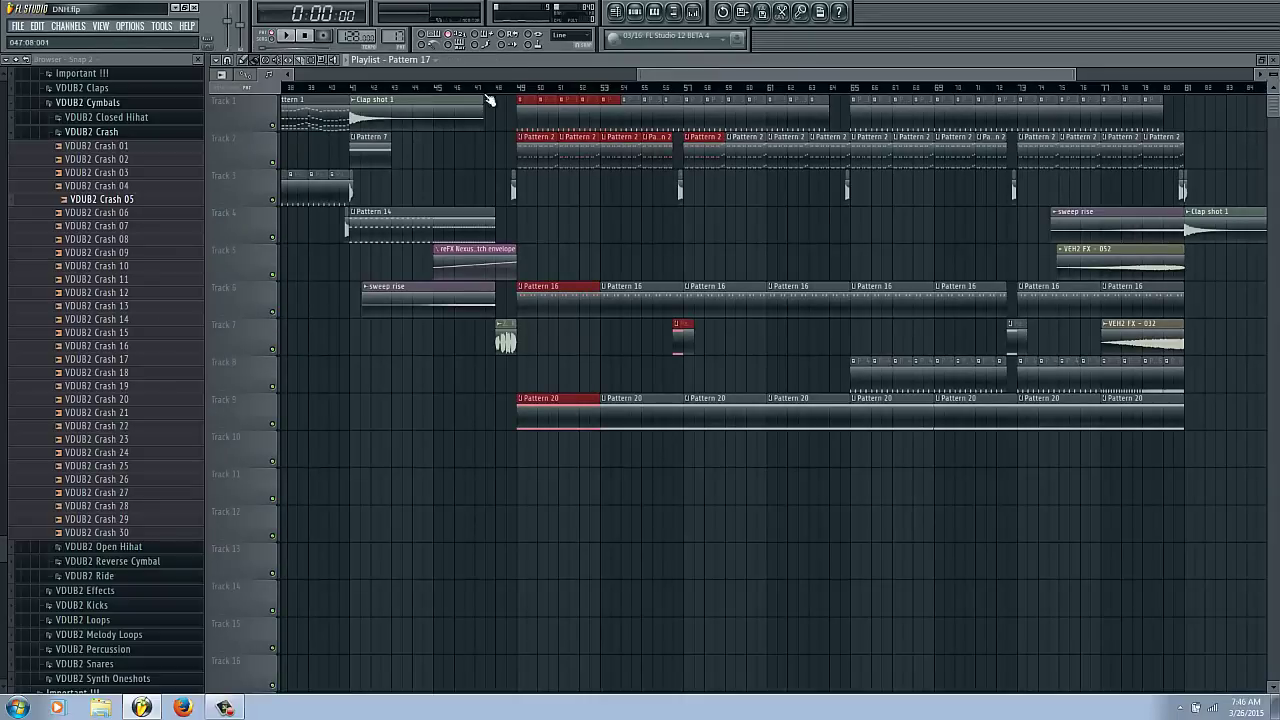
# Play the song from bar 49 to review the mix of the drop, then stop playback.
pyautogui.click(519, 88)
pyautogui.press('space')
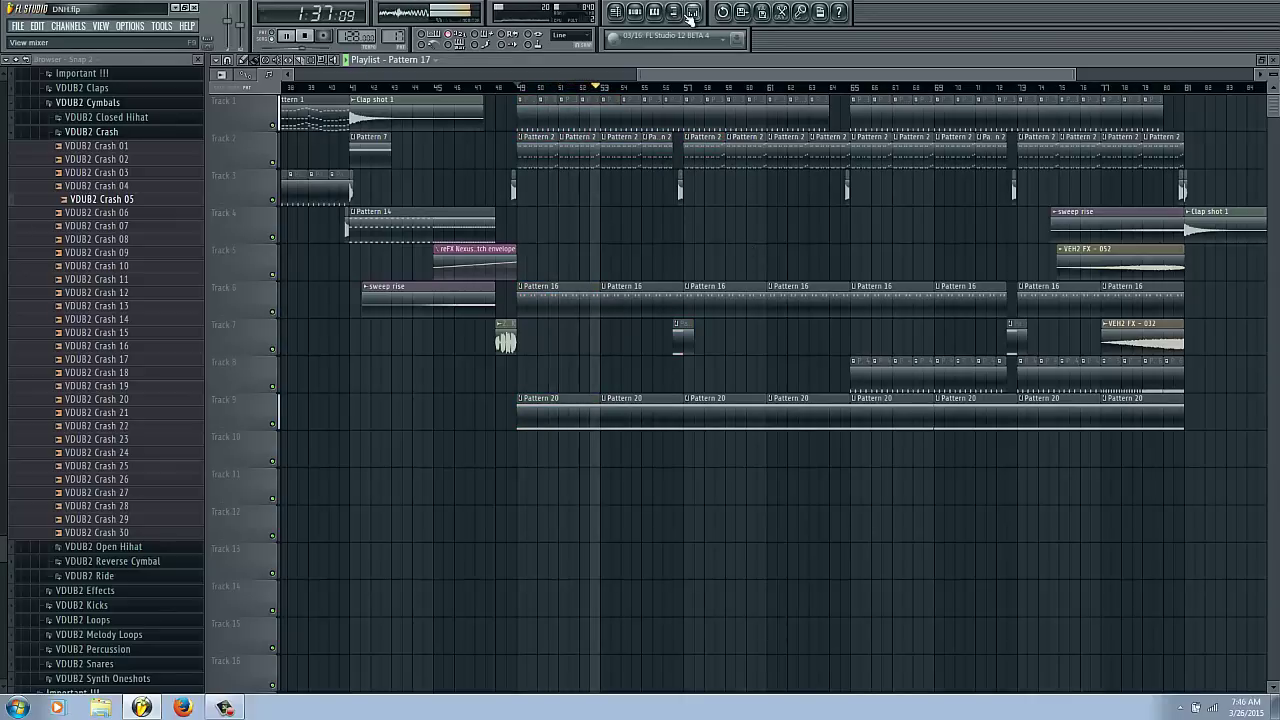
pyautogui.scroll(-2, 766, 223)
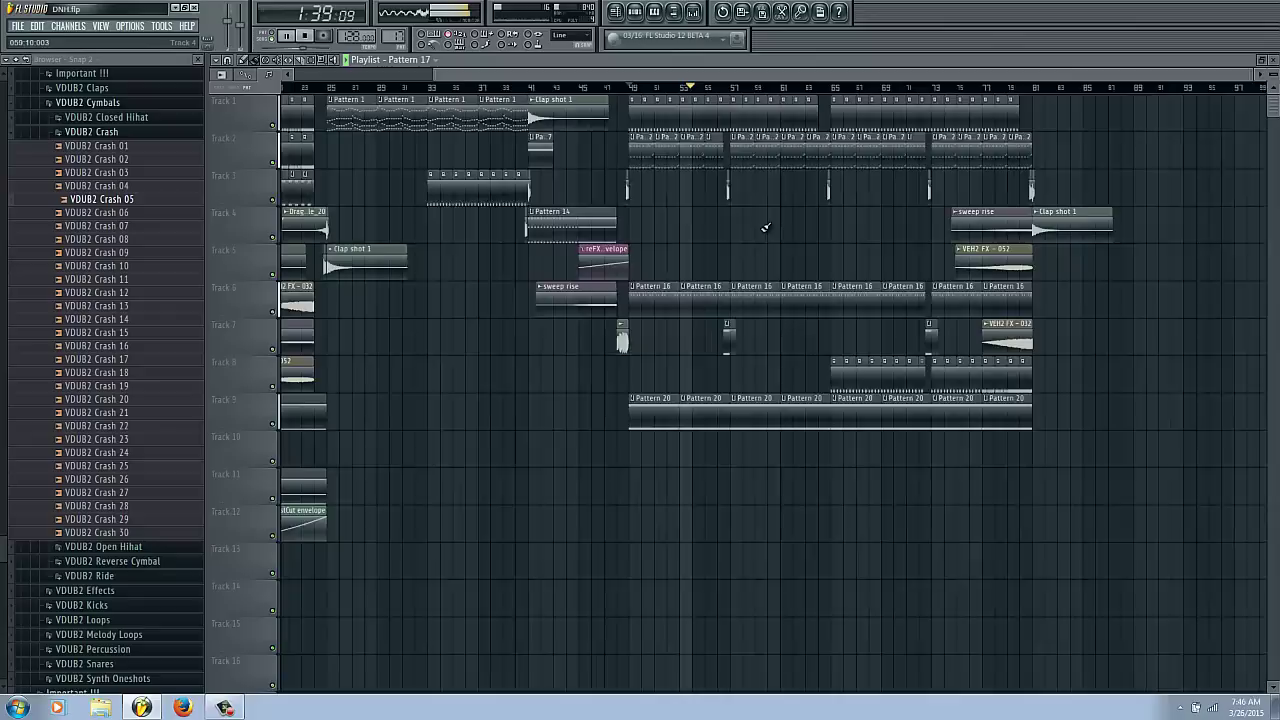
pyautogui.scroll(-1, 765, 225)
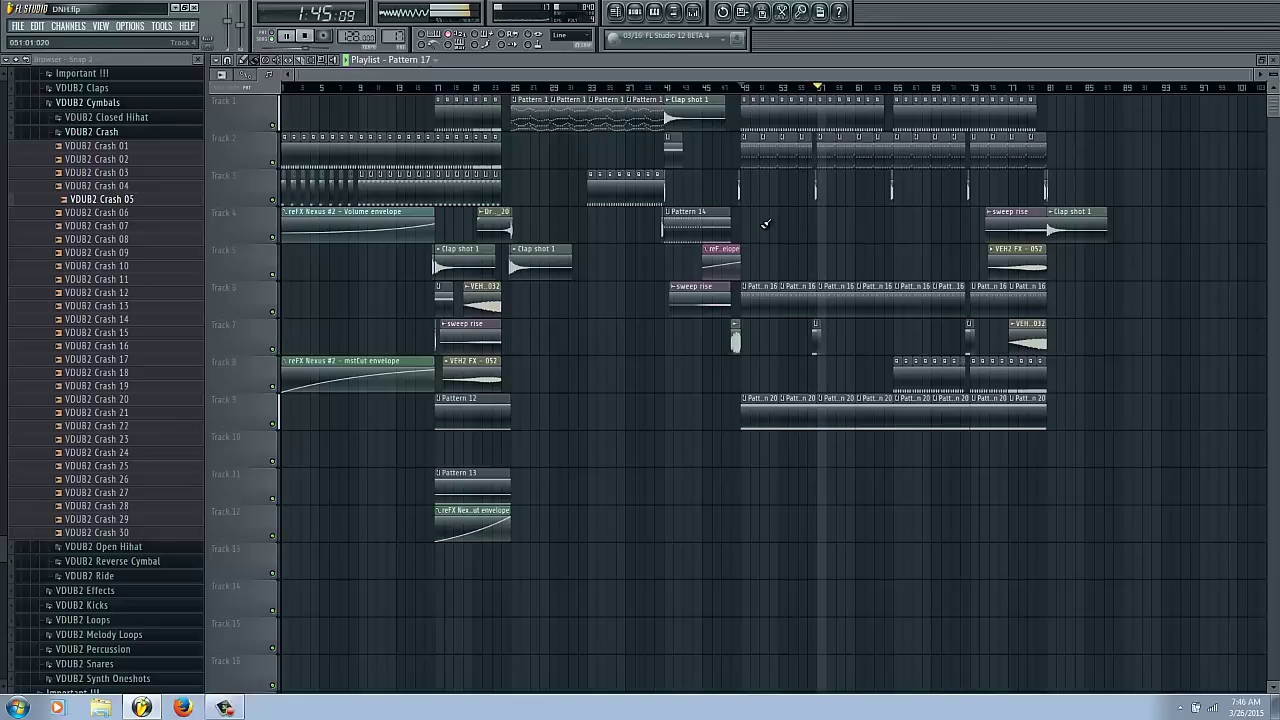
pyautogui.press('space')
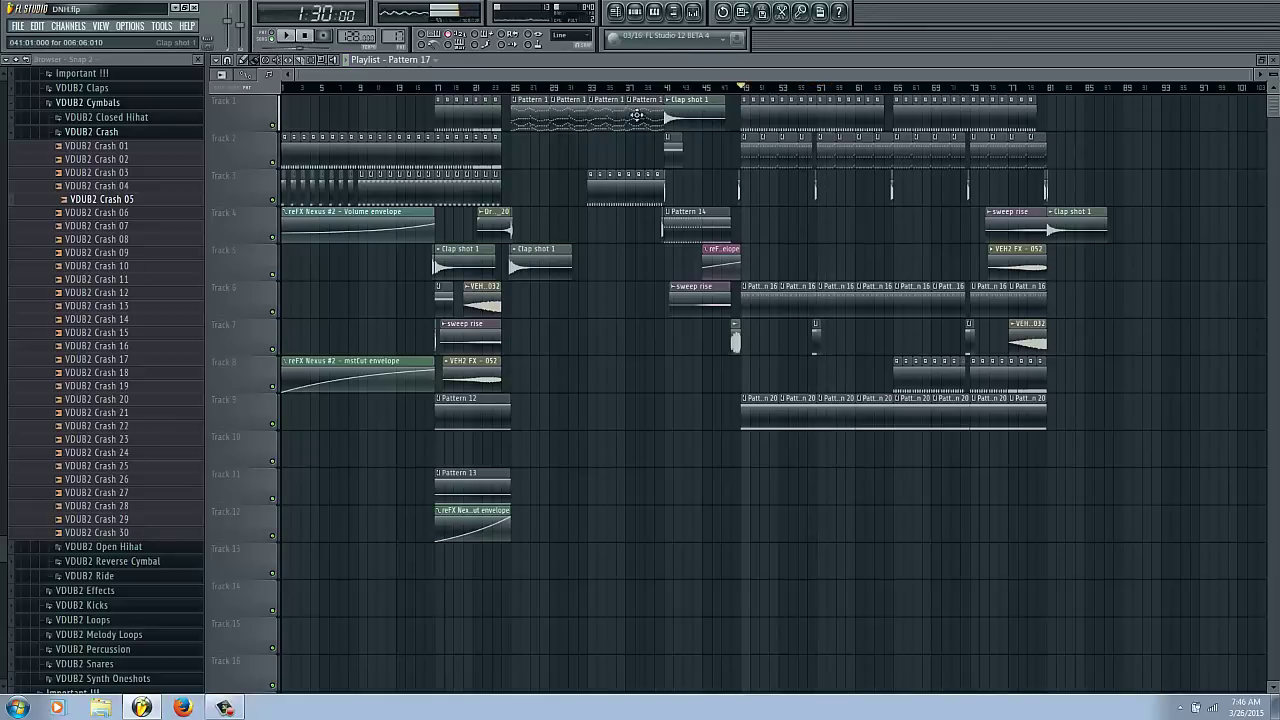
pyautogui.click(307, 37)
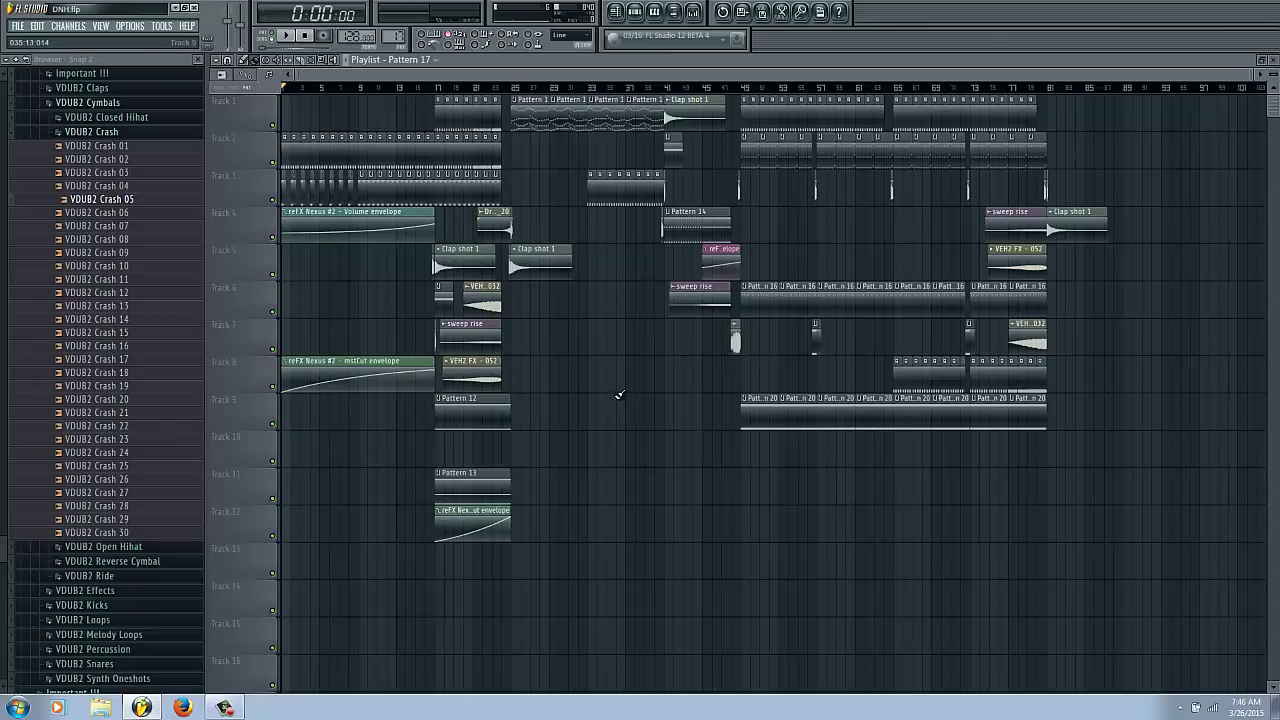
# Bring up the mixer and select the Snare (1) track.
pyautogui.click(693, 11)
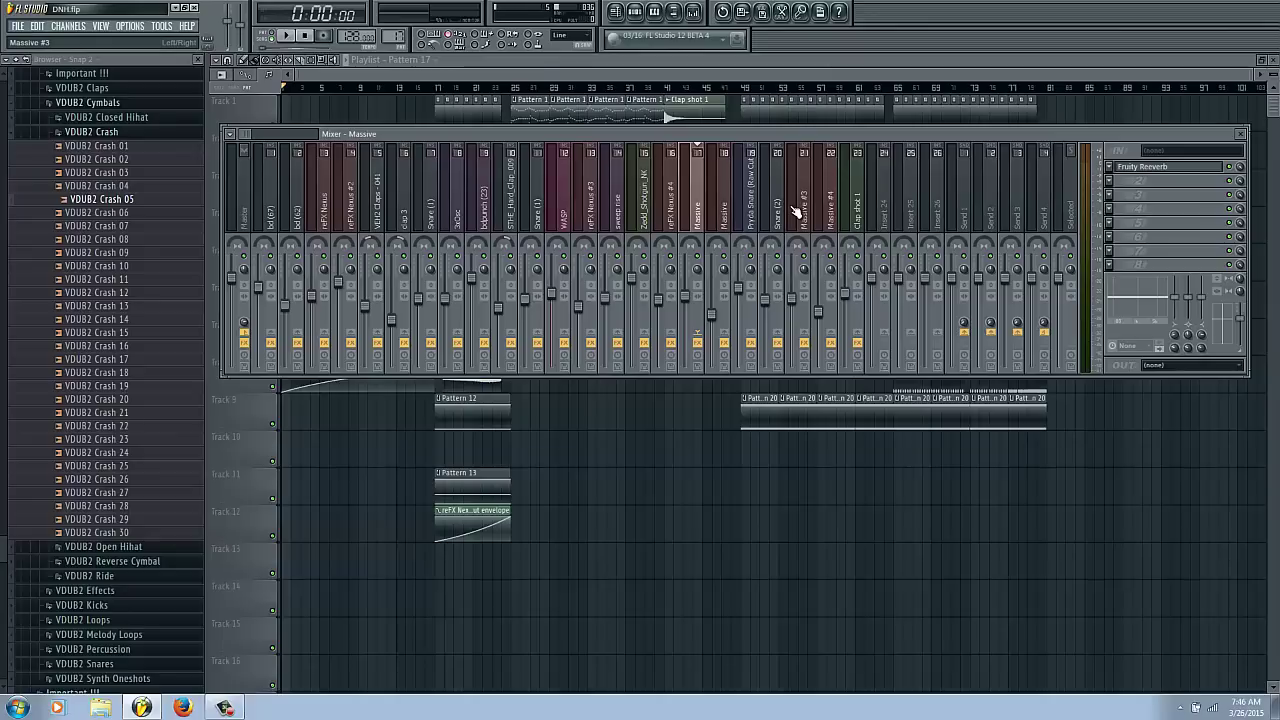
pyautogui.click(414, 230)
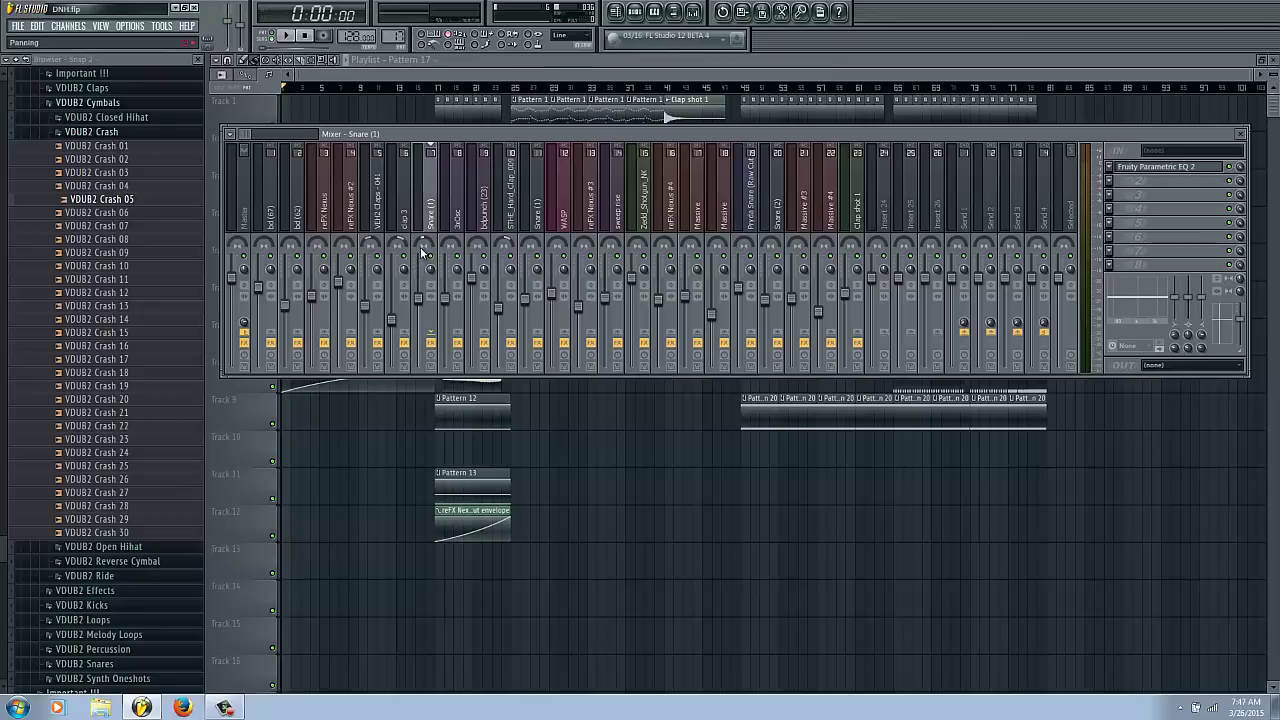
pyautogui.moveTo(423, 251)
pyautogui.mouseDown()
pyautogui.moveTo(424, 188)
pyautogui.moveTo(414, 268)
pyautogui.mouseUp()
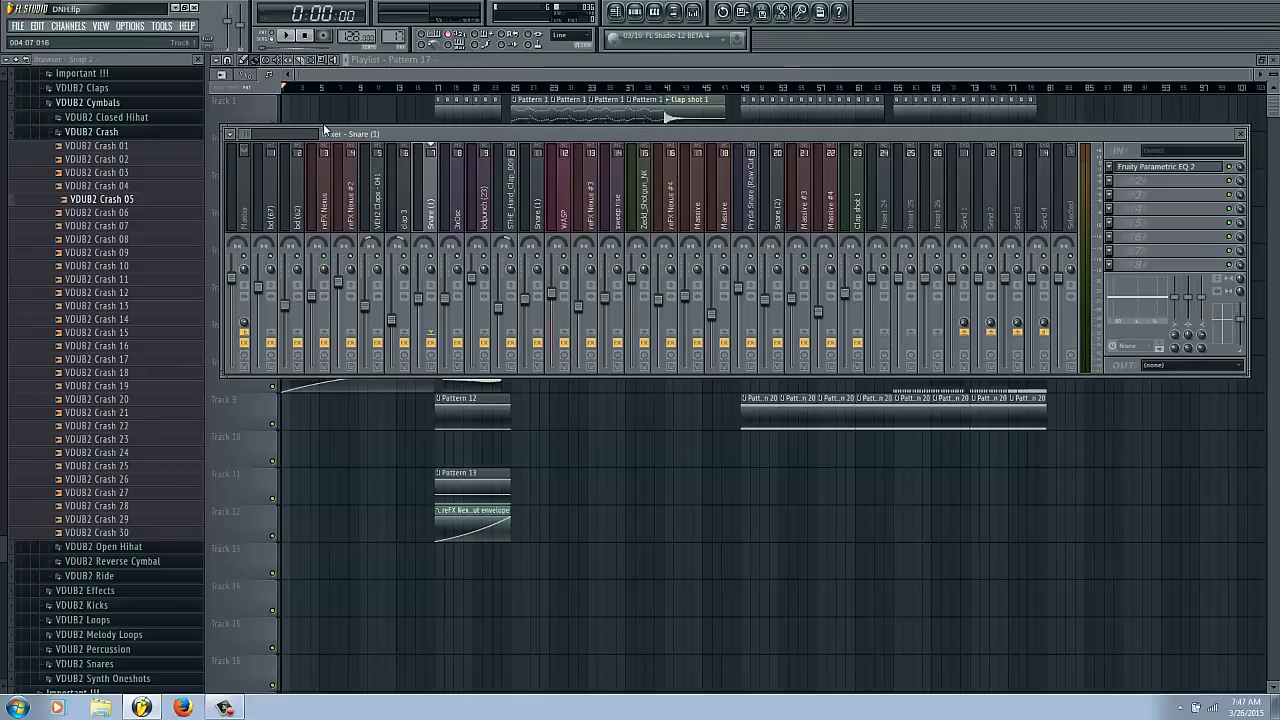
# Reposition the mixer window over the lower playlist tracks, picking the sweep rise clip on Track 7 along the way.
pyautogui.moveTo(403, 133); pyautogui.dragTo(467, 440)
pyautogui.click(464, 332)
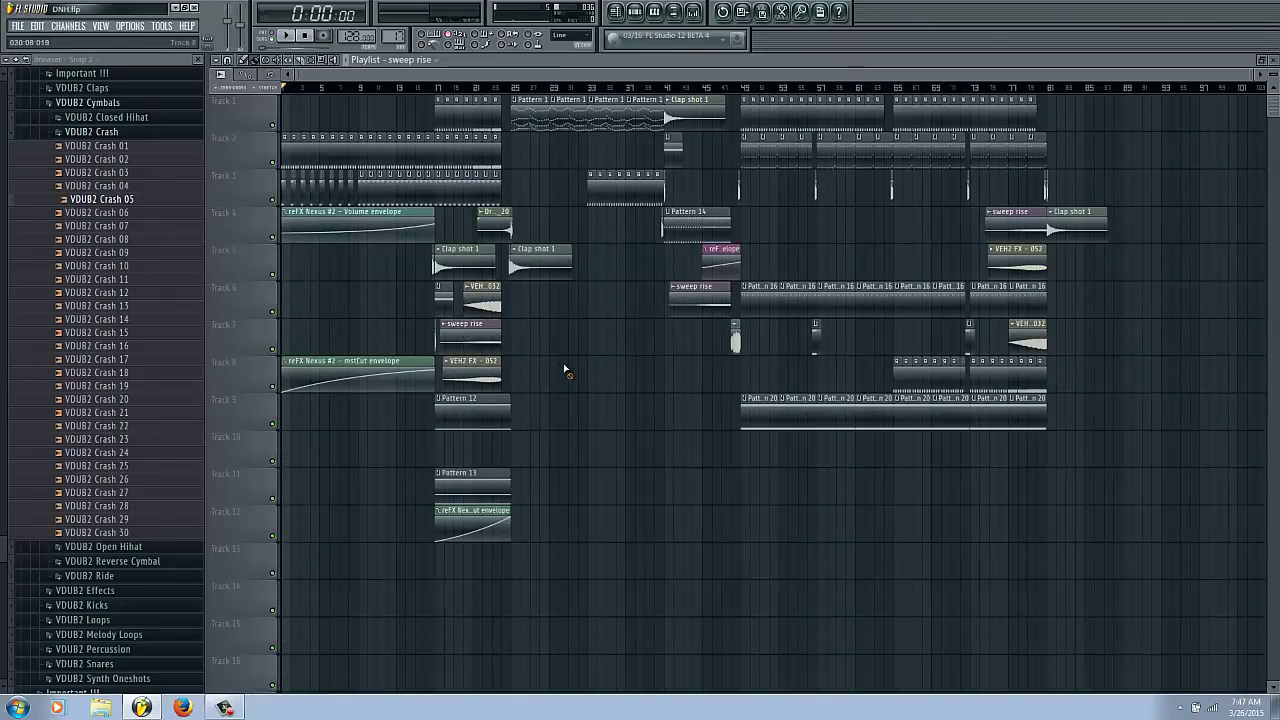
pyautogui.click(693, 11)
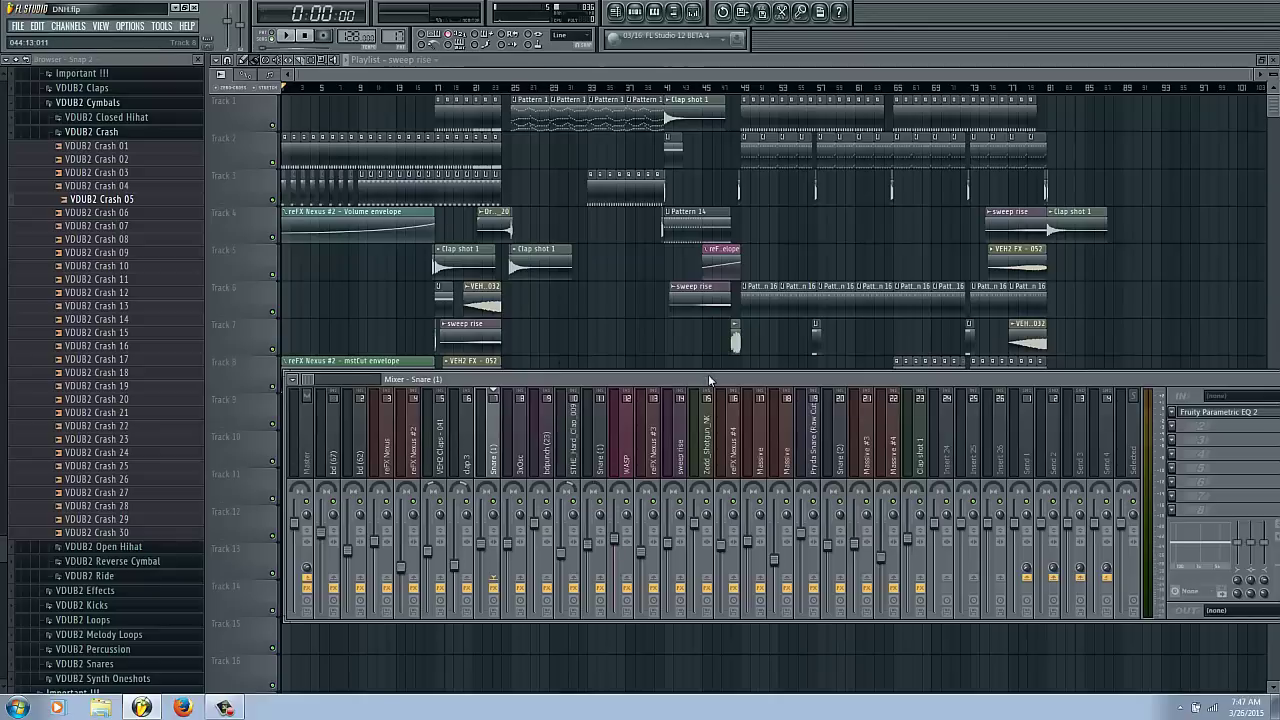
pyautogui.moveTo(709, 386); pyautogui.dragTo(638, 439)
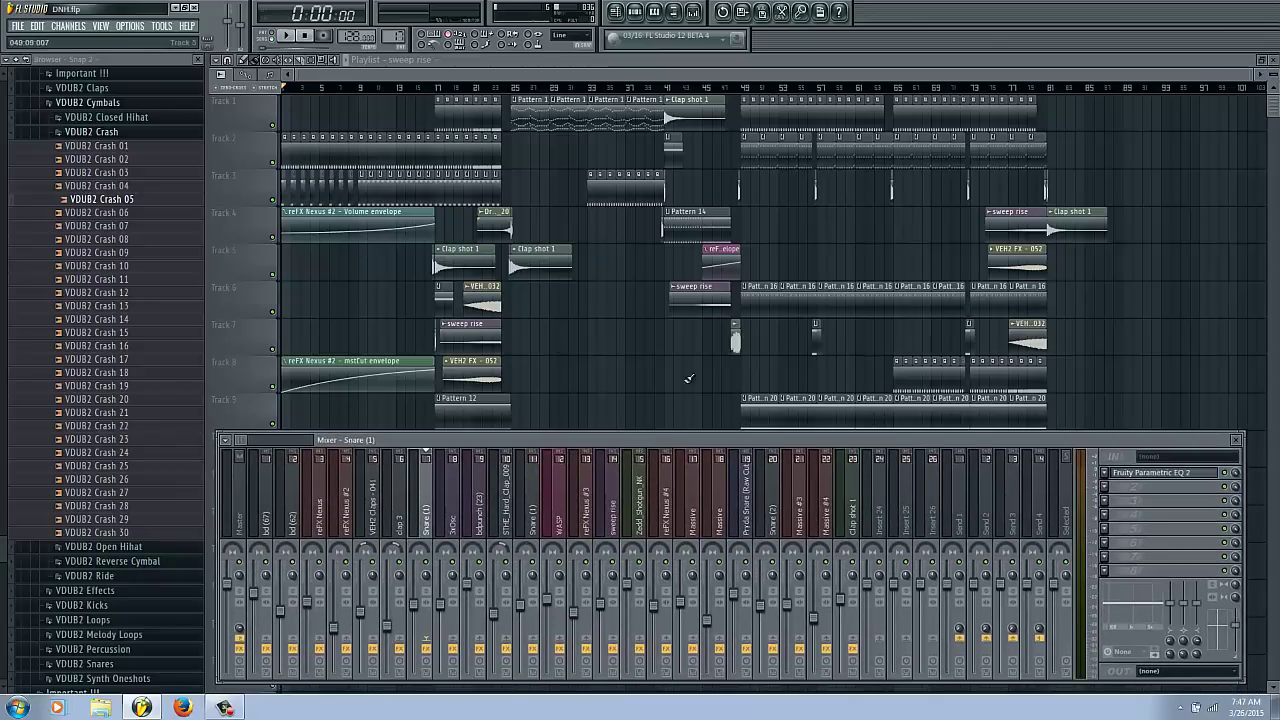
# Move the mixer window slightly higher and select the Massive track on insert 18.
pyautogui.moveTo(519, 449)
pyautogui.mouseDown()
pyautogui.moveTo(516, 416)
pyautogui.moveTo(524, 426)
pyautogui.mouseUp()
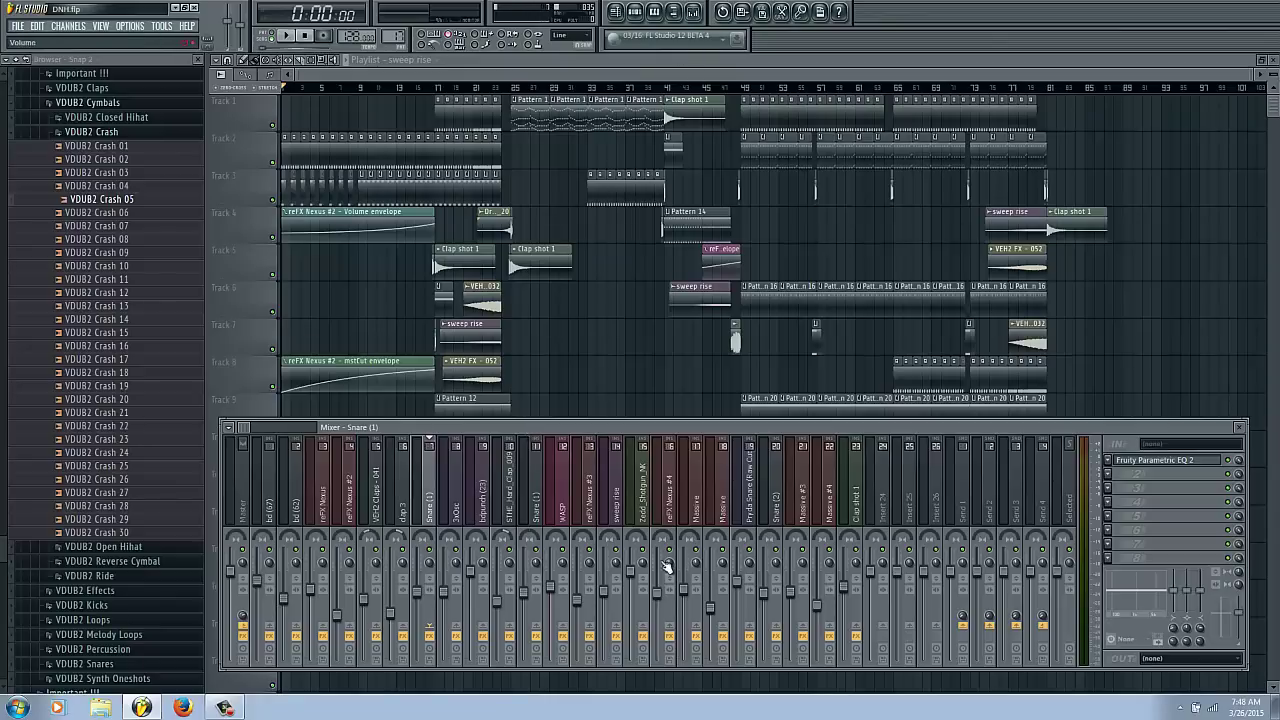
pyautogui.click(690, 596)
pyautogui.click(714, 609)
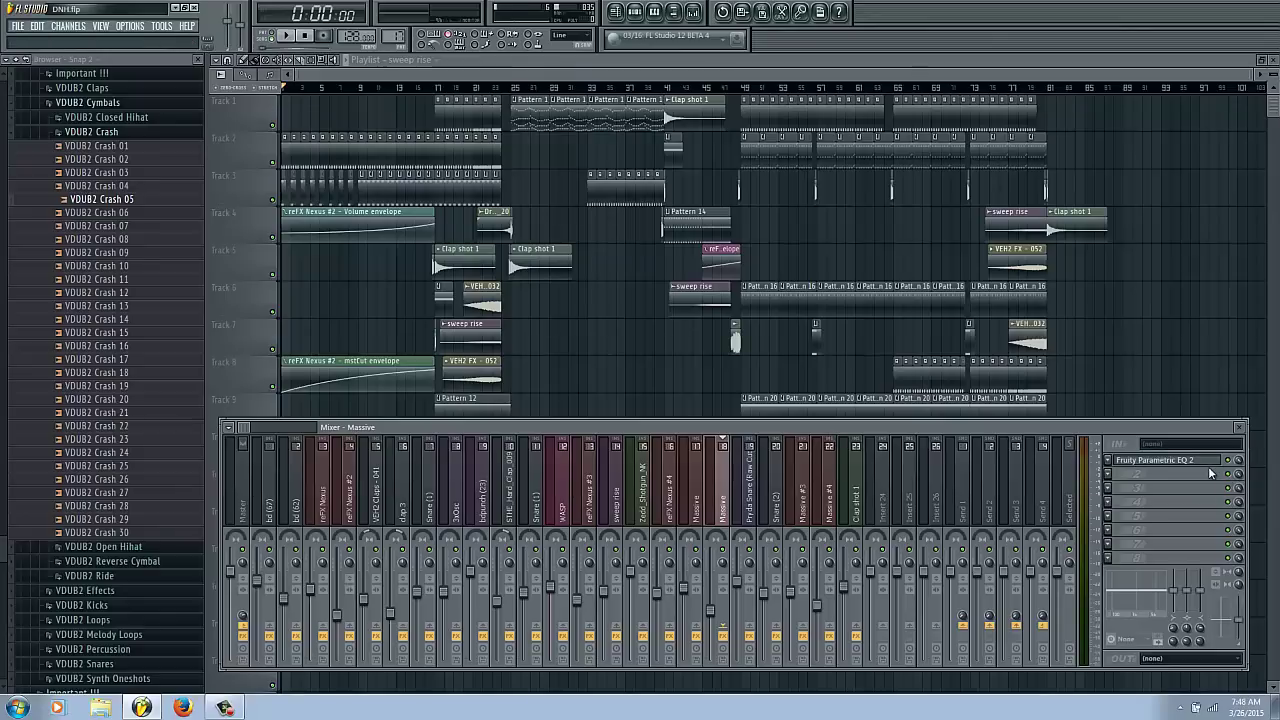
# Close the mixer and play the song from the beginning to review the intro and breakdown in the playlist.
pyautogui.click(1240, 427)
pyautogui.click(288, 37)
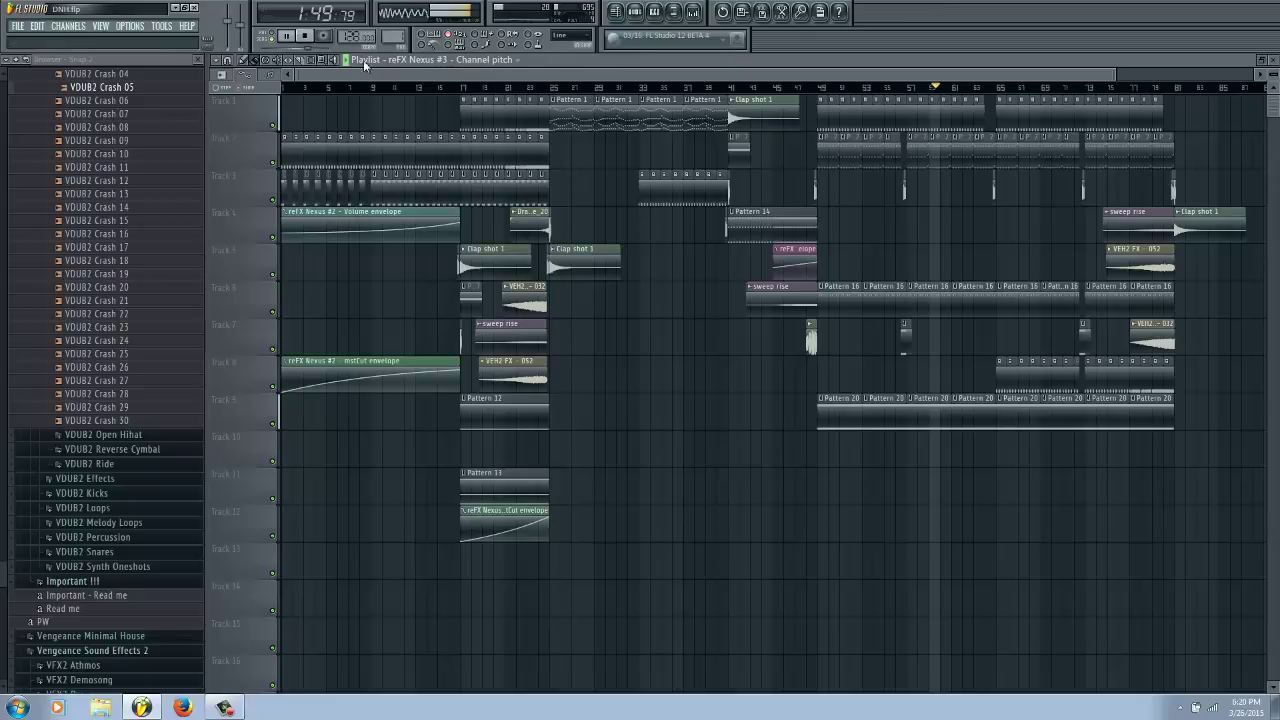
pyautogui.press('space')
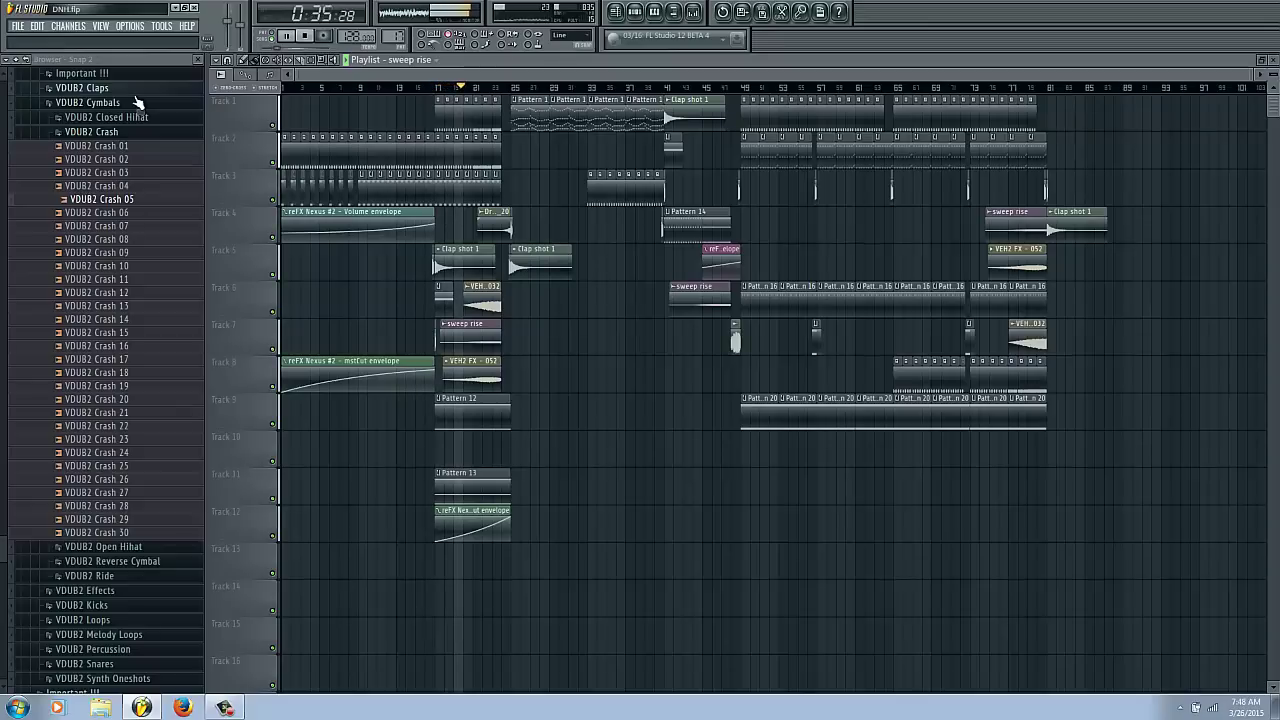
pyautogui.scroll(3, 533, 460)
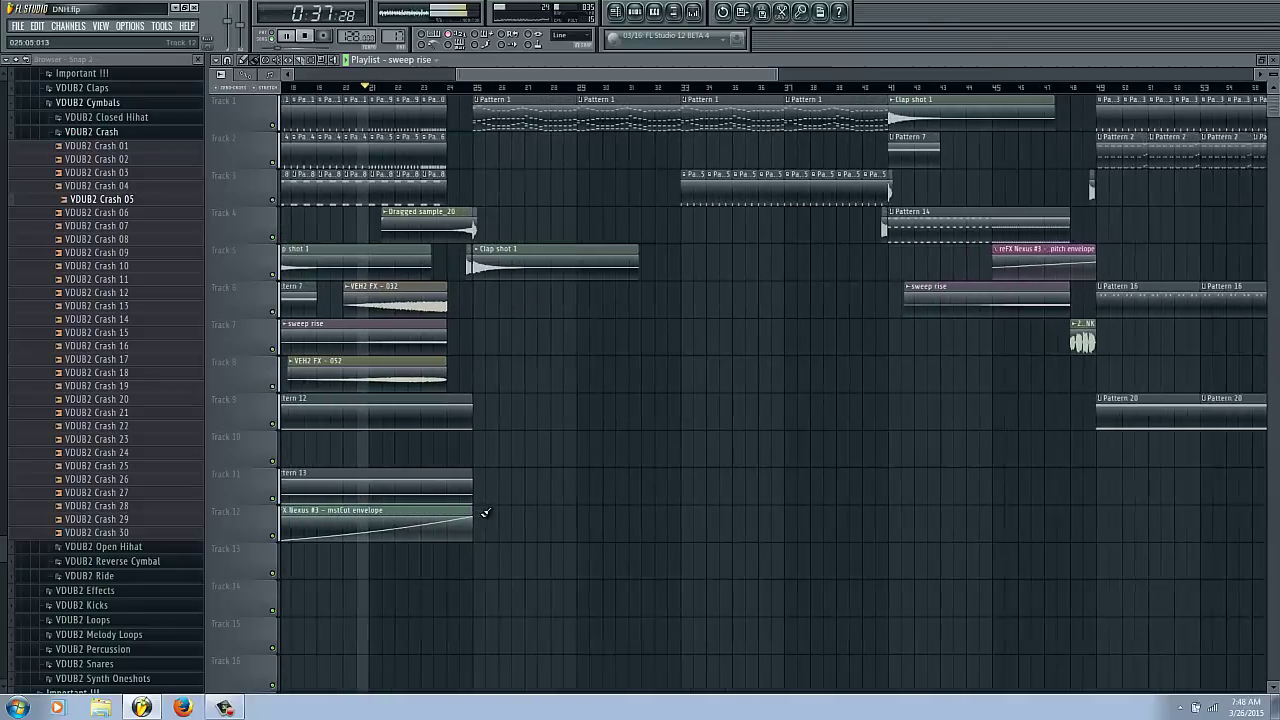
pyautogui.scroll(-4, 517, 483)
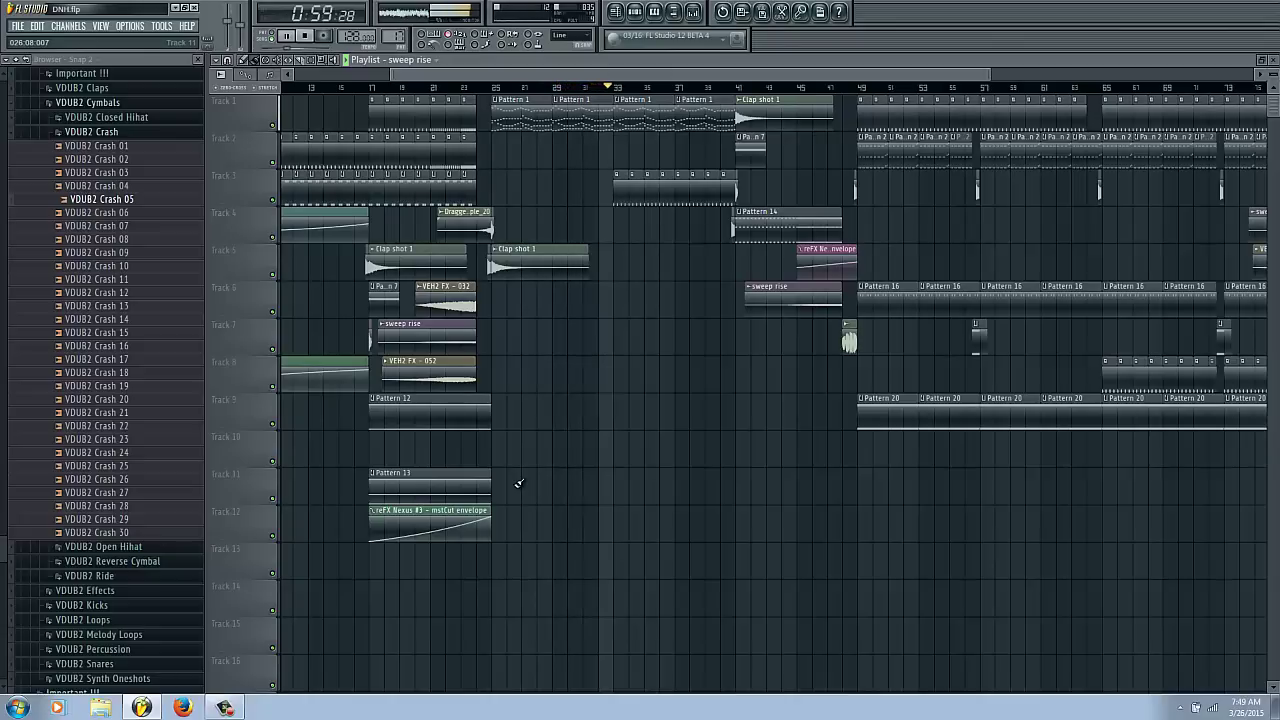
# Pan the reFX Nexus mixer track 25% left and the reFX Nexus #2 track to the right during playback, then hide the mixer.
pyautogui.click(699, 12)
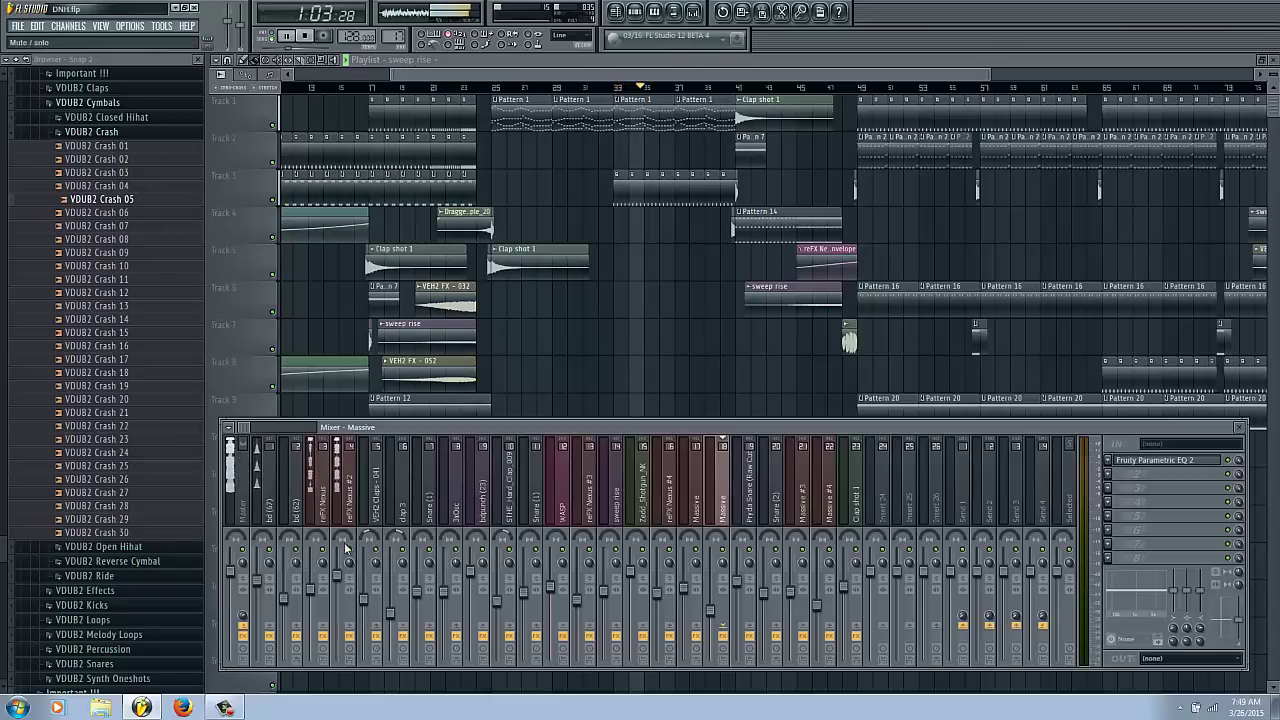
pyautogui.click(320, 500)
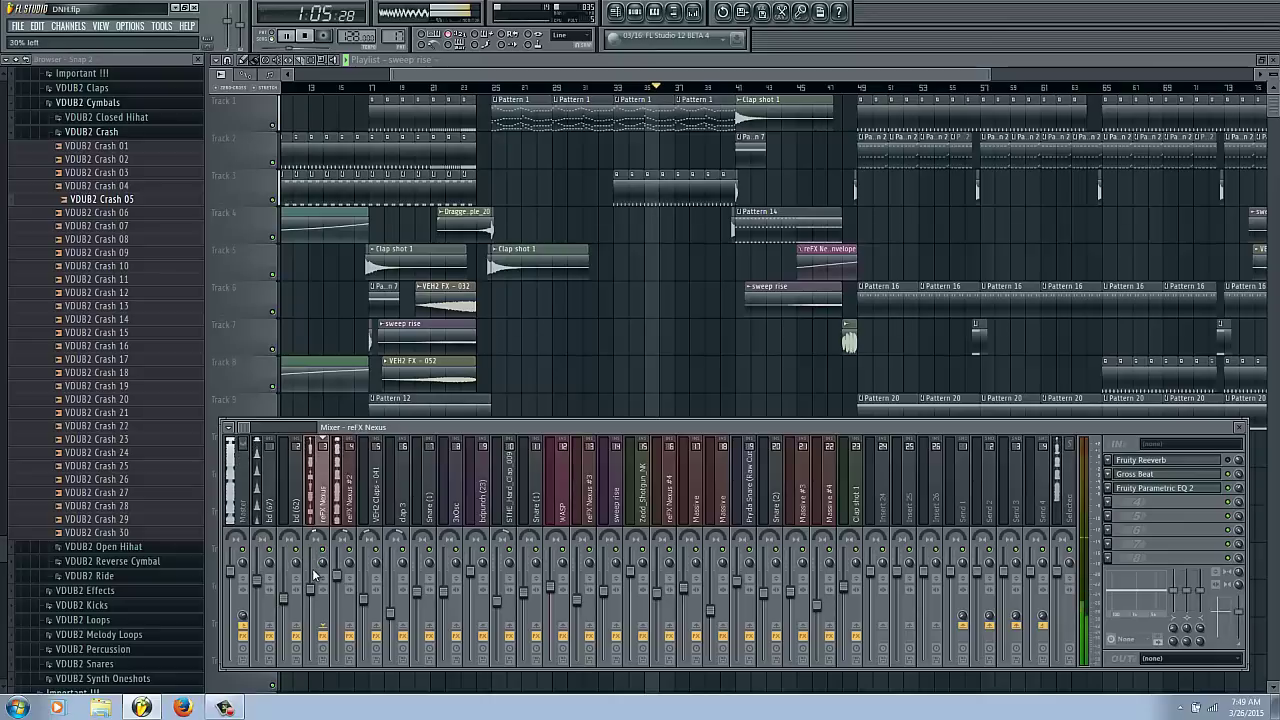
pyautogui.click(344, 538)
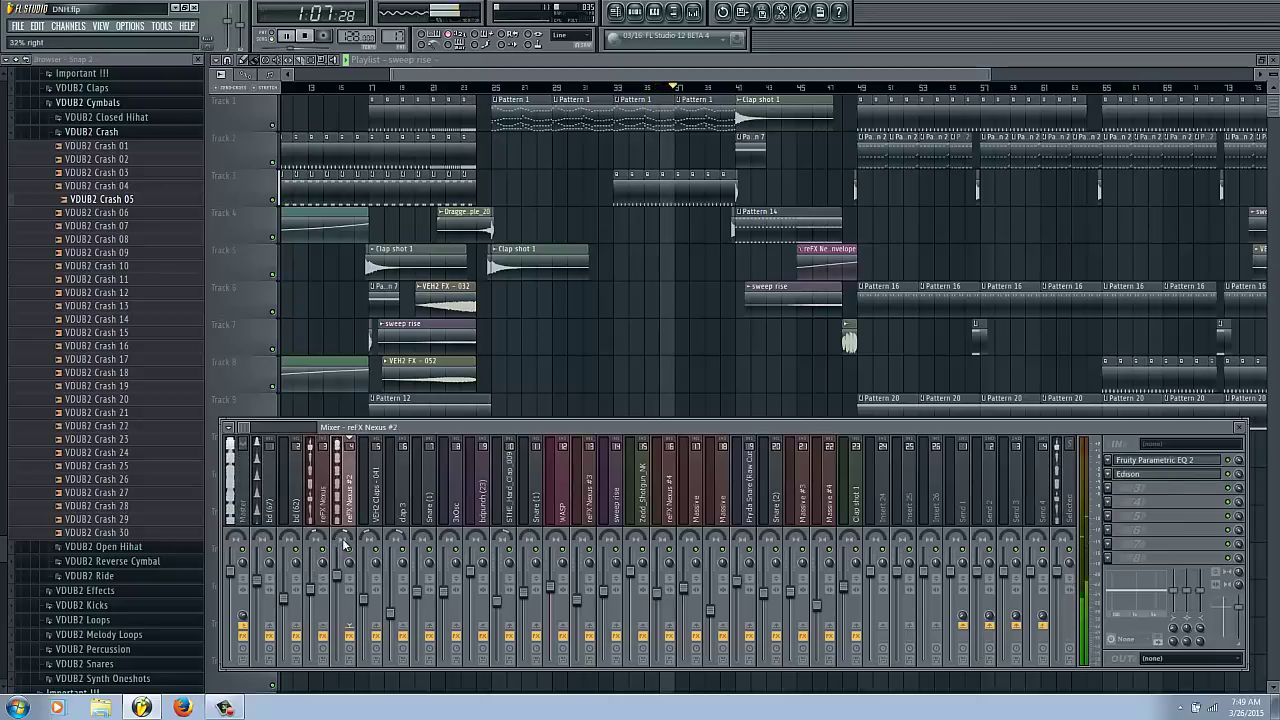
pyautogui.click(312, 537)
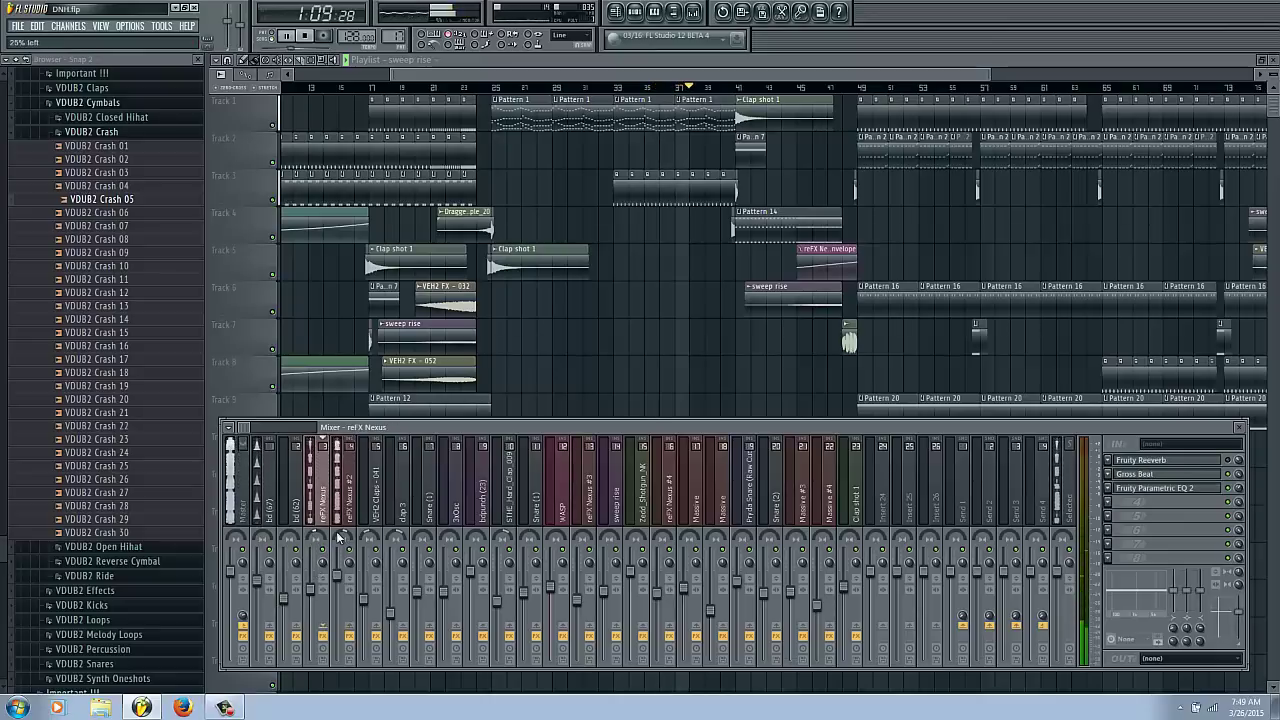
pyautogui.click(335, 540)
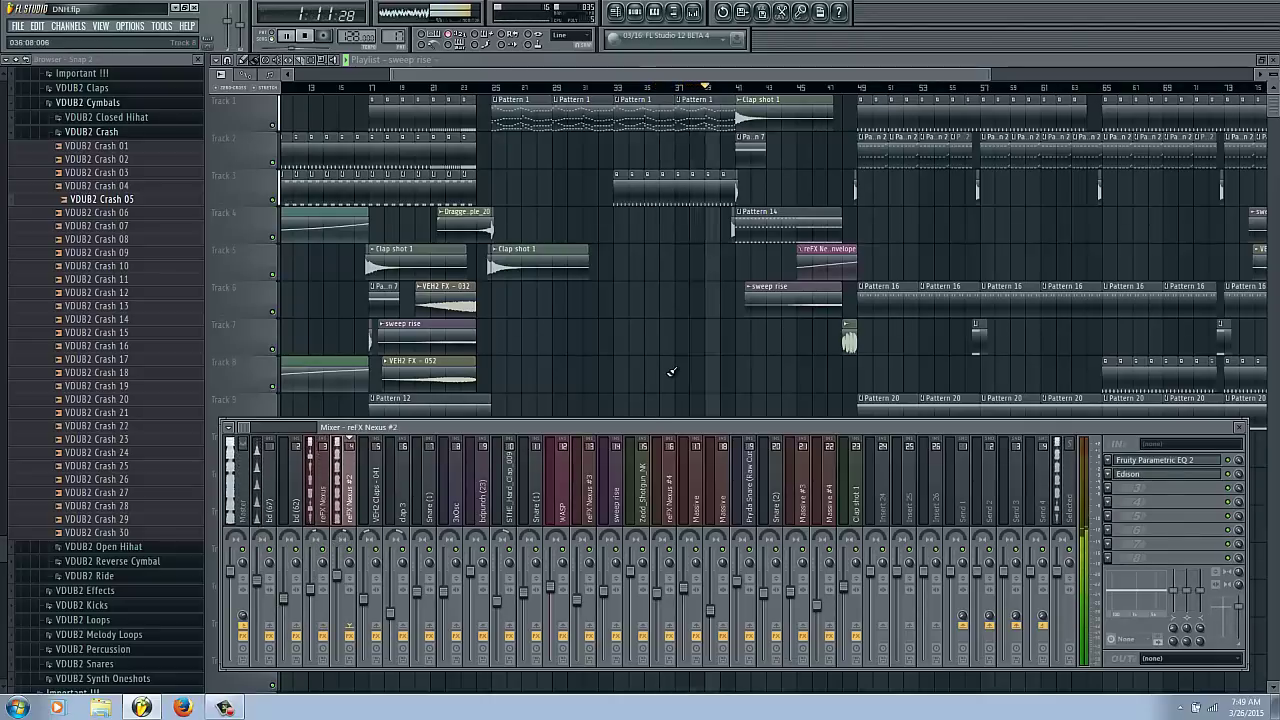
pyautogui.press('F9')
# Follow the playing build-up in the playlist towards the drop at bar 49, briefly checking the mixer.
pyautogui.moveTo(680, 77); pyautogui.dragTo(858, 72)
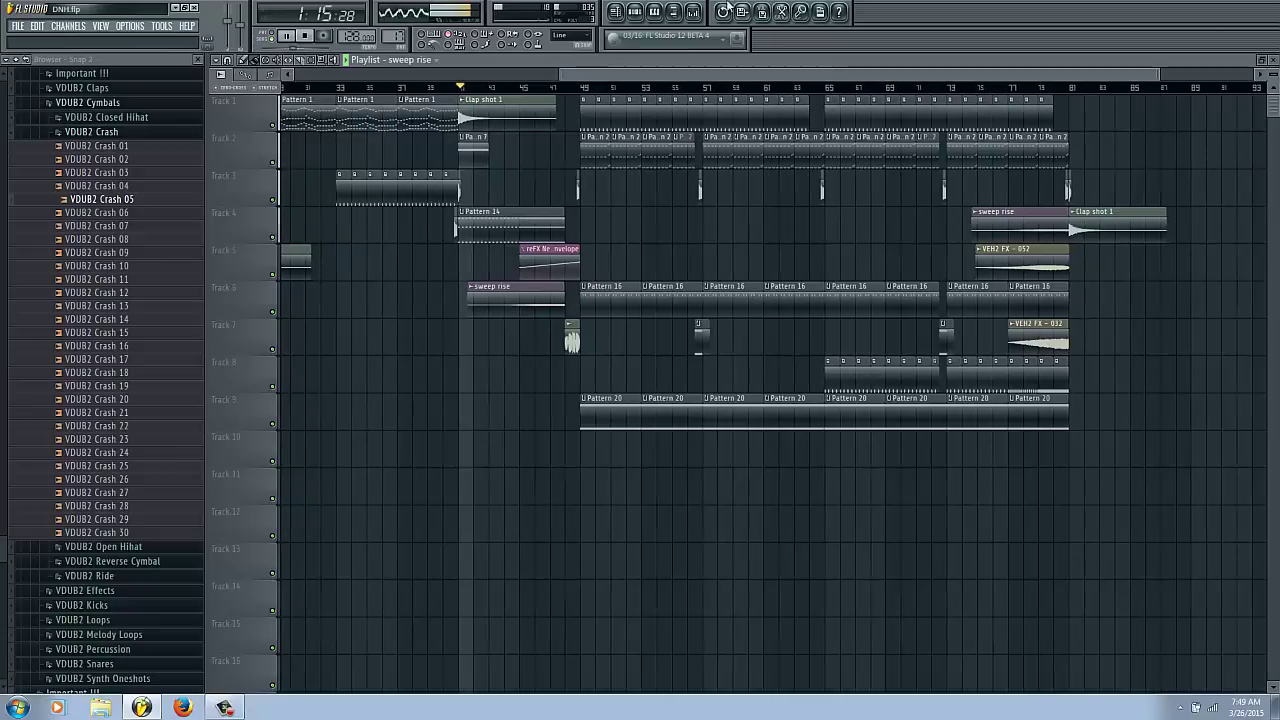
pyautogui.click(693, 12)
pyautogui.press('F9')
pyautogui.moveTo(663, 75); pyautogui.dragTo(672, 74)
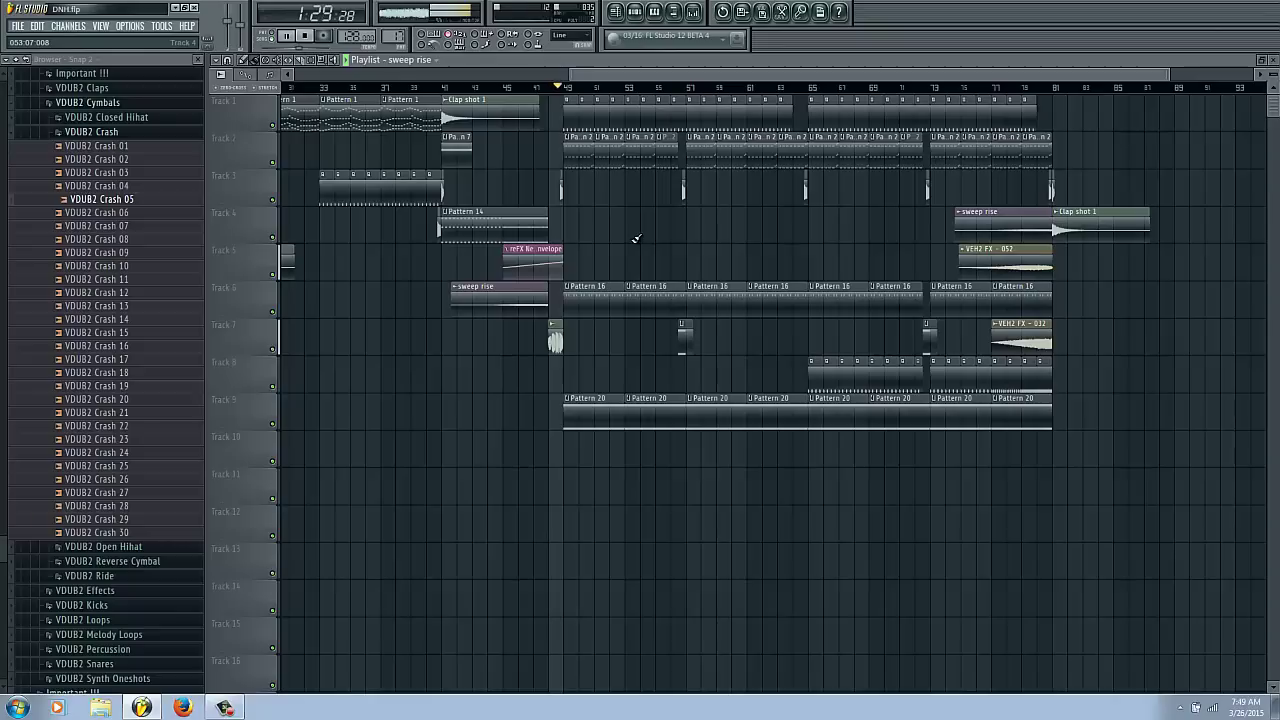
# Replace the Soundgoodizer in the first effect slot of the Zedd_Shotgun_NK mixer track with Fruity Parametric EQ 2.
pyautogui.click(691, 14)
pyautogui.click(636, 568)
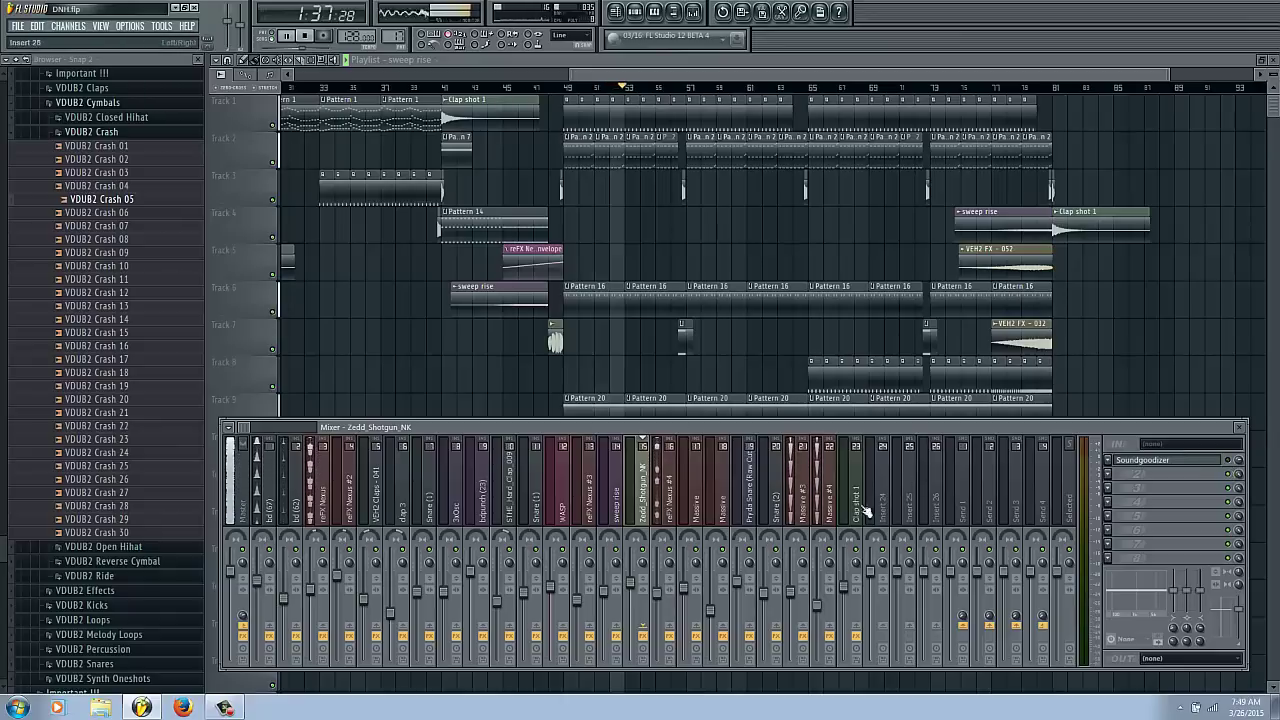
pyautogui.click(1110, 466)
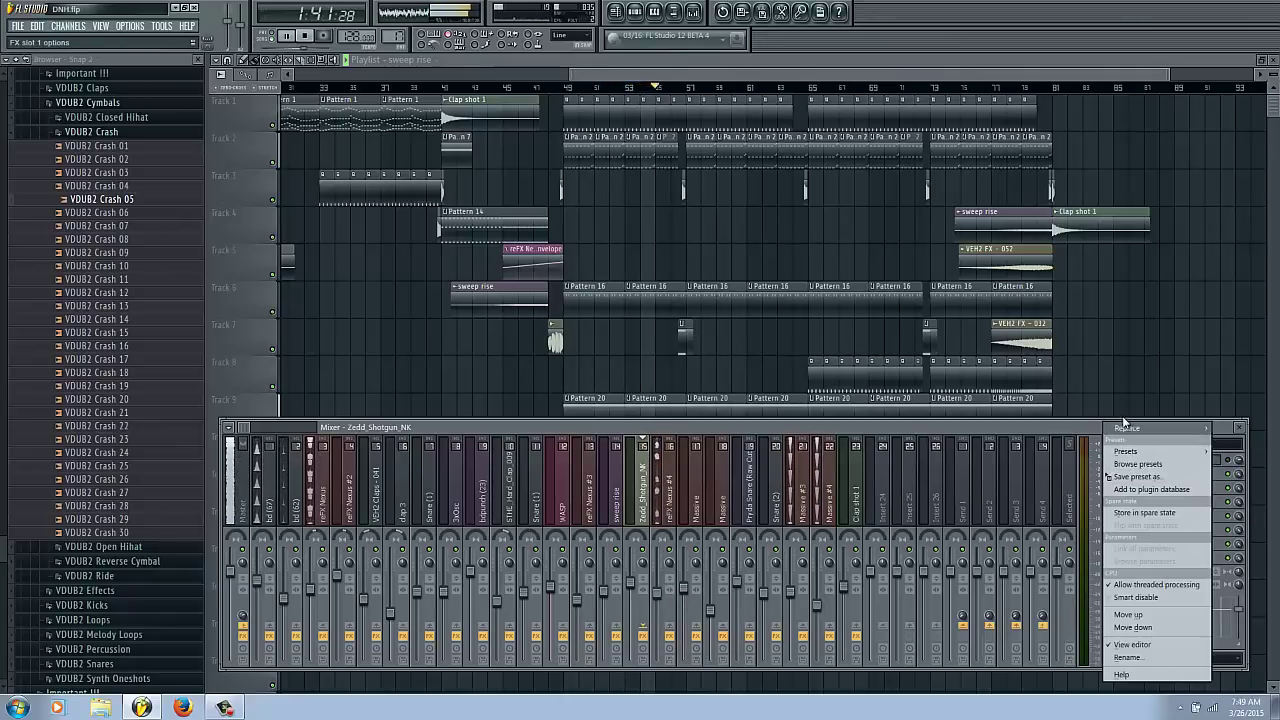
pyautogui.moveTo(1130, 452)
pyautogui.click(1110, 510)
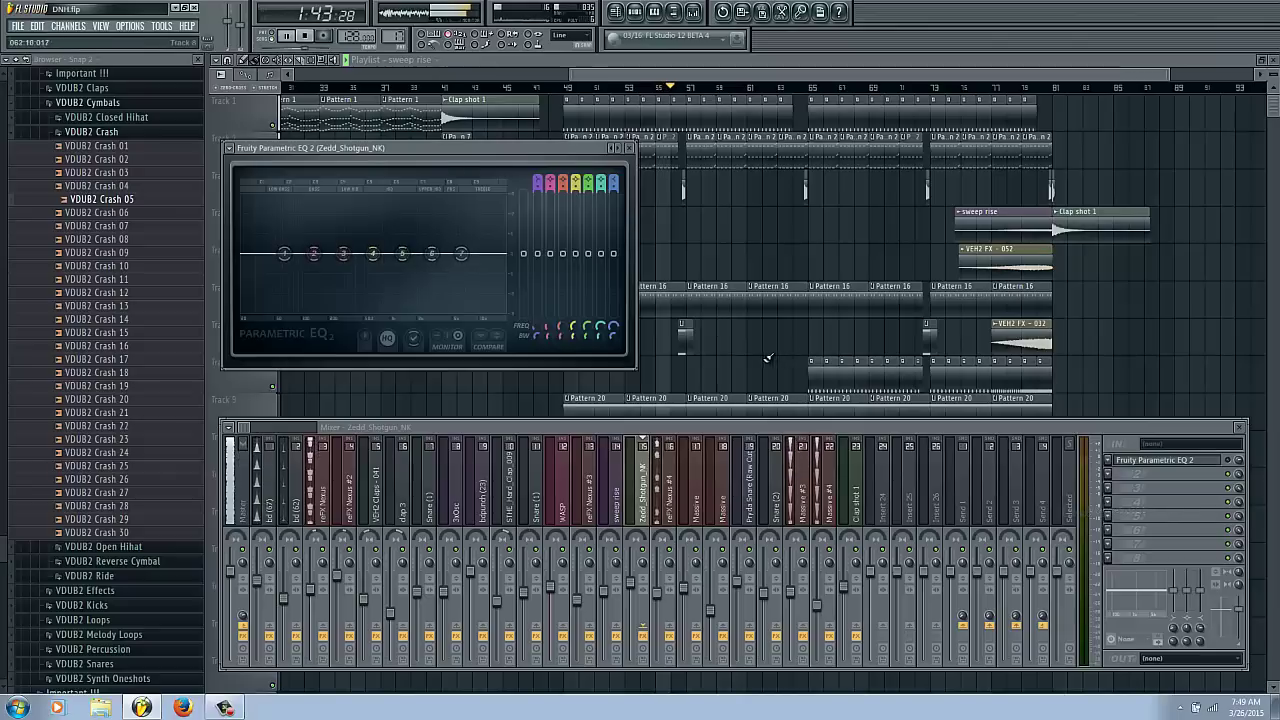
# Return to the playlist to review the rest of the drop, stop playback and show the arrangement from bar 1.
pyautogui.press('F9')
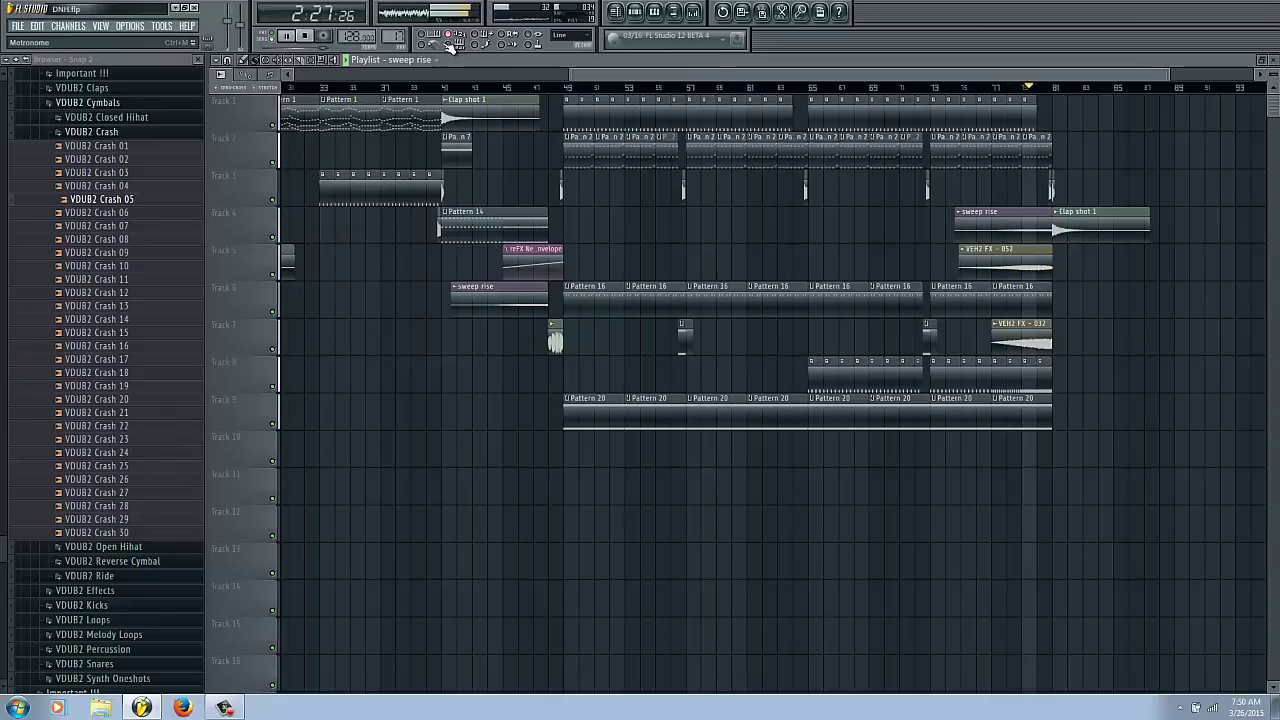
pyautogui.click(307, 37)
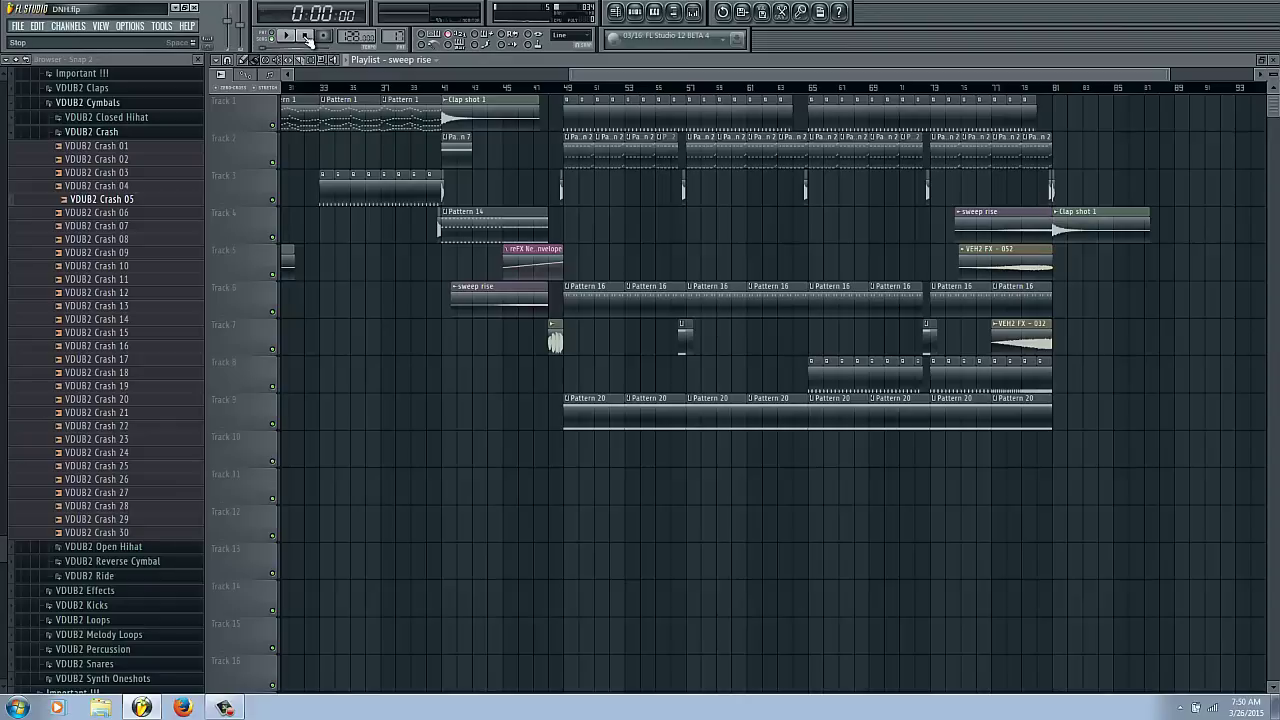
pyautogui.moveTo(868, 86); pyautogui.dragTo(265, 64)
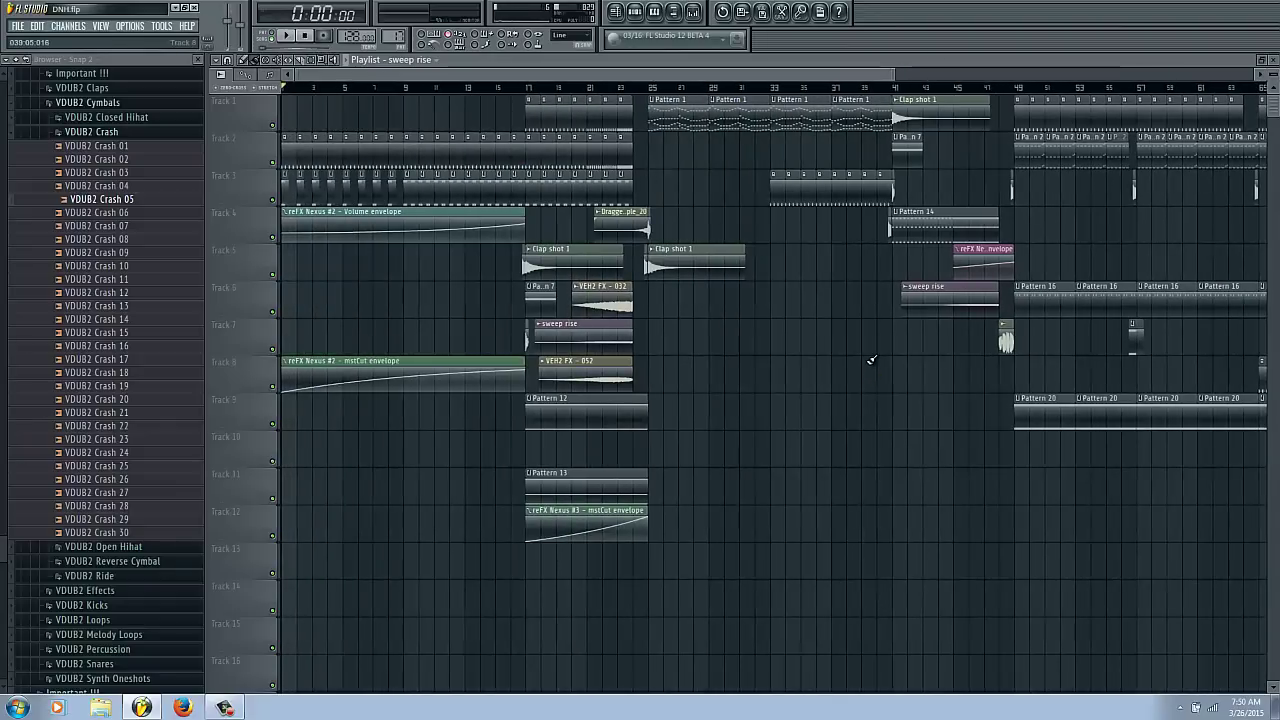